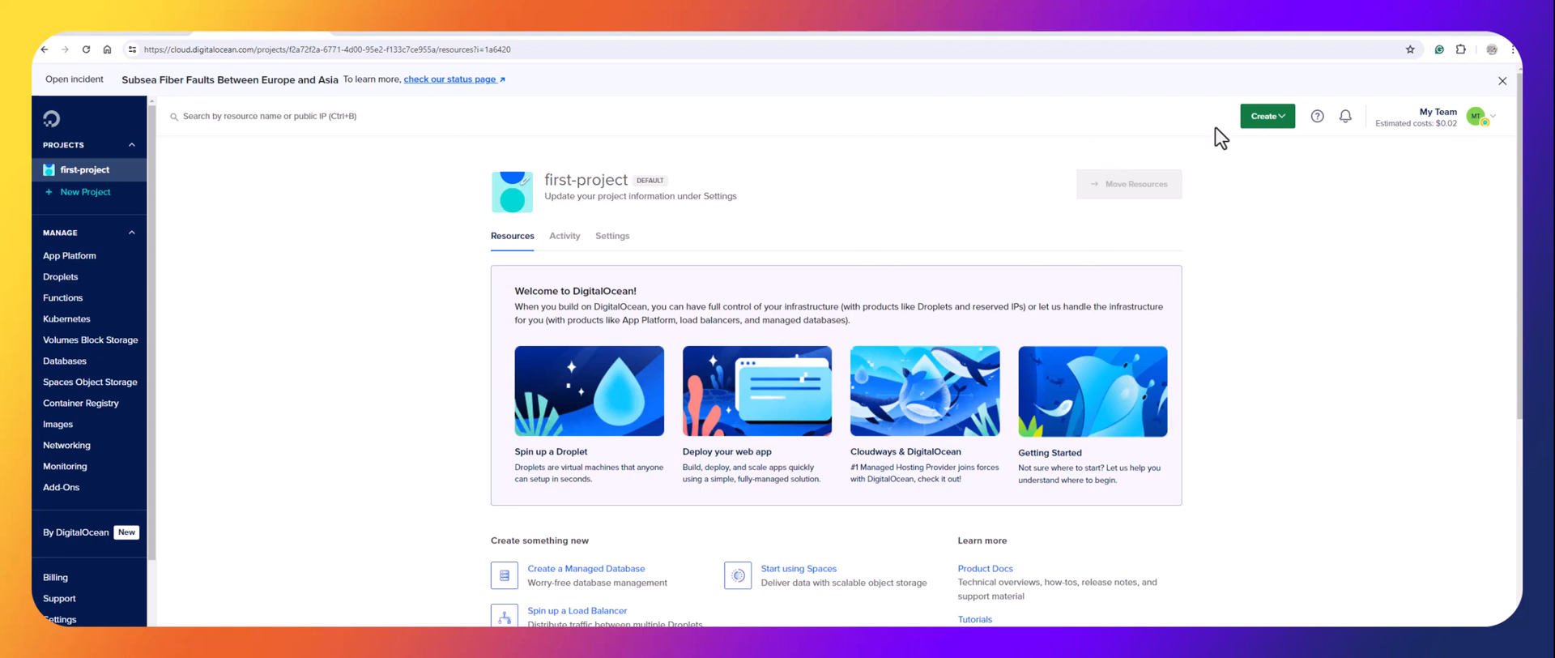
Start a new Droplet using the CentOS 7 x64 image.
click(1278, 120)
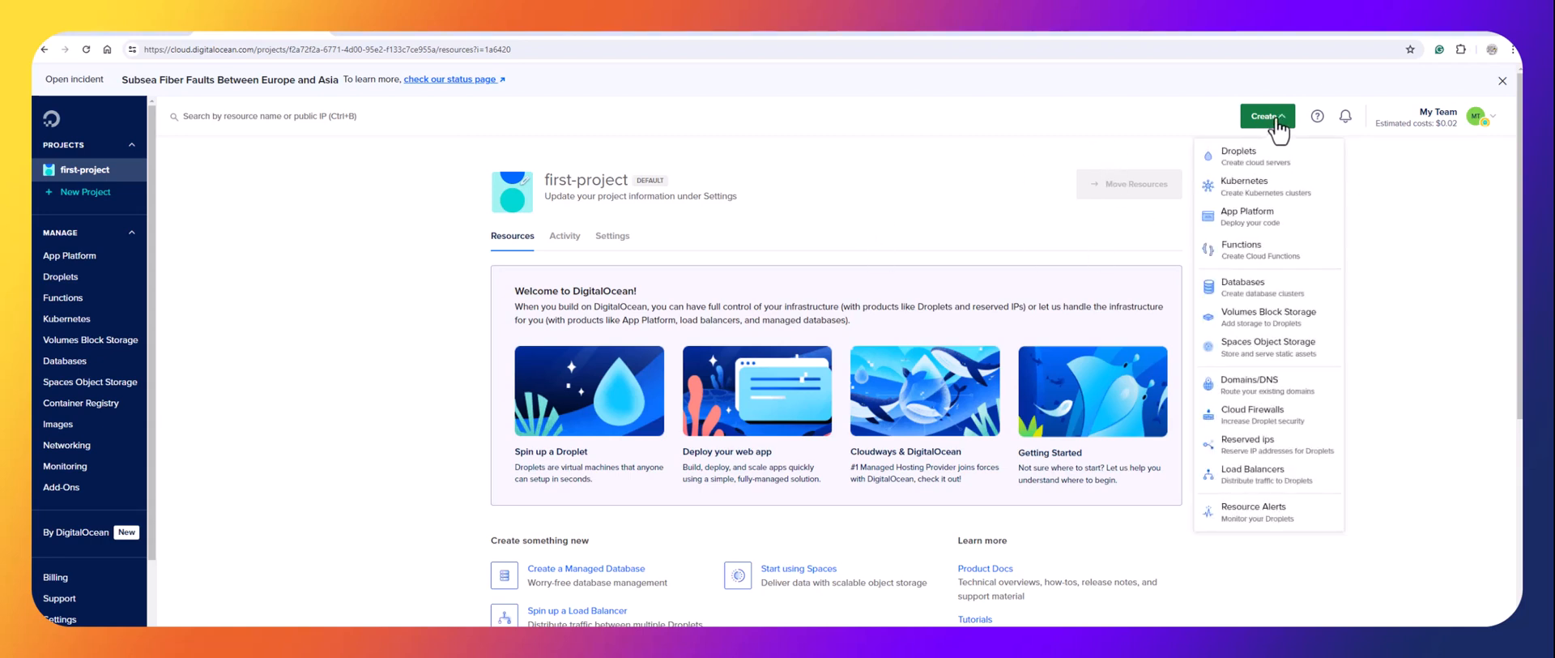
click(1235, 154)
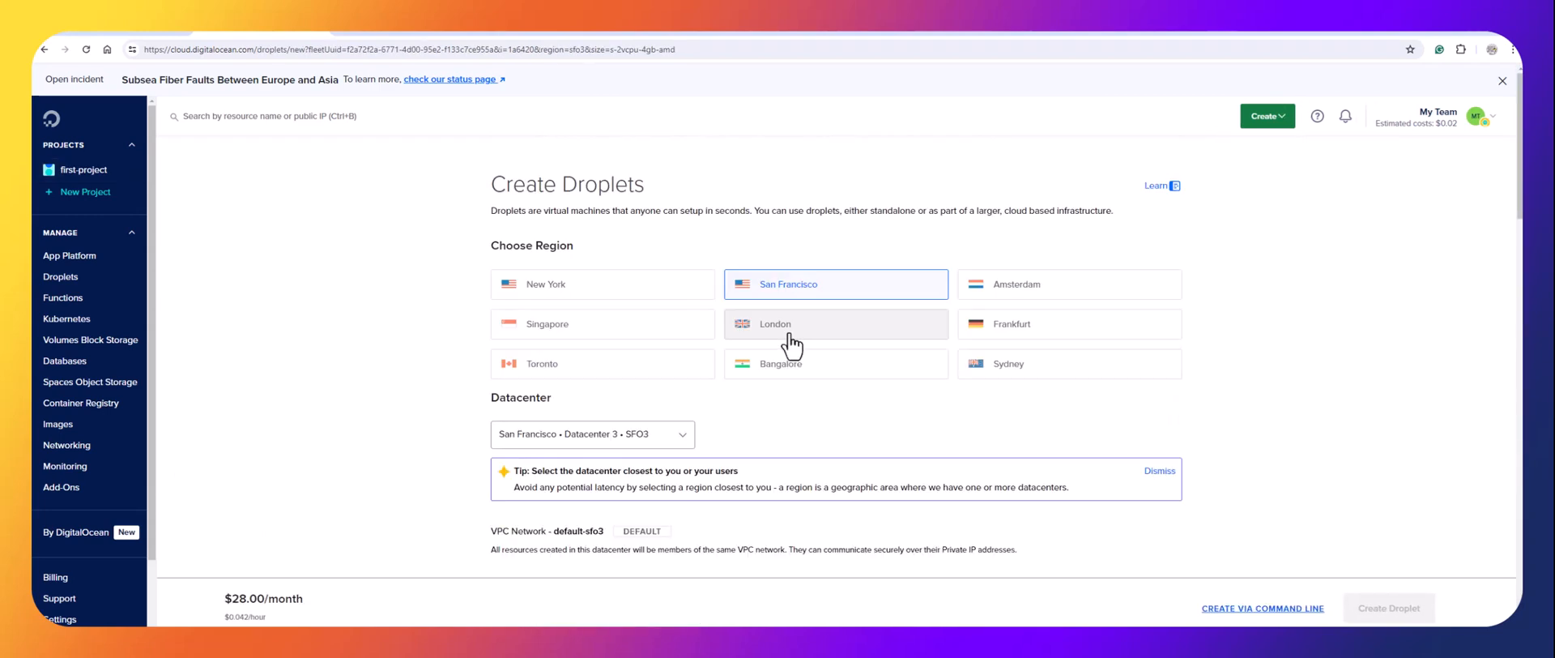
scroll(729, 348, down, 3)
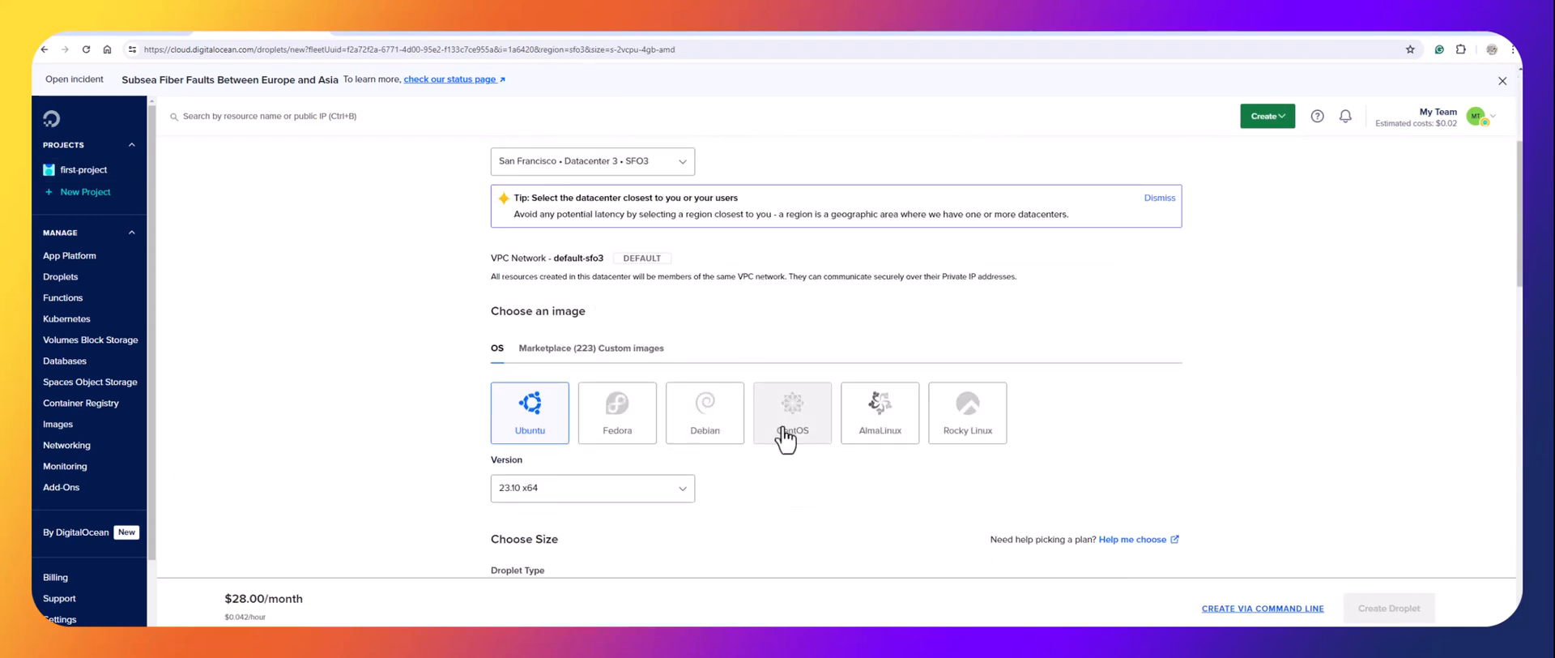
click(784, 434)
scroll(670, 459, down, 2)
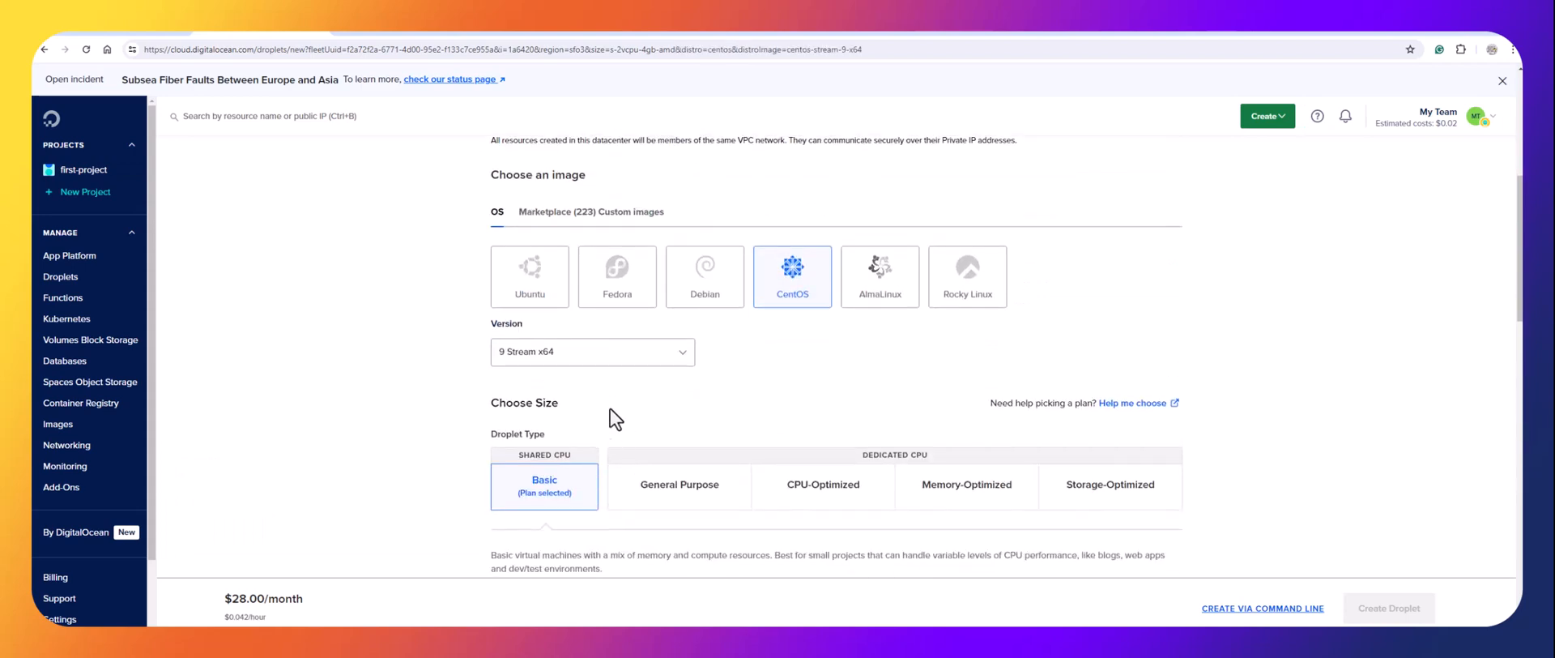
click(618, 366)
click(547, 444)
Choose the Regular CPU $18/month plan with 2 GB and 2 CPUs.
scroll(640, 424, down, 3)
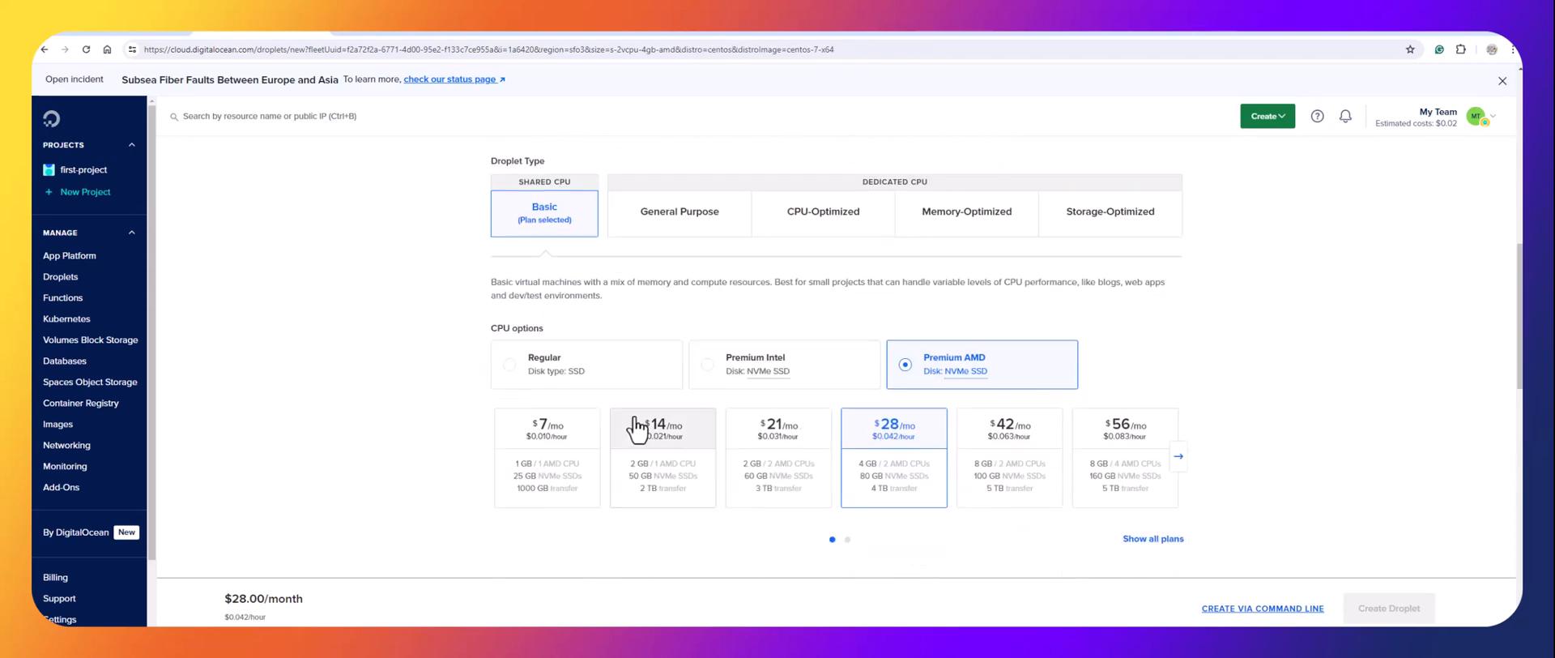
click(571, 380)
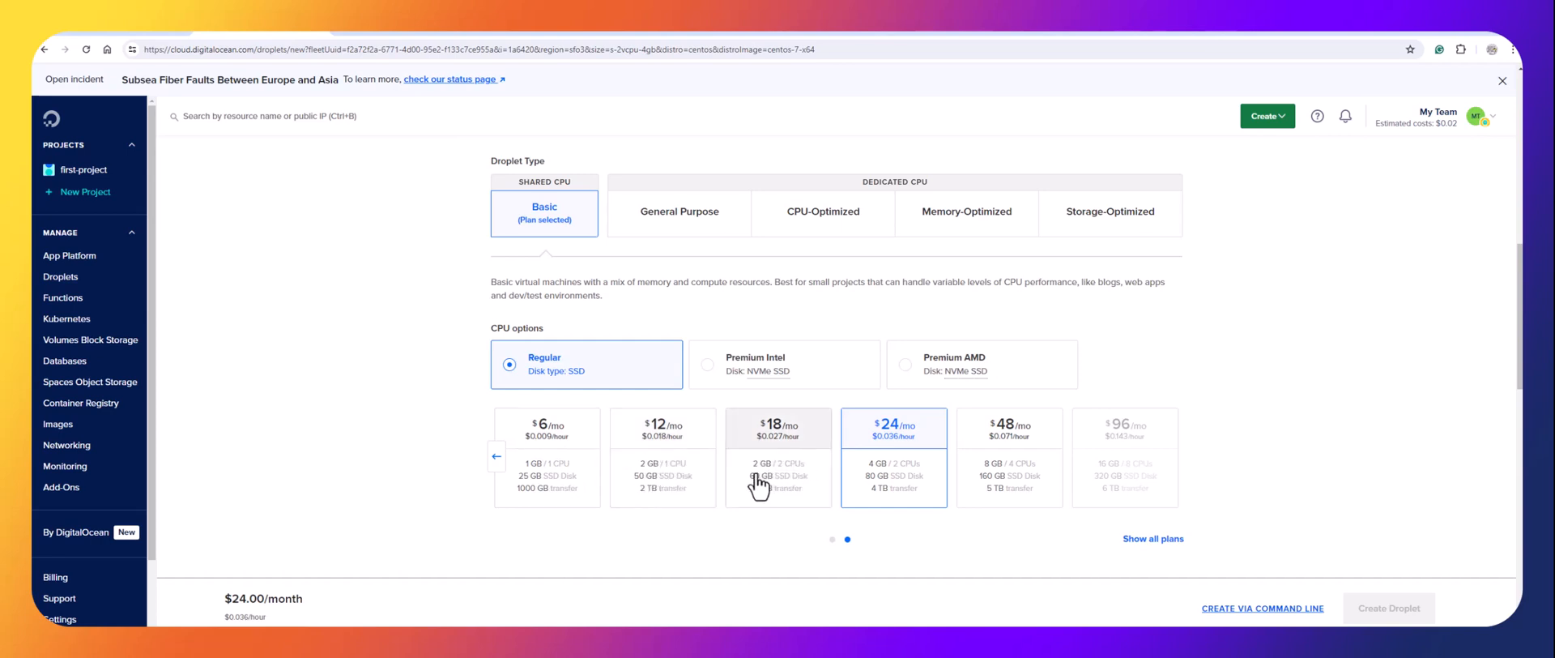
click(791, 443)
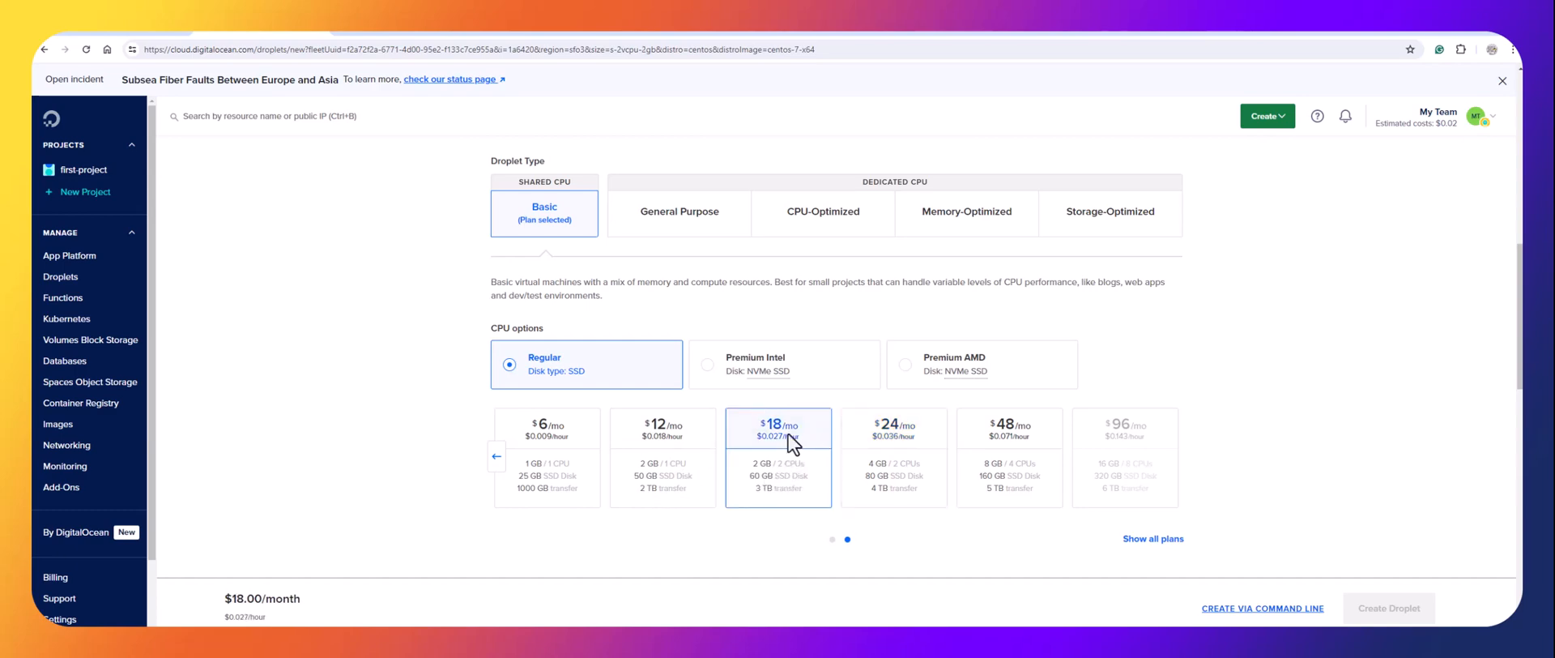
Set a root password for the Droplet.
scroll(776, 425, down, 4)
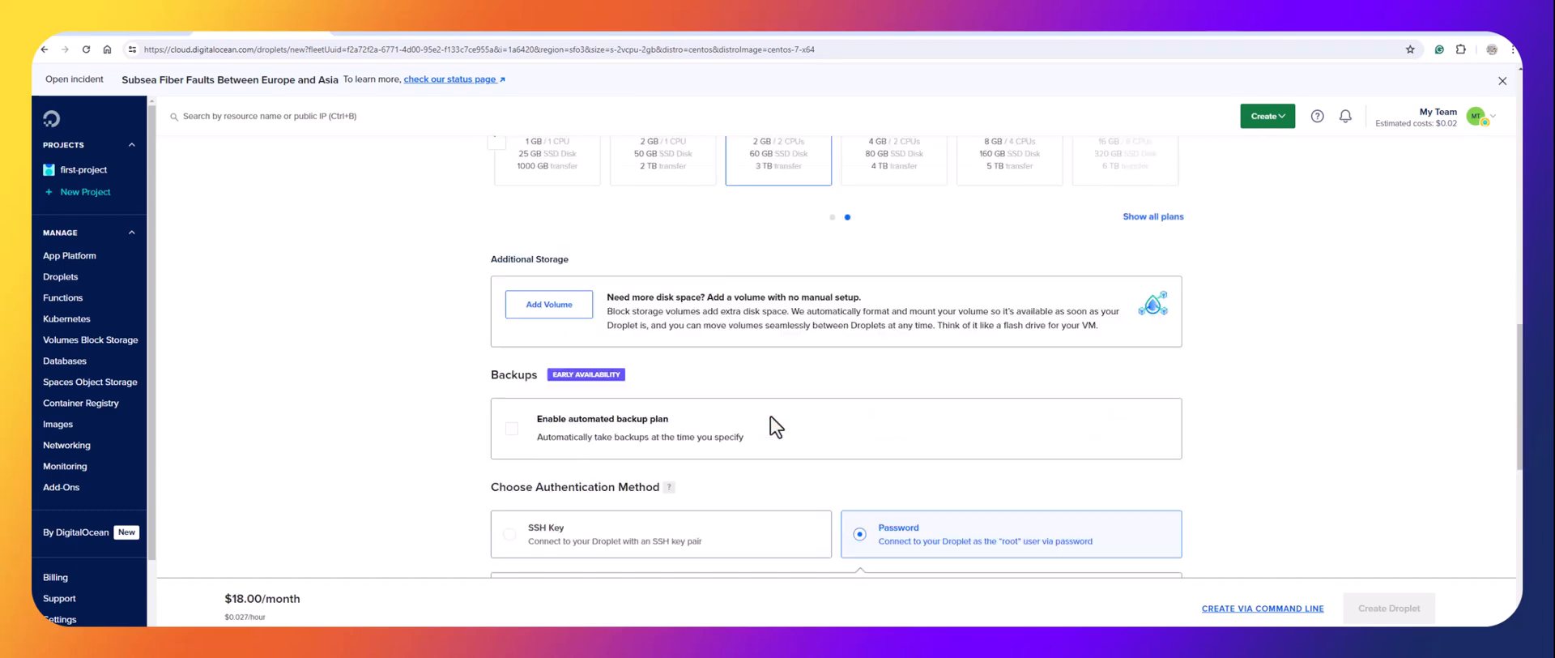
scroll(771, 416, down, 1)
scroll(767, 405, up, 5)
scroll(697, 382, down, 5)
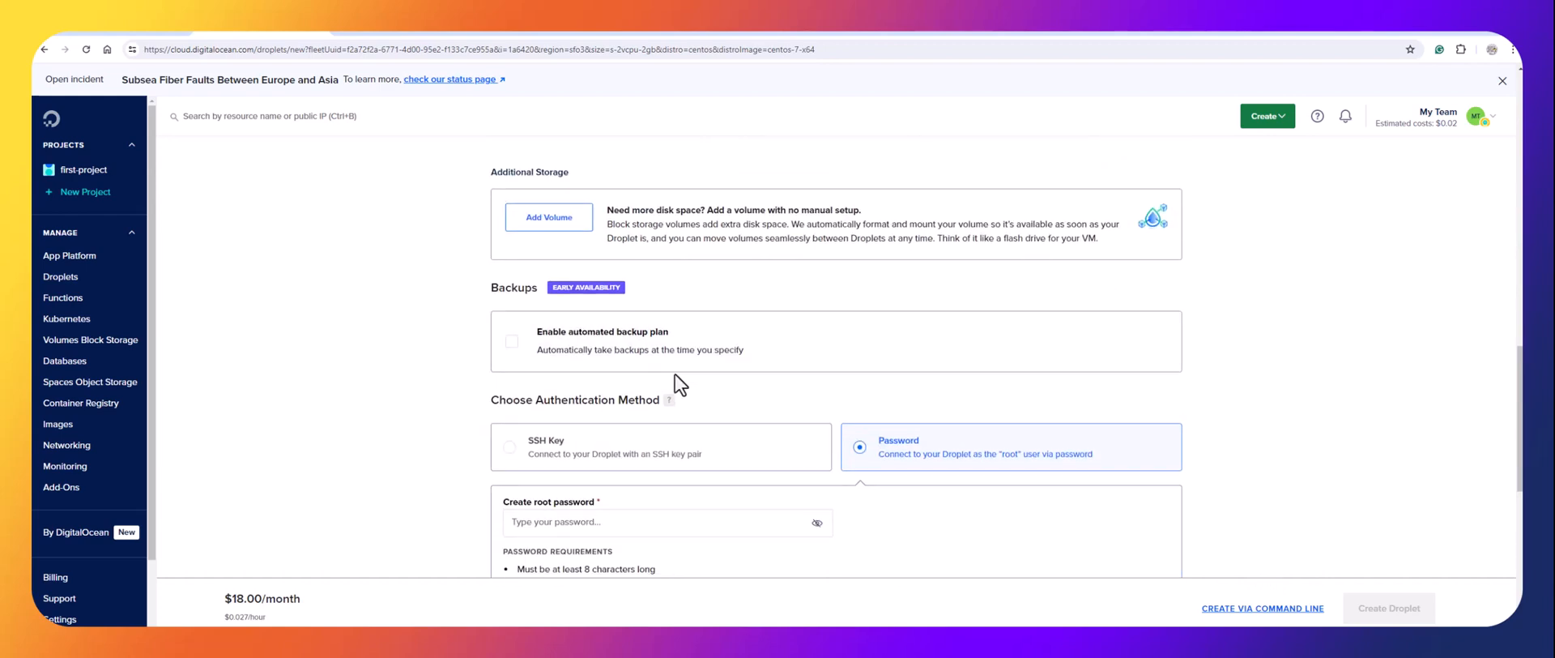
scroll(674, 373, down, 3)
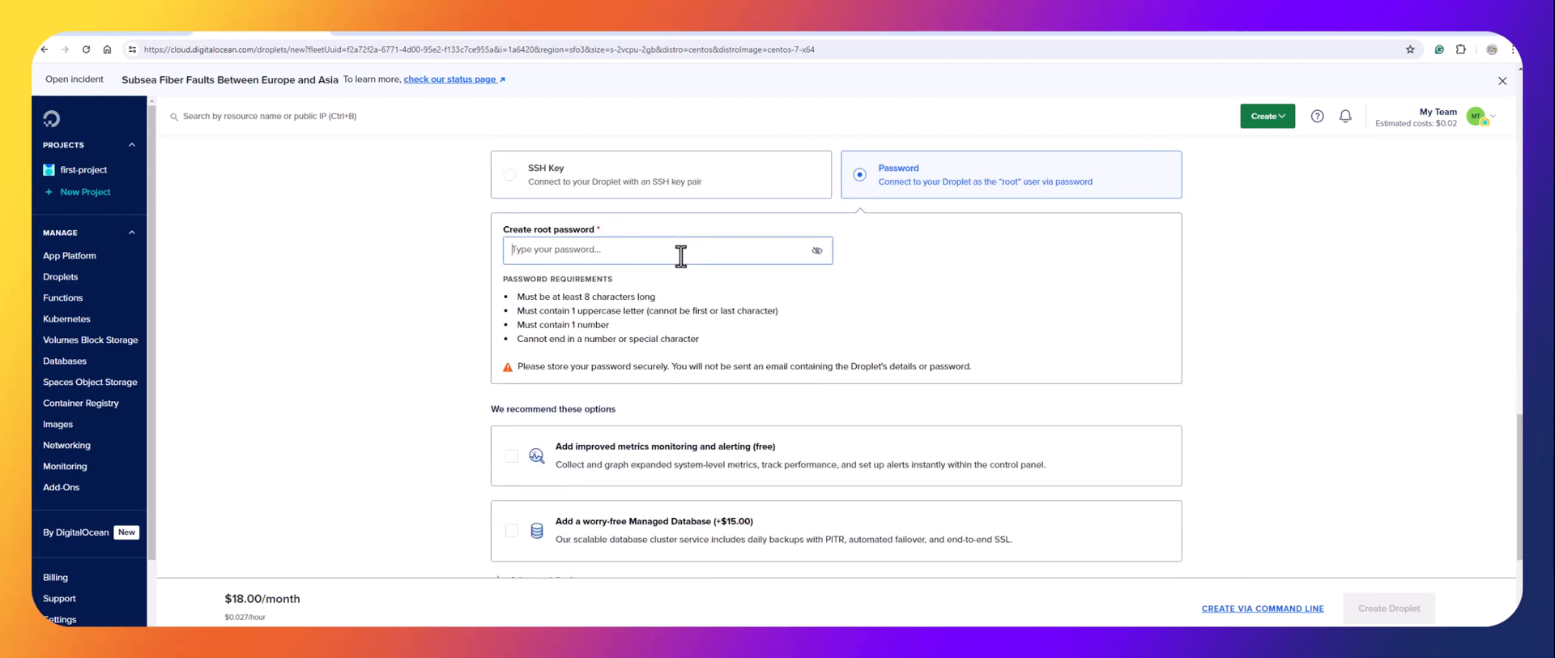
text(••••••••)
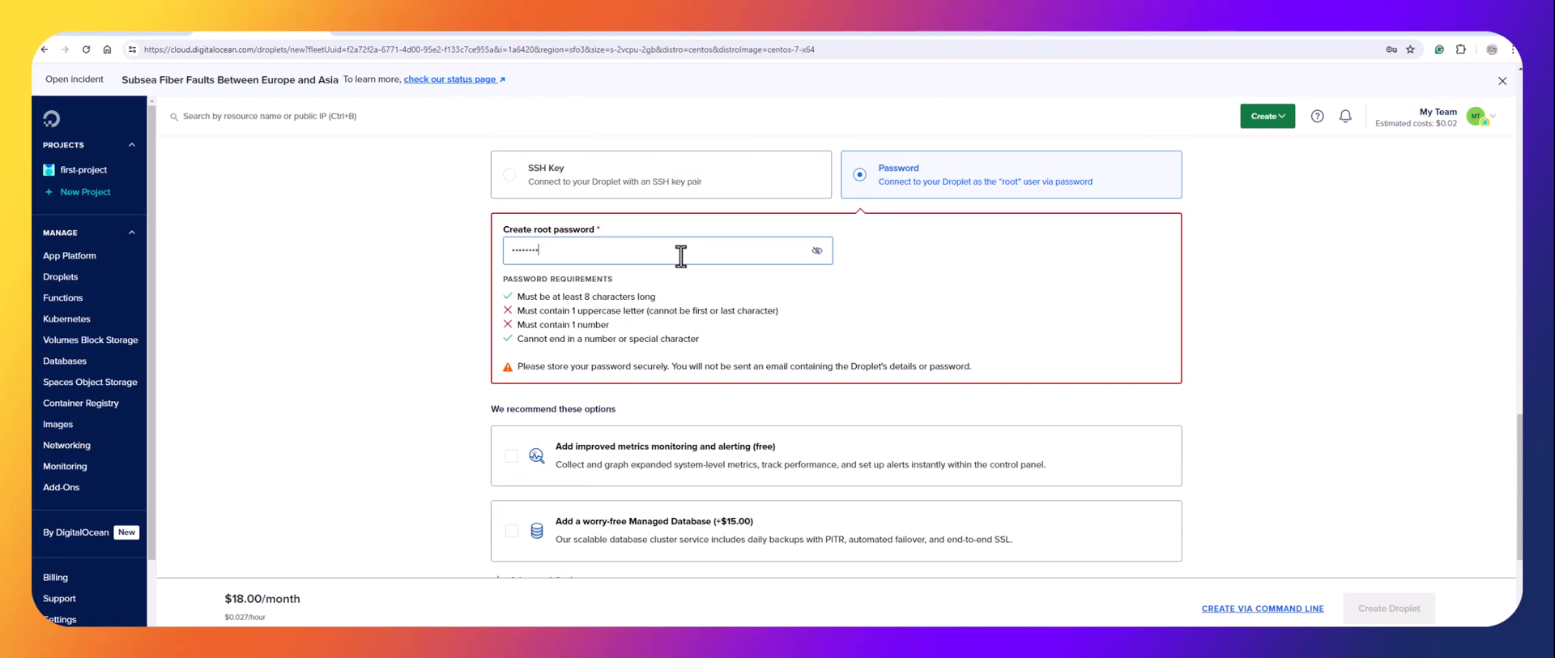
text(•••••••)
Add a jenkins tag to the Droplet.
scroll(853, 417, down, 4)
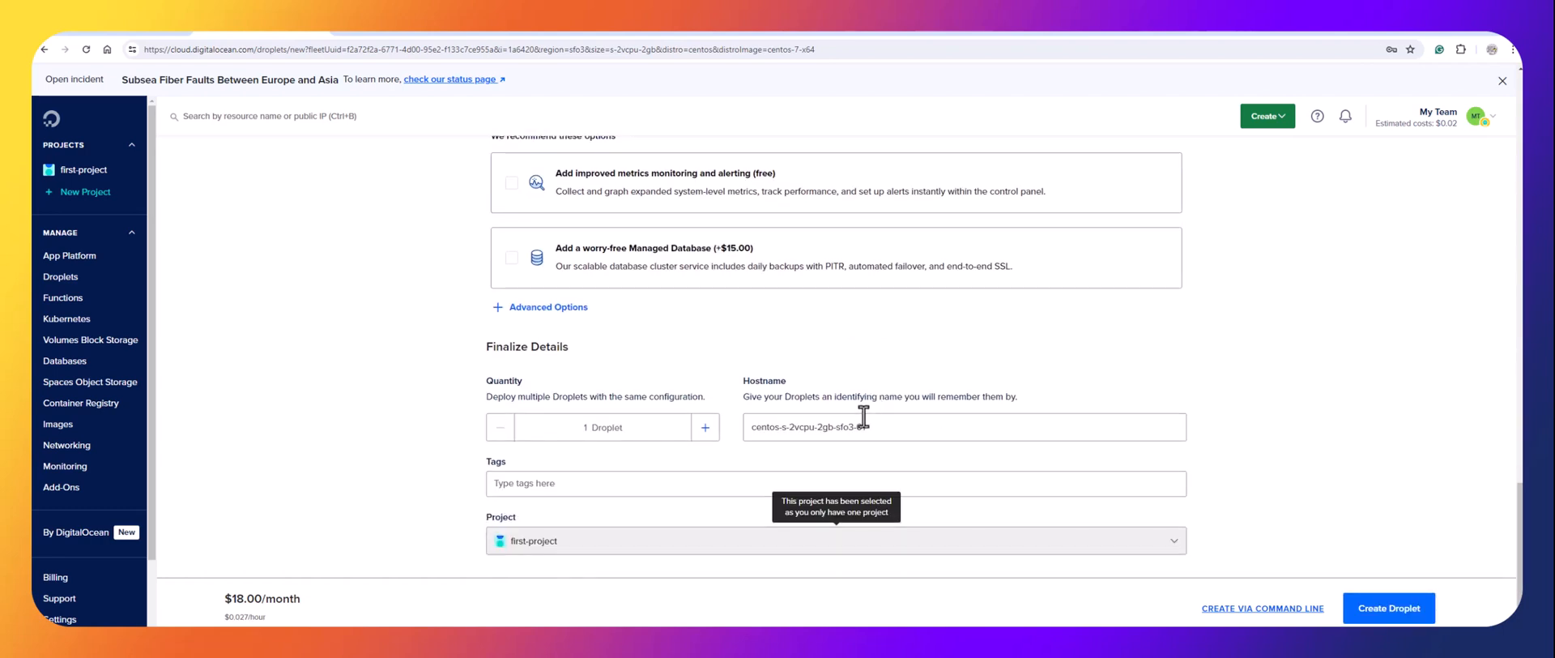
click(637, 466)
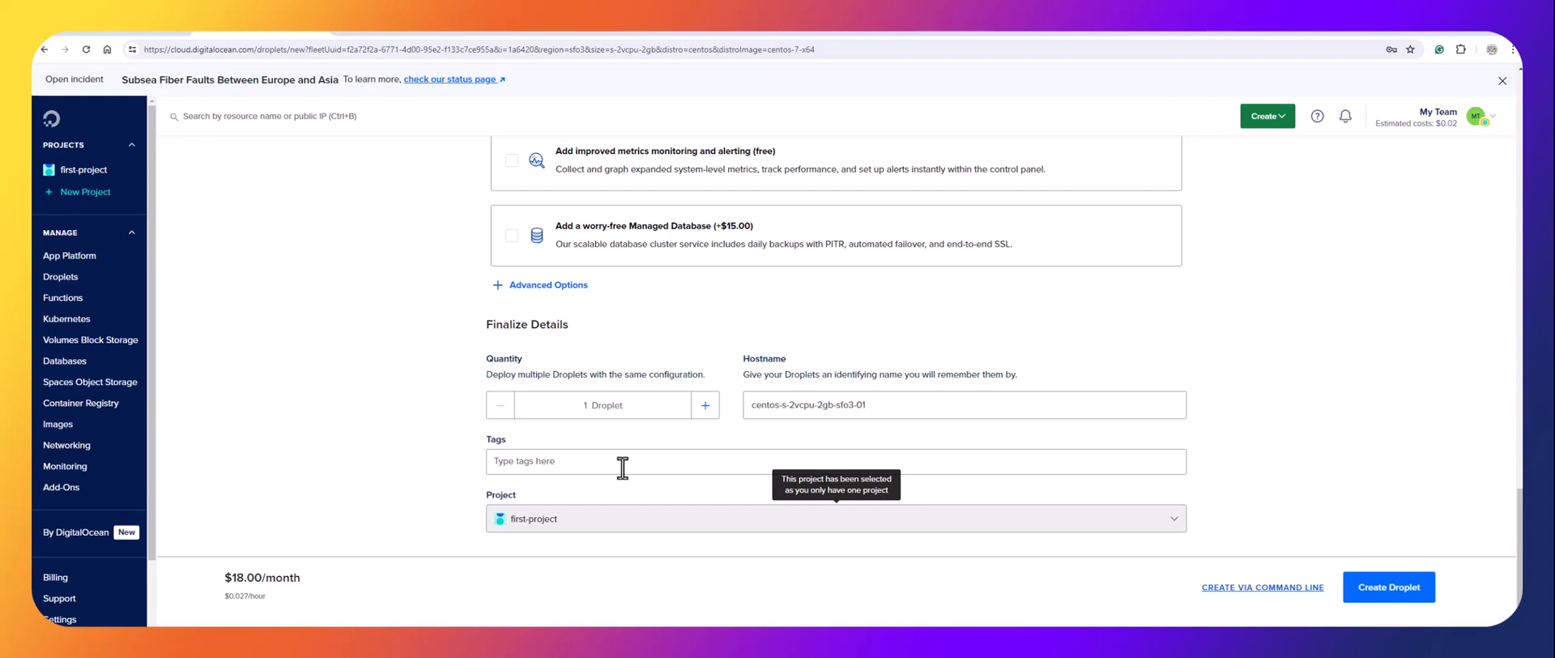
text(centos)
scroll(628, 474, up, 2)
scroll(648, 498, down, 2)
click(637, 498)
Change the hostname to jenkins-server and create the Droplet.
double_click(867, 405)
triple_click(875, 407)
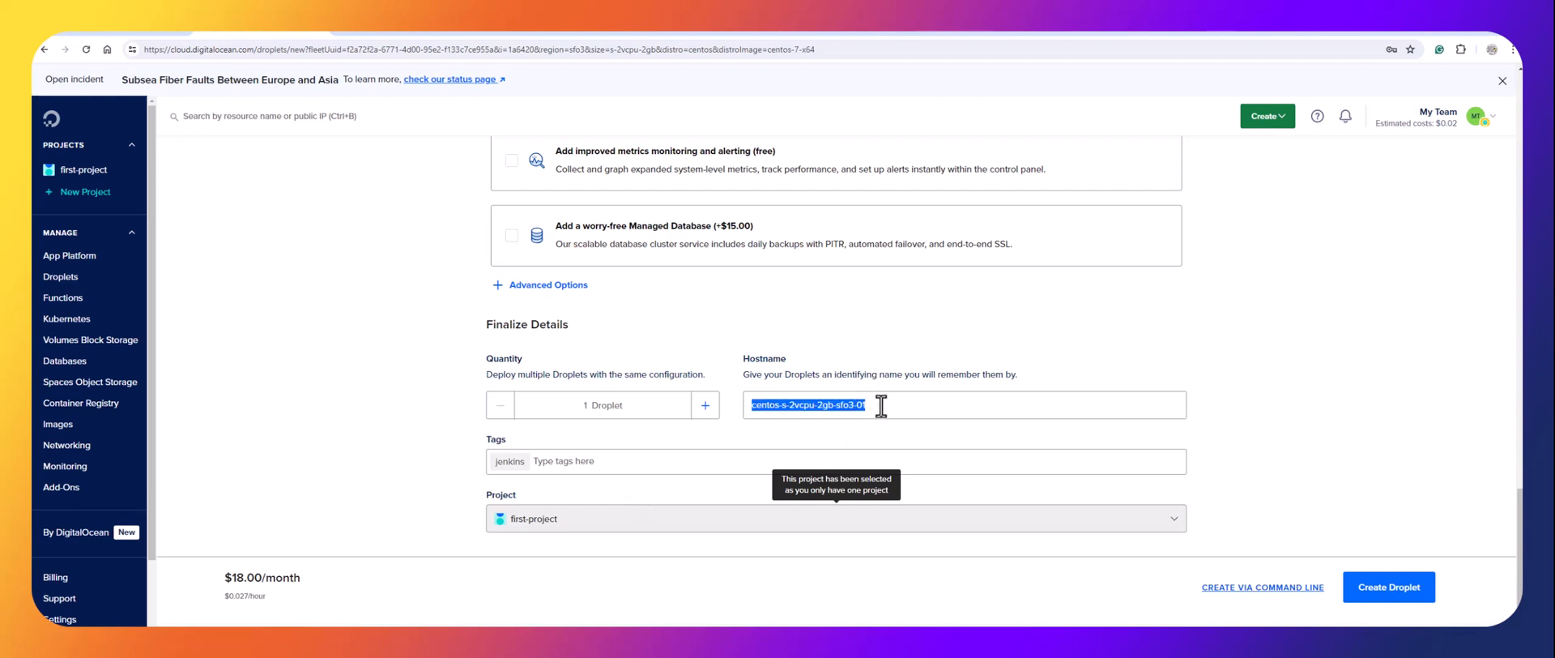
text(j)
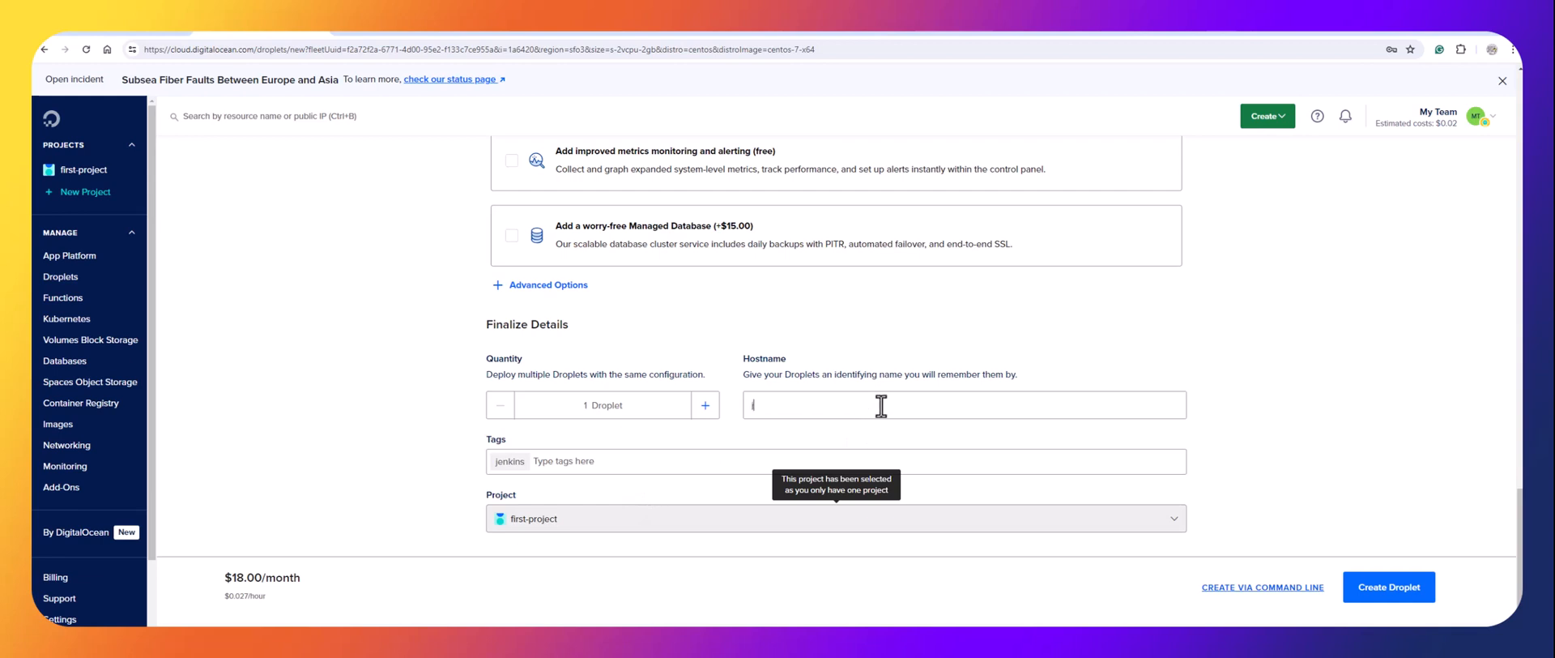
text(enkins-server)
click(1385, 585)
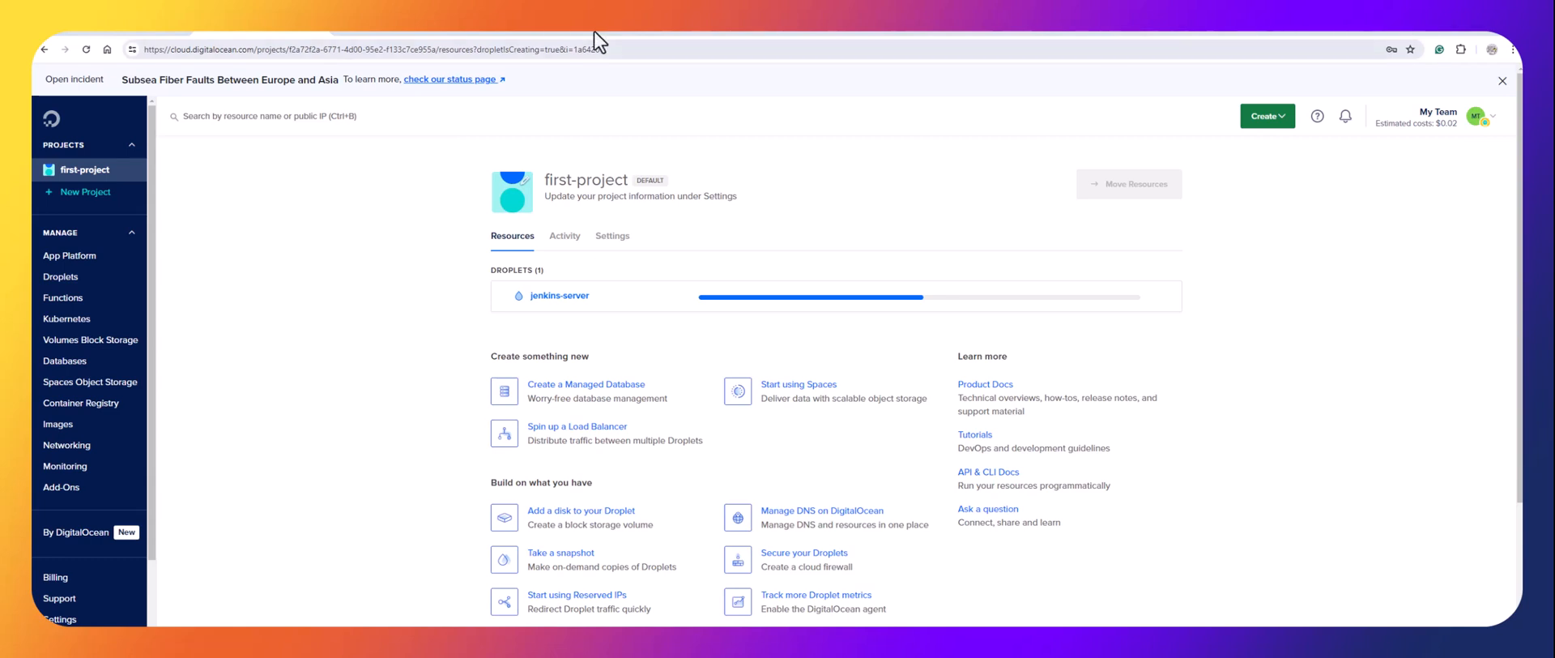
Open jenkins.io in a new browser tab.
key(ctrl+t)
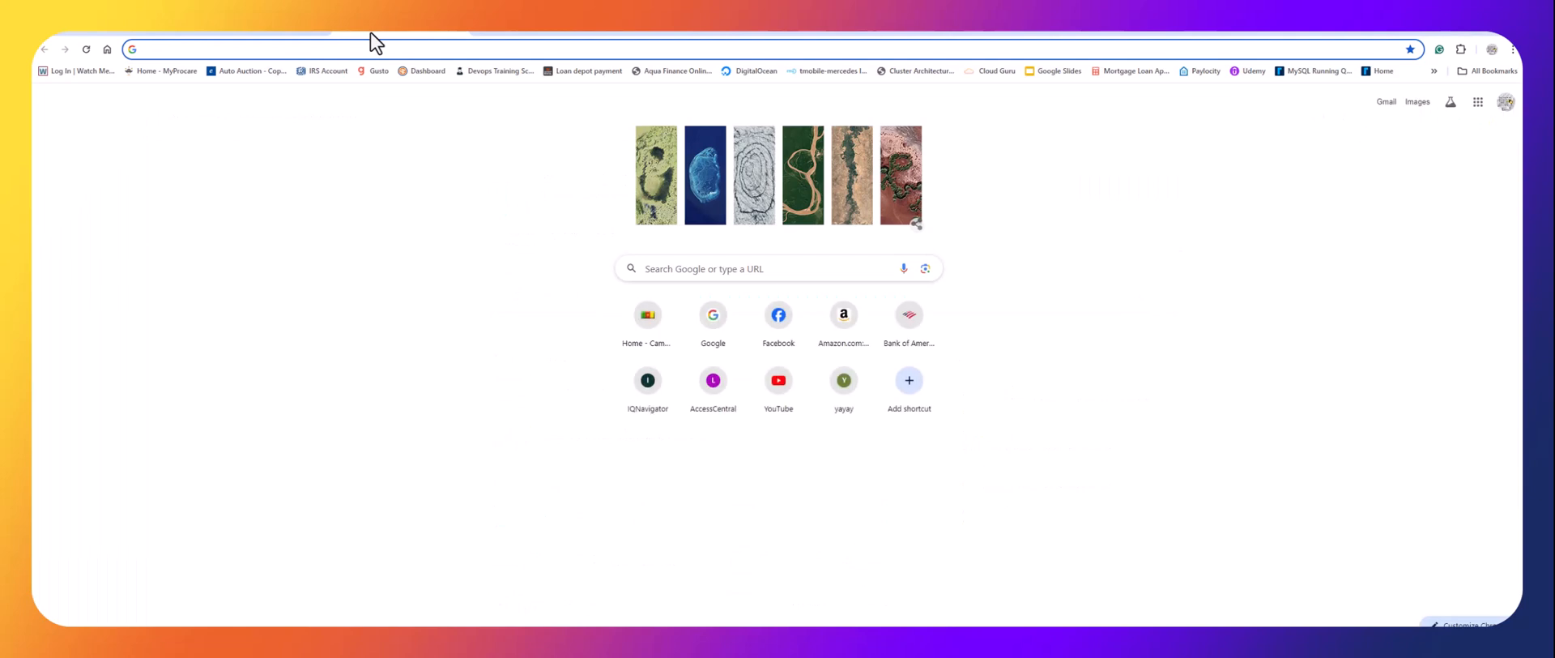
text(jenkins.io)
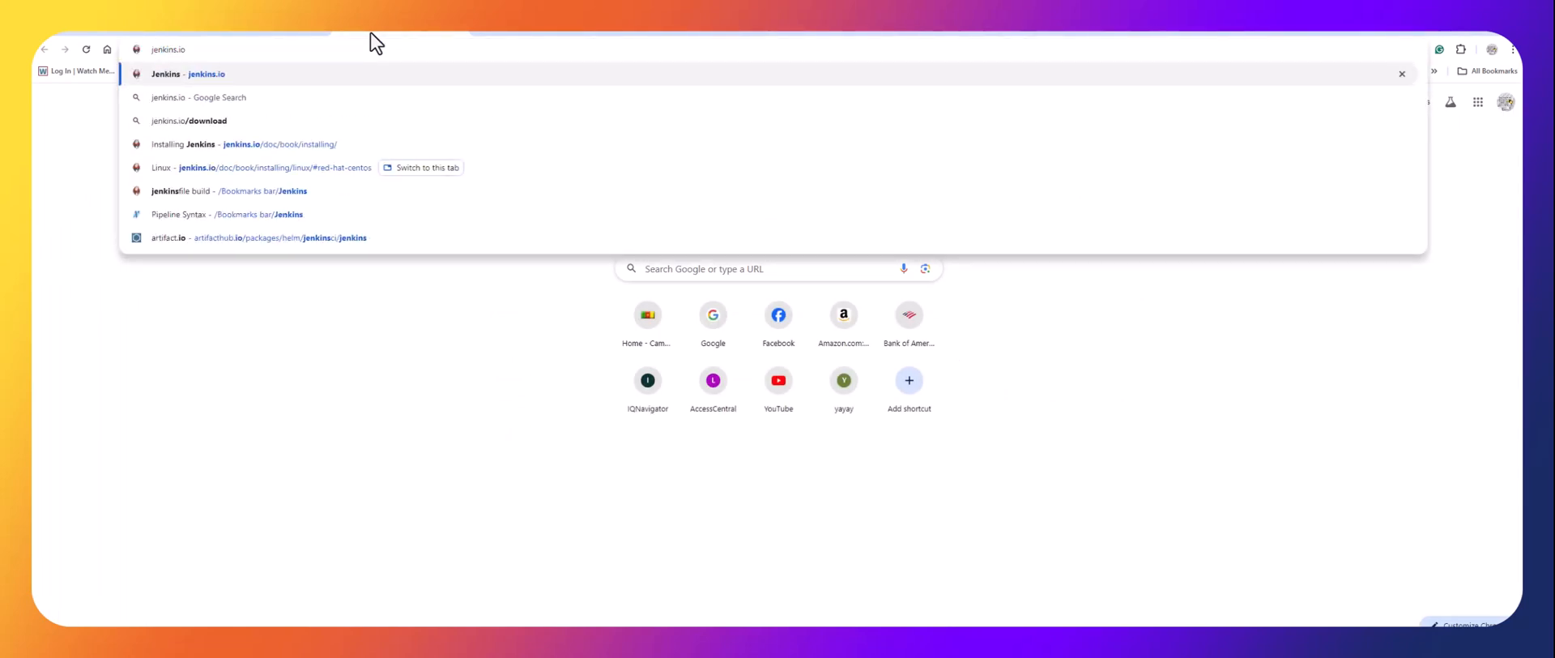
key(Return)
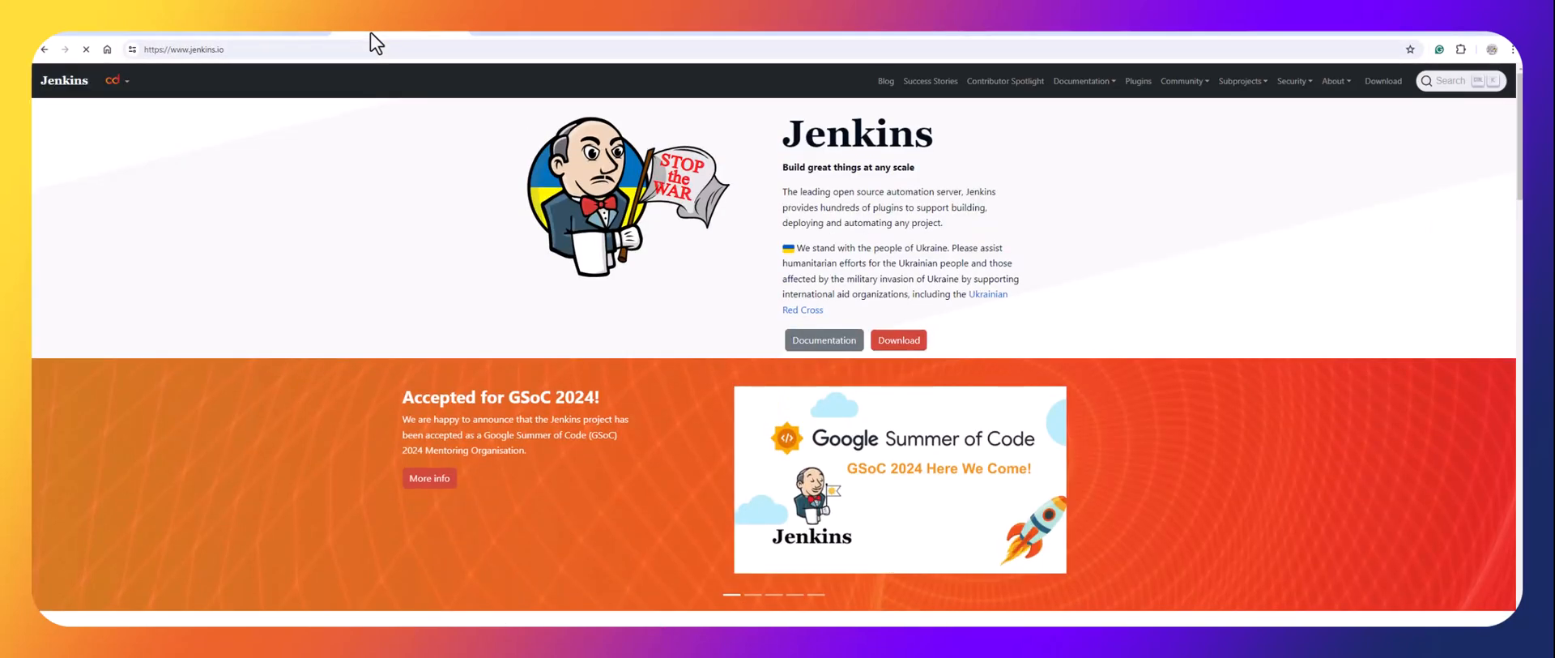
Go to the Red Hat/Alma/Rocky Linux install instructions and bring PowerShell over them.
click(823, 342)
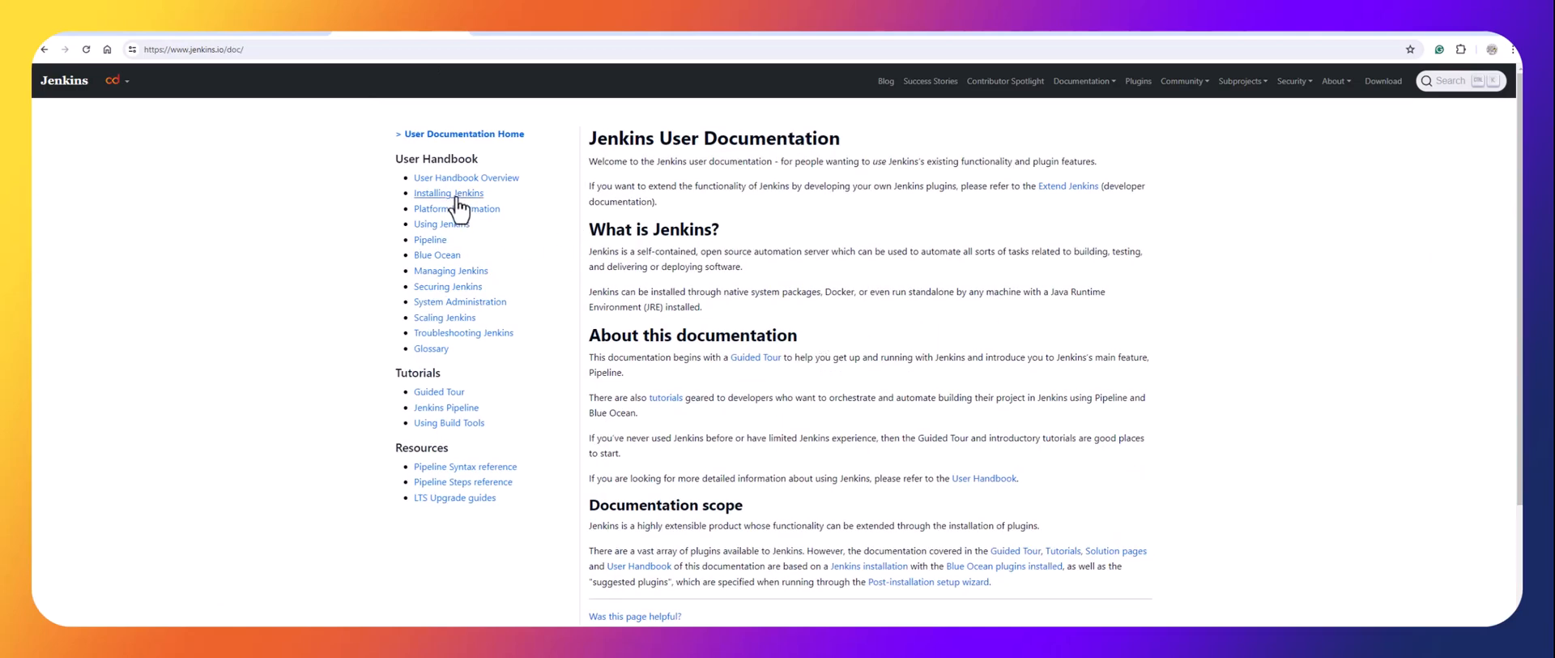
click(455, 198)
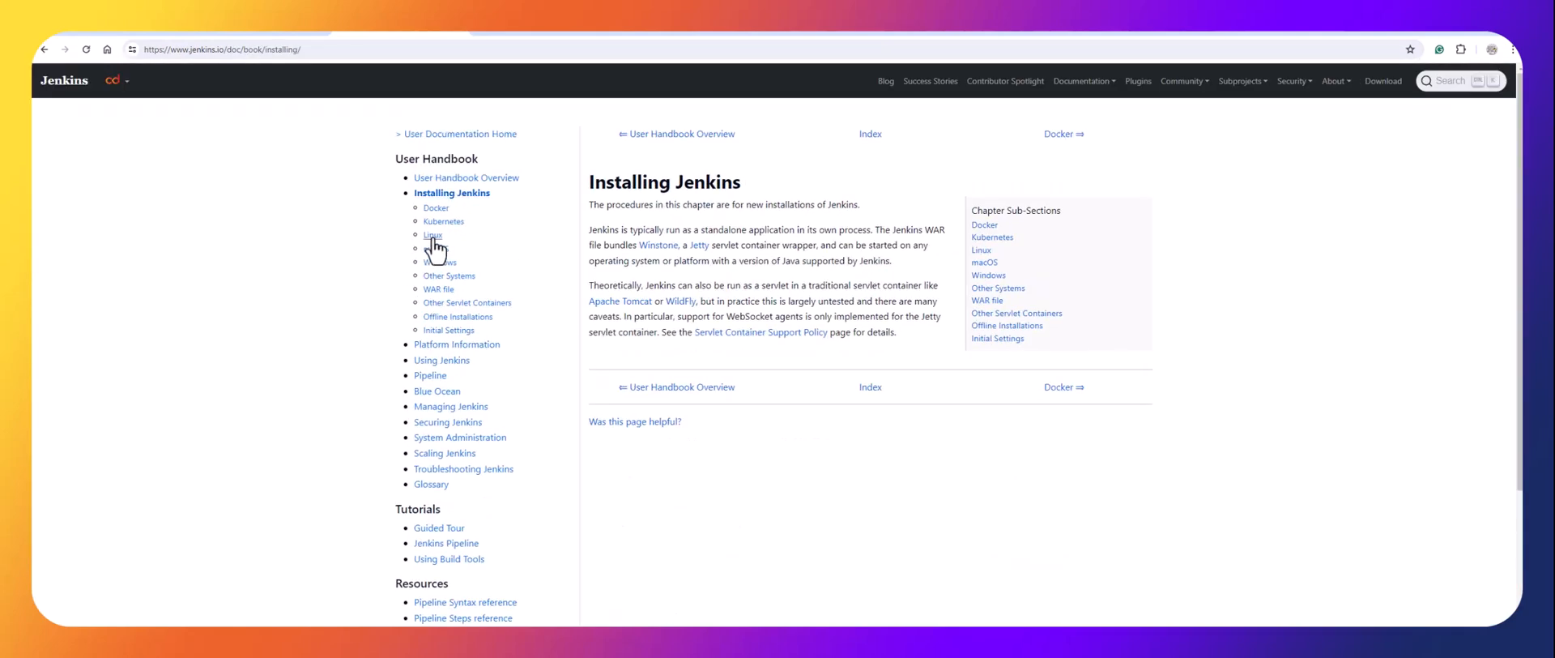
click(433, 235)
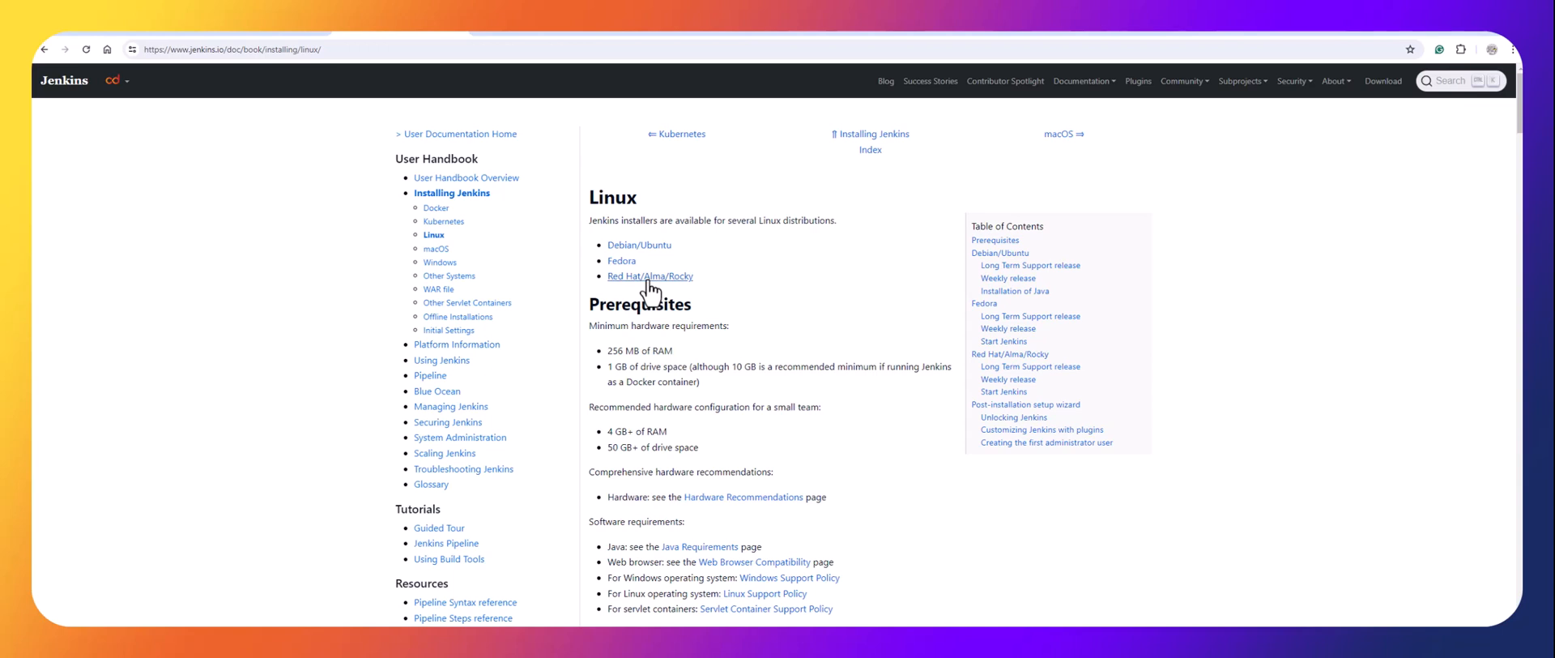
click(651, 279)
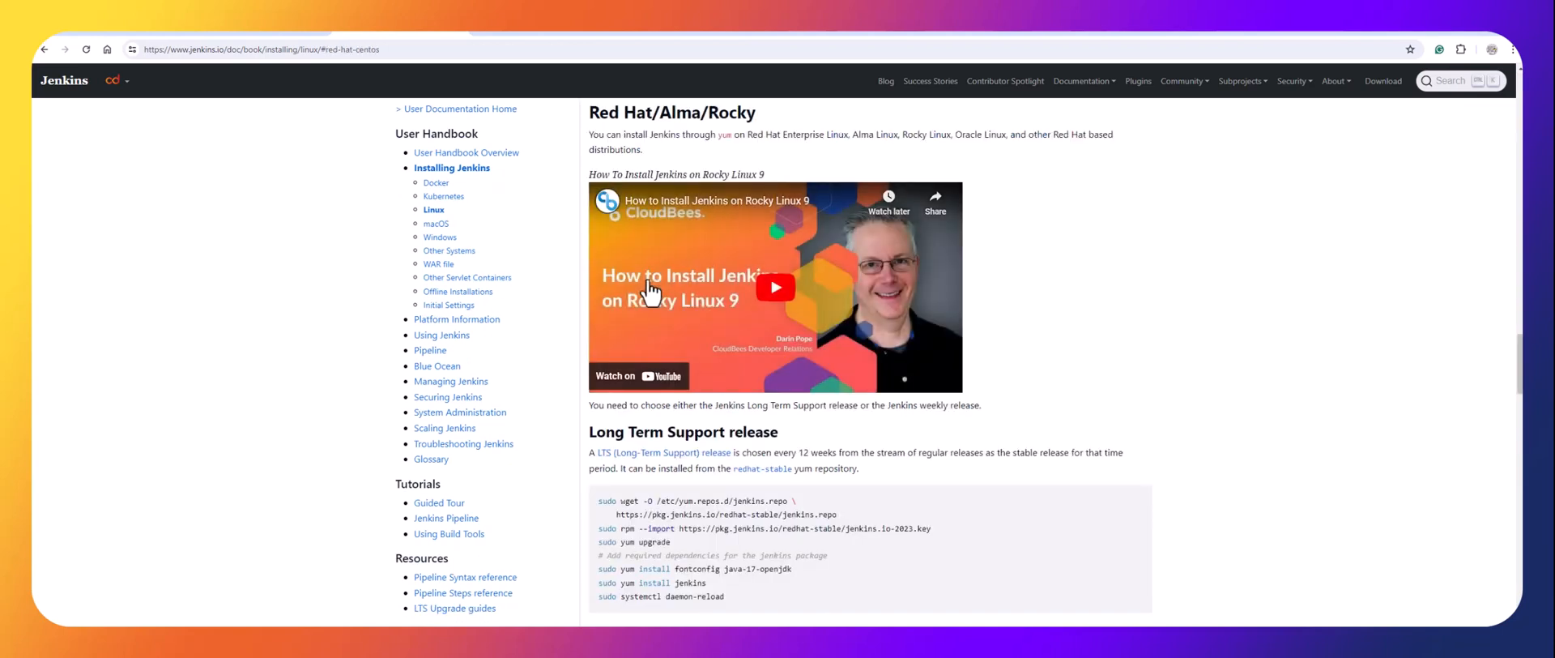
scroll(708, 399, down, 2)
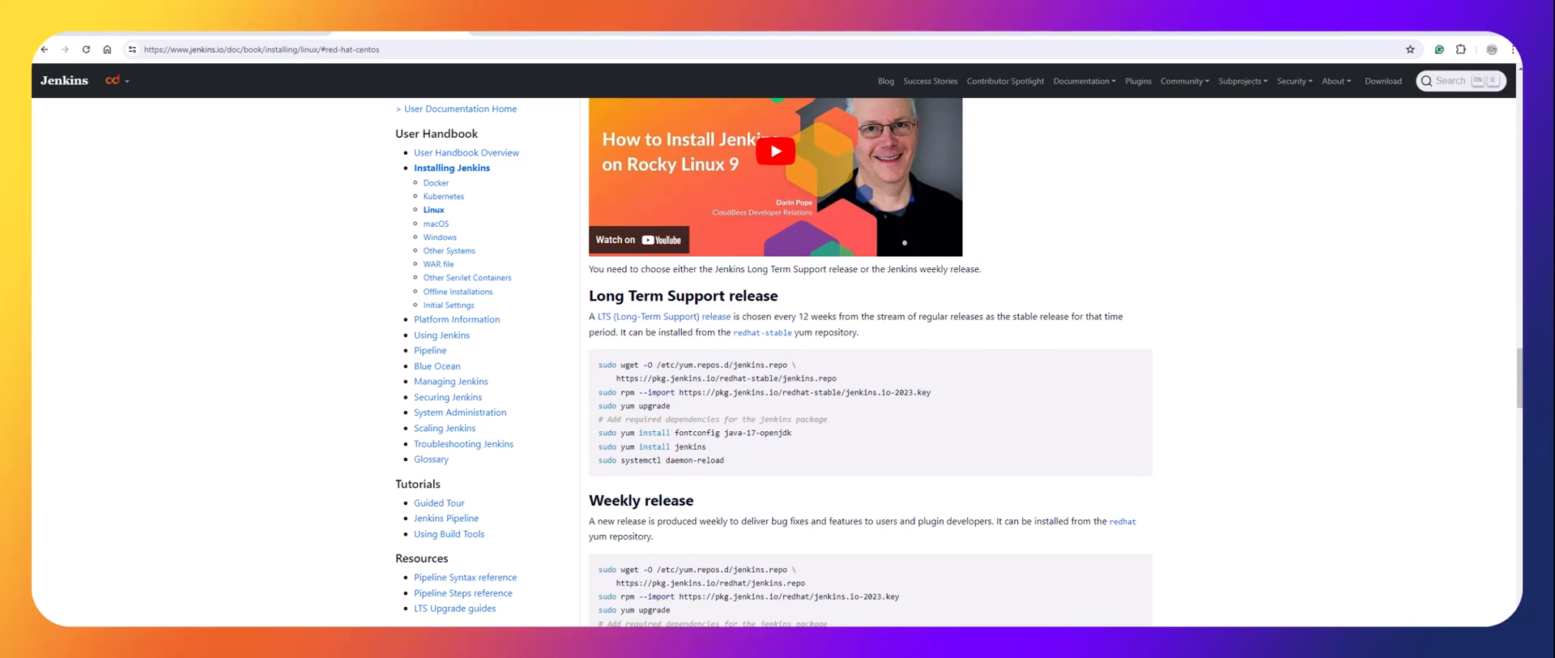
drag(1521, 56, 1058, 181)
Snap the browser to the left half and PowerShell to the right half.
mouse_move(1484, 34)
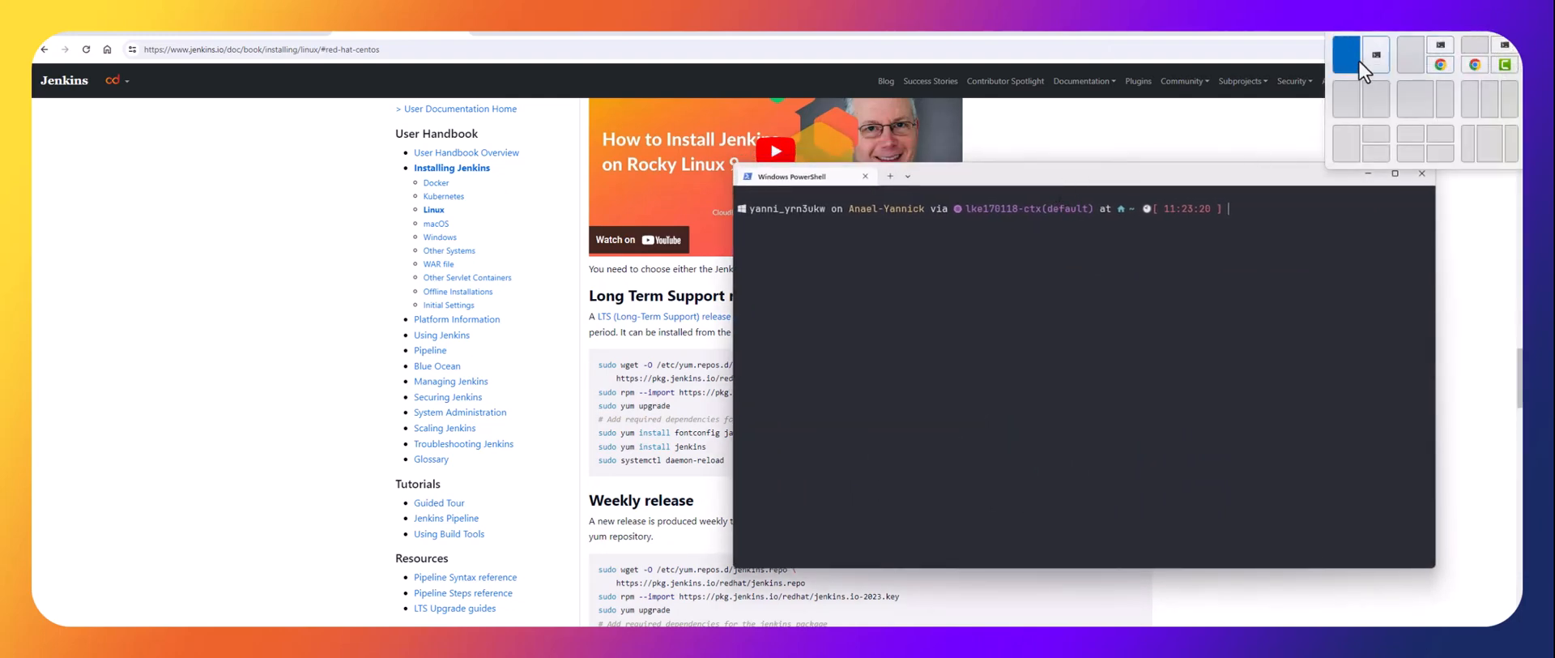
click(1347, 99)
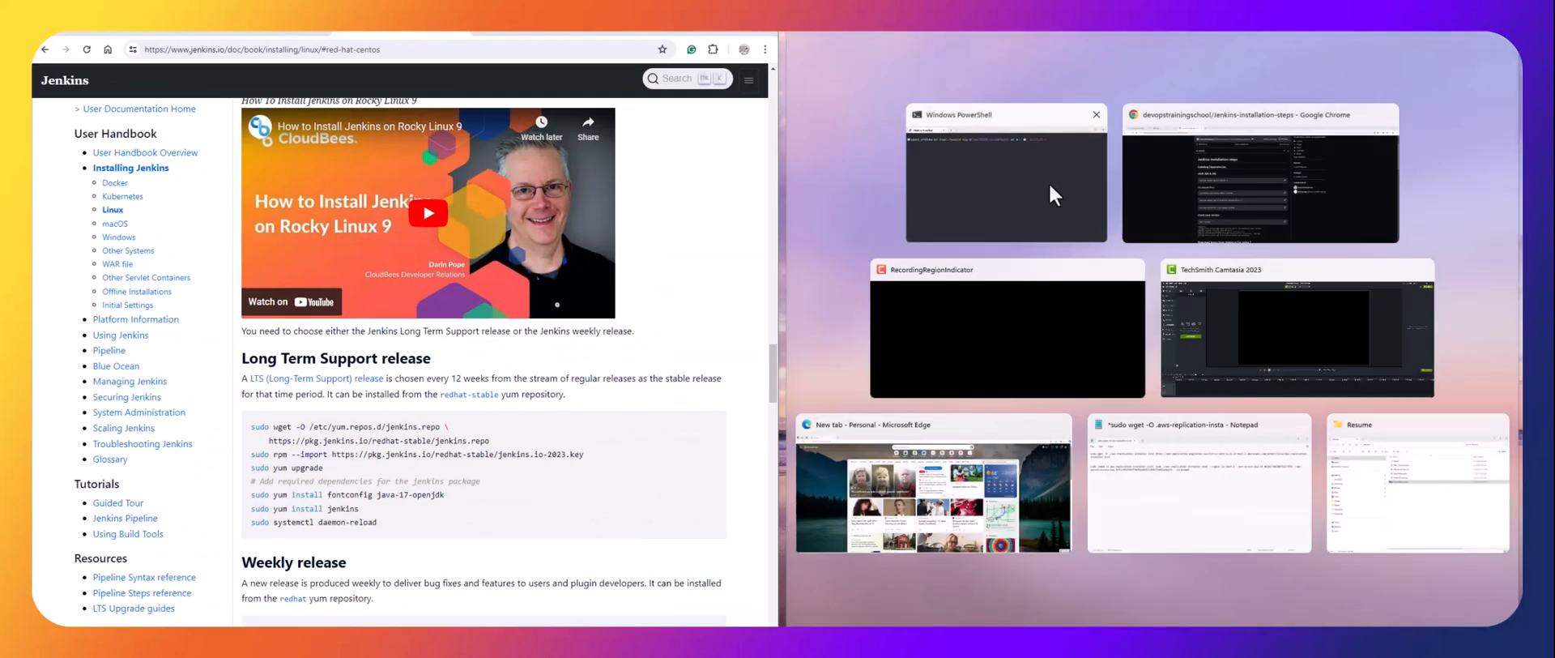
click(1009, 184)
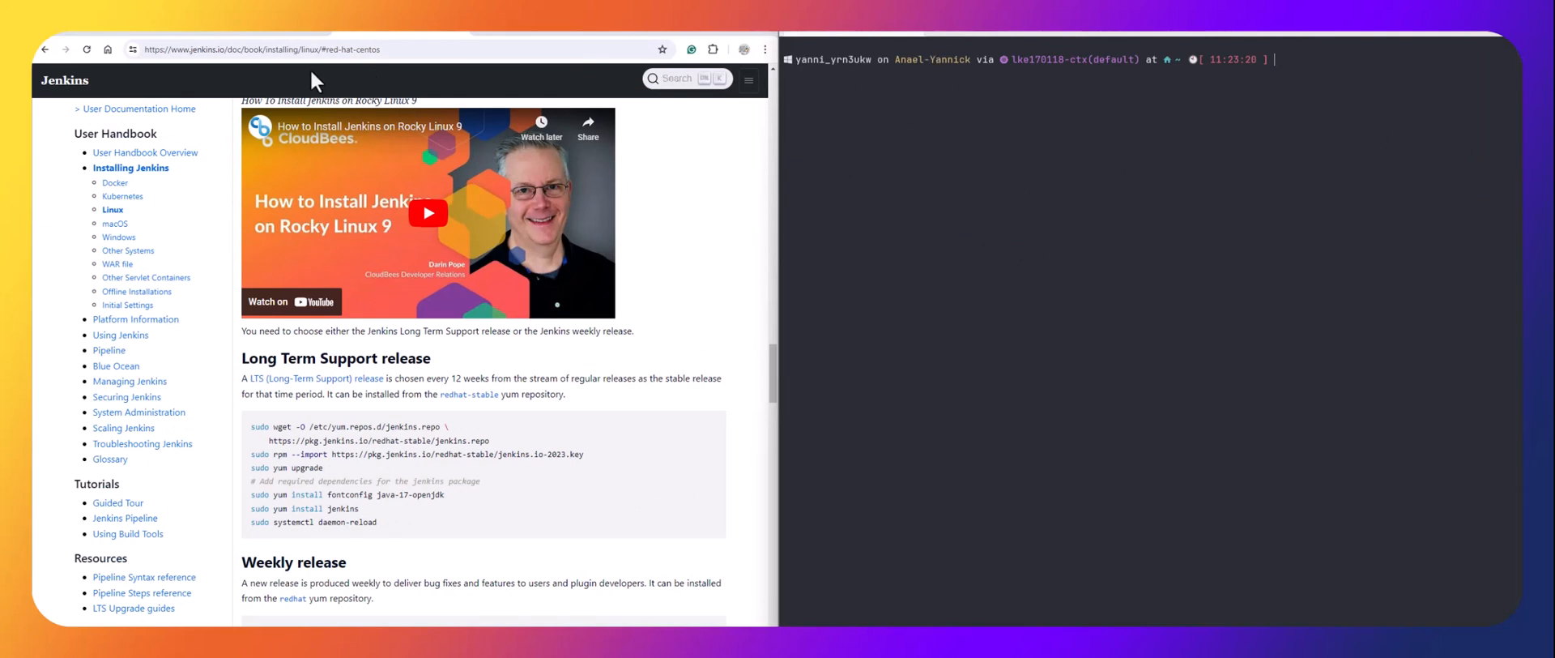
Open the jenkins-server Droplet in DigitalOcean and copy its IPv4 address.
click(255, 31)
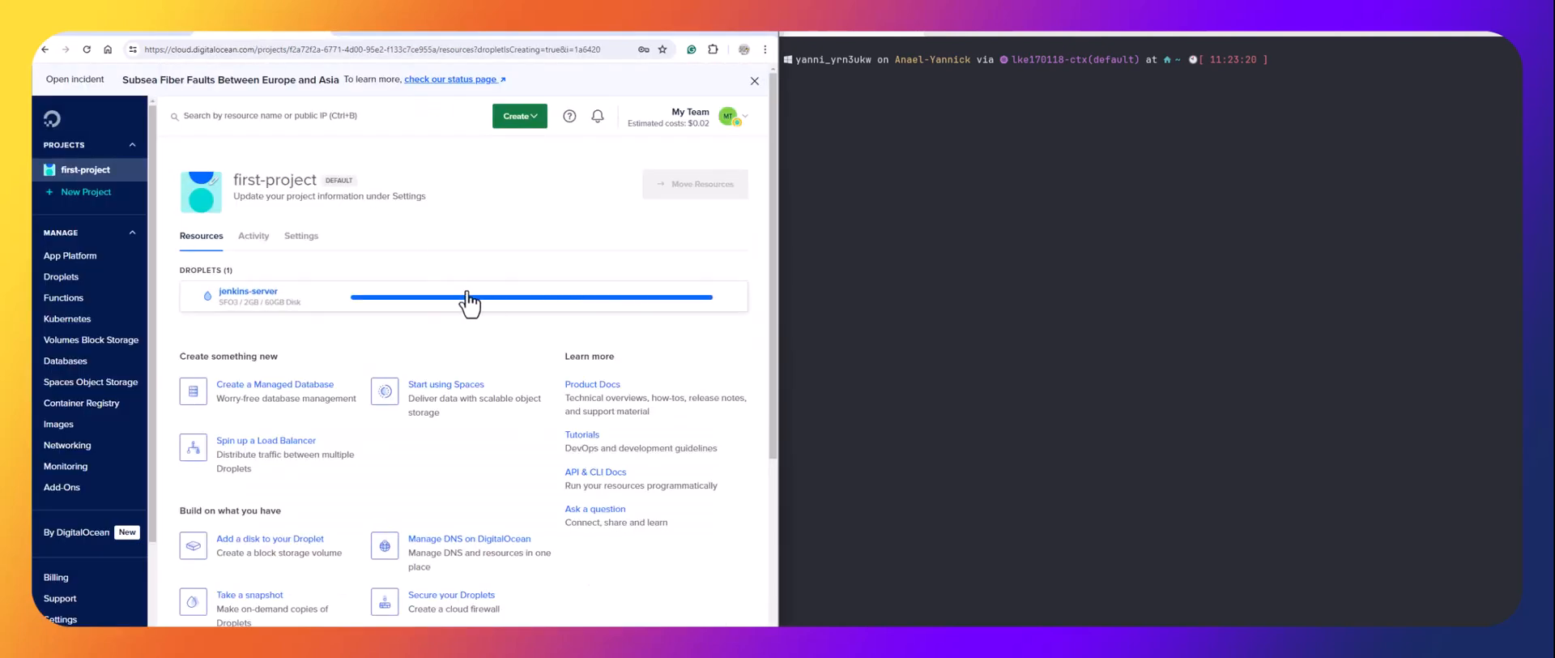
click(232, 300)
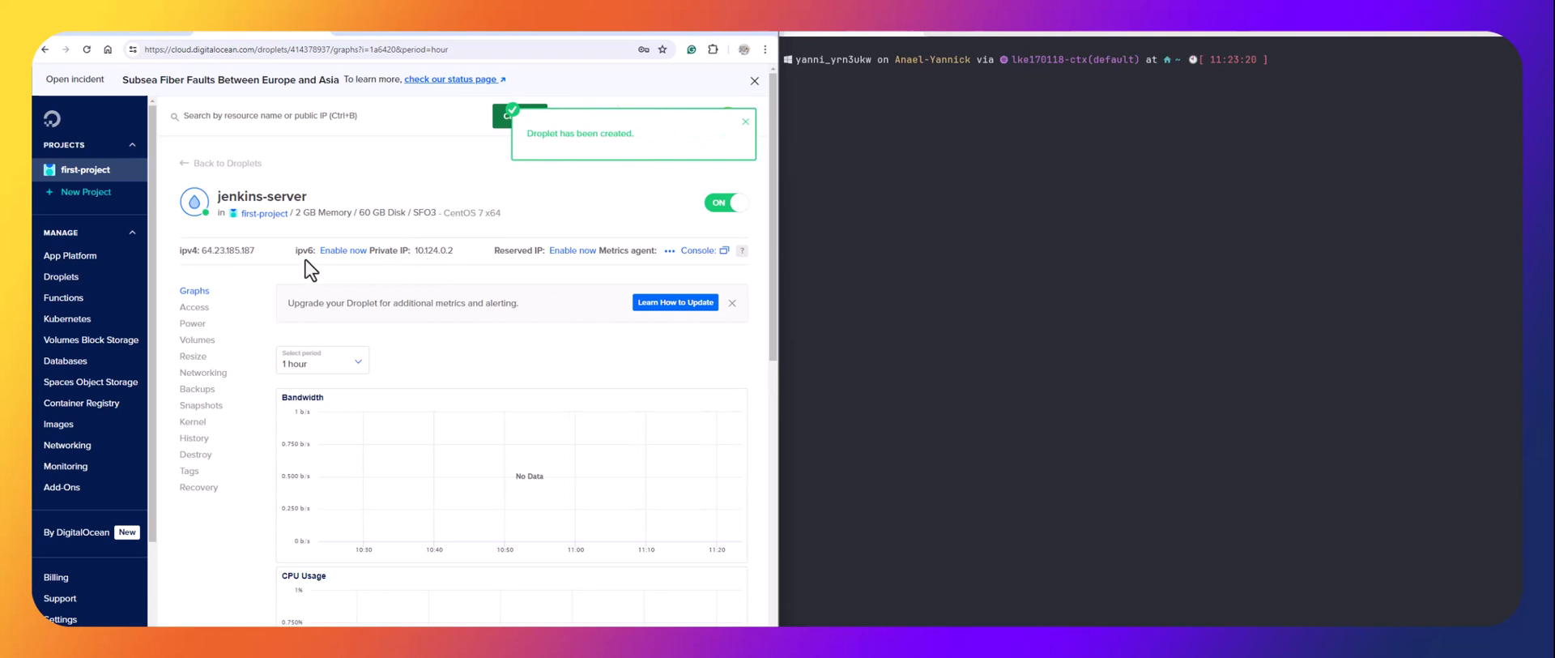
mouse_move(231, 257)
click(274, 253)
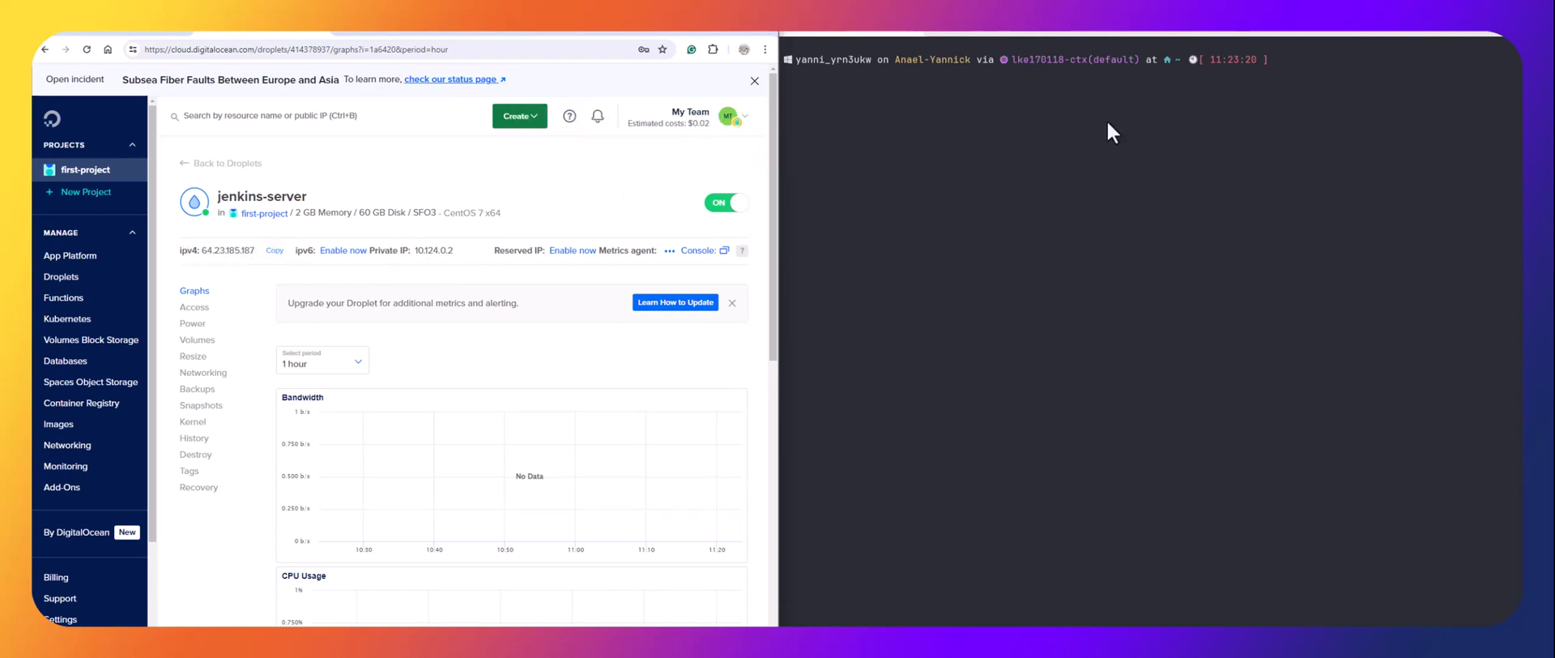
click(1288, 77)
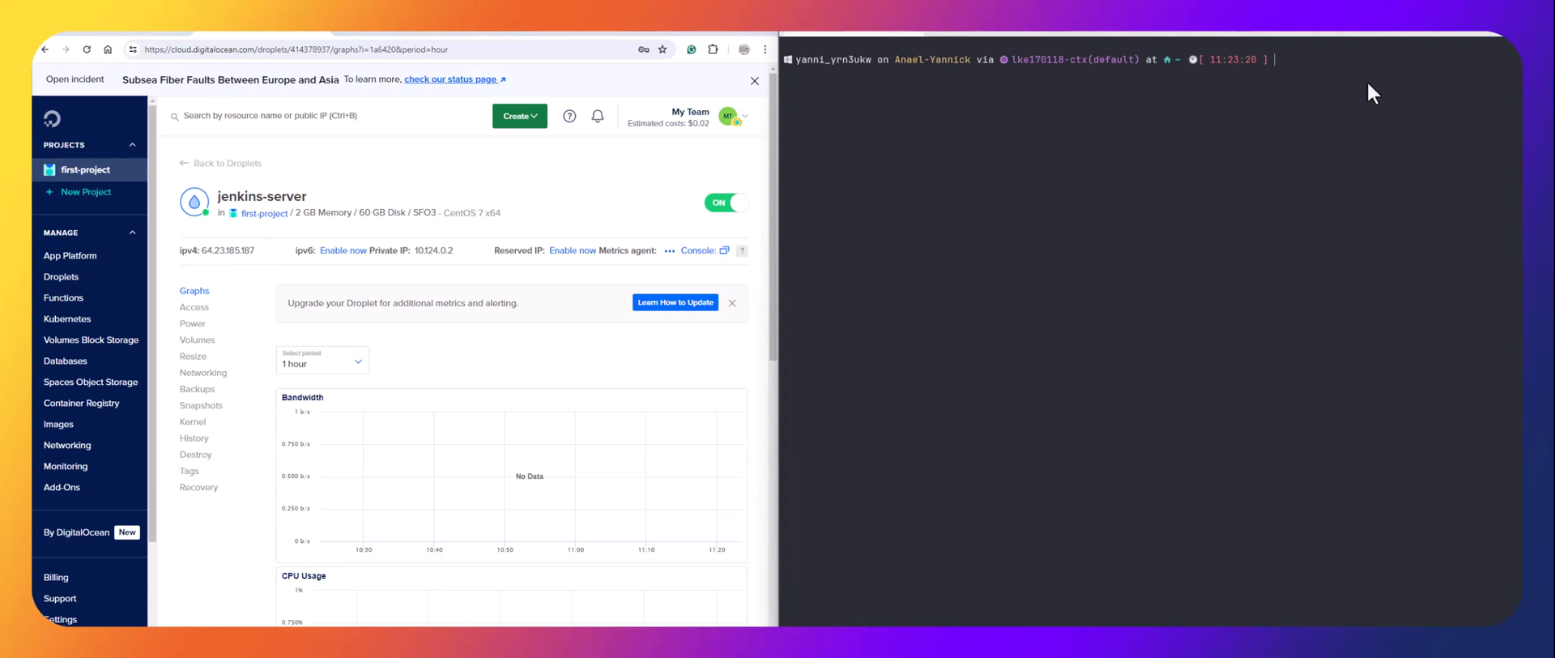
SSH into jenkins-server as root, accept the host key, log in, and clear the screen.
text(ssh root@64.23.185.187)
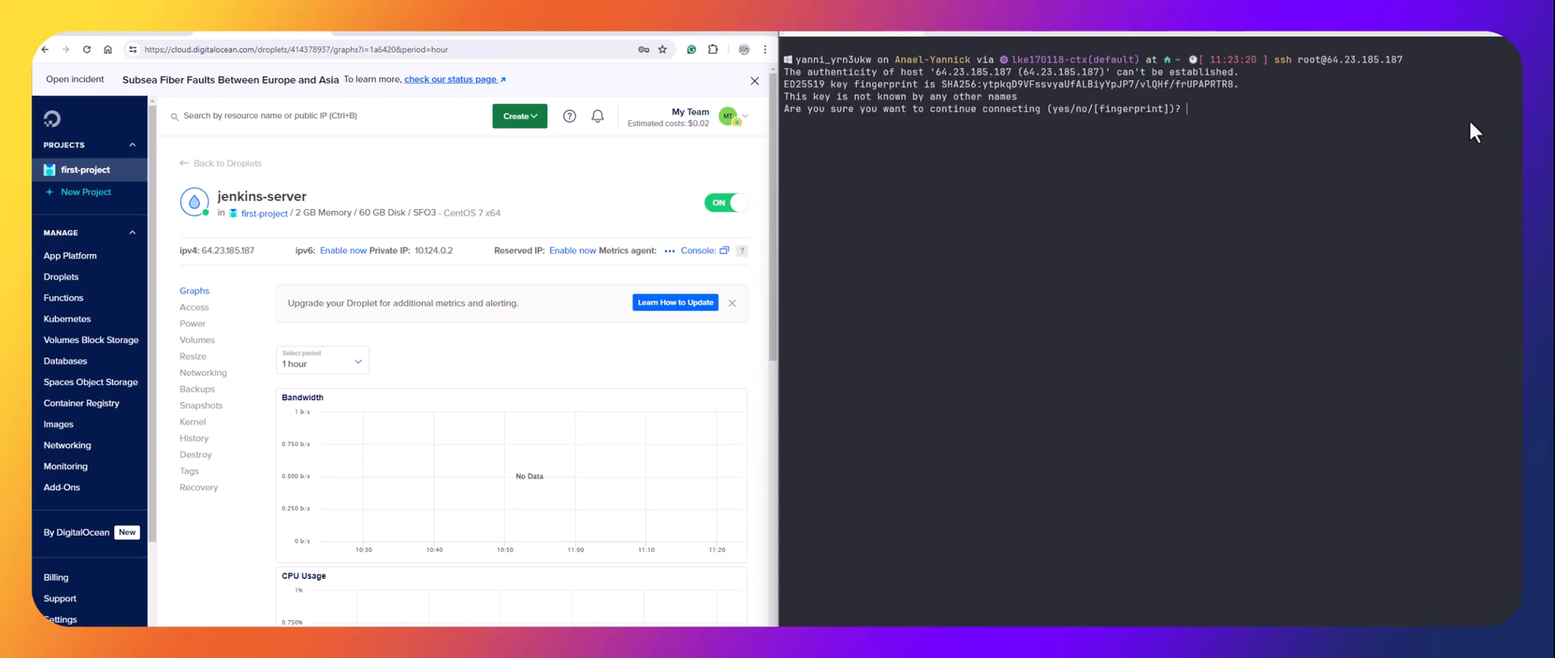
text(yes)
key(Return)
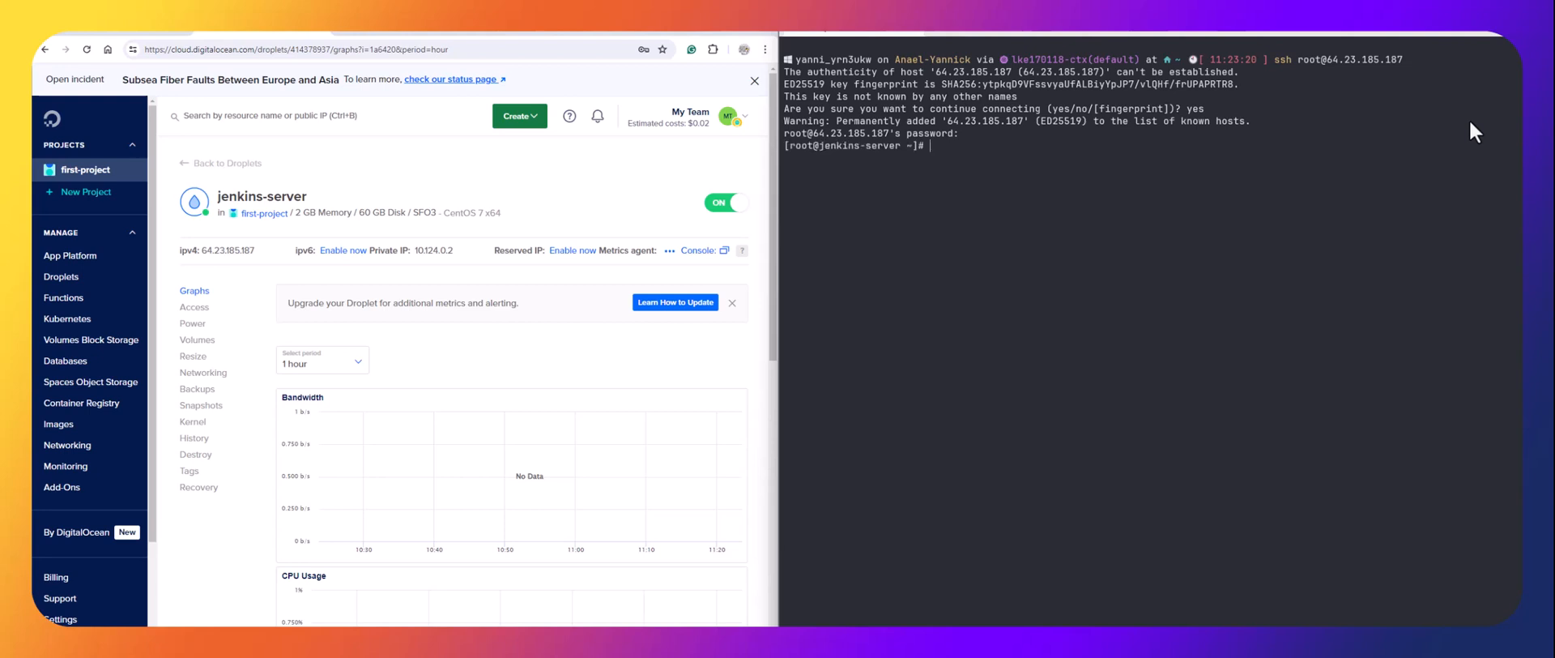
text(clear)
key(Return)
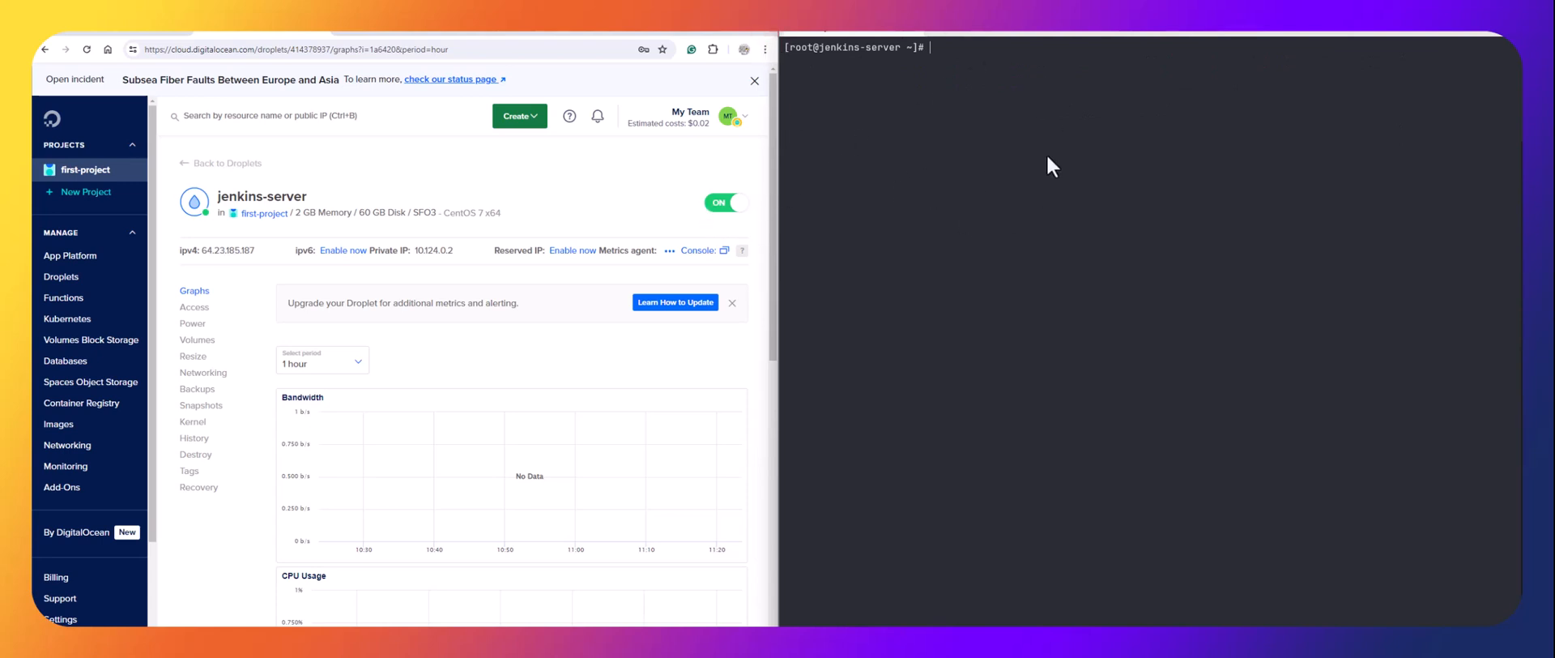
Copy the wget repo command from the Jenkins docs and run it on the server.
click(377, 29)
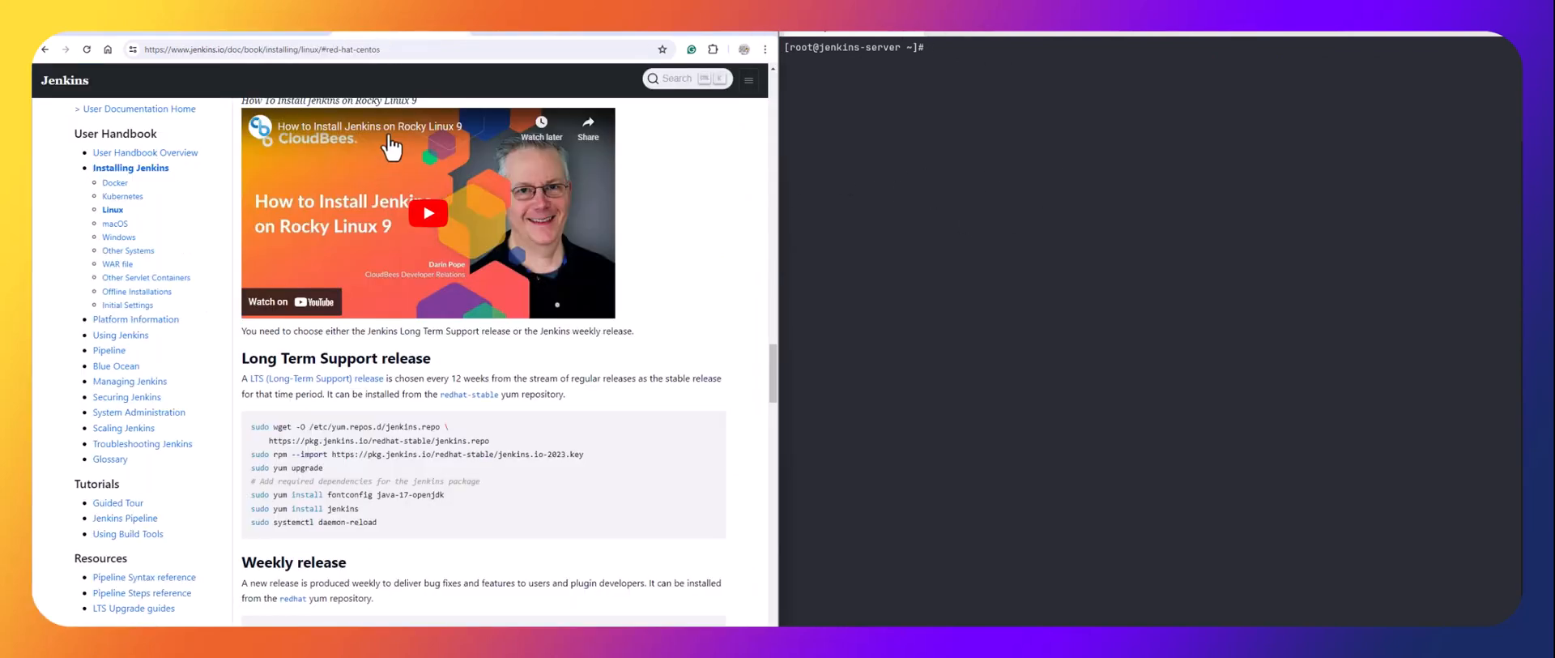
scroll(324, 349, down, 2)
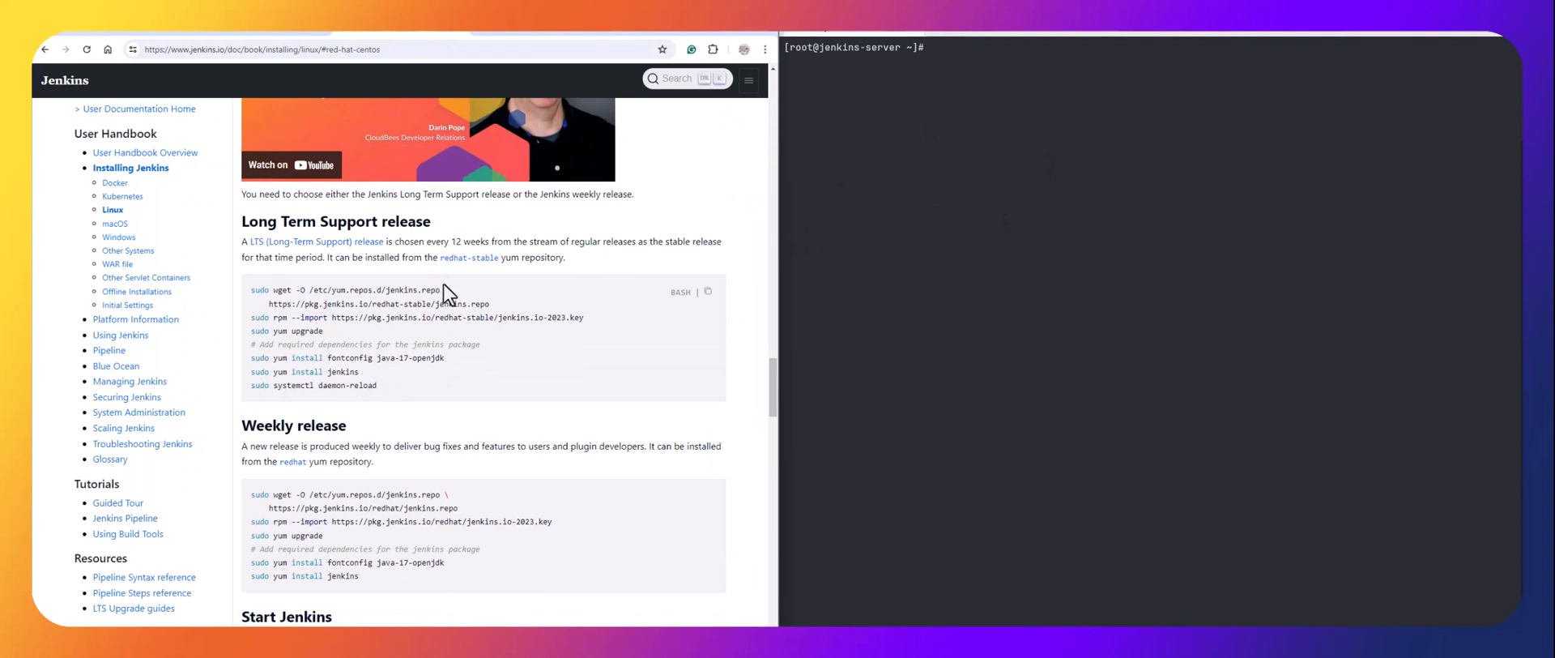
drag(266, 303, 248, 293)
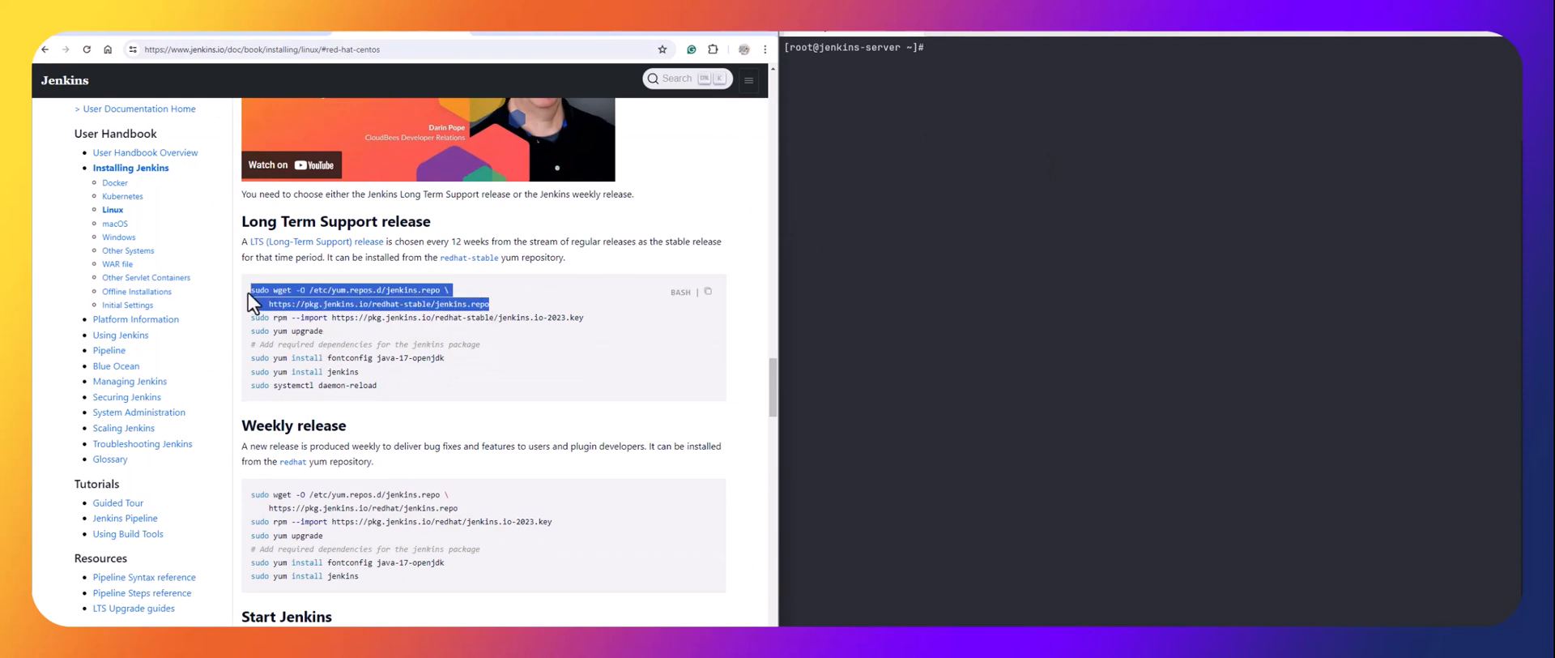
right_click(287, 285)
click(308, 299)
right_click(1026, 68)
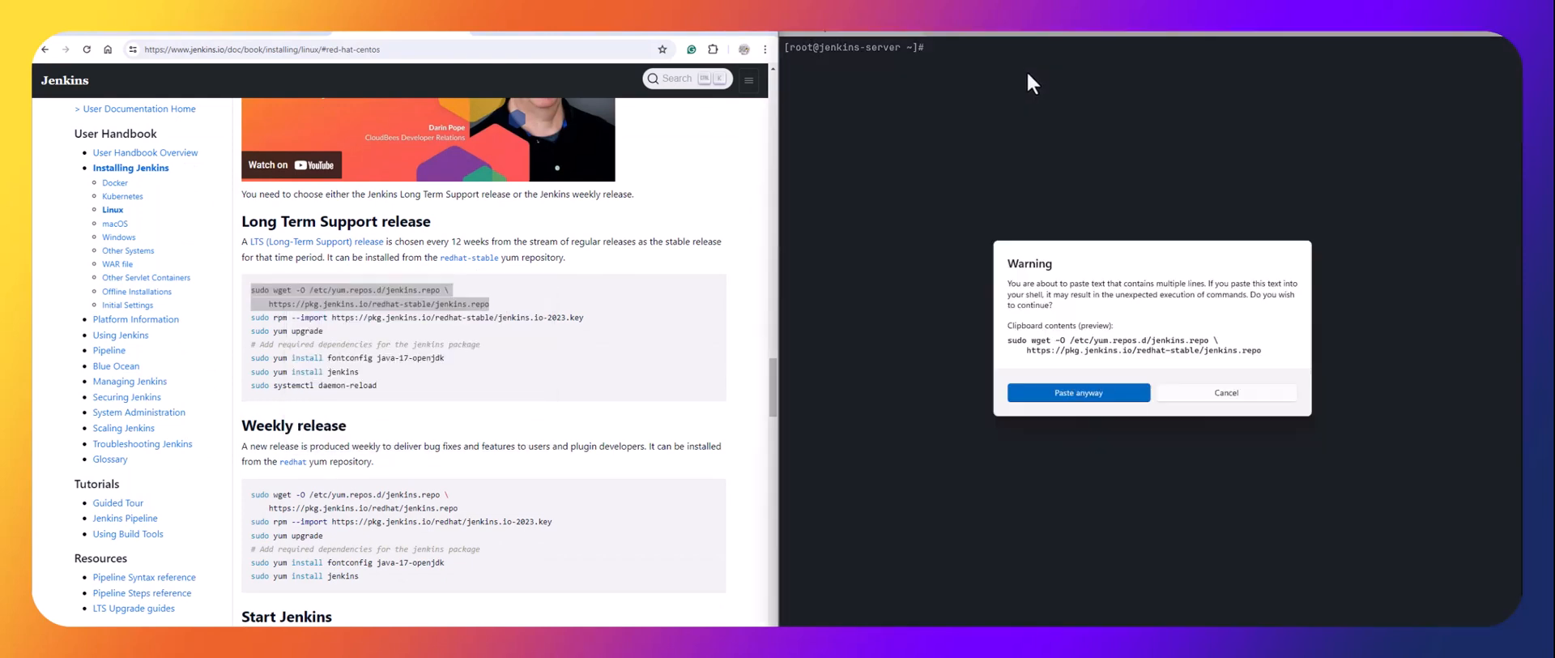
click(1061, 393)
key(Return)
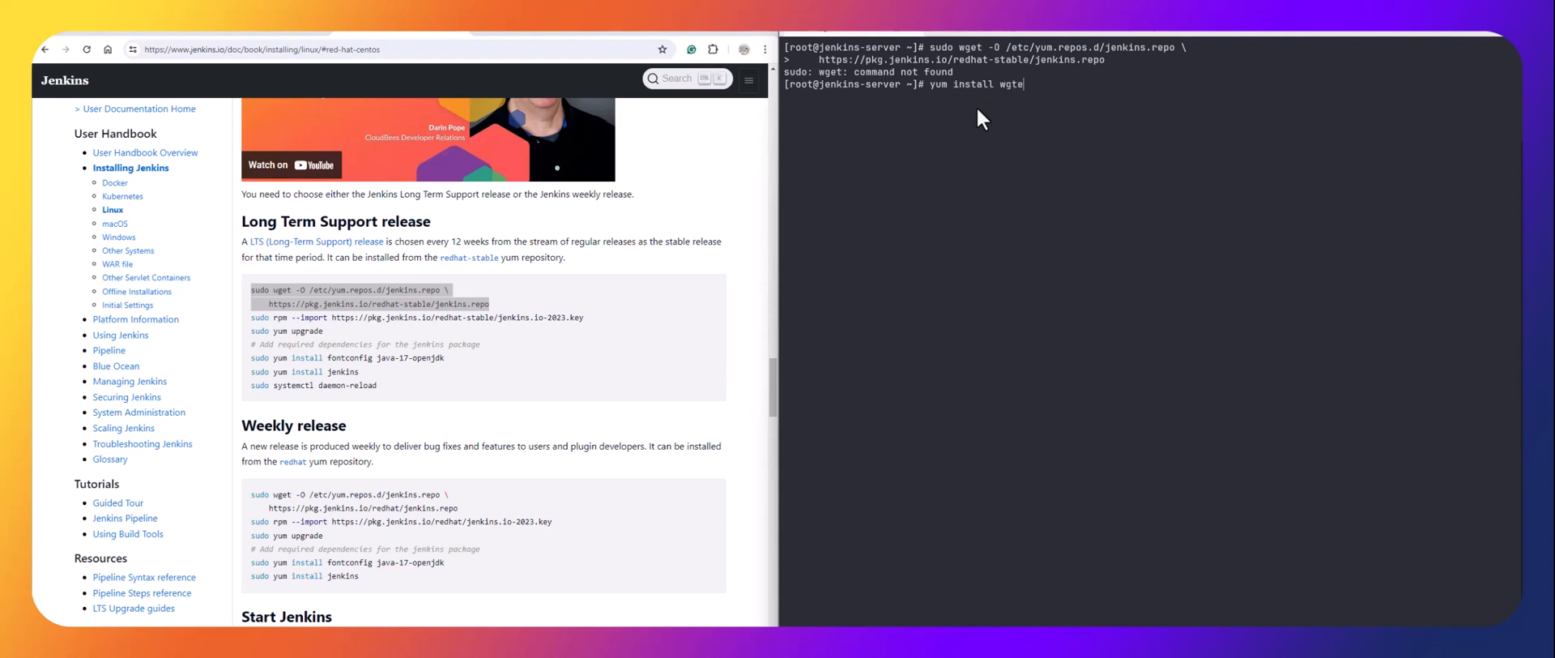
Attempt yum install wget -y, cancel it at the lock, list processes with ps -aux, and clear.
text(-y)
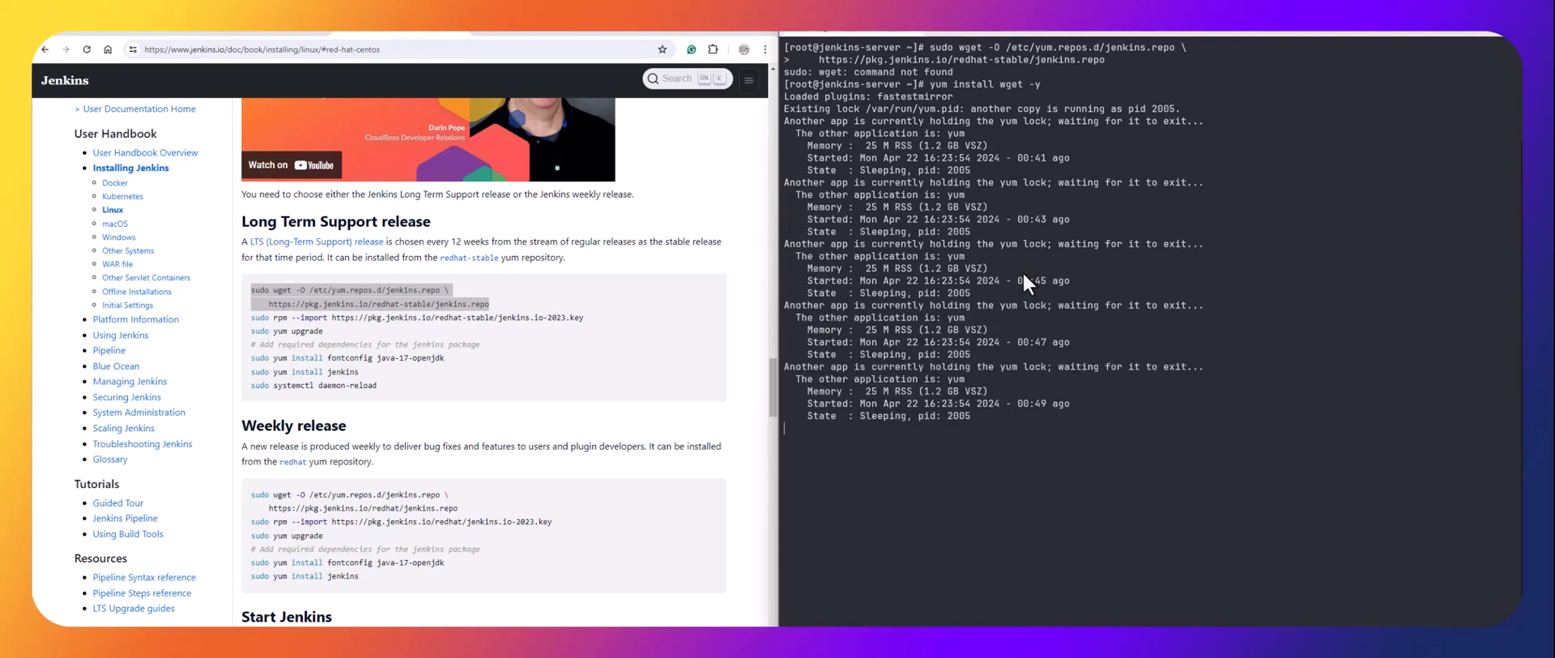
key(ctrl+c)
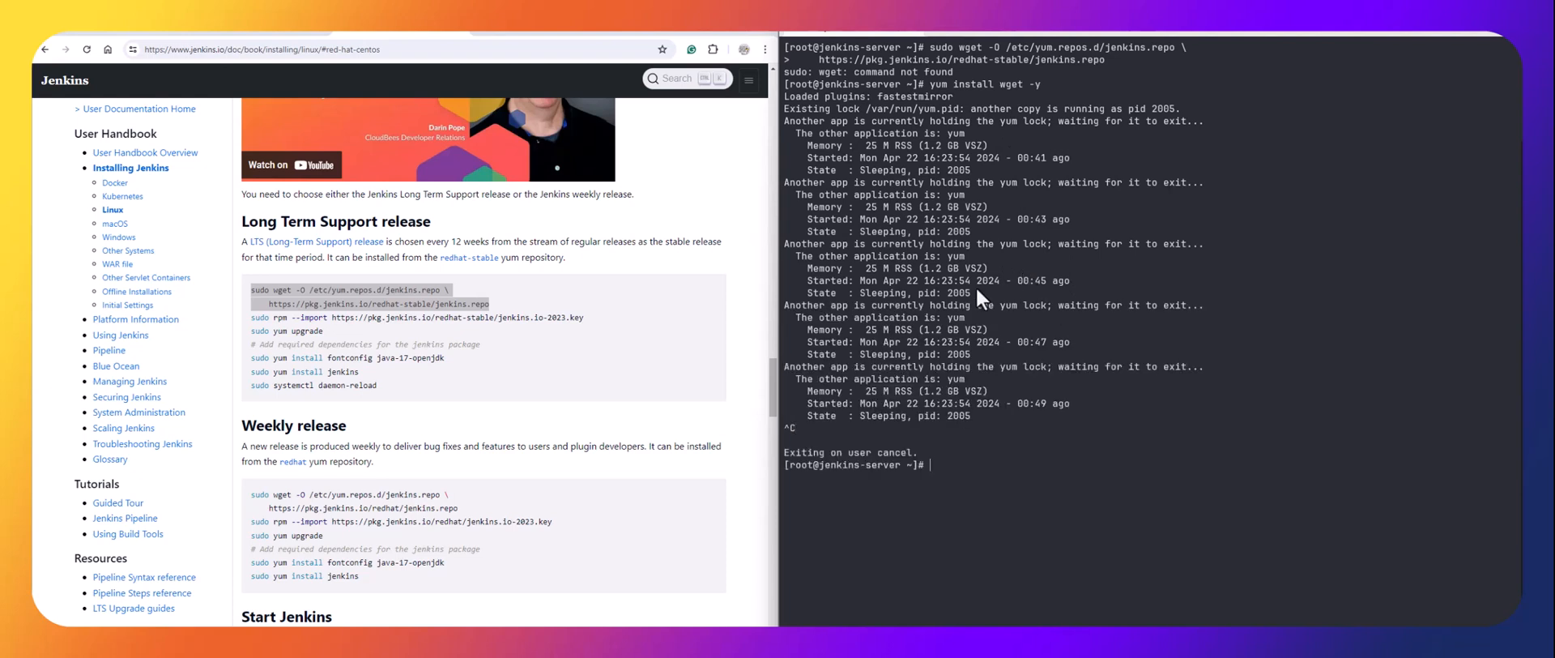
text(ps -aux)
key(Return)
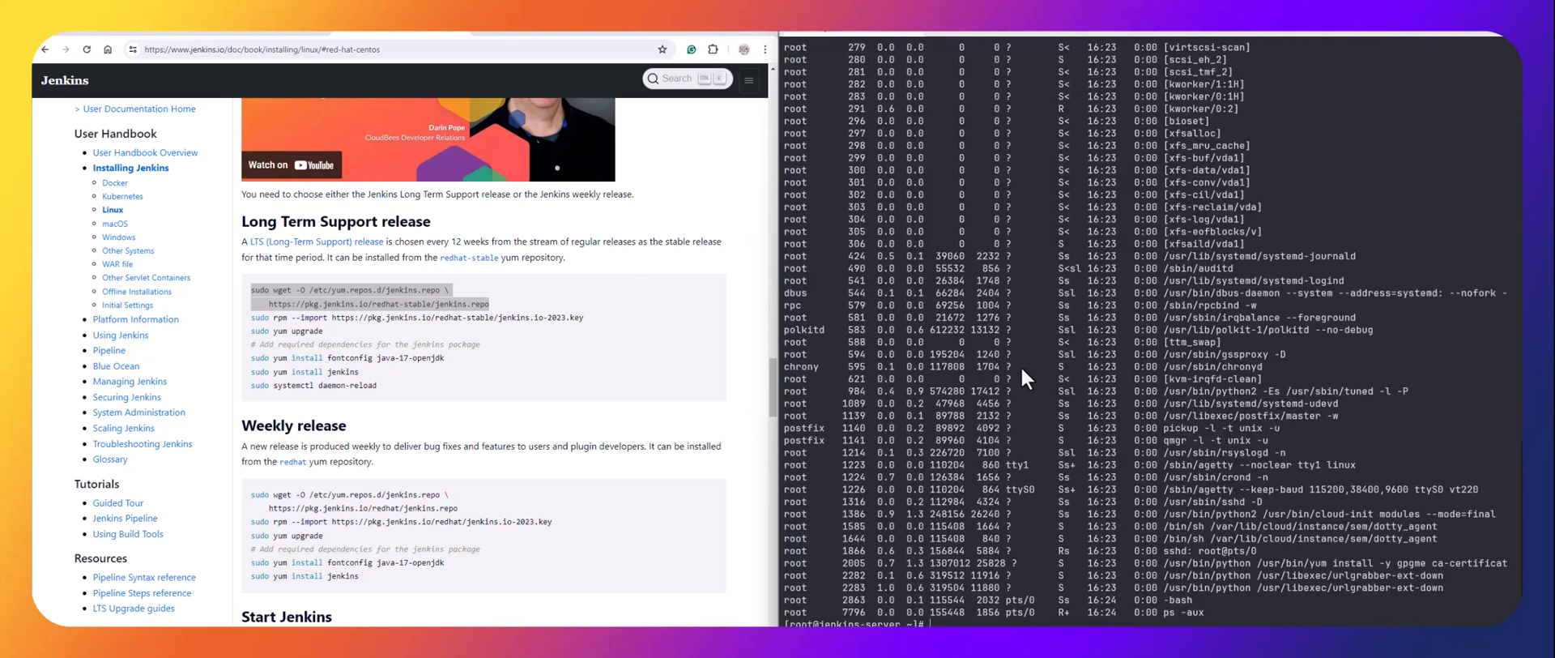
key(Up)
key(Down)
text(clear)
key(Return)
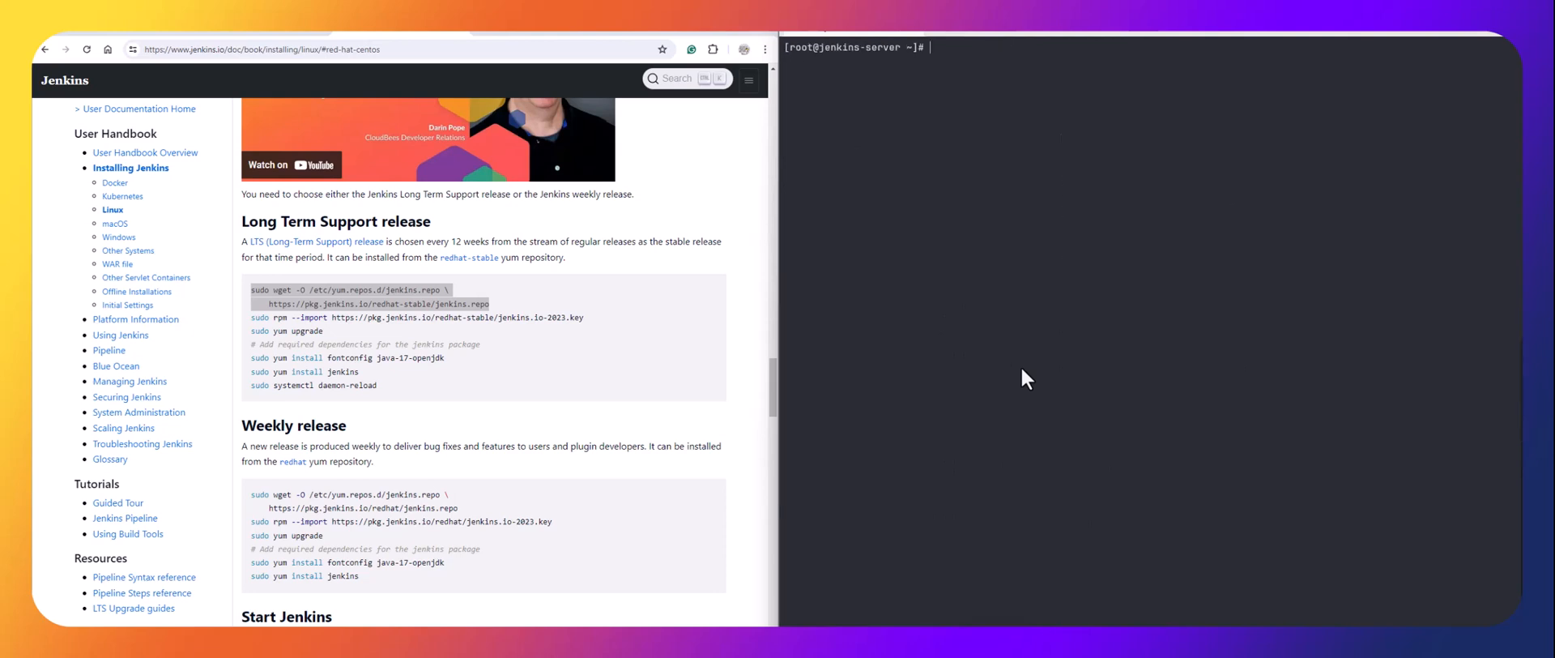
key(Up)
key(Up)
Rerun yum install wget -y, spot PID 2005 holding the yum lock, and cancel.
key(Return)
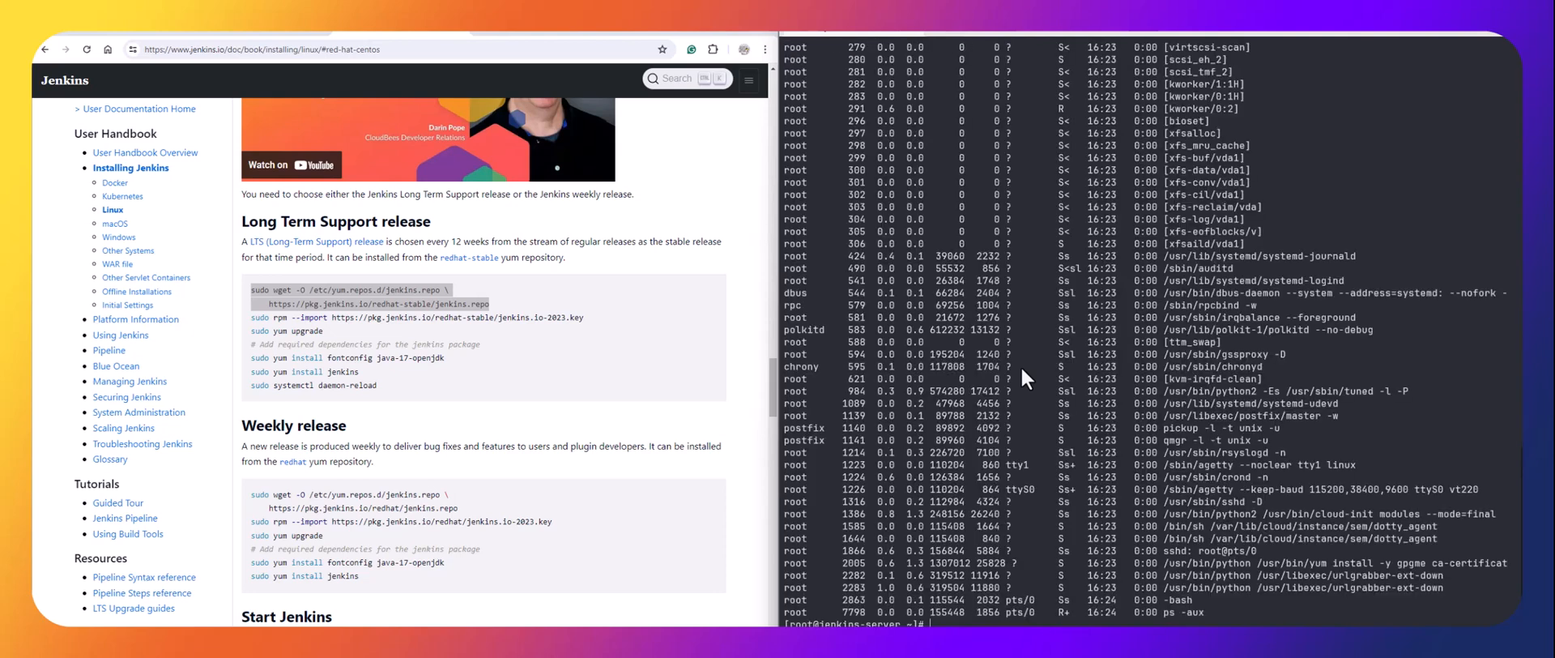
key(Up)
key(Up)
key(Return)
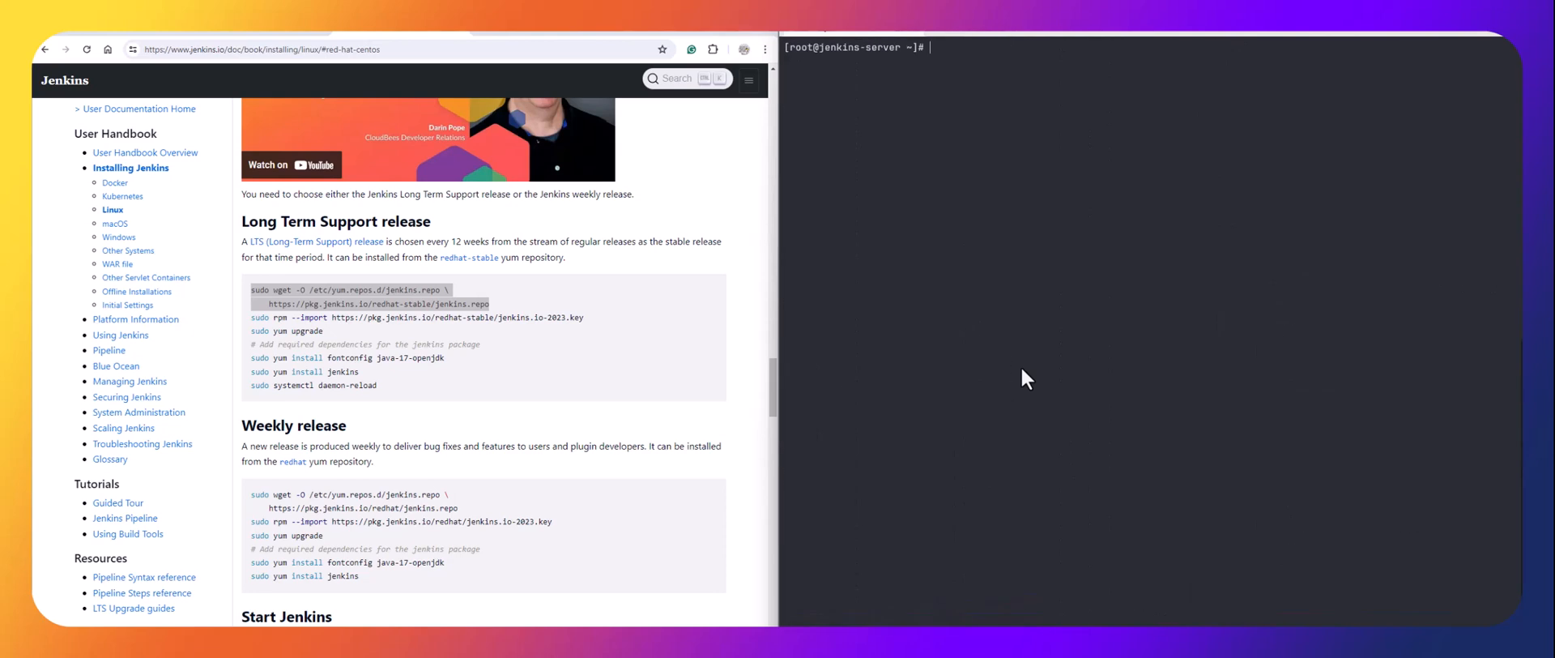
key(Up)
key(BackSpace)
key(BackSpace)
key(BackSpace)
key(BackSpace)
key(BackSpace)
text(yum install wget -y)
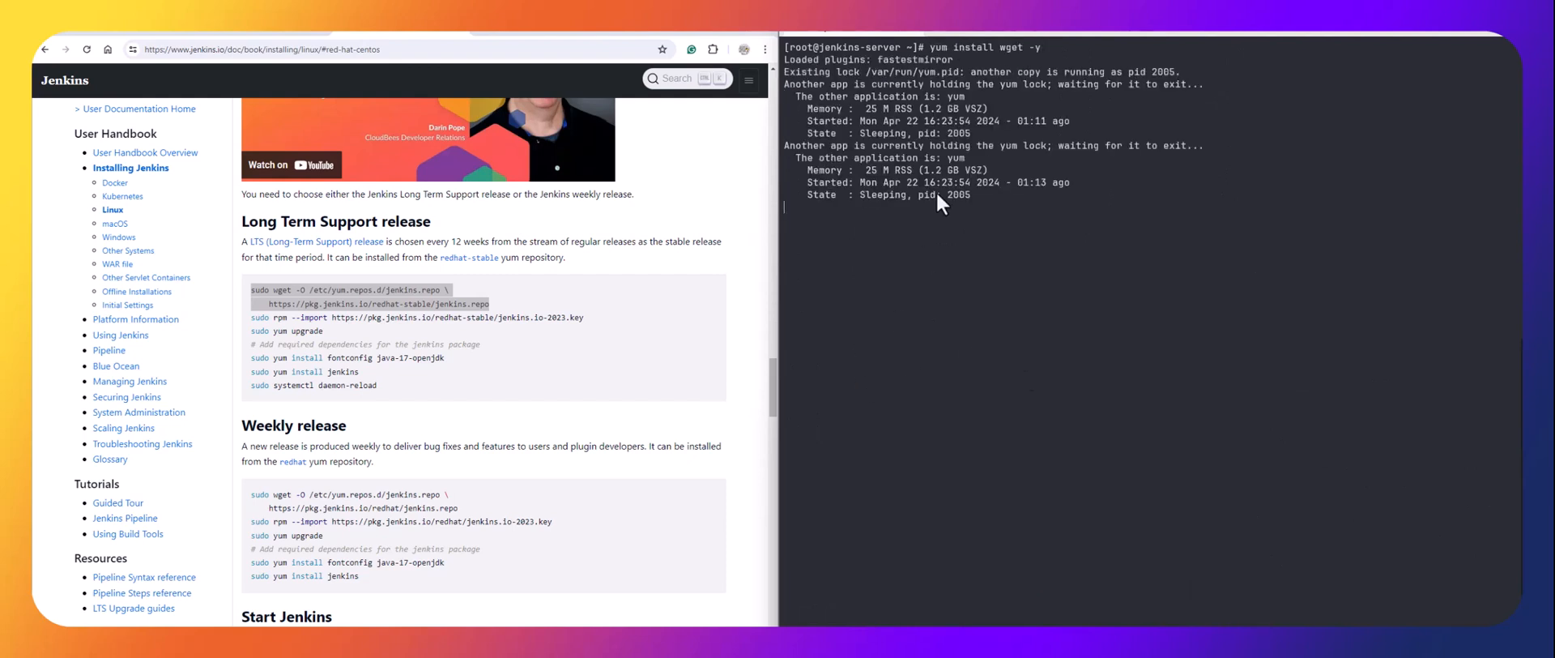
drag(975, 133, 947, 133)
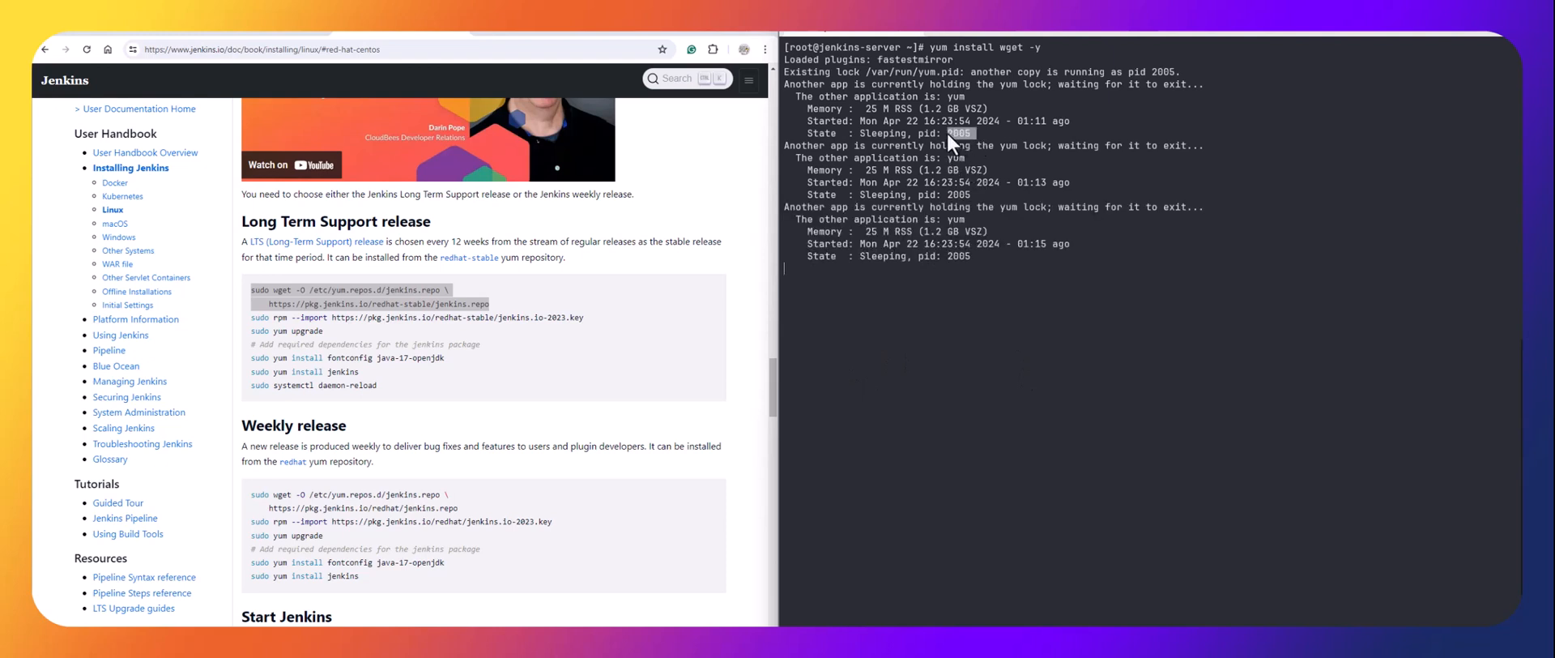
click(1051, 163)
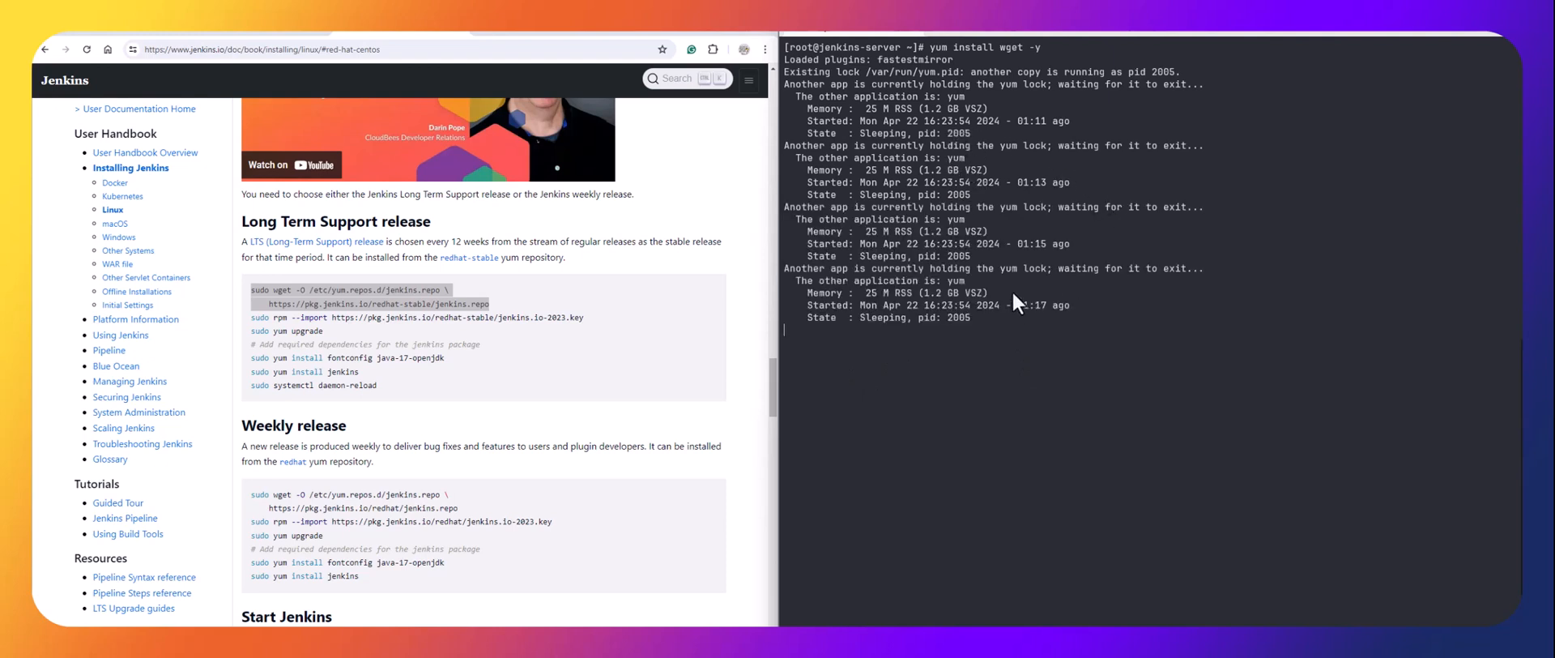
key(ctrl+c)
Kill process 2005 with kill -5 and rerun yum install wget -y to completion.
text(ki)
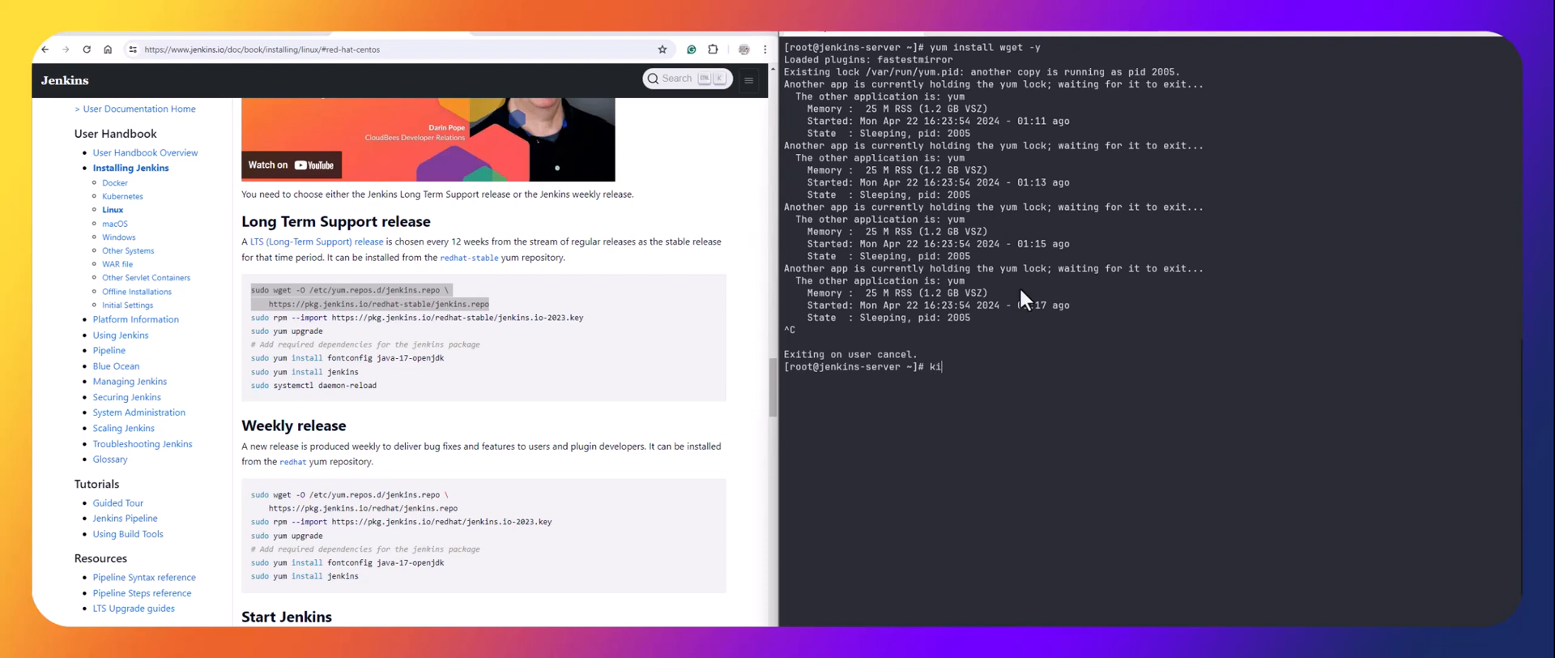
text(ll -5 2005)
key(Return)
key(Up)
key(Up)
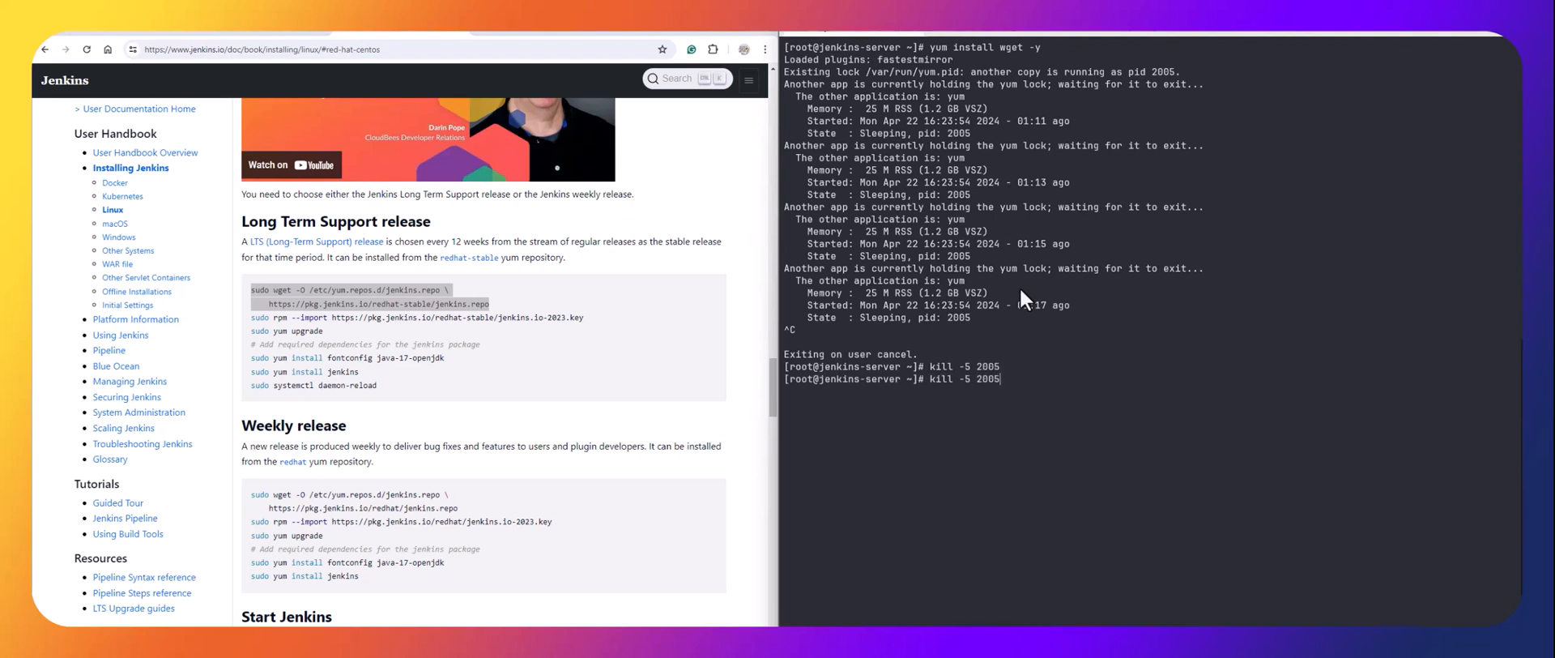
key(Return)
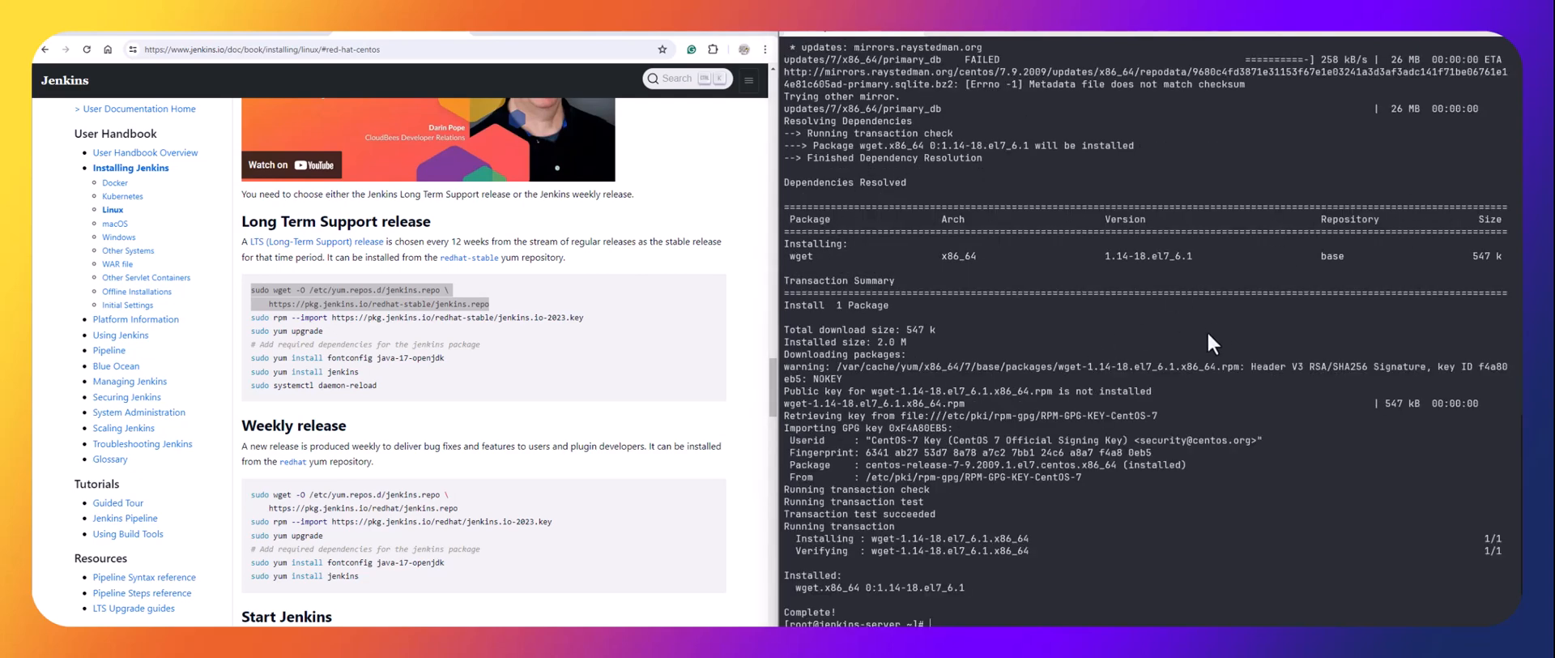
Download the Jenkins stable jenkins.repo into /etc/yum.repos.d with the docs' sudo wget command.
click(404, 293)
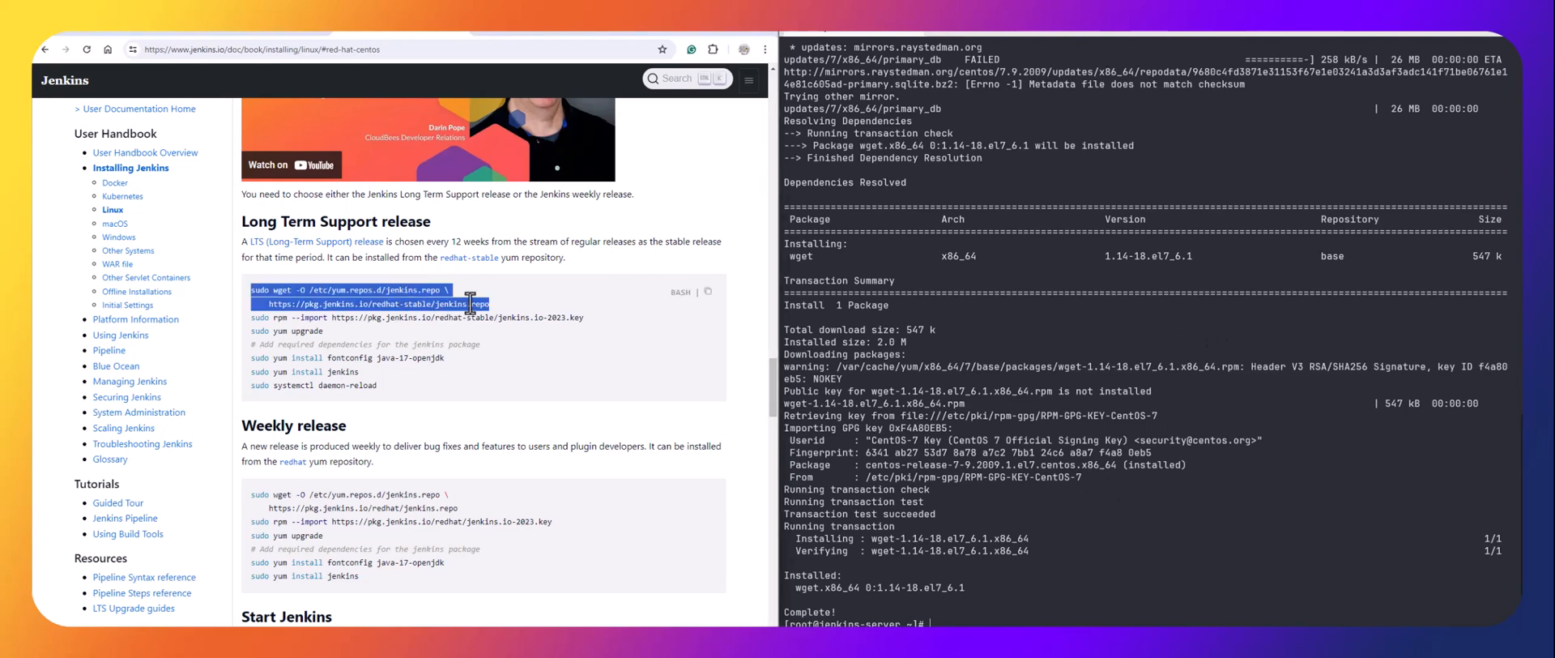
drag(494, 306, 361, 297)
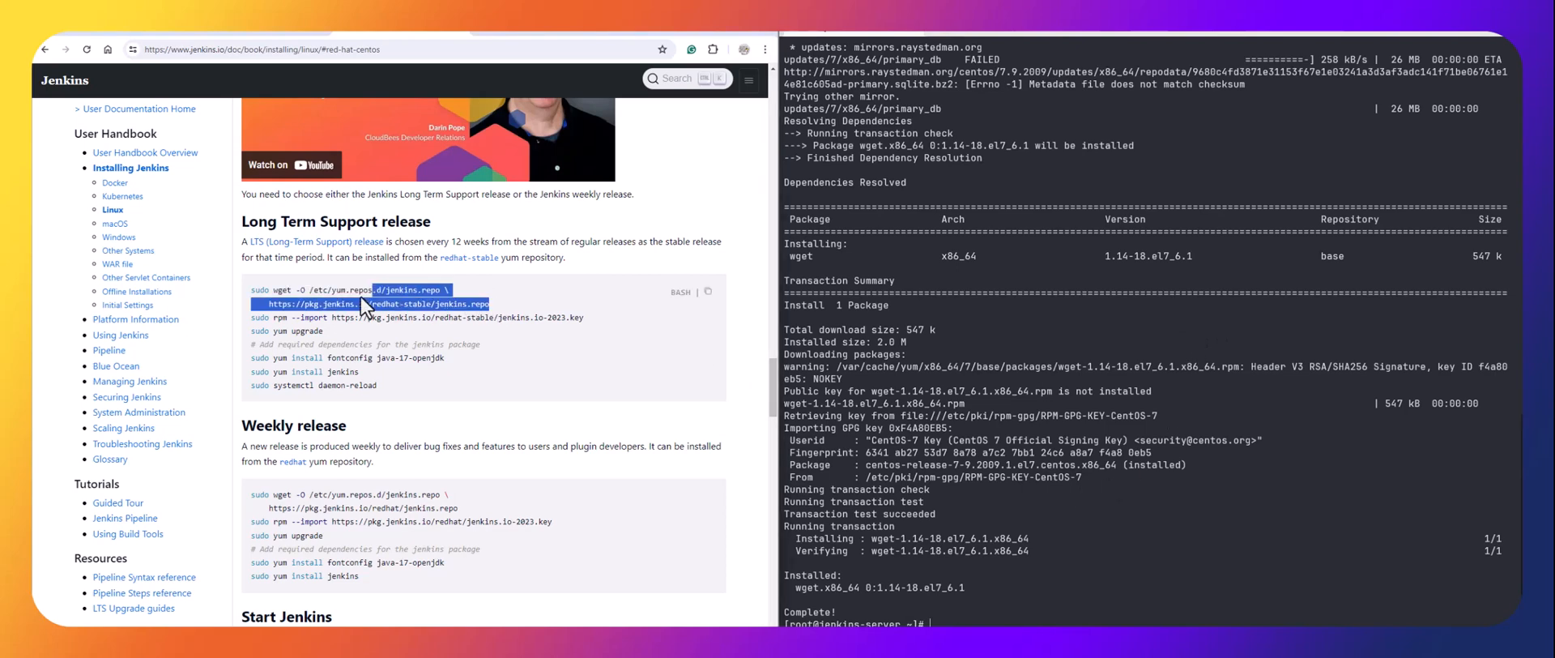
right_click(273, 286)
click(296, 302)
right_click(998, 606)
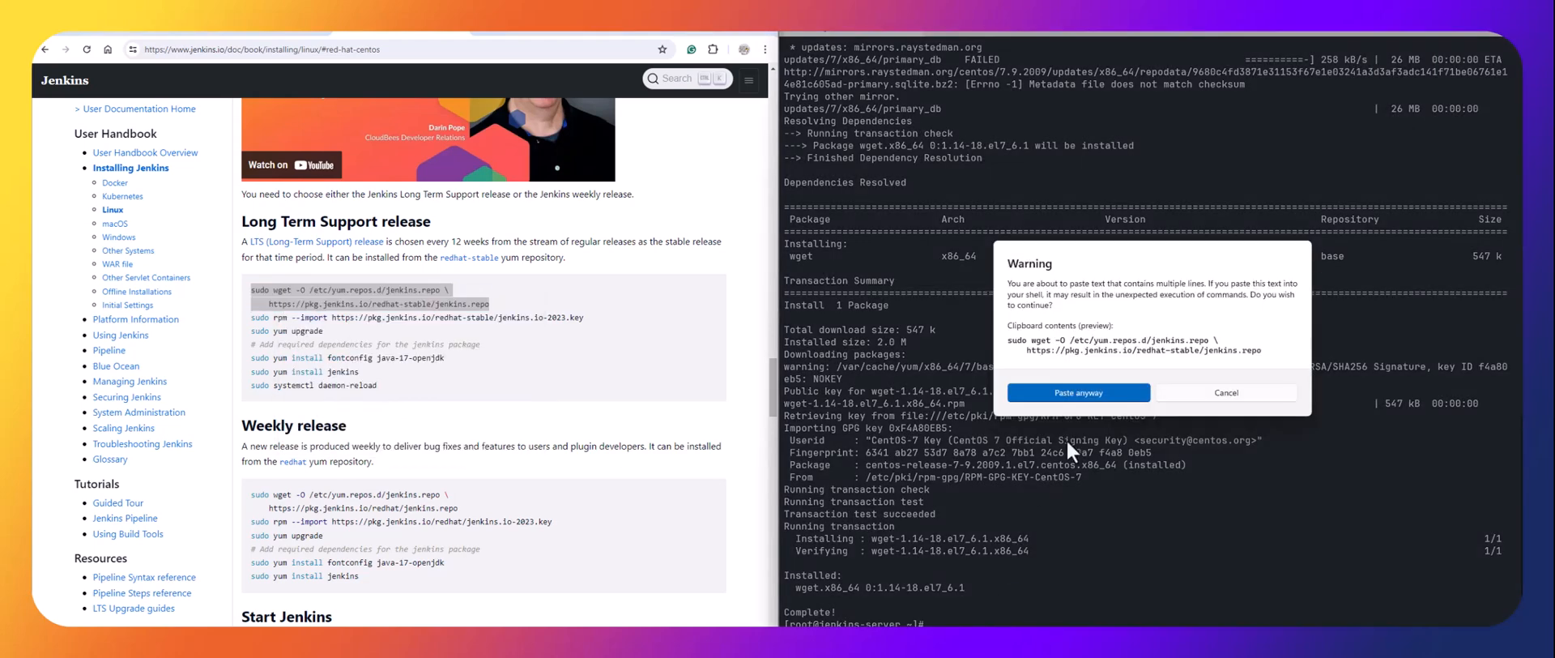
click(1059, 391)
key(Return)
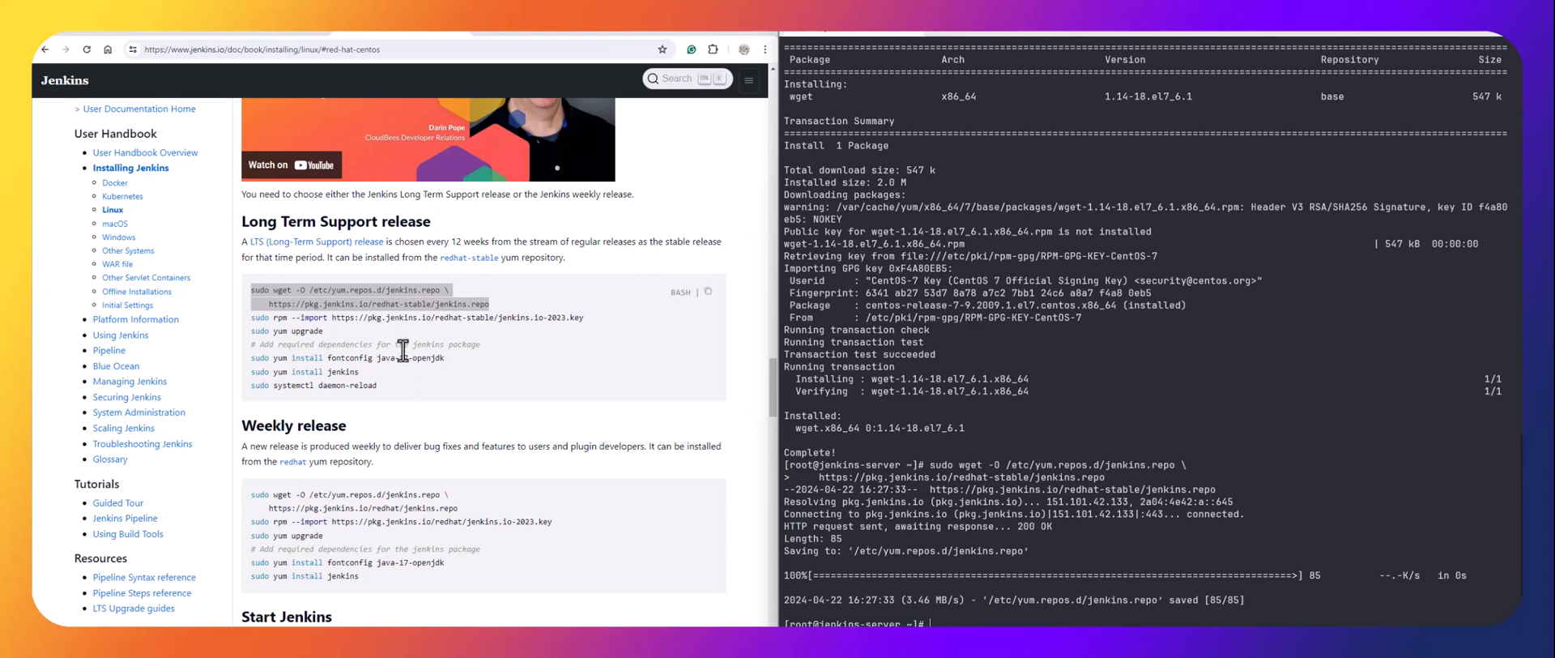
Copy the sudo rpm --import line for the Jenkins 2023 key and run it.
click(595, 318)
drag(587, 317, 252, 320)
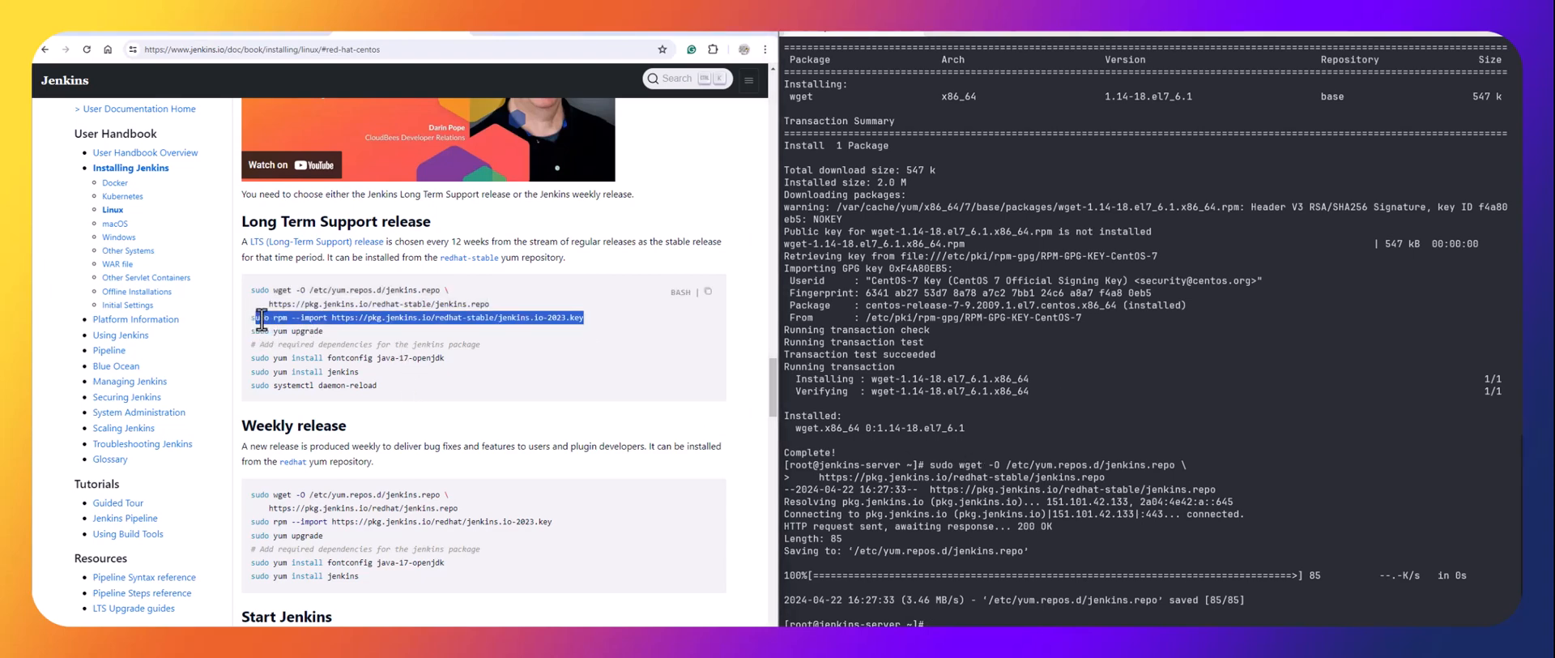
right_click(264, 323)
click(289, 331)
click(595, 308)
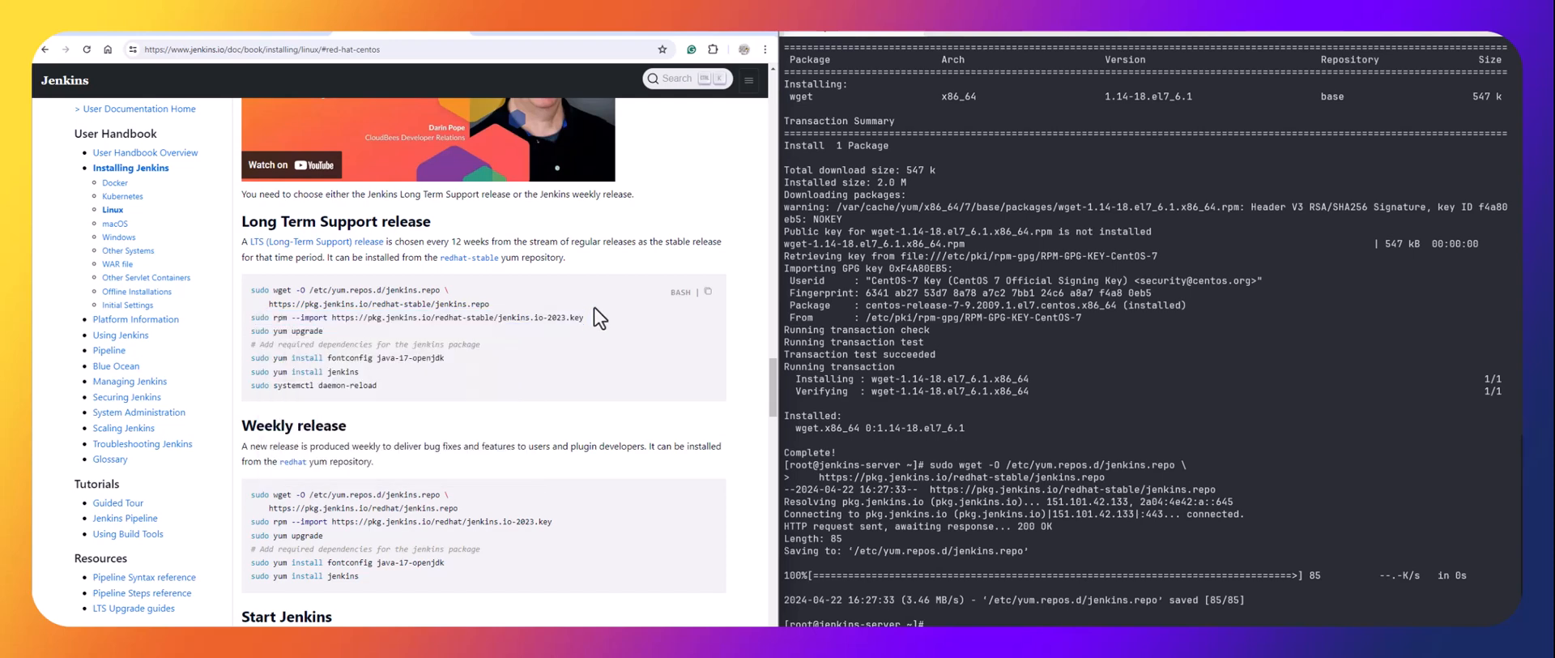
drag(542, 324, 239, 316)
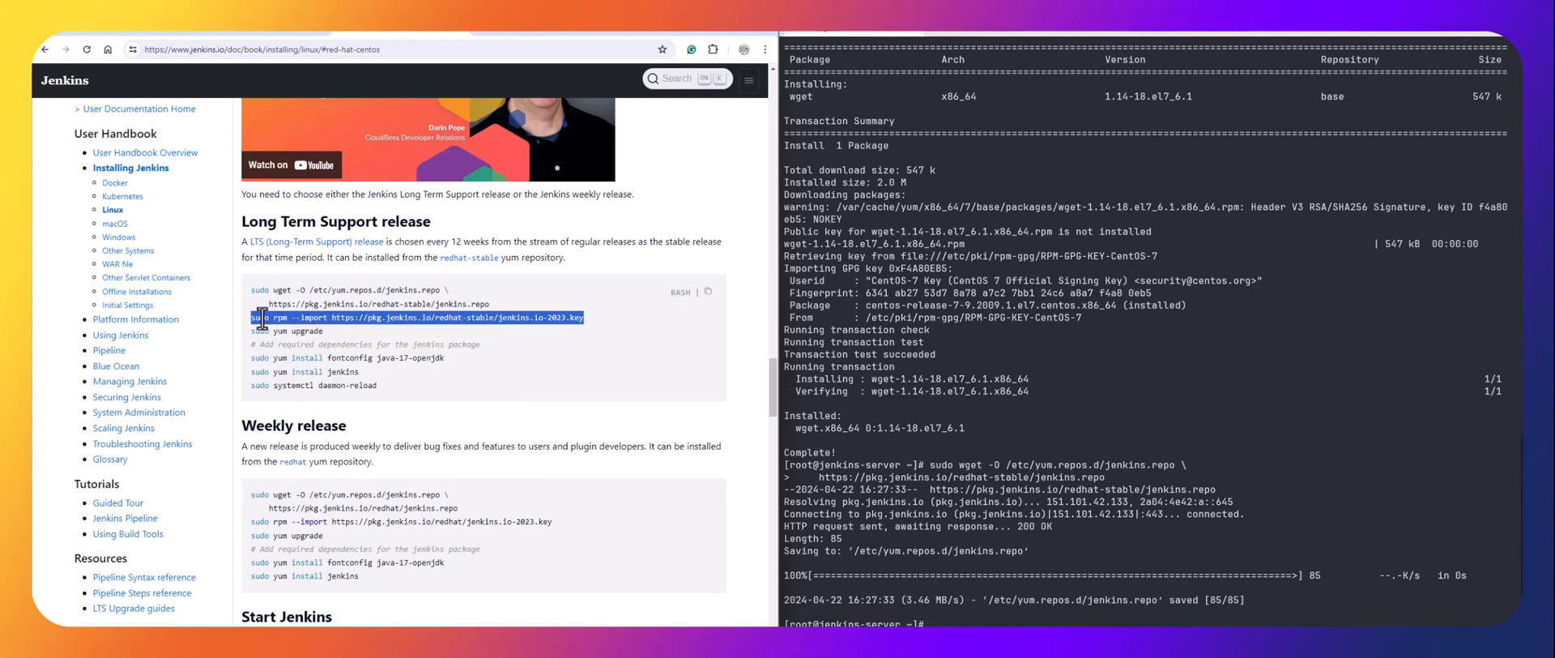
right_click(264, 322)
click(280, 331)
click(1003, 489)
key(ctrl+v)
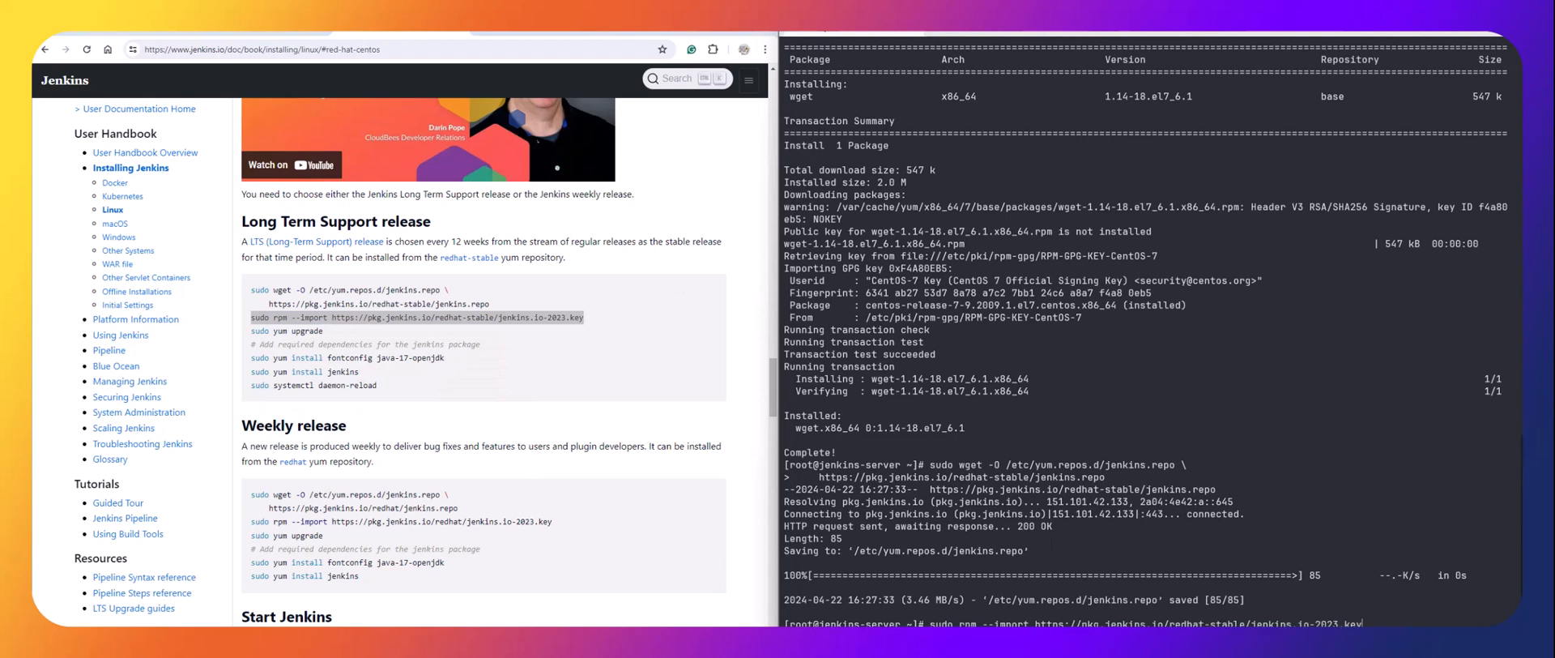
key(Return)
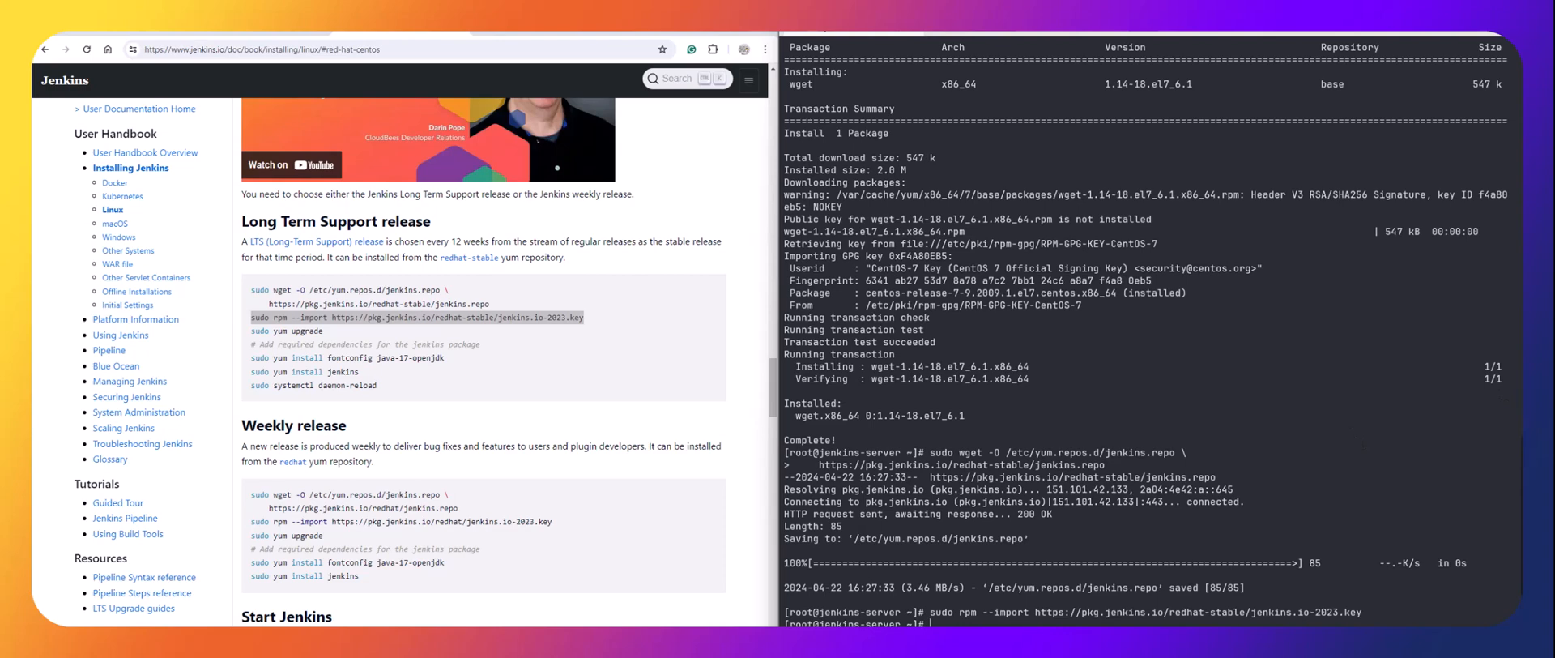
Install java-11-openjdk with yum and rerun the Jenkins key import.
text(sudo yum install java-11-openjdk -y)
key(Return)
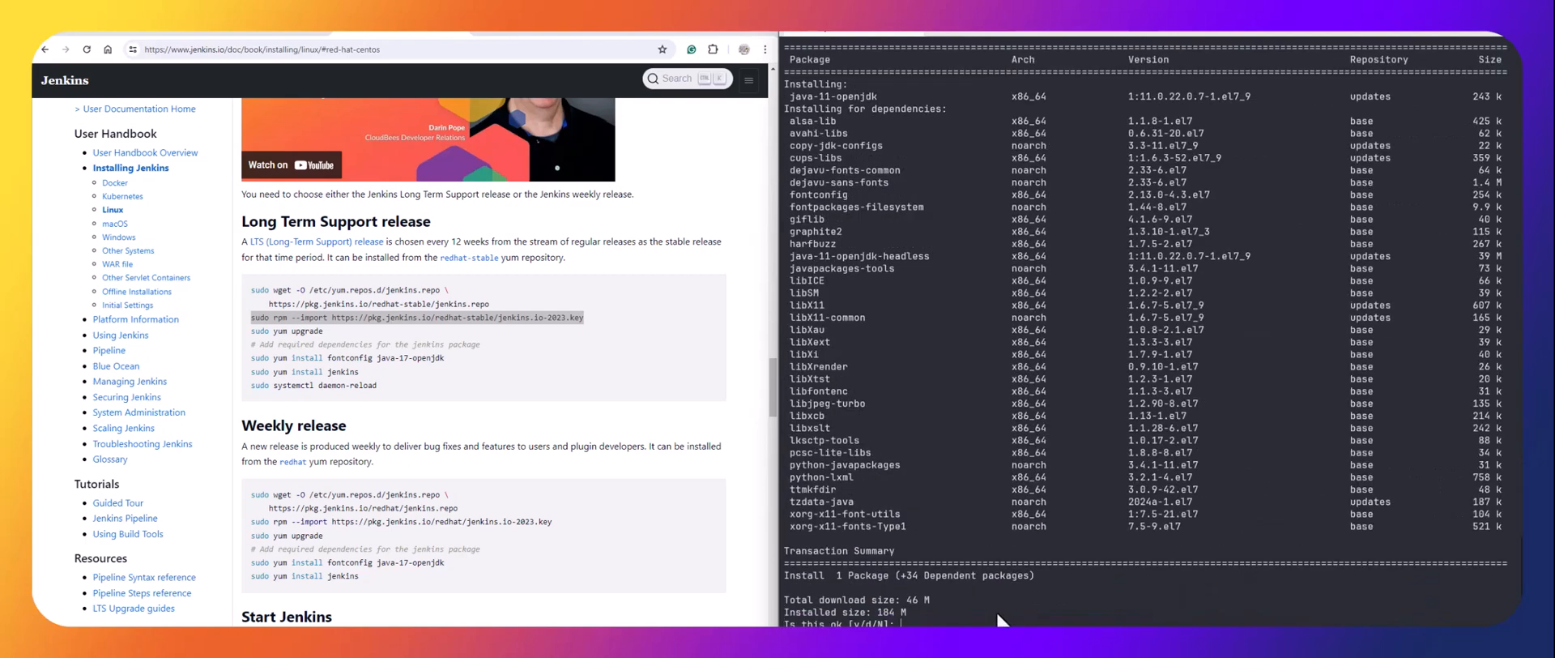
text(y)
key(Return)
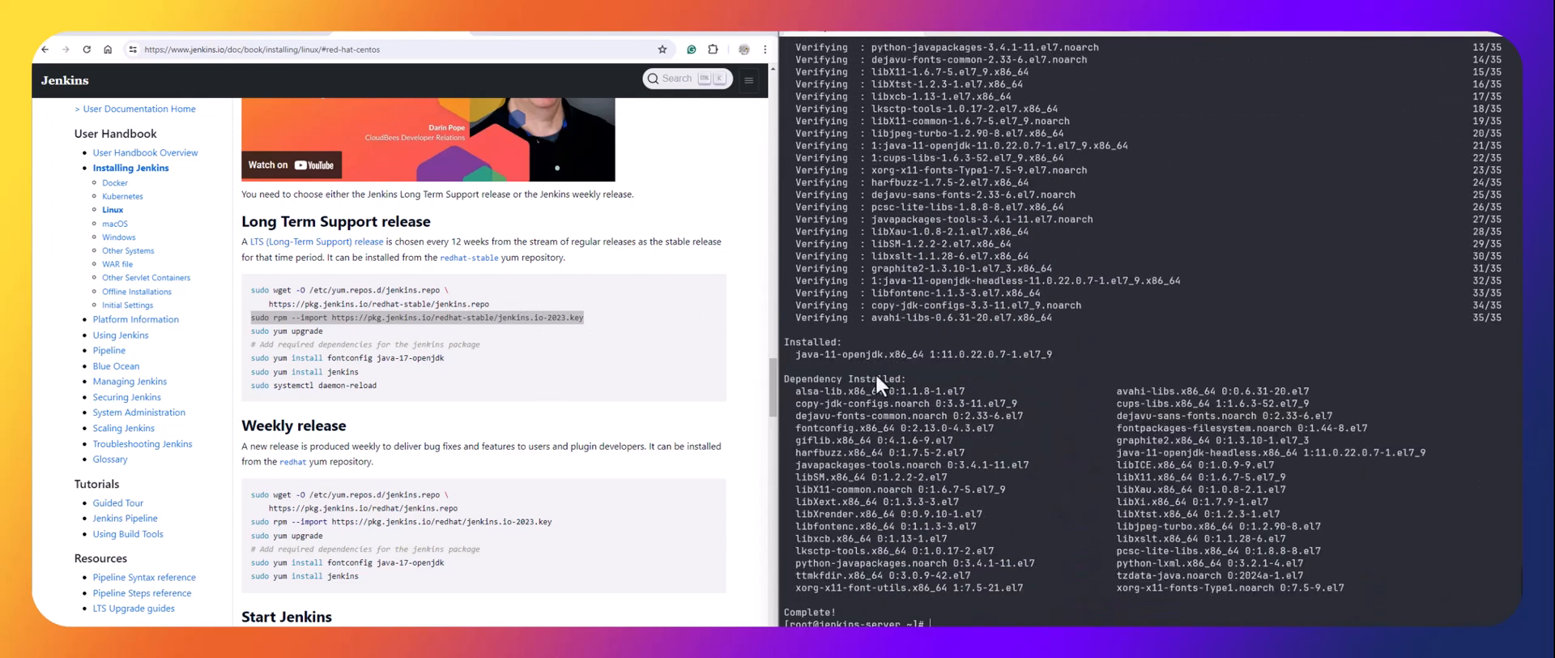
right_click(997, 622)
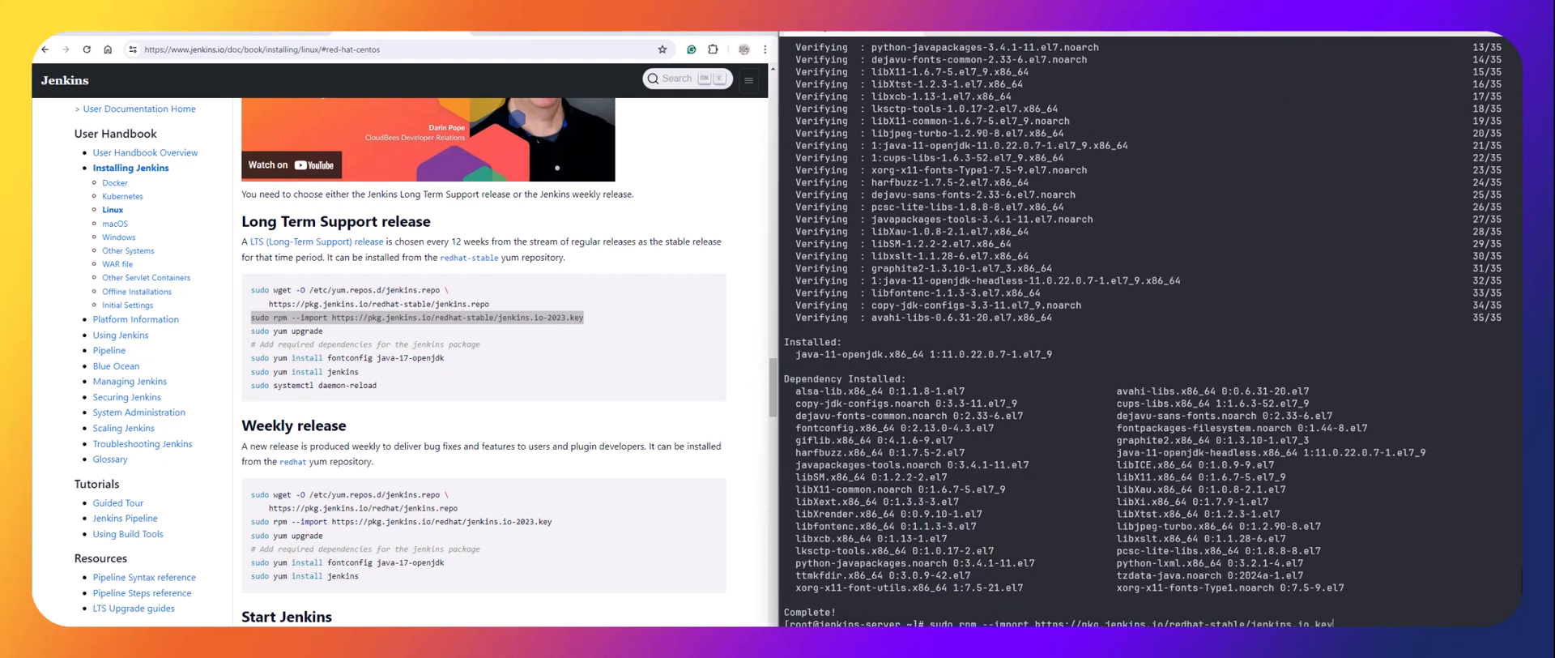
key(Return)
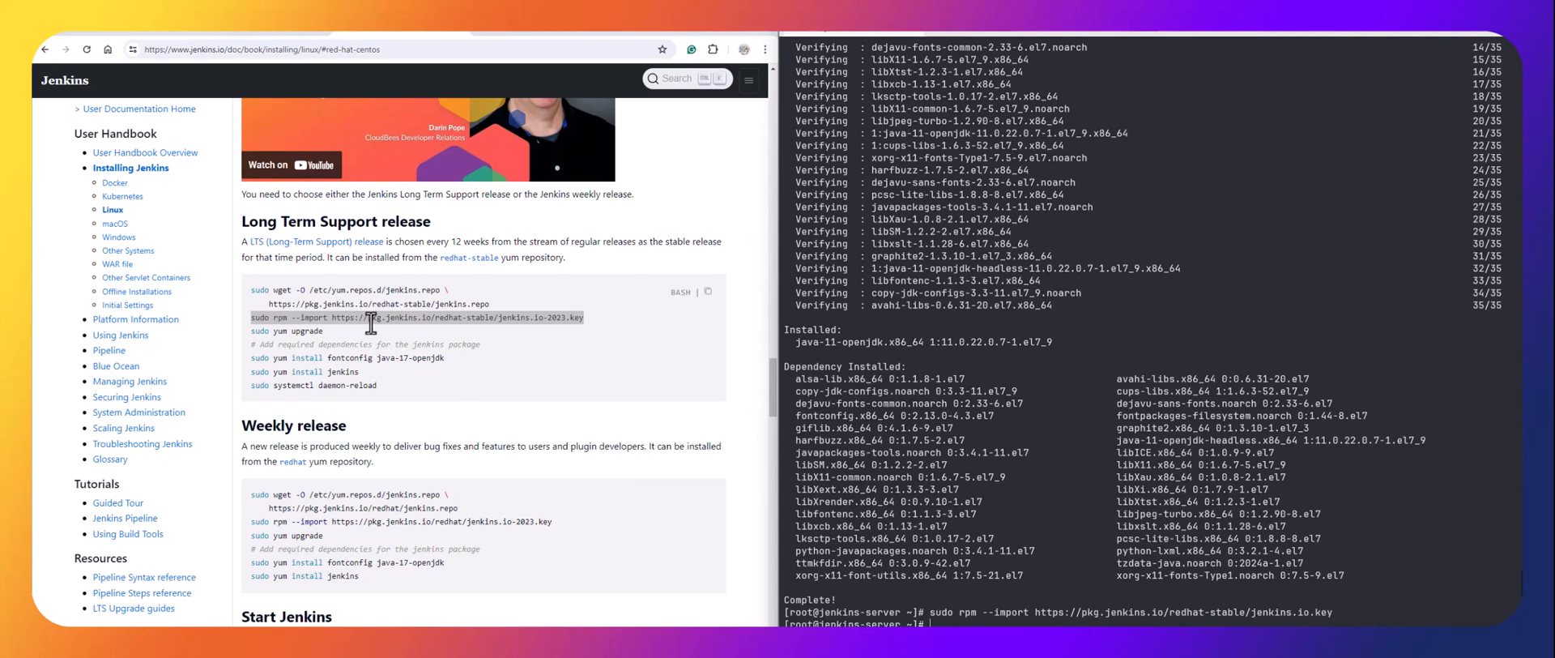
Run sudo yum upgrade -y, copied from the Jenkins docs.
drag(324, 330, 251, 331)
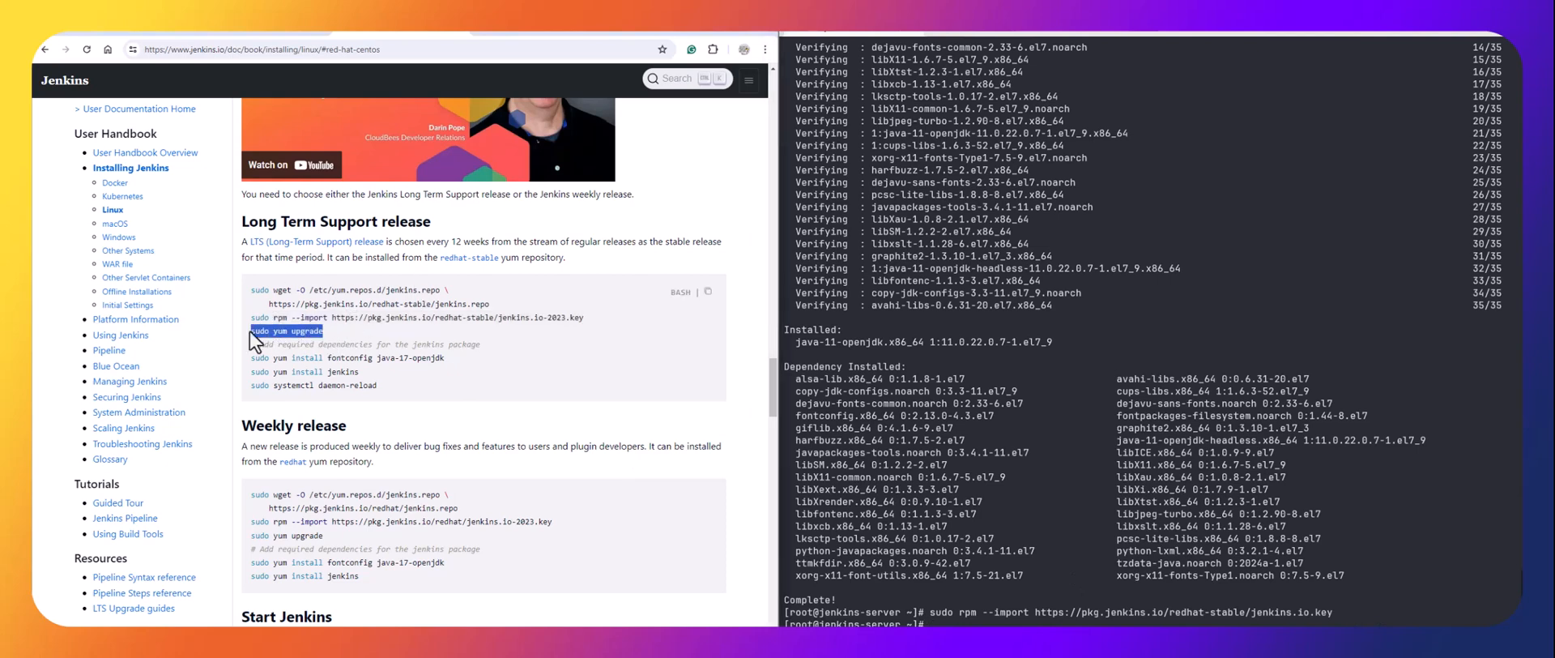
right_click(277, 335)
right_click(899, 620)
text(-)
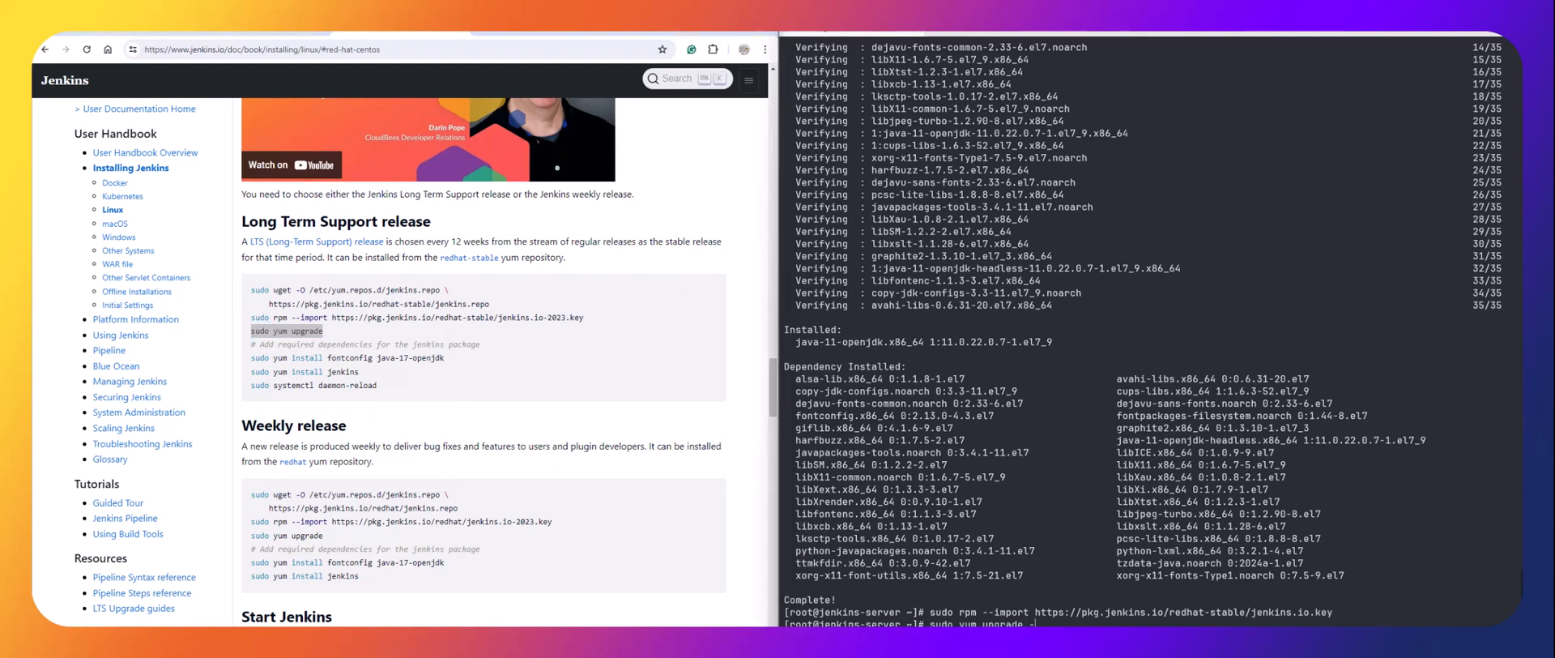
text(y)
key(Return)
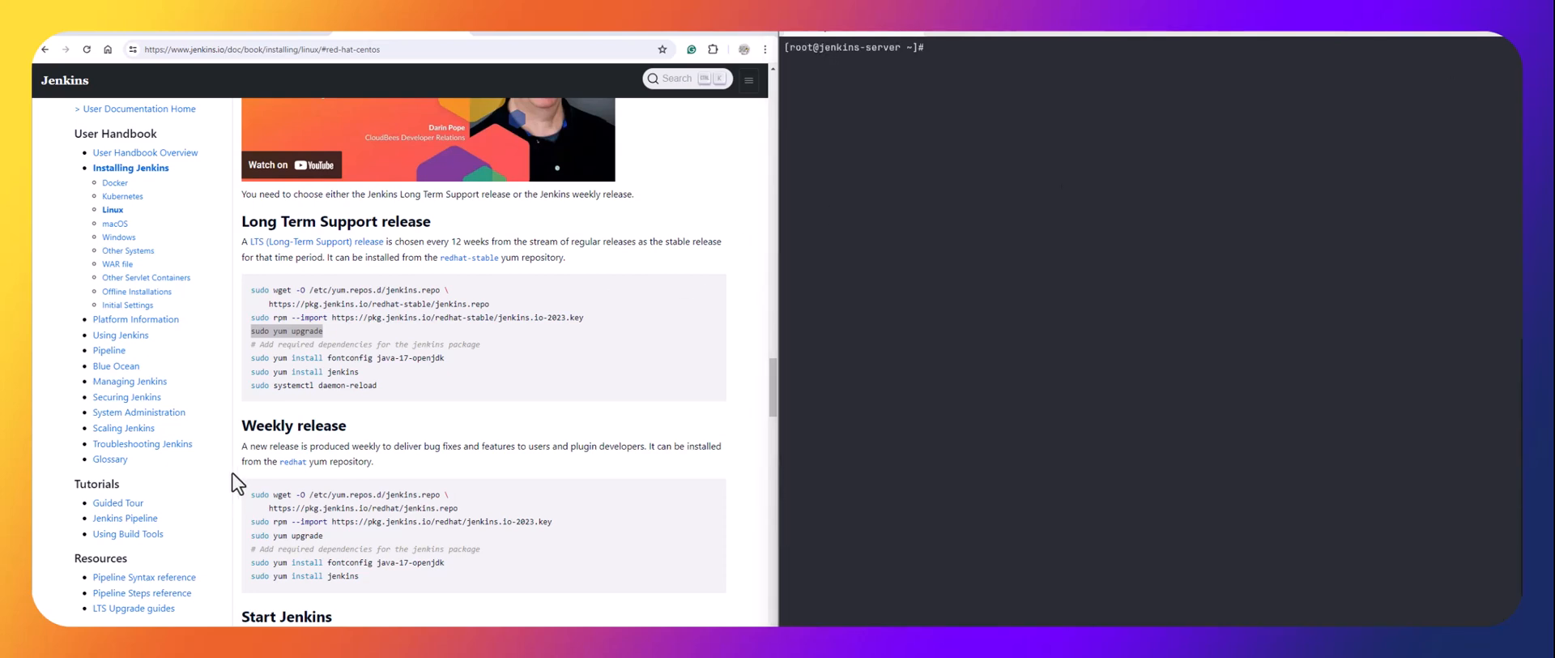
Copy and run the fontconfig and Java install command from the docs.
click(279, 357)
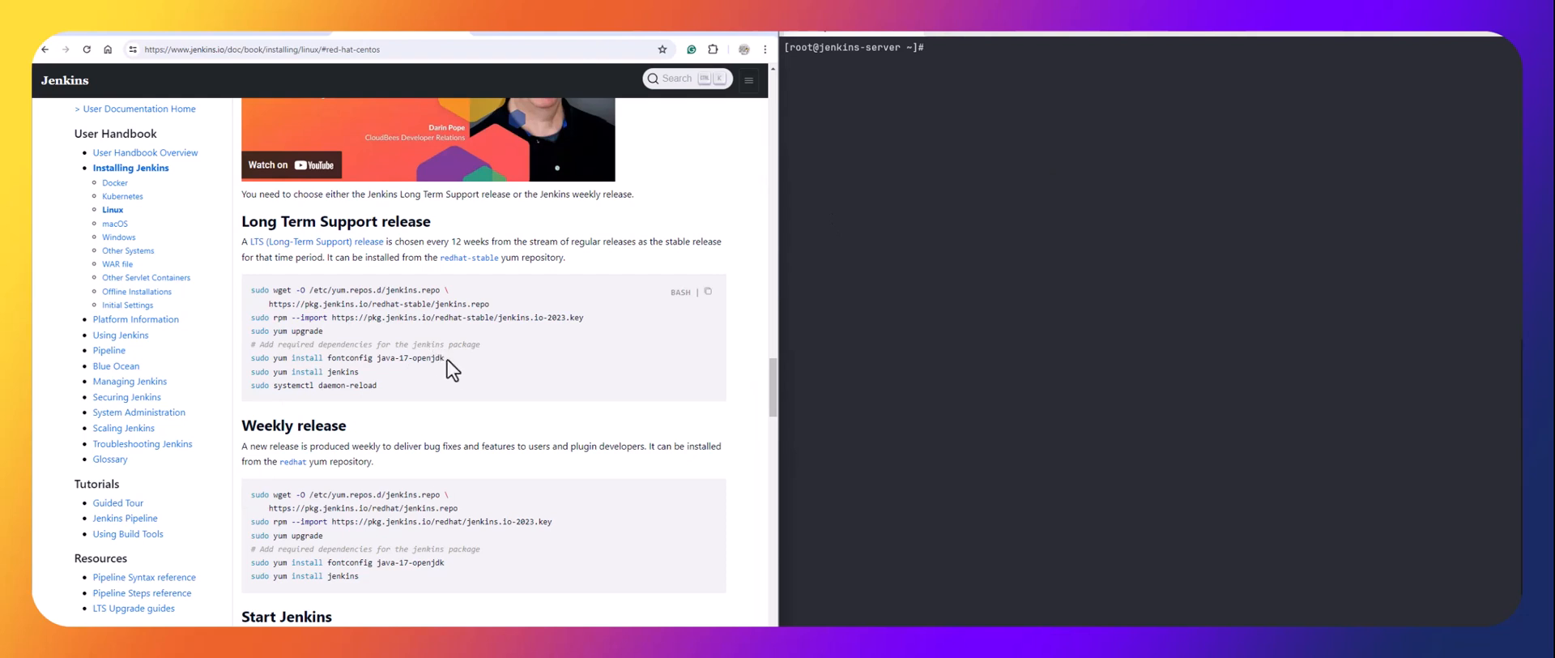
drag(445, 359, 251, 358)
right_click(265, 359)
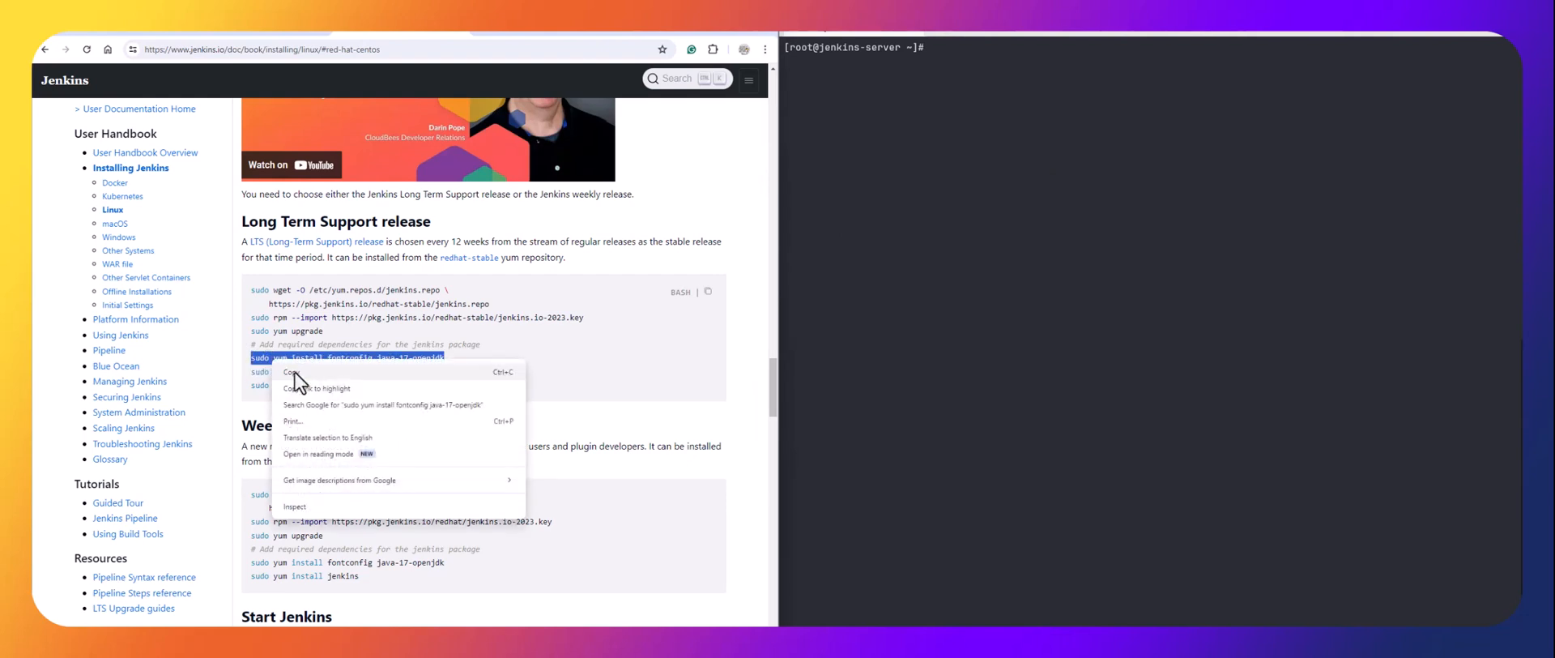
click(296, 368)
click(1036, 138)
key(ctrl+shift+v)
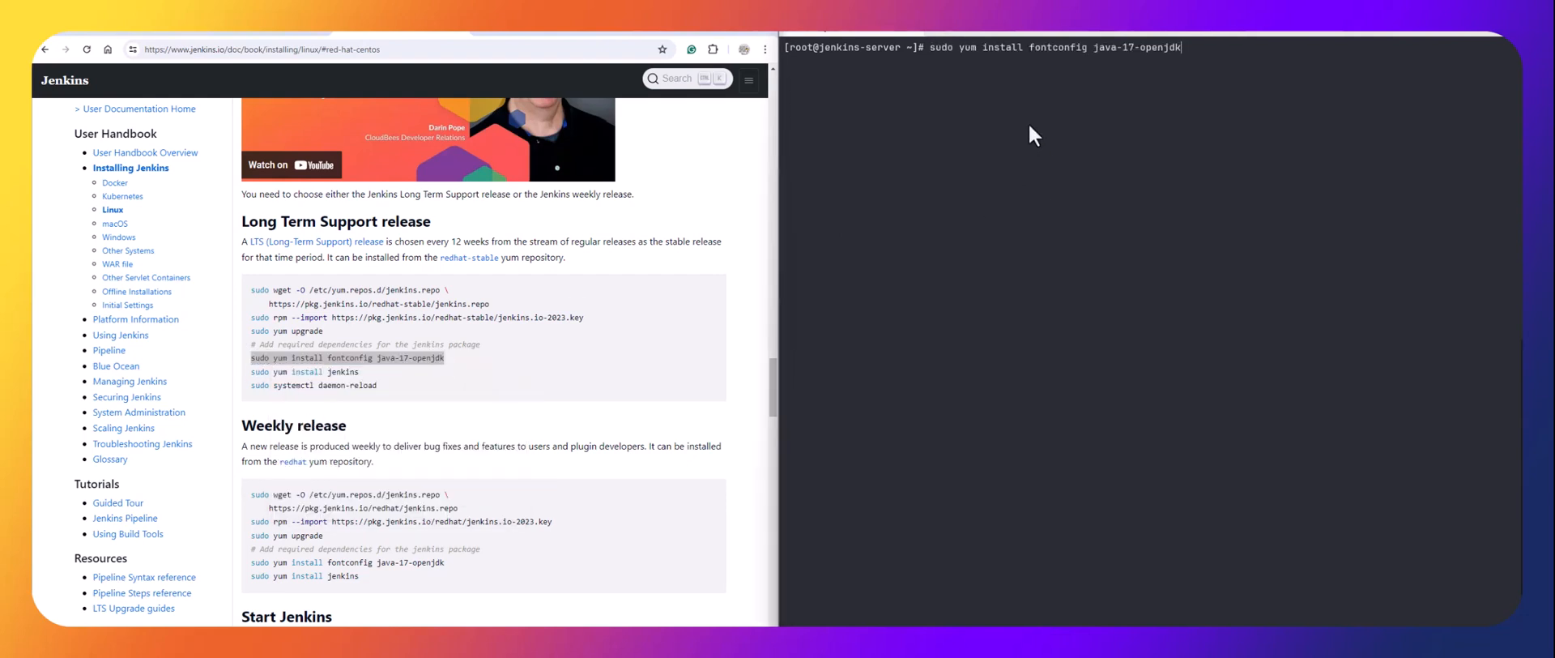
key(Return)
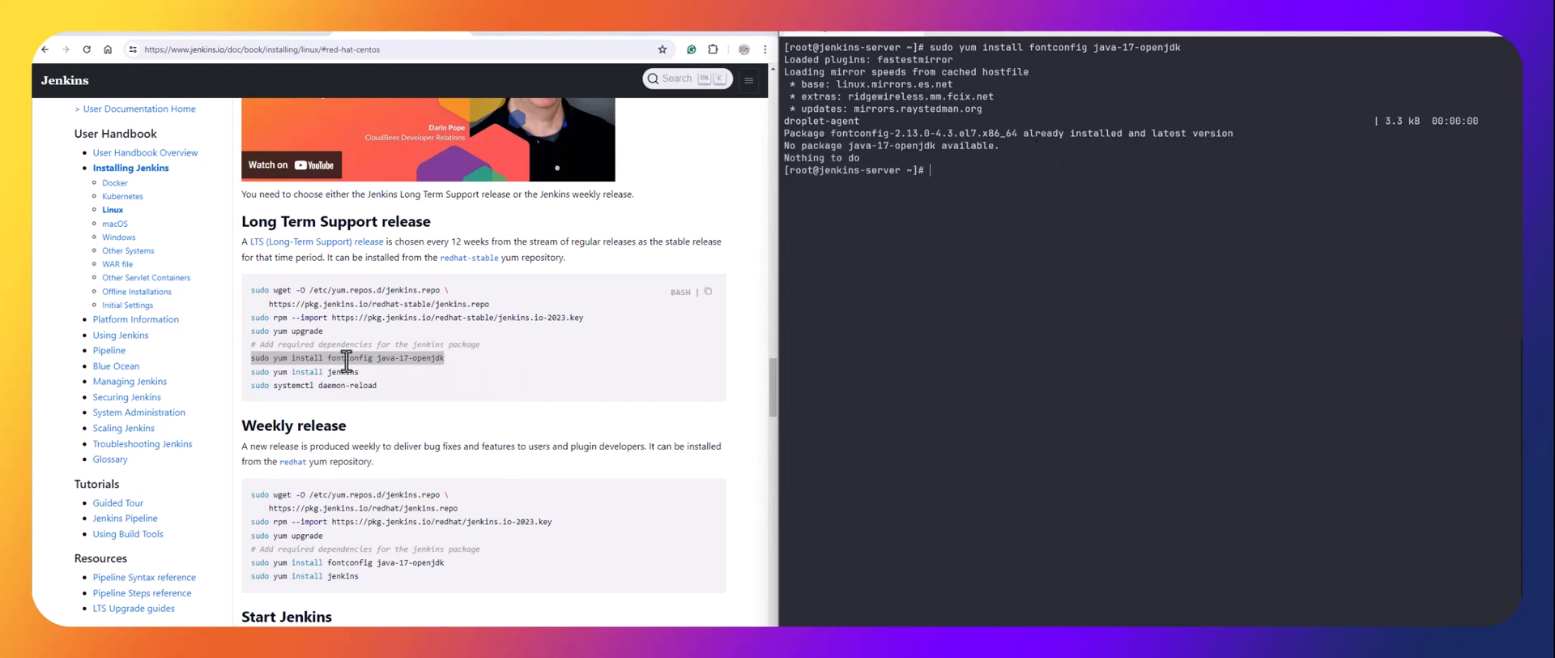
Install the Jenkins 2.440.3 package with sudo yum install jenkins -y.
drag(360, 372, 250, 372)
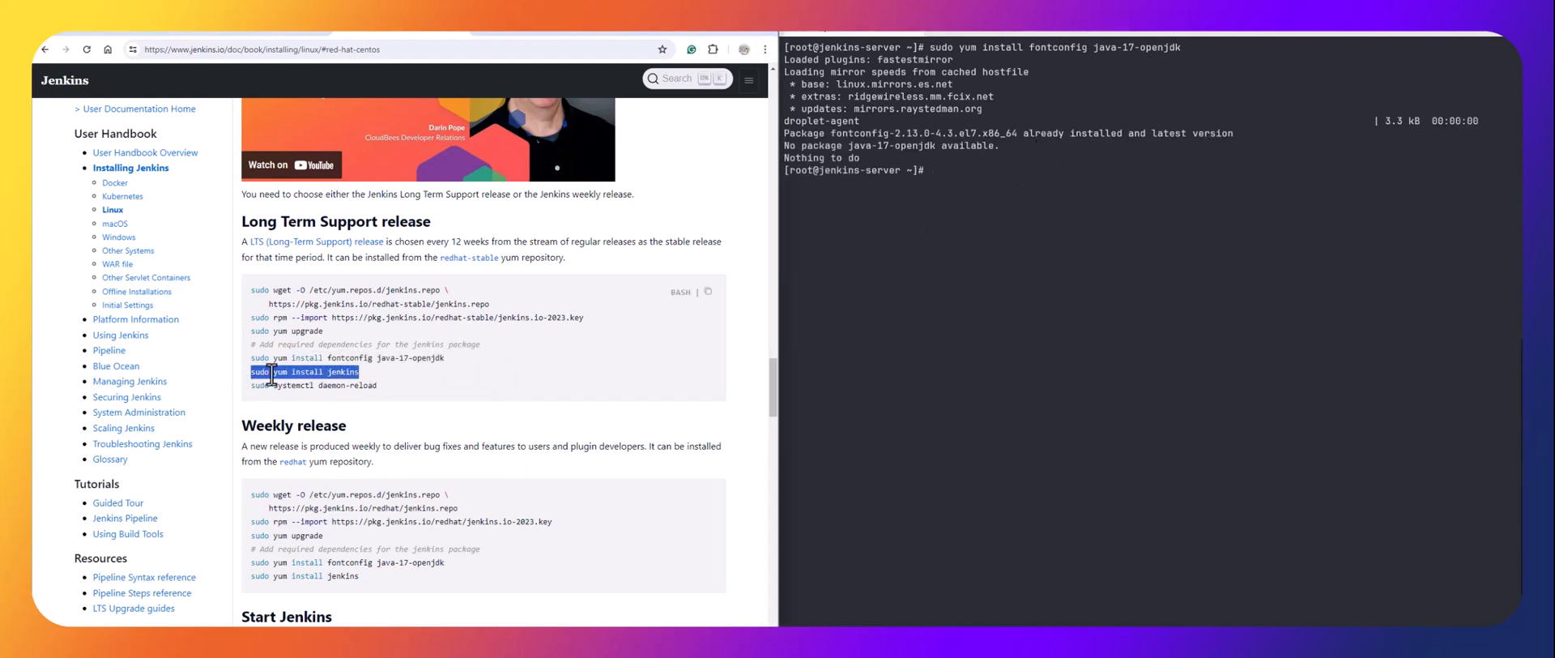
right_click(270, 373)
click(295, 387)
right_click(1136, 225)
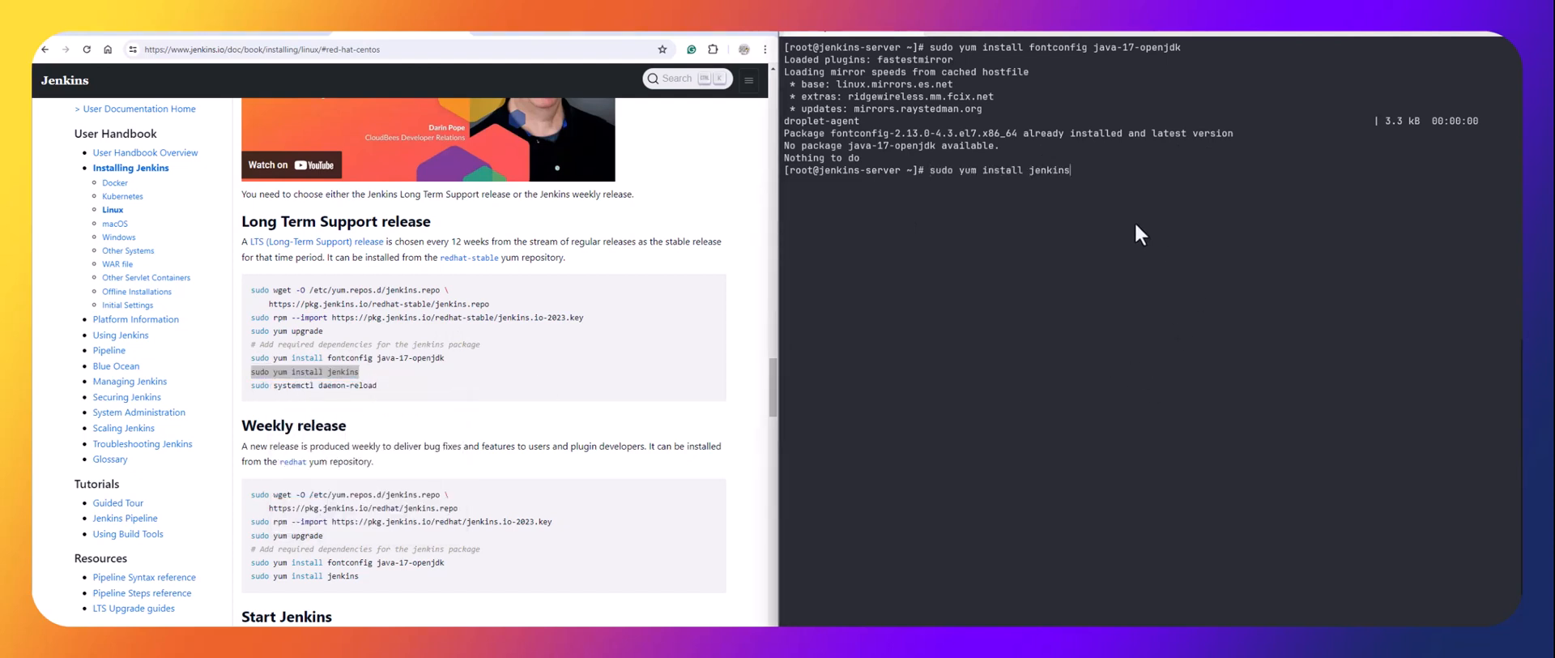
text(-y)
key(Return)
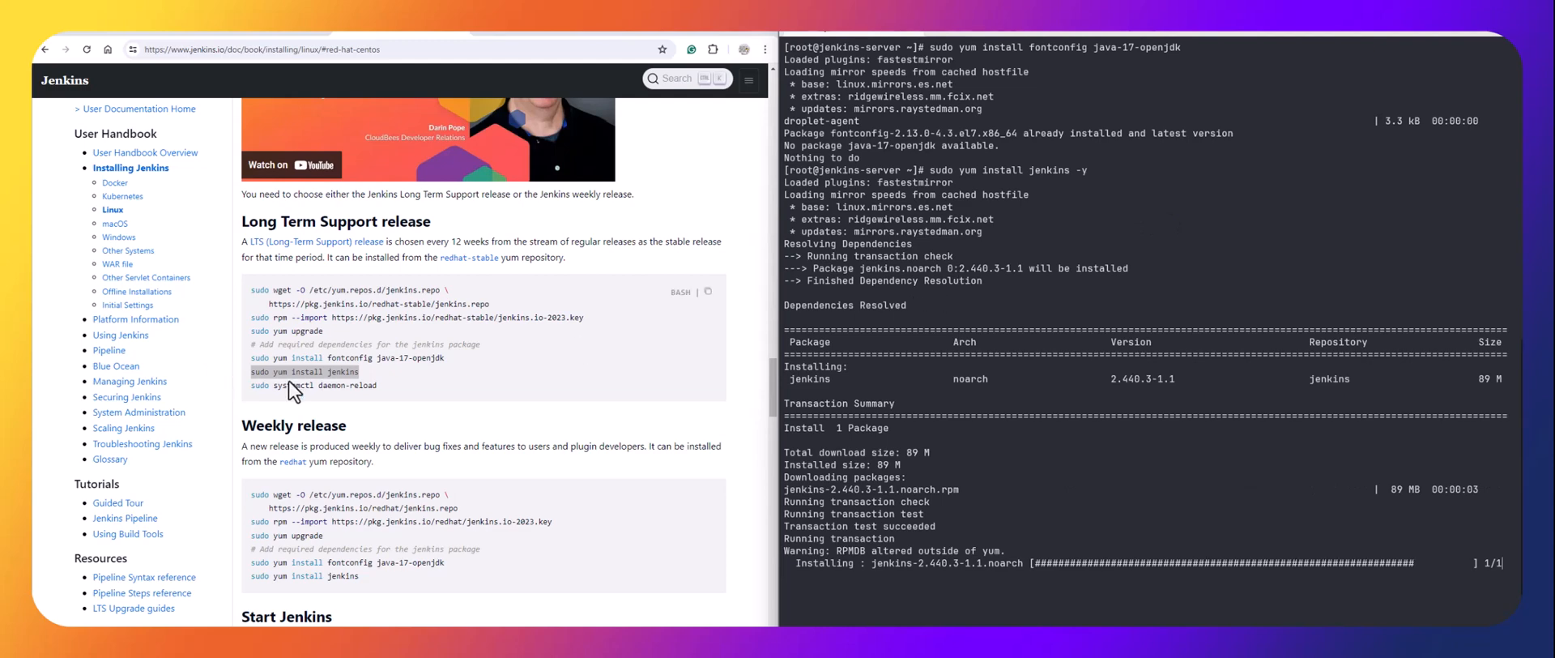
Run sudo systemctl daemon-reload on the server.
drag(382, 386, 249, 386)
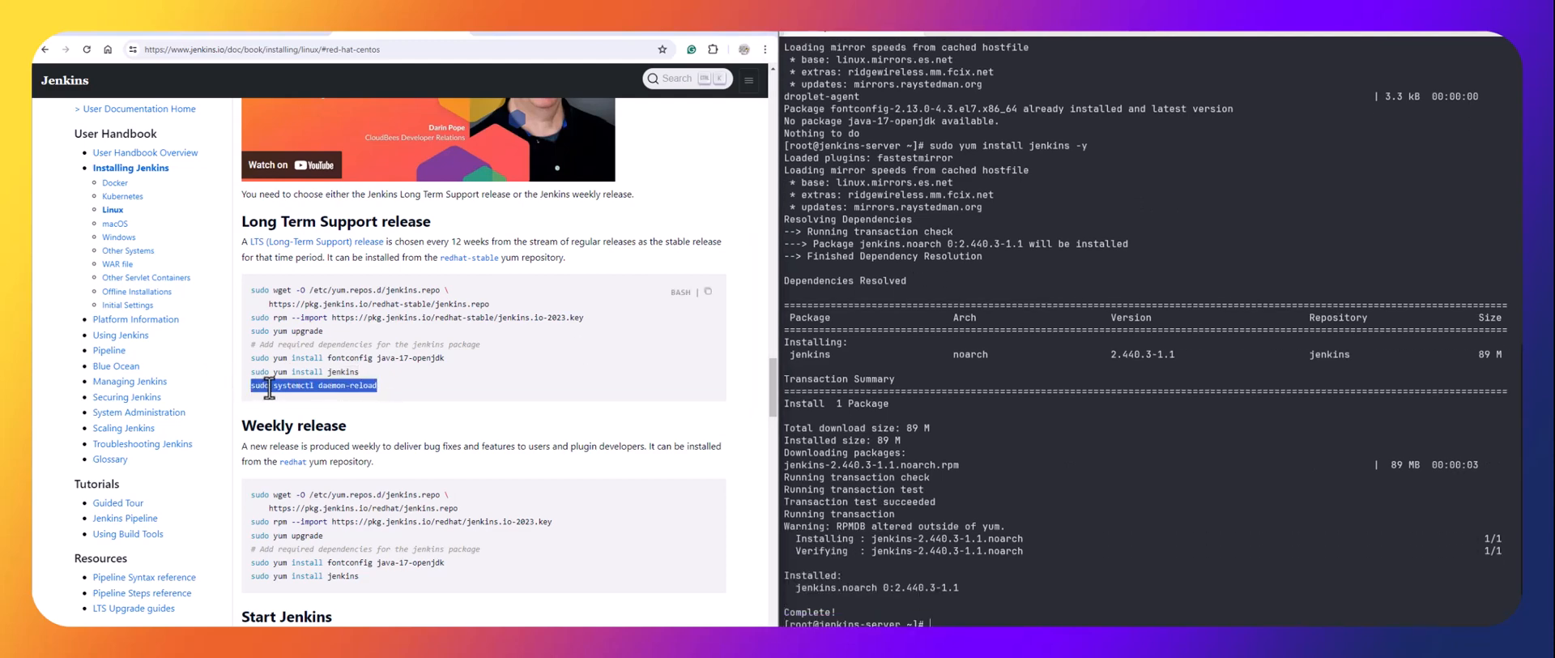
right_click(267, 390)
click(296, 405)
click(1190, 617)
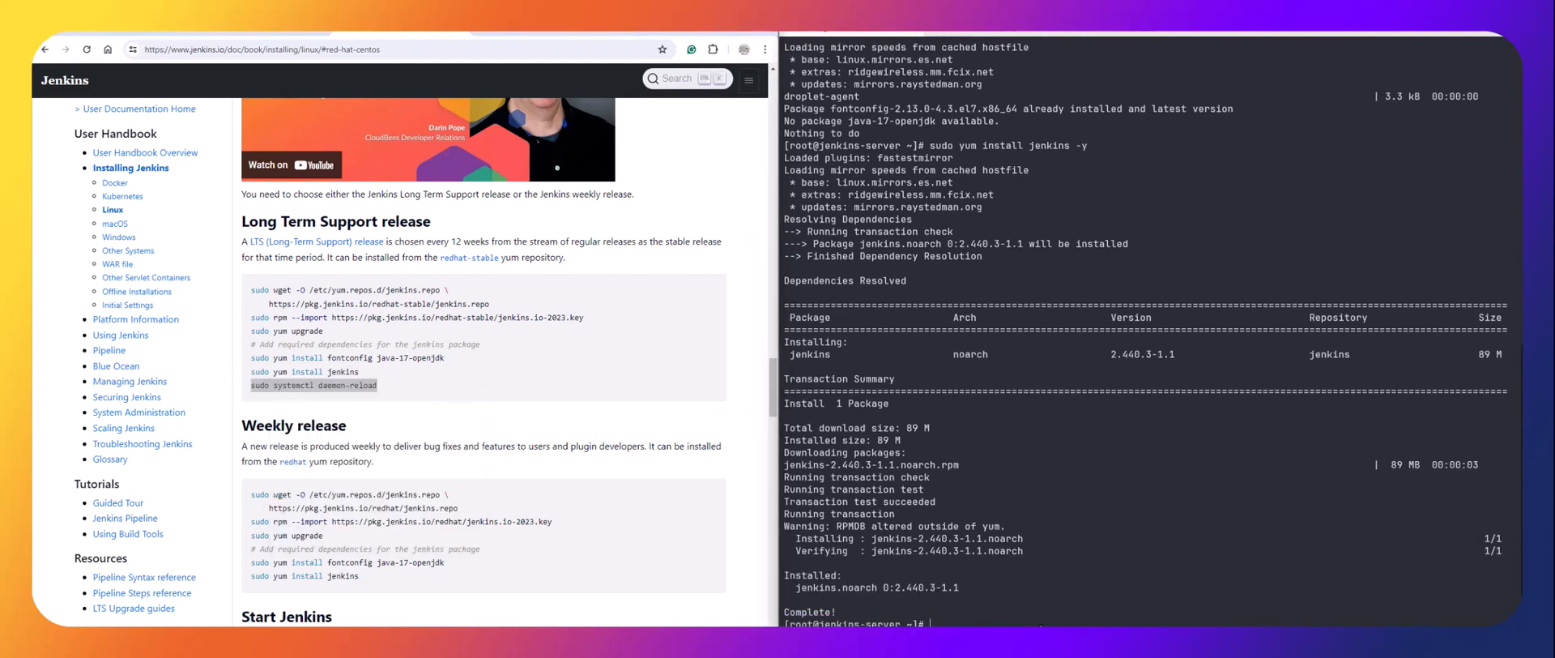
key(ctrl+v)
key(Return)
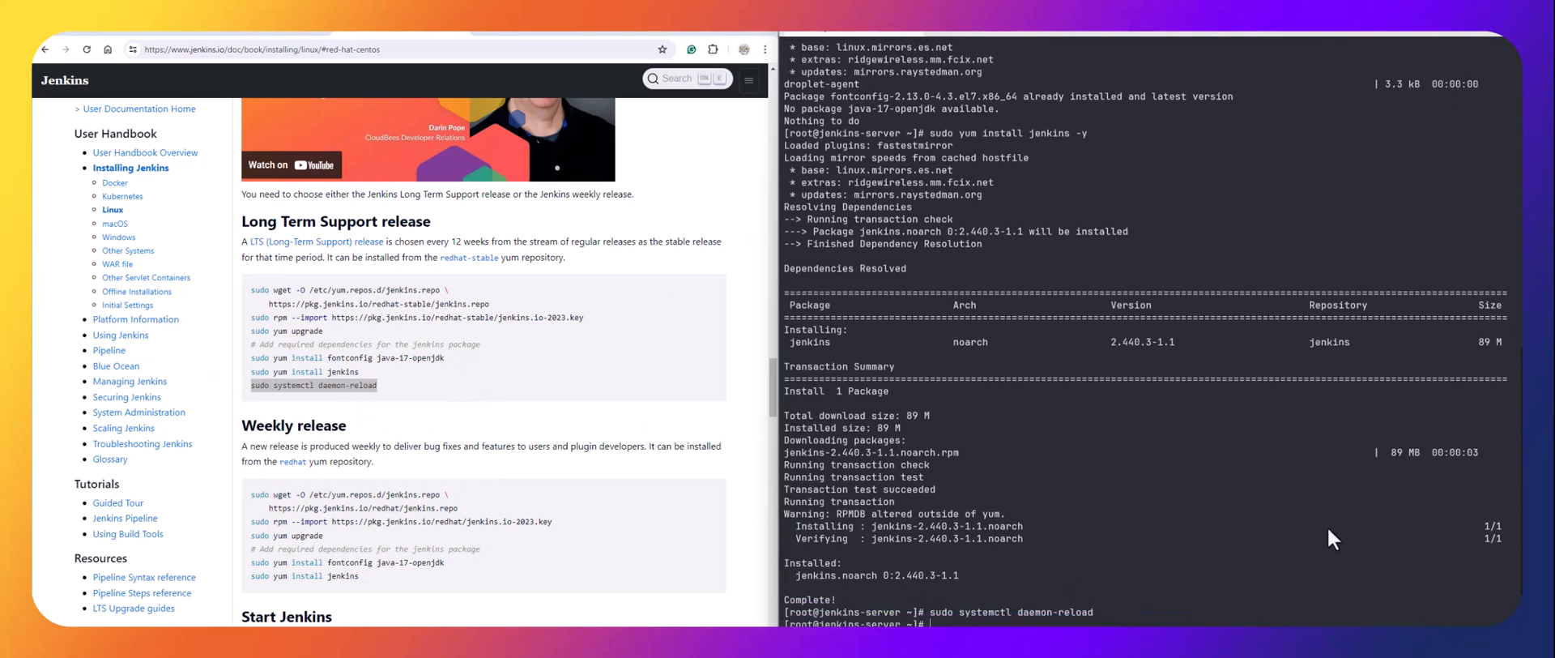
Run 'systemctl enable jenkins --now', then confirm 'systemctl status jenkins' shows enabled and active (running).
text(systemctl enable jenkins --now)
key(Return)
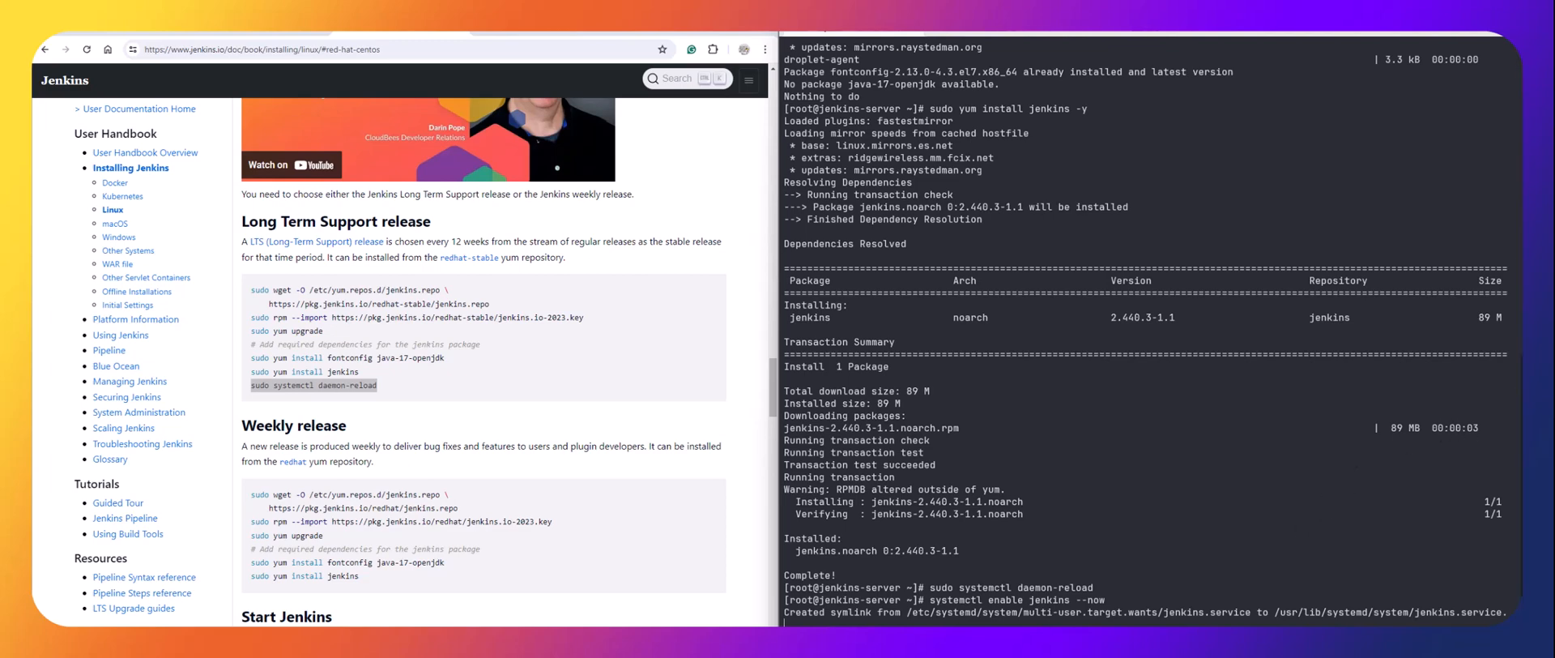
click(261, 34)
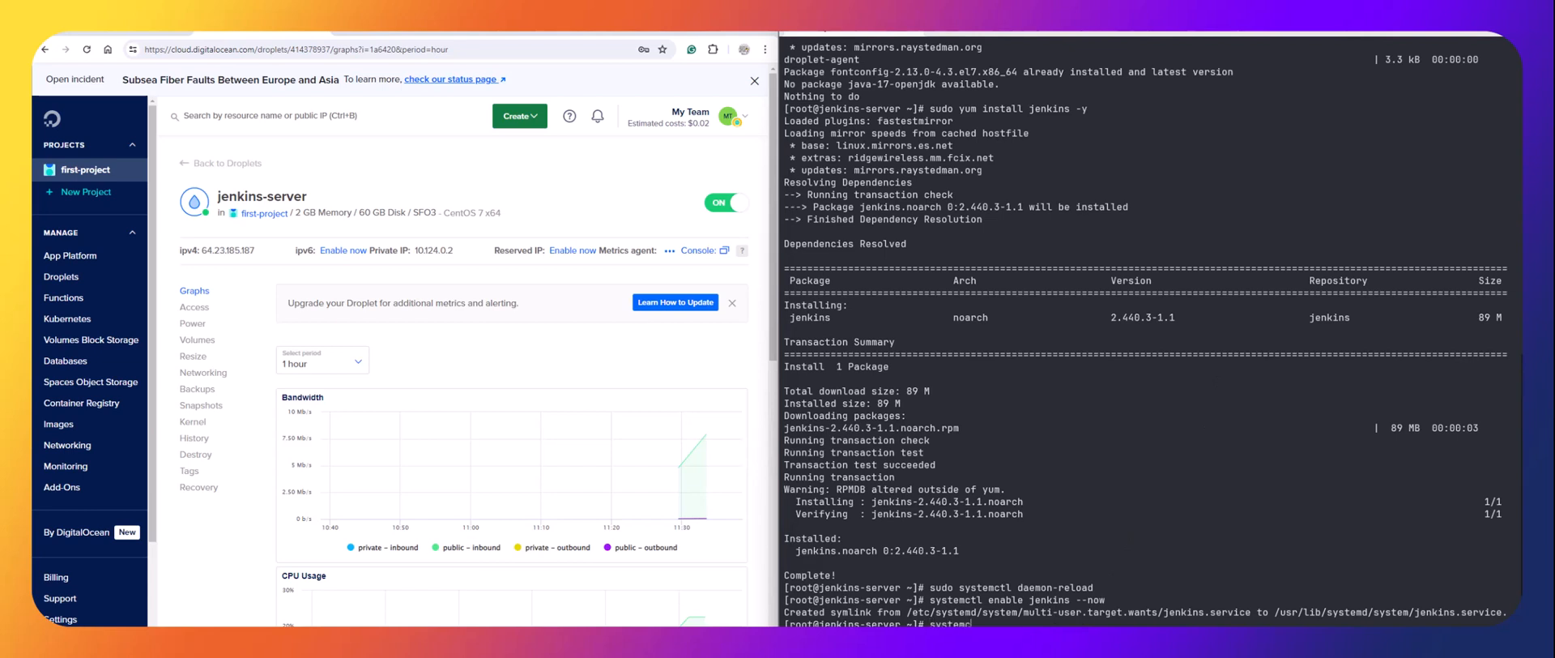
text(tat)
text(us )
text(jenki)
text(ns)
key(Return)
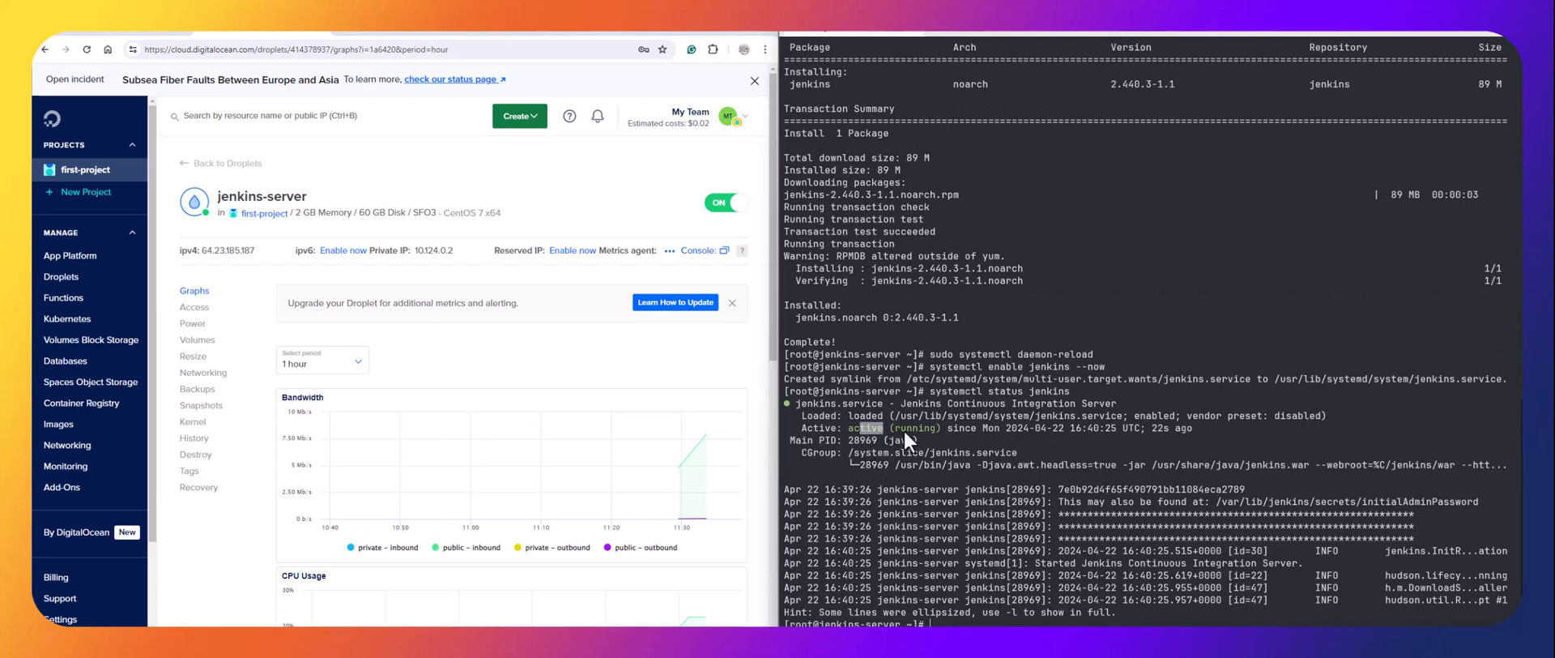
drag(1179, 419, 1166, 421)
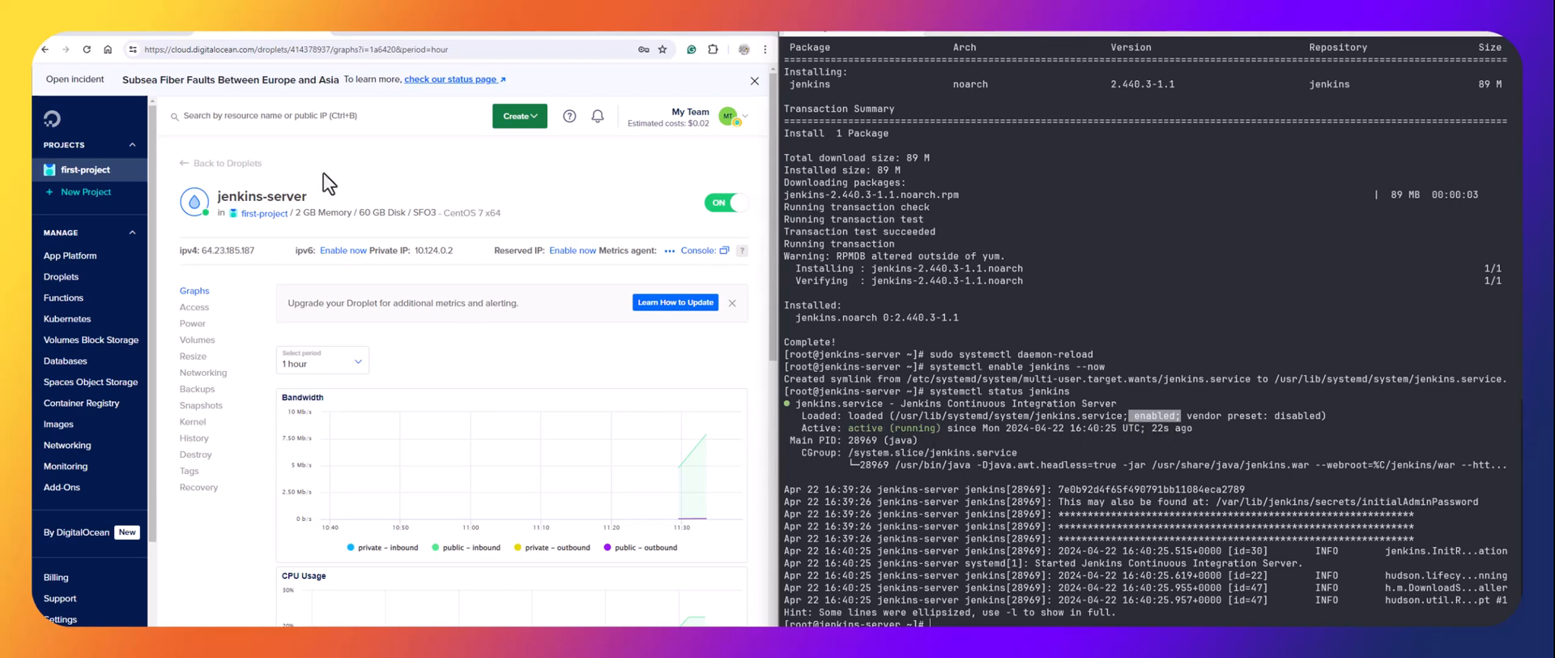
mouse_move(266, 261)
Open the Jenkins unlock page at the server's IP address on port 8080.
click(411, 32)
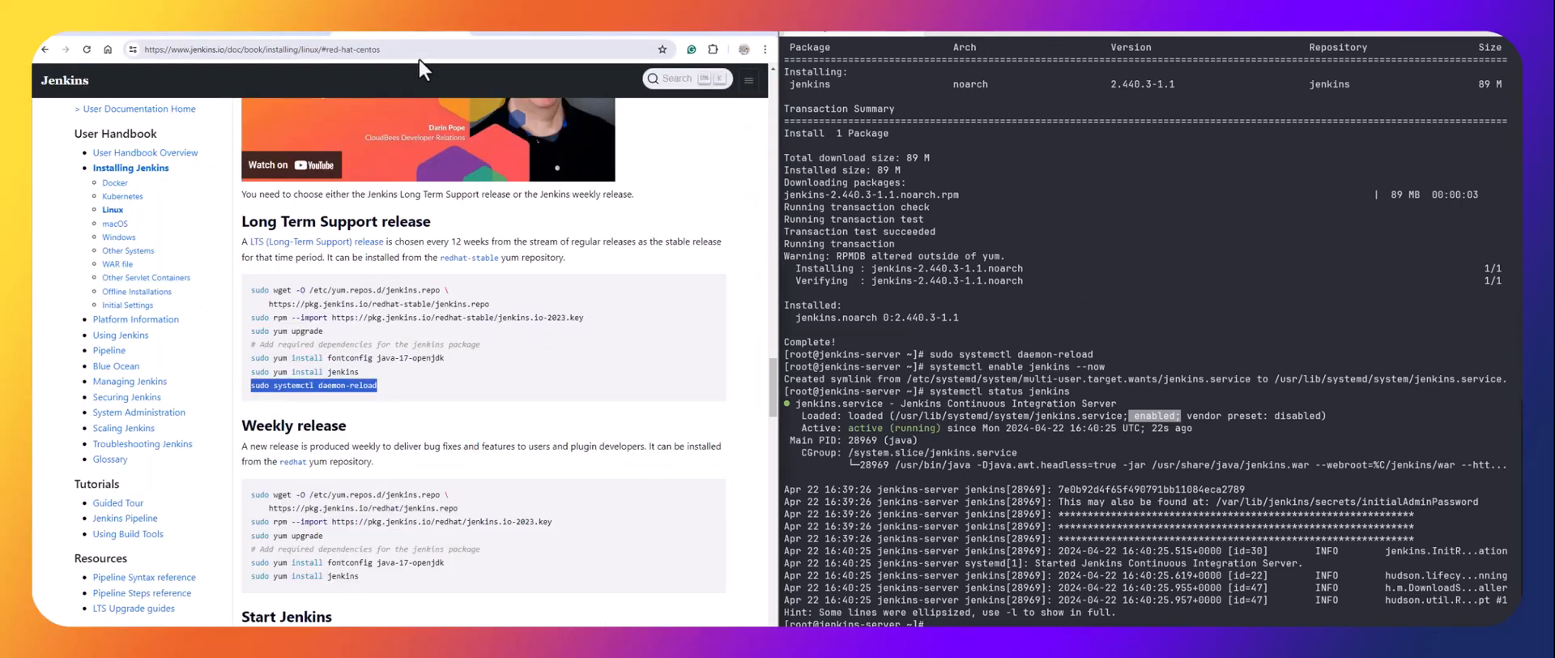
click(415, 51)
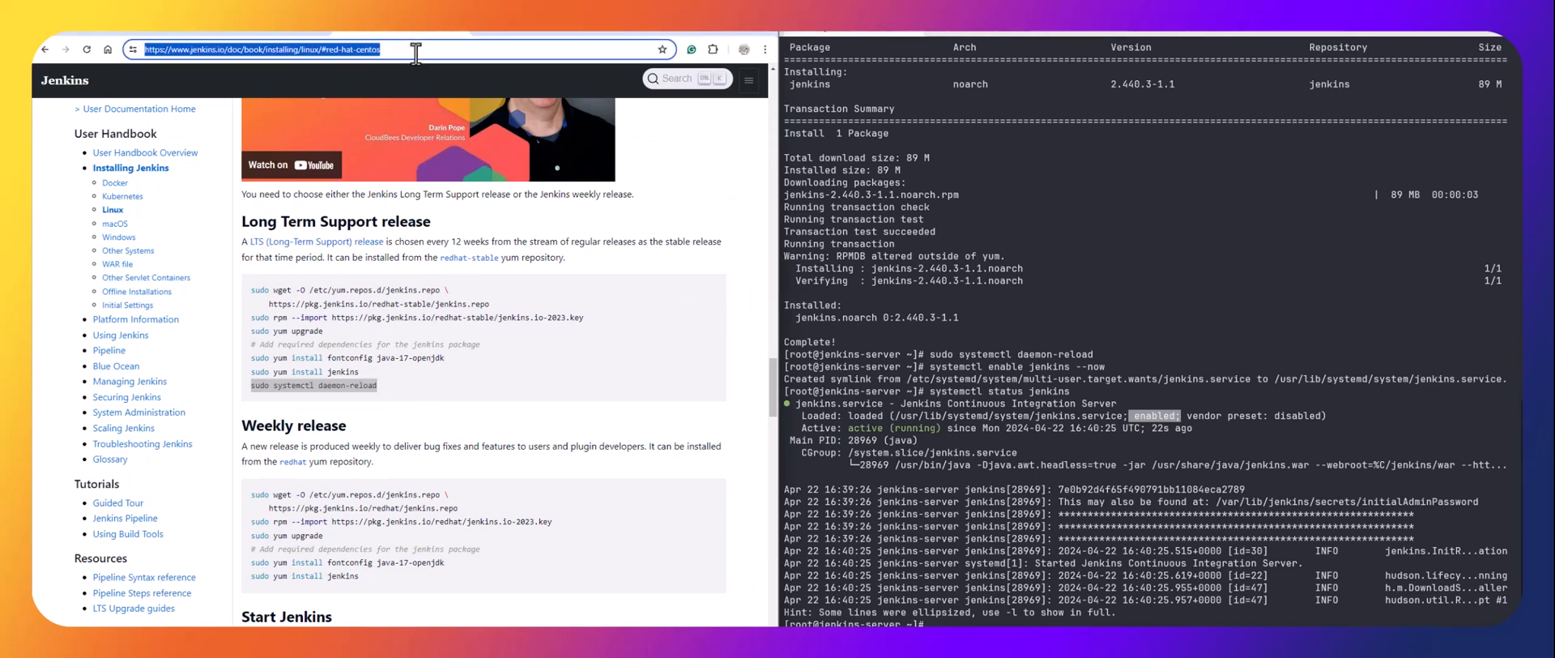
text(64.23.185.187)
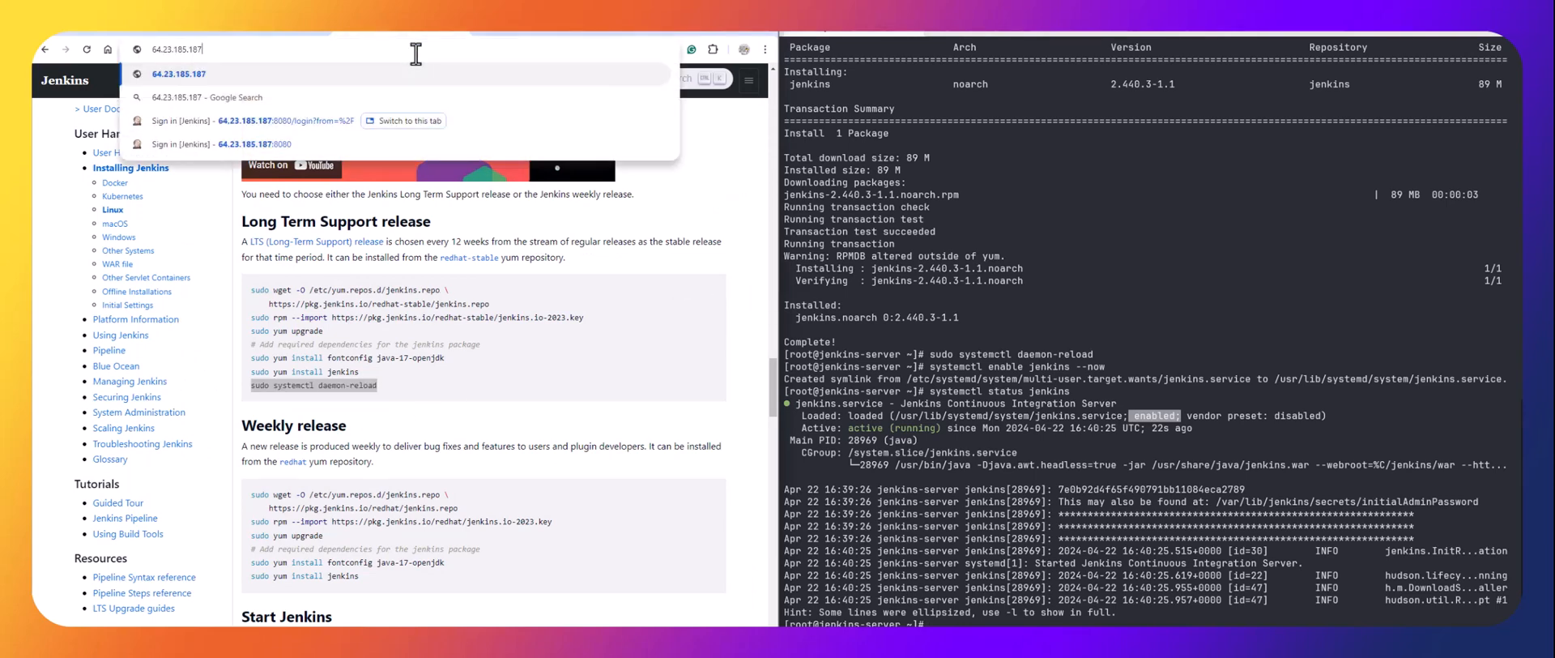
text(:8080)
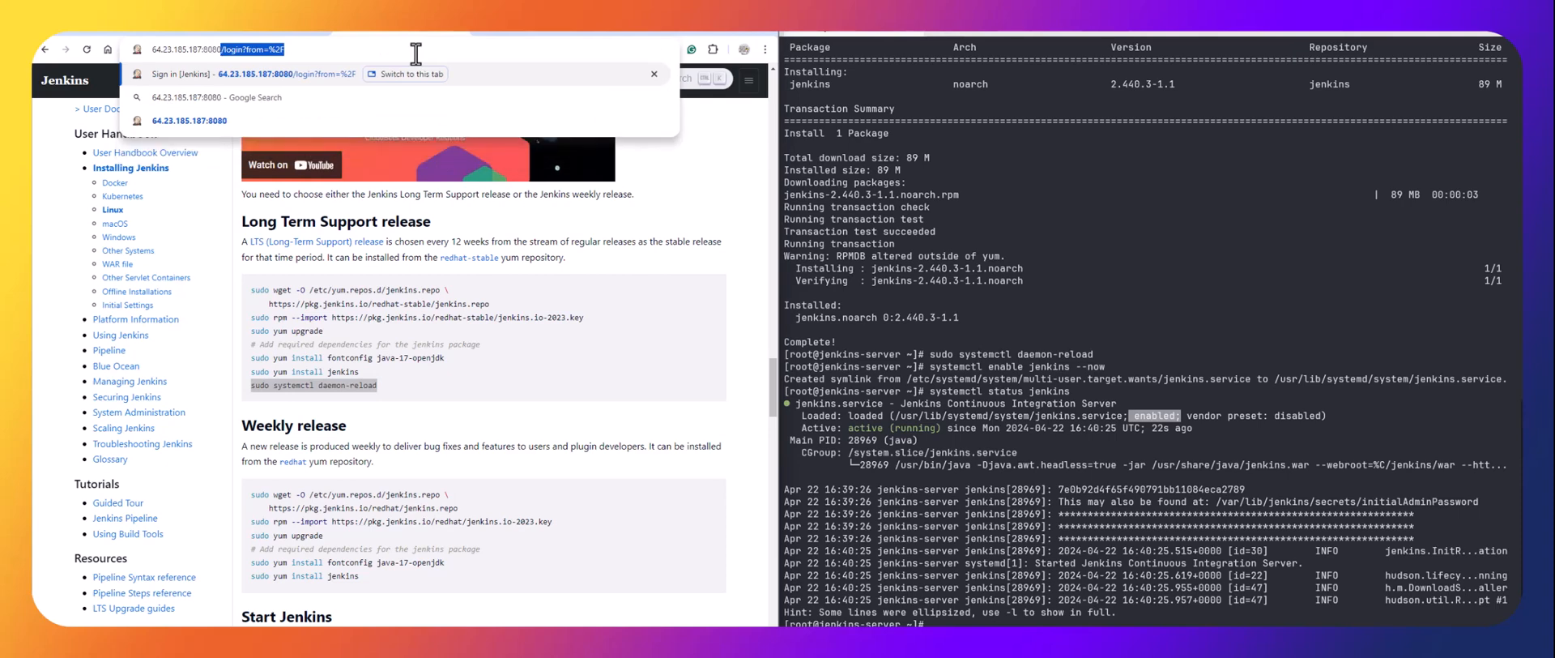
key(Return)
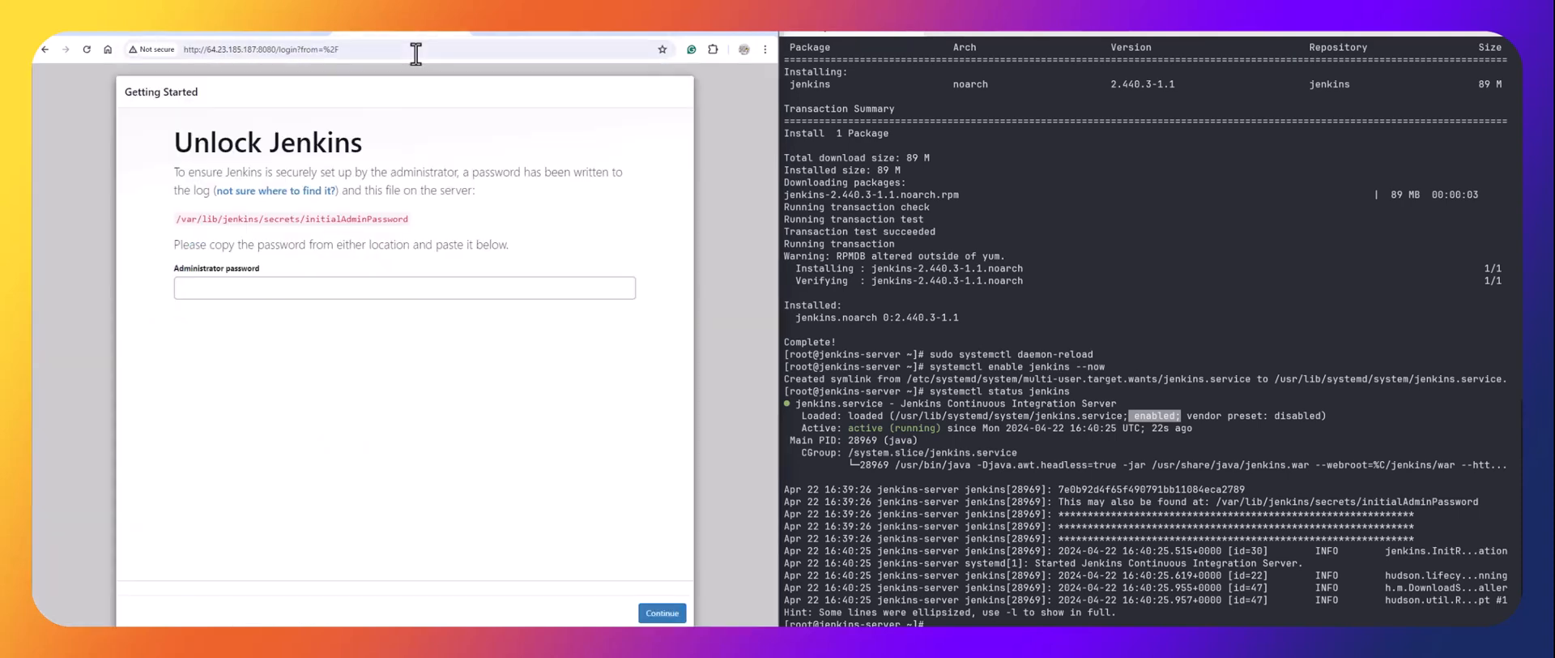
Copy the initial admin password file path and print it with cat on the server.
drag(412, 222, 183, 226)
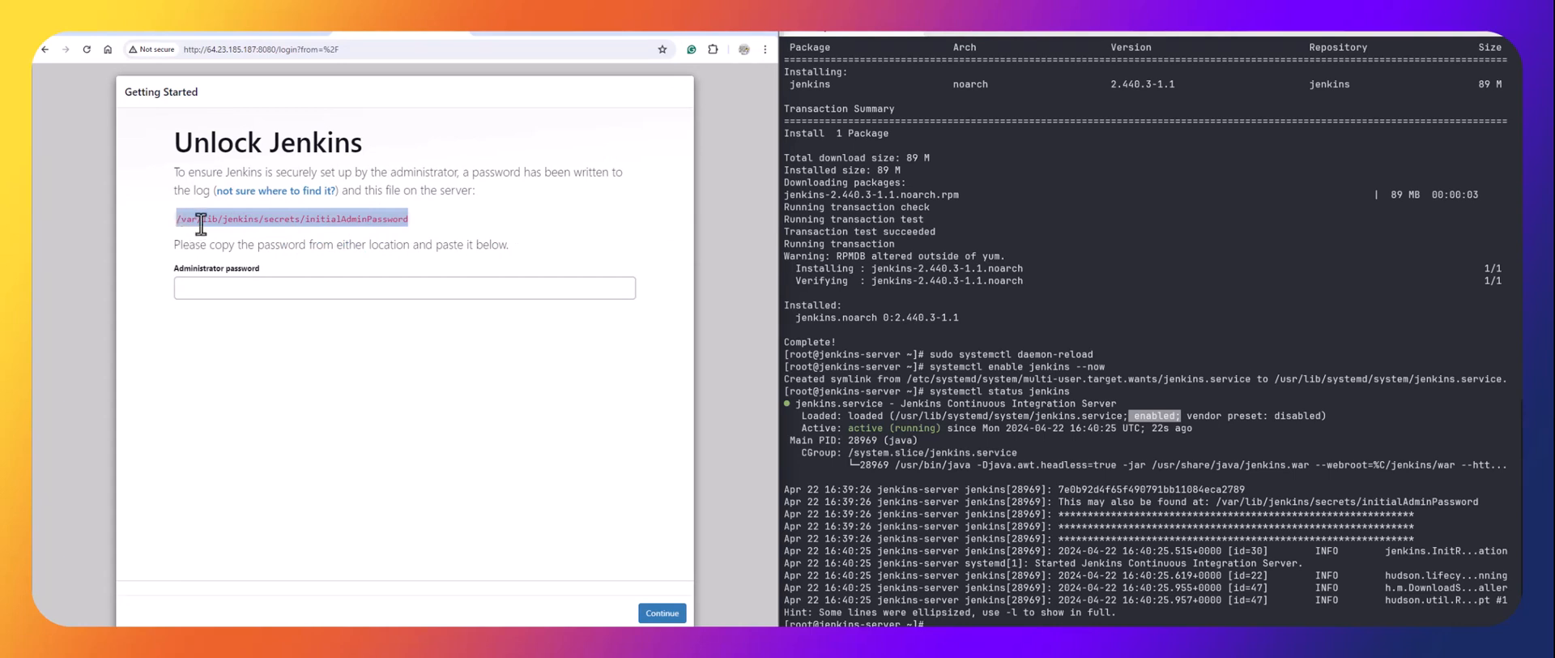
right_click(205, 220)
click(222, 236)
click(963, 513)
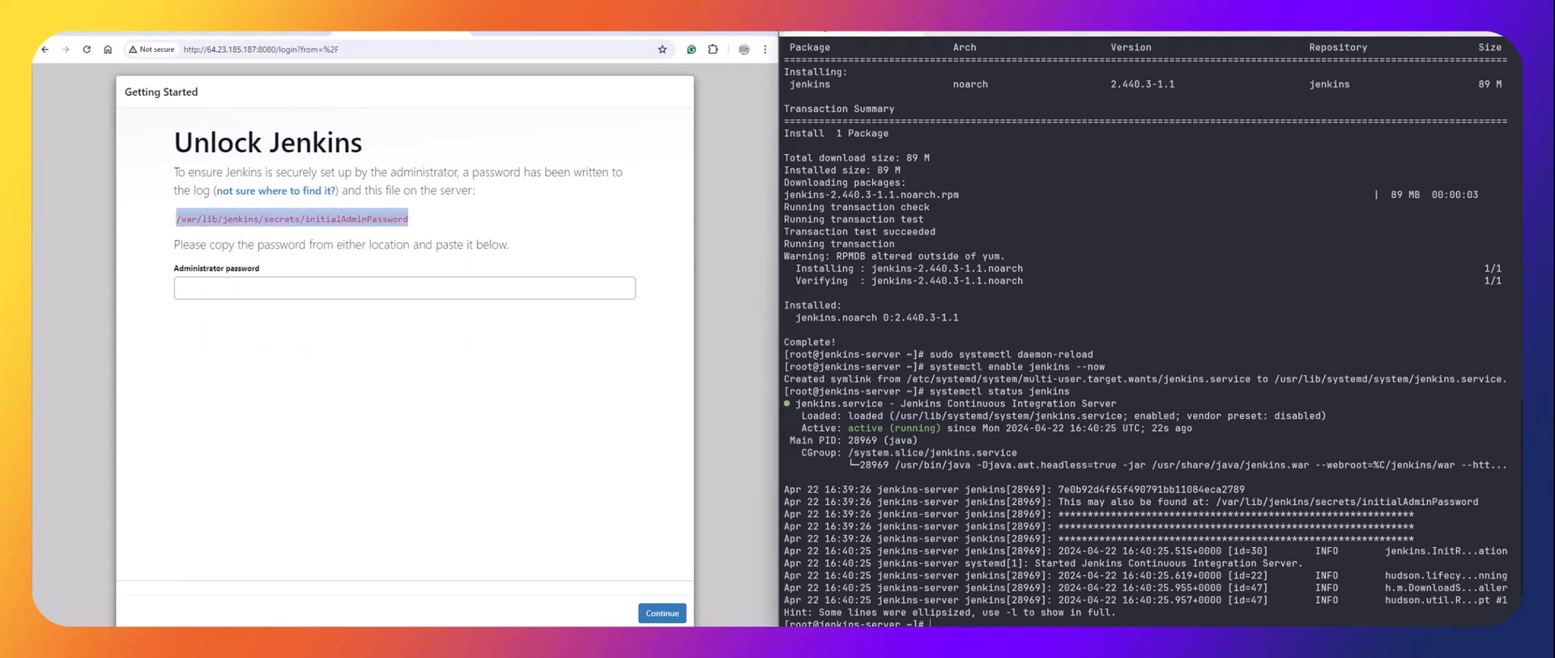
text(cat)
key(ctrl+v)
key(Return)
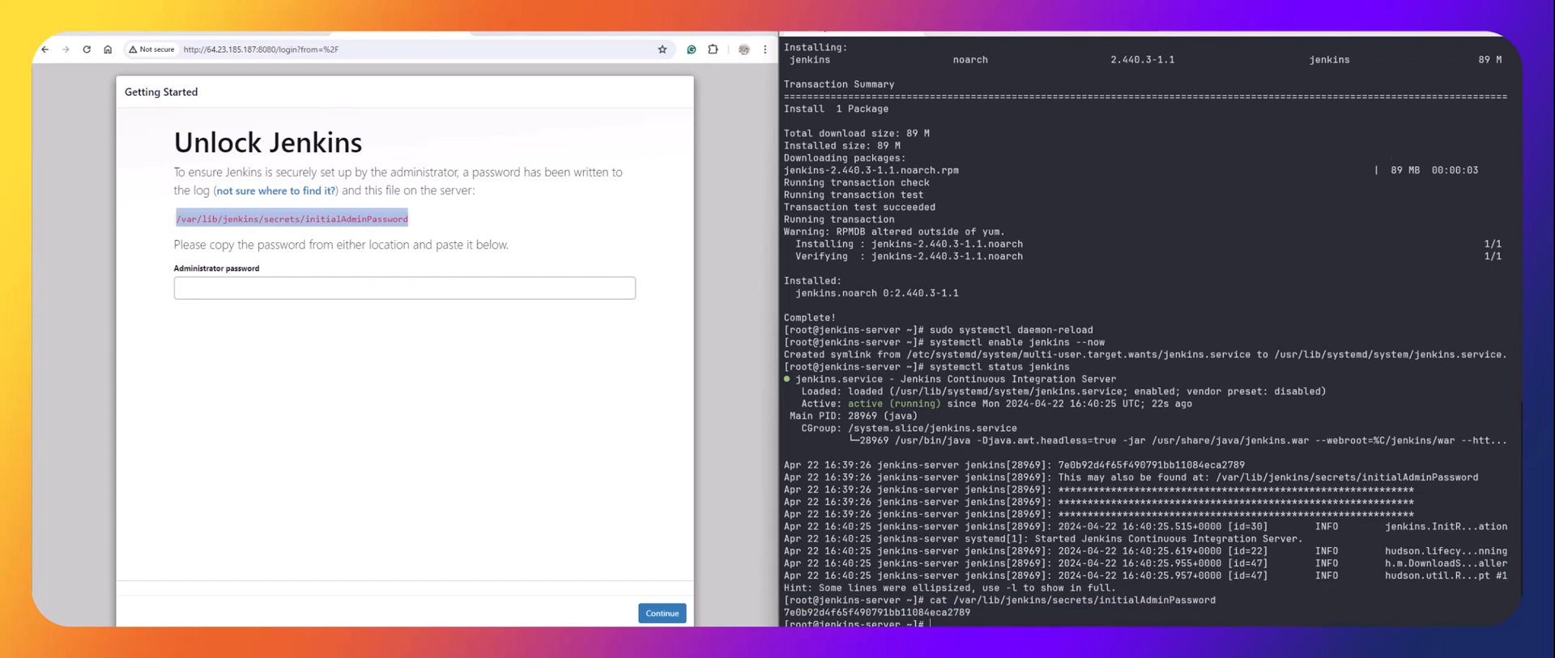
Copy the printed password into Administrator password and continue to unlock Jenkins.
drag(971, 611, 785, 615)
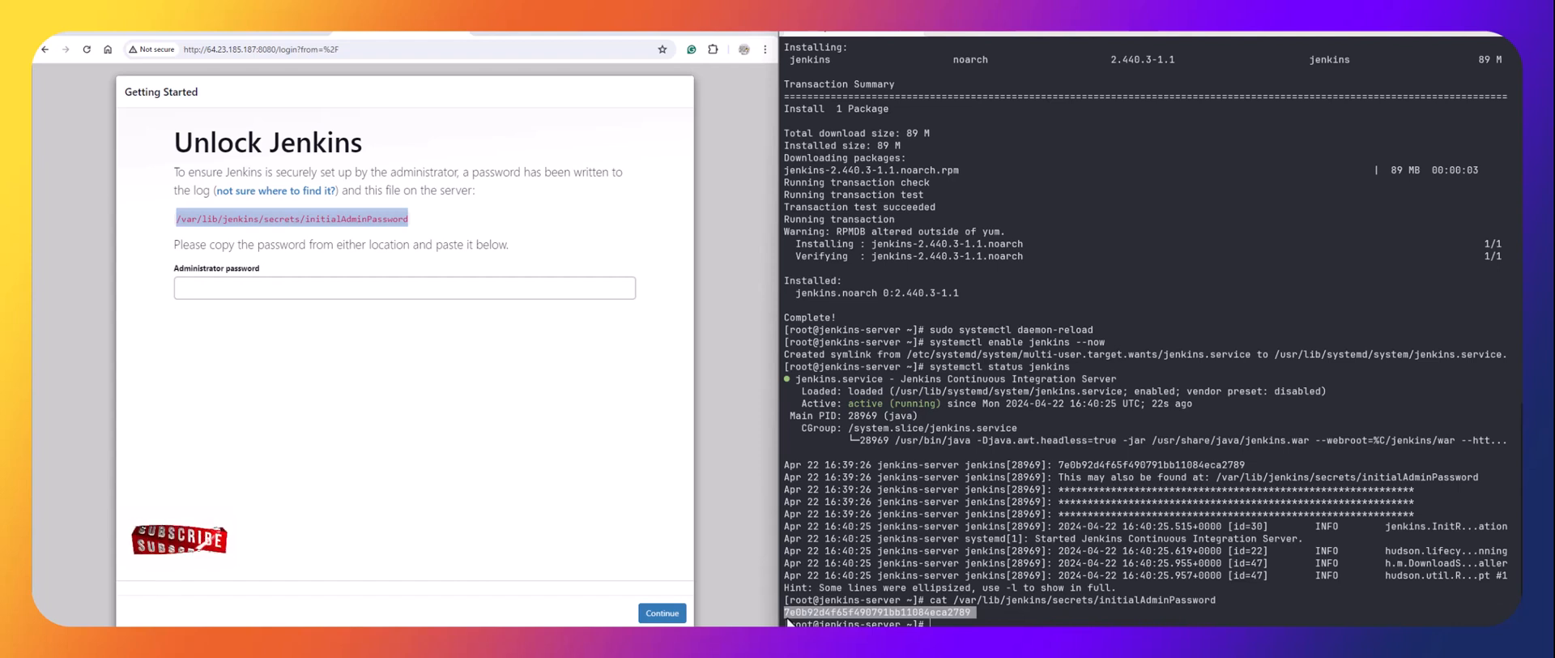
key(ctrl+c)
click(335, 291)
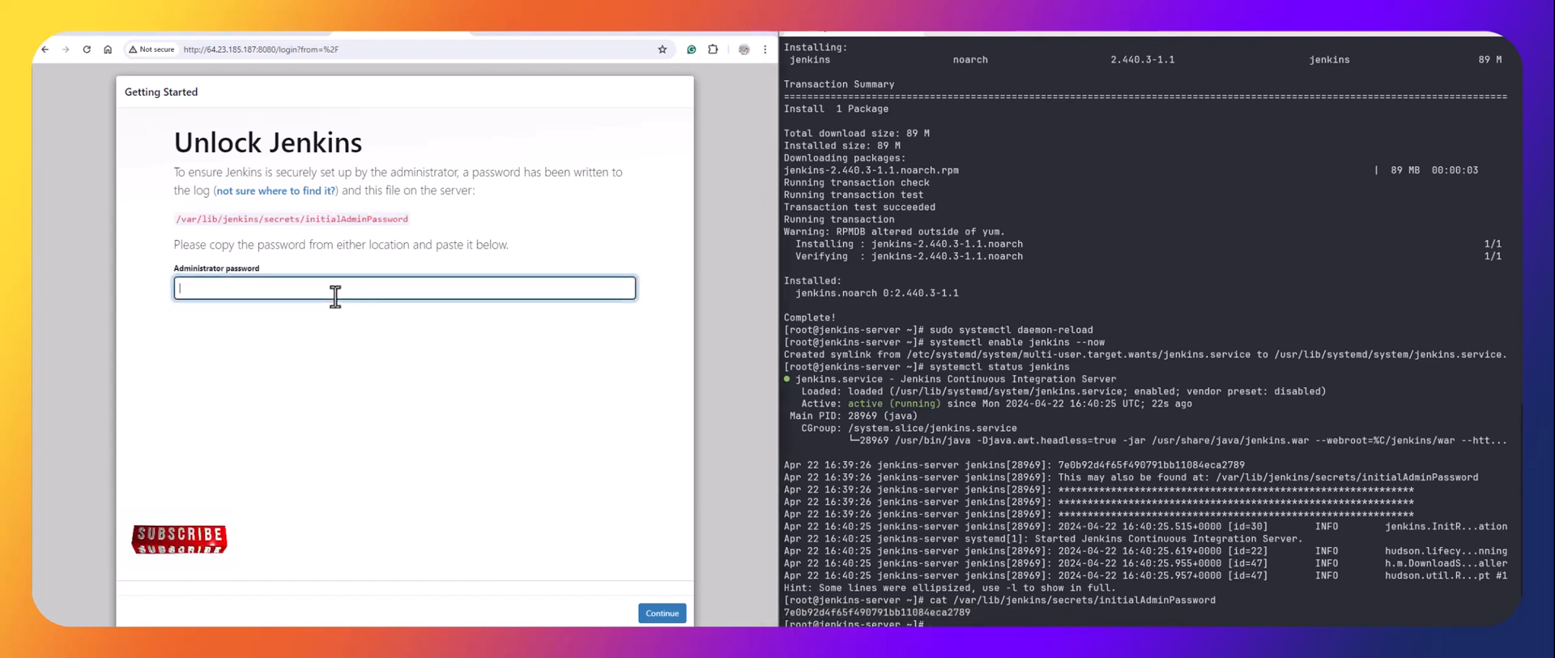
key(ctrl+v)
click(649, 608)
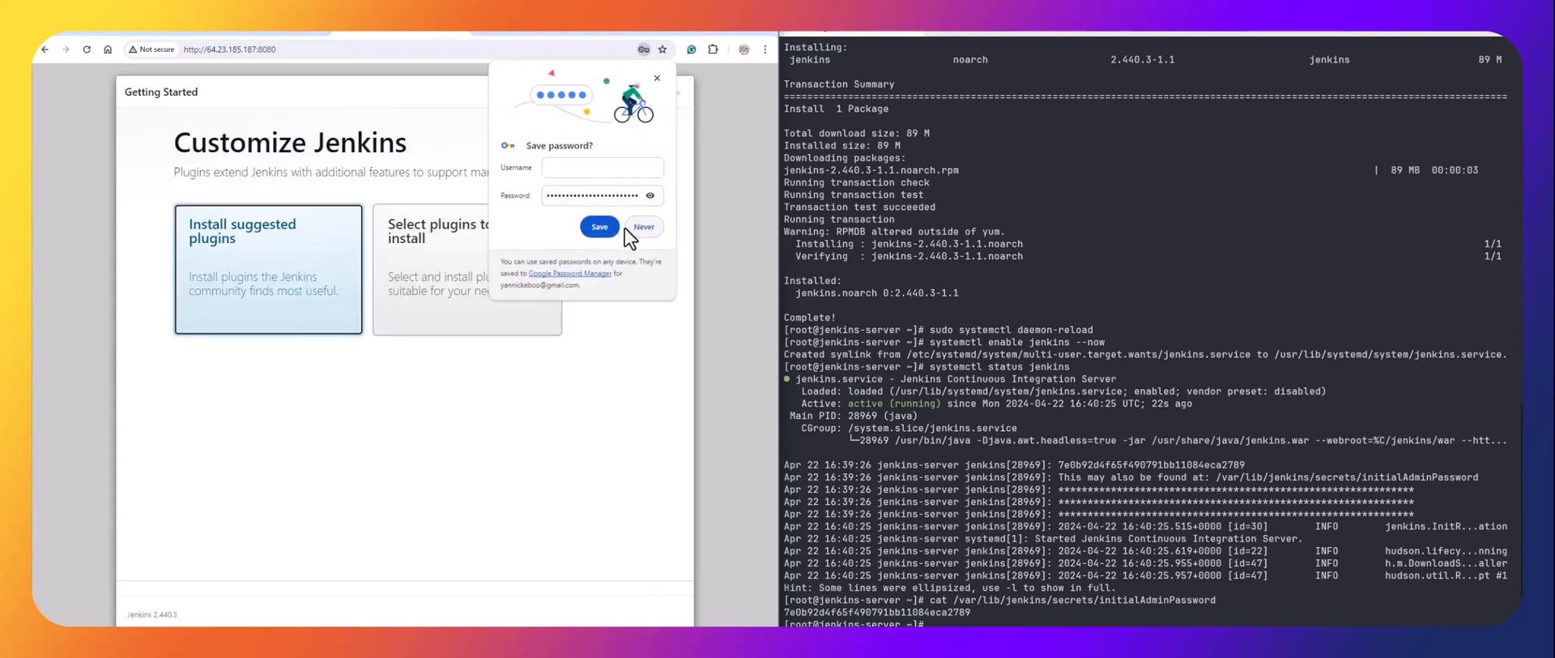
Dismiss the browser's save-password popup and install the suggested plugins.
click(657, 79)
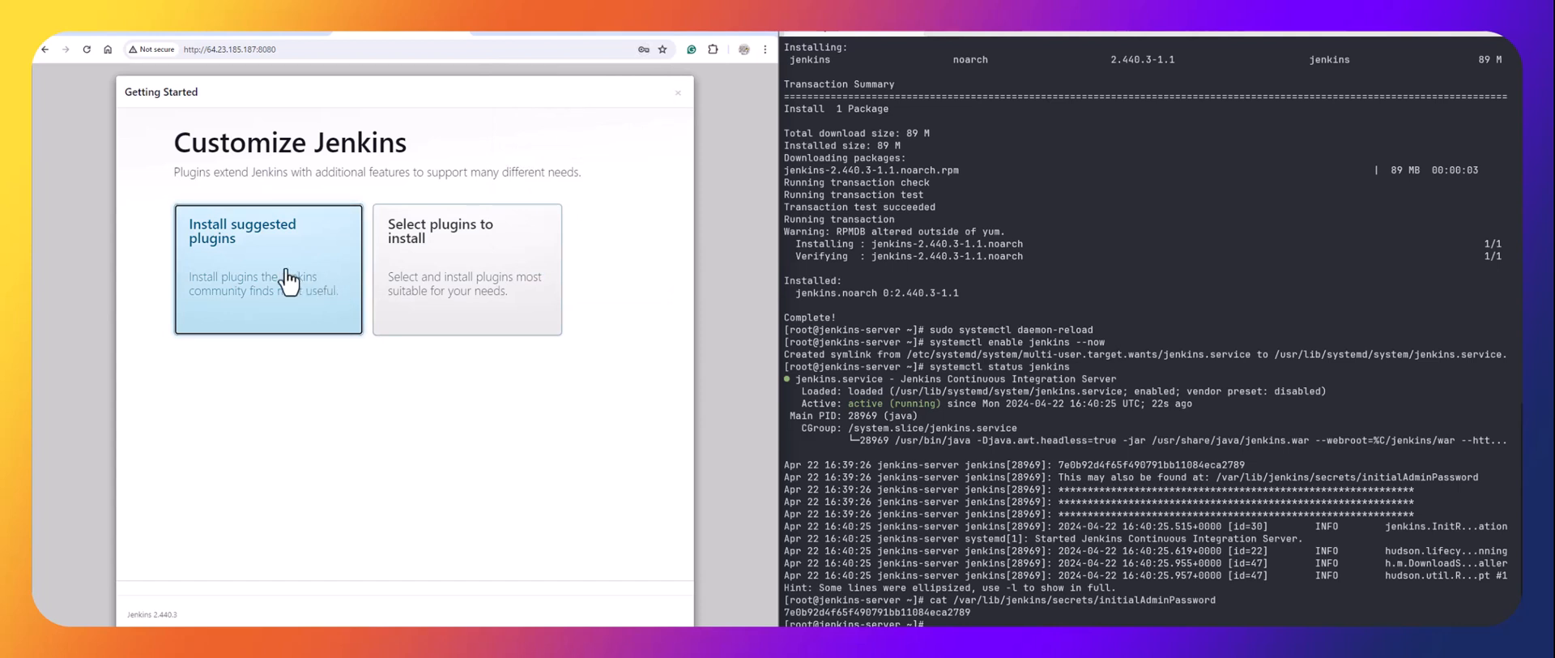
click(206, 288)
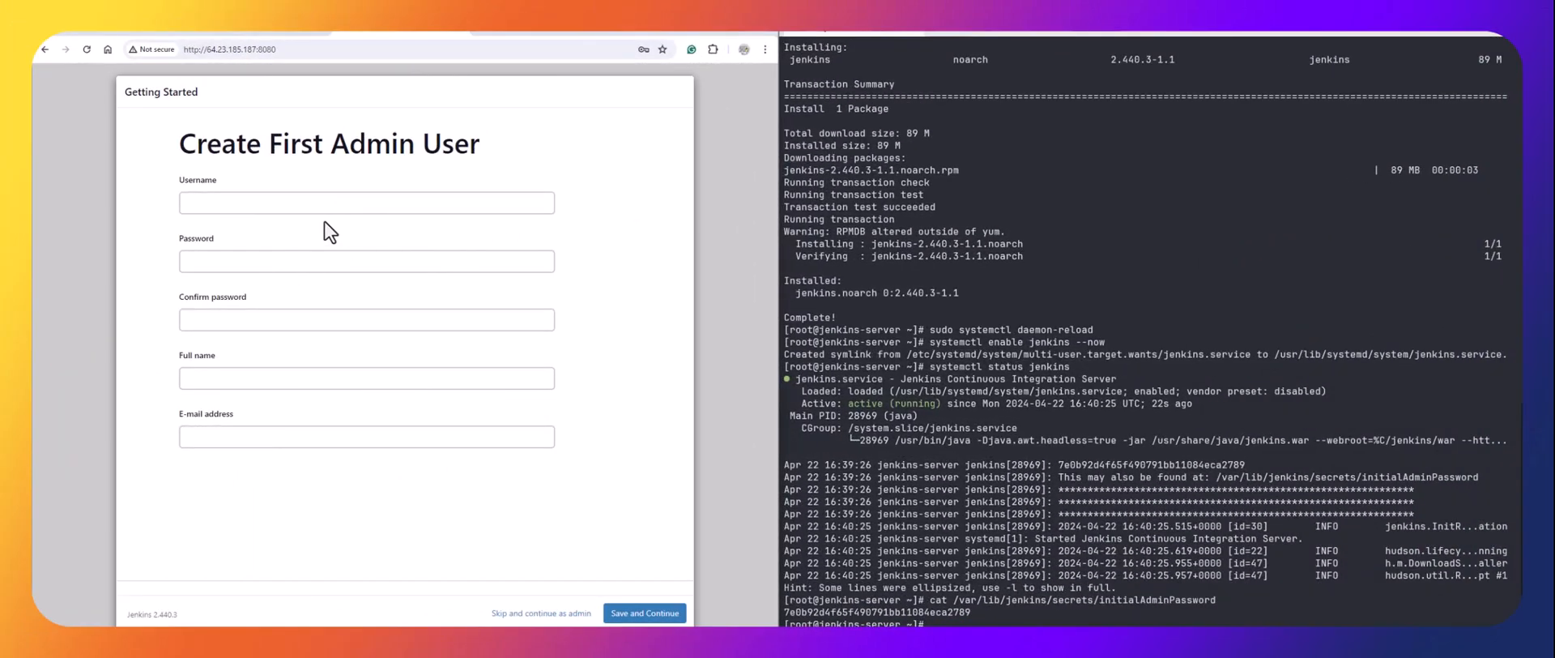
Create the first admin user named admin with its password, full name and e-mail address.
click(317, 201)
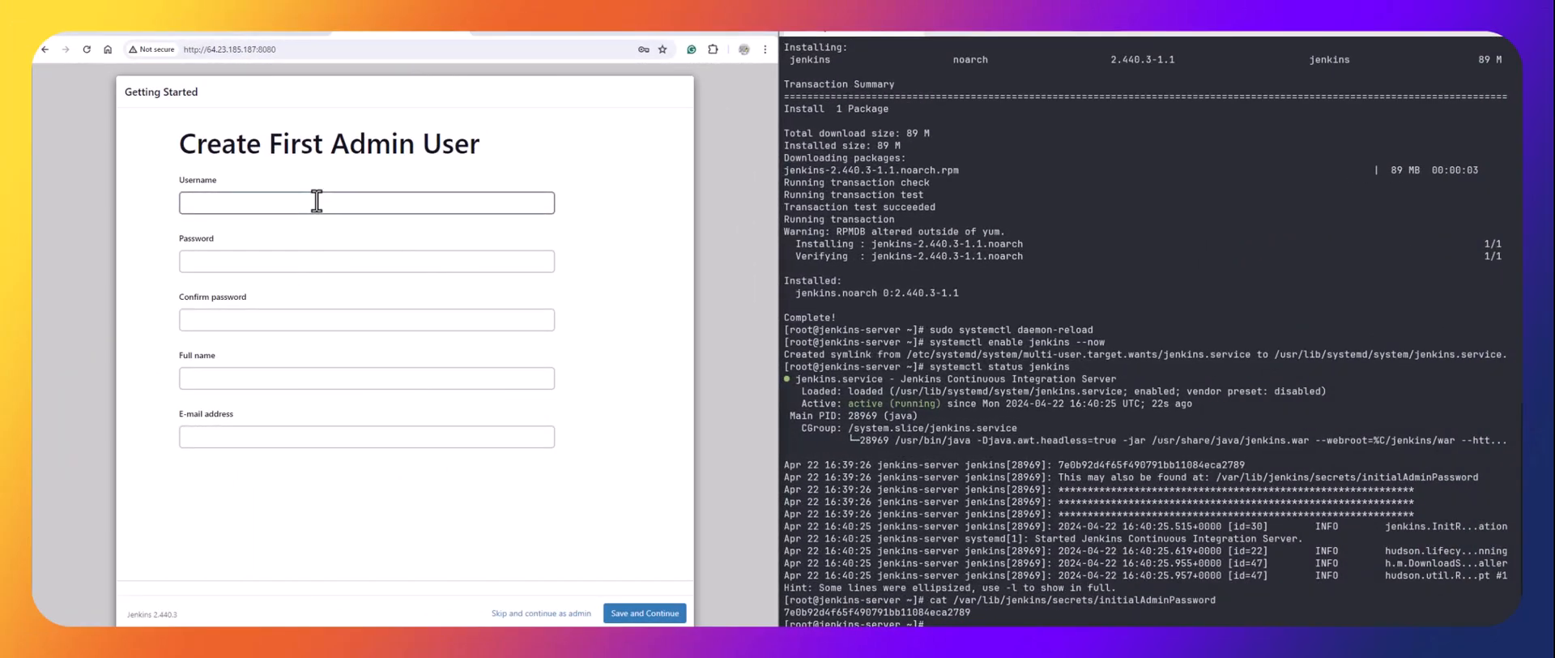
click(317, 201)
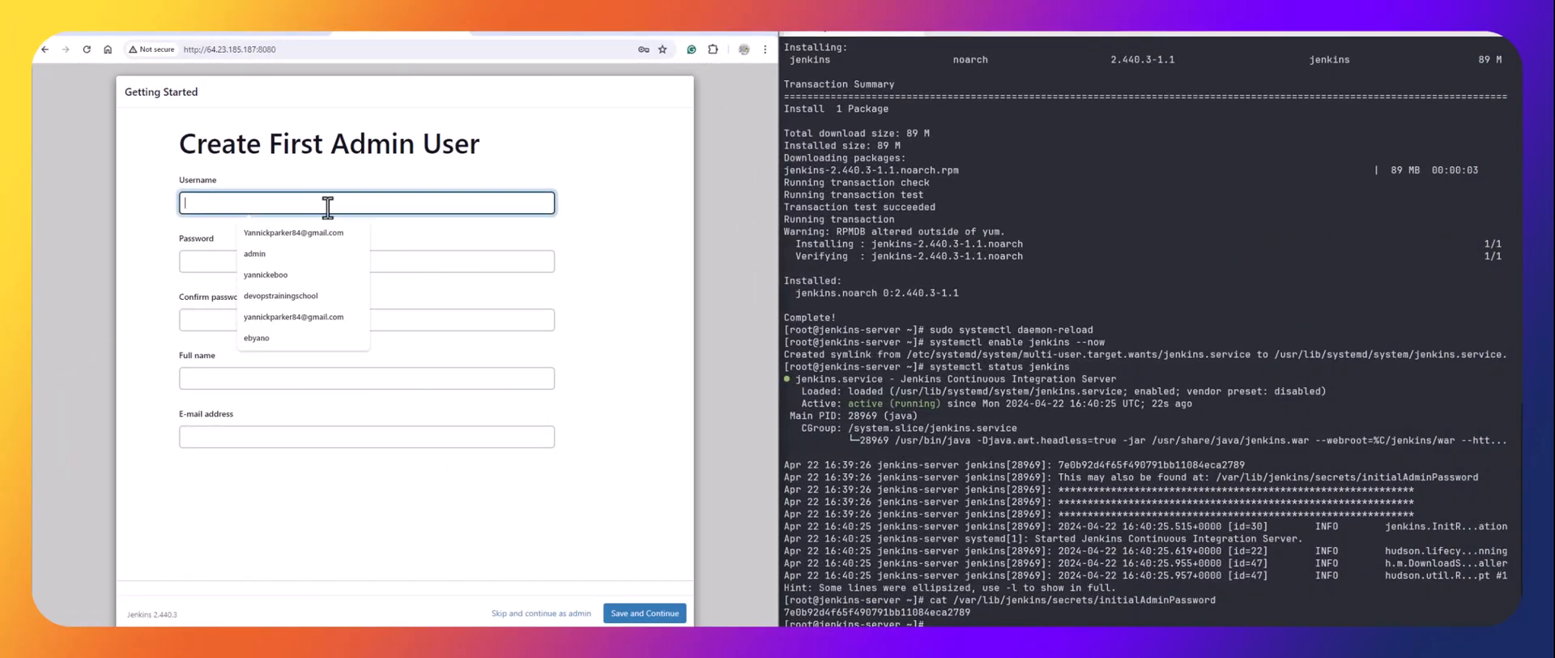
click(437, 231)
click(404, 201)
text(admin)
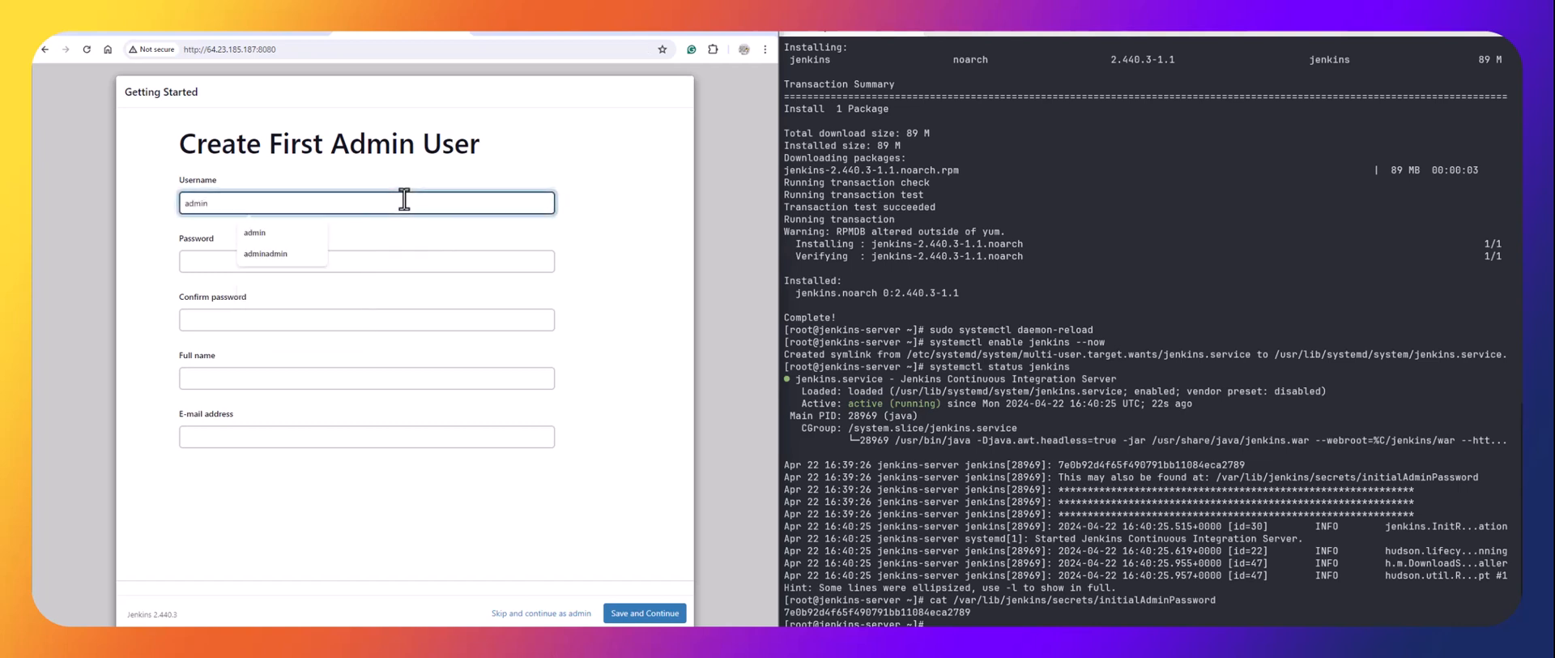
key(Tab)
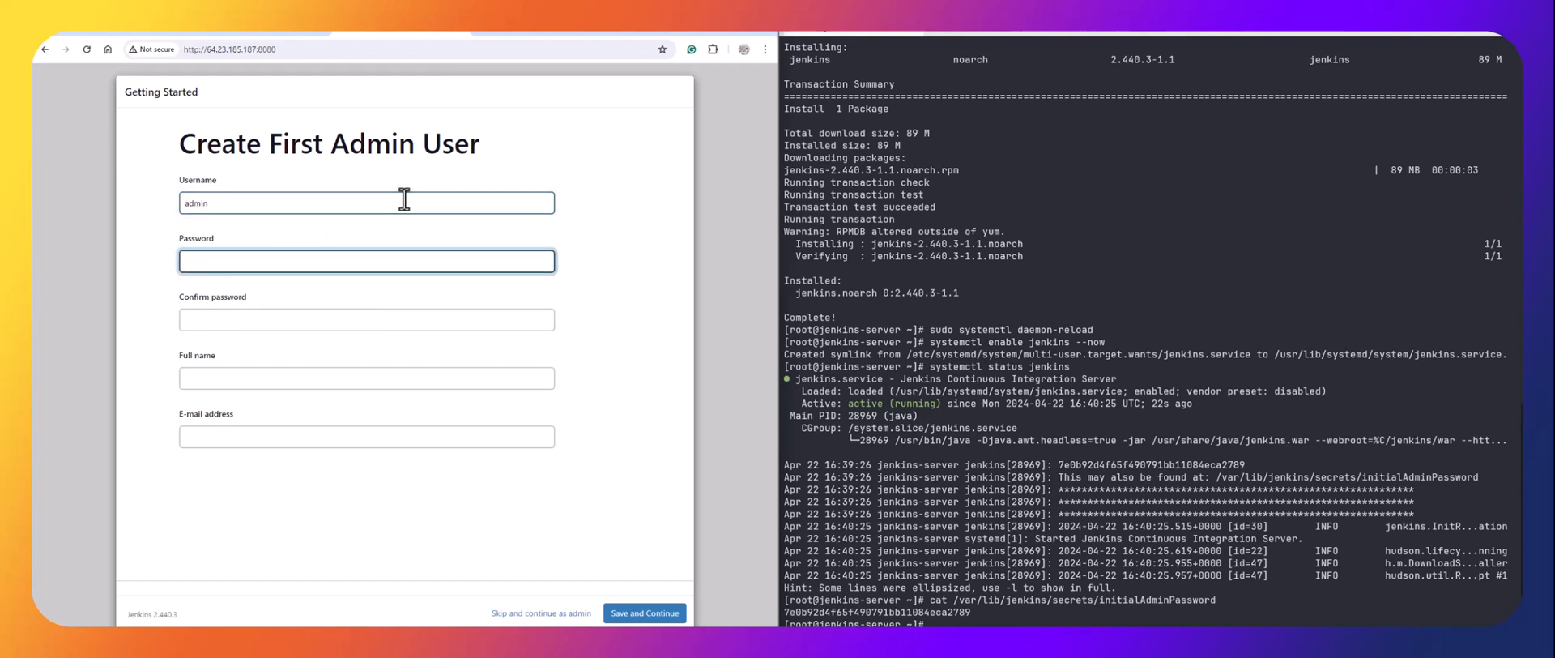
text(admin)
key(Tab)
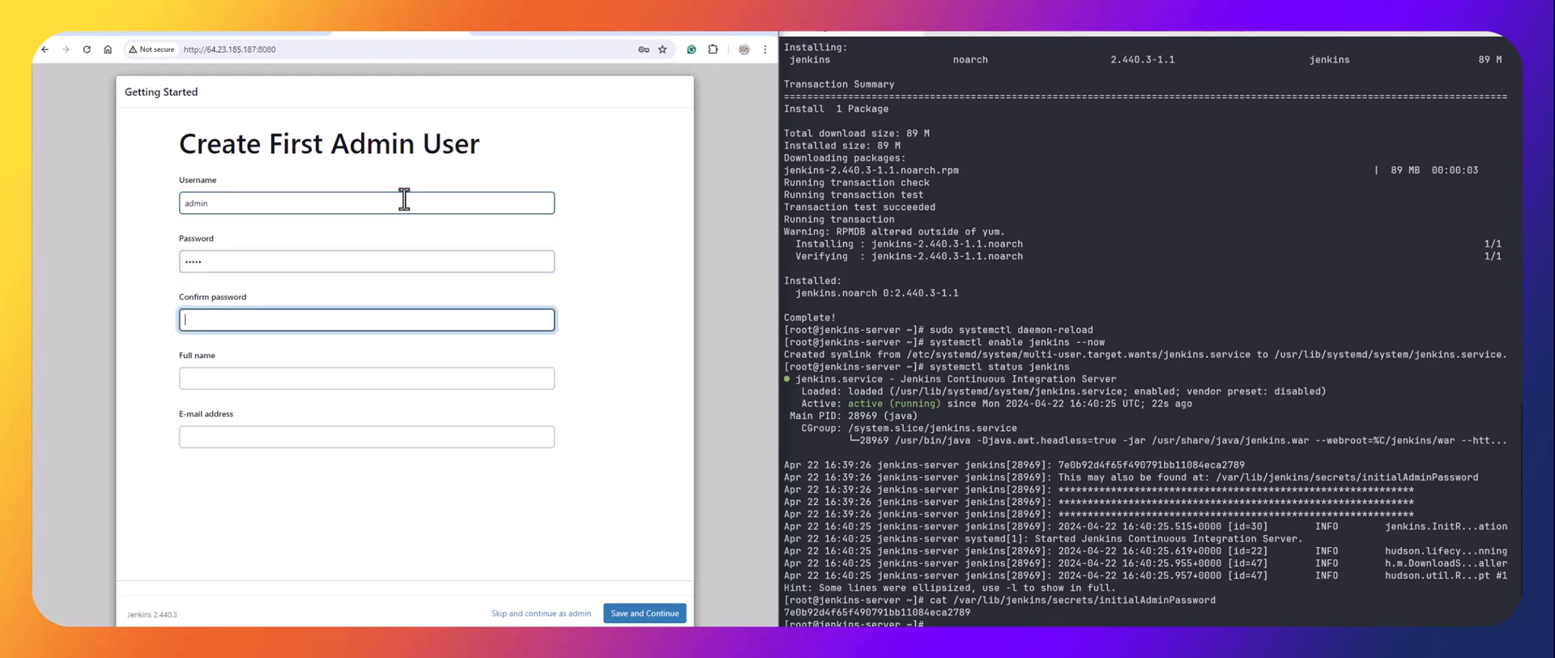
text(admin)
key(Tab)
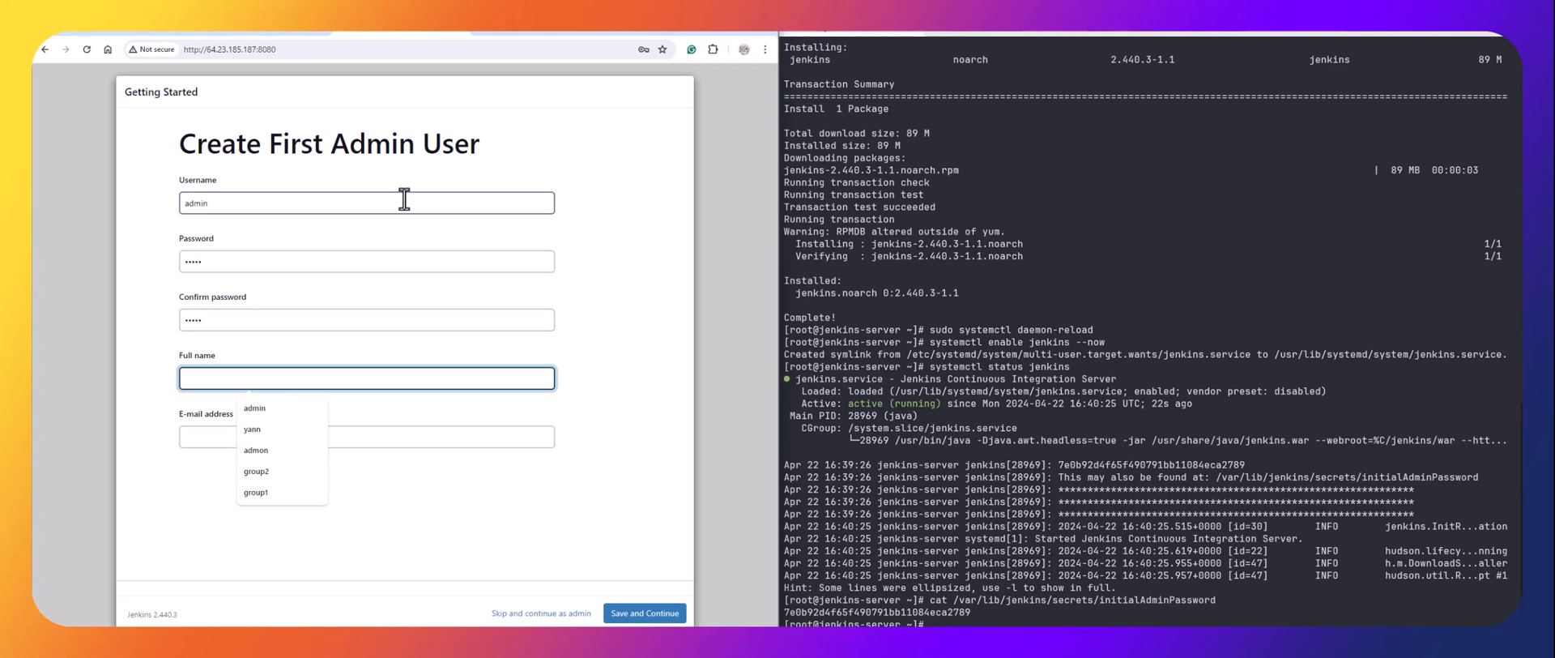
text(admin)
key(Tab)
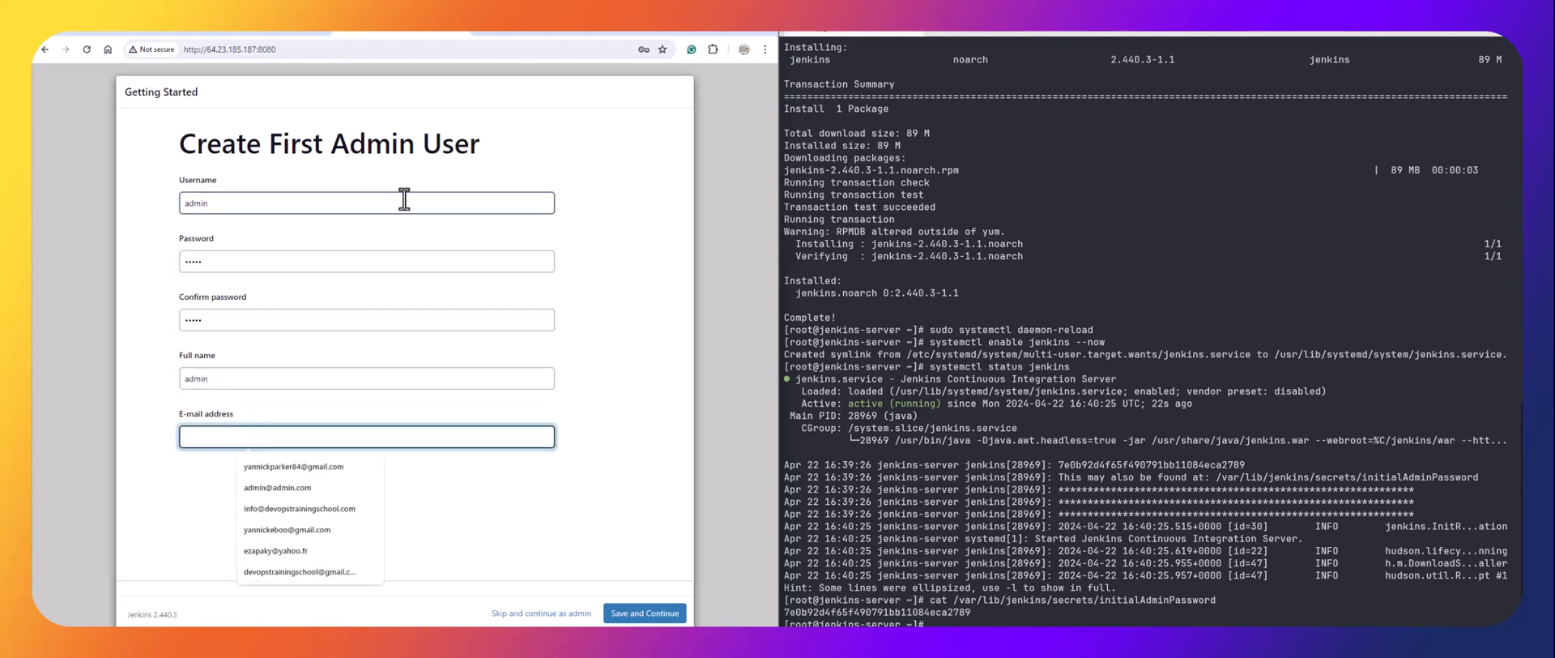
text(admin)
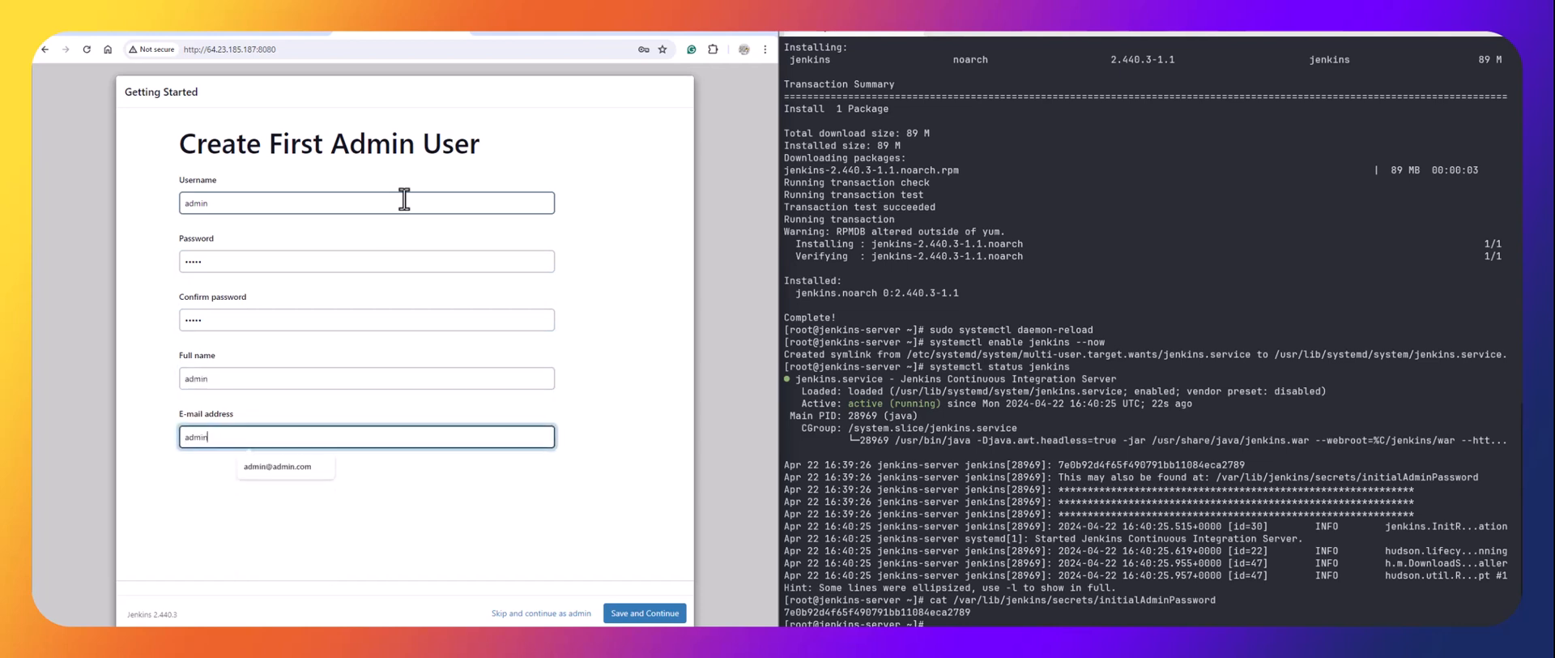
text(@admin.com)
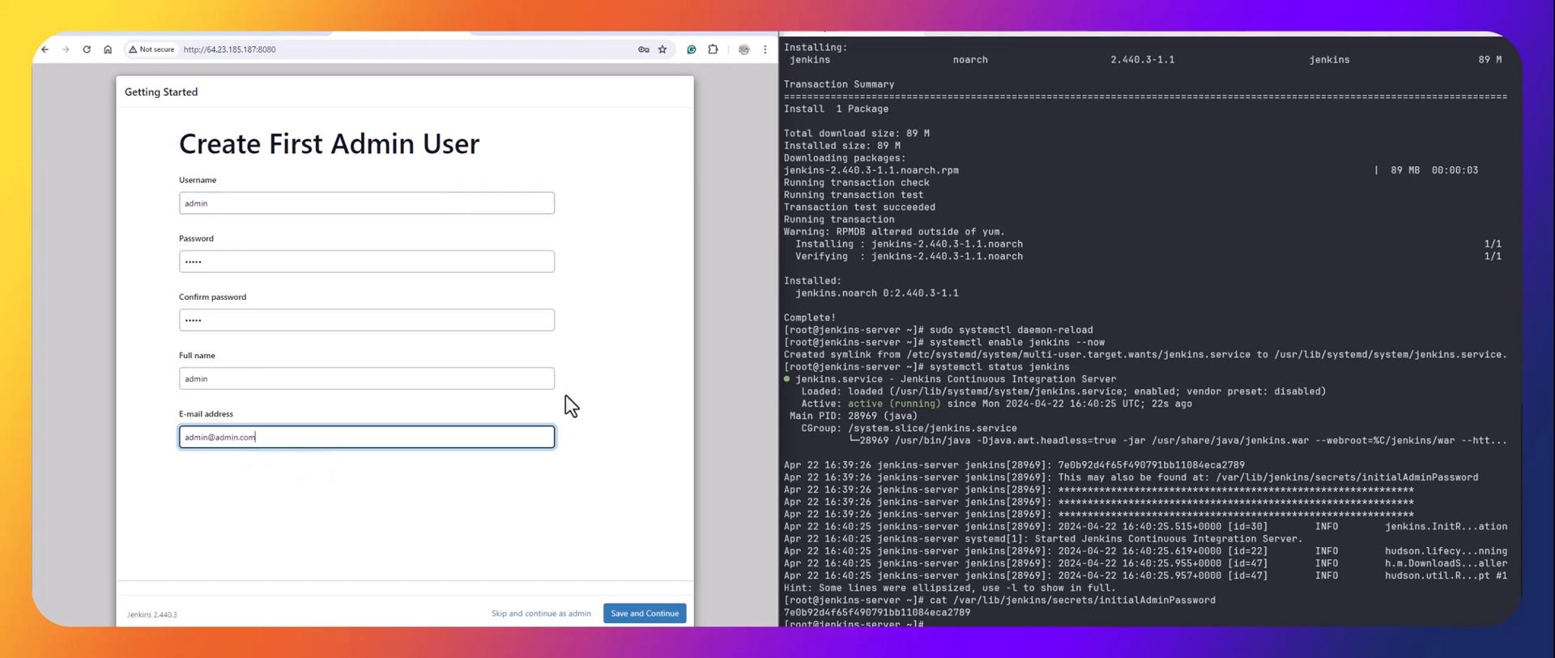
click(645, 615)
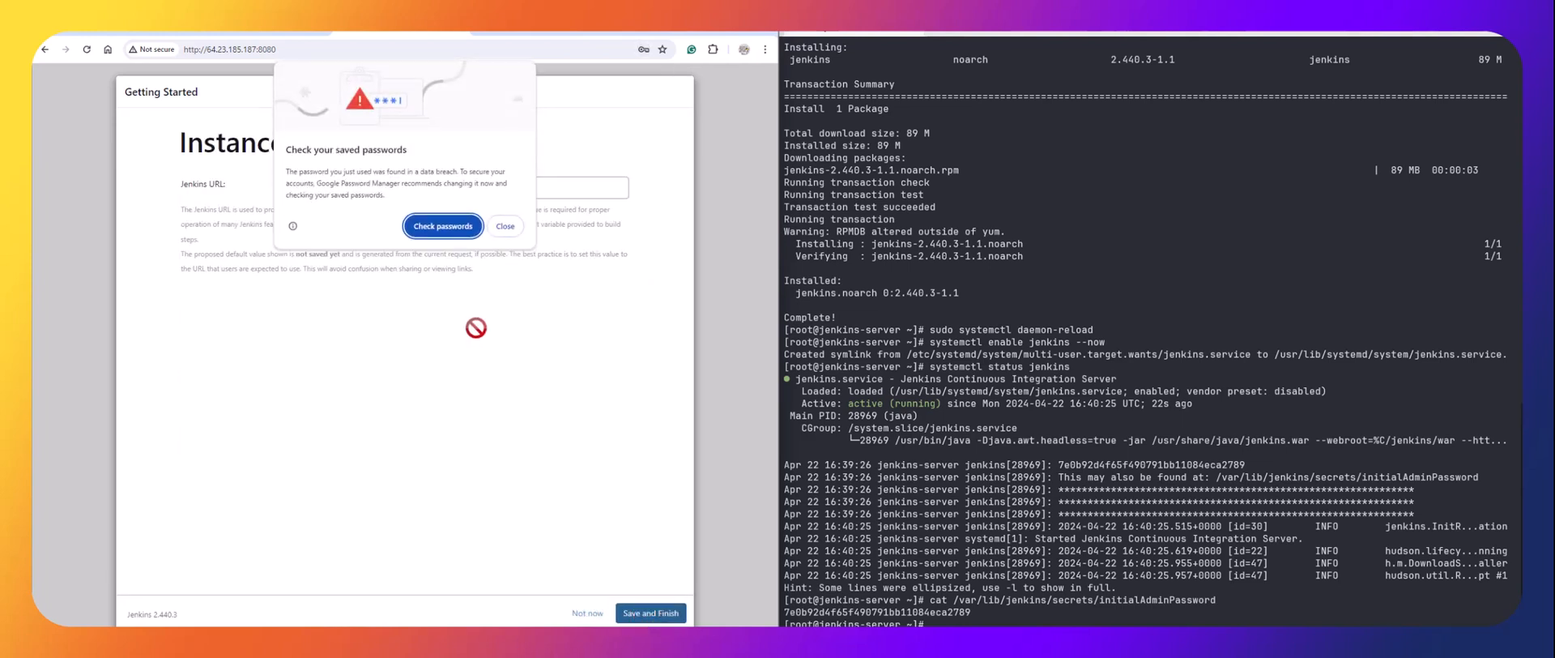
Handle the browser password prompts, keep the suggested Jenkins URL and start using Jenkins.
click(504, 229)
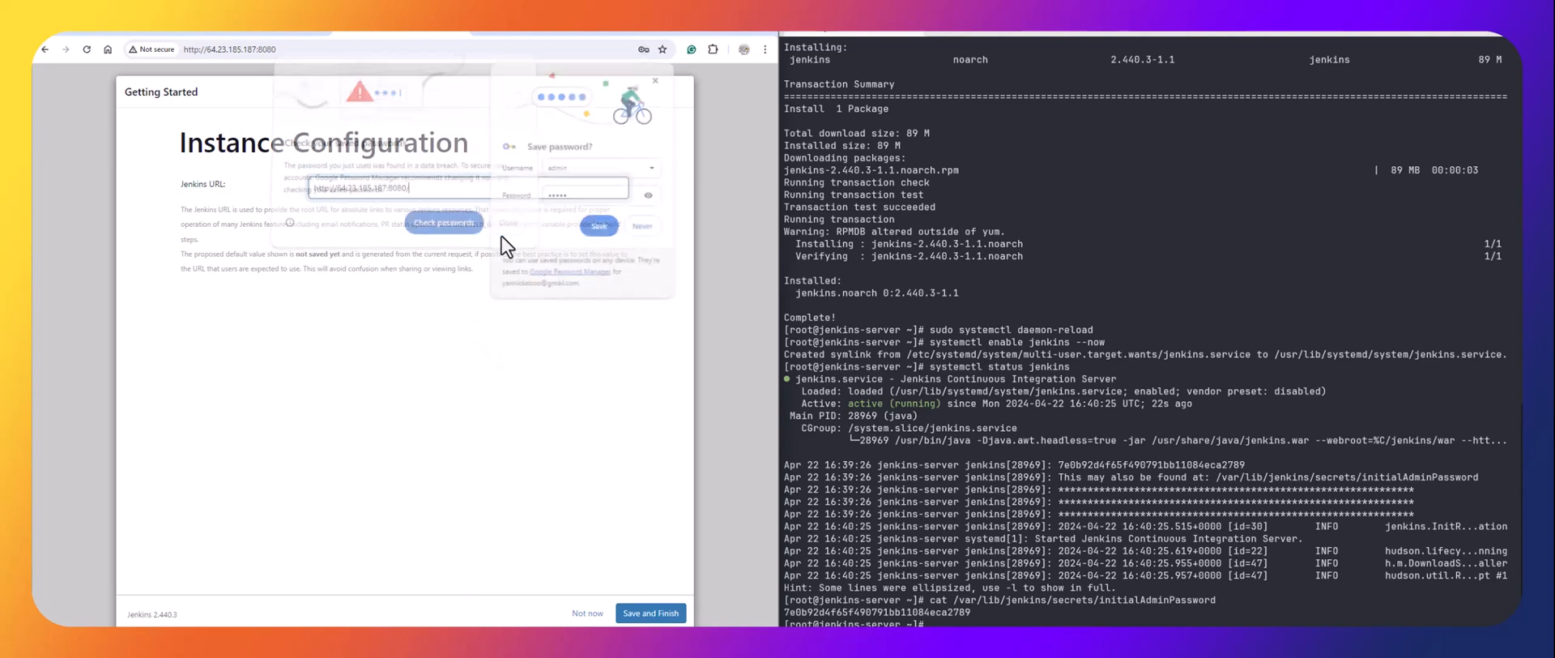
click(599, 227)
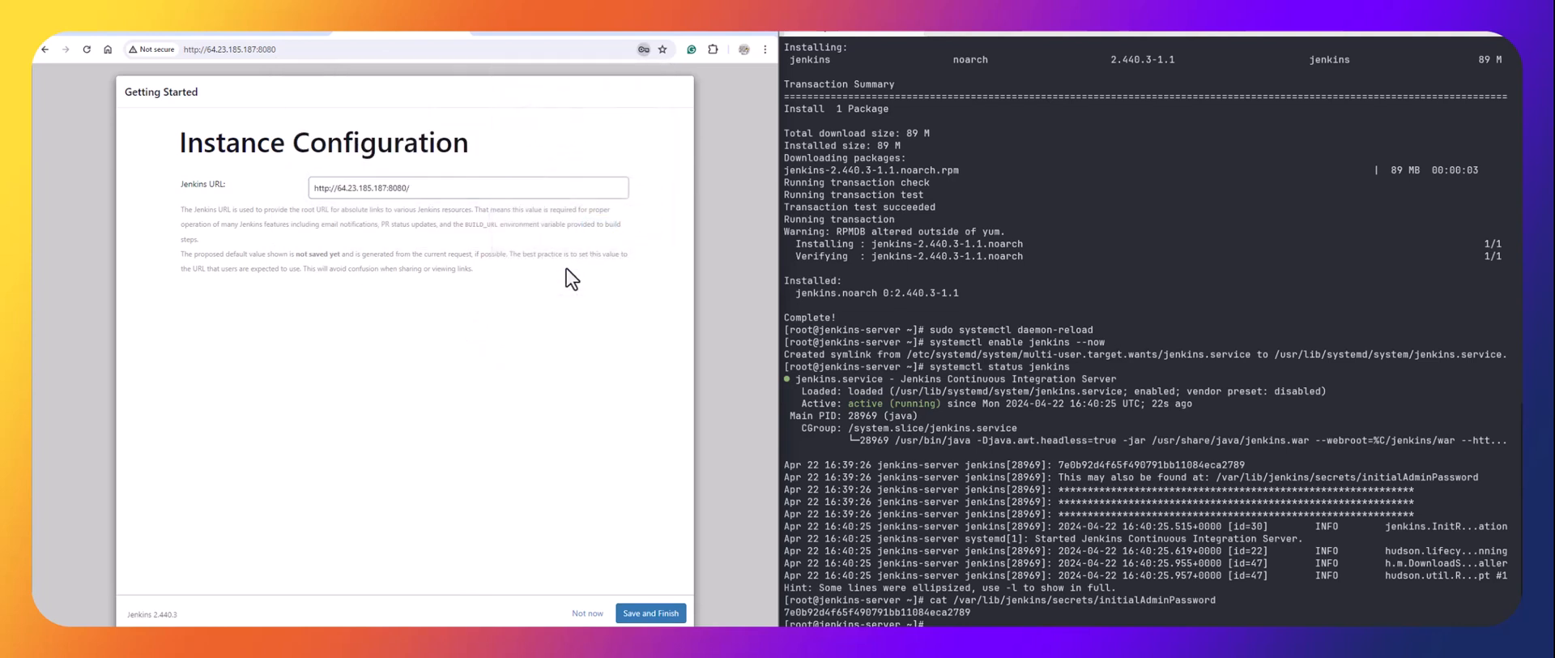
click(639, 616)
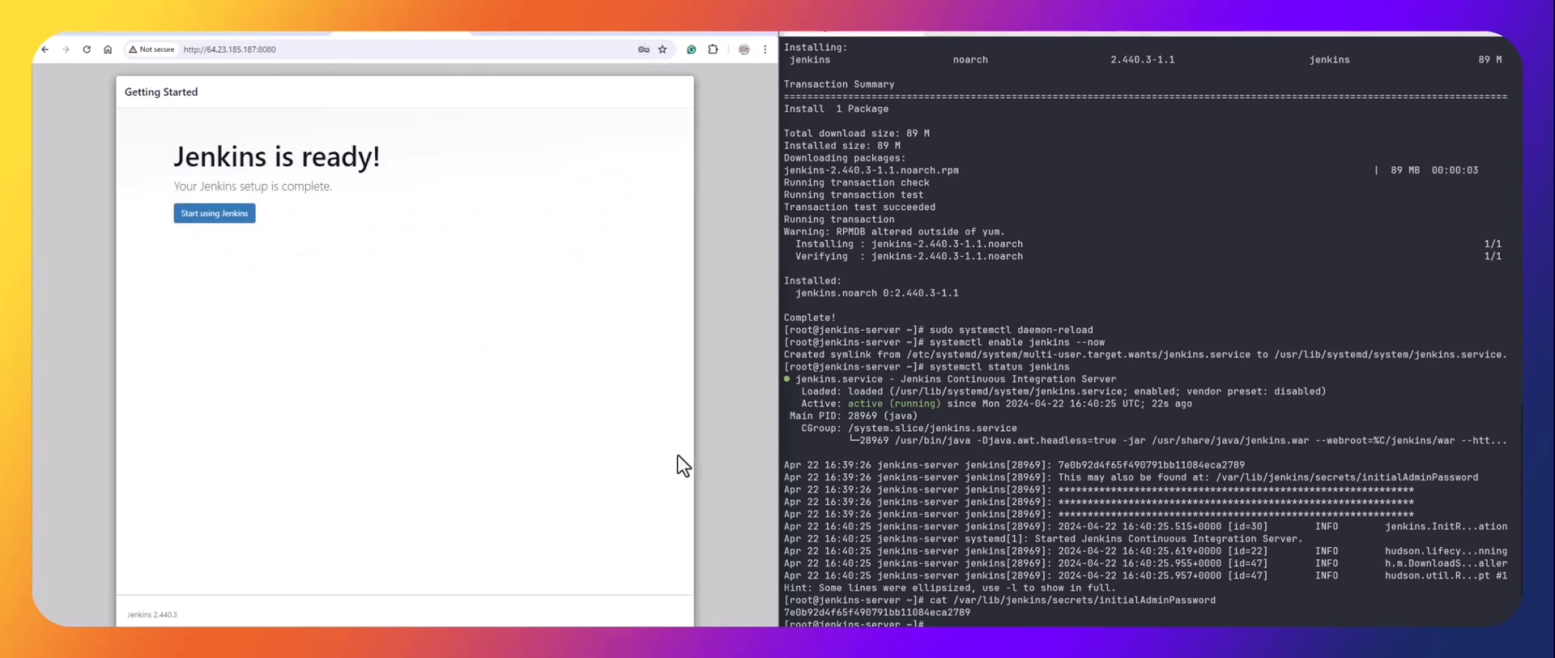
click(209, 214)
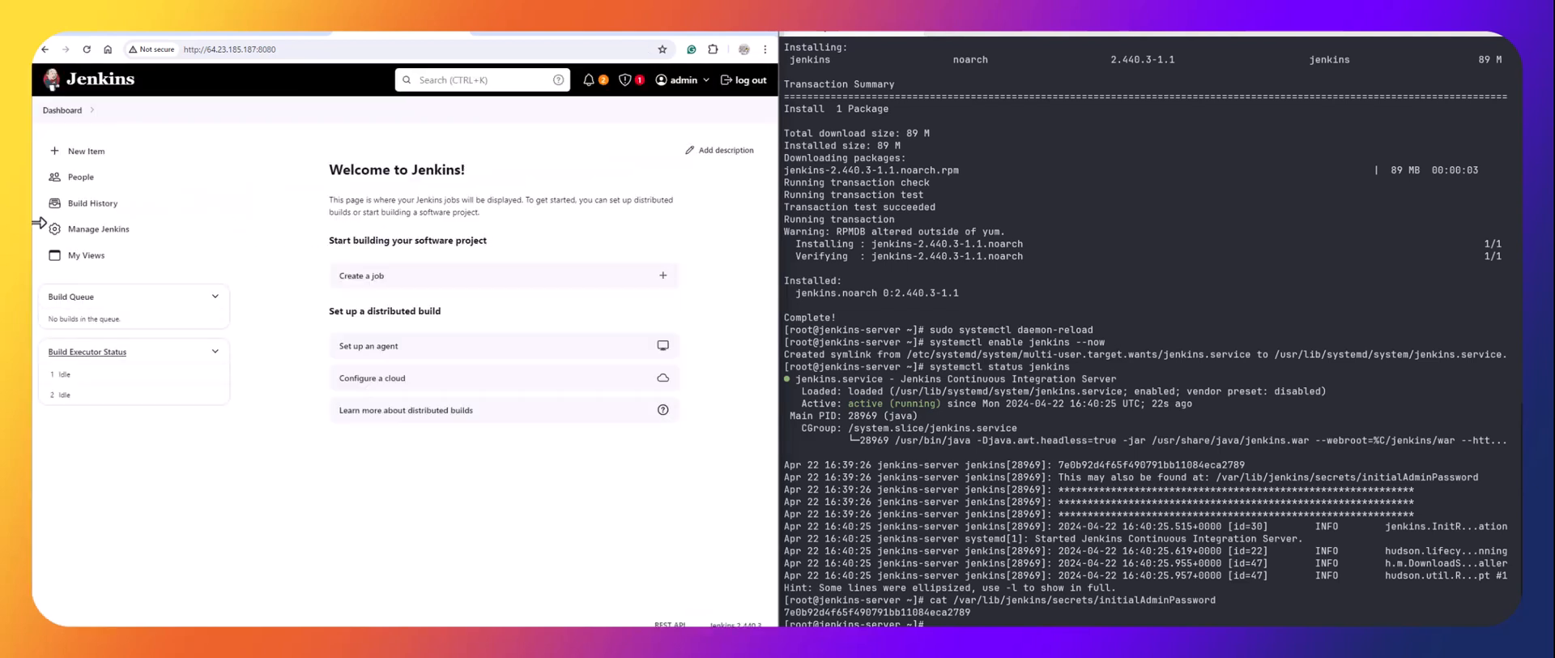
Create a new Pipeline item named test1.
click(94, 158)
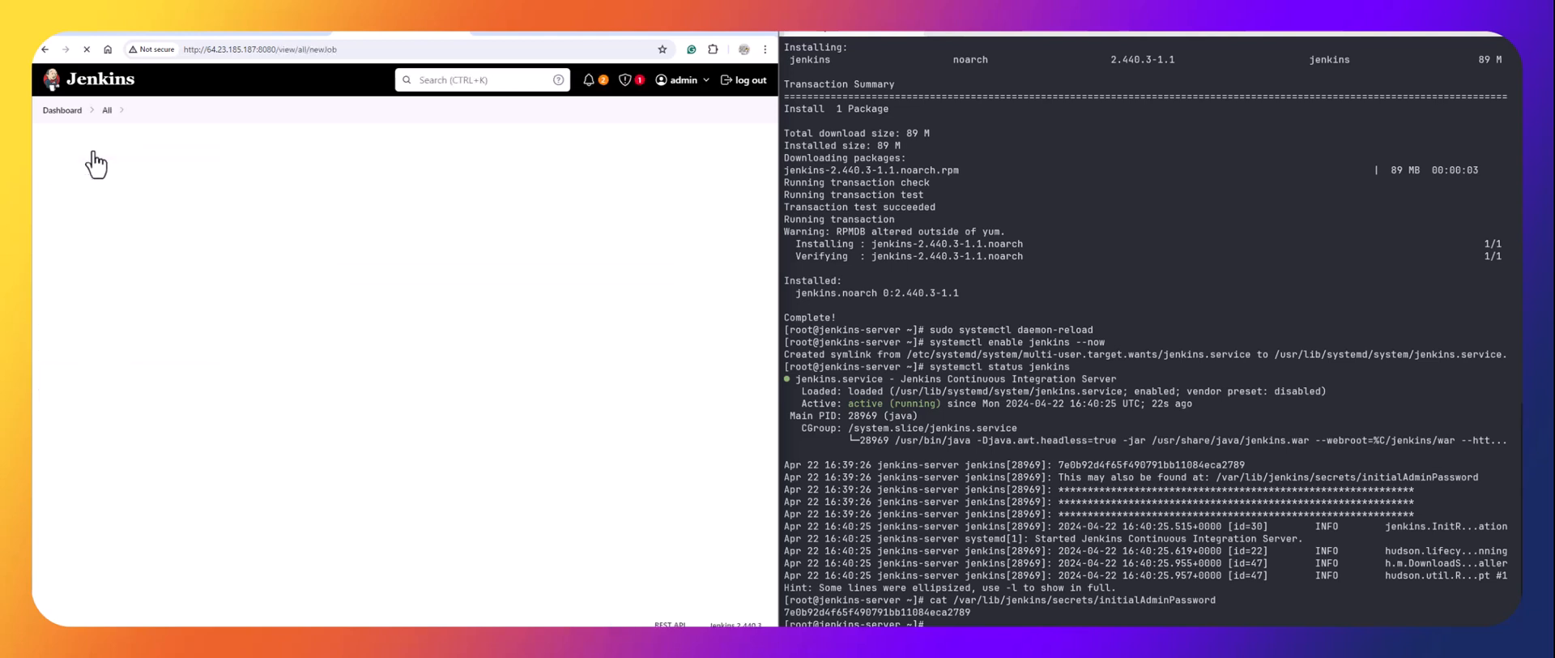
click(268, 201)
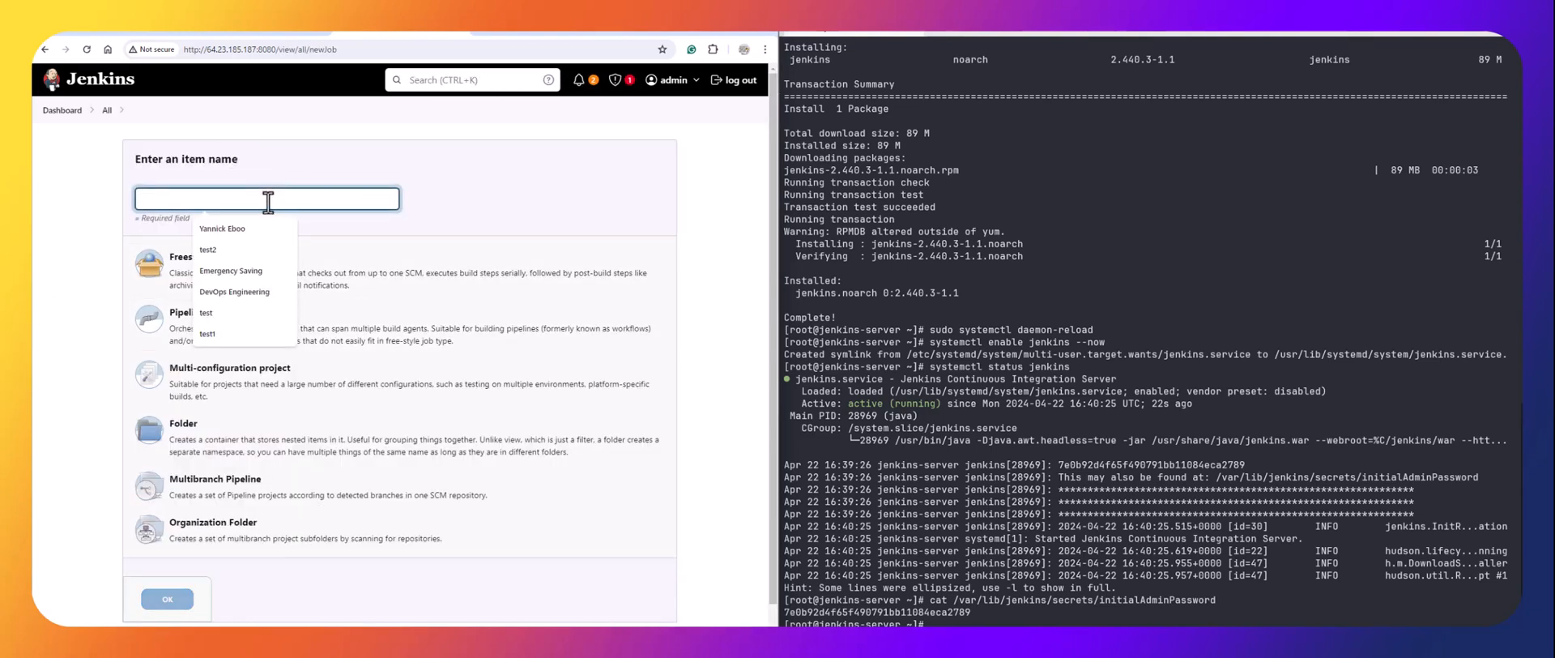
text(test1)
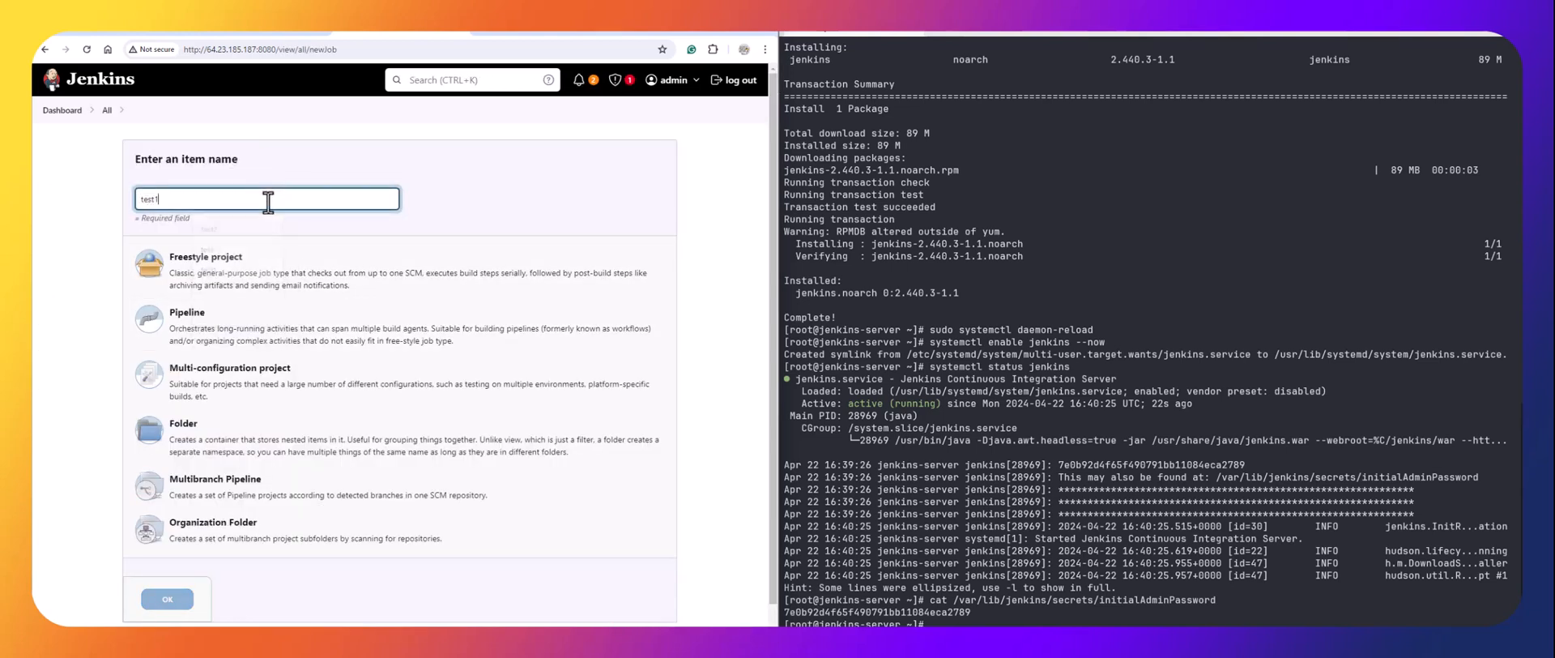
click(208, 328)
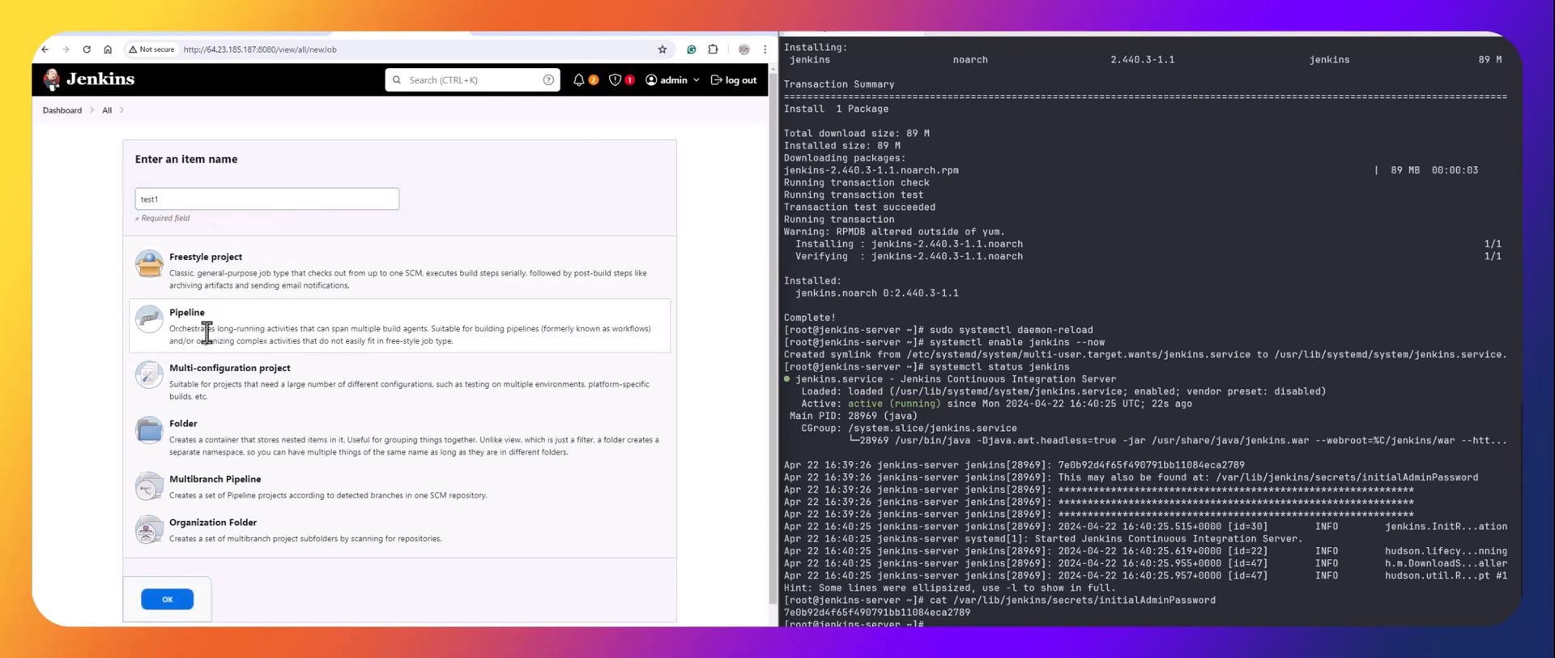
click(164, 600)
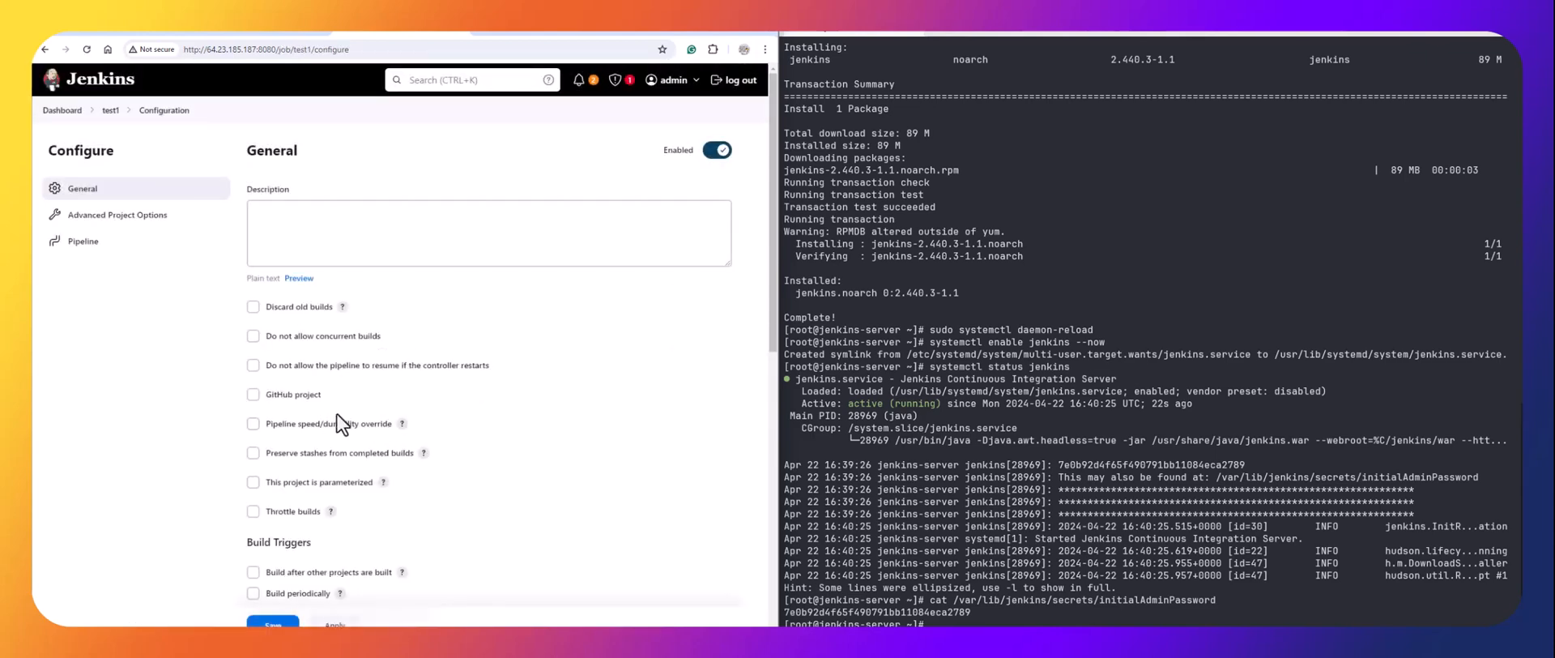
Scroll to the Pipeline section of test1's configuration and open the Definition dropdown.
scroll(303, 387, down, 5)
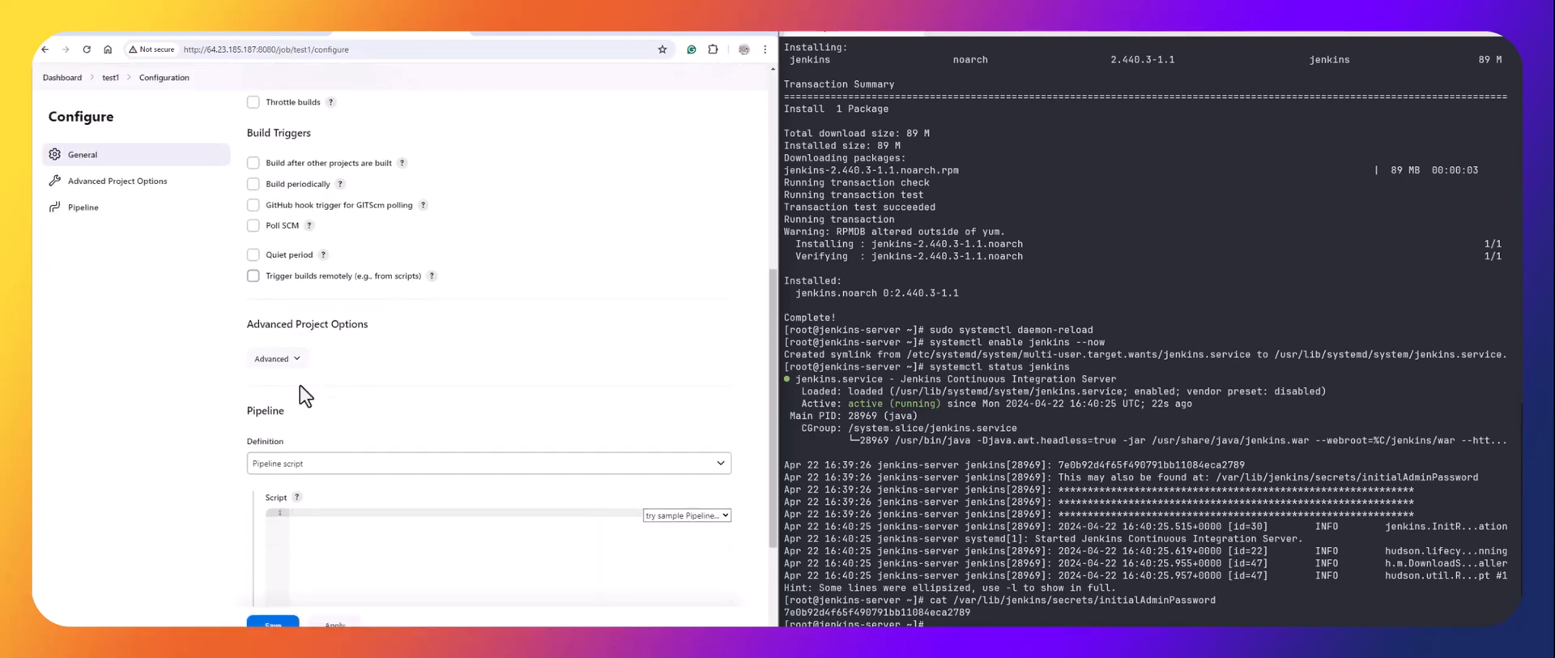
scroll(342, 330, up, 5)
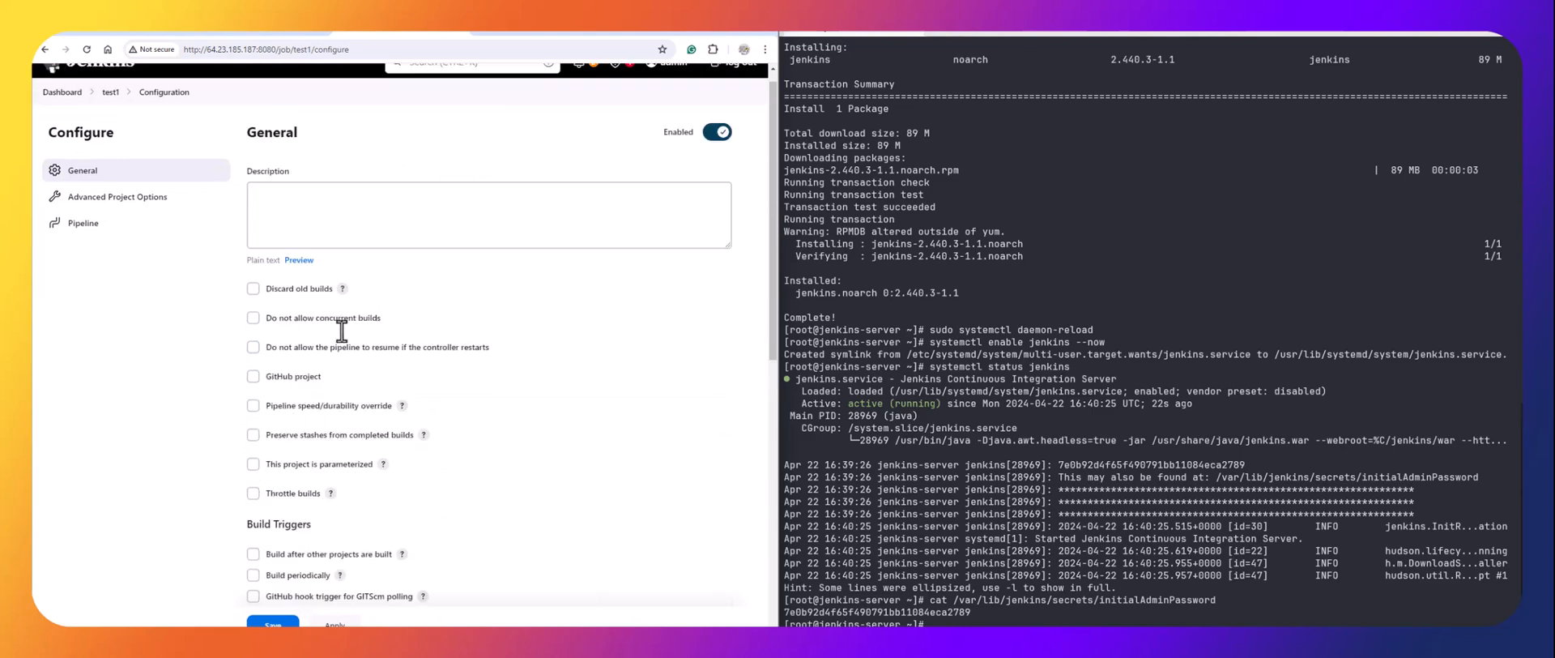
scroll(301, 346, down, 3)
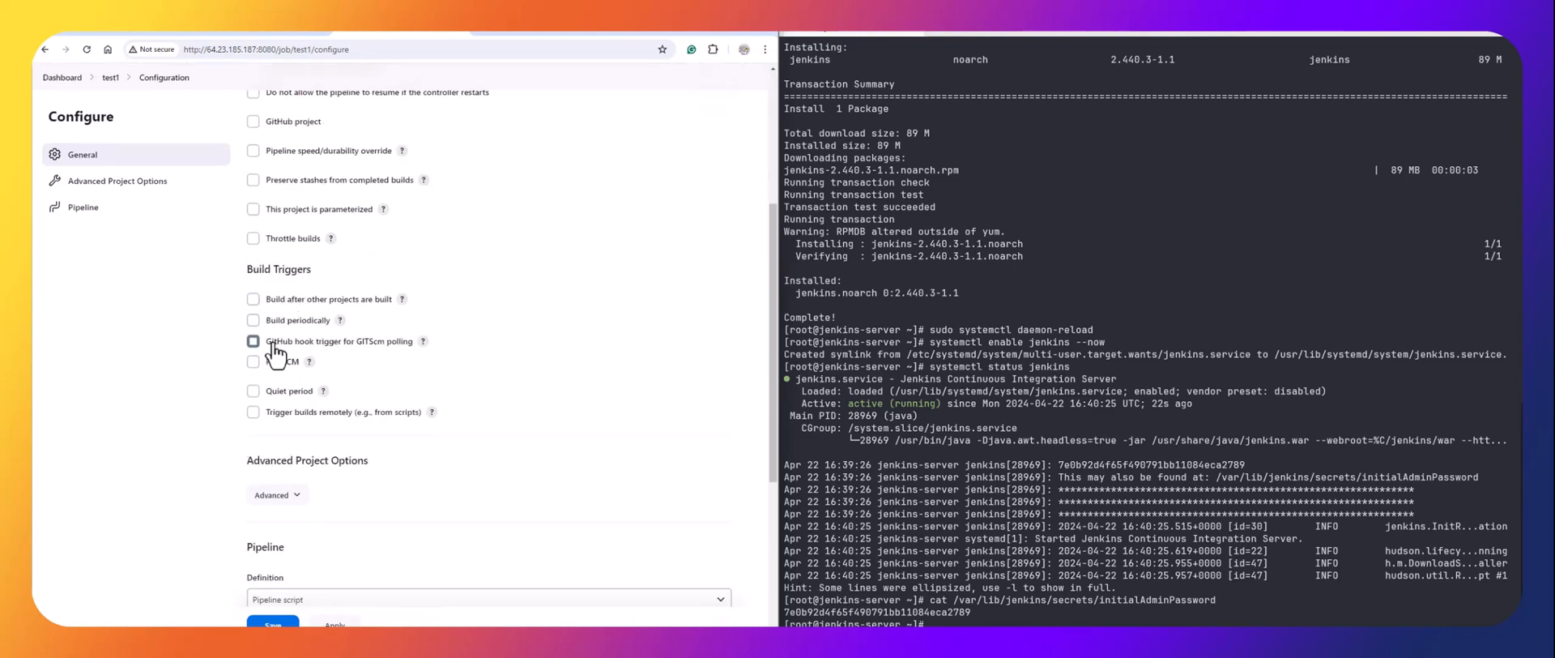
scroll(361, 381, down, 3)
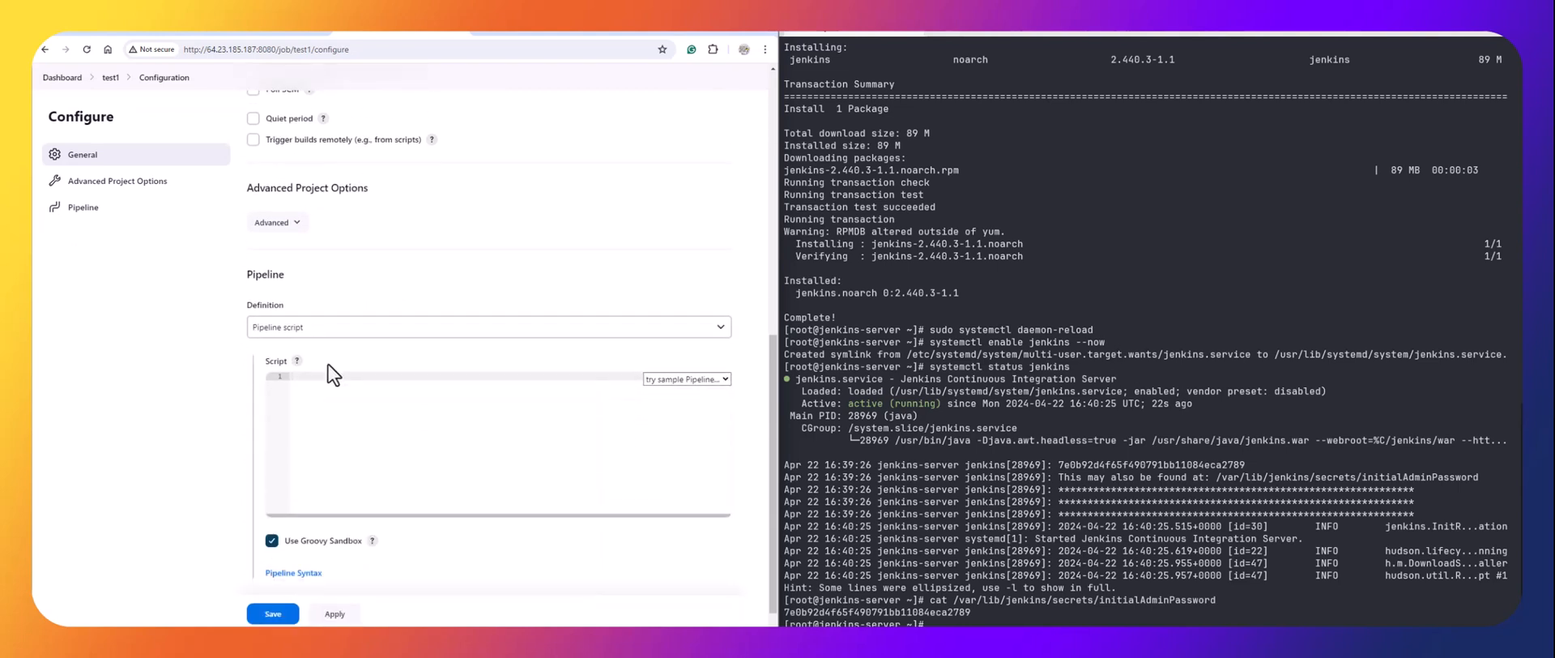
click(313, 326)
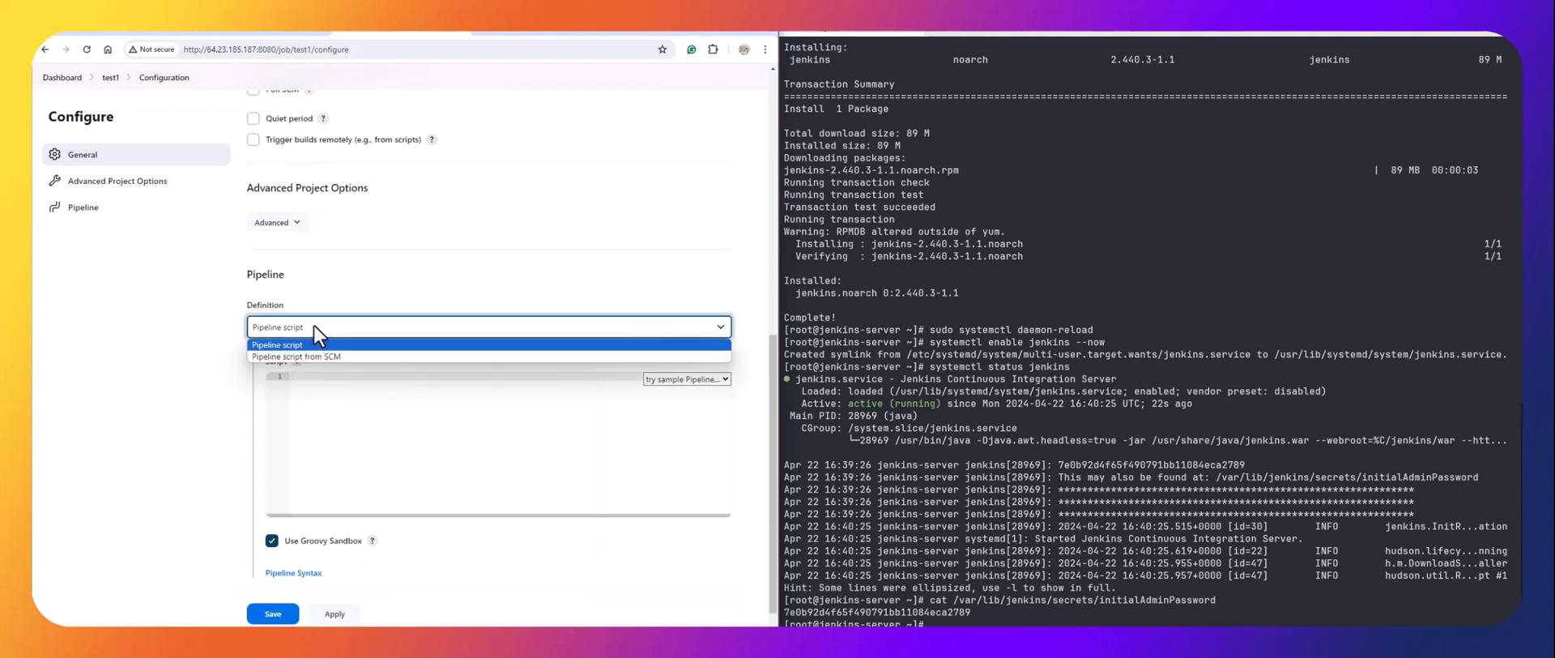
click(262, 276)
click(303, 323)
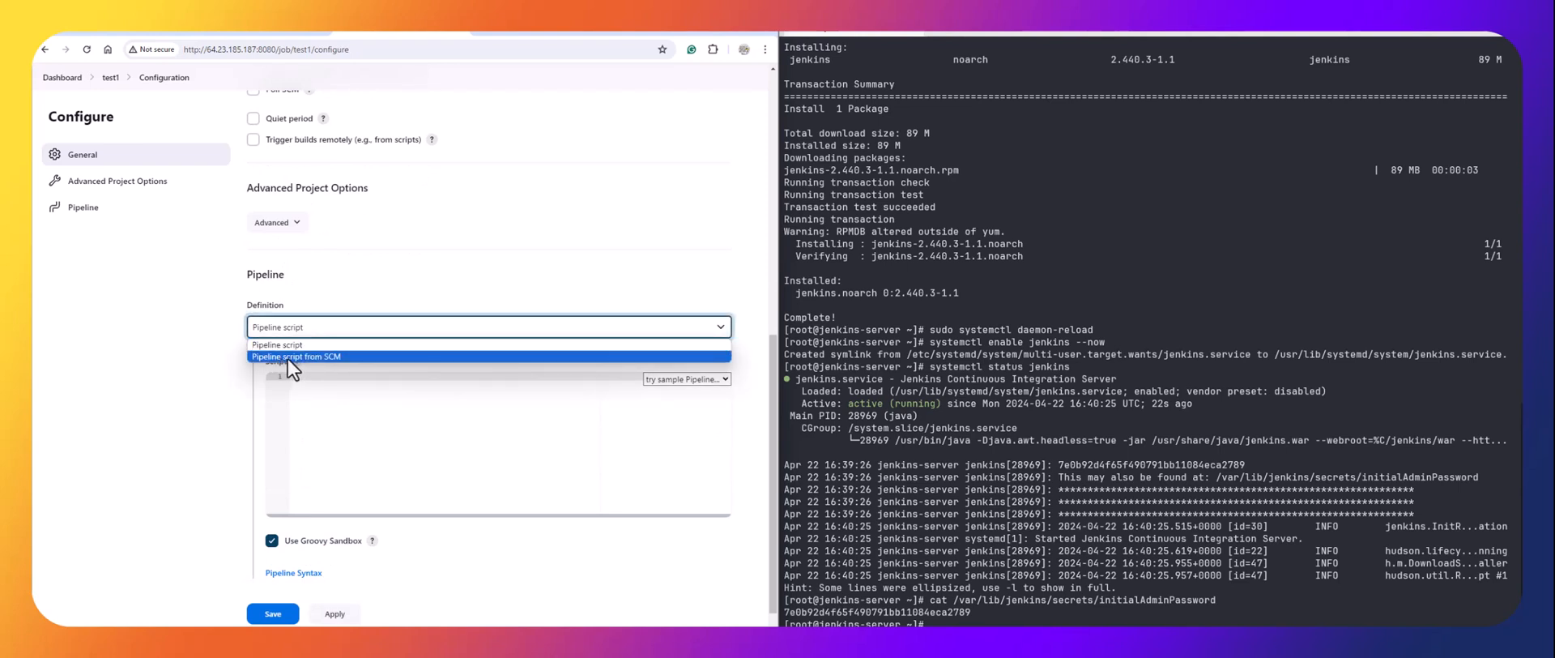
Set the Definition to 'Pipeline script from SCM' and choose Git as SCM.
click(311, 357)
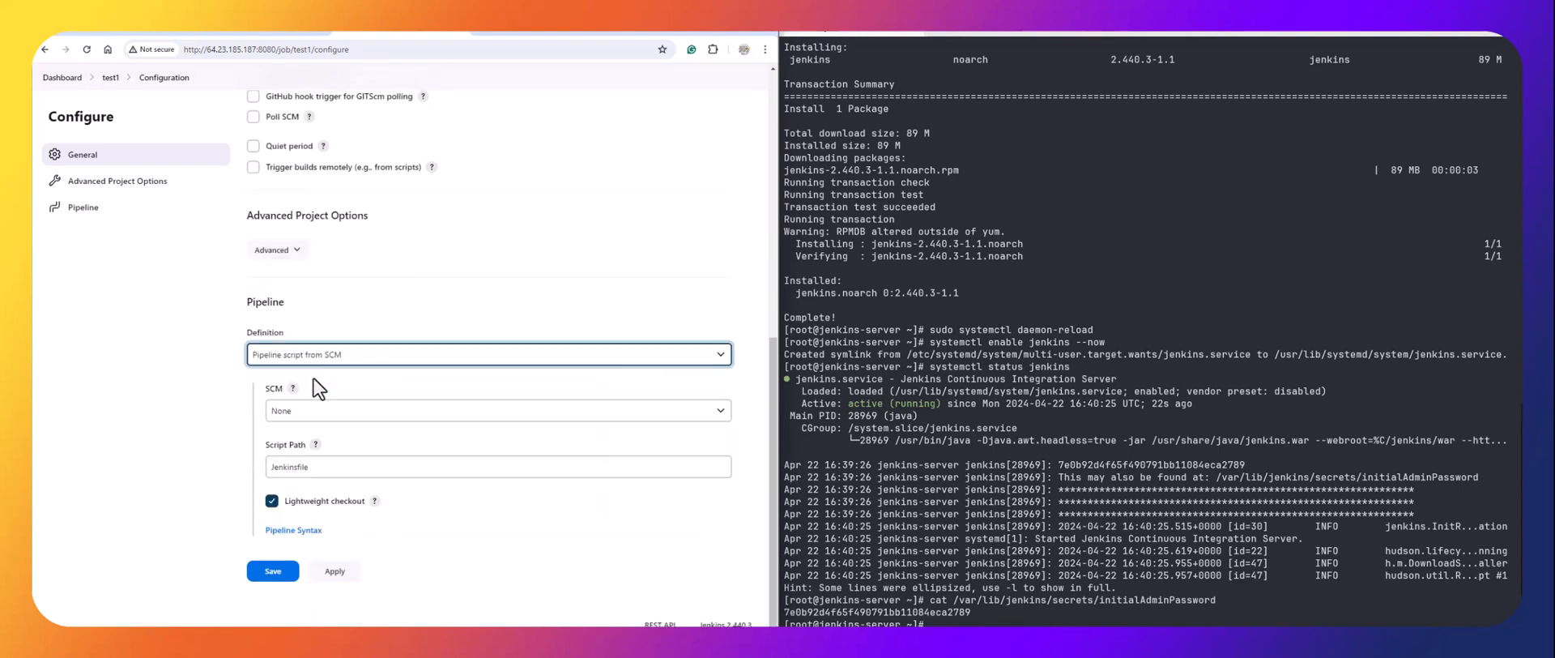
click(324, 405)
click(314, 437)
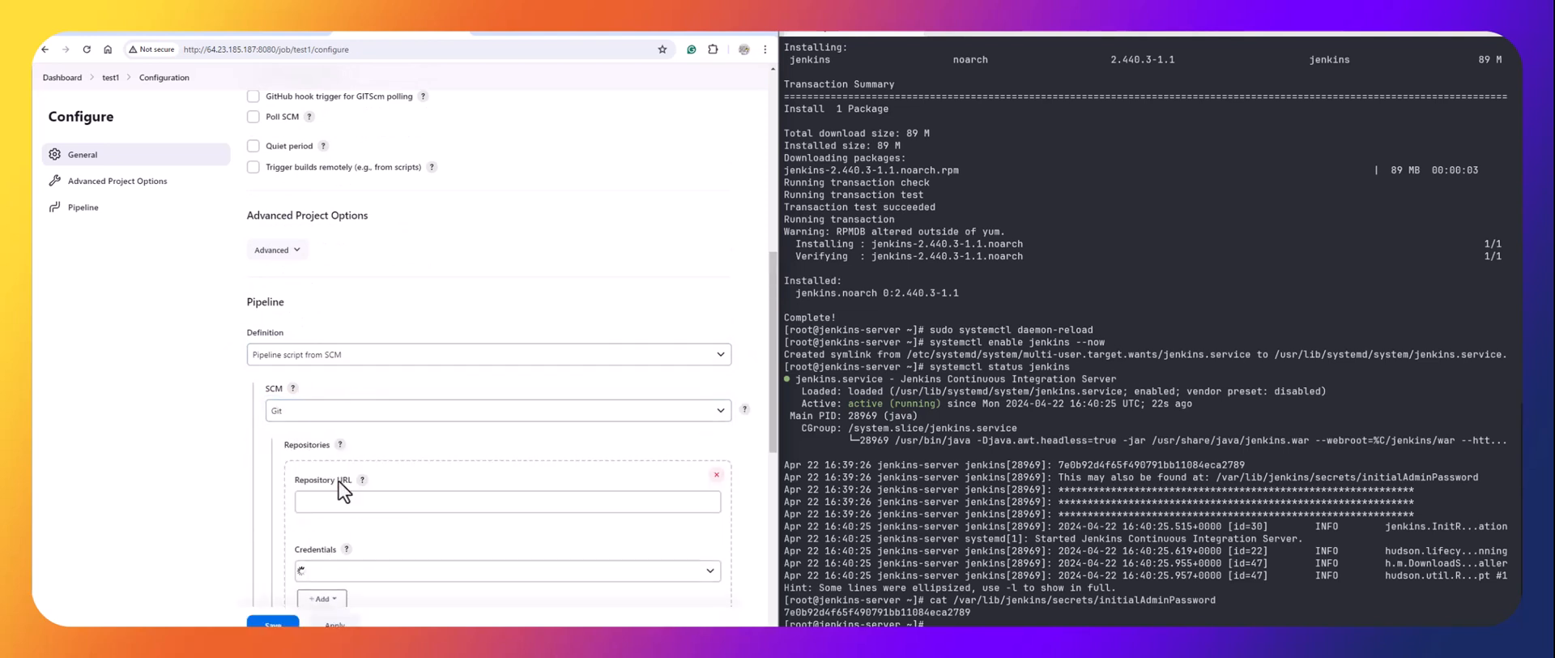
scroll(342, 476, down, 3)
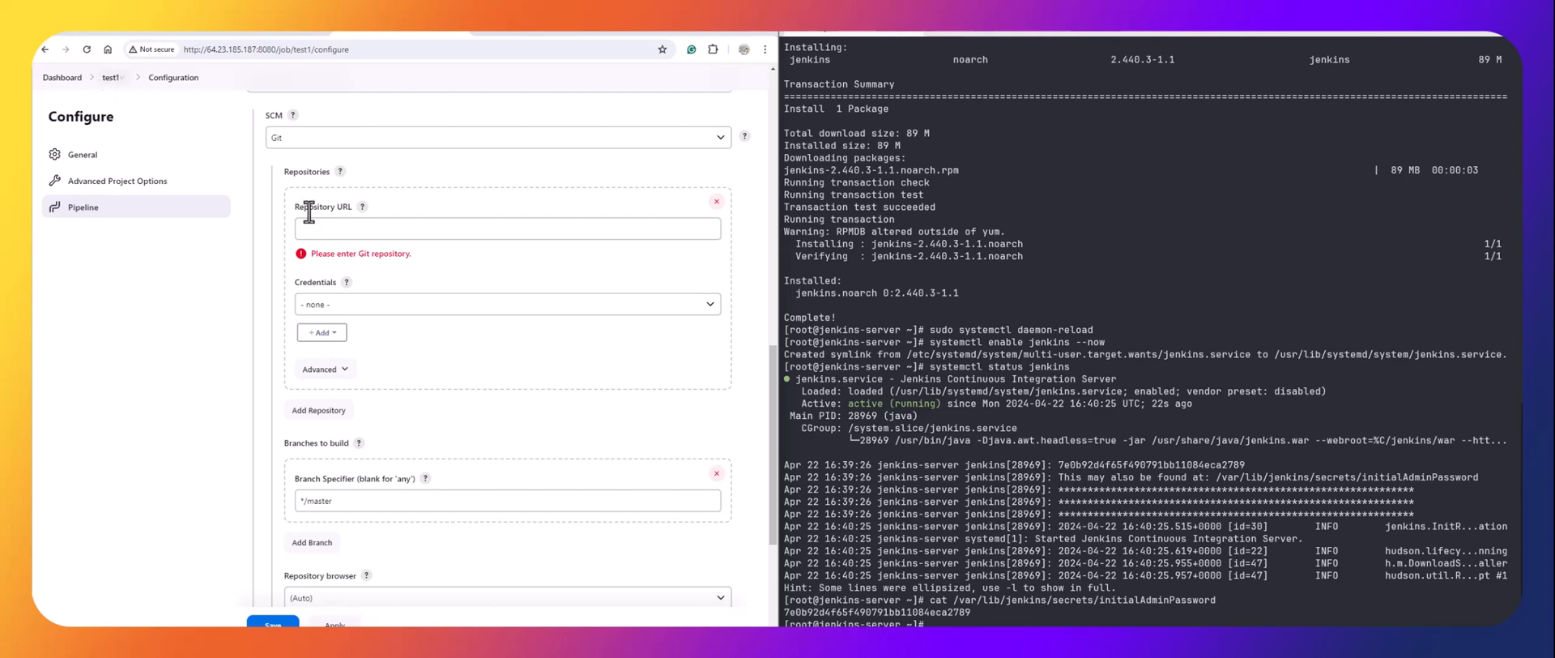
scroll(409, 214, up, 15)
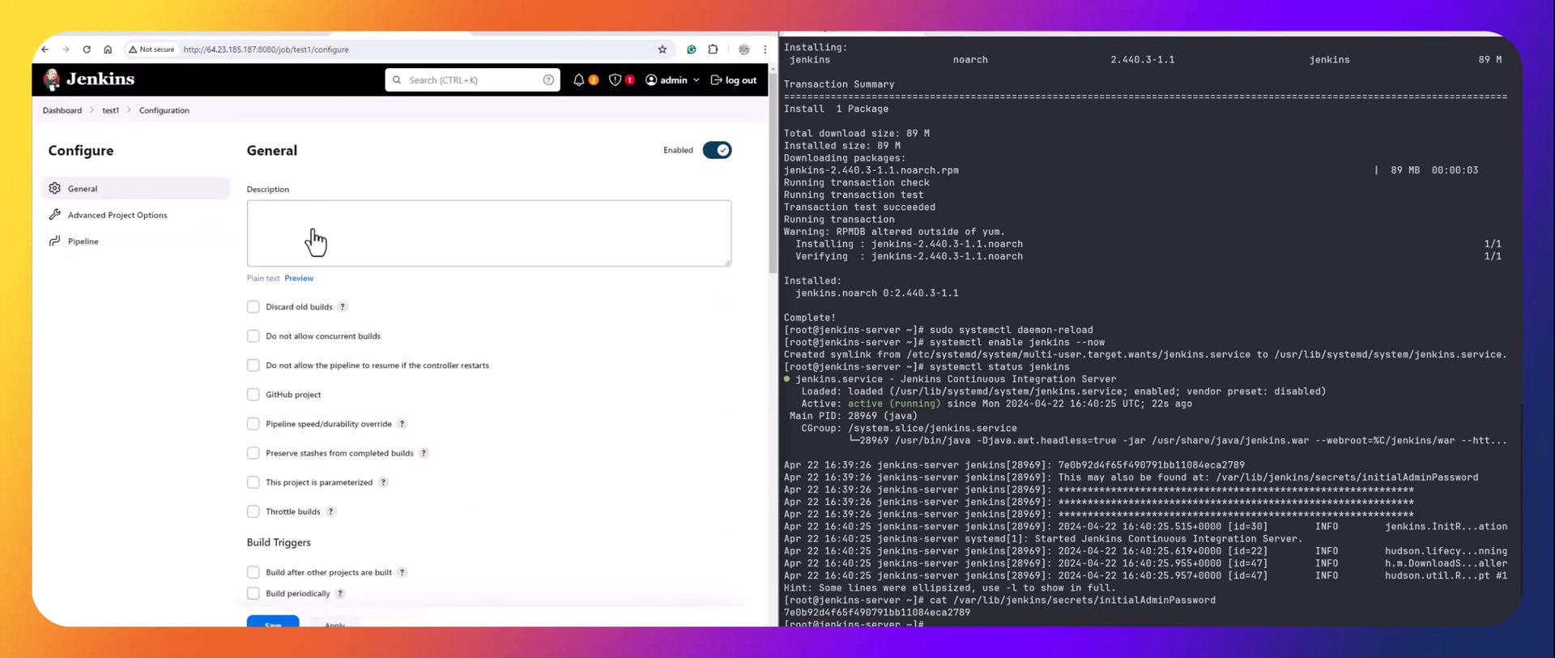
Discard the unsaved changes and reopen test1's configuration at the Pipeline definition.
click(111, 111)
click(463, 132)
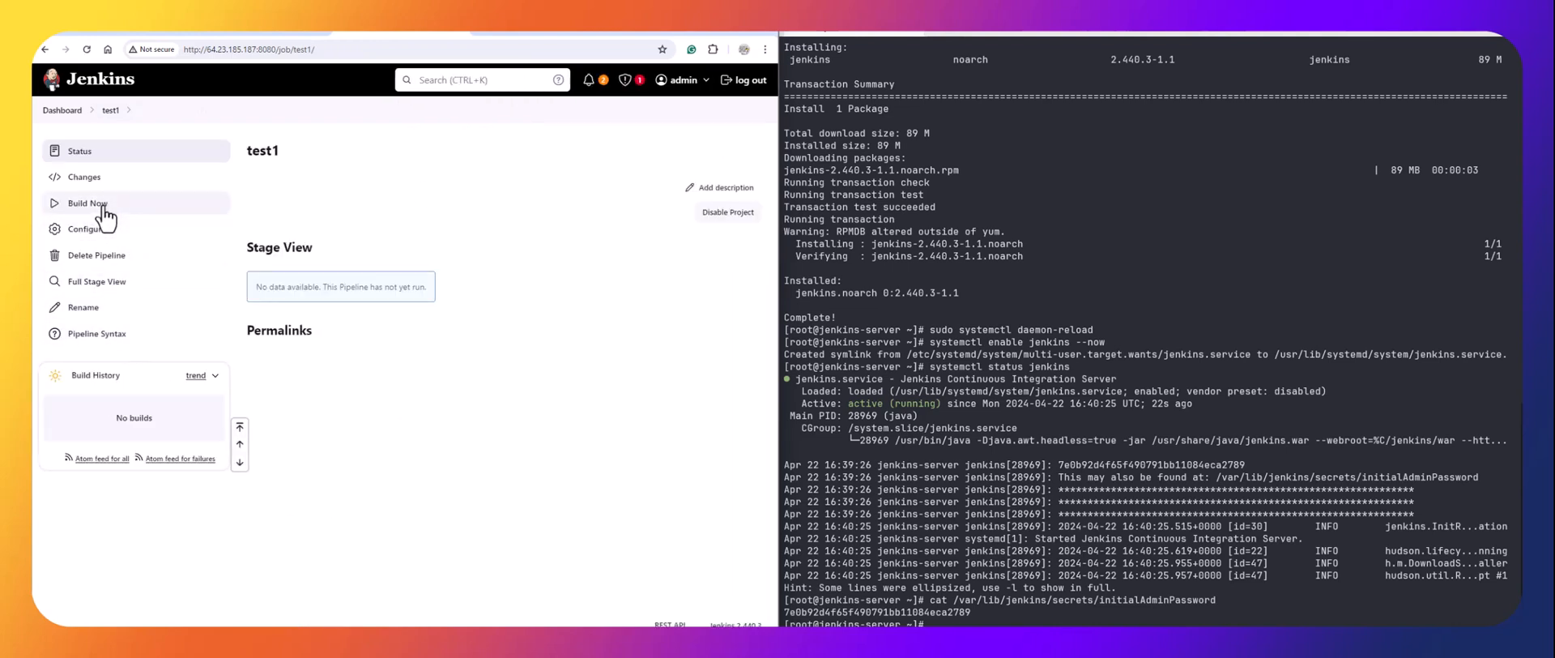
click(95, 232)
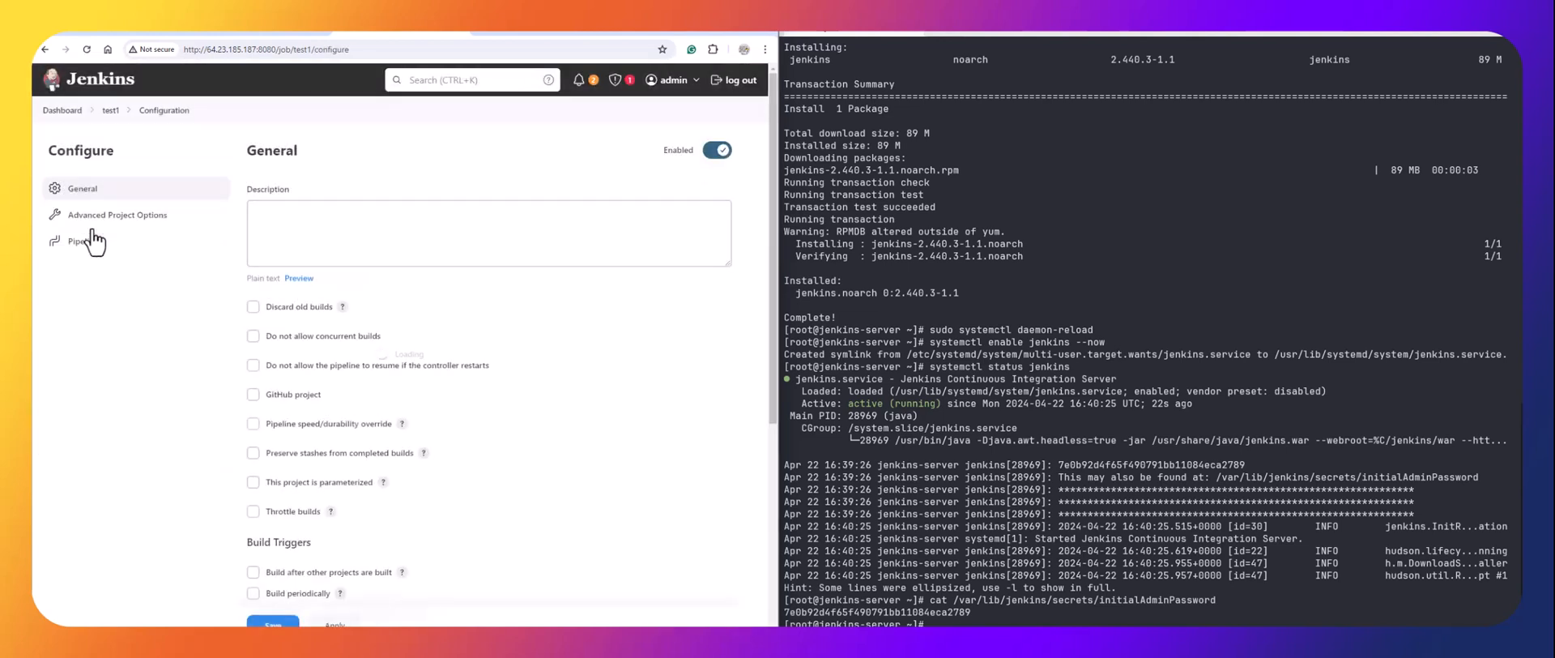
scroll(216, 346, down, 5)
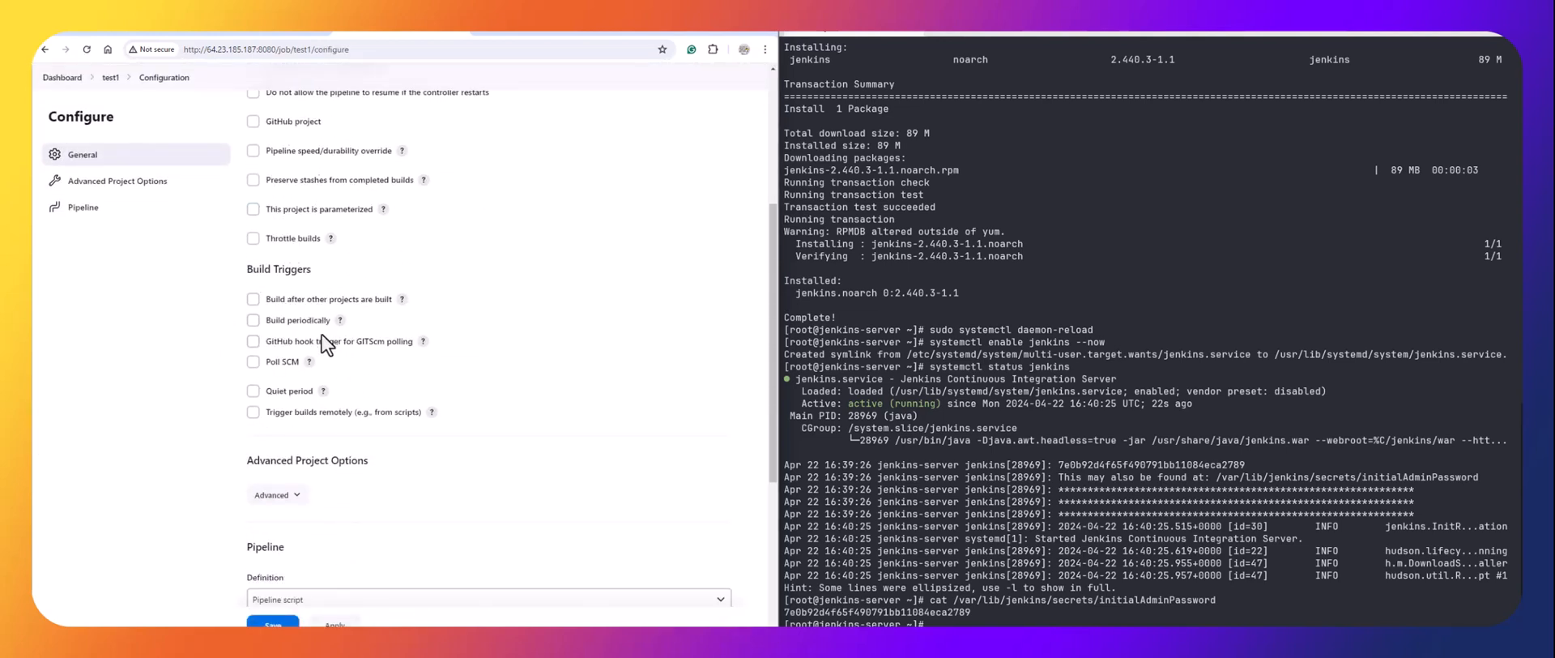
scroll(316, 328, down, 2)
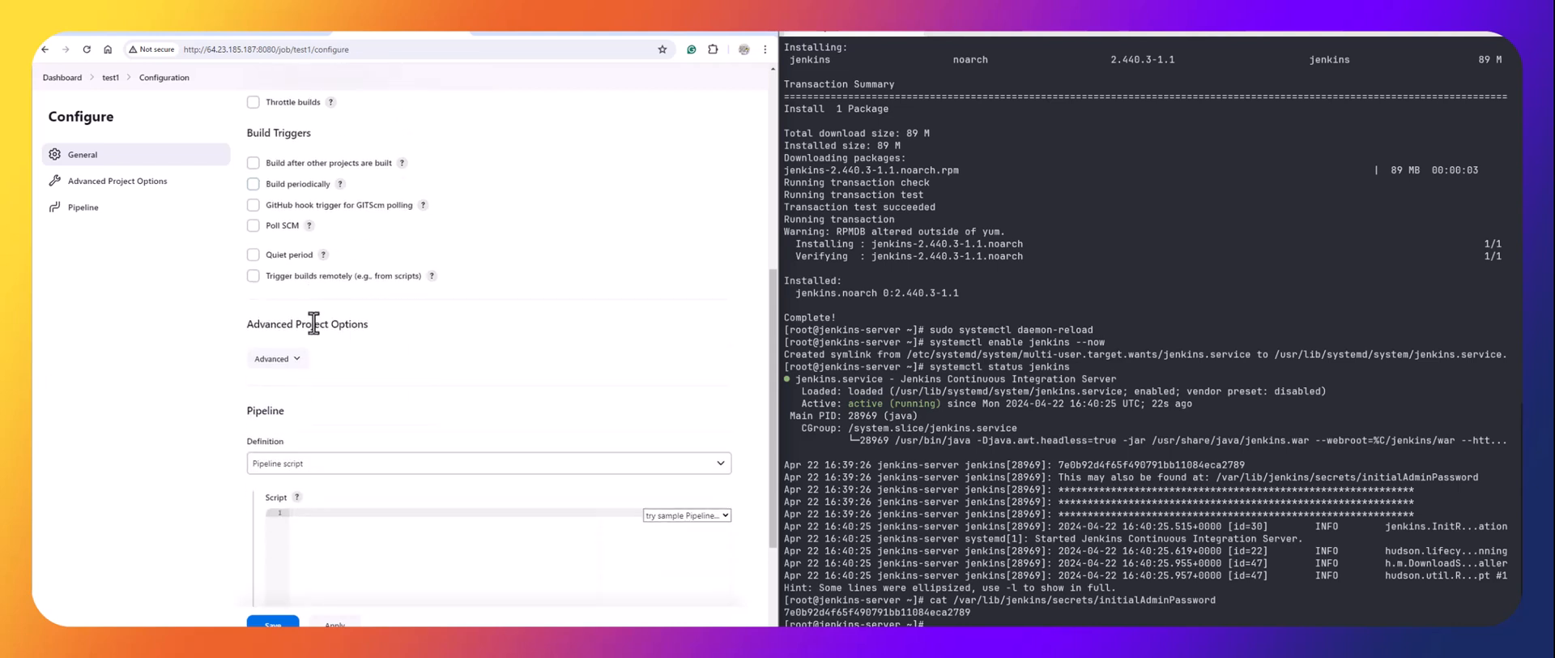
click(322, 464)
click(326, 379)
Fill the pipeline script with the Hello World sample and apply the configuration.
click(680, 515)
scroll(552, 470, down, 2)
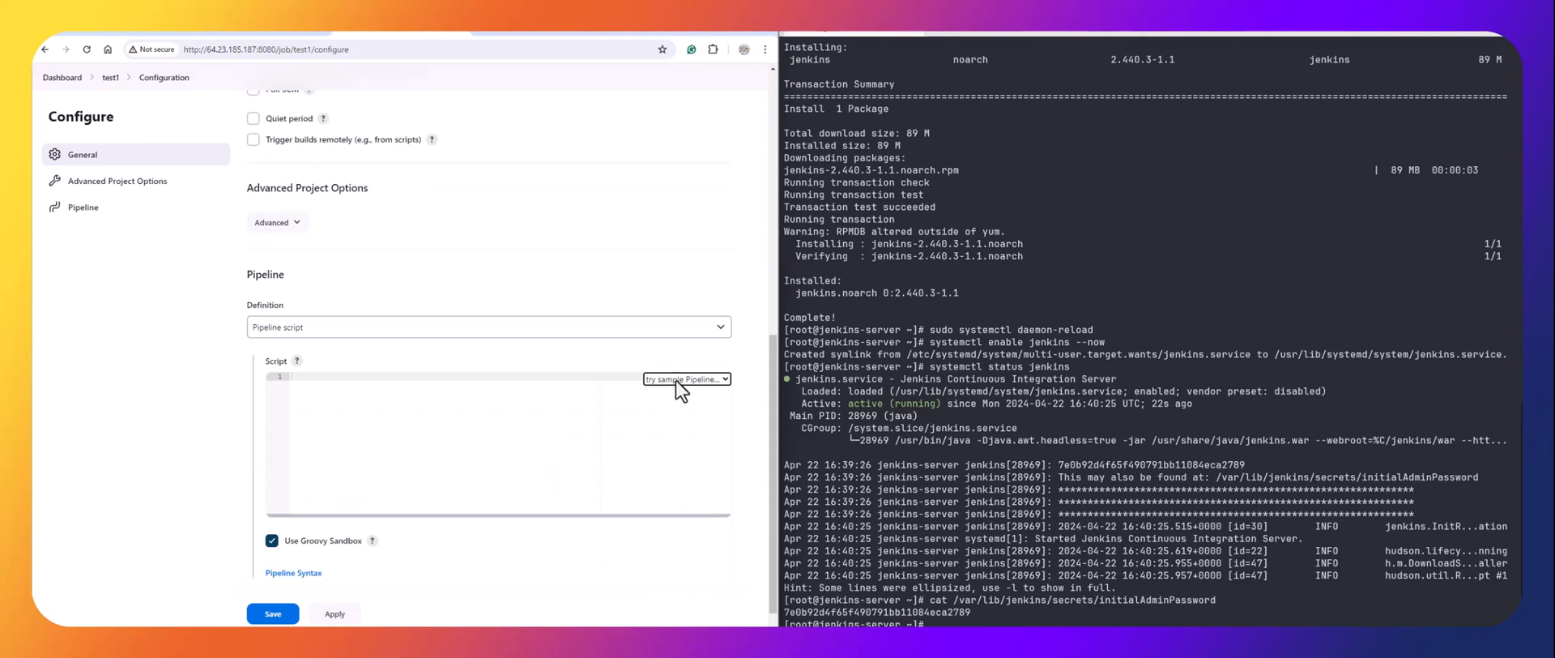
click(676, 380)
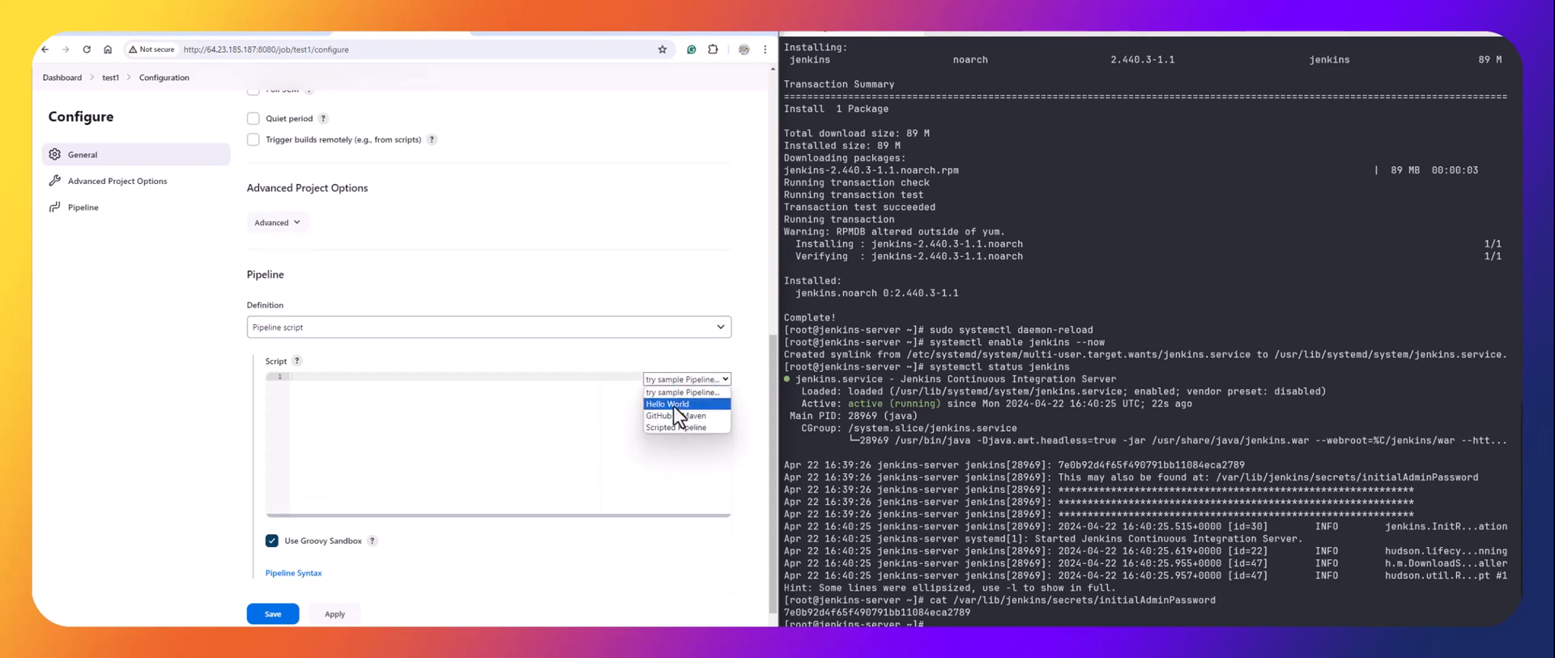
click(673, 404)
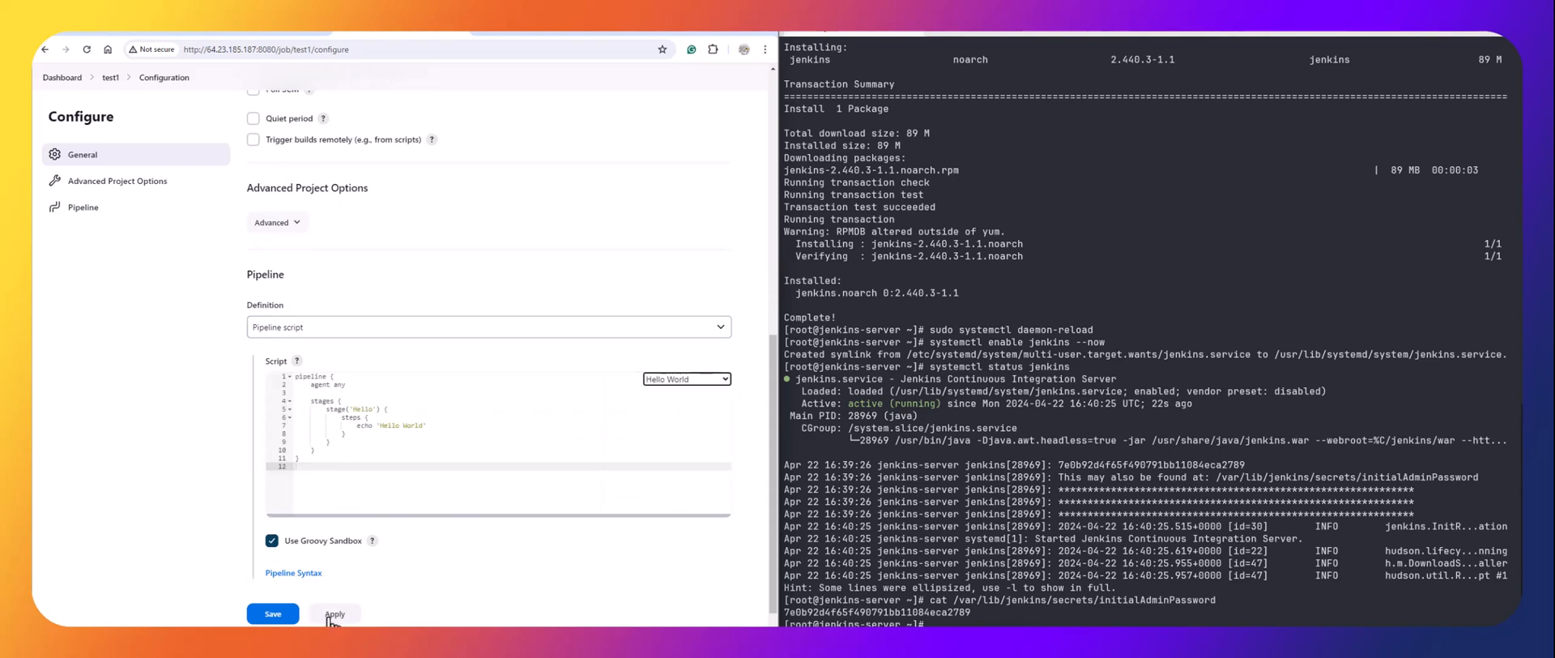
click(332, 617)
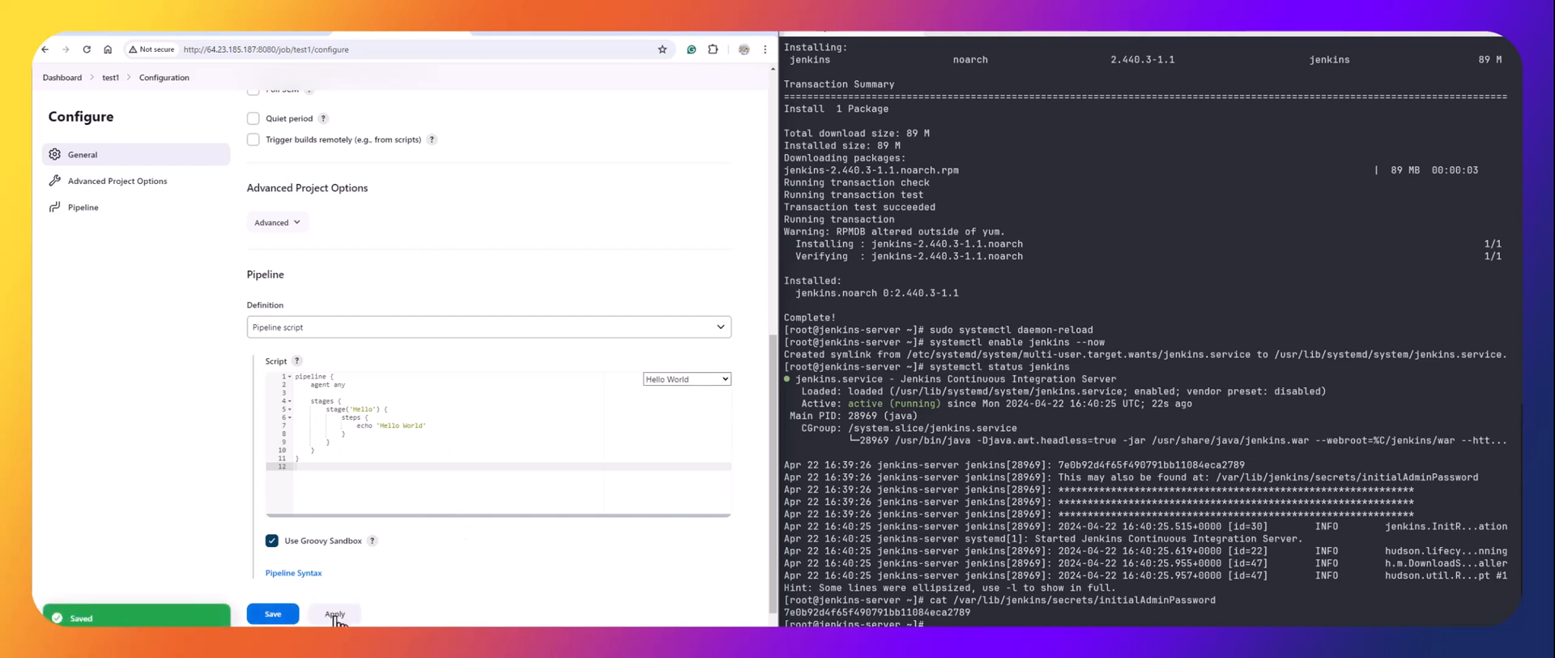
Save test1, run build #1 and view its console output.
click(273, 613)
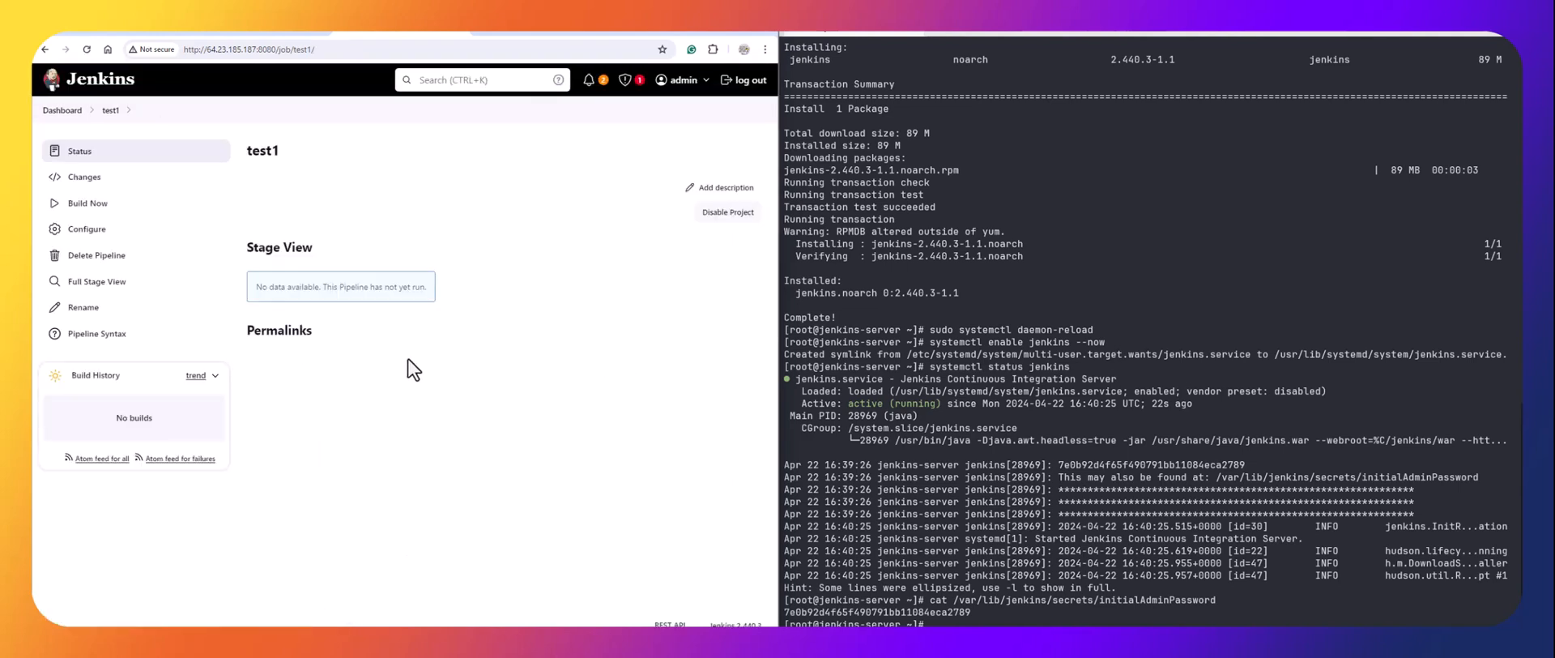
click(92, 209)
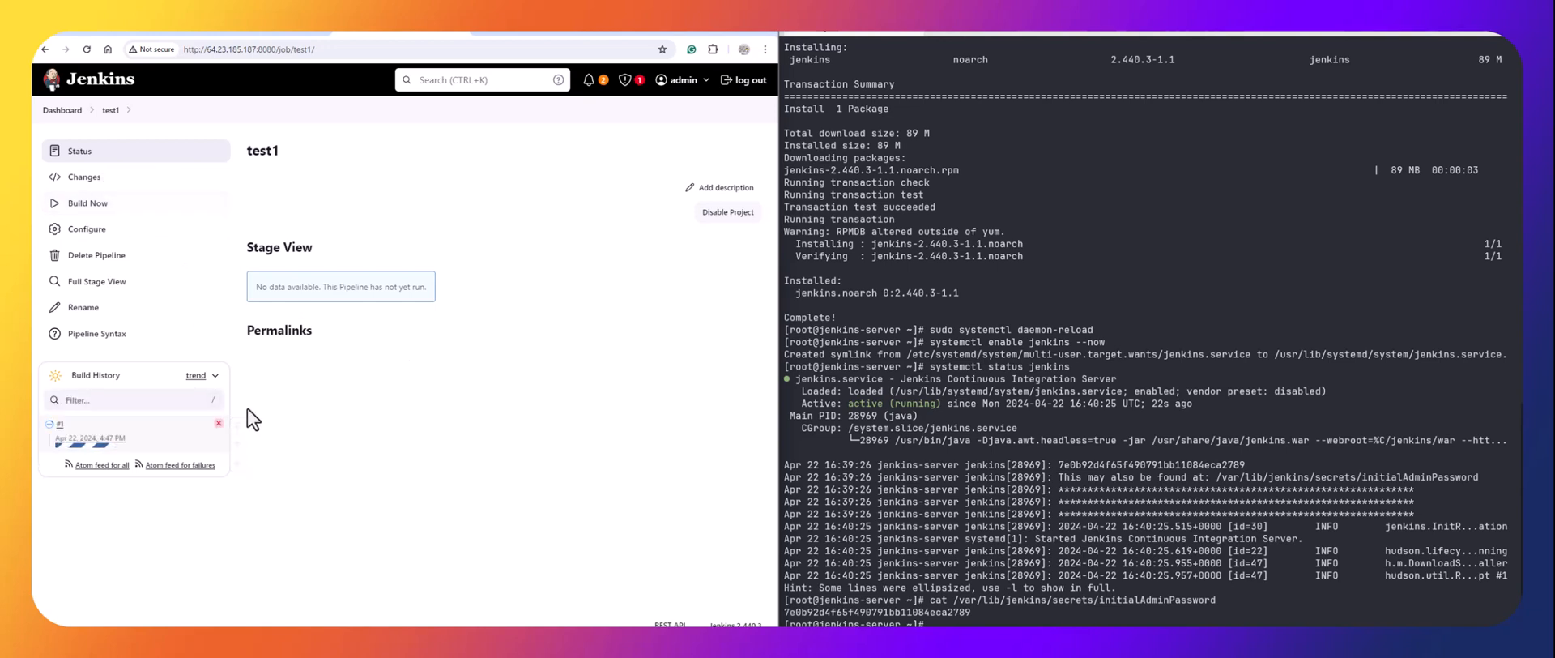
click(71, 425)
click(107, 465)
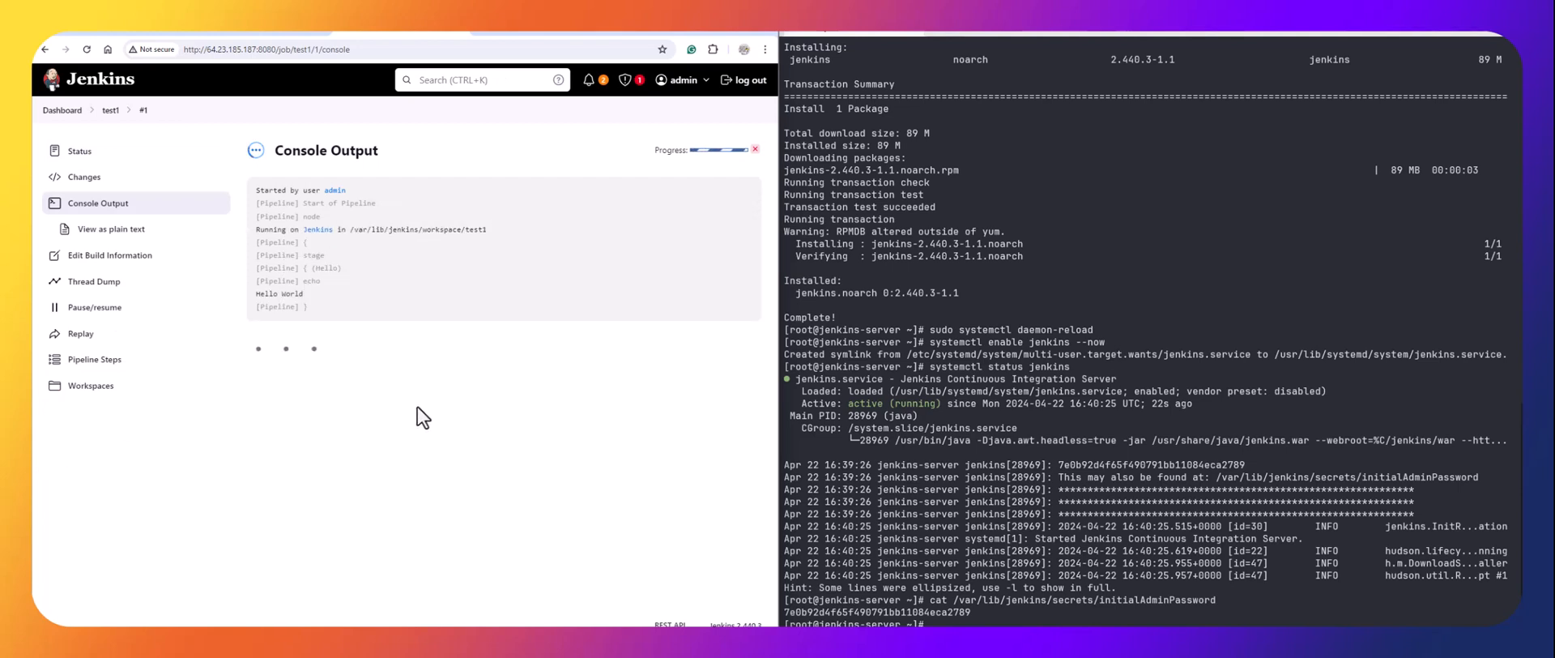
Return to the test1 job page, then switch to the AWS cost report tab.
click(111, 110)
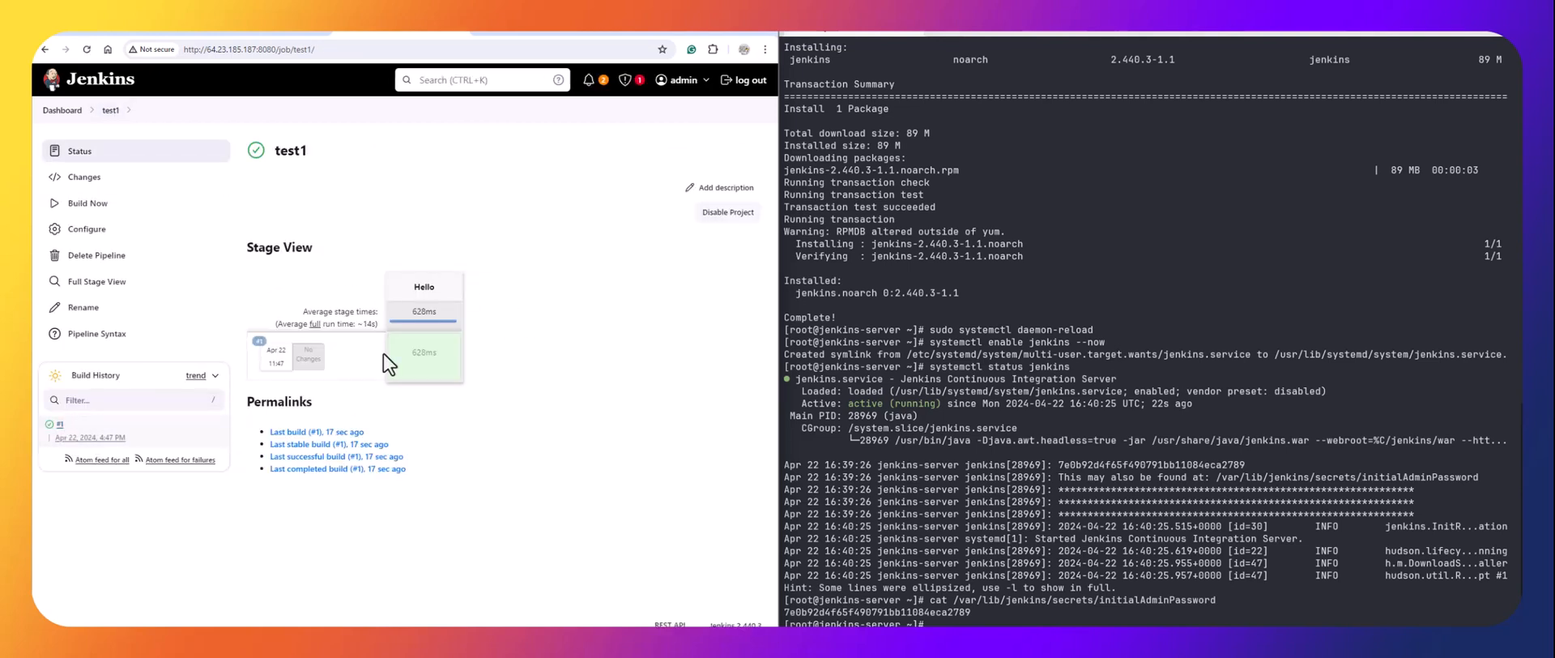
mouse_move(402, 348)
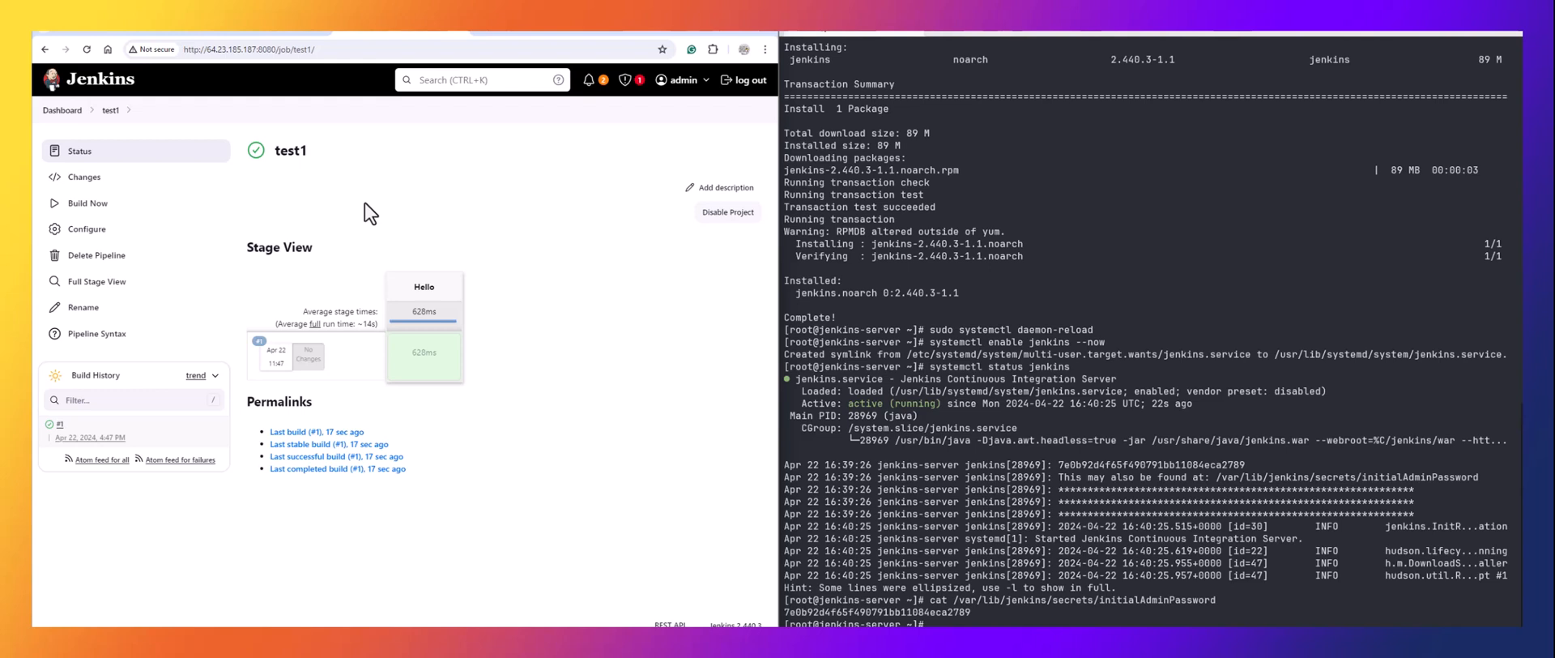
click(98, 29)
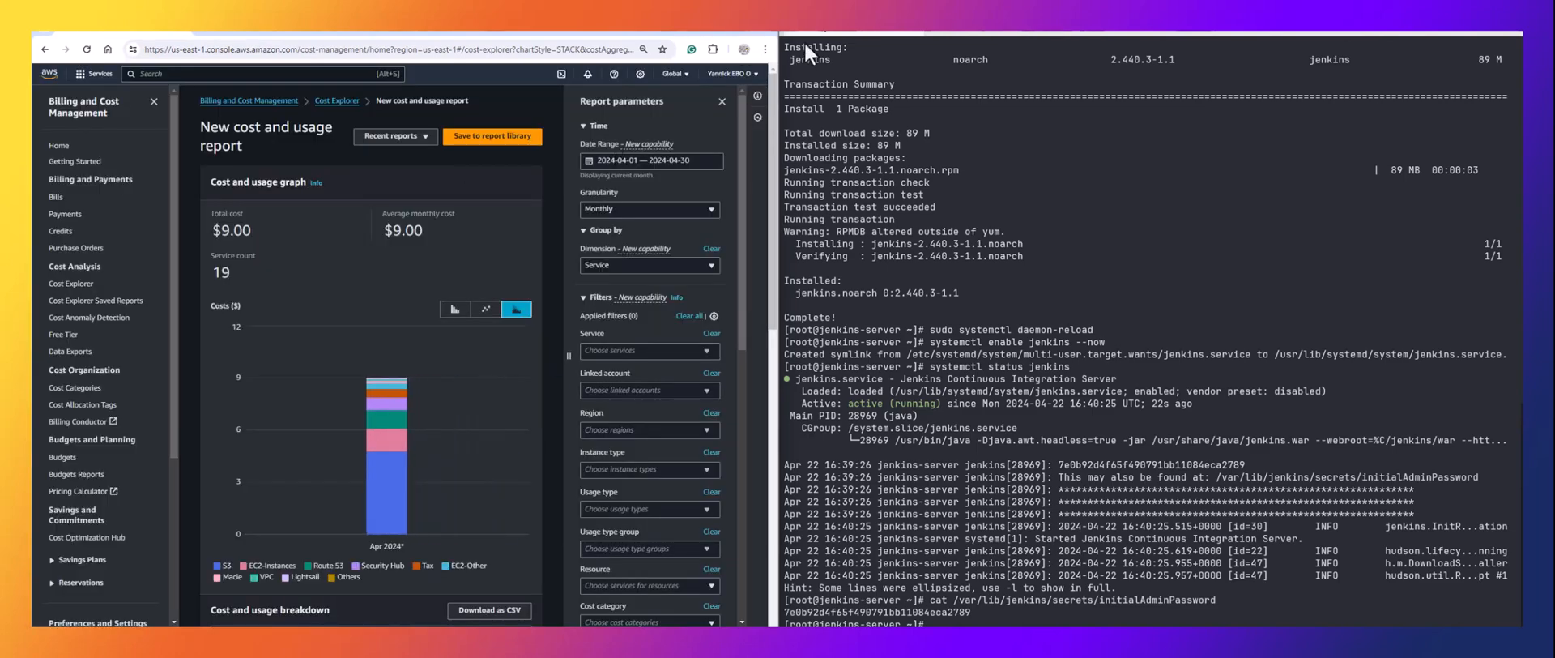
Maximize the browser, find Application Migration Service via 'mgn' and initialize it with default templates.
double_click(740, 32)
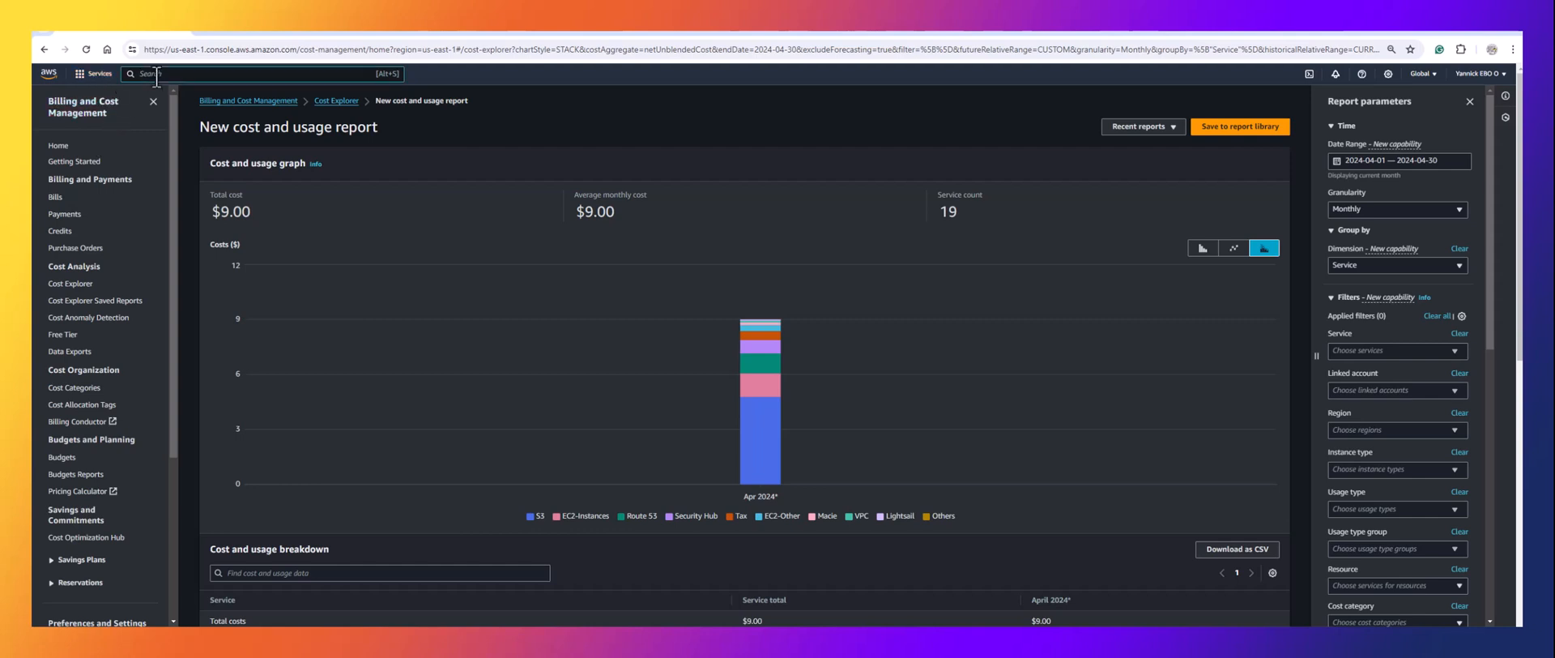
text(mgn)
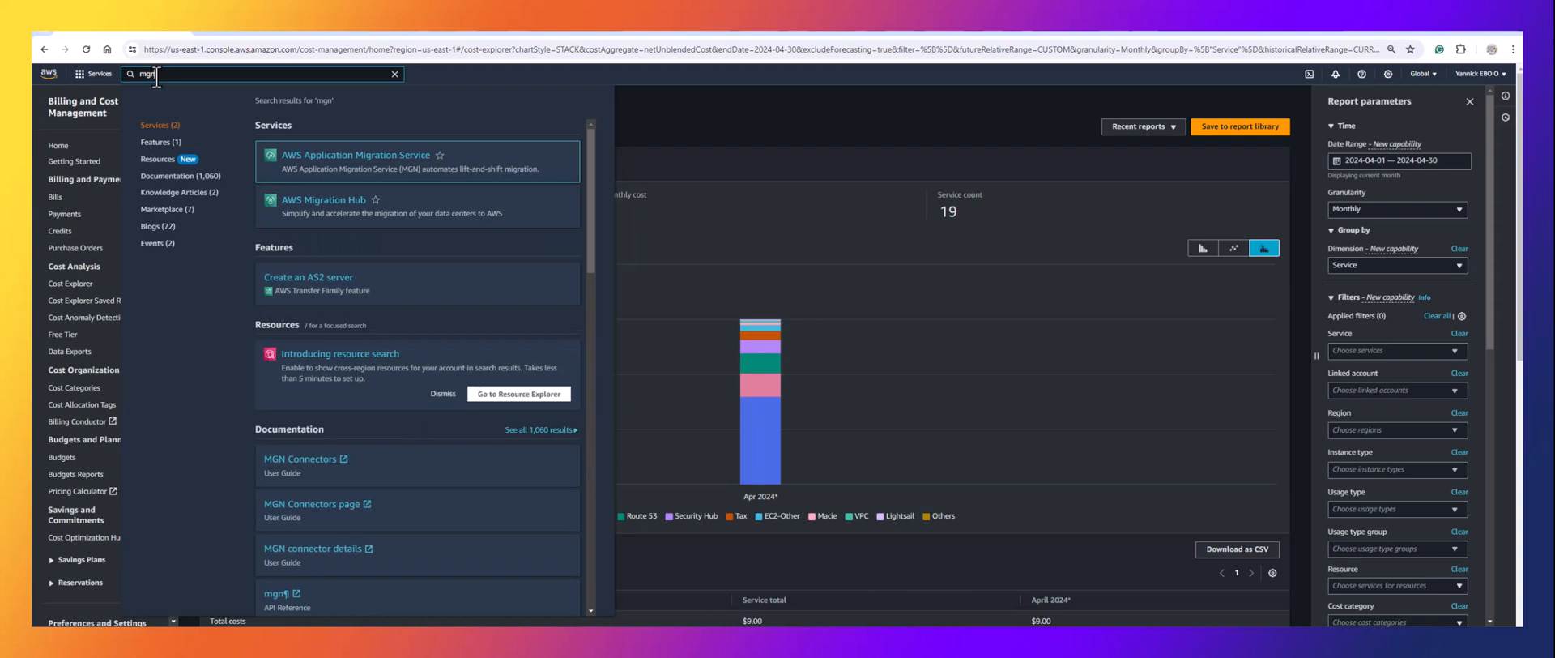
click(328, 160)
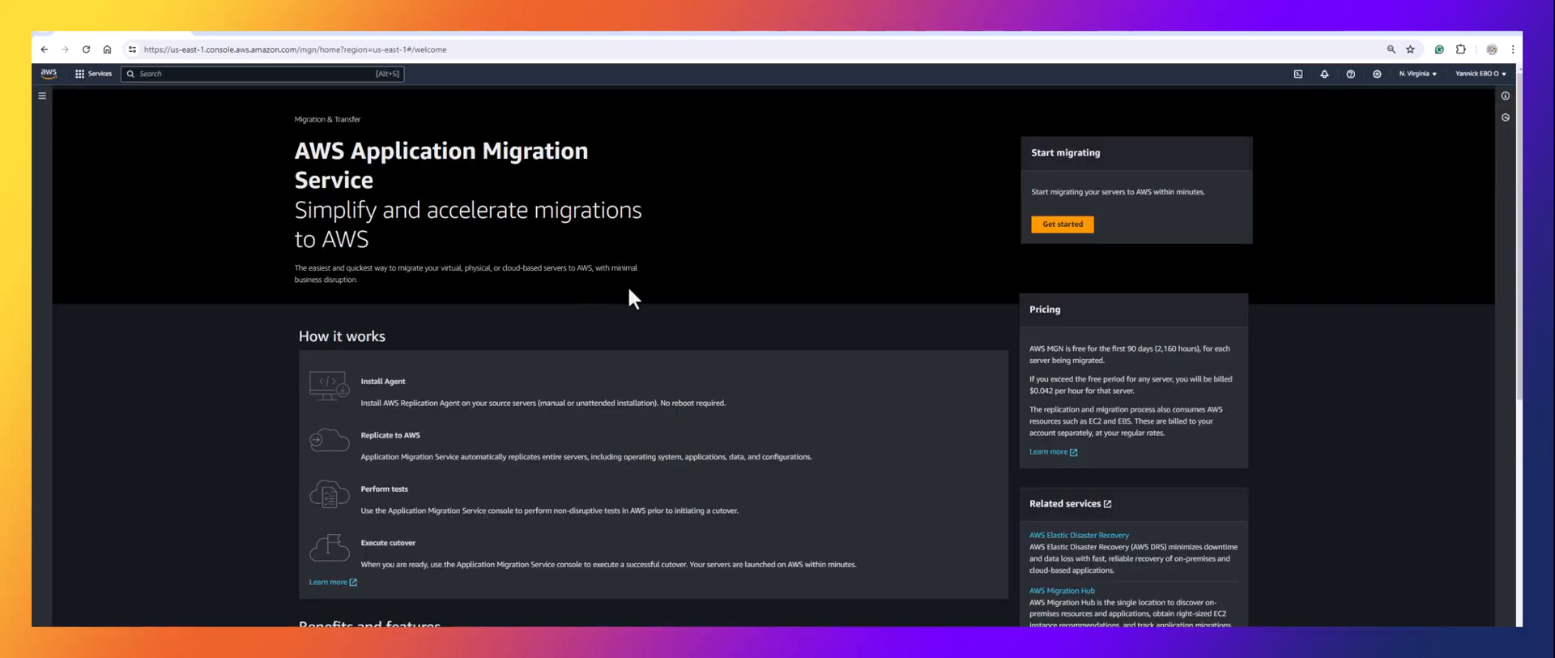
click(1071, 227)
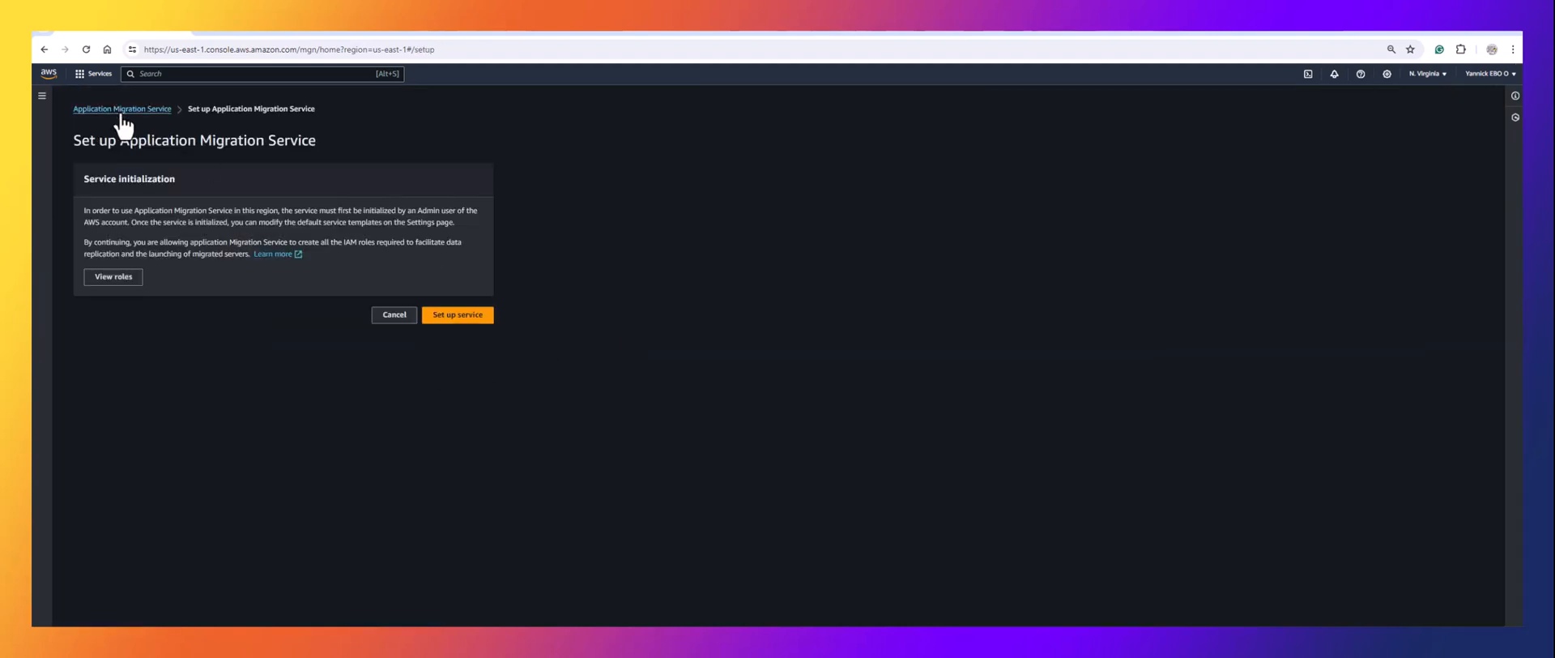
click(445, 318)
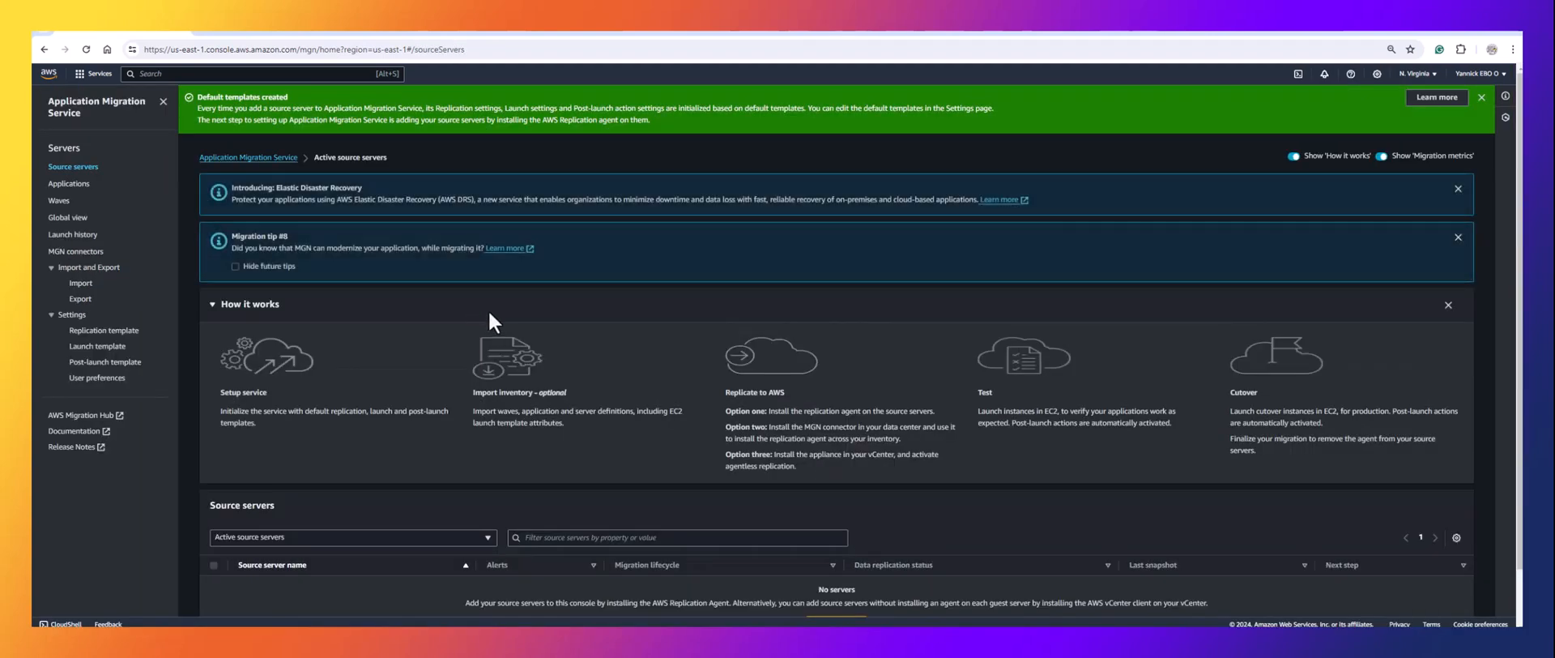
Switch MGN to US East (Ohio) and start adding a Linux source server replicating all disks.
click(1416, 73)
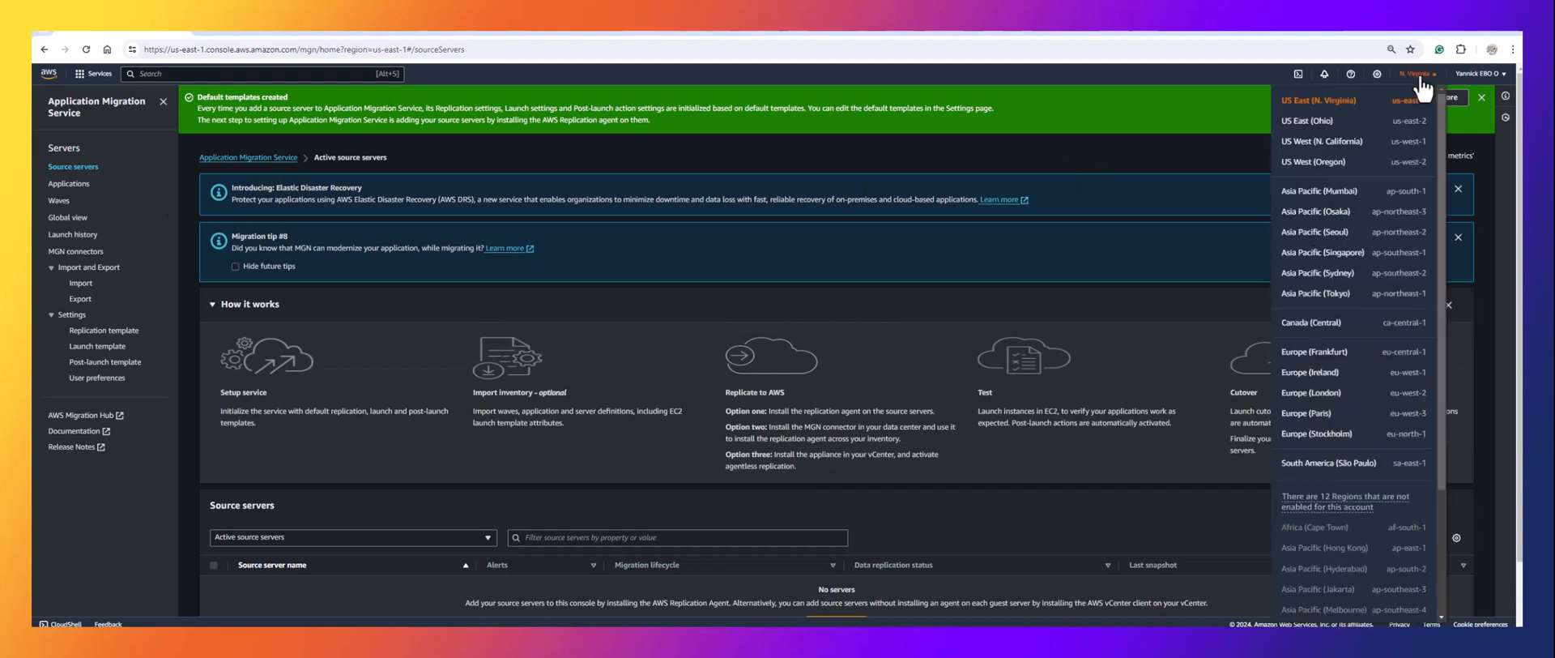
click(1323, 122)
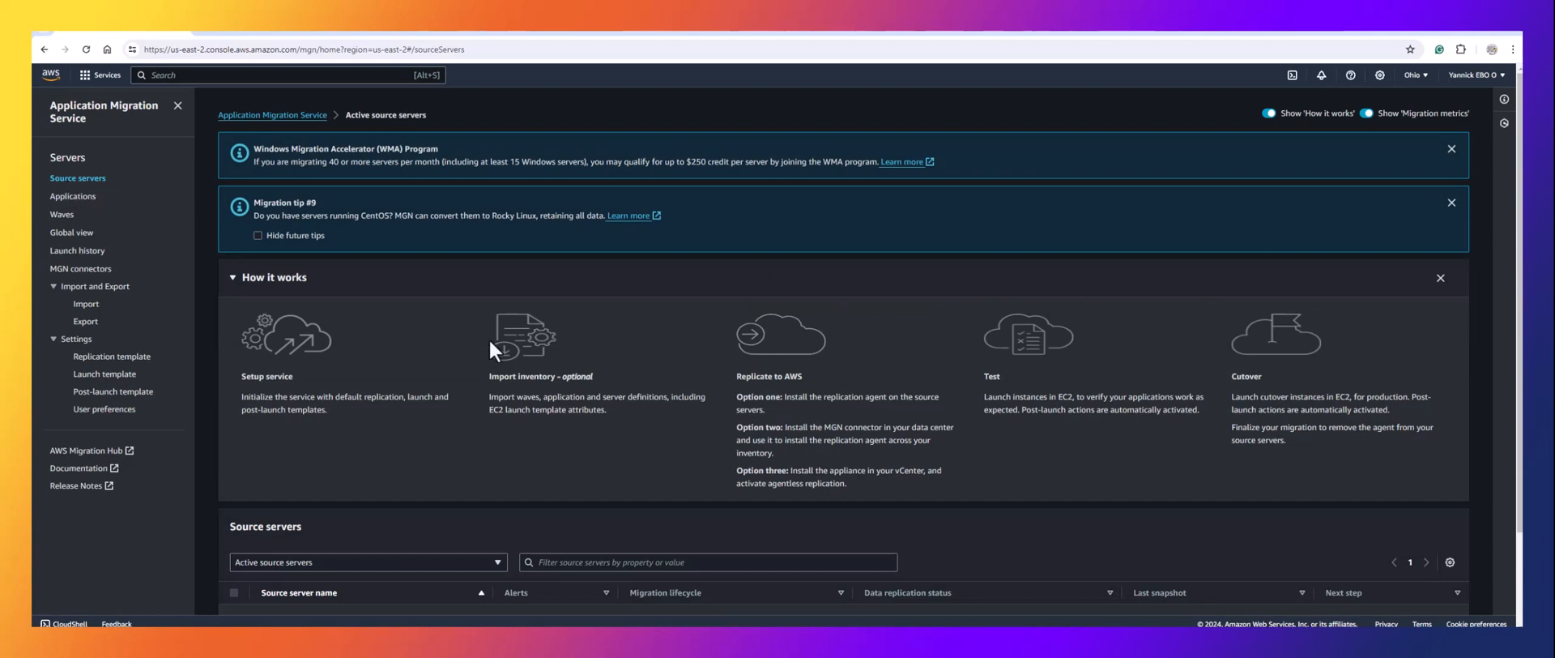
scroll(489, 339, down, 2)
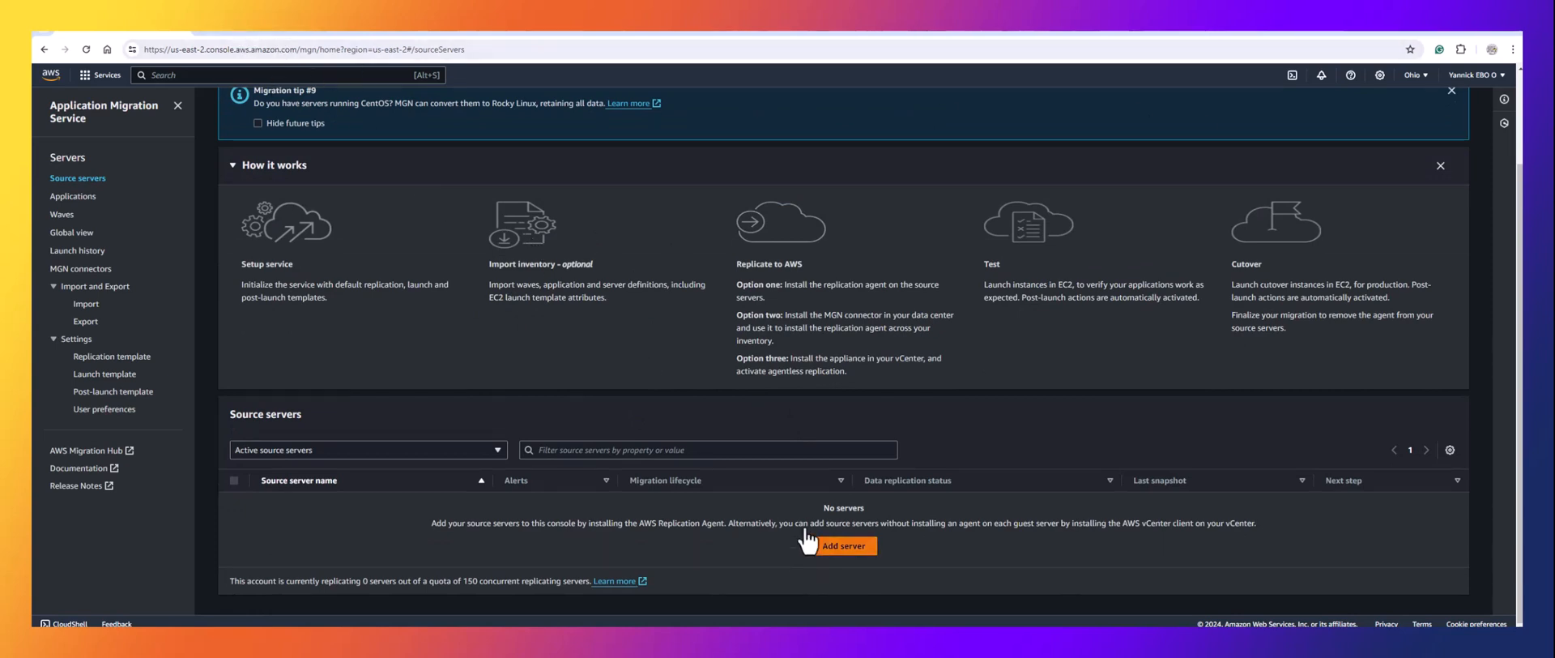
click(834, 549)
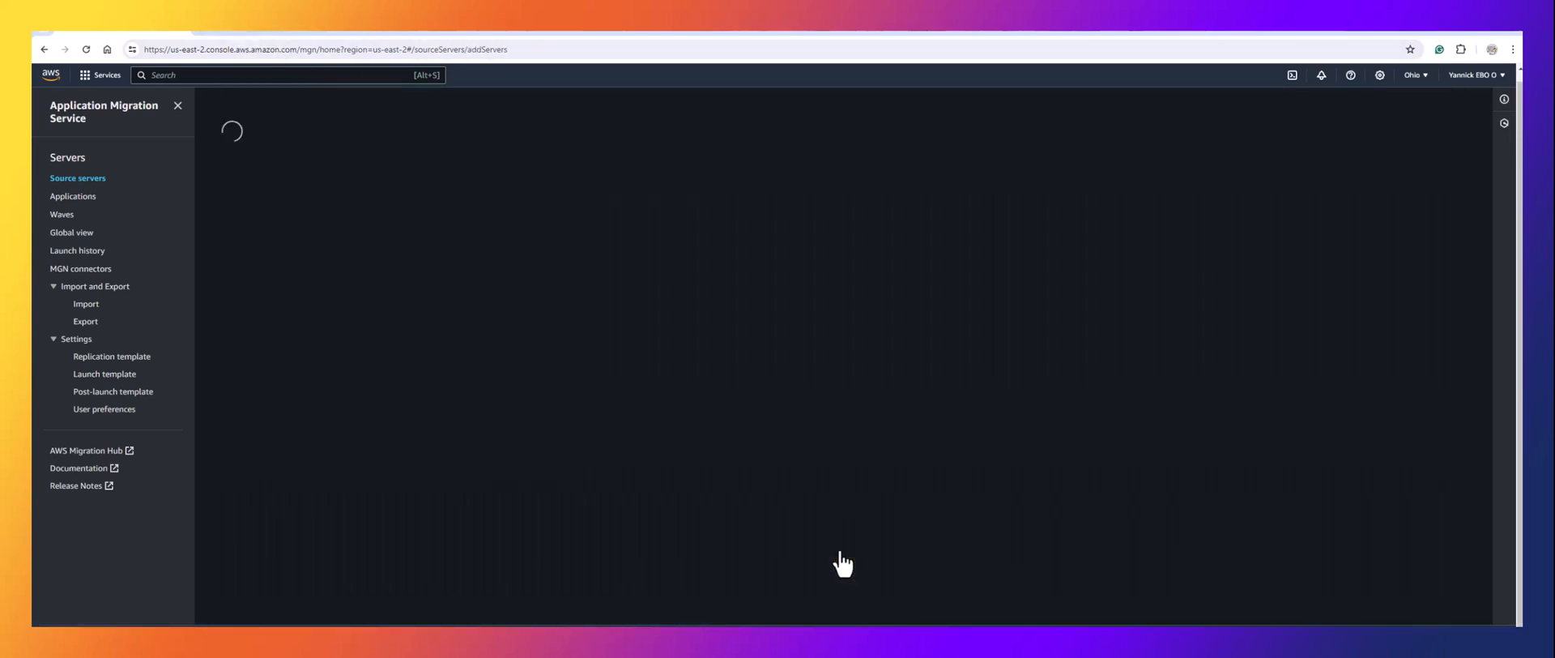
scroll(484, 489, down, 2)
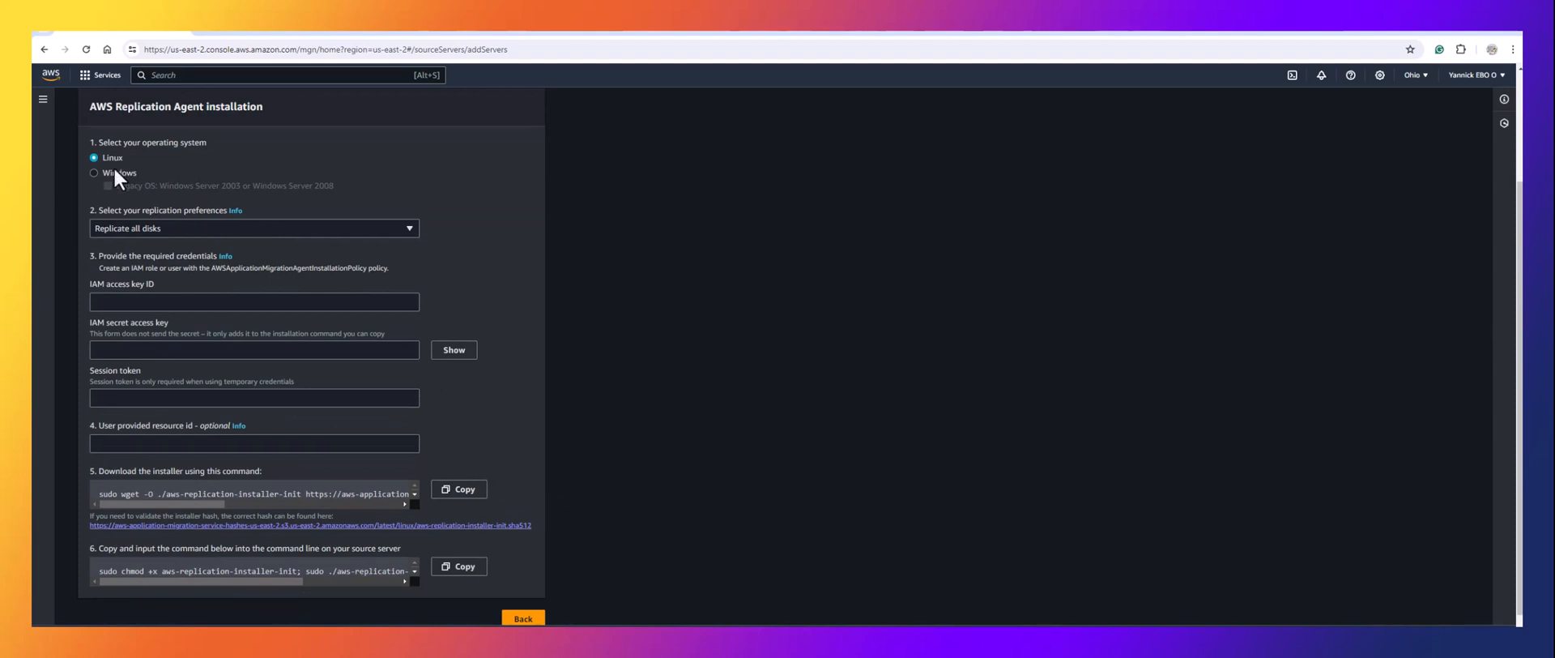
click(169, 302)
click(208, 272)
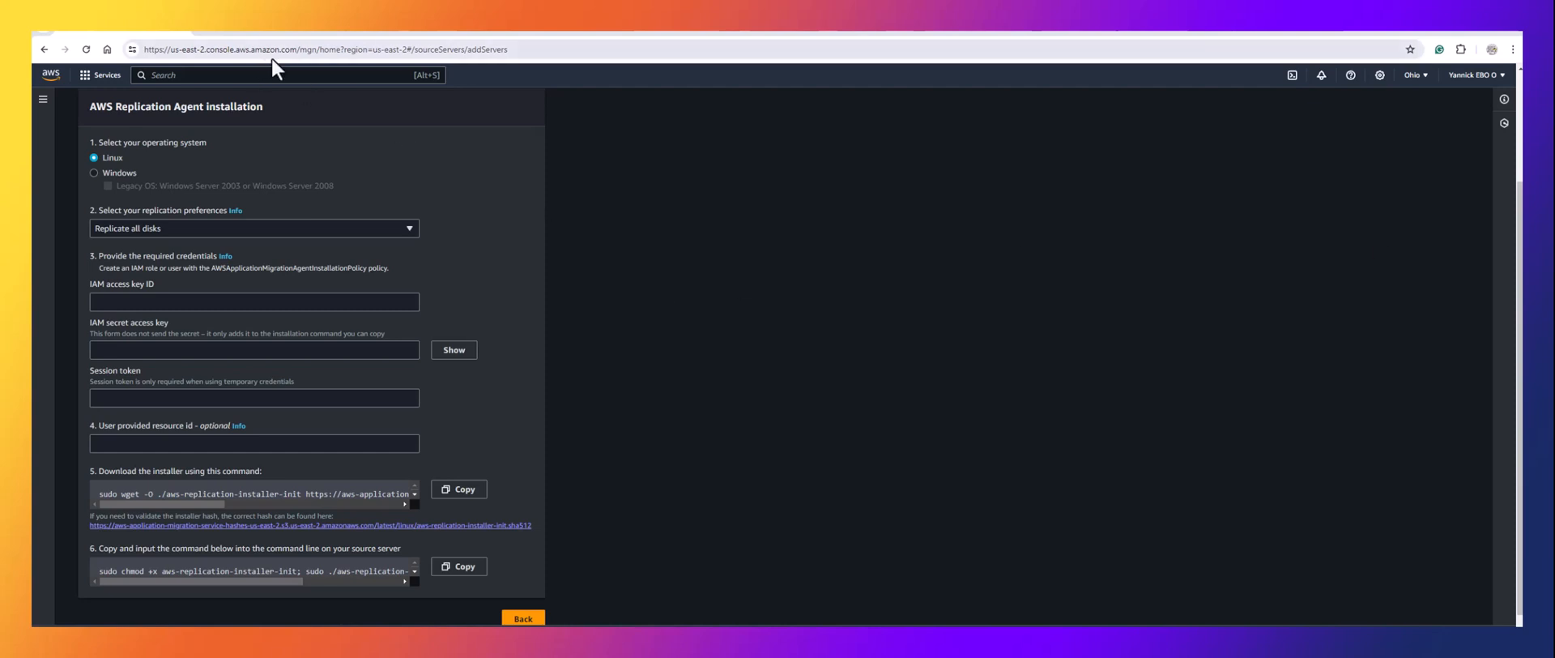
Sign in to the AWS console in a new tab and open the IAM users list.
click(484, 29)
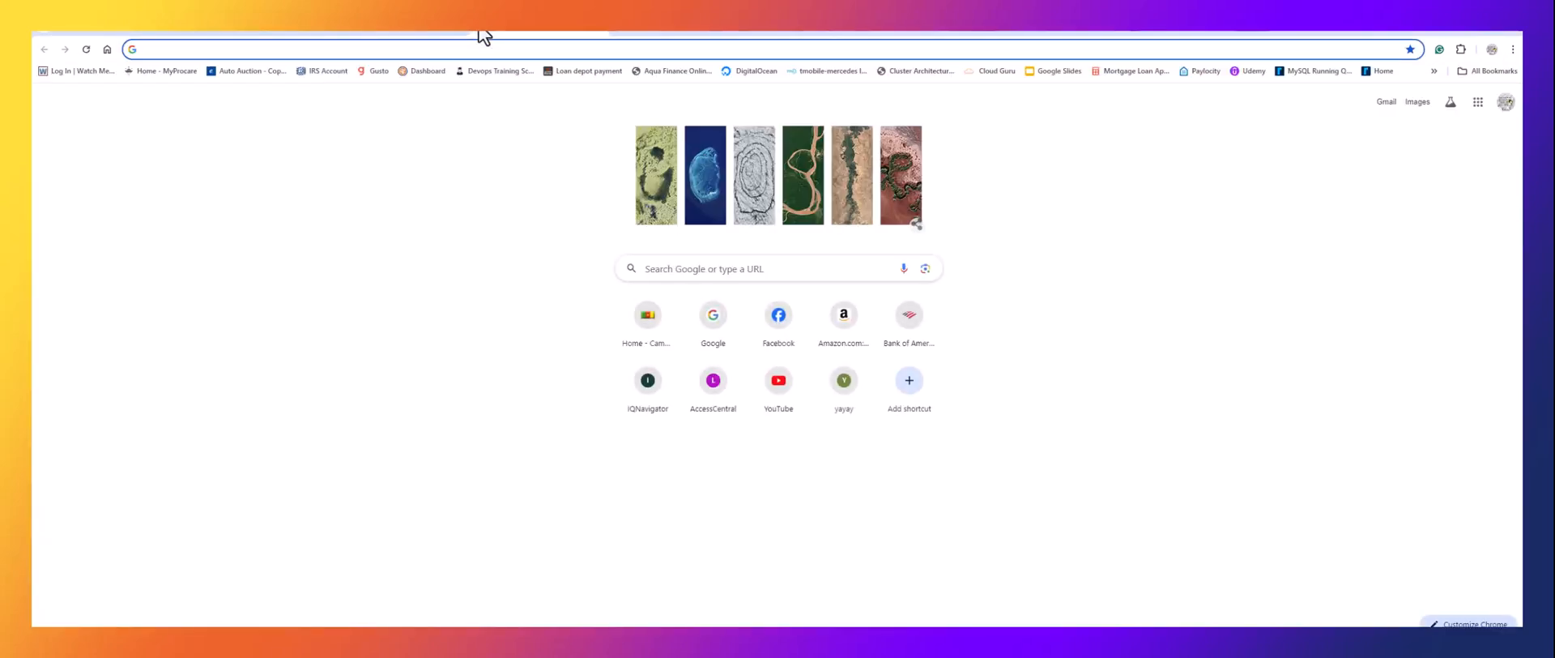
text(https://aws.amazon.com/blogs/opensource/improving-ha-and-long-term-storage-for-prometheus-using-thanos-on-eks-with-s3/)
key(Return)
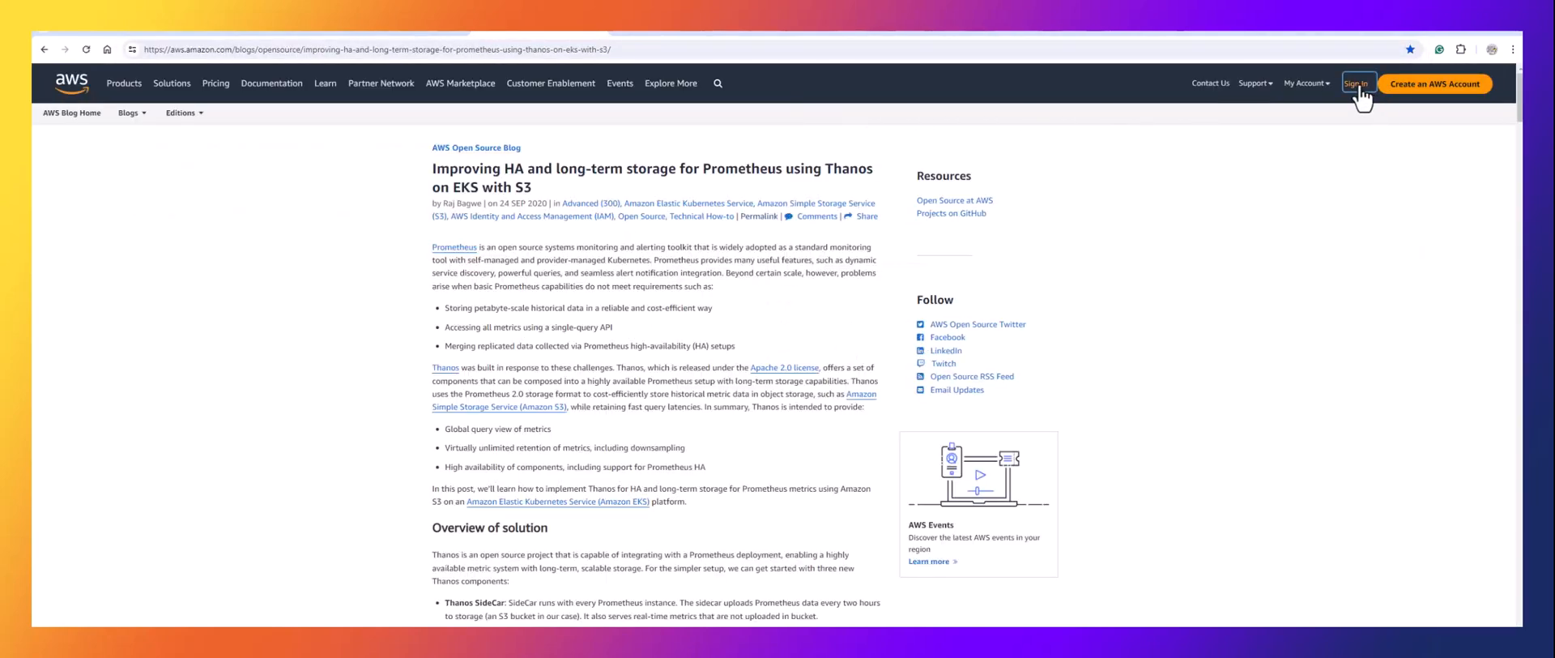
click(1359, 83)
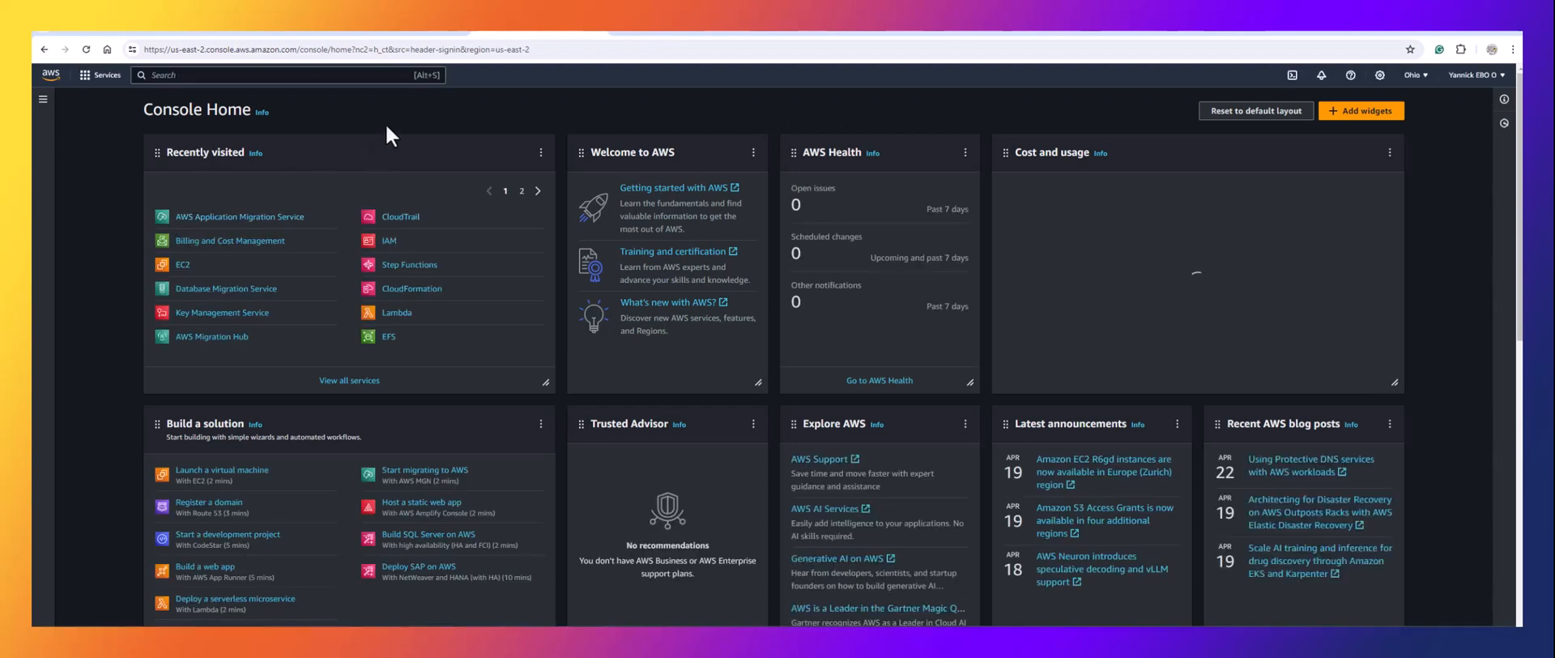
click(388, 243)
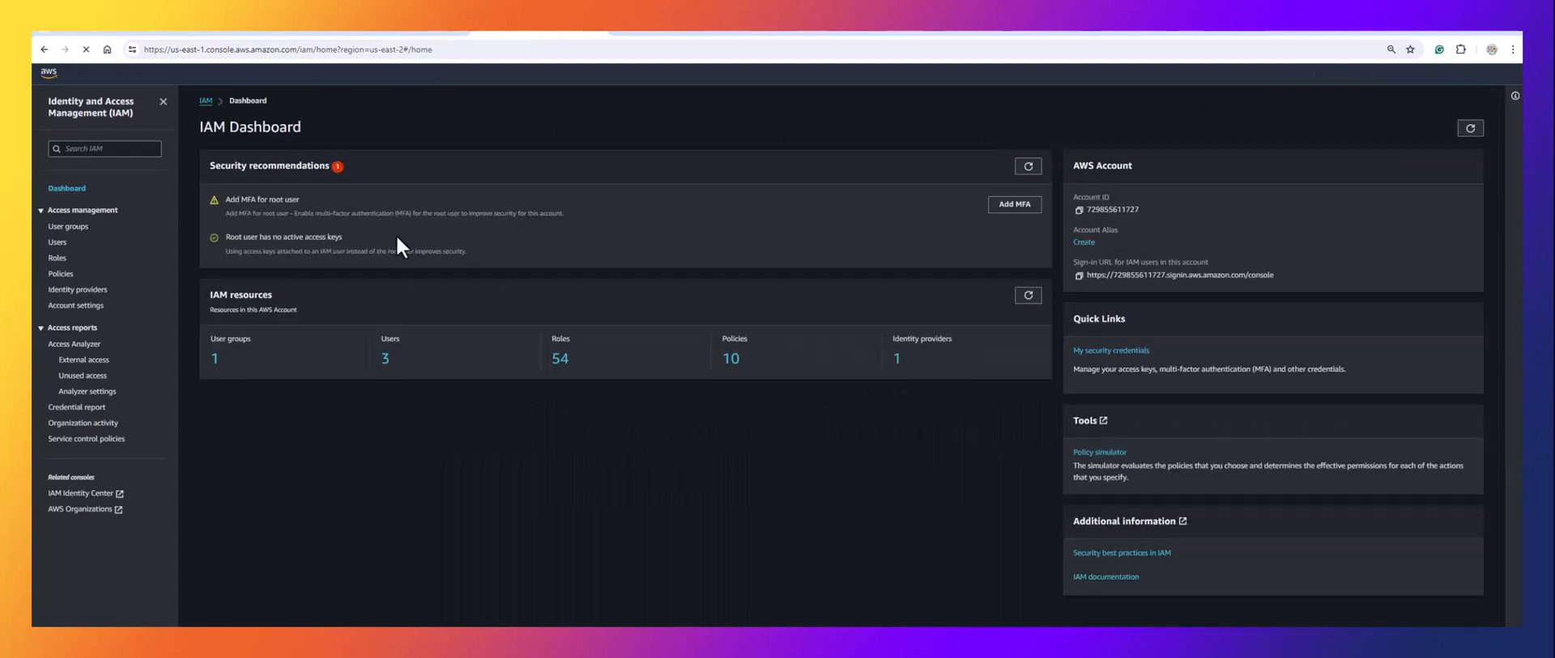
click(57, 243)
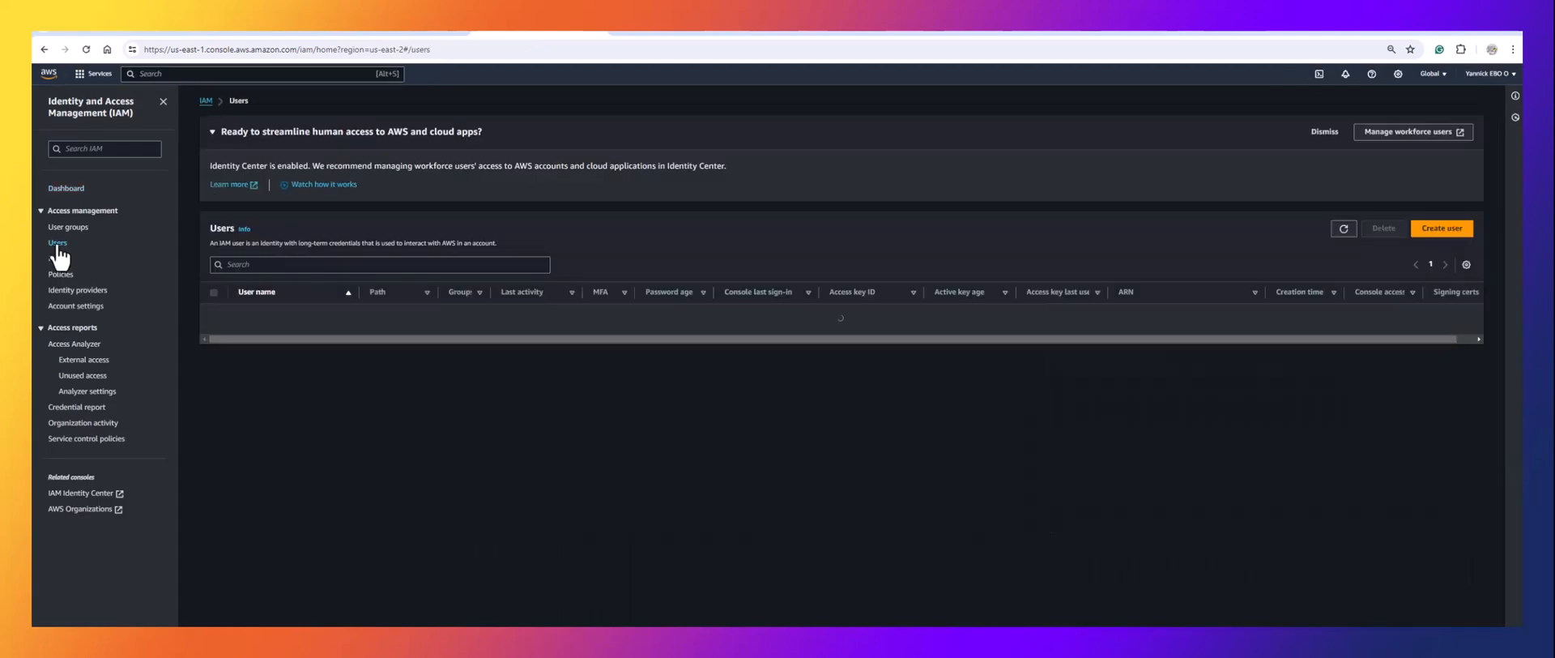
Create IAM user aws-mig as a member of the DevOps_Engineer group.
click(1447, 235)
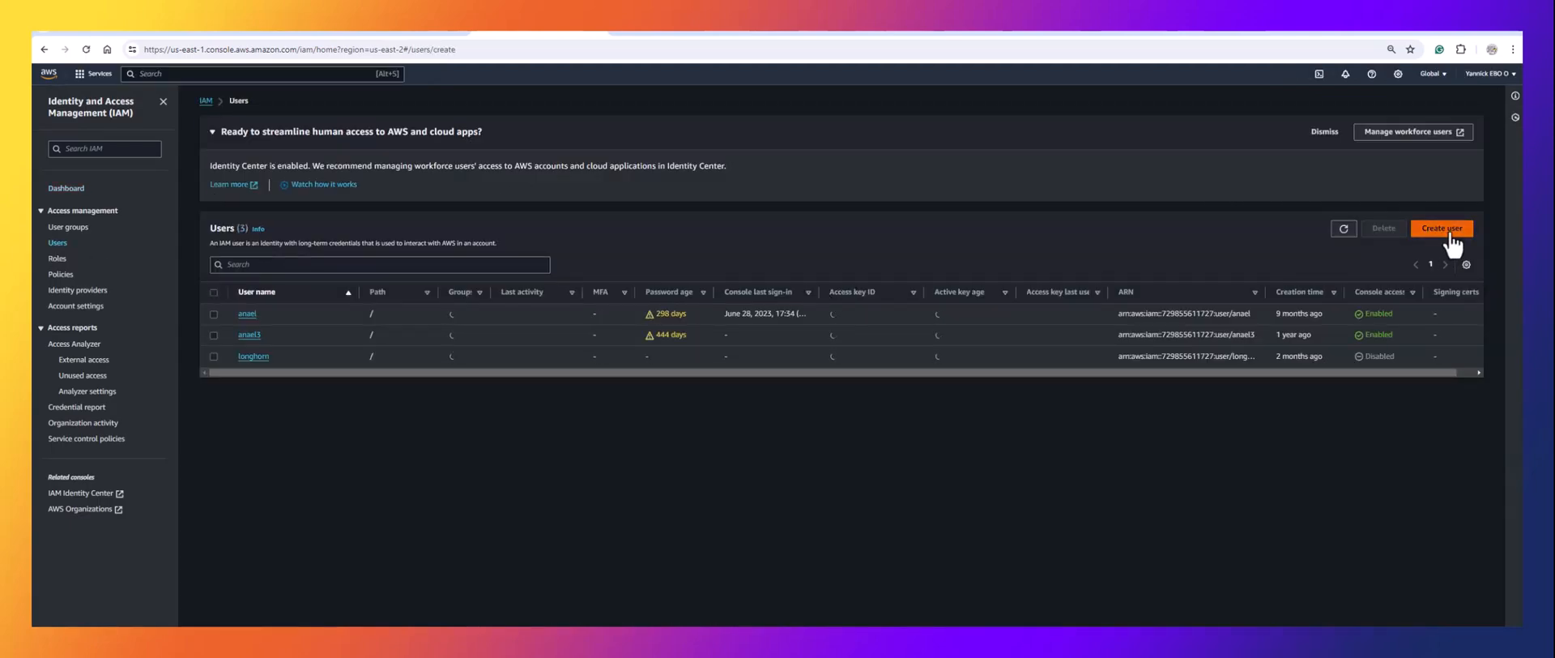
click(504, 219)
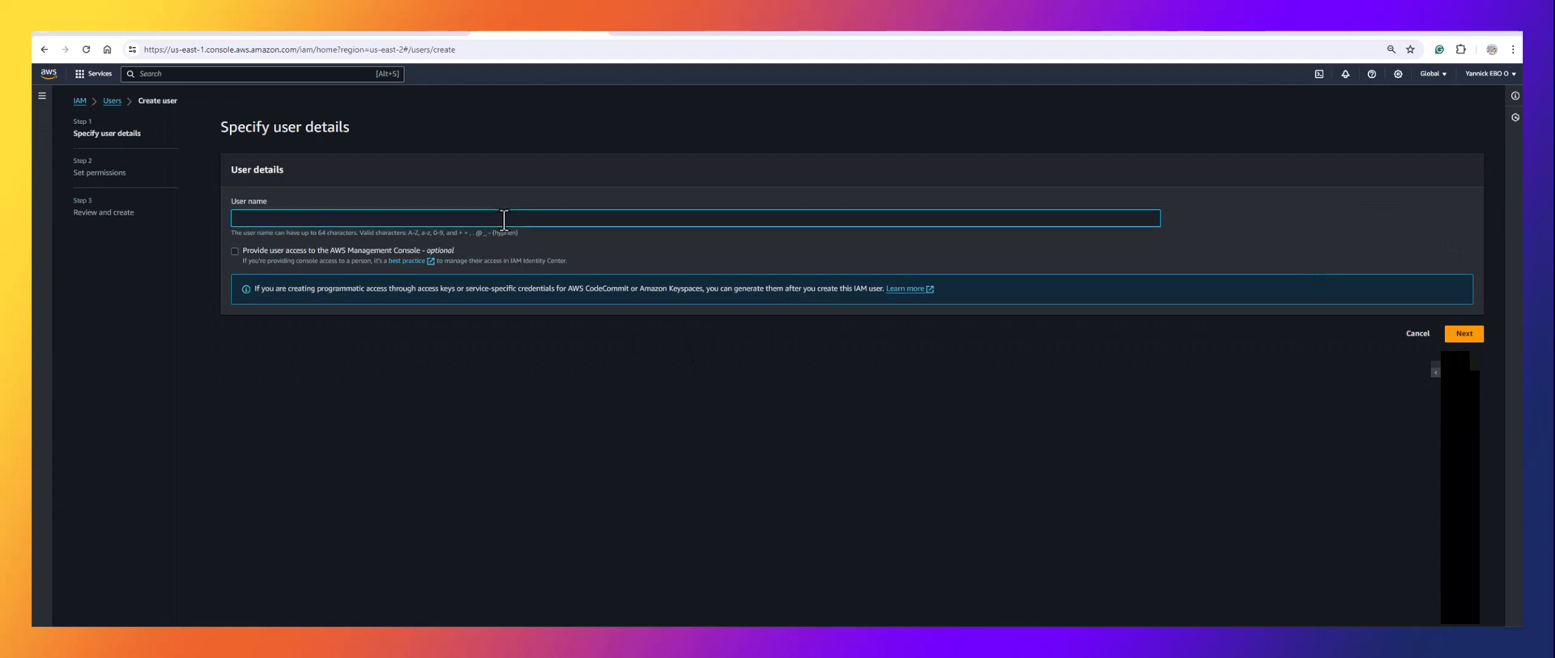
text(aws-mig)
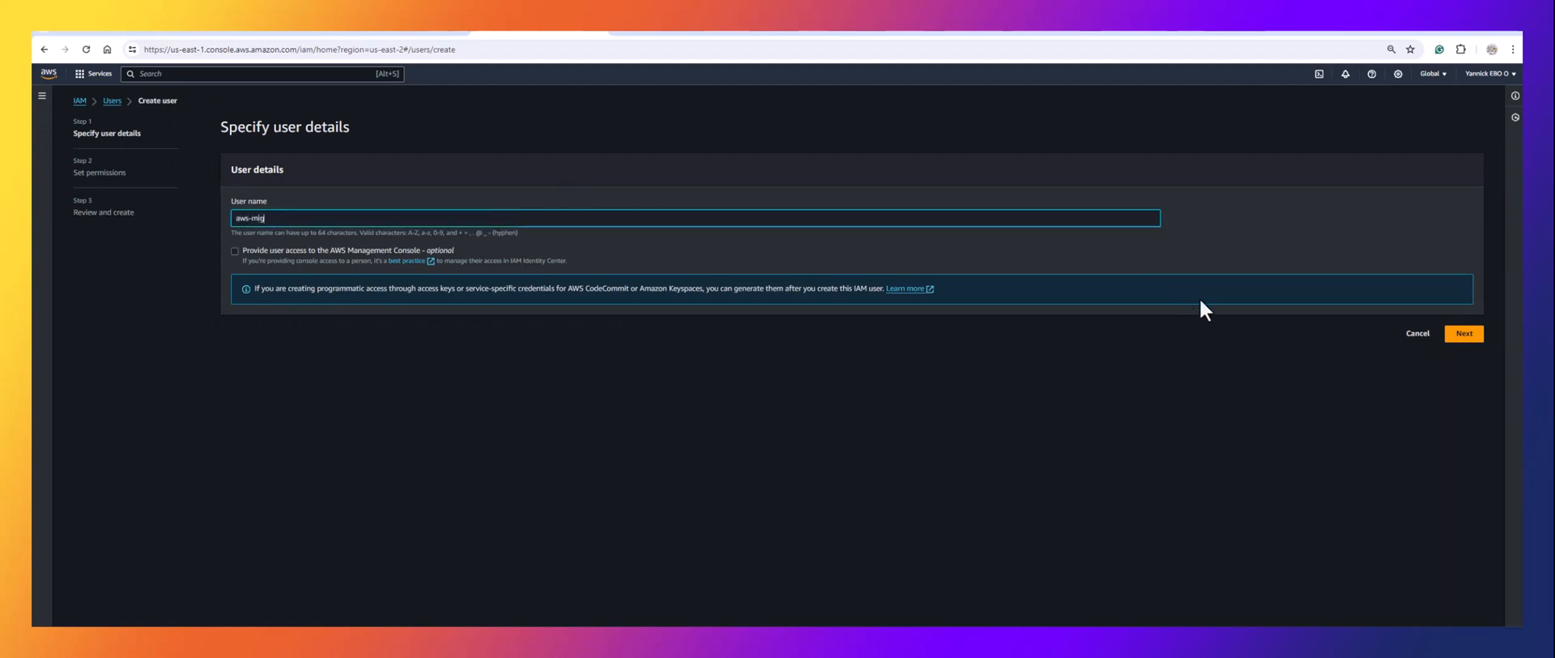
click(1473, 340)
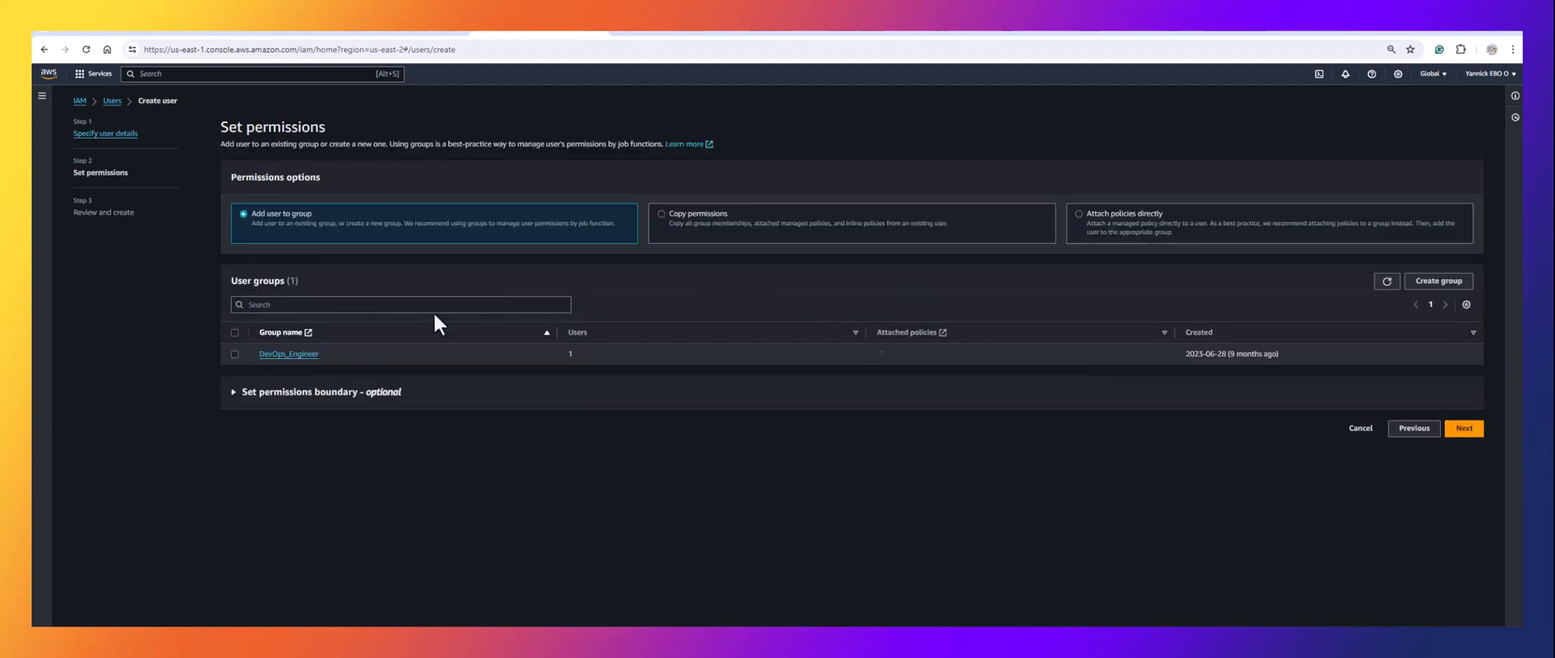
click(234, 335)
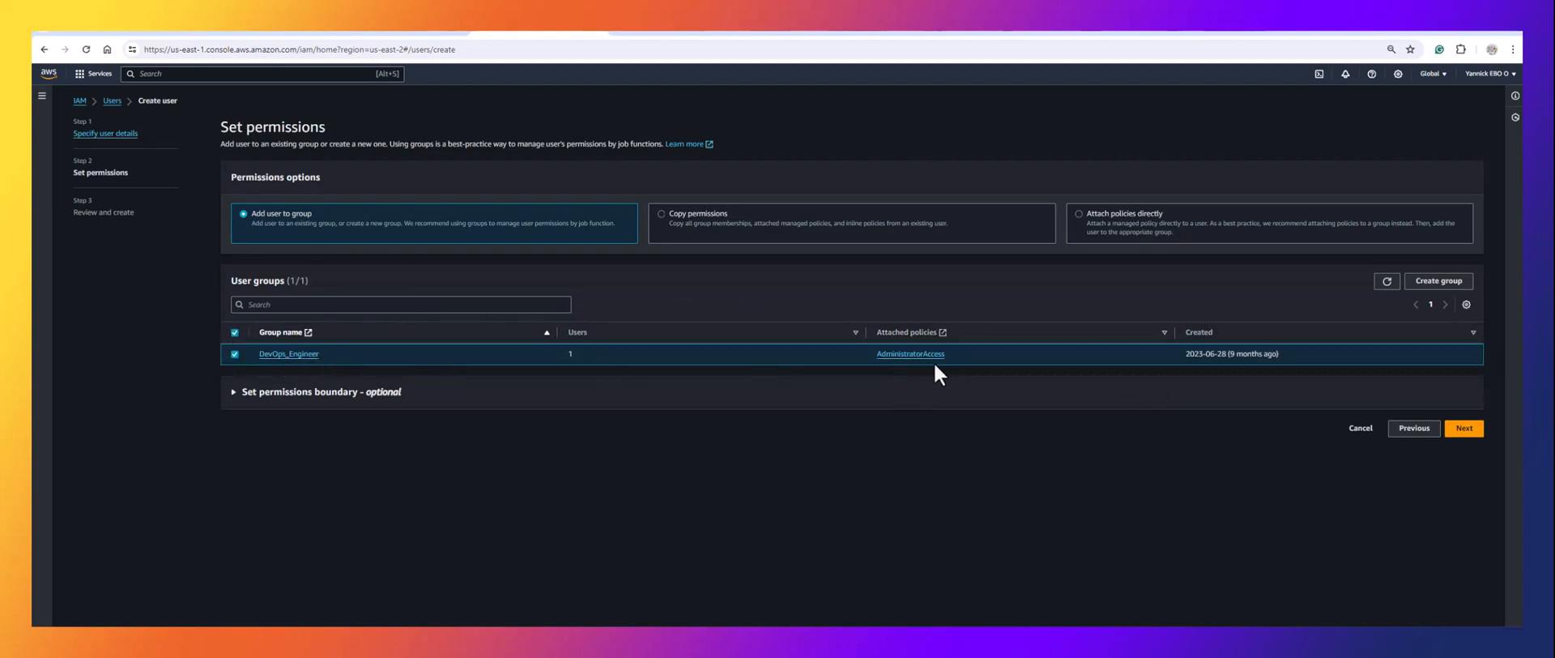
click(1464, 428)
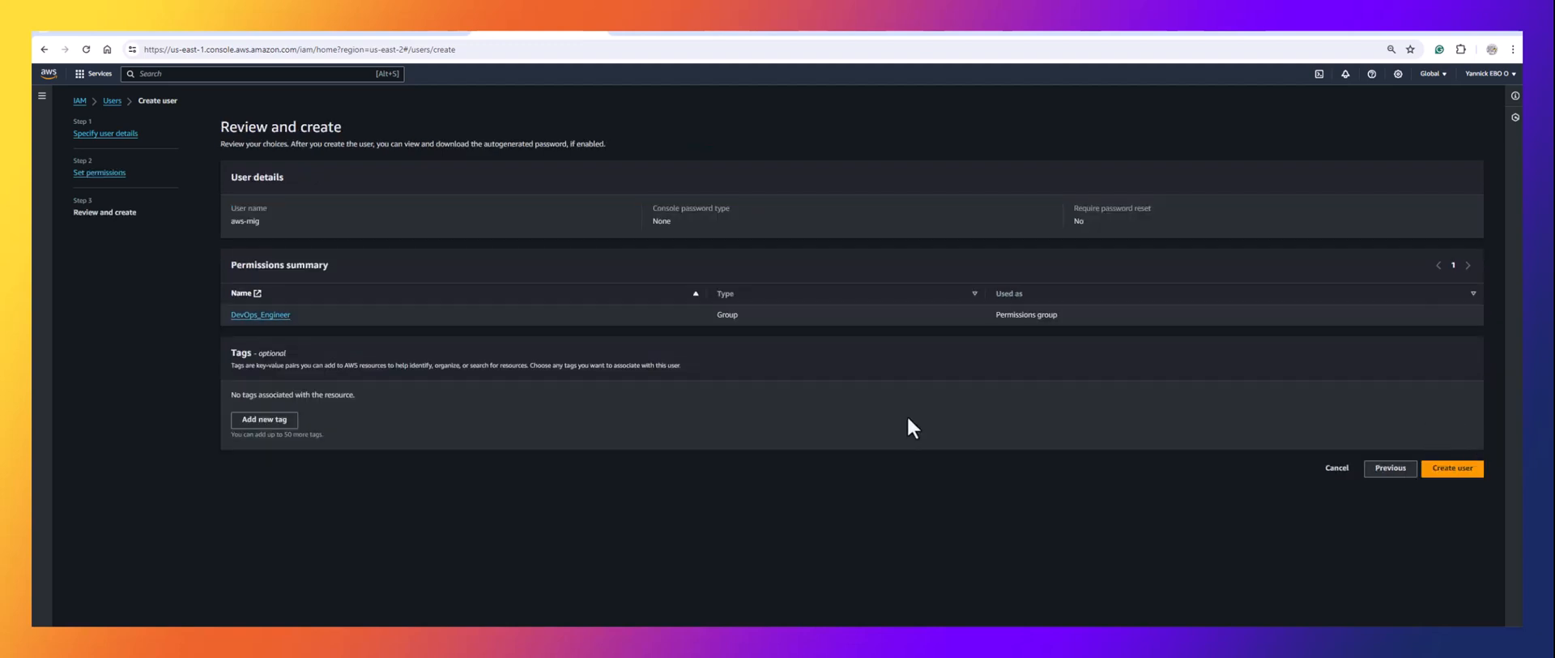
click(1449, 474)
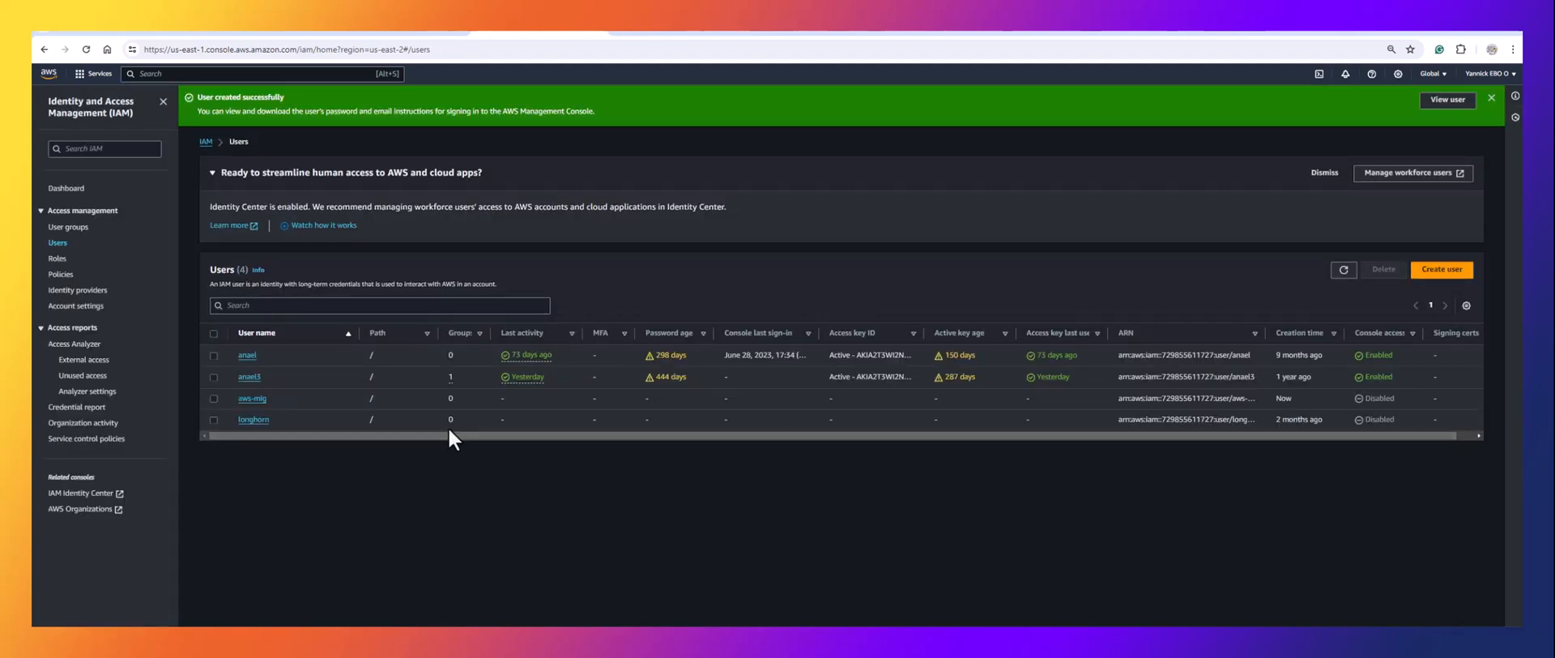
Create an 'Application running outside AWS' access key for aws-mig and copy its key ID.
click(252, 399)
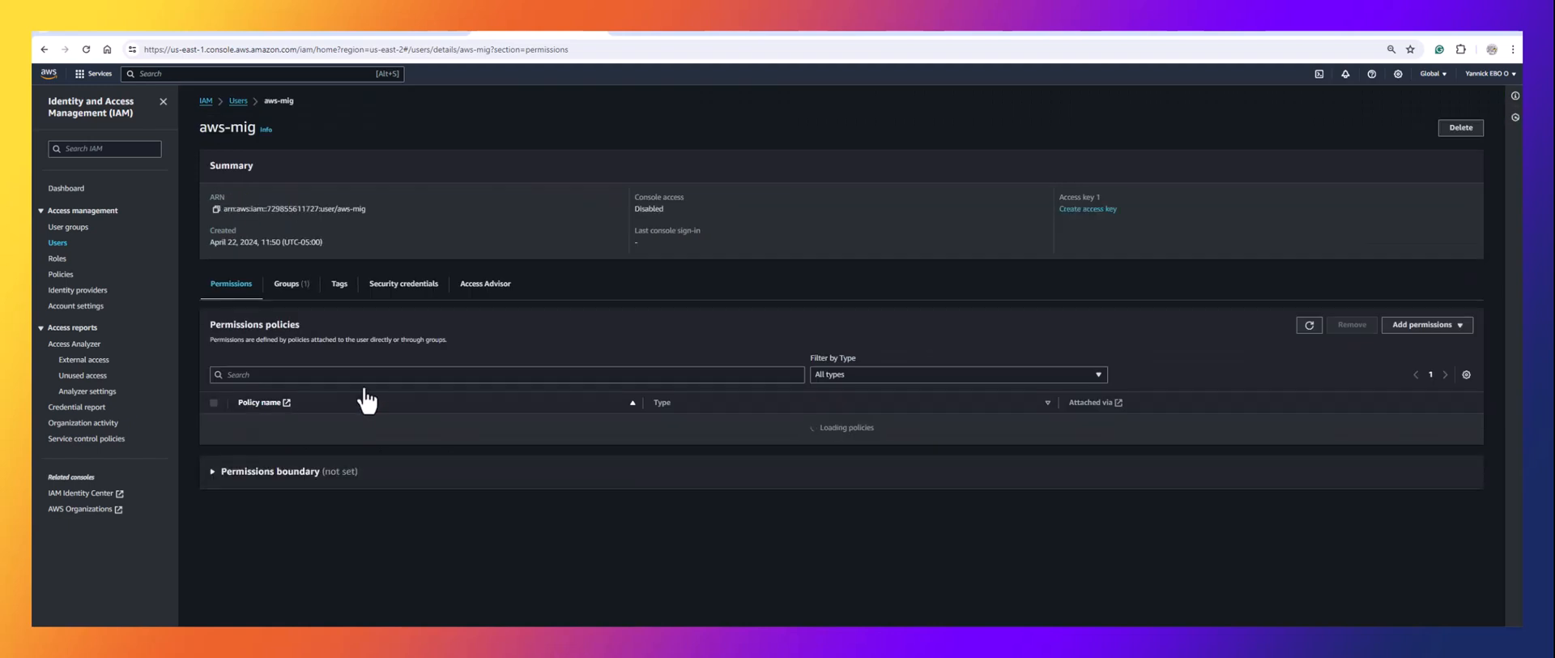
click(398, 290)
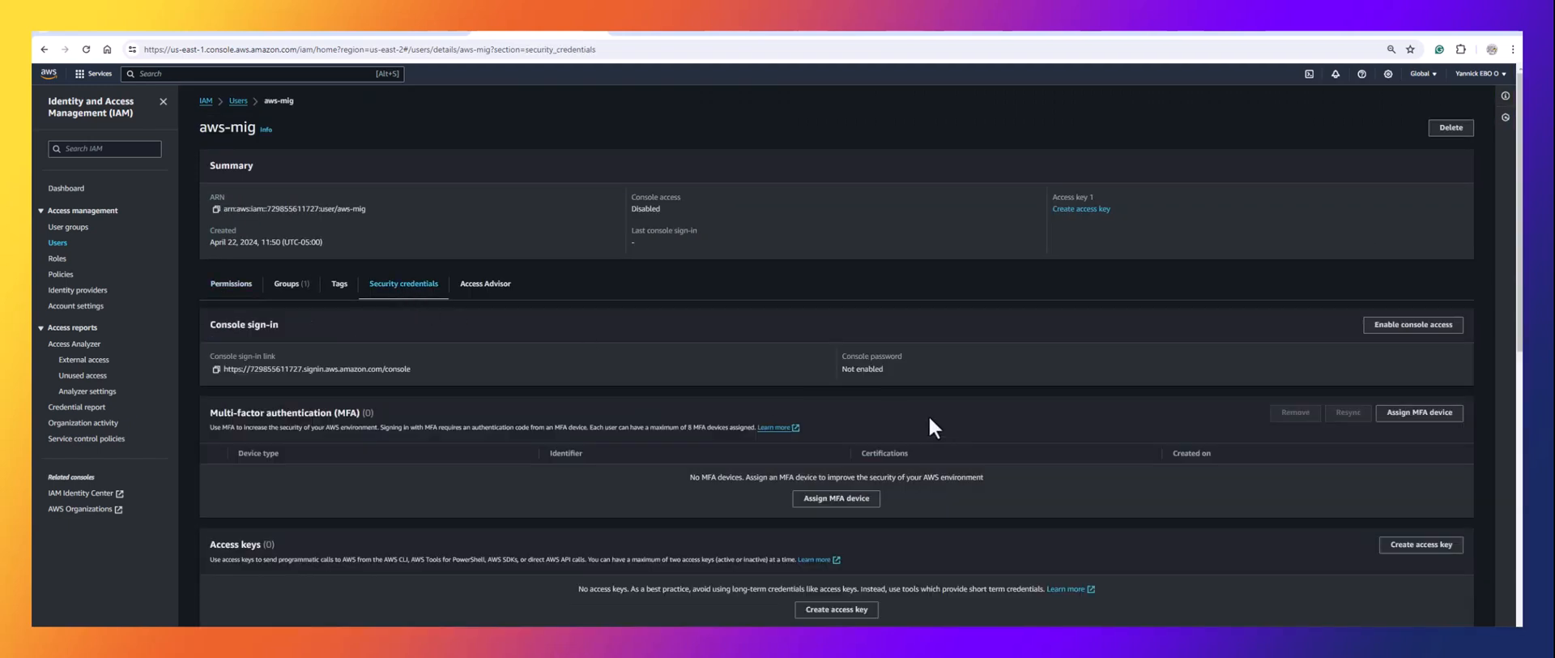
scroll(931, 417, down, 1)
scroll(936, 422, down, 2)
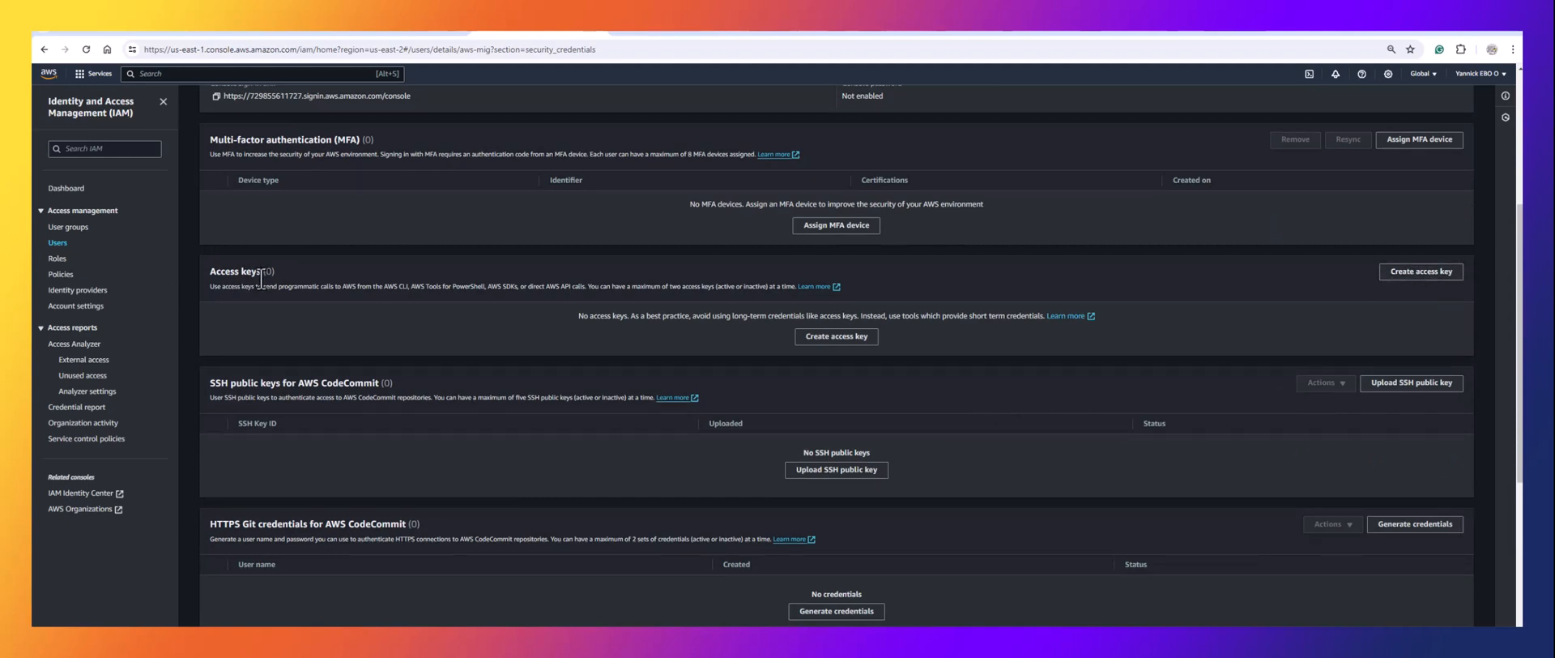
click(1428, 279)
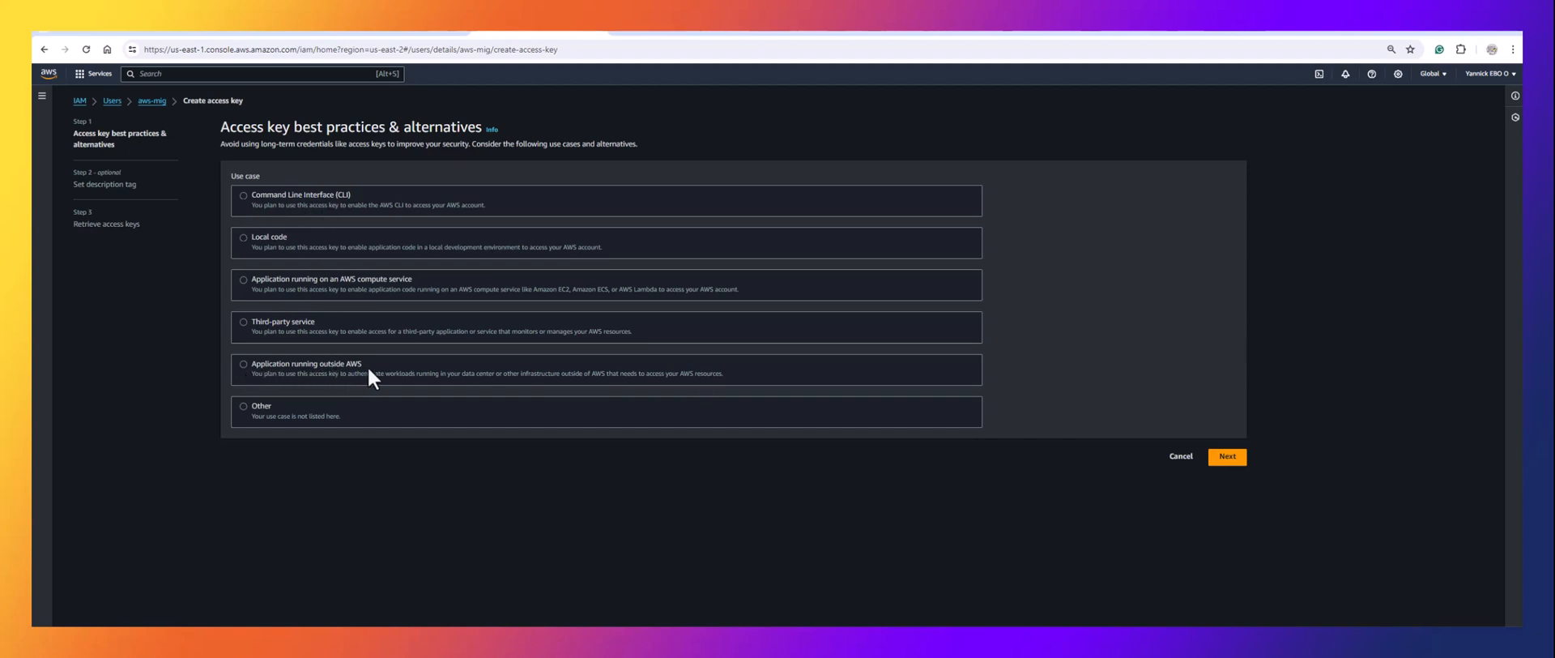
click(243, 365)
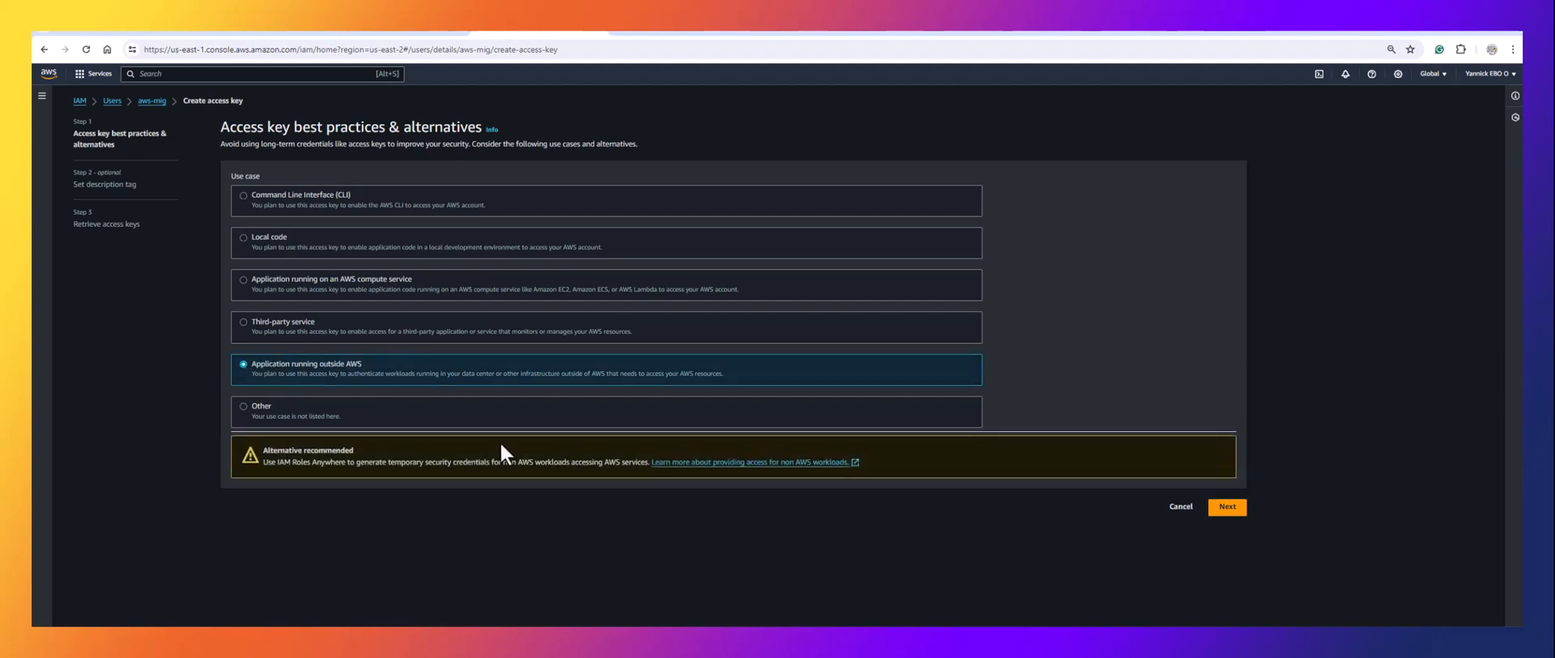
click(1228, 507)
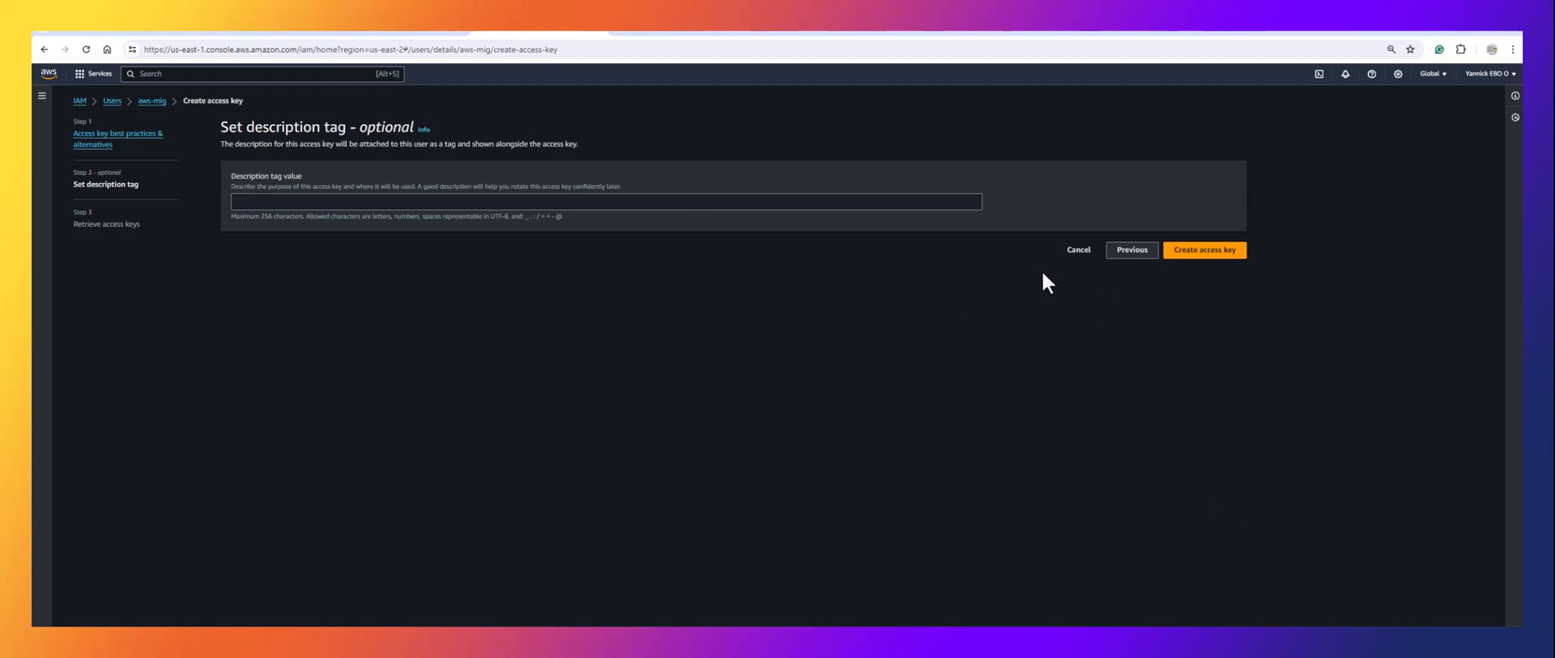
click(1207, 251)
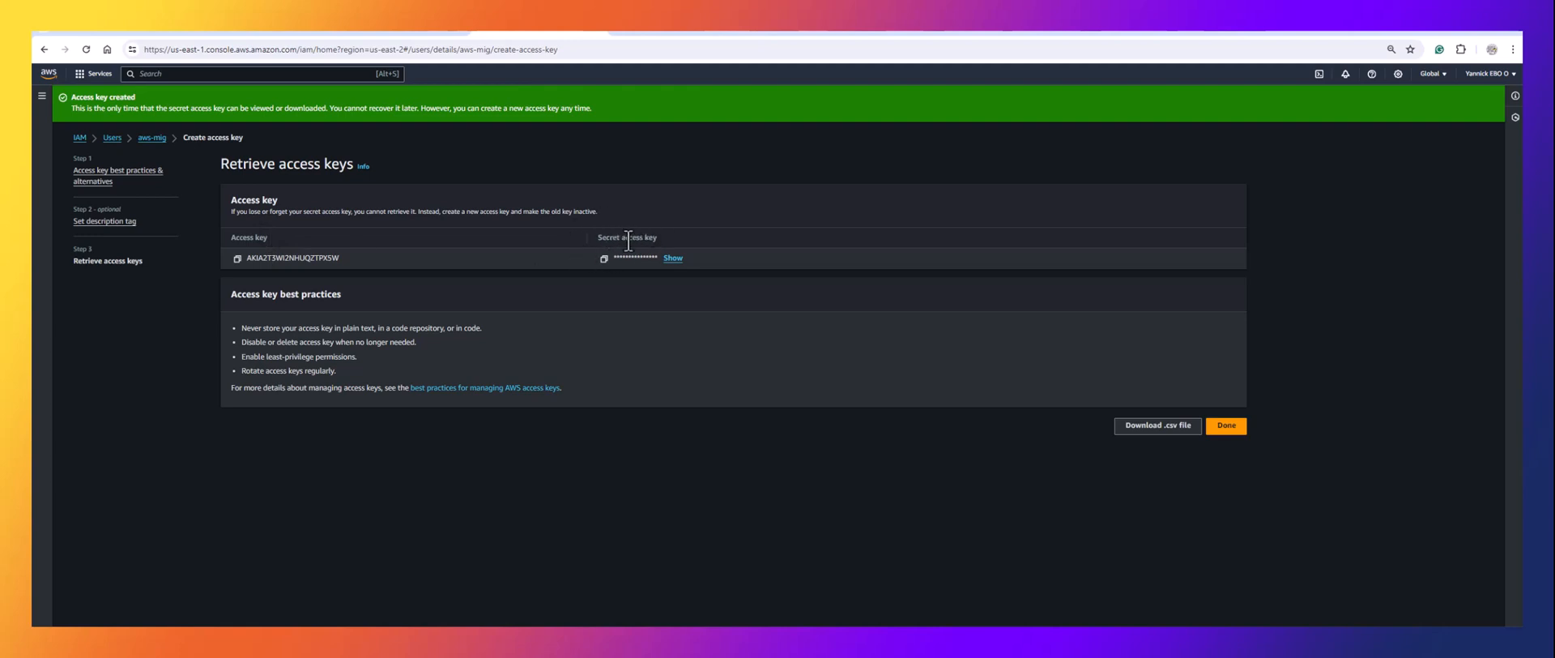
click(238, 258)
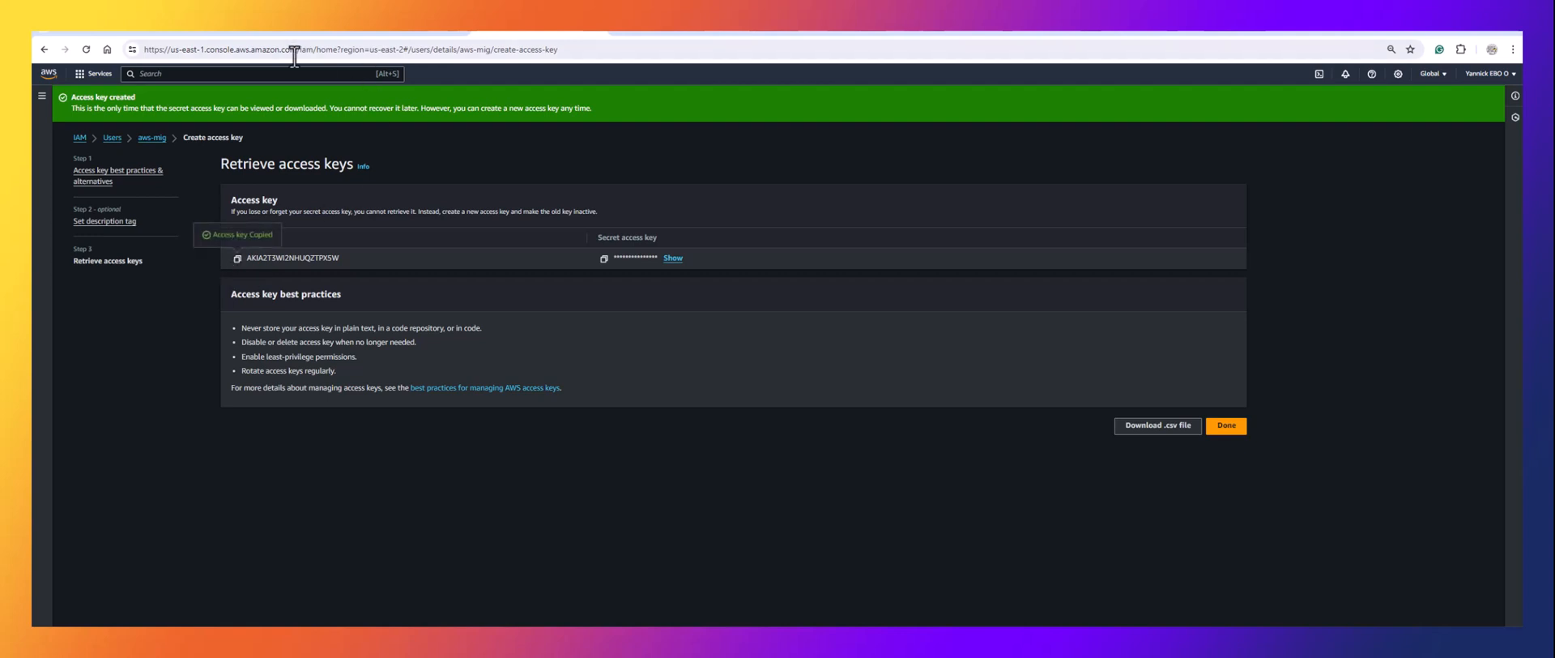
click(105, 34)
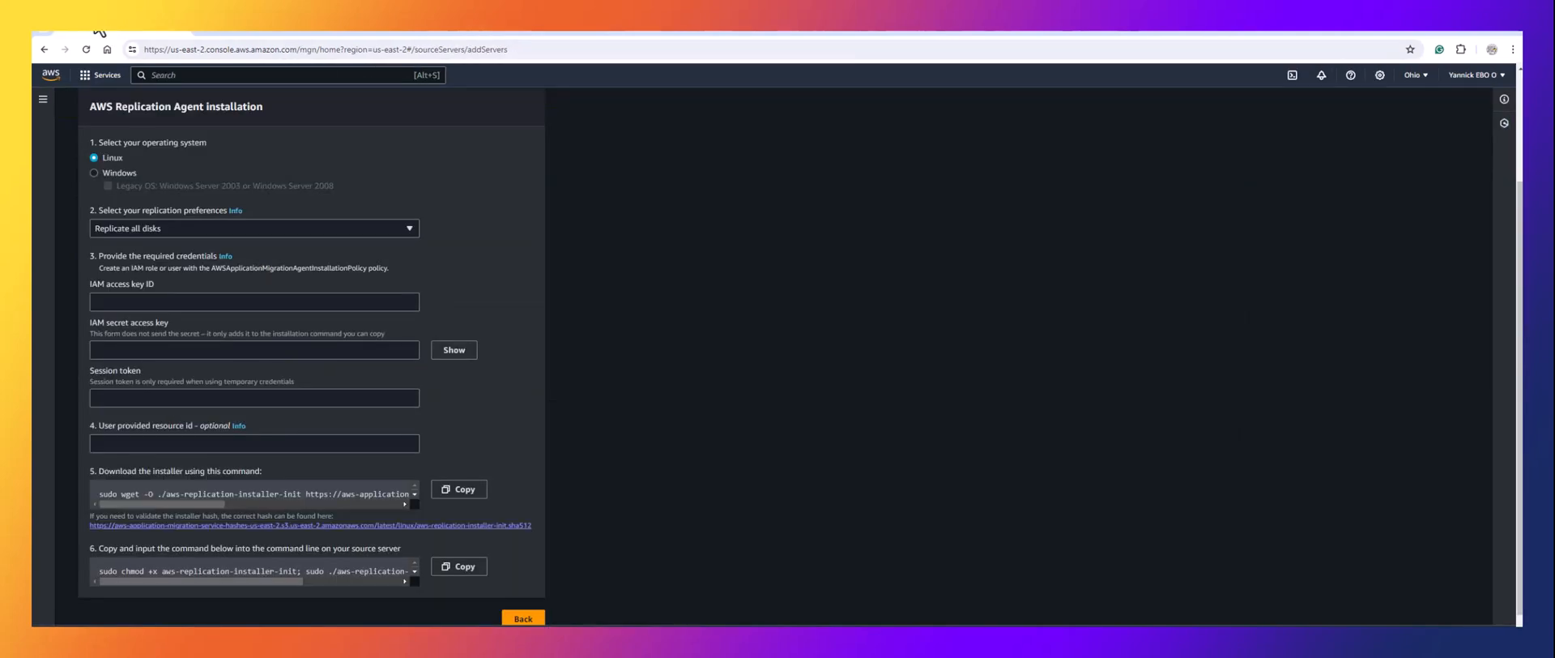
Keep Linux with Replicate all disks, and paste the access key ID into the agent form.
click(199, 301)
click(274, 255)
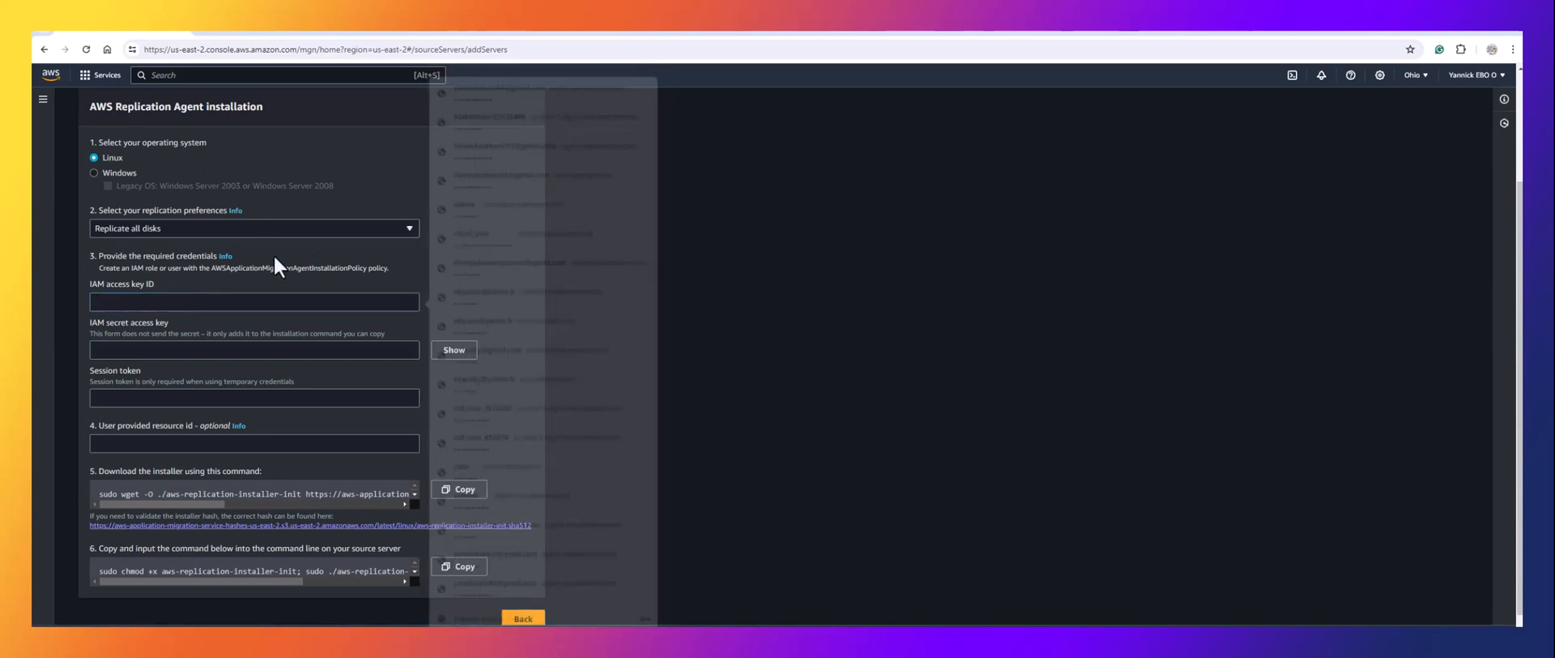
click(104, 172)
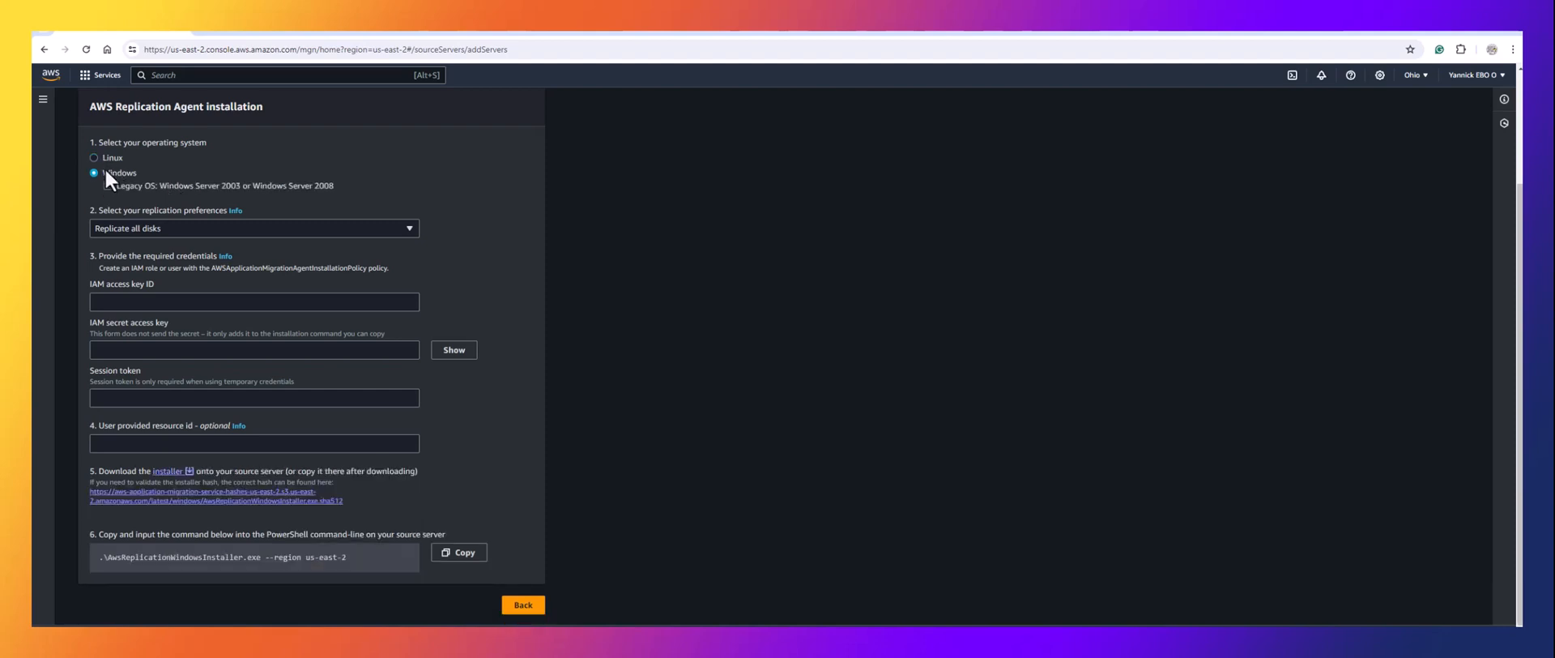
click(107, 156)
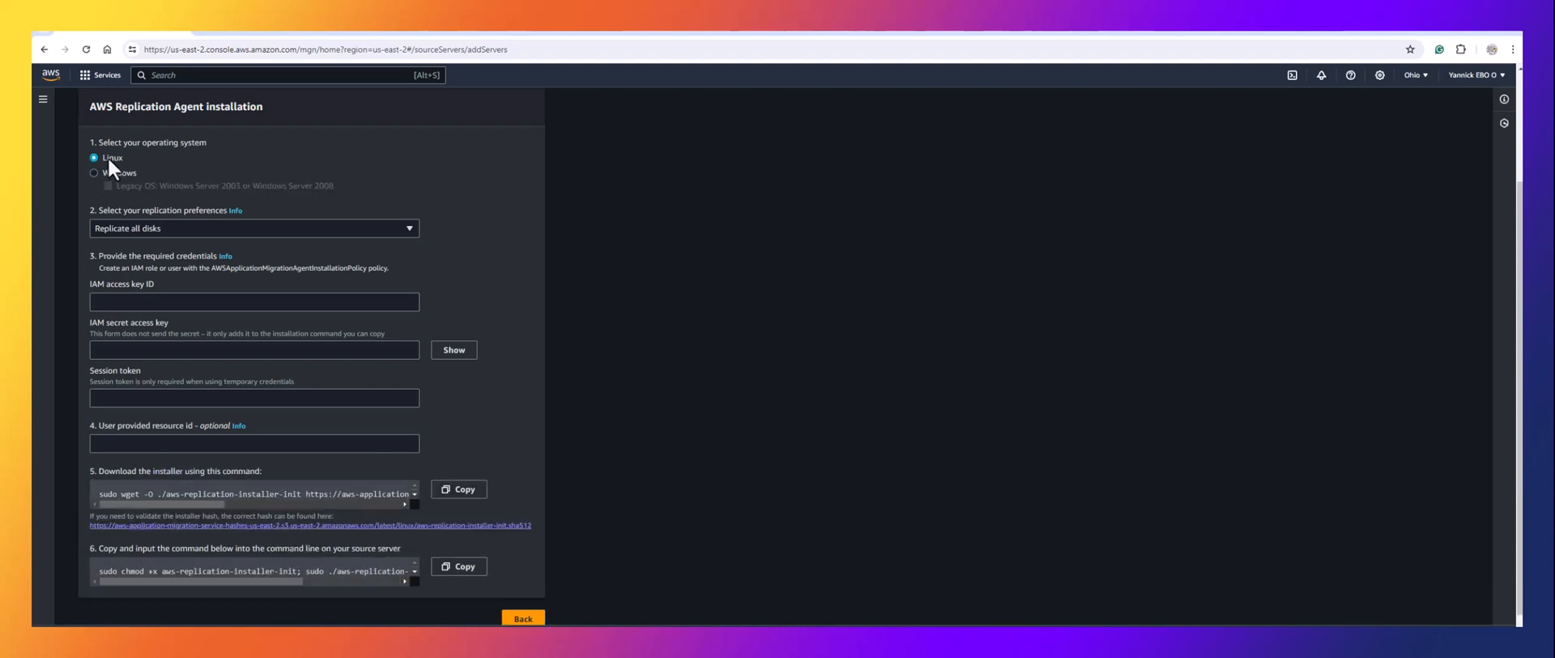
click(149, 226)
click(149, 226)
click(136, 302)
key(ctrl+v)
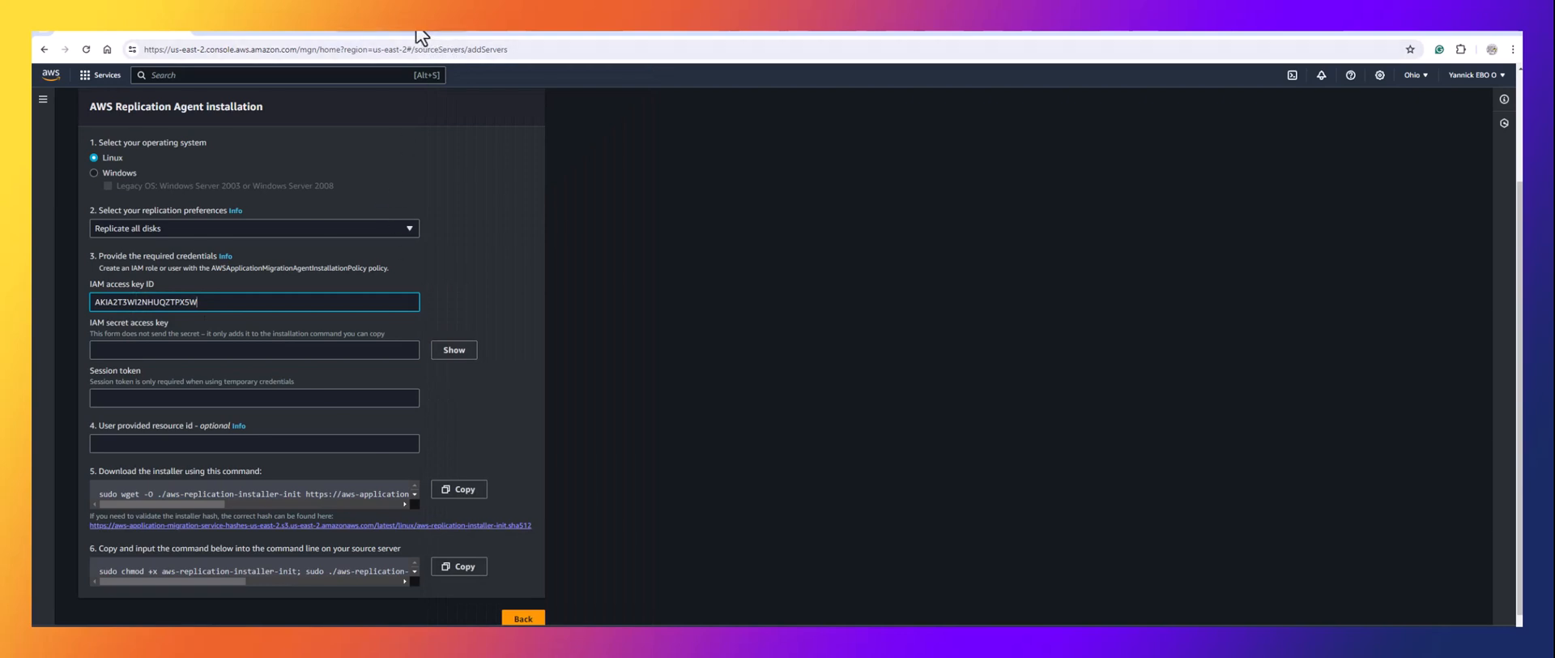
Copy the secret access key from IAM and paste it into the secret access key field.
click(526, 31)
click(604, 259)
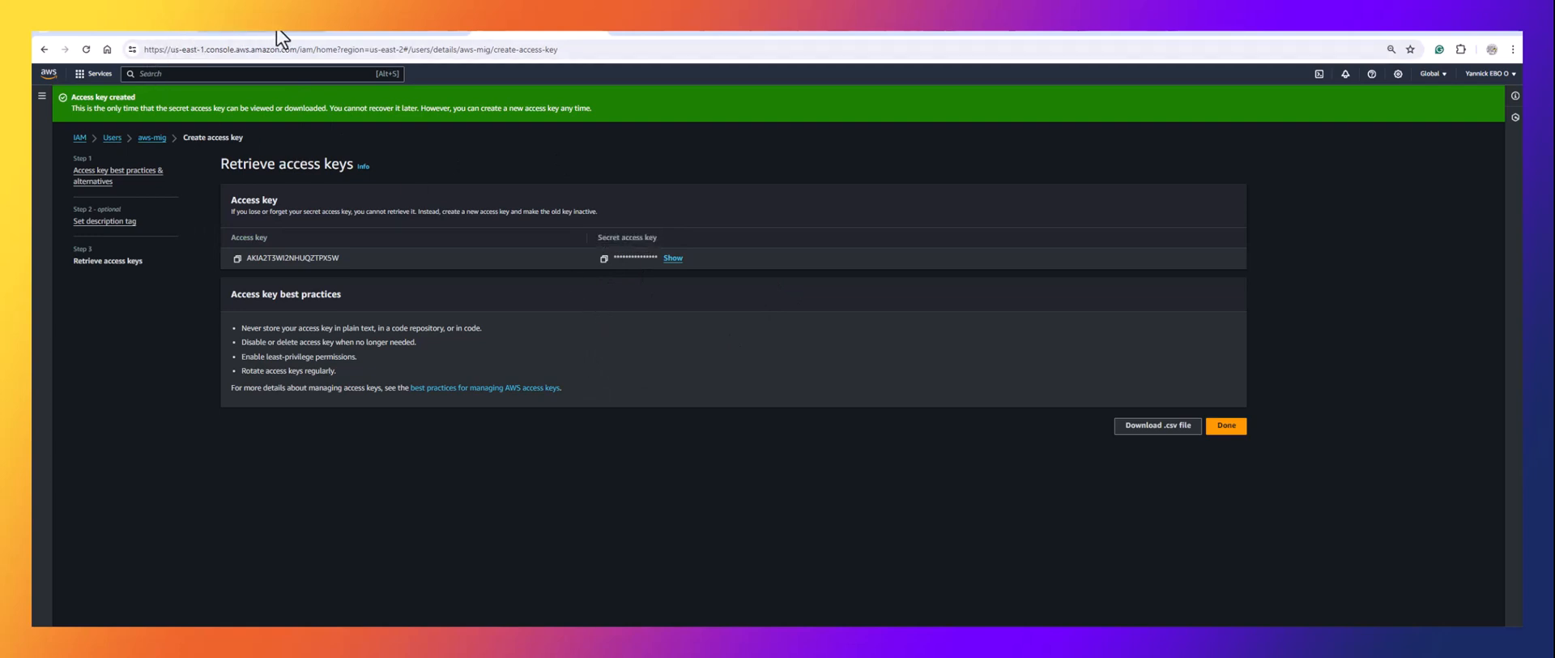
click(127, 30)
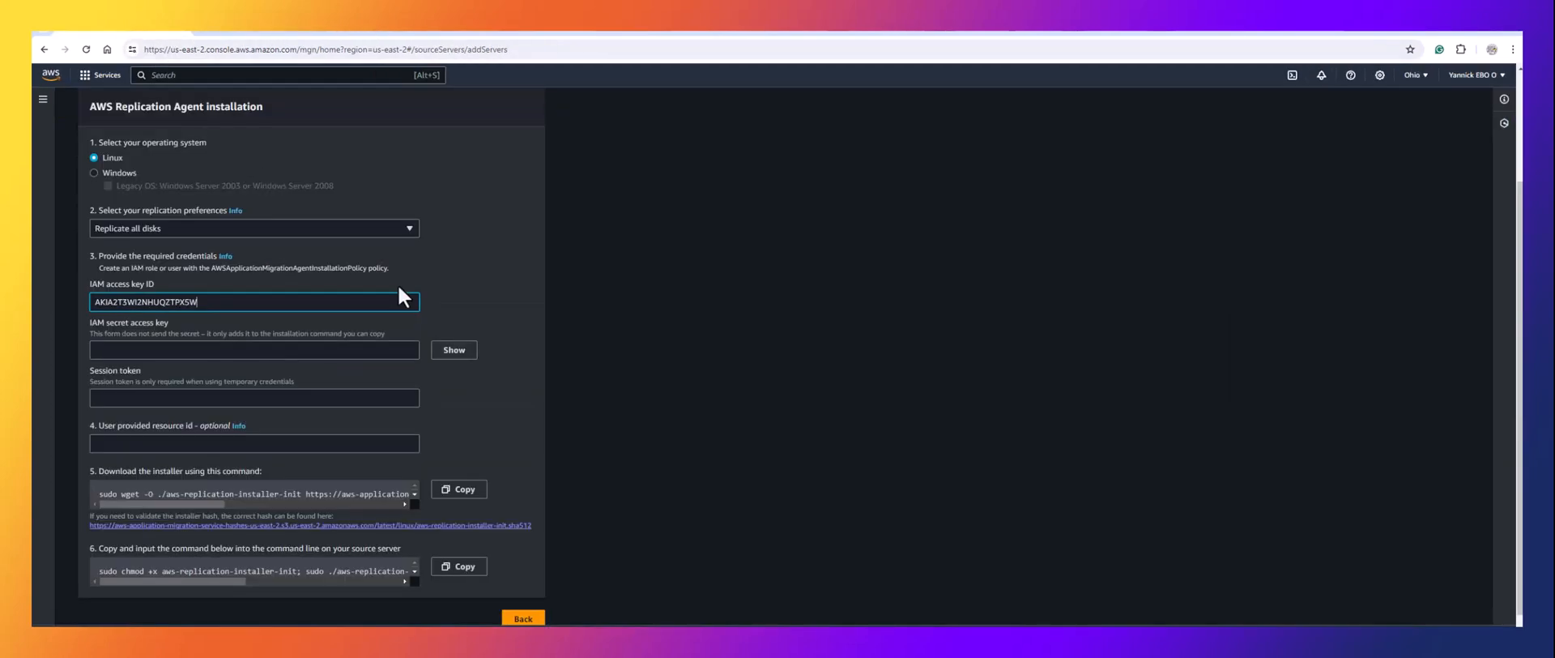
click(205, 351)
key(ctrl+v)
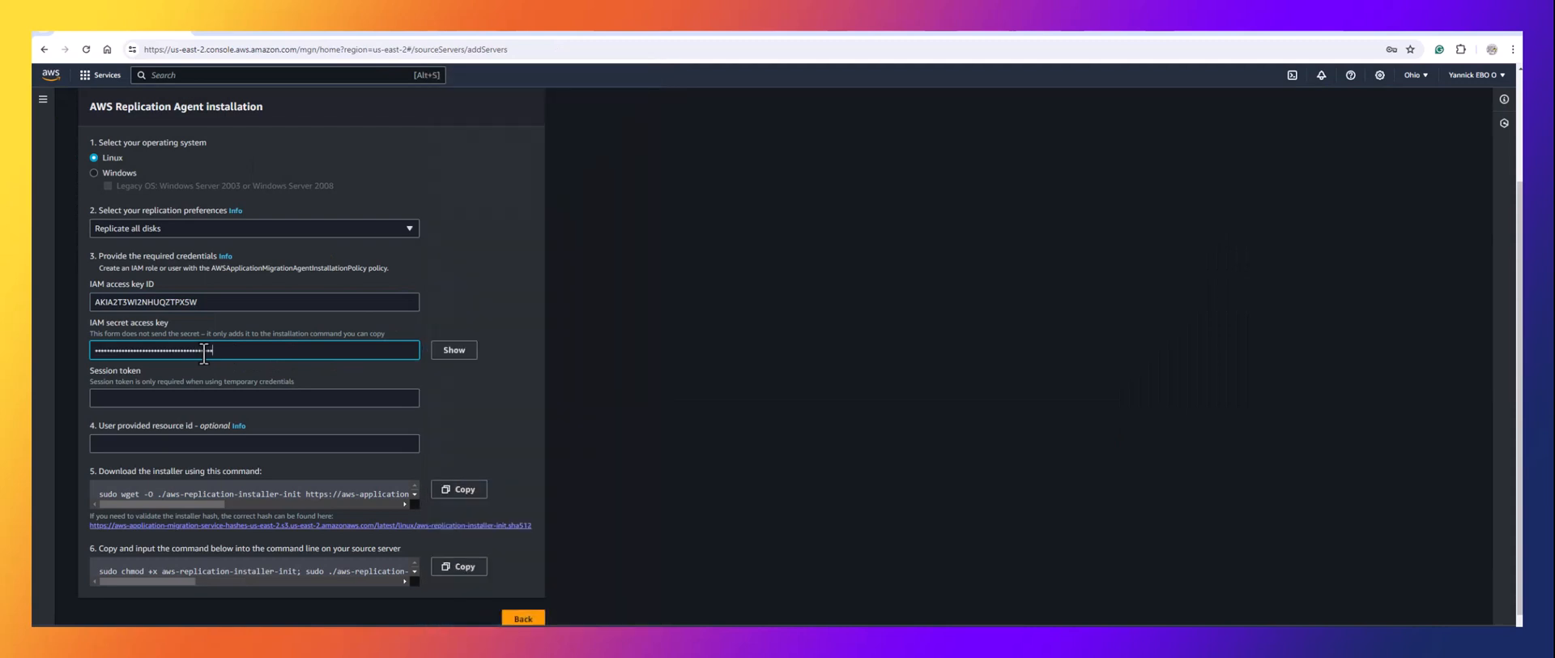
Copy the step 5 installer download command.
scroll(202, 397, down, 1)
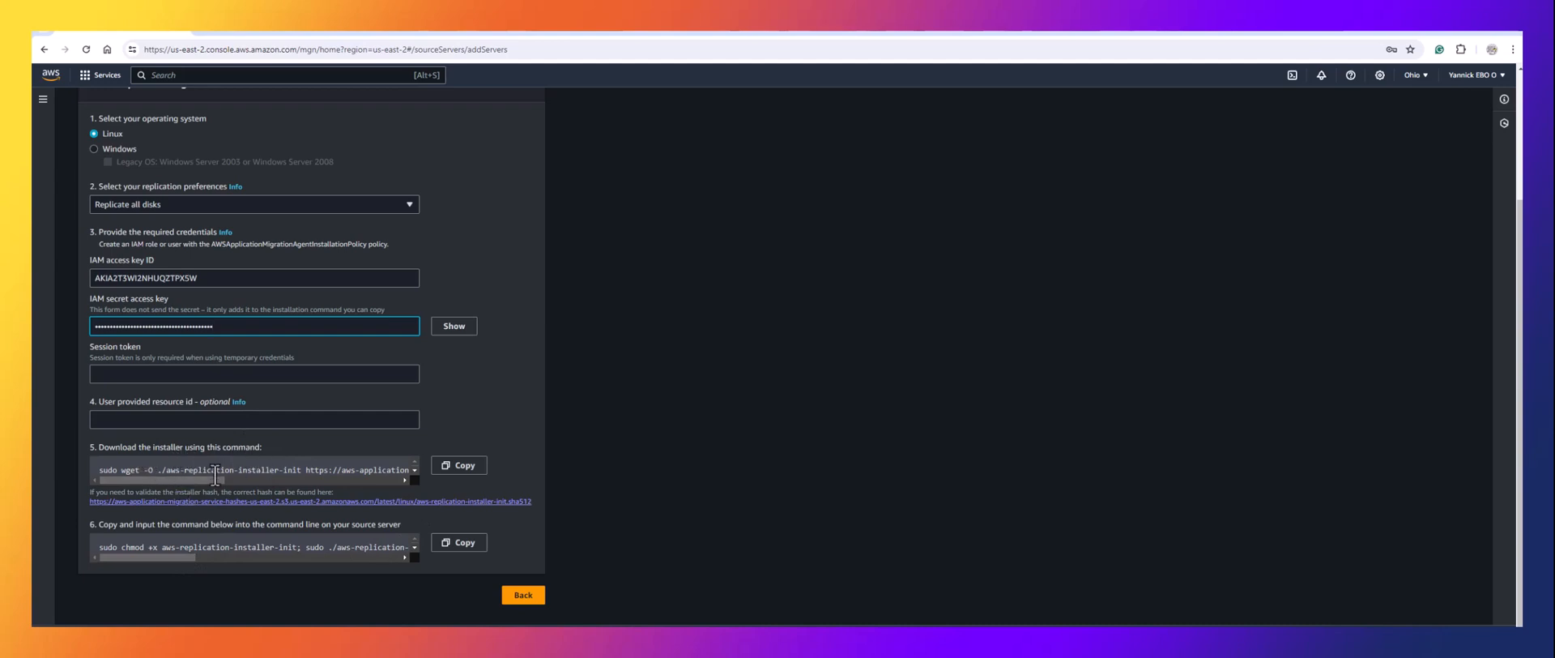
drag(205, 478, 389, 481)
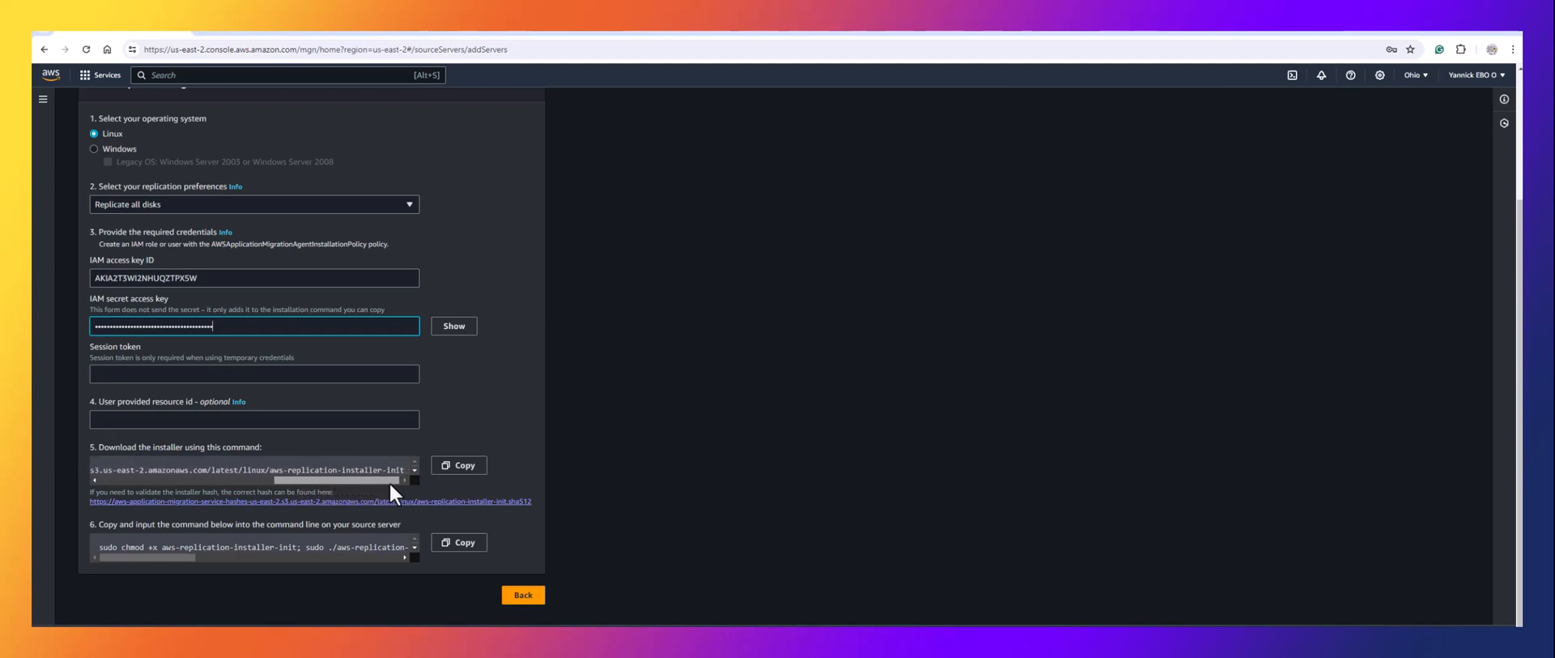
click(460, 467)
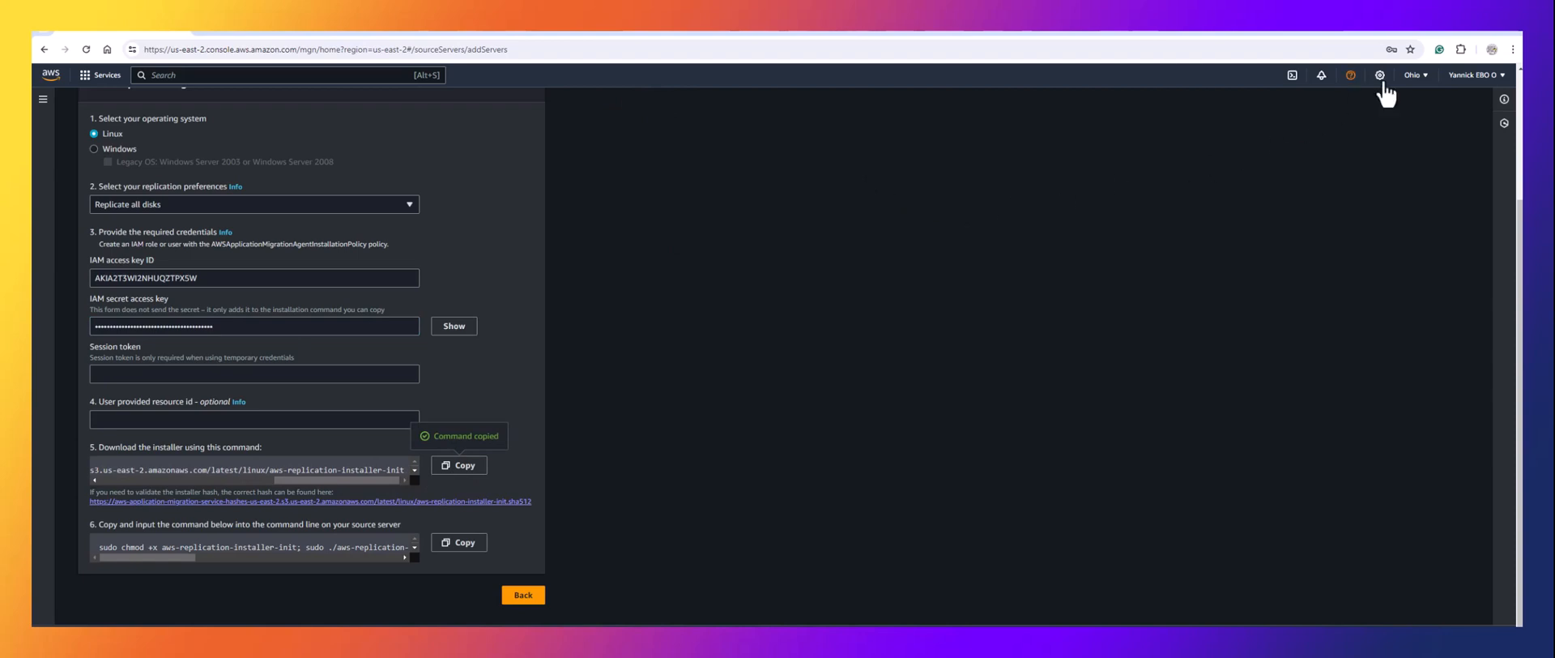
Tile the browser beside the Jenkins server terminal and clear the terminal screen.
mouse_move(1487, 27)
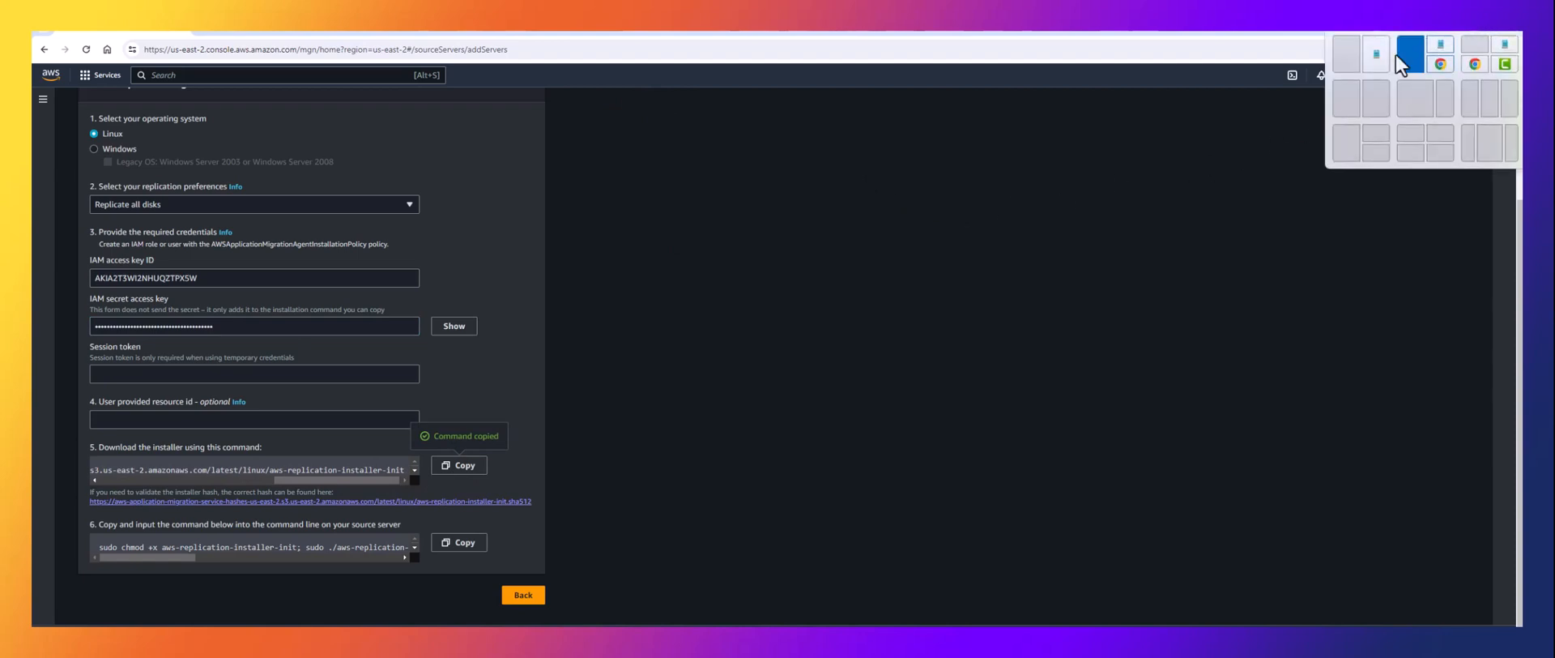
click(1348, 98)
click(1043, 230)
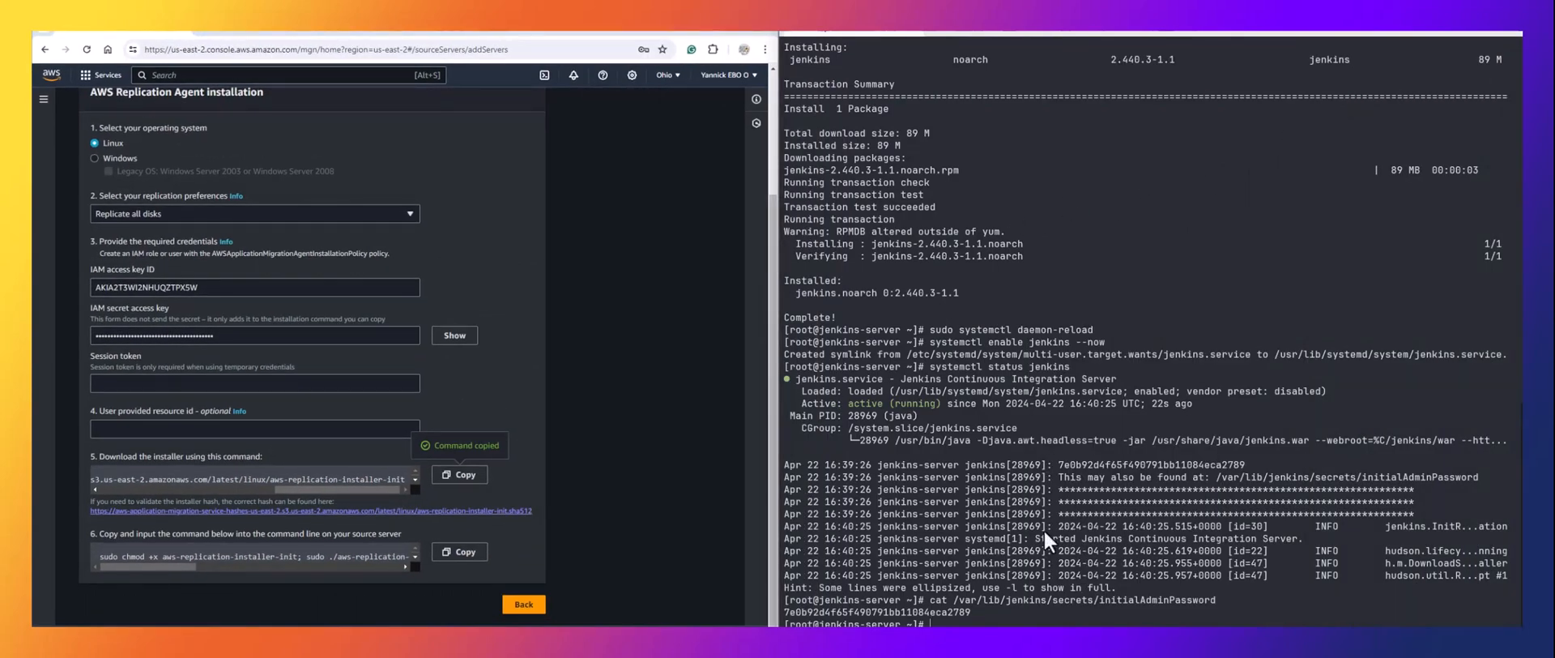
text(clear)
key(Return)
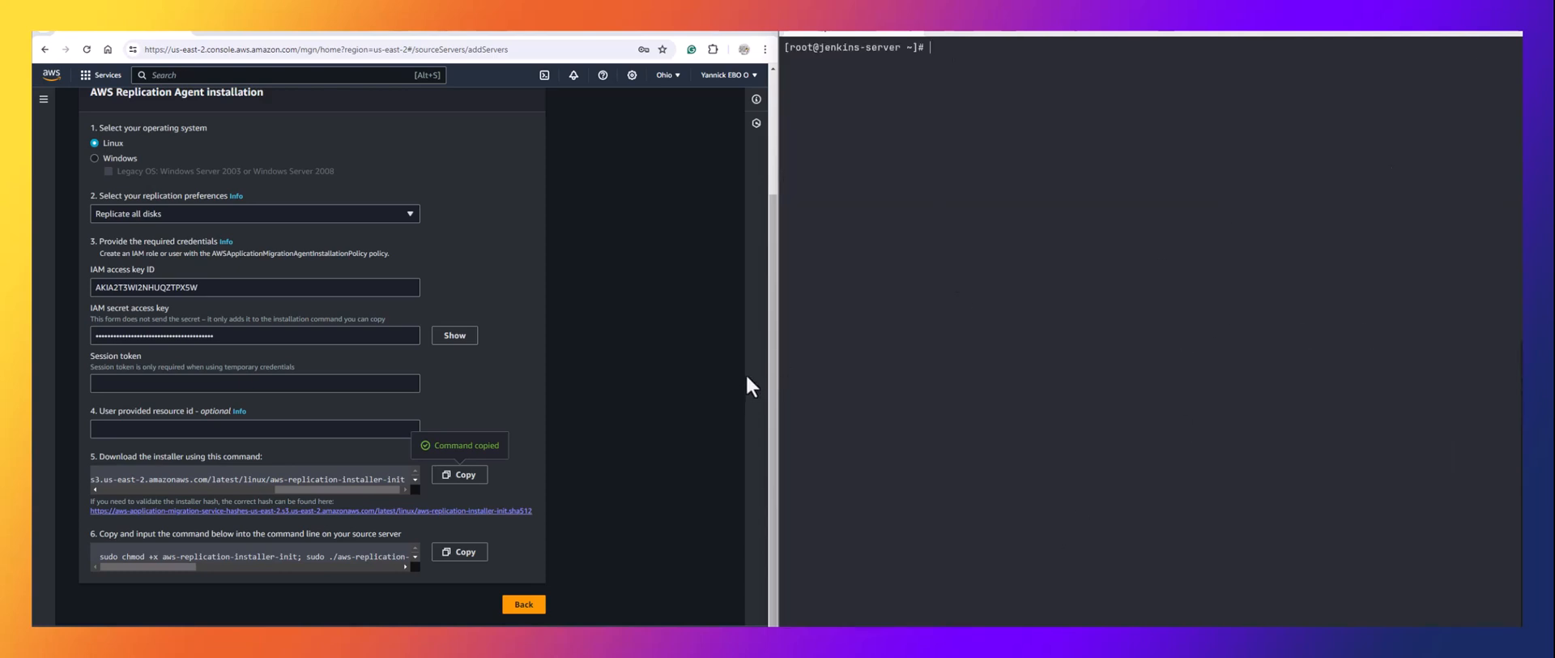
Run the wget download command and list files to confirm aws-replication-installer-init is present.
right_click(995, 81)
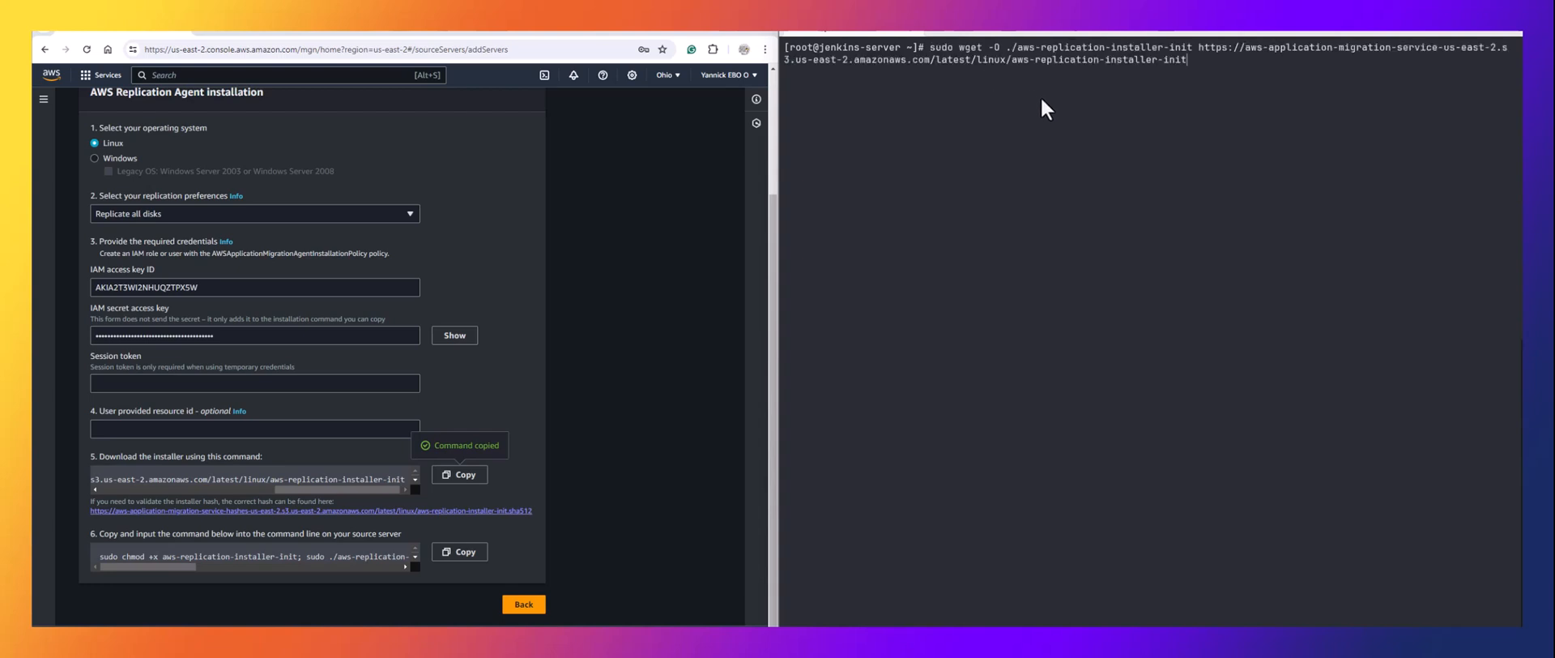
key(Return)
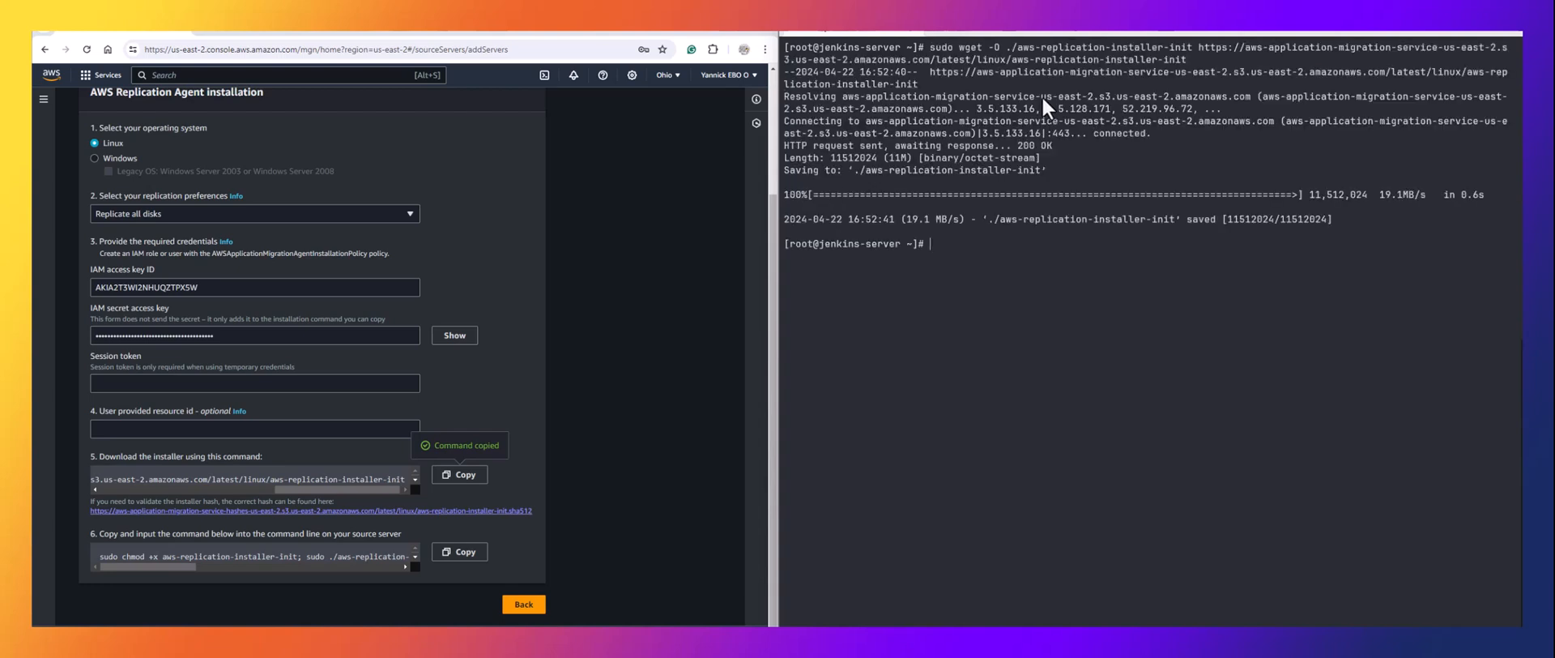
text(ls)
key(Return)
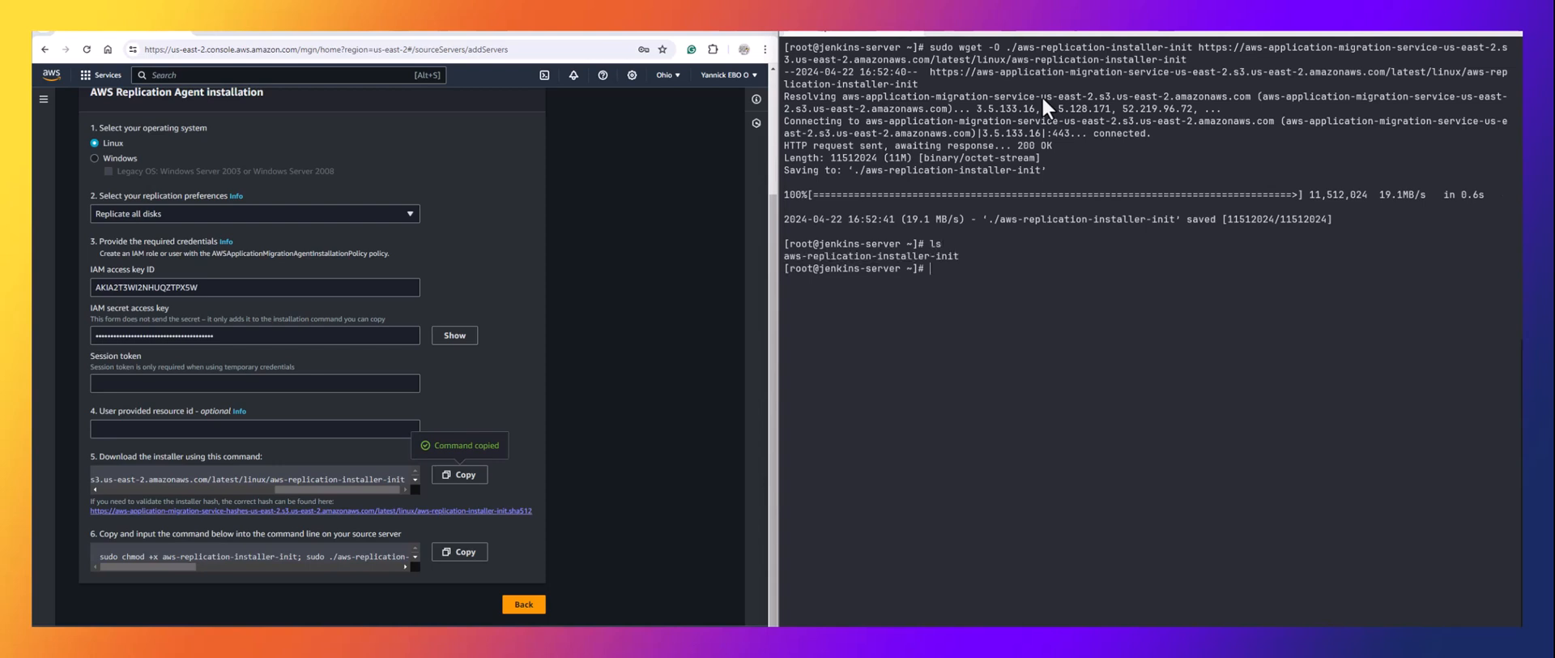
drag(959, 256, 850, 259)
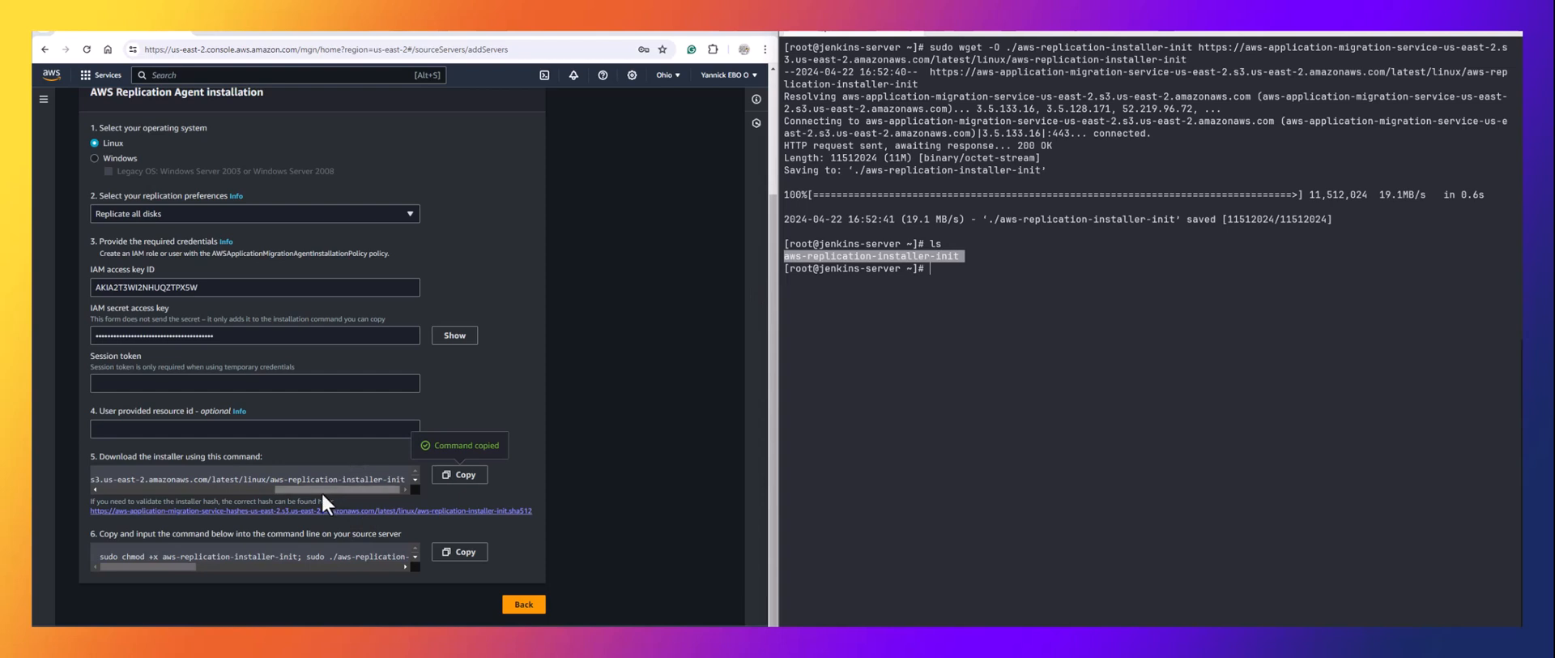
scroll(320, 490, down, 1)
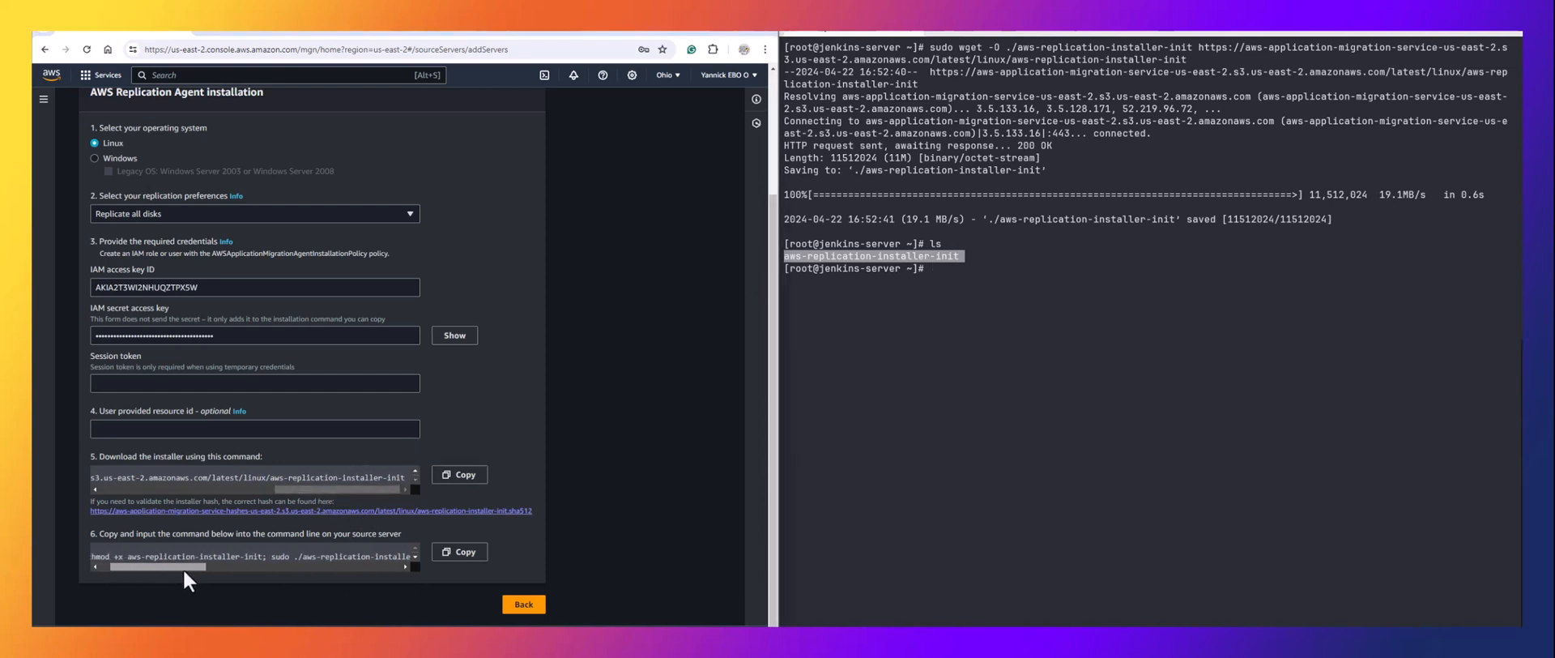
Paste the full replication agent install command, including the access keys, at the jenkins-server prompt.
mouse_move(188, 567)
mouse_down()
mouse_move(298, 577)
mouse_move(175, 577)
mouse_up()
click(459, 556)
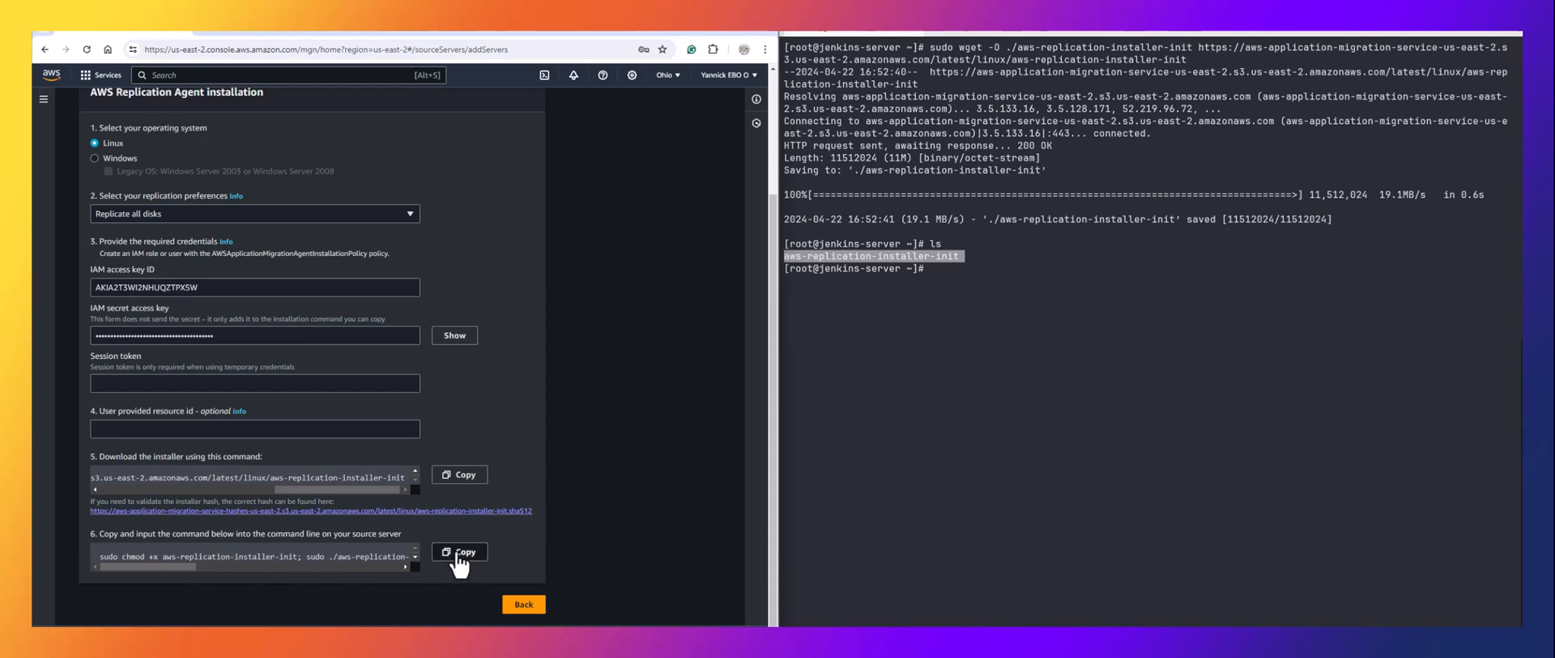
right_click(1028, 285)
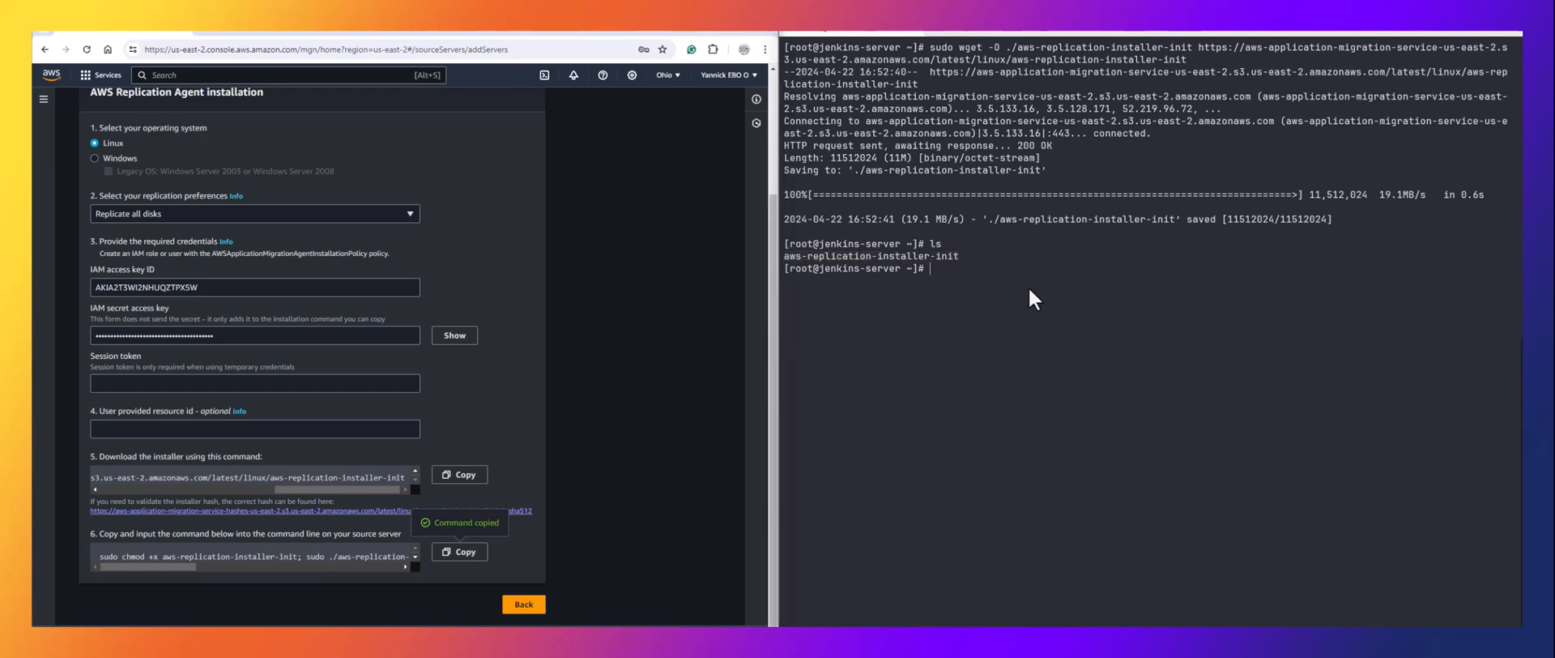
right_click(1028, 285)
key(BackSpace)
key(BackSpace)
key(BackSpace)
key(BackSpace)
key(BackSpace)
key(BackSpace)
key(BackSpace)
key(BackSpace)
key(BackSpace)
key(BackSpace)
key(BackSpace)
key(BackSpace)
key(BackSpace)
key(BackSpace)
key(BackSpace)
key(BackSpace)
key(BackSpace)
key(BackSpace)
key(BackSpace)
key(BackSpace)
click(475, 551)
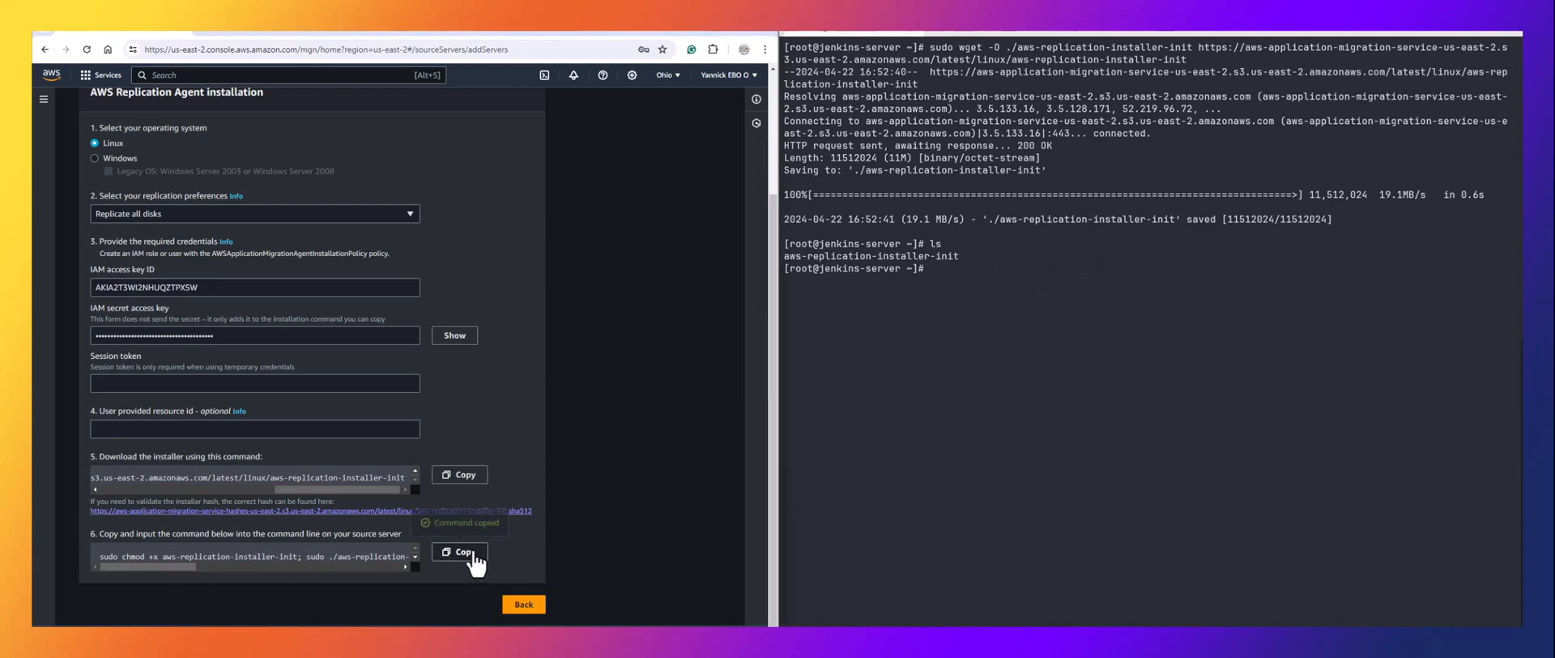
right_click(1045, 311)
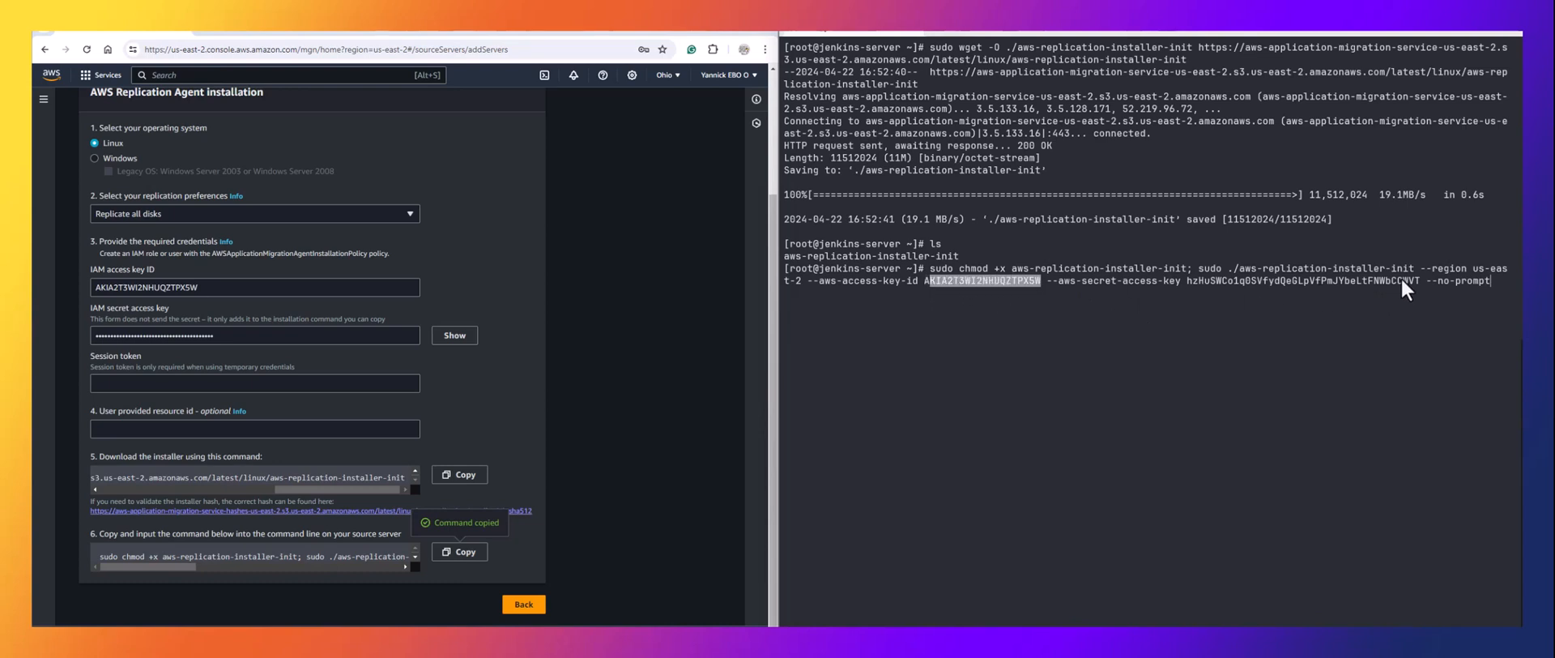
drag(1413, 280, 1188, 279)
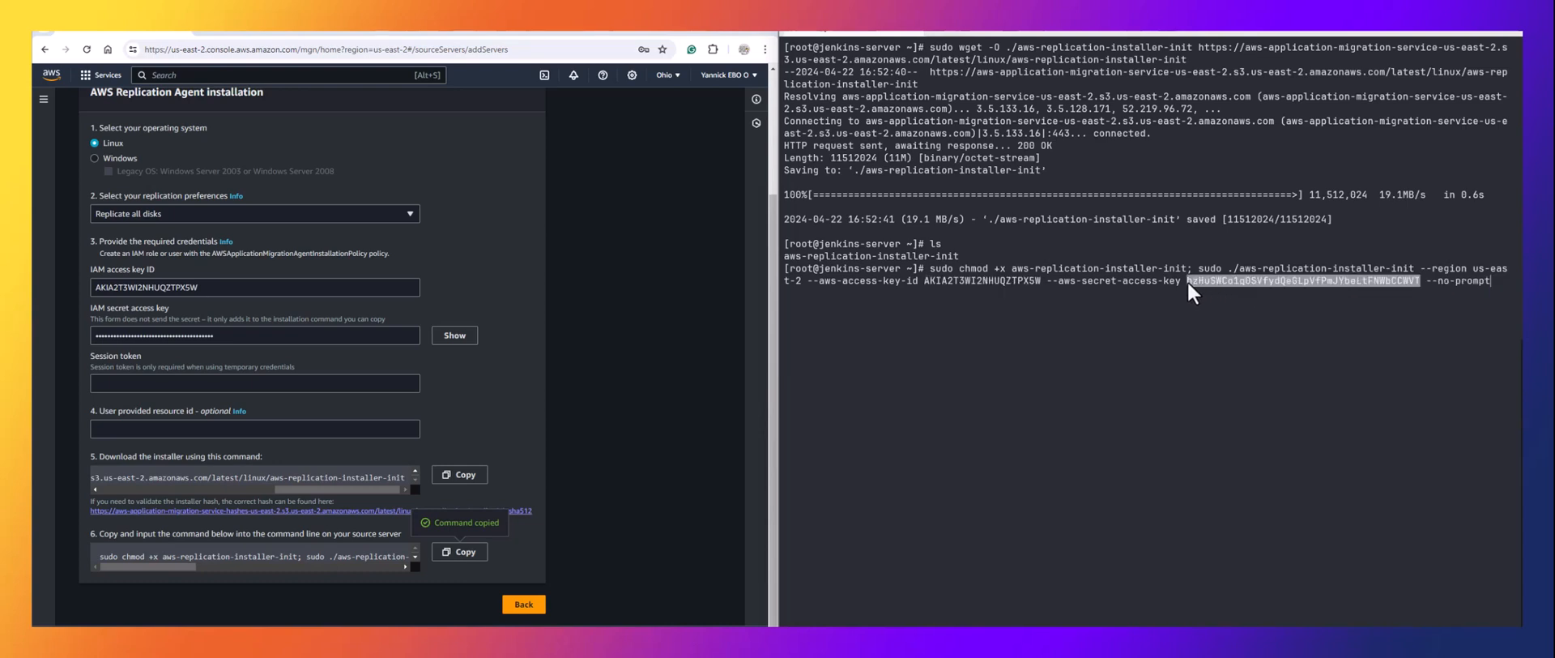
click(1188, 297)
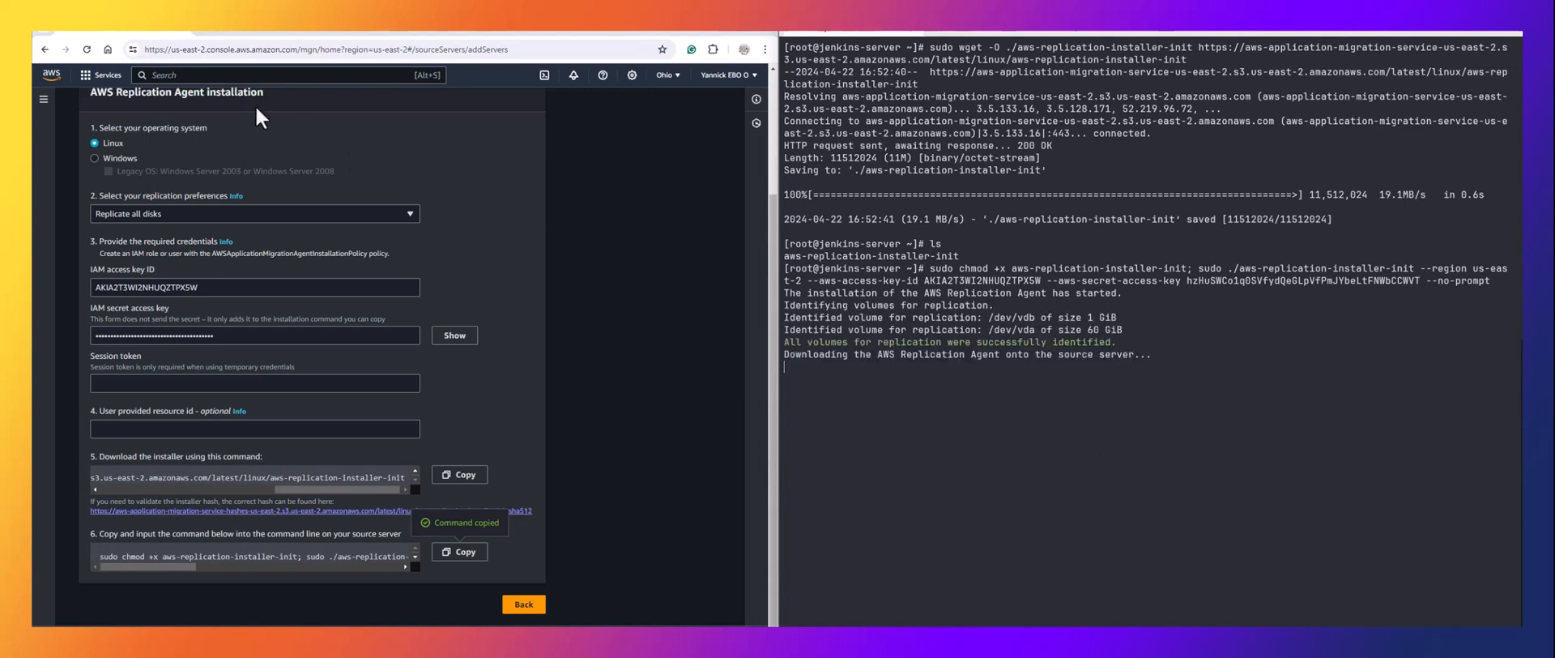
Open EC2 Instances in Ohio and remove the running-only state filter.
click(513, 33)
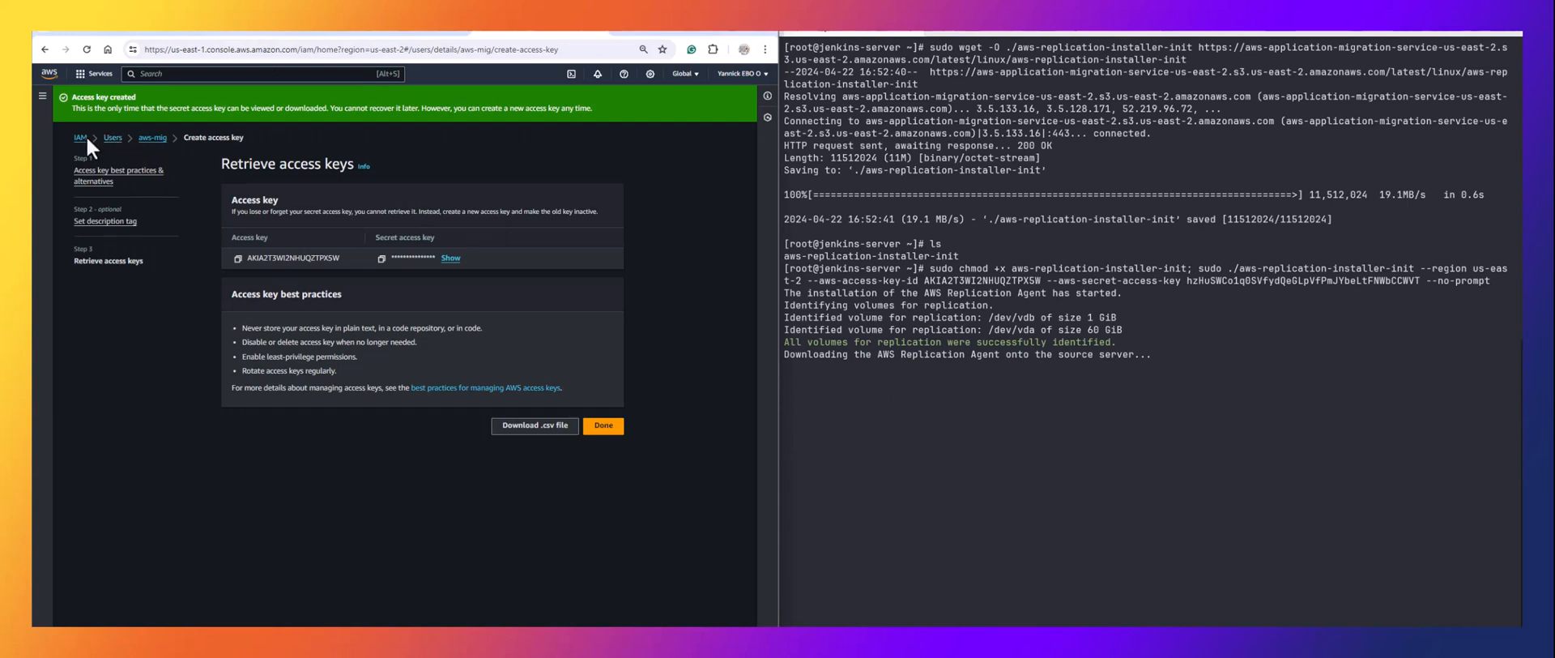
click(209, 72)
text(ec)
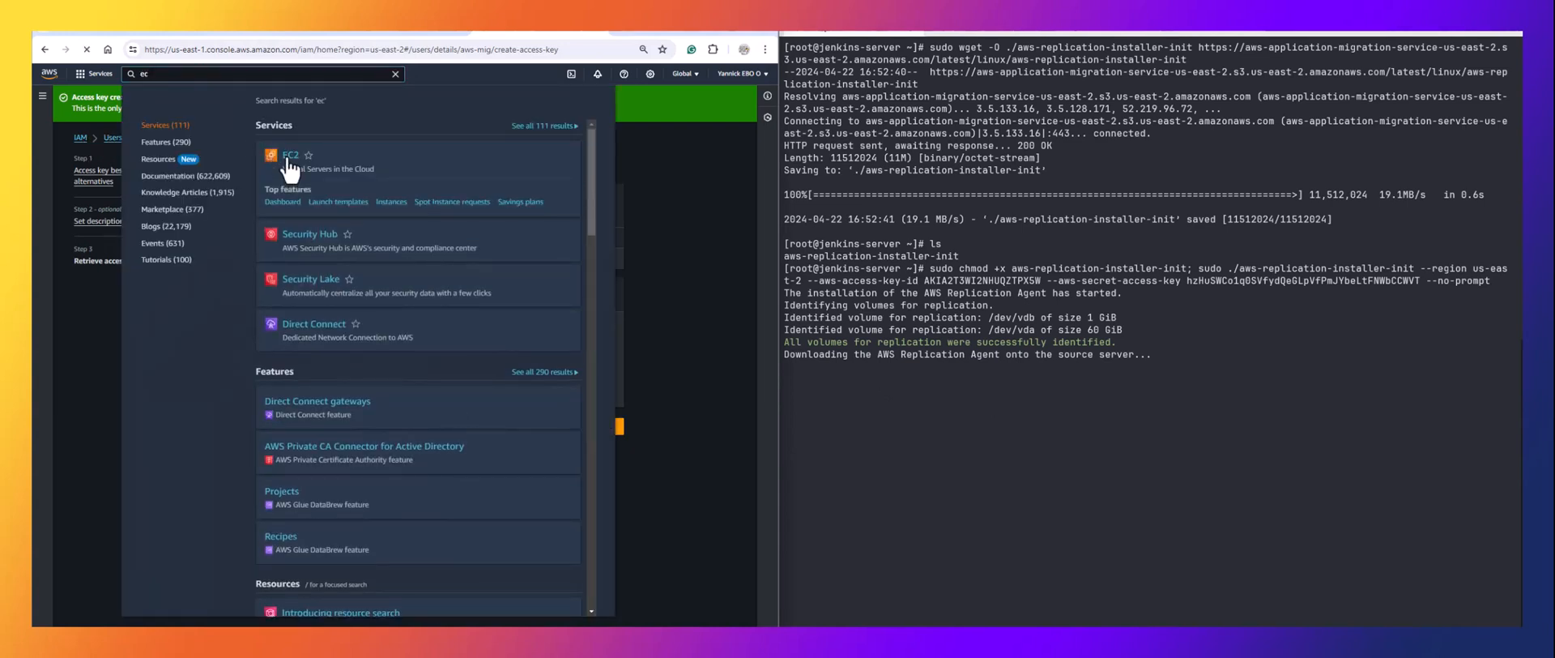
click(290, 156)
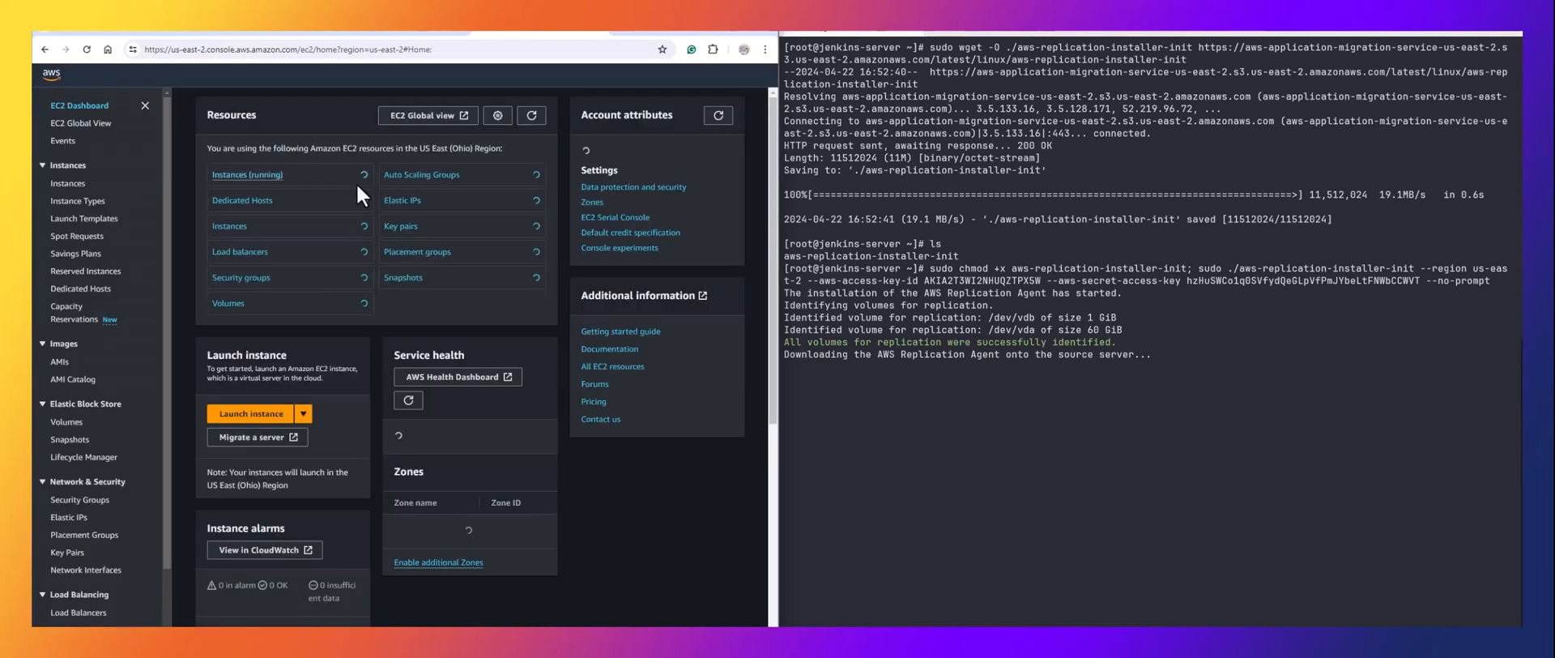
click(249, 174)
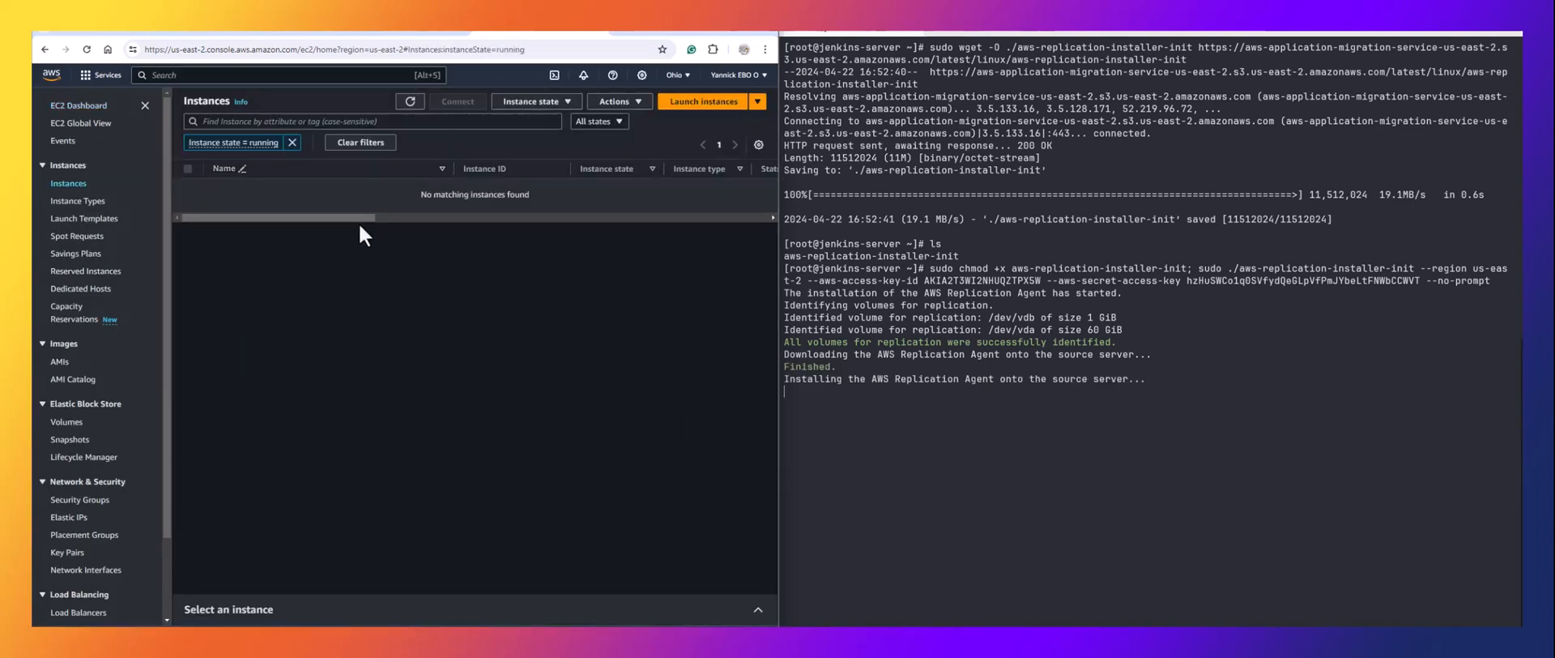
click(292, 141)
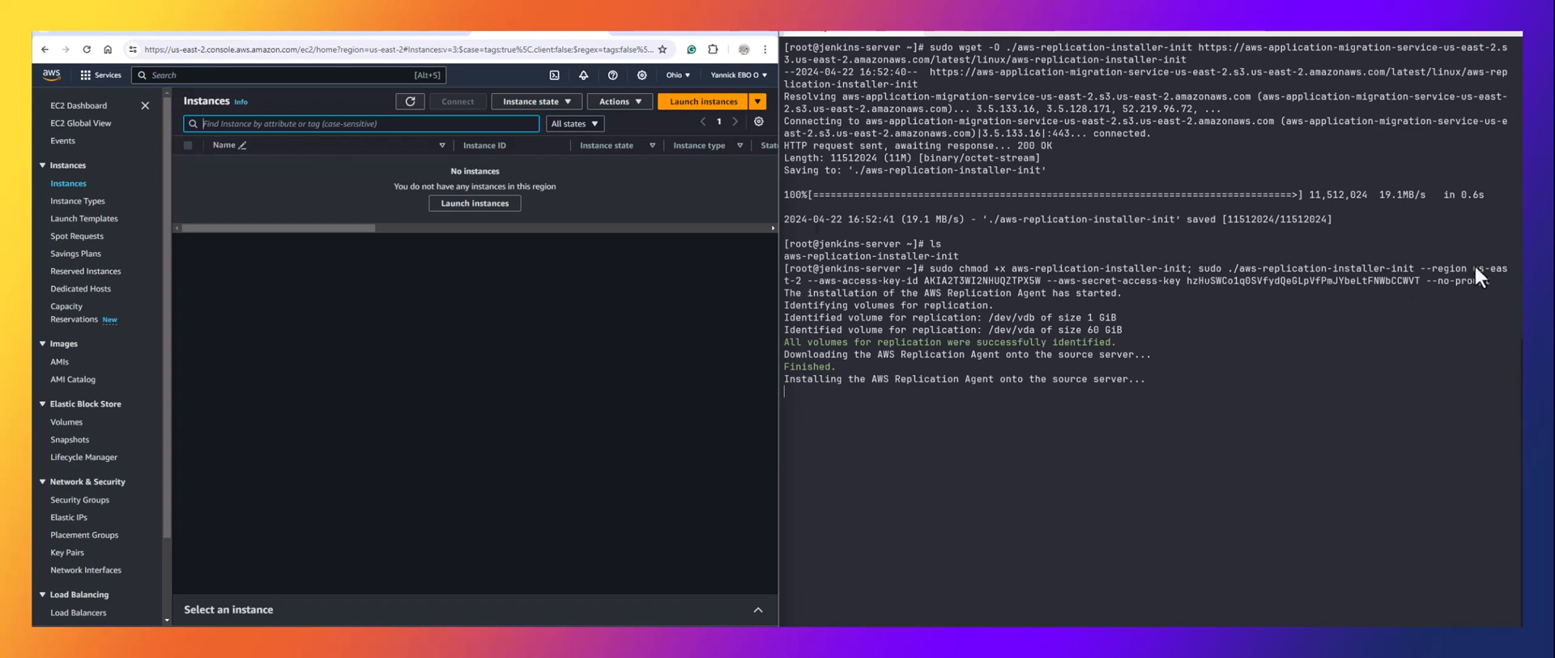
Highlight the installer's region value and the identified volume lines in the terminal.
drag(1474, 267, 804, 280)
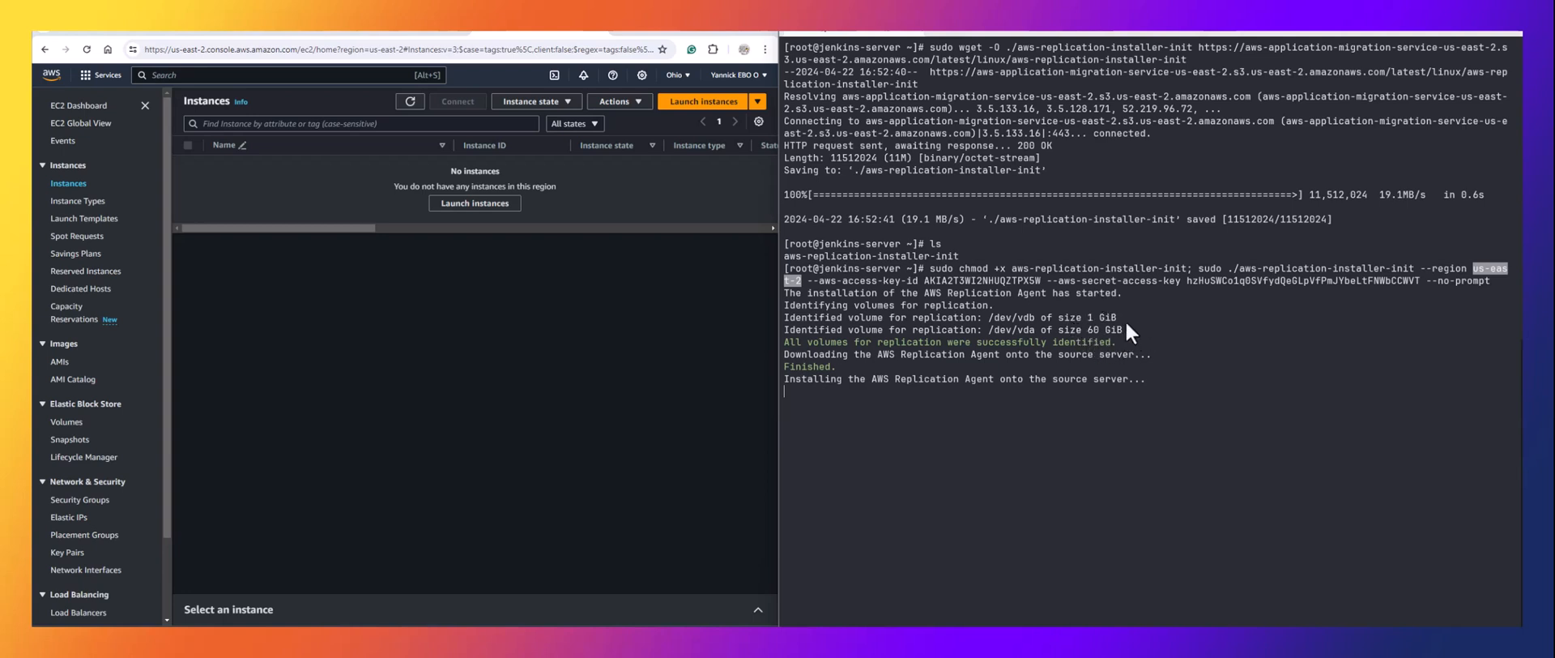
drag(1077, 306, 1084, 333)
click(1146, 330)
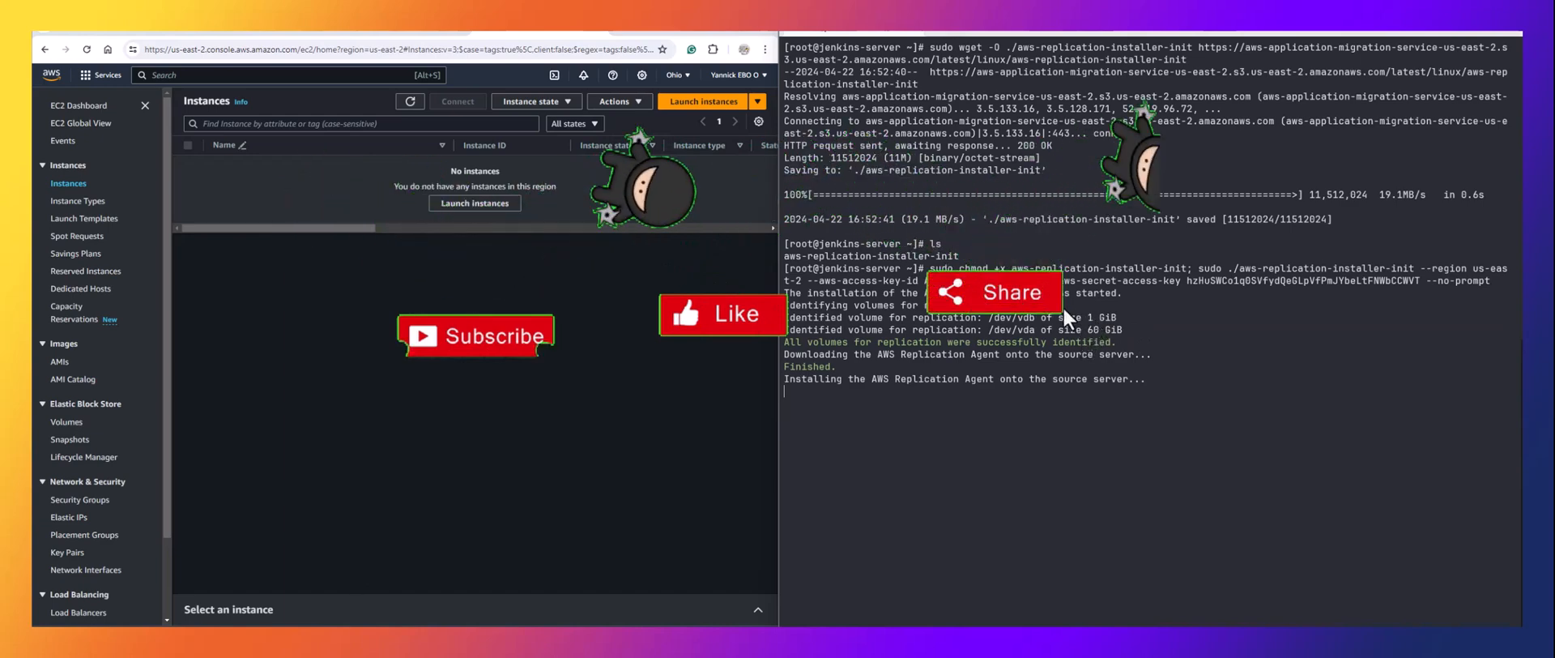
click(260, 34)
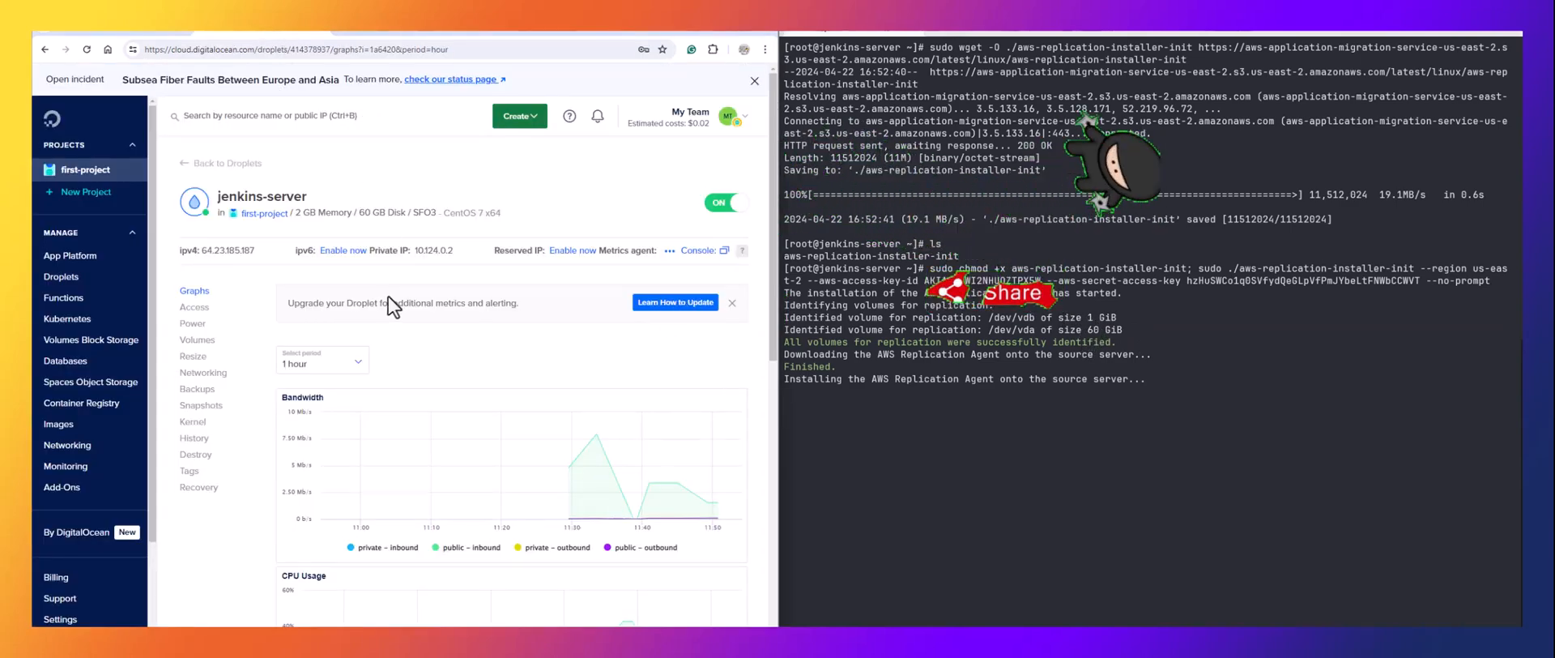
click(192, 340)
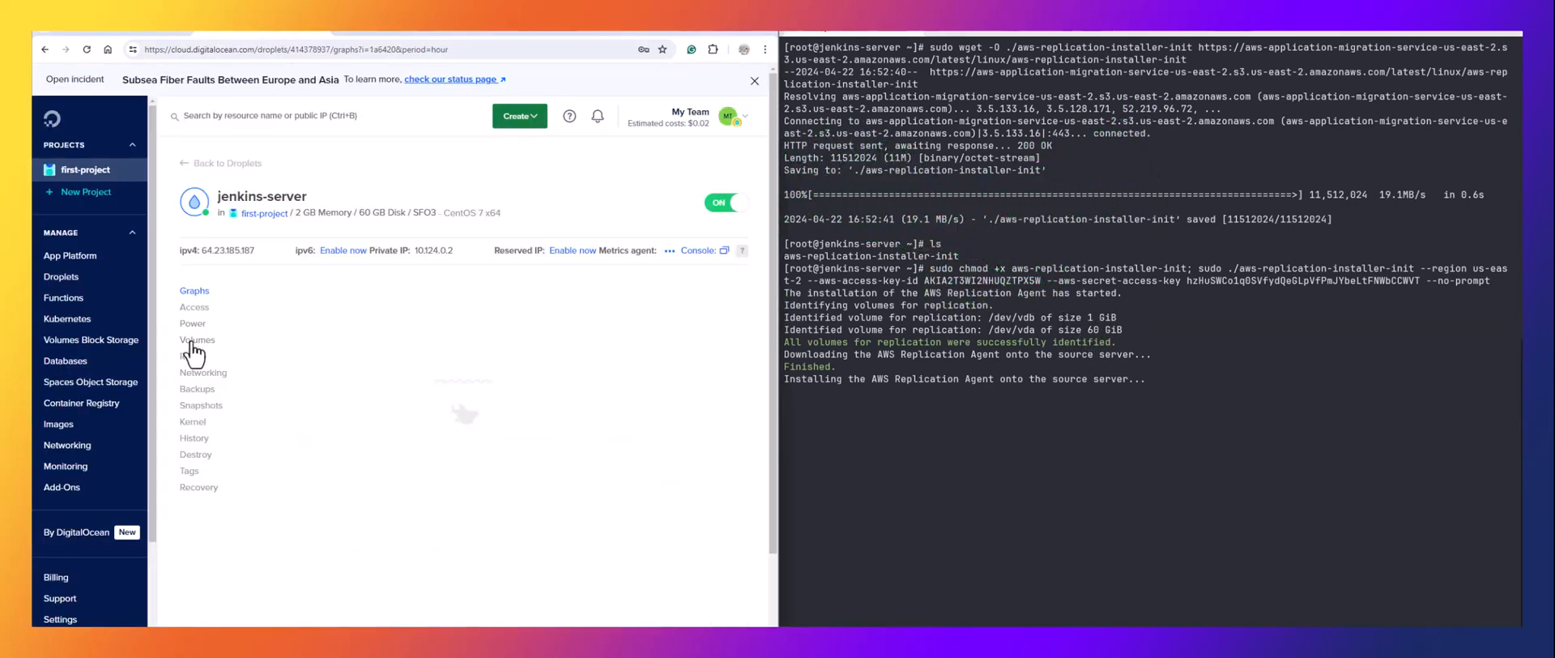
scroll(372, 403, down, 3)
scroll(372, 402, up, 3)
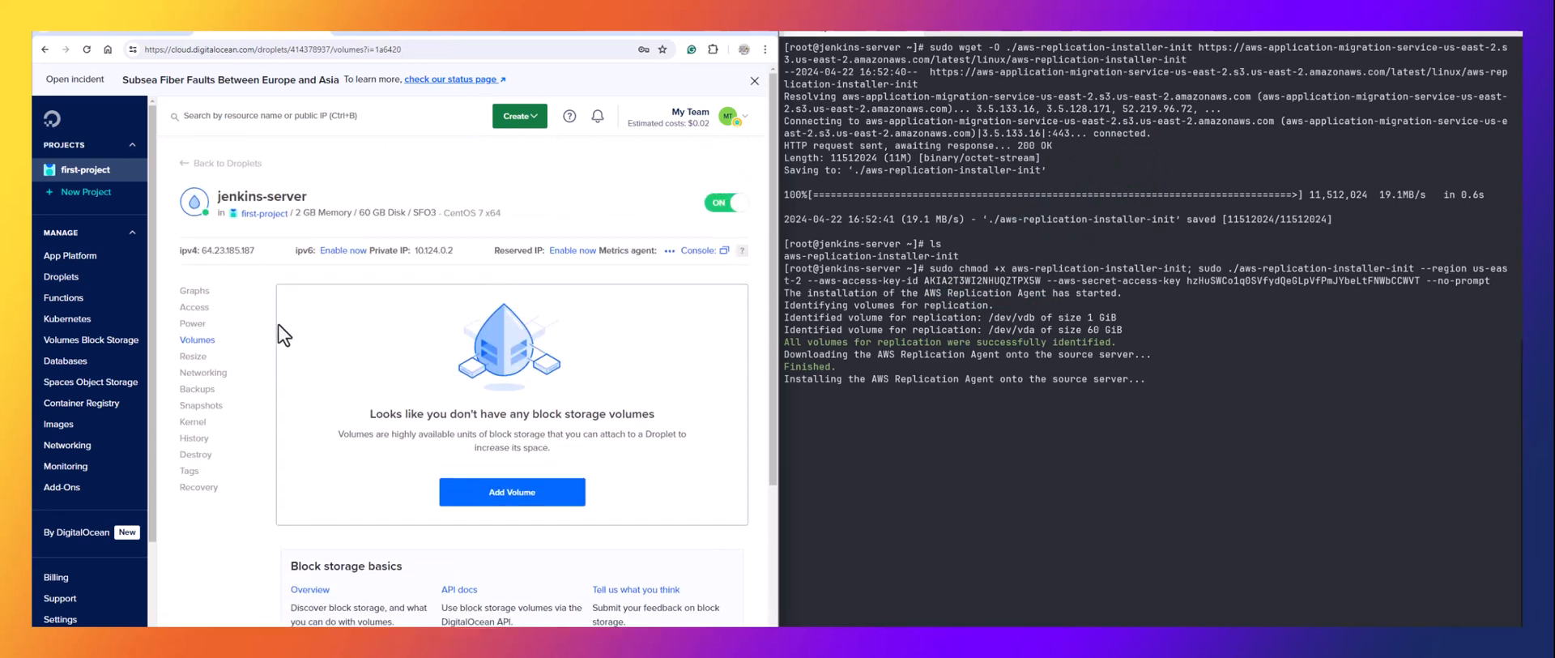
click(199, 390)
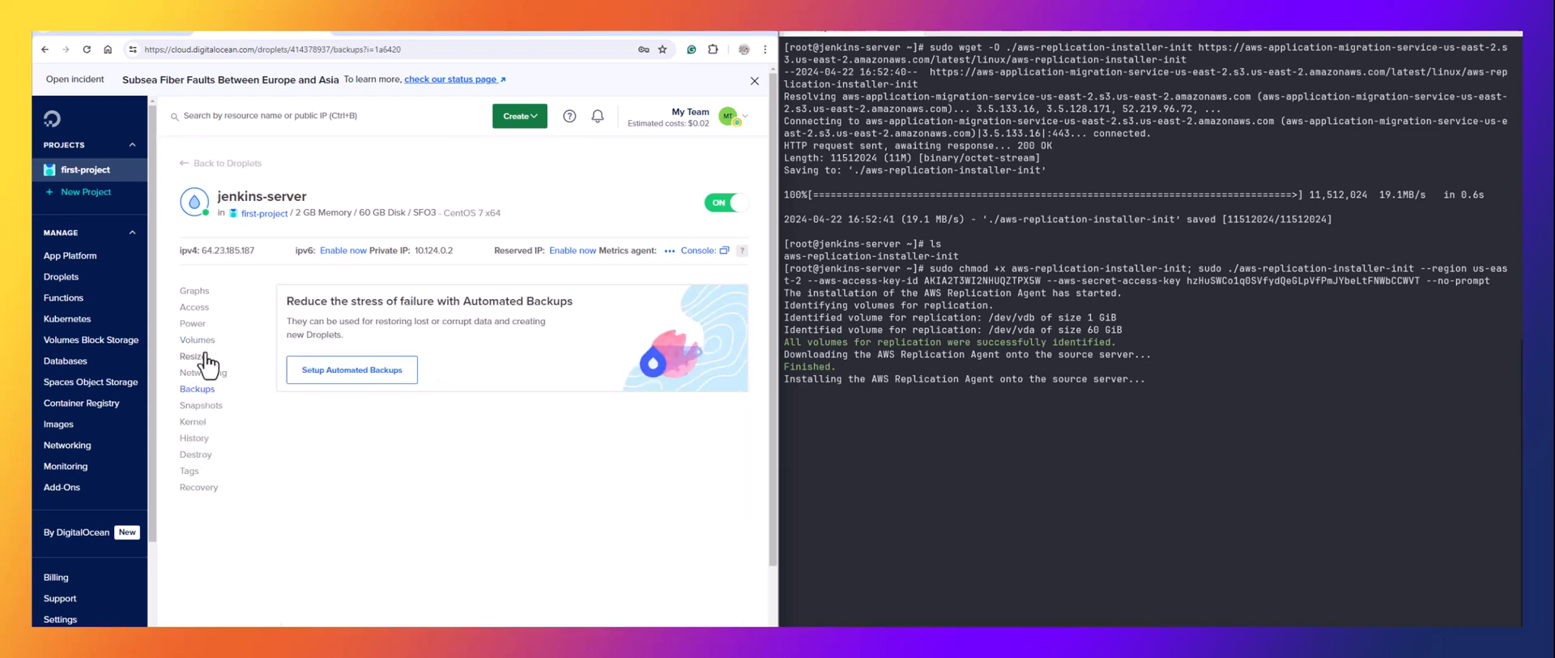
click(202, 343)
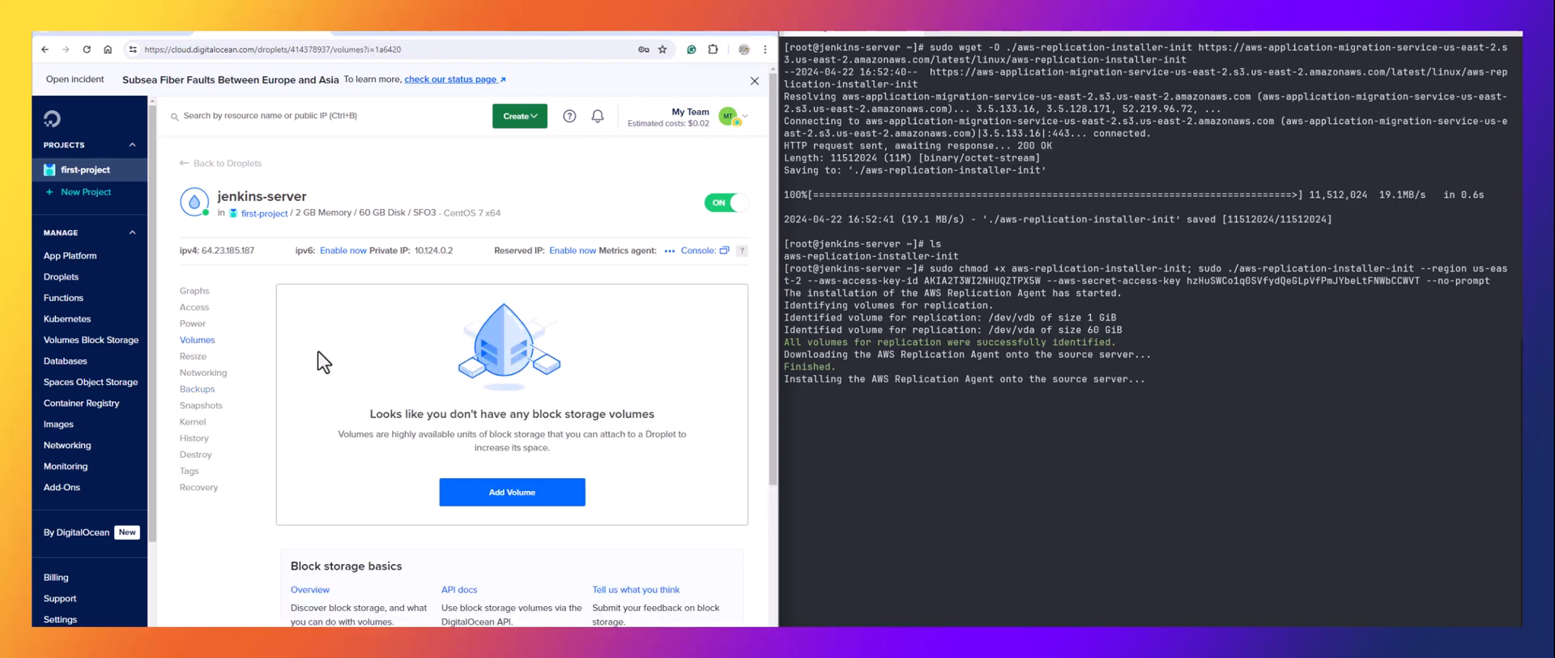
click(197, 308)
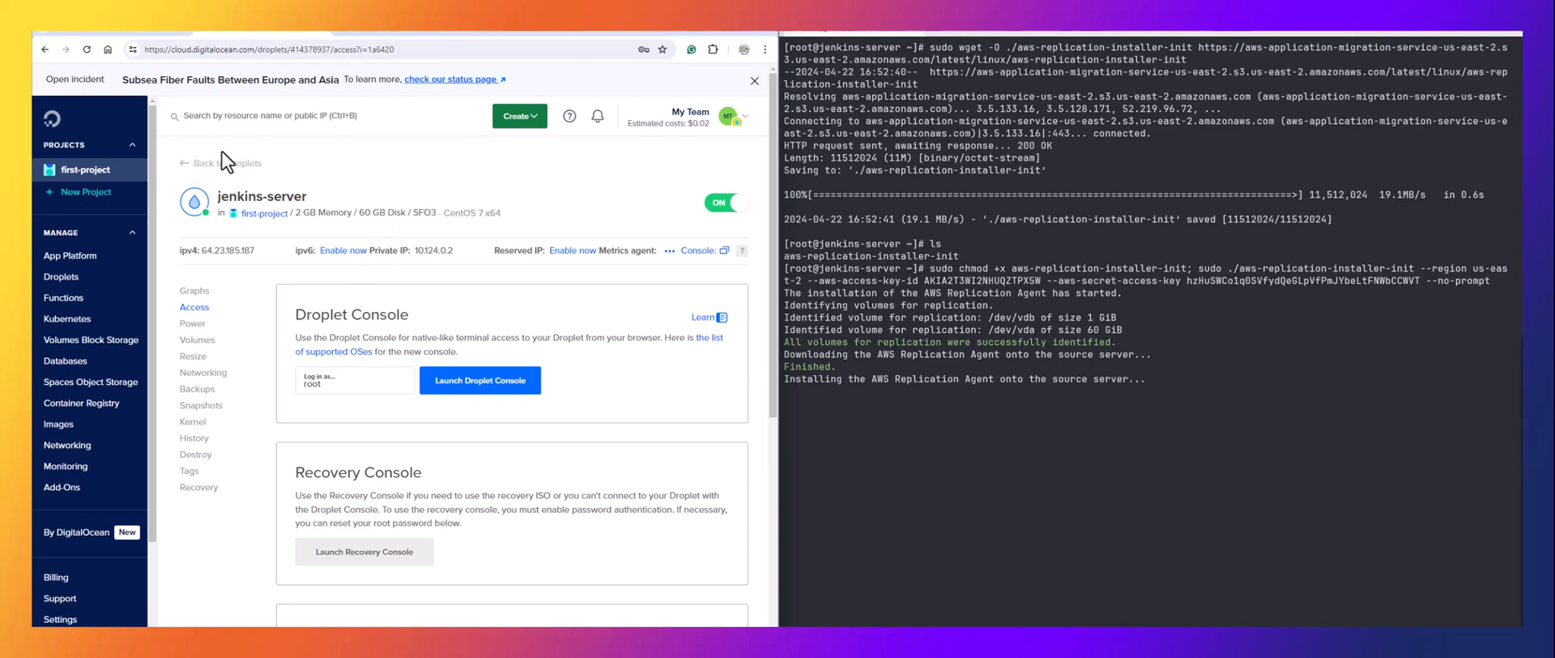
click(131, 34)
click(519, 34)
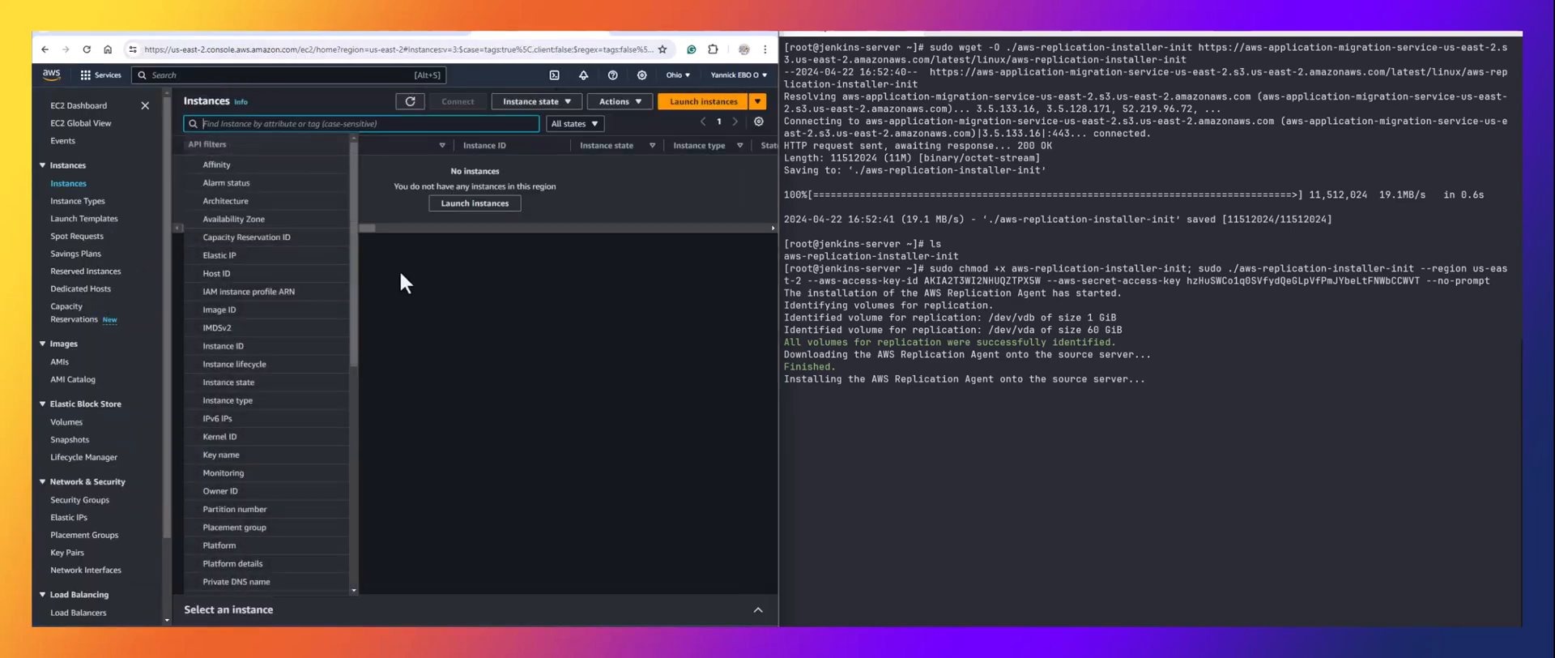
Refresh the EC2 instance list twice, then return to the MGN agent installation page.
click(410, 102)
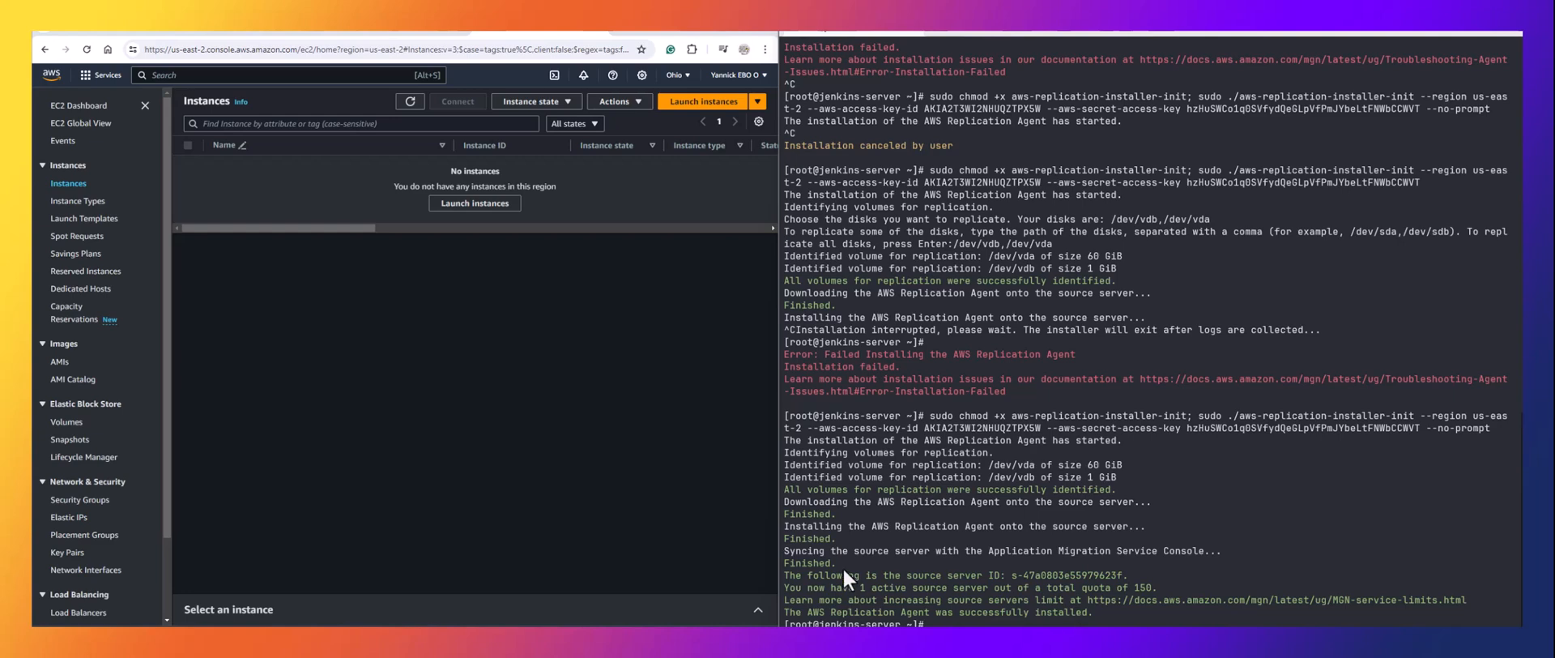
click(409, 104)
click(99, 34)
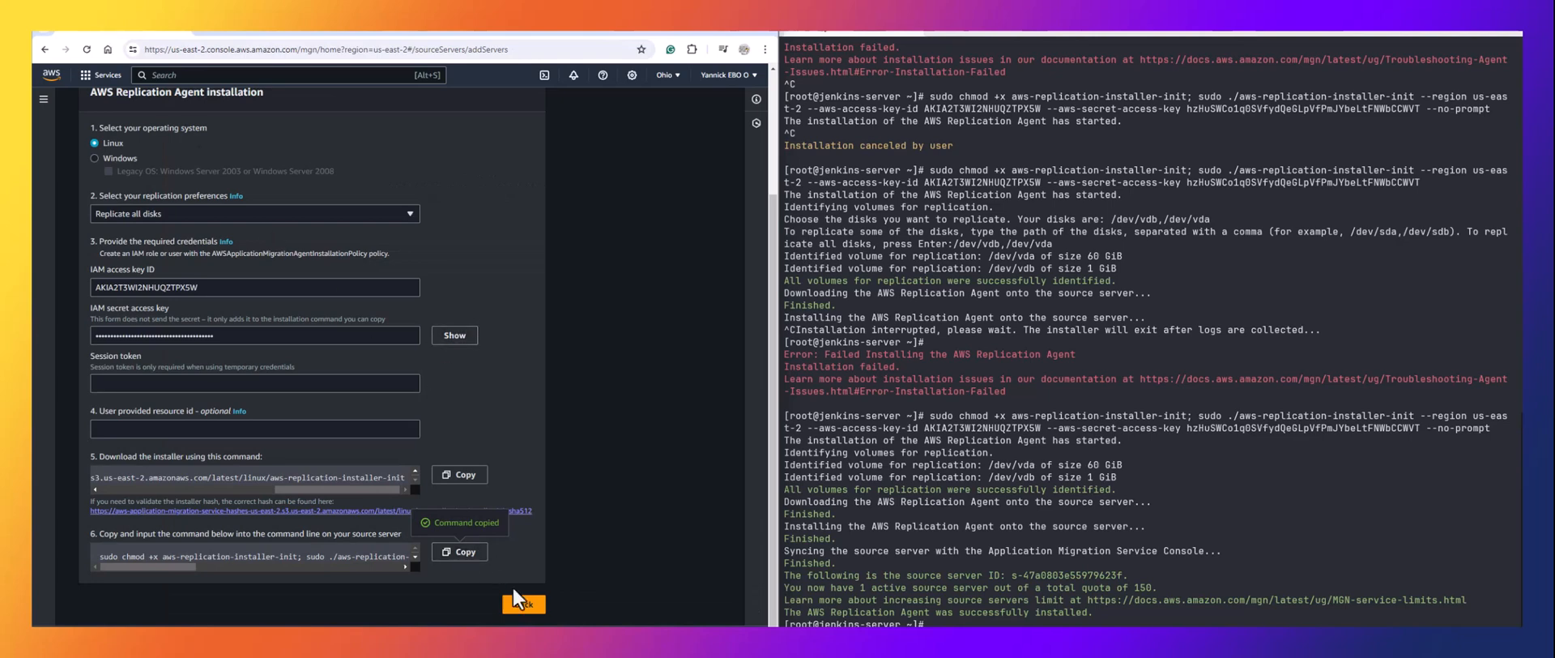
Maximize the browser and open jenkins-server from the MGN Source servers list.
double_click(736, 34)
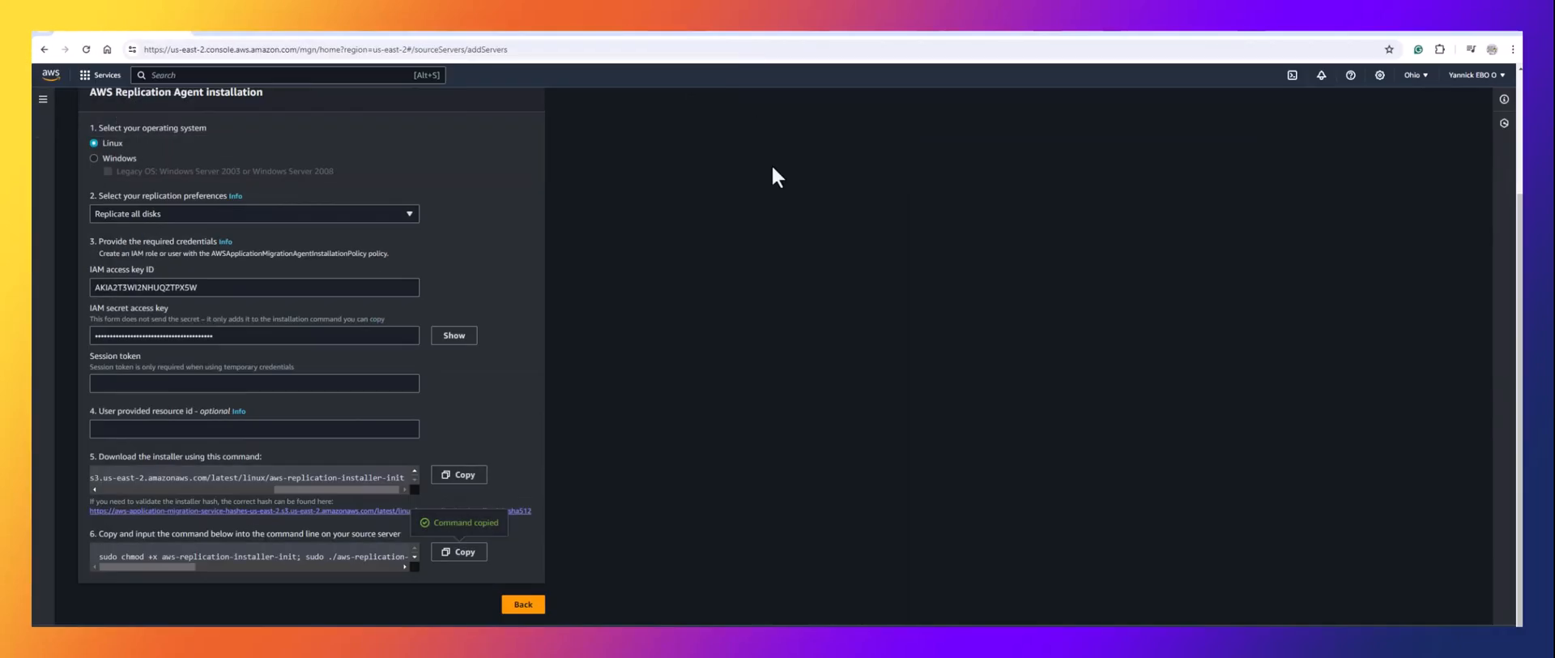
click(527, 606)
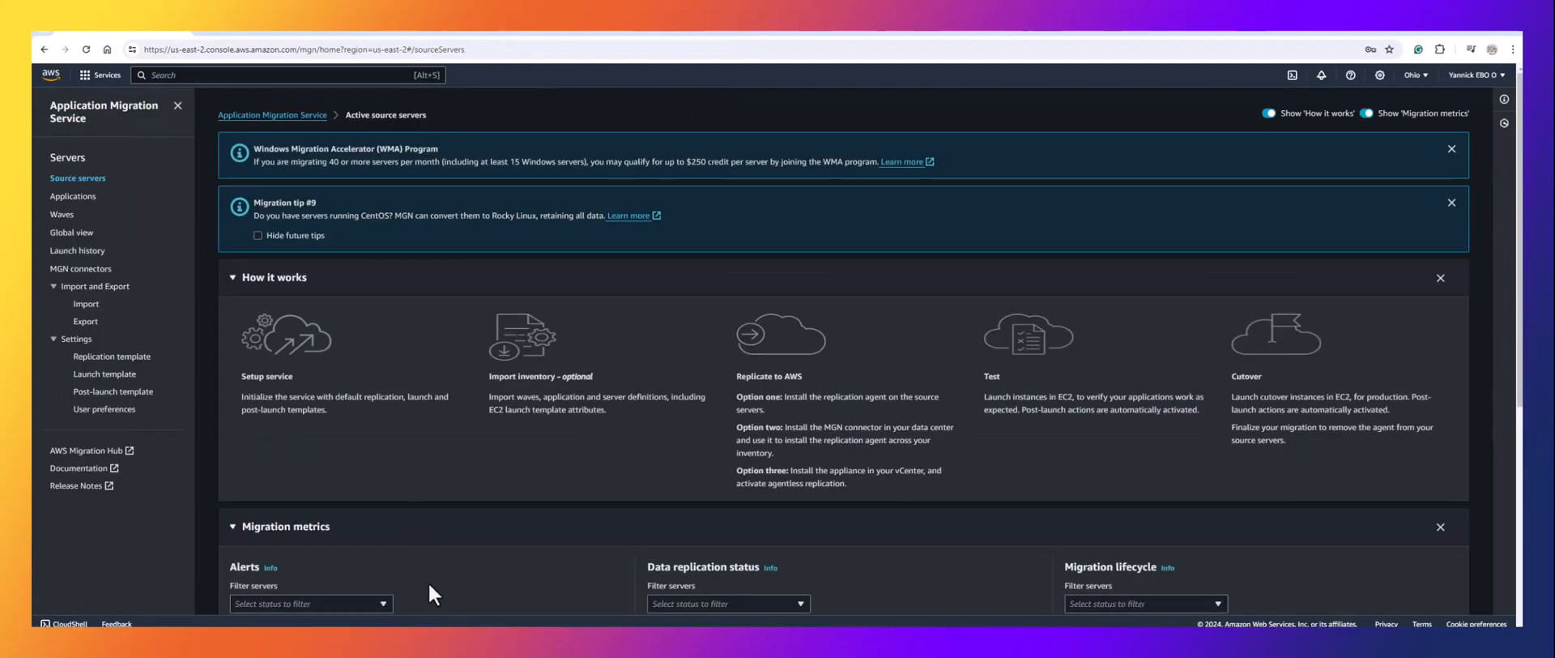
scroll(428, 581, down, 5)
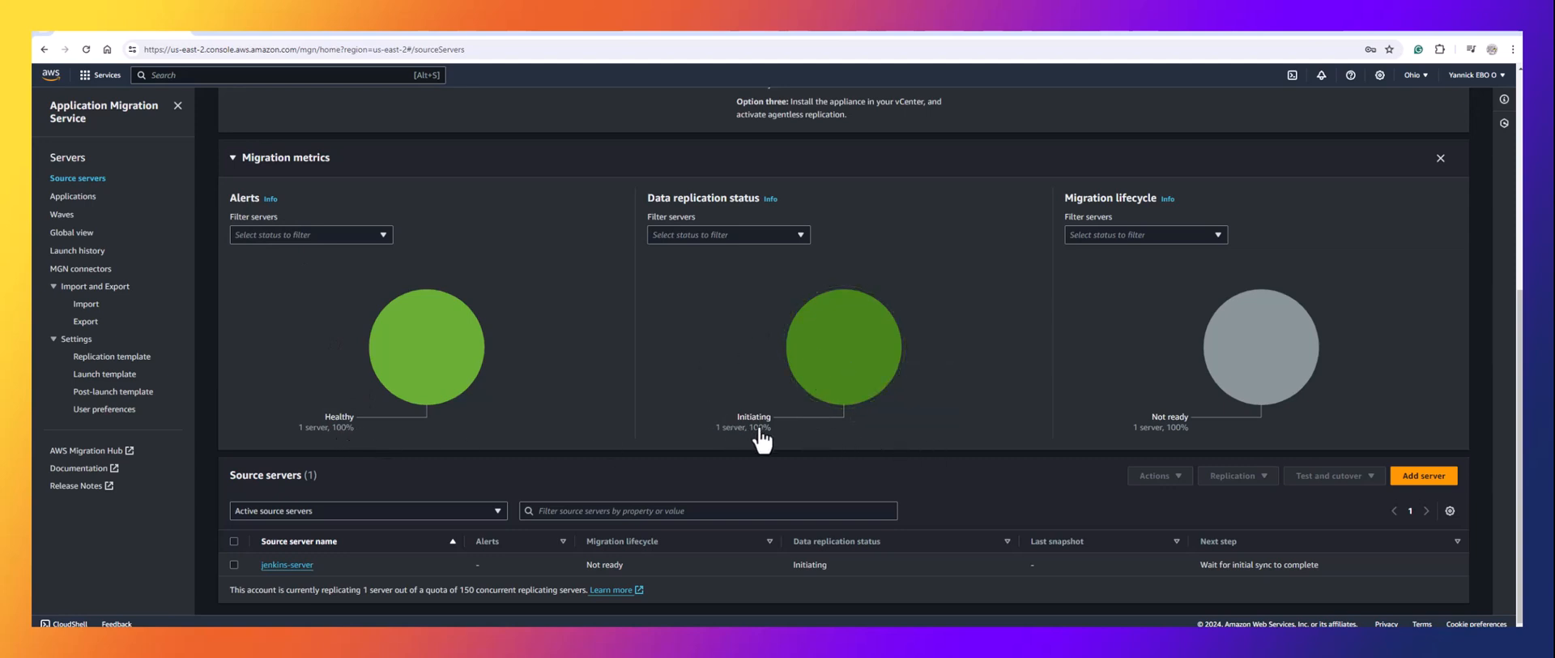
mouse_move(784, 356)
click(287, 565)
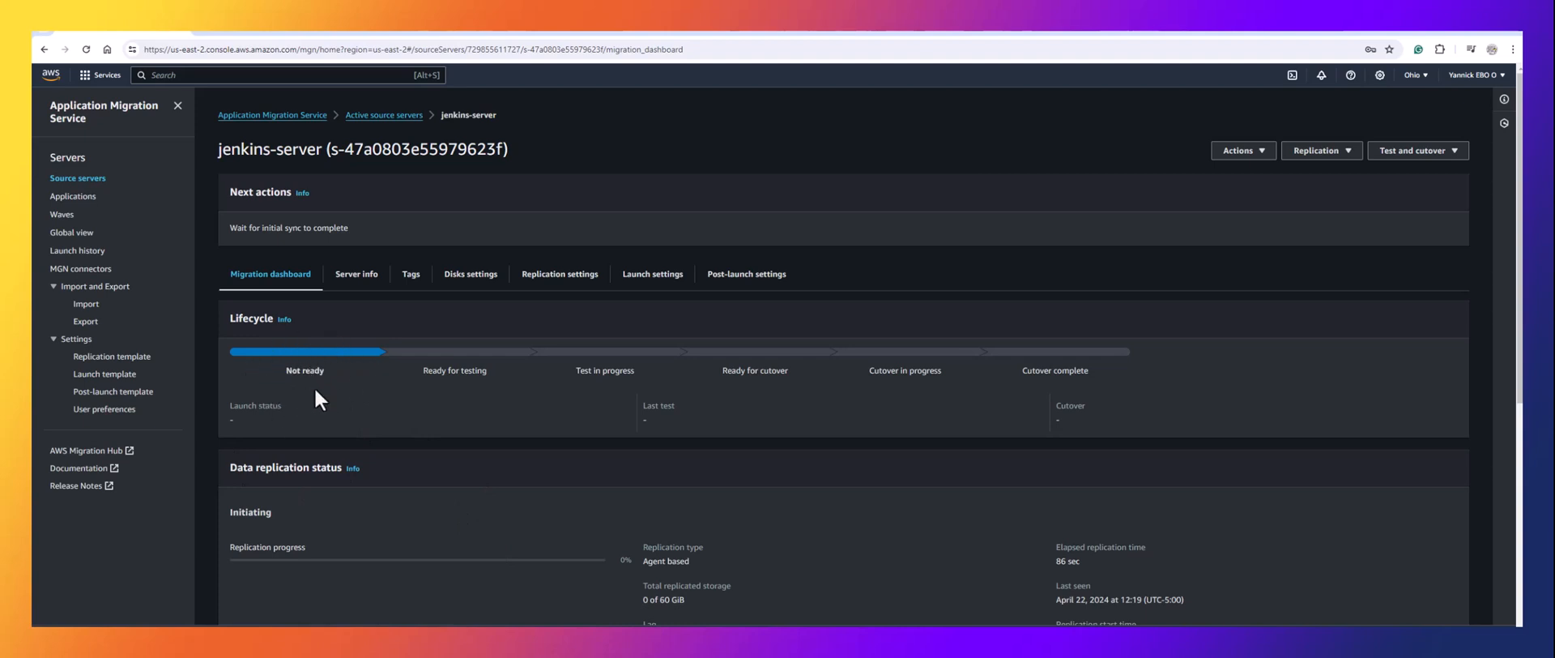
Scroll jenkins-server's dashboard to watch the replication initiation steps progress.
scroll(280, 394, down, 5)
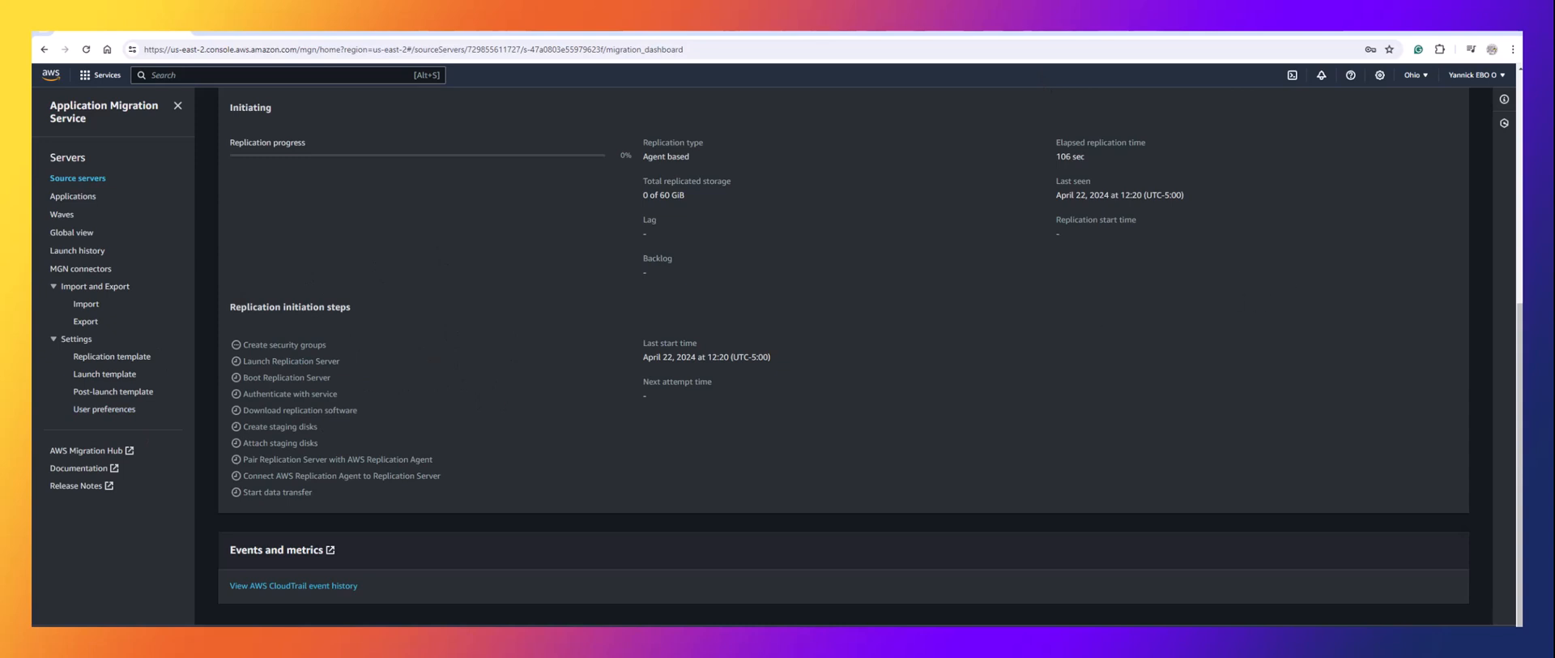
scroll(842, 357, up, 2)
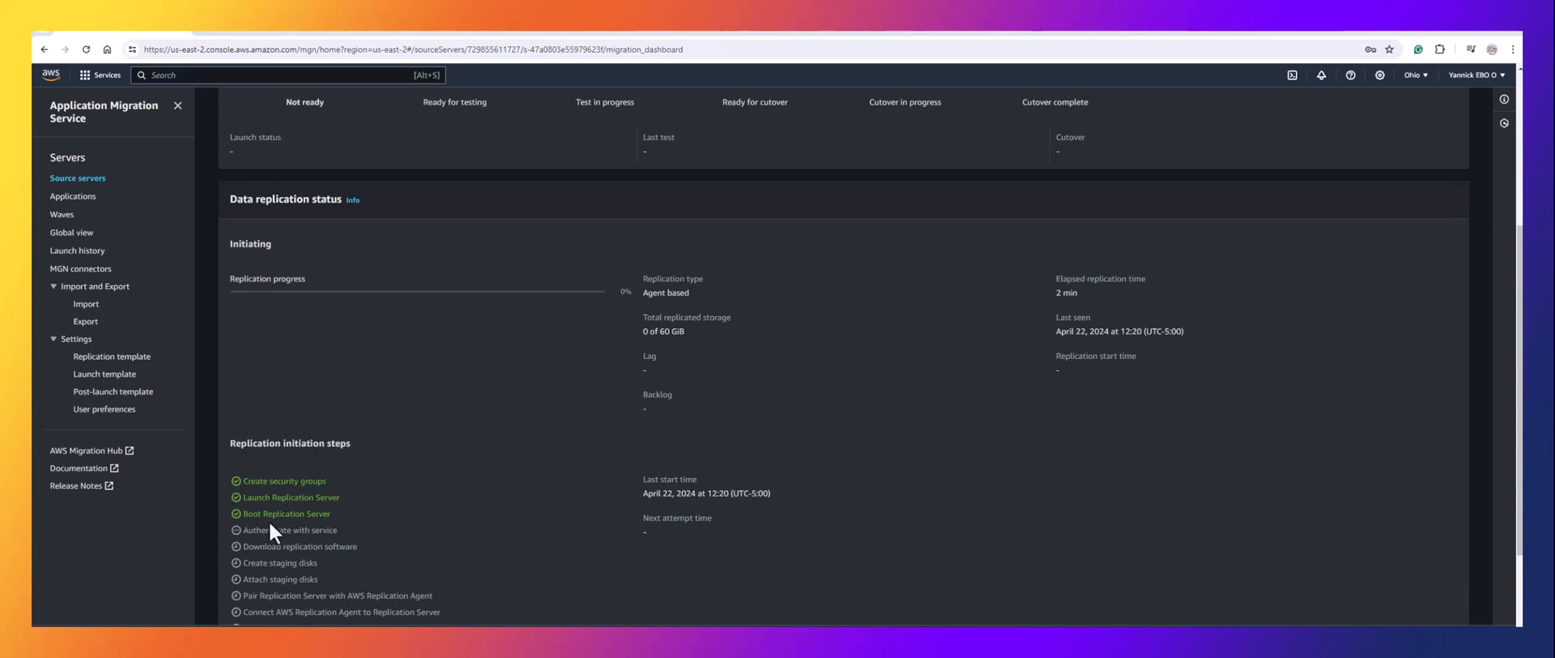
scroll(296, 480, down, 2)
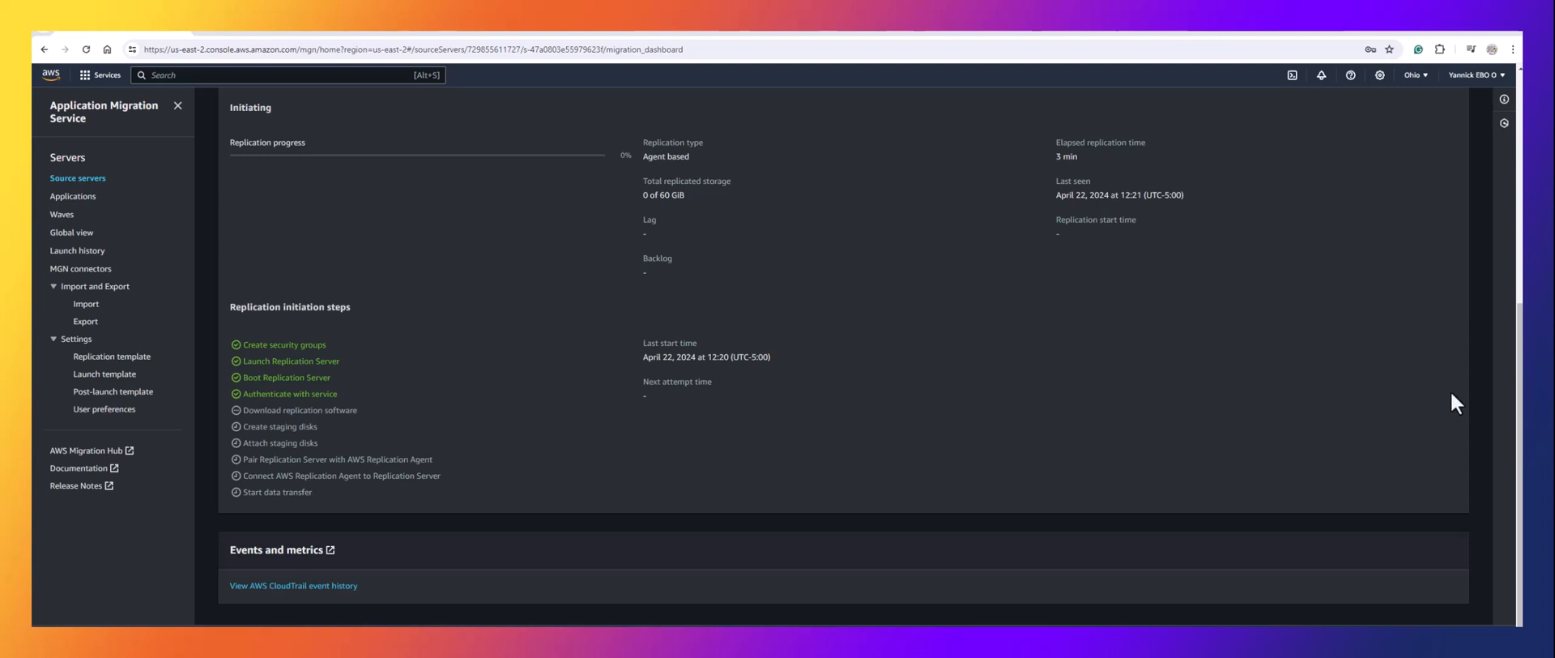
Refresh the EC2 instance list to reveal the new t3.small MGN replication server in us-east-2c.
click(534, 29)
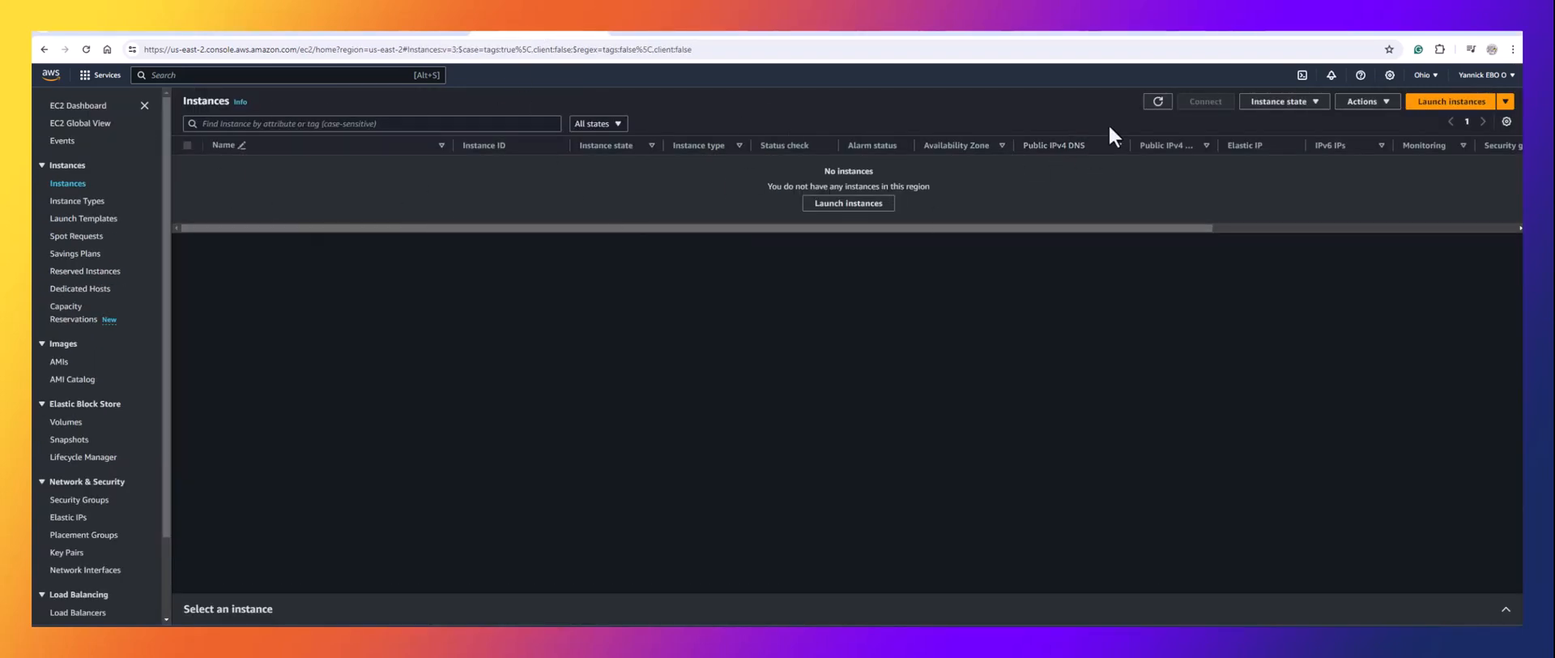
click(1158, 111)
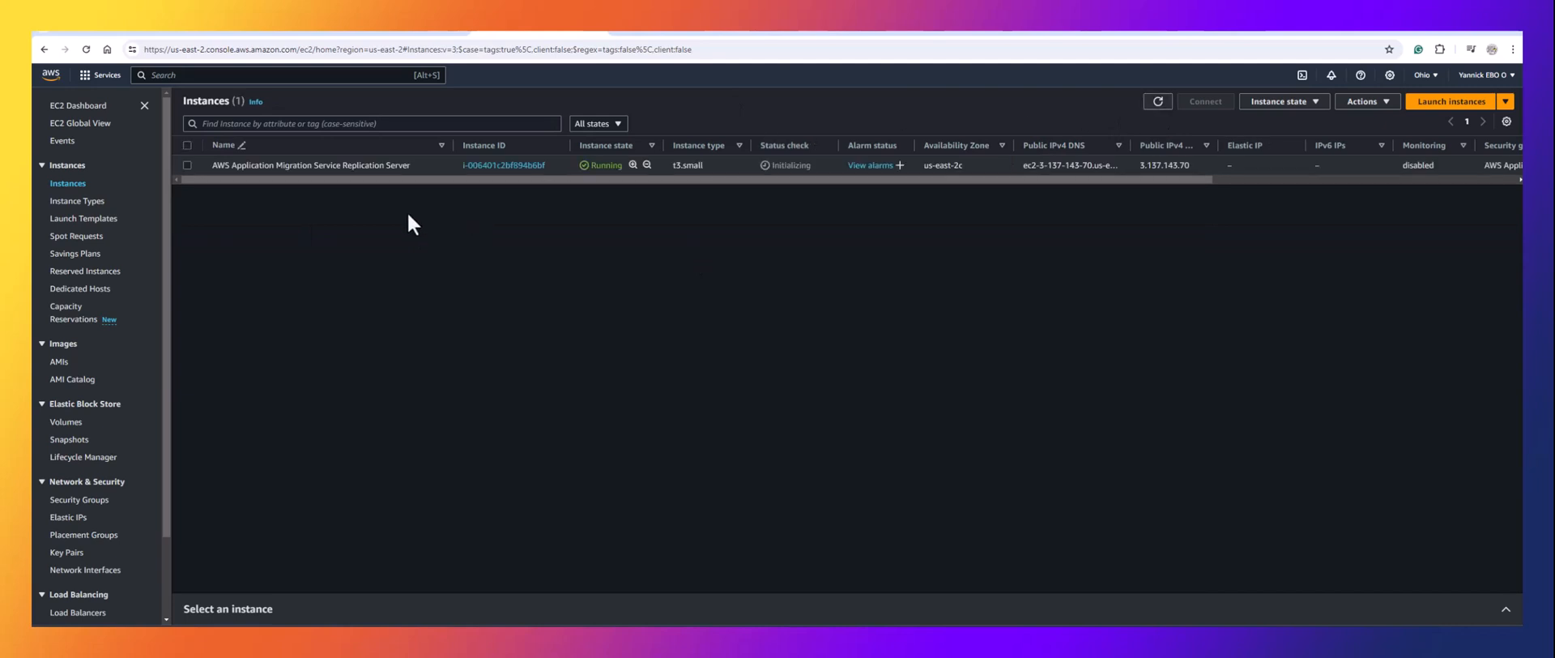
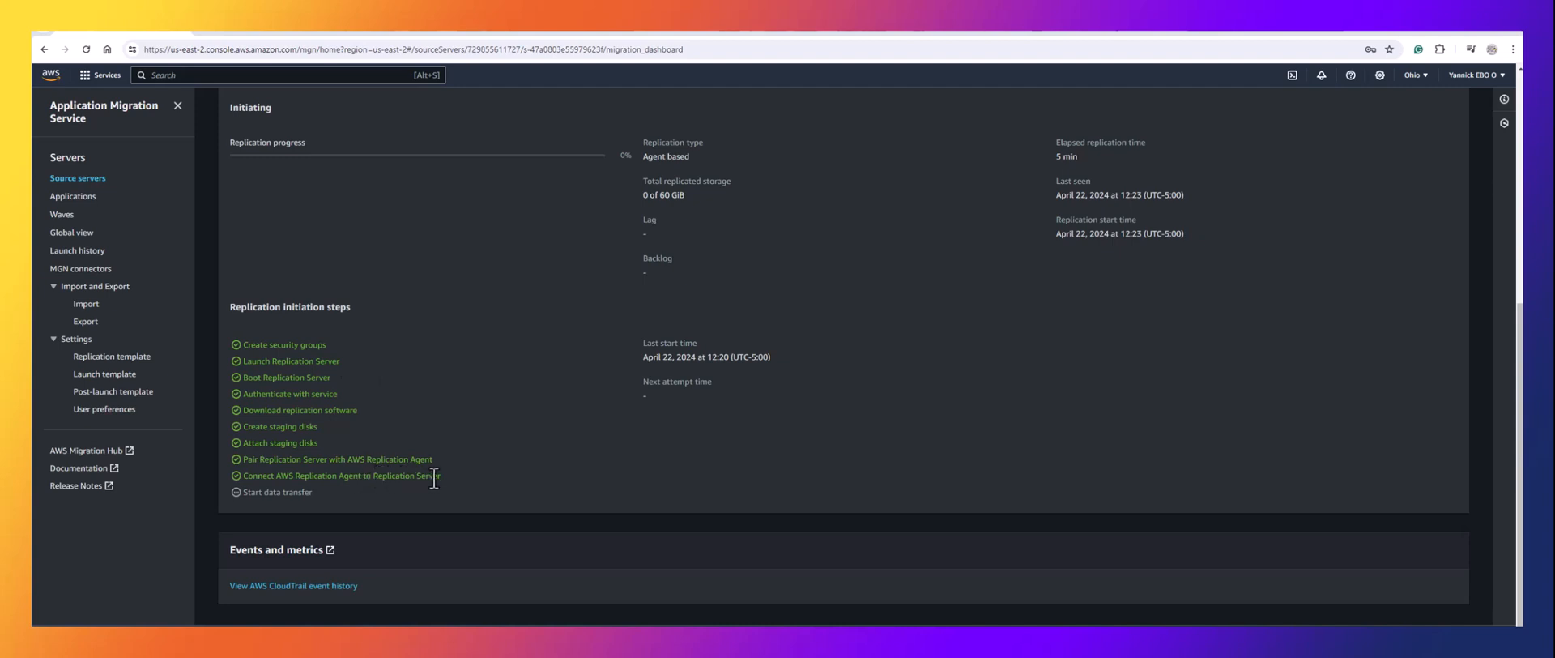
Place the browser beside the terminal, then maximize it on the source server's migration page.
click(547, 36)
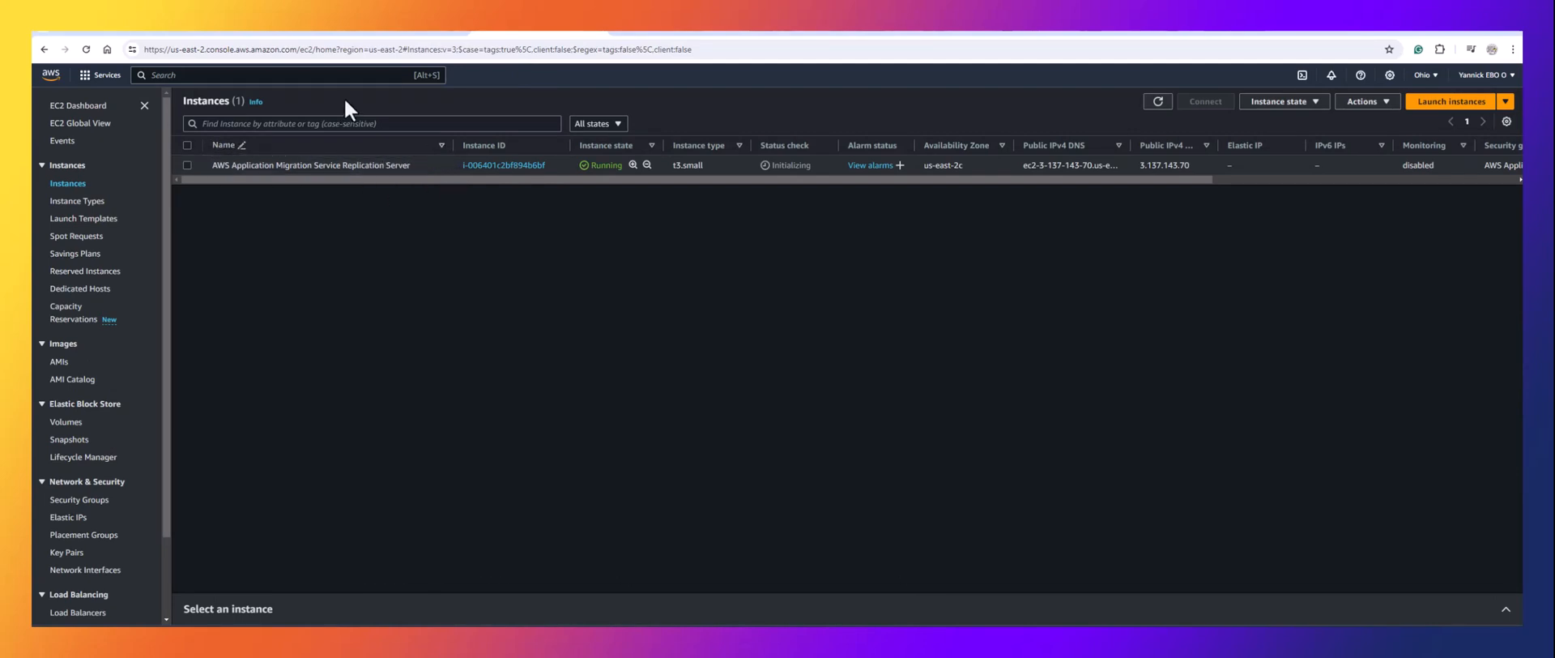
click(108, 32)
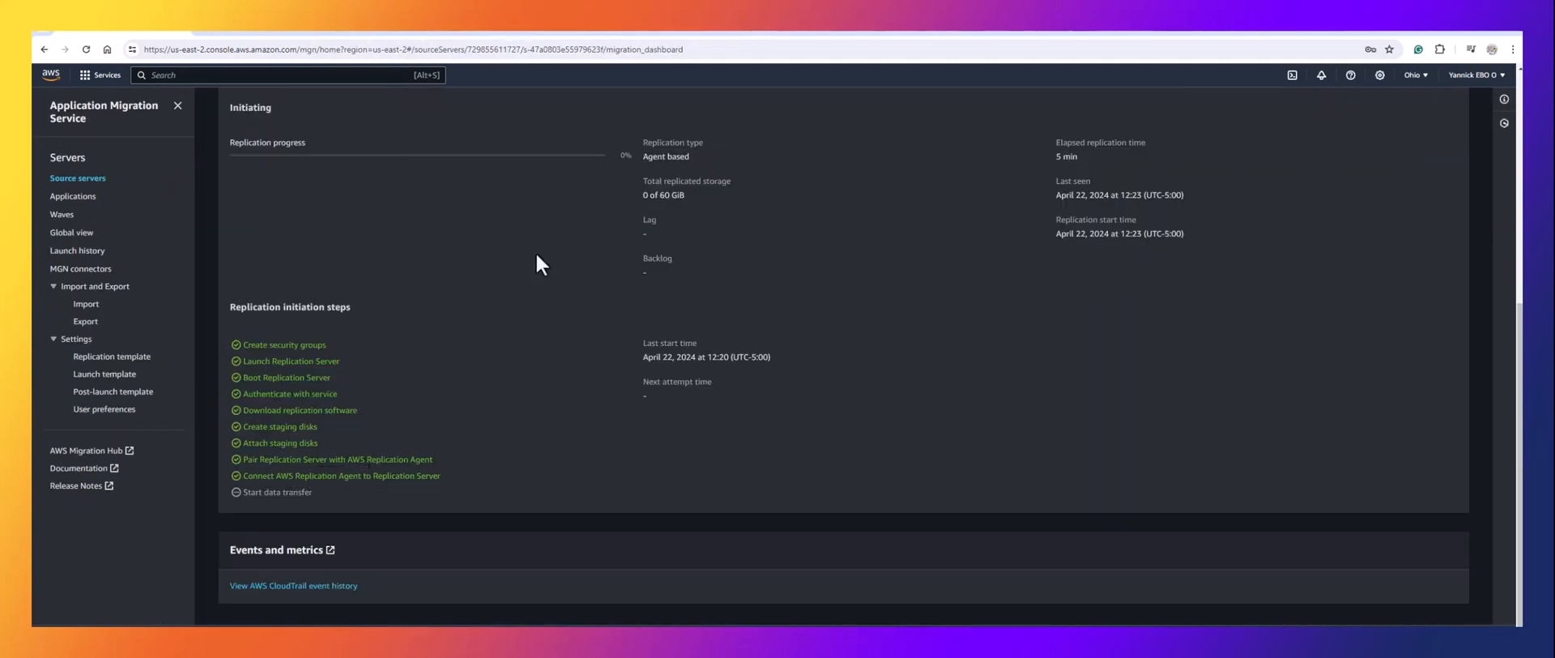
mouse_move(1489, 35)
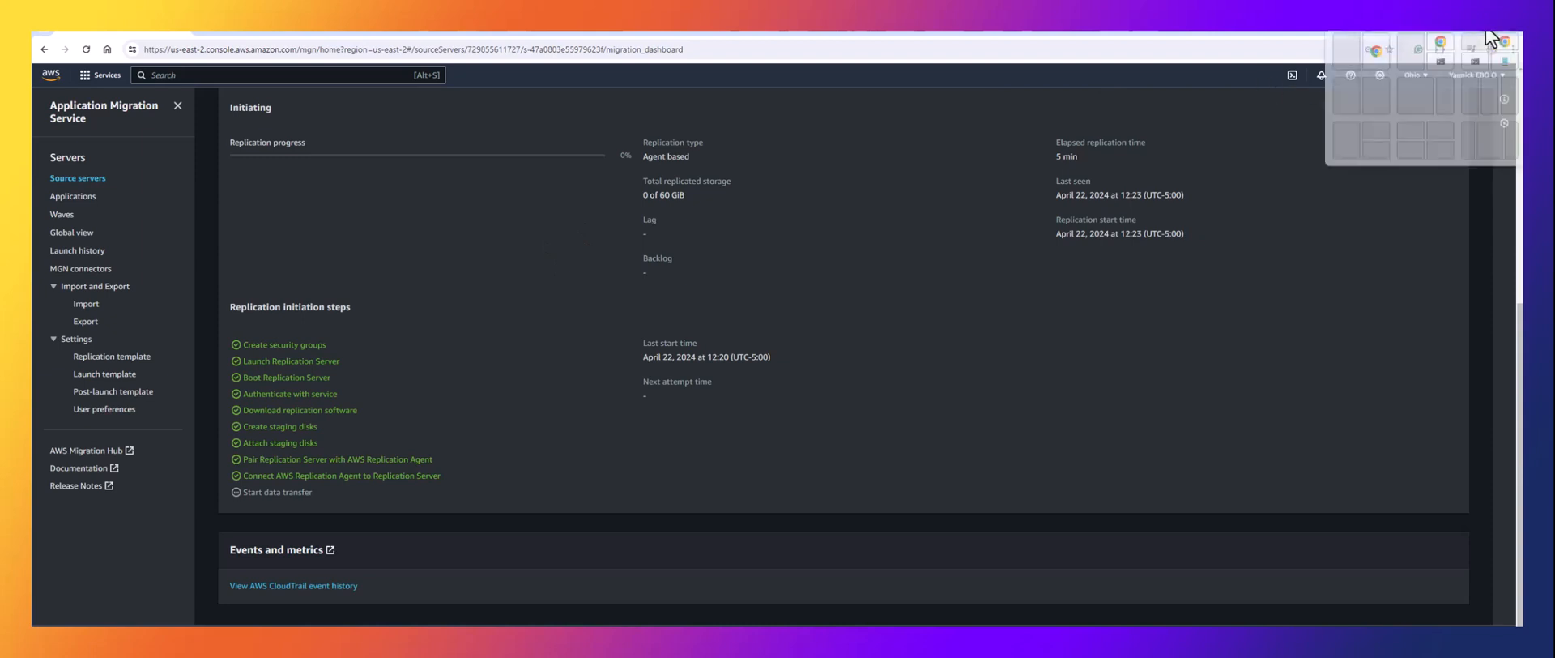
click(1350, 94)
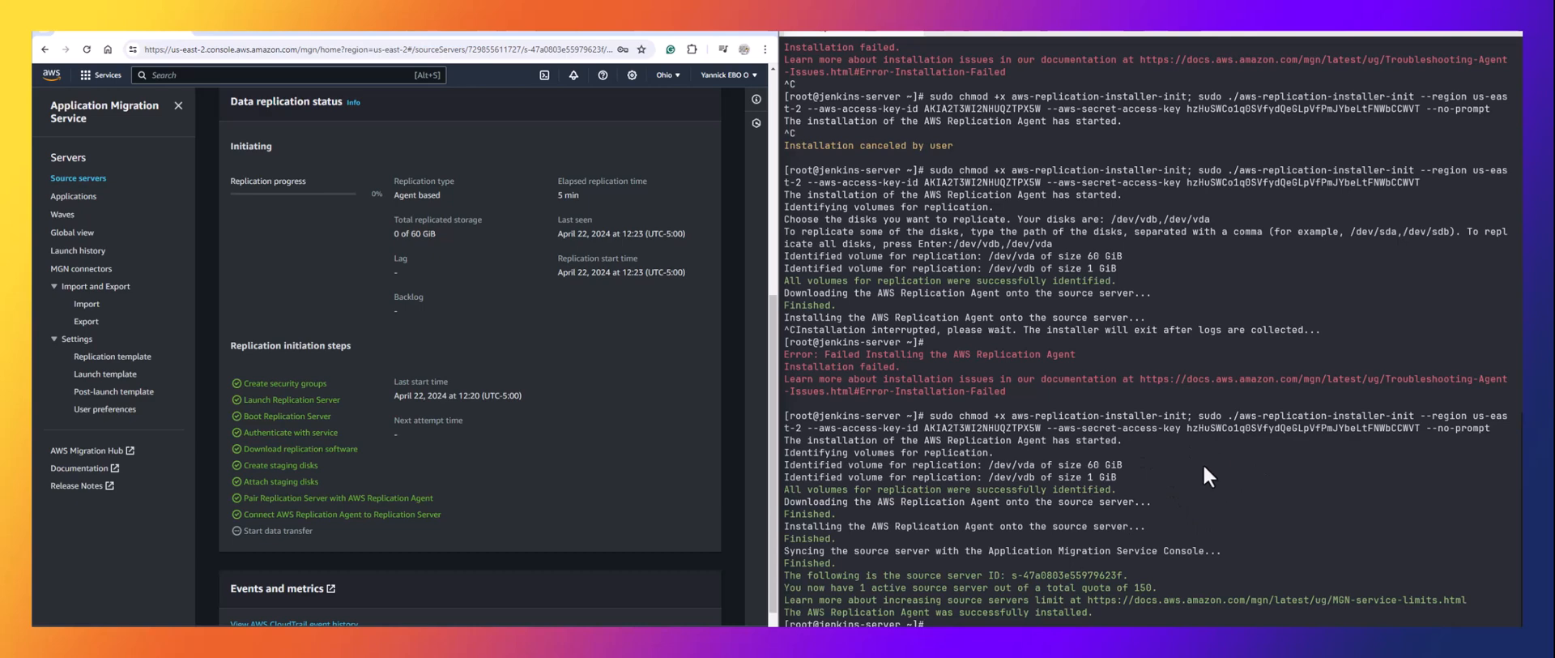
click(549, 34)
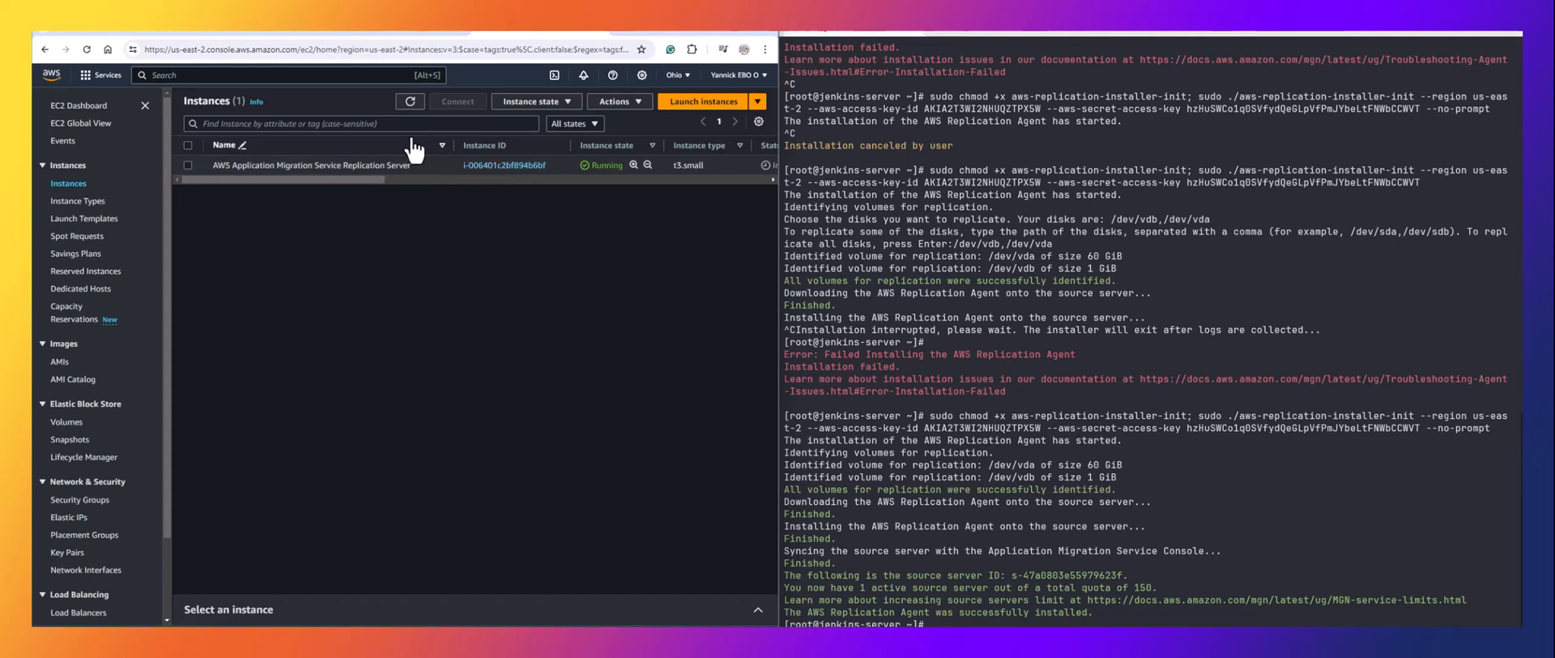
click(136, 32)
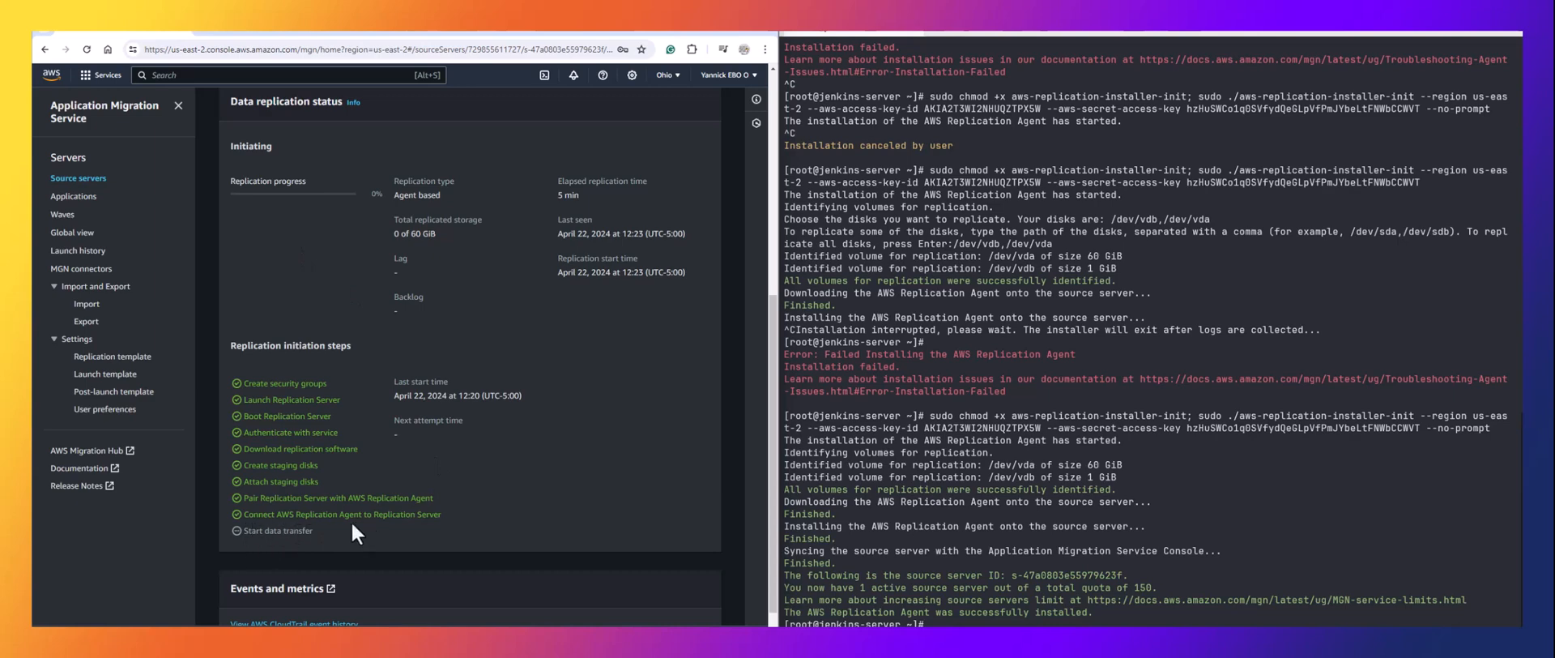
double_click(740, 31)
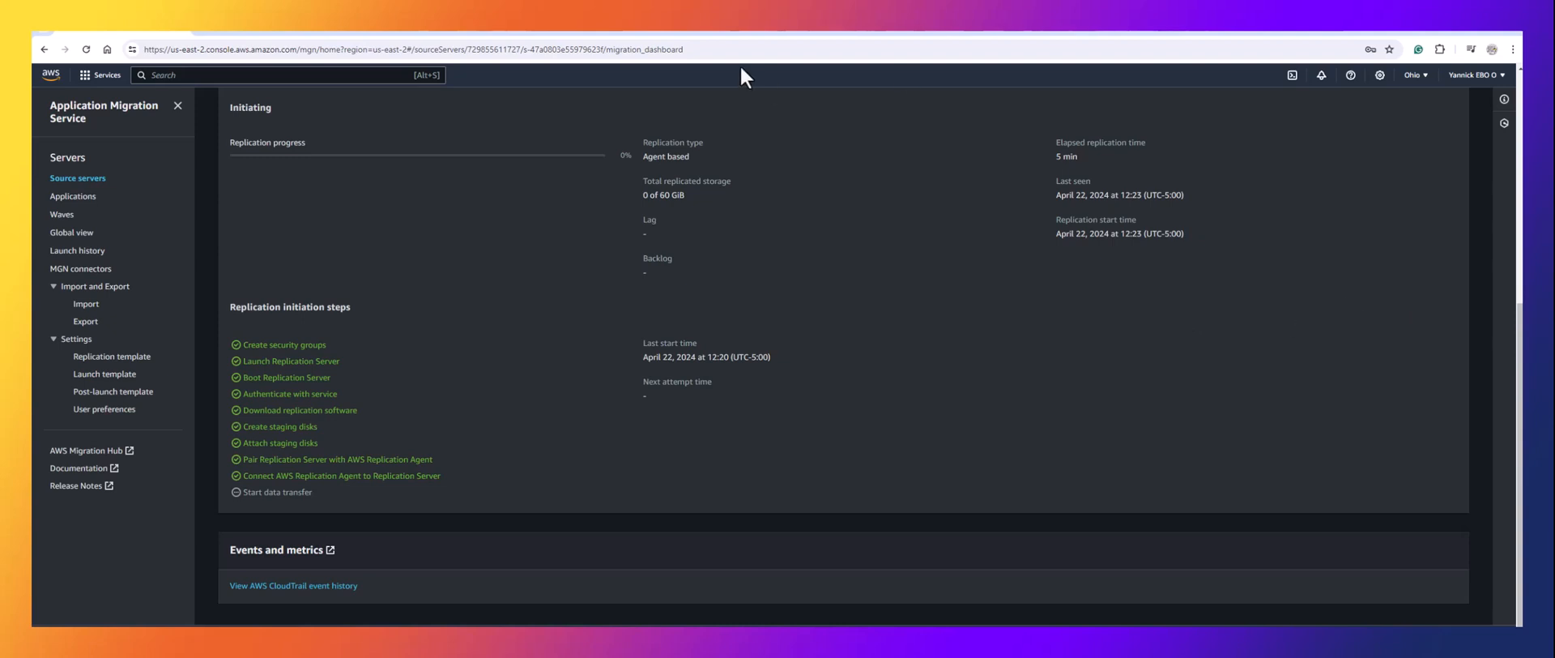
Highlight the '3 hr left' estimate in the Data replication status panel.
scroll(735, 282, up, 3)
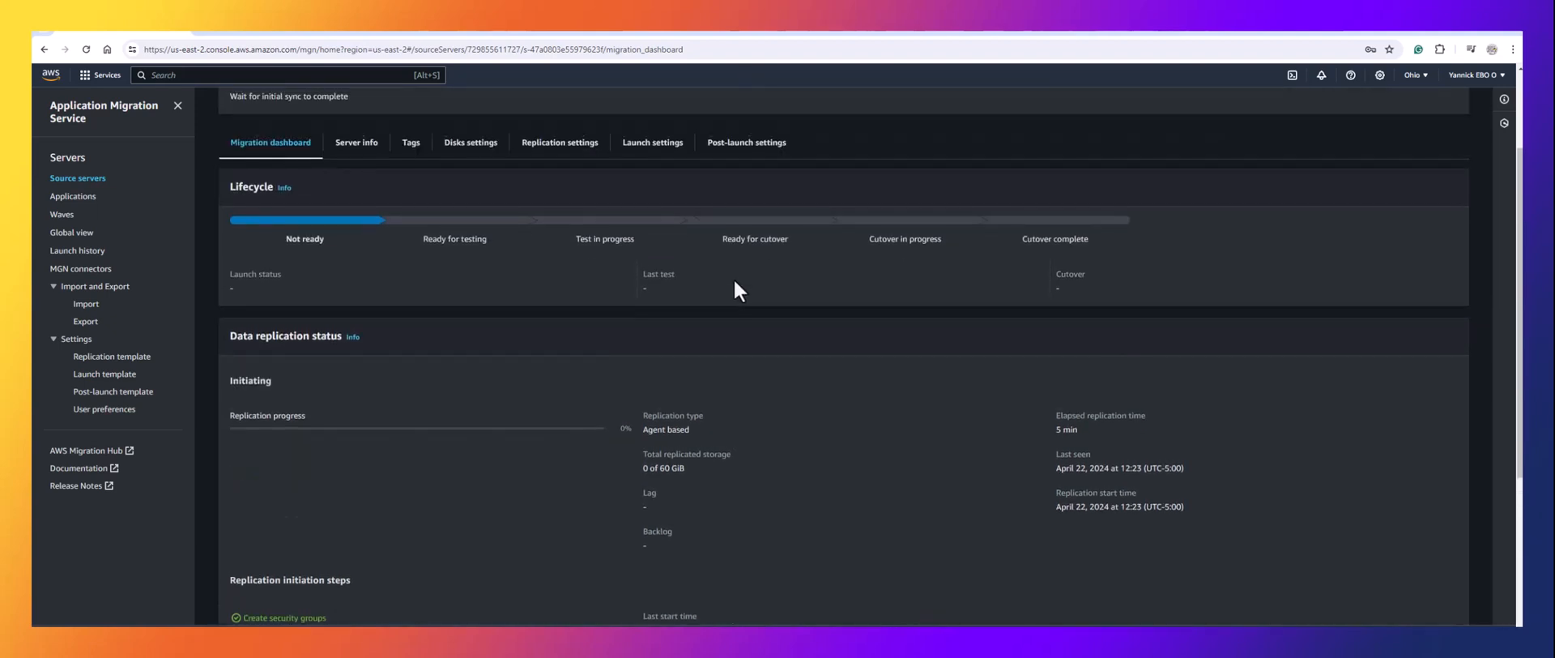
scroll(735, 282, down, 3)
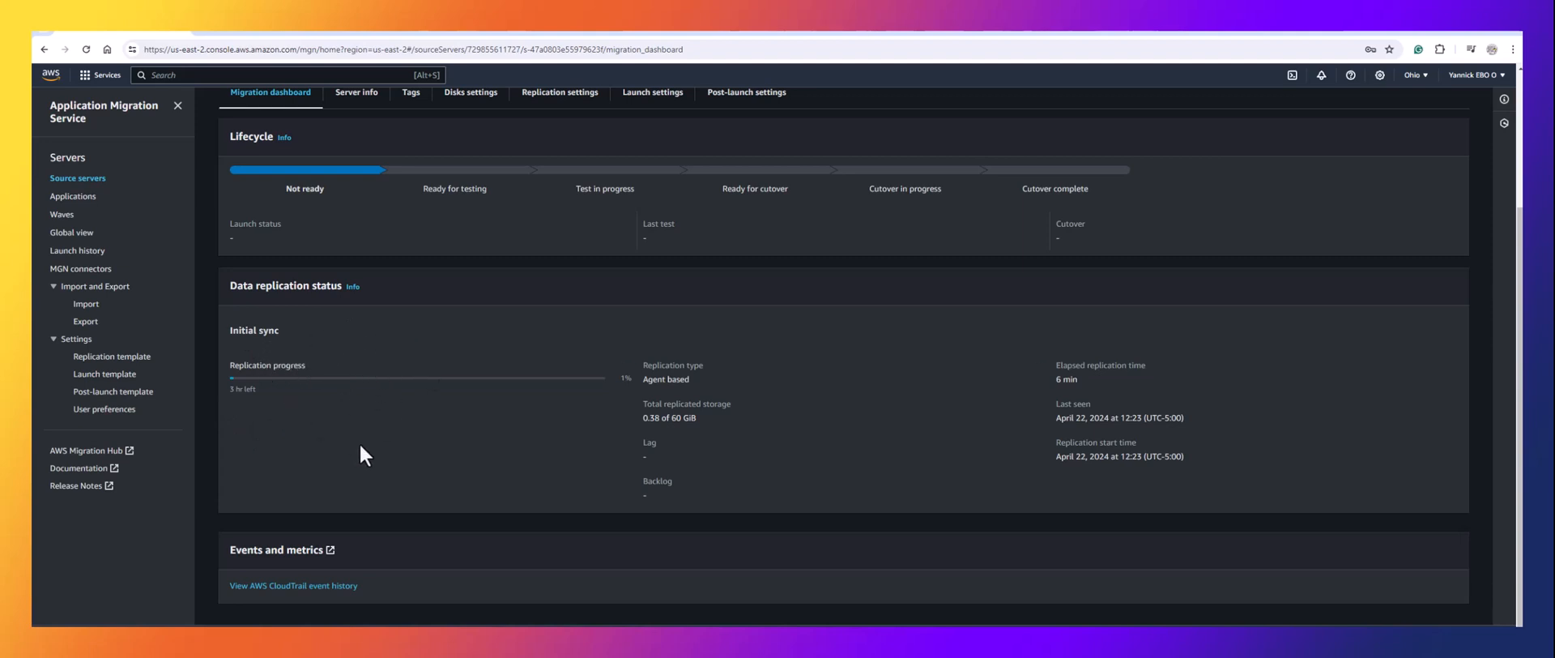
drag(264, 389, 228, 392)
Inspect the DescribeSourceServers event JSON in CloudTrail, then go back to the migration dashboard.
click(295, 592)
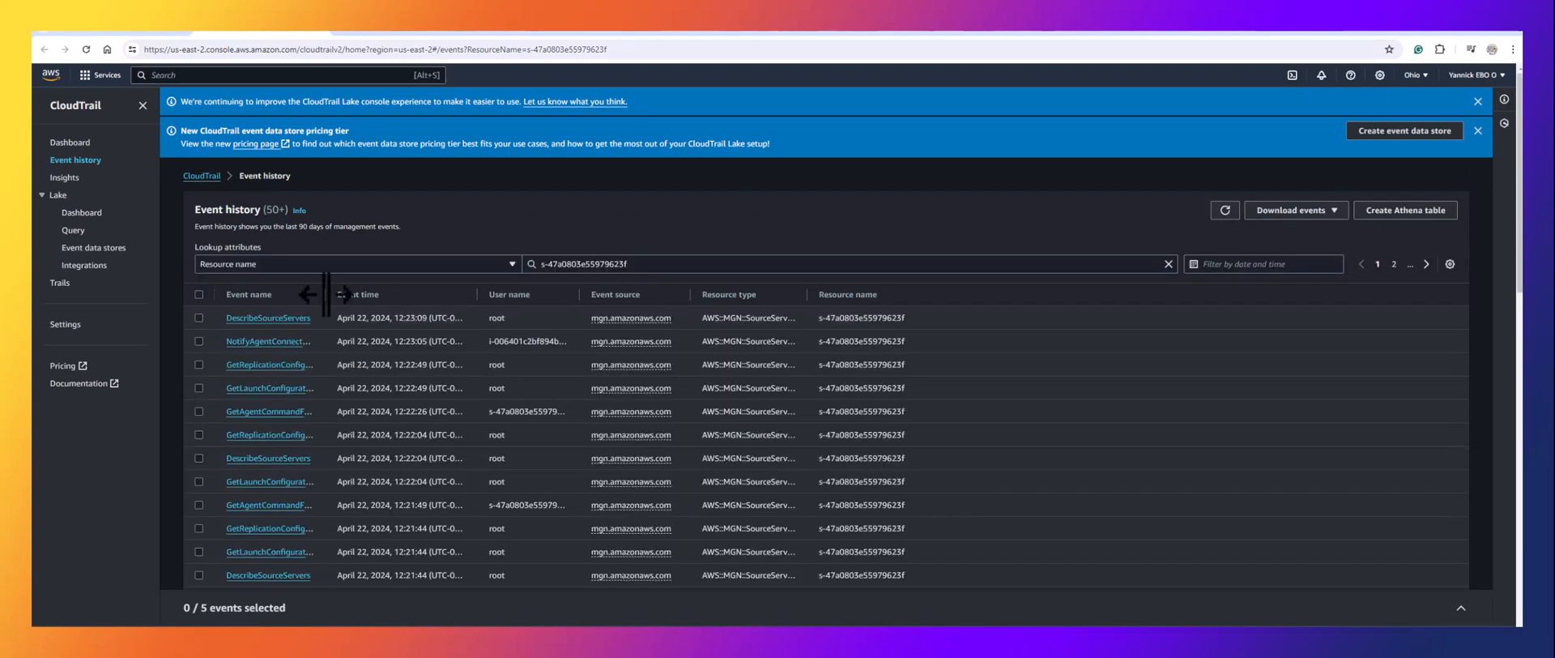
click(262, 319)
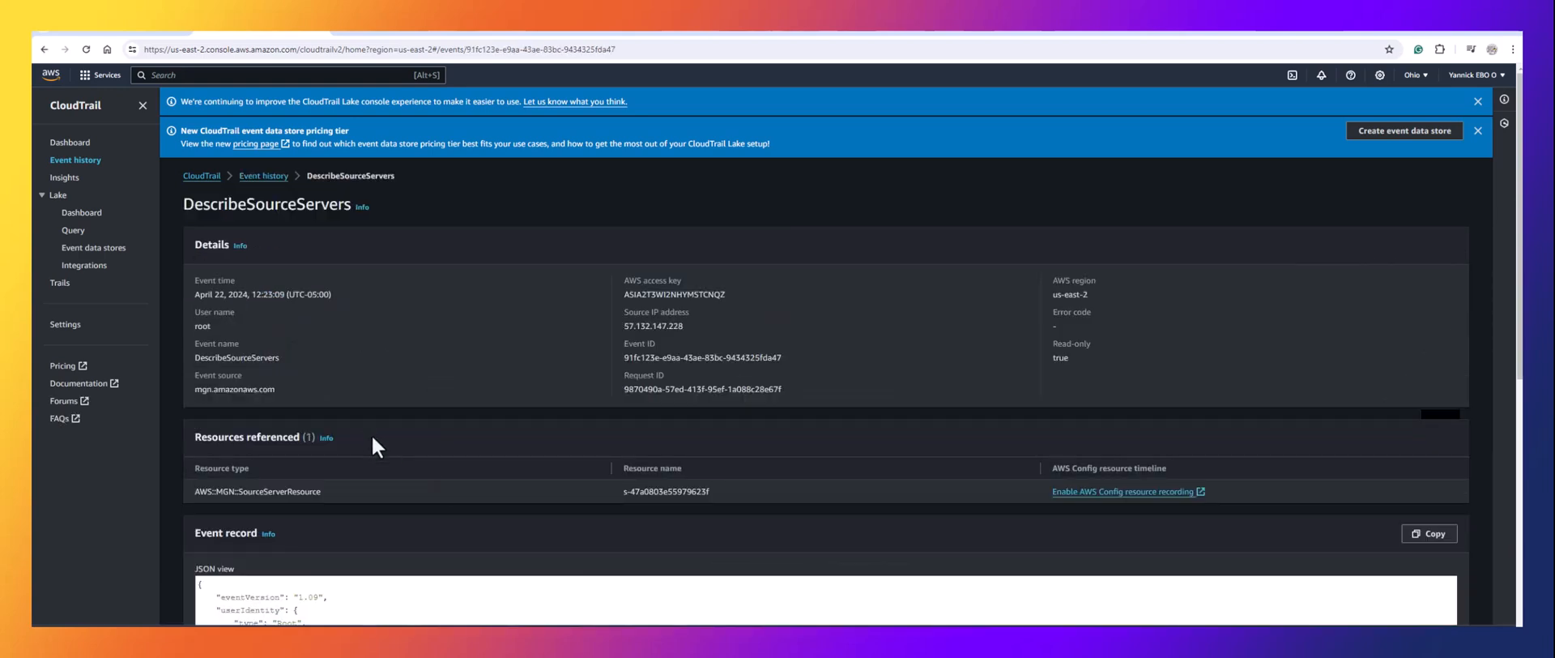
scroll(364, 435, down, 6)
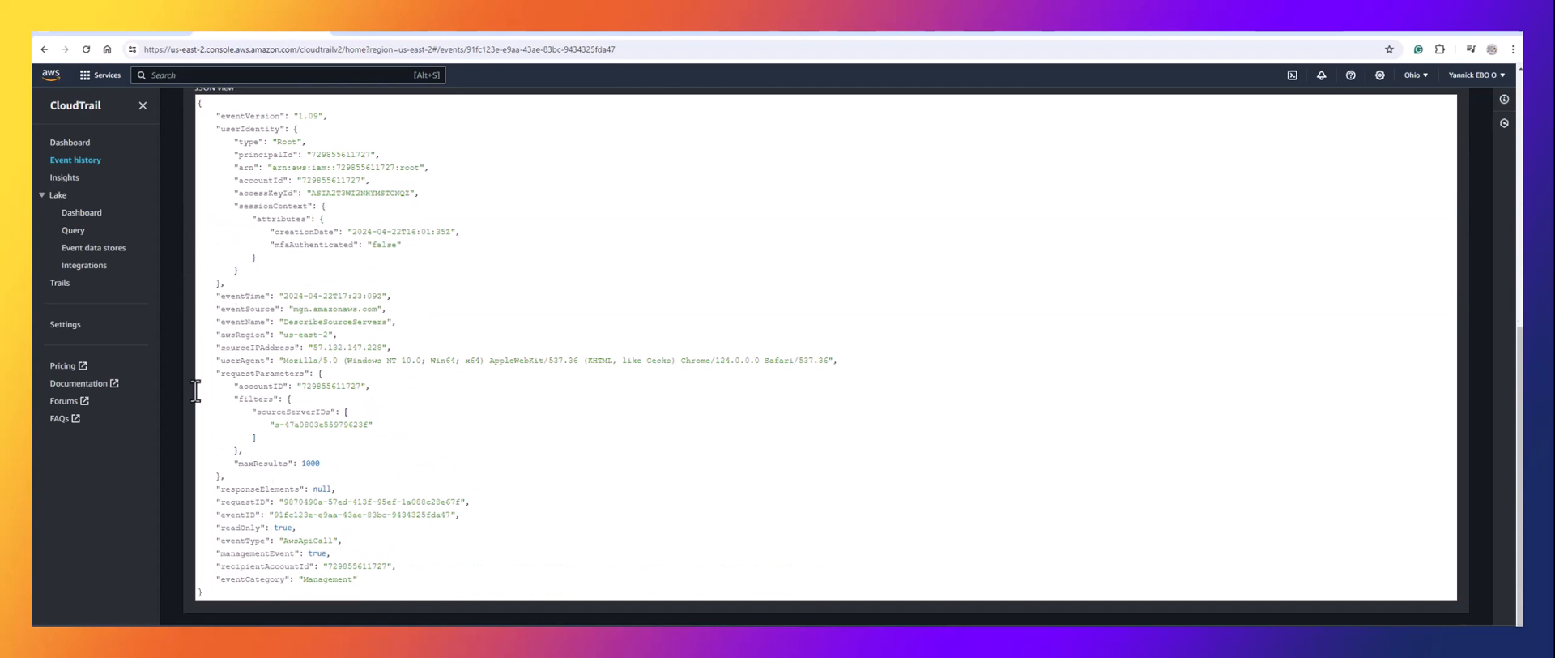
scroll(338, 495, up, 6)
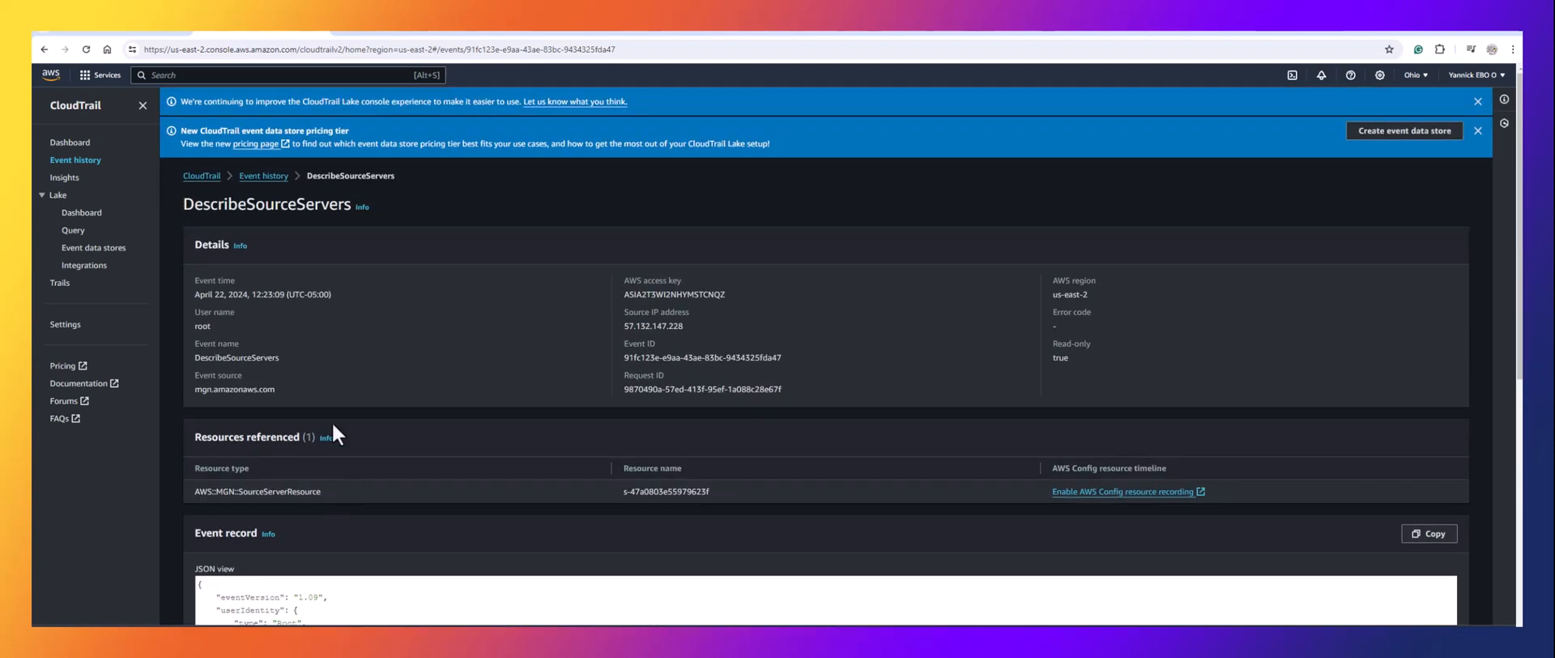
click(318, 28)
click(378, 294)
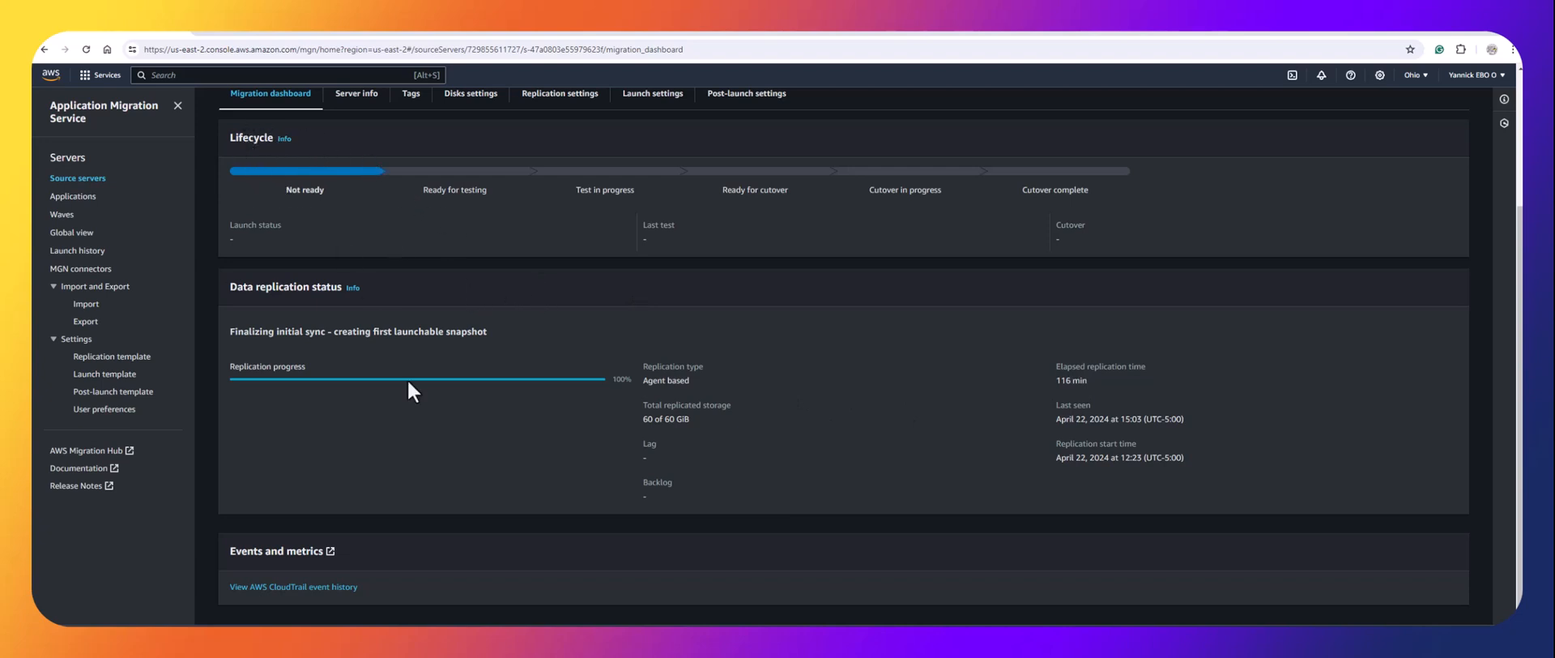
scroll(408, 388, up, 3)
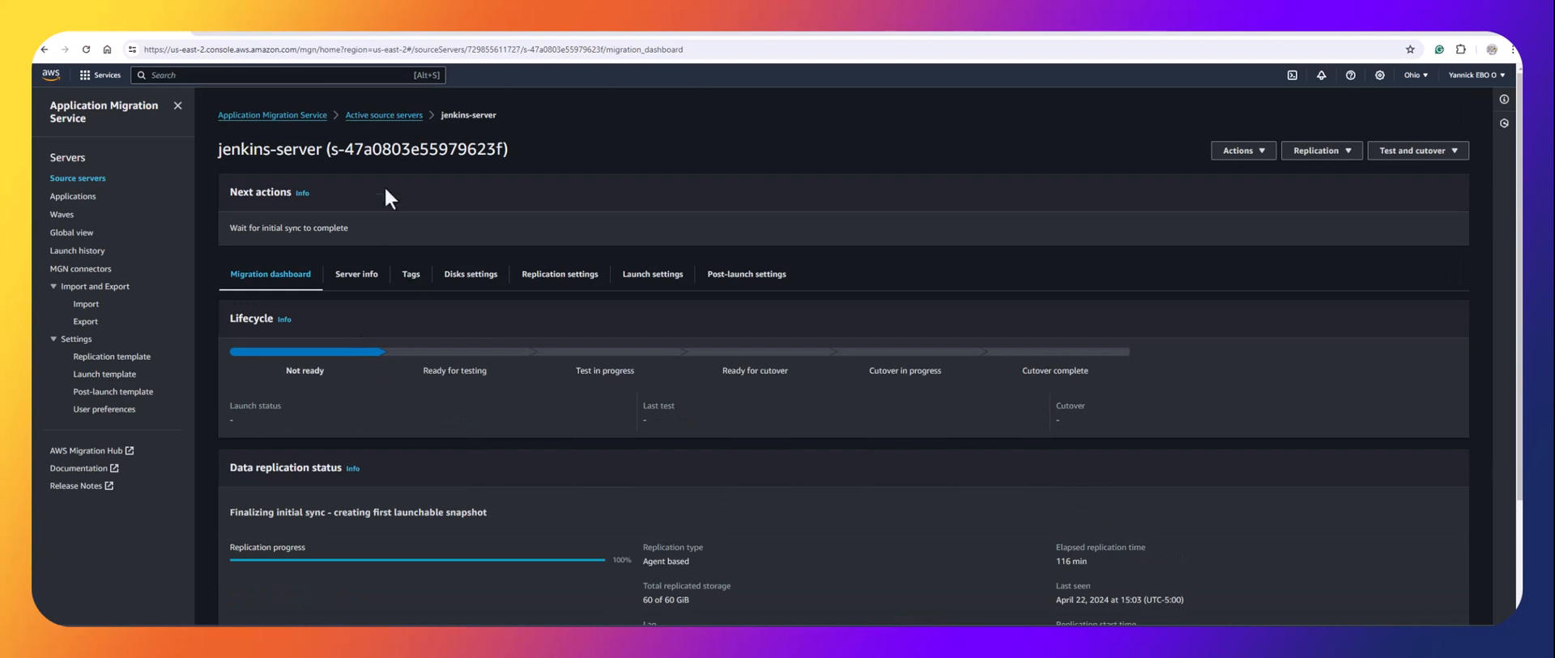
click(397, 115)
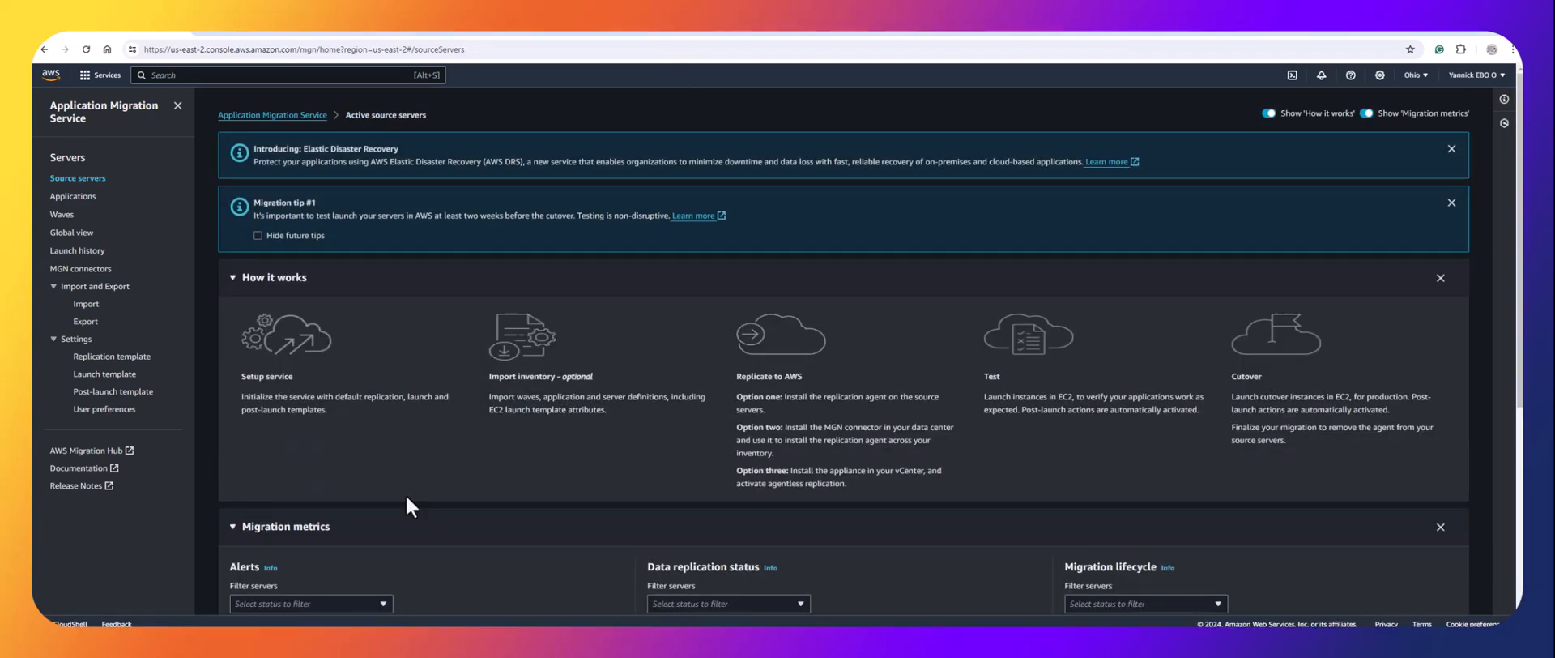
scroll(373, 515, down, 5)
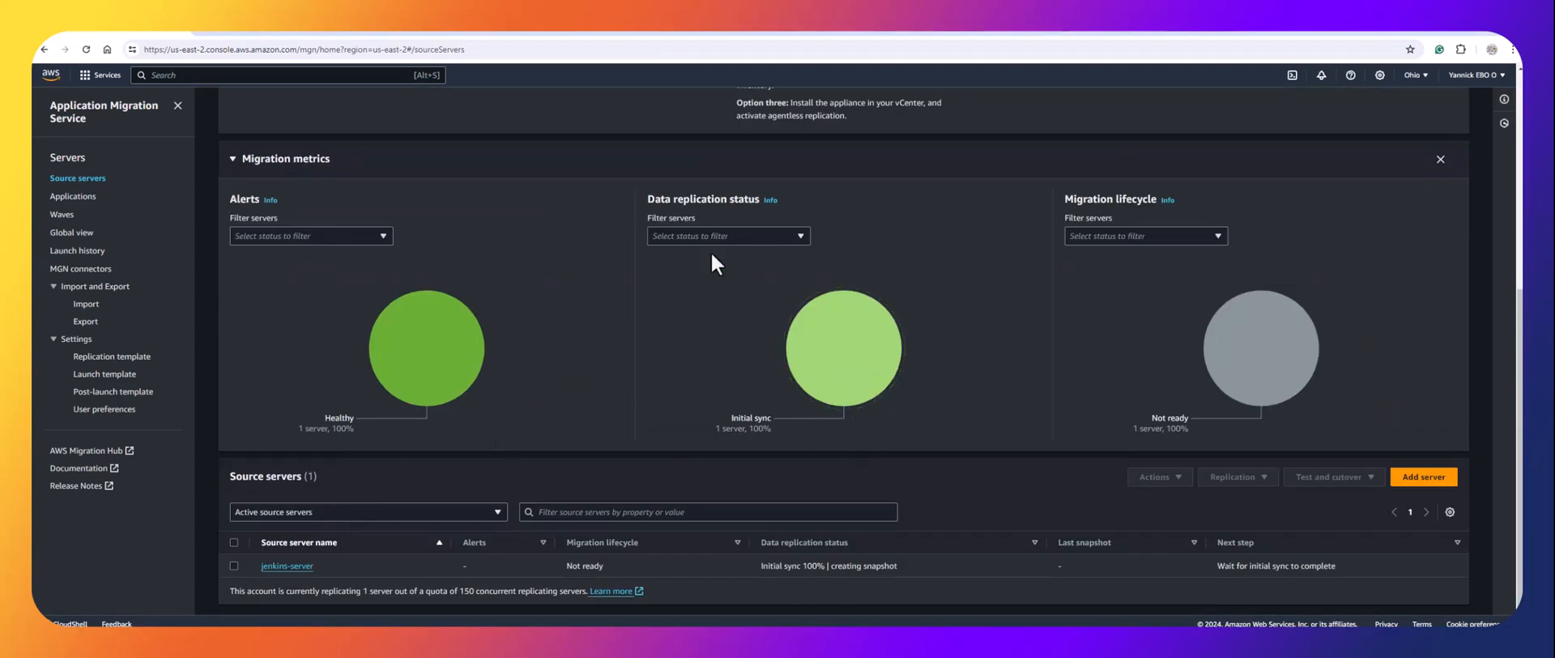
mouse_move(845, 349)
click(298, 567)
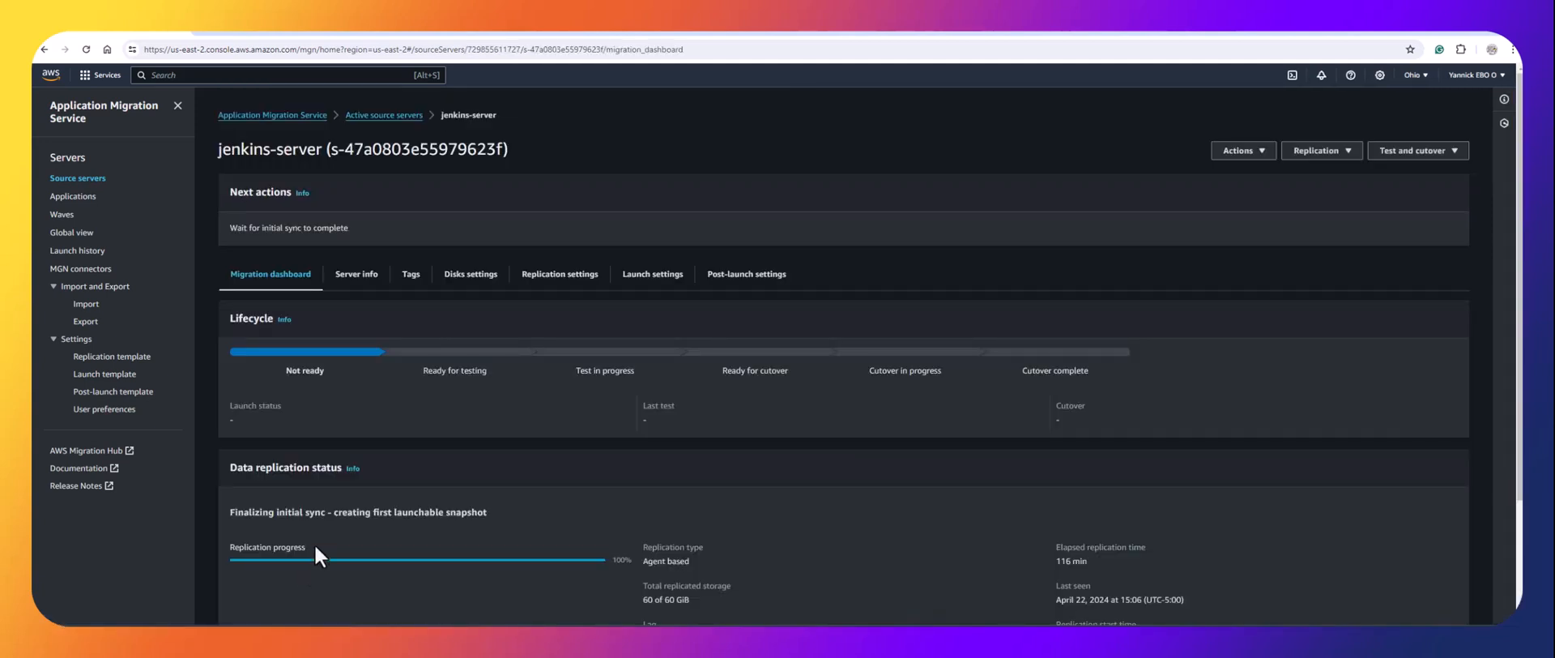
scroll(413, 443, down, 2)
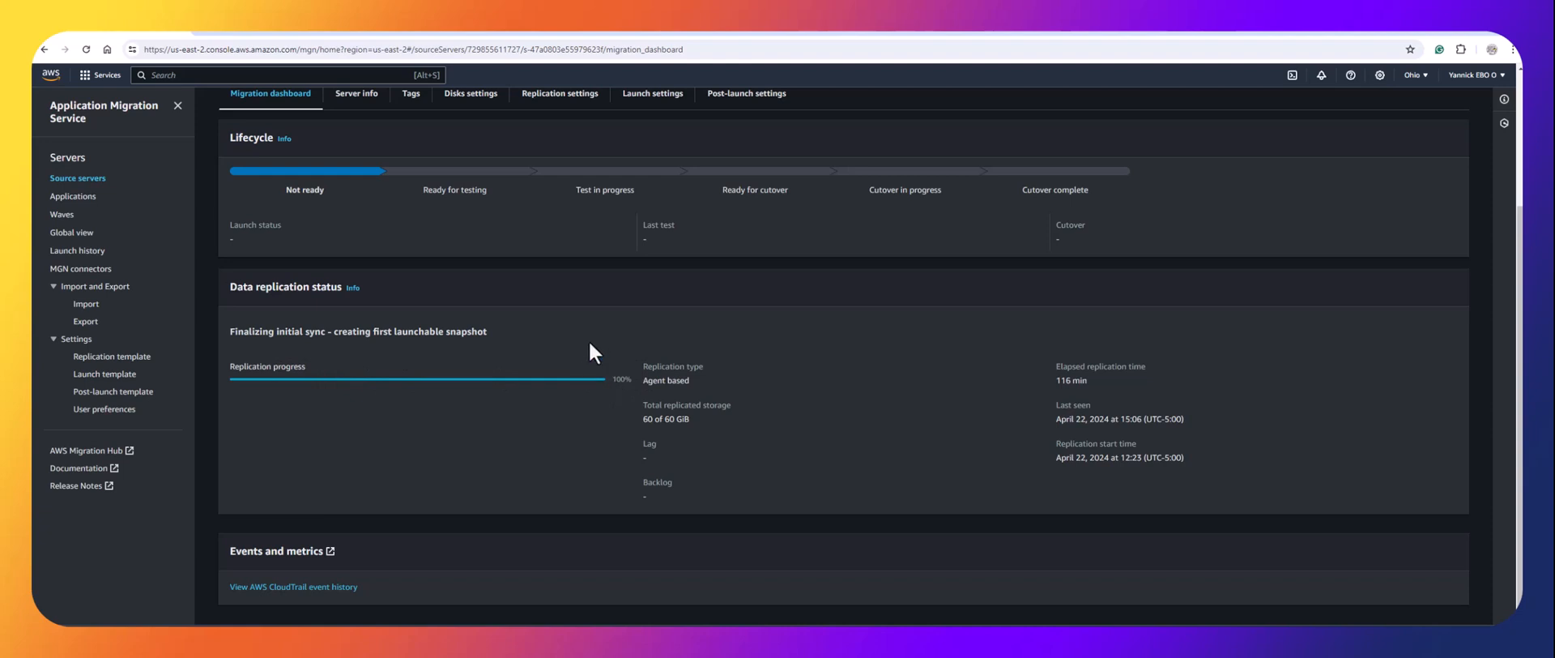
Refresh the EC2 Instances list and show Launch Templates with the MGN-created template.
click(539, 32)
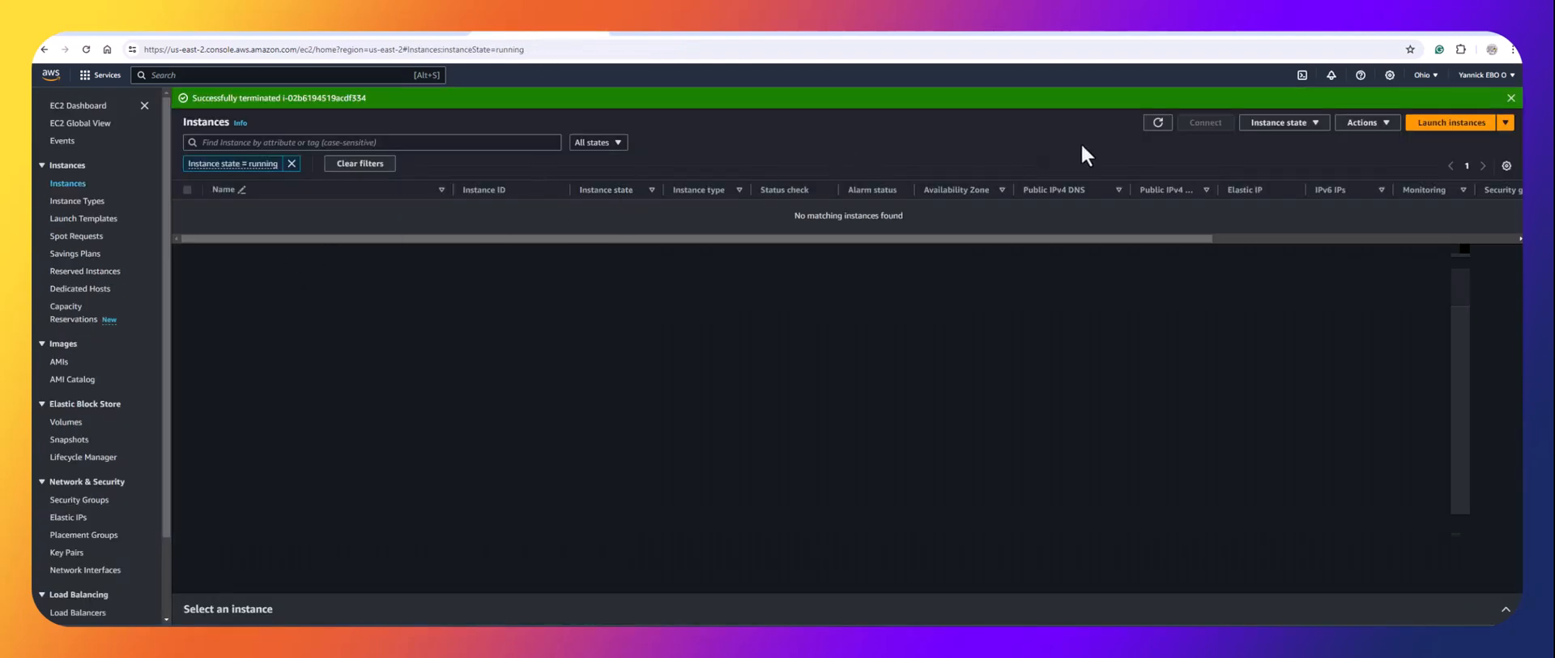
click(1155, 123)
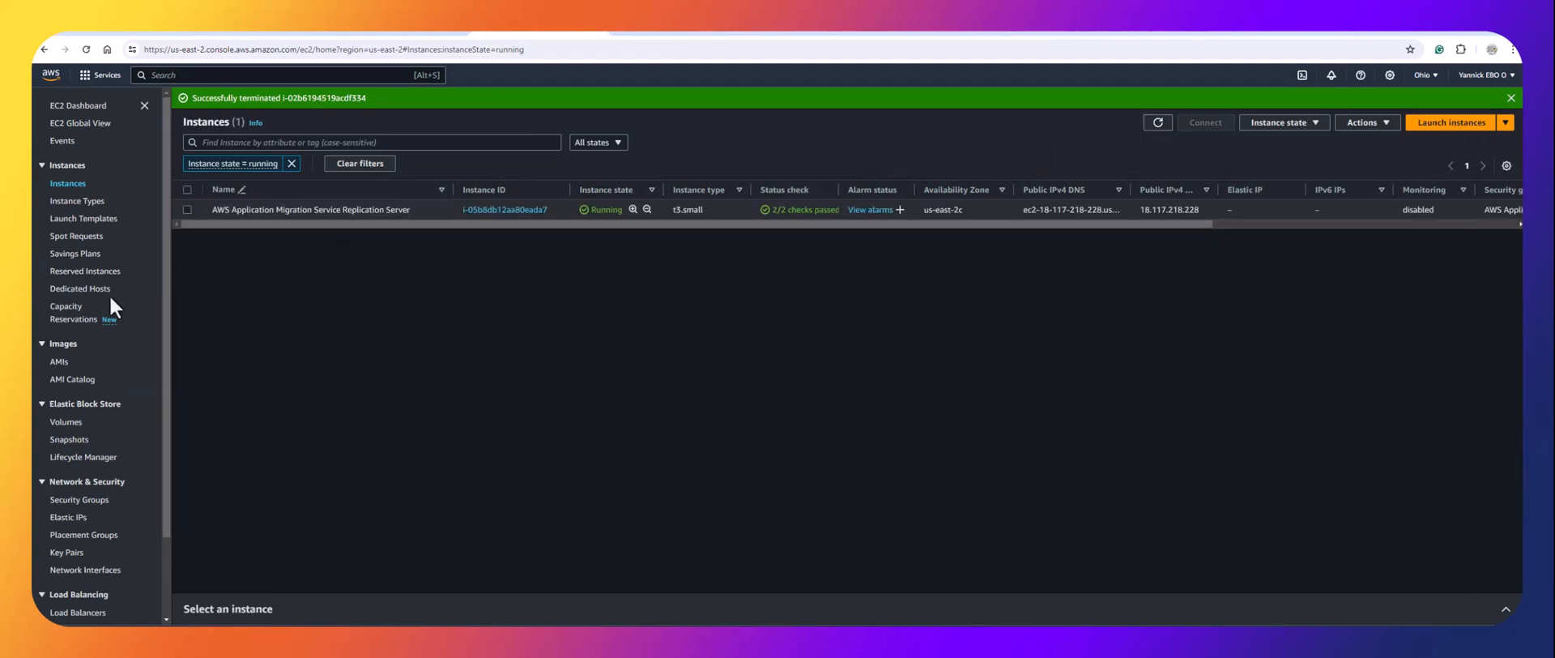
click(94, 220)
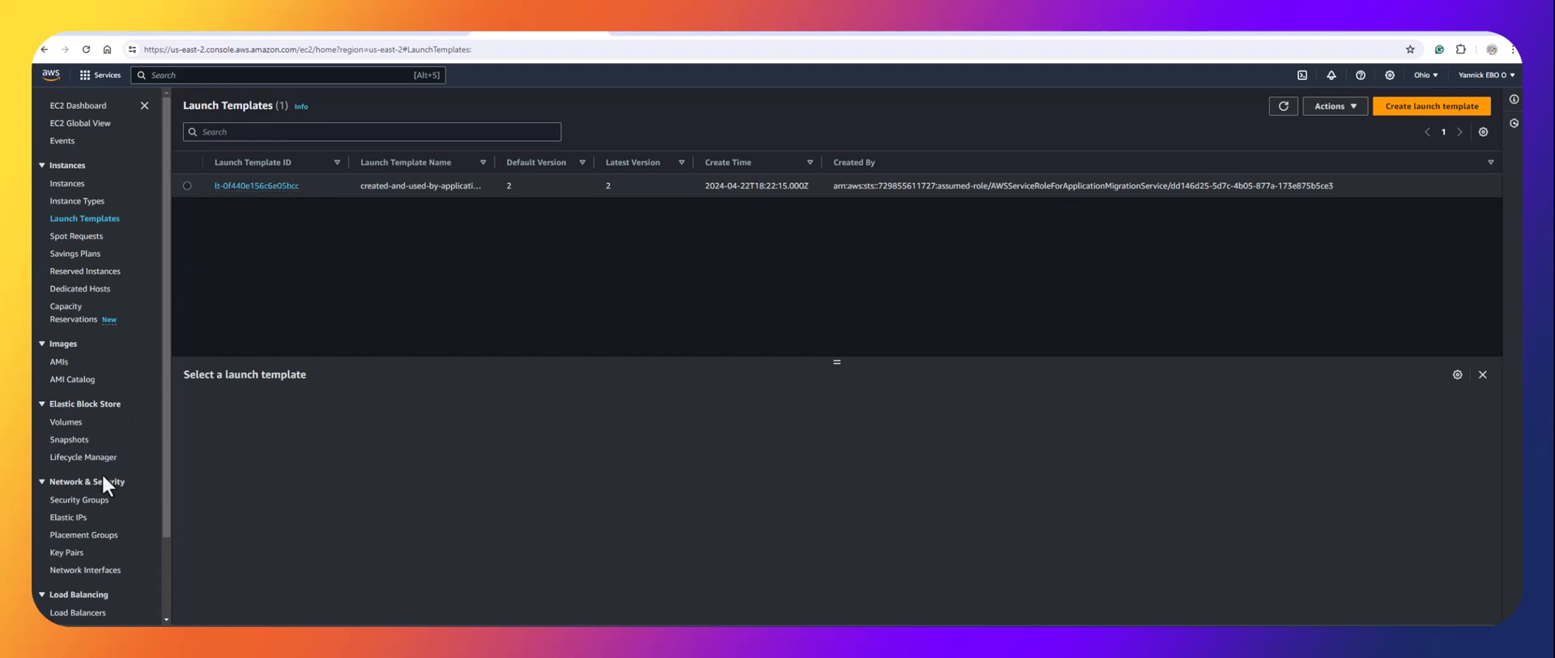
Review the replication template and default launch template settings in Application Migration Service.
click(140, 34)
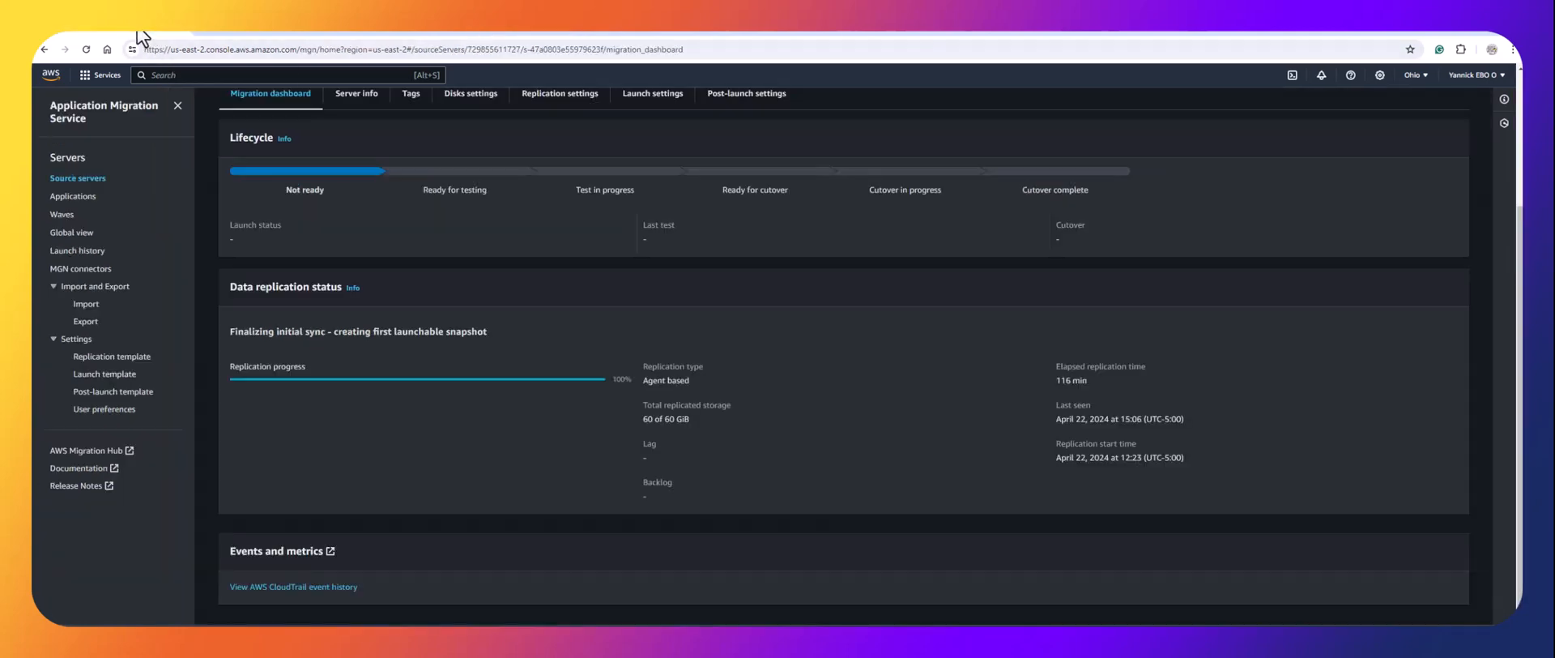
click(127, 358)
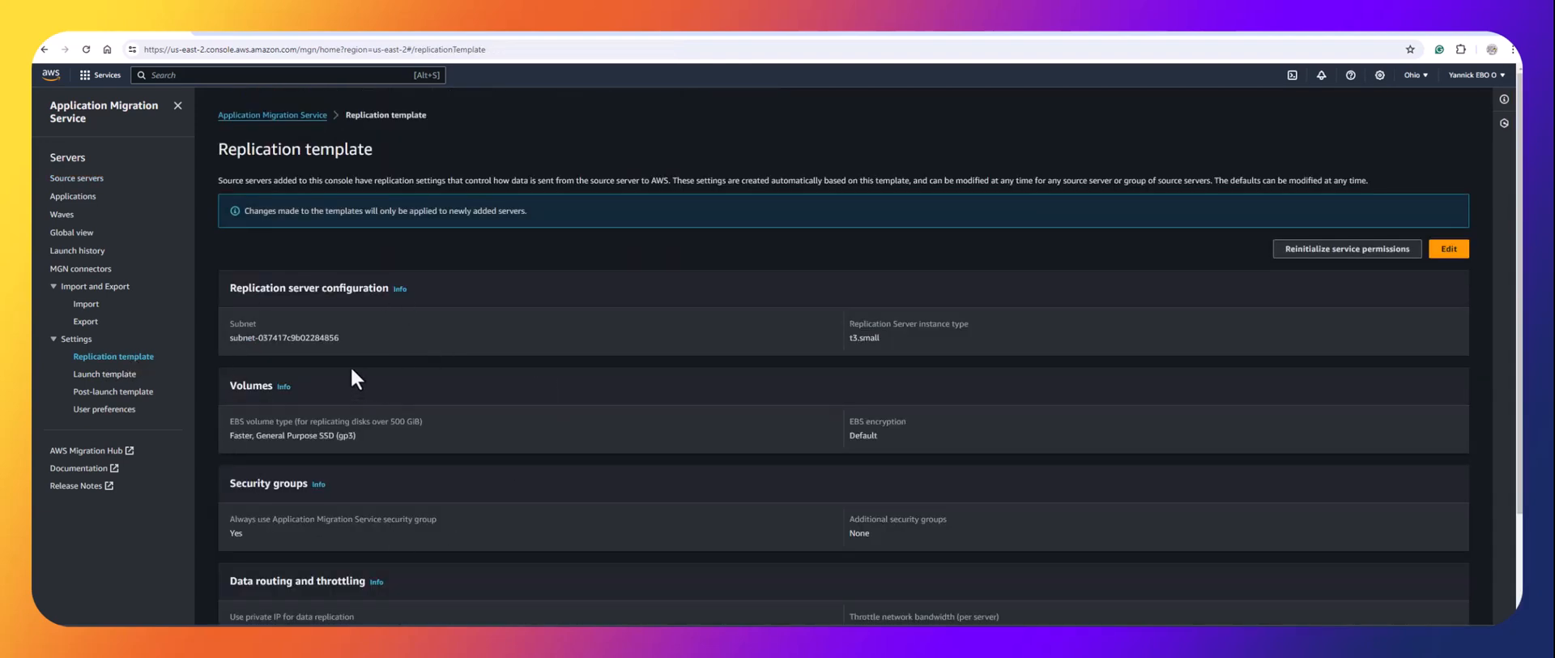
click(114, 375)
click(113, 356)
click(109, 375)
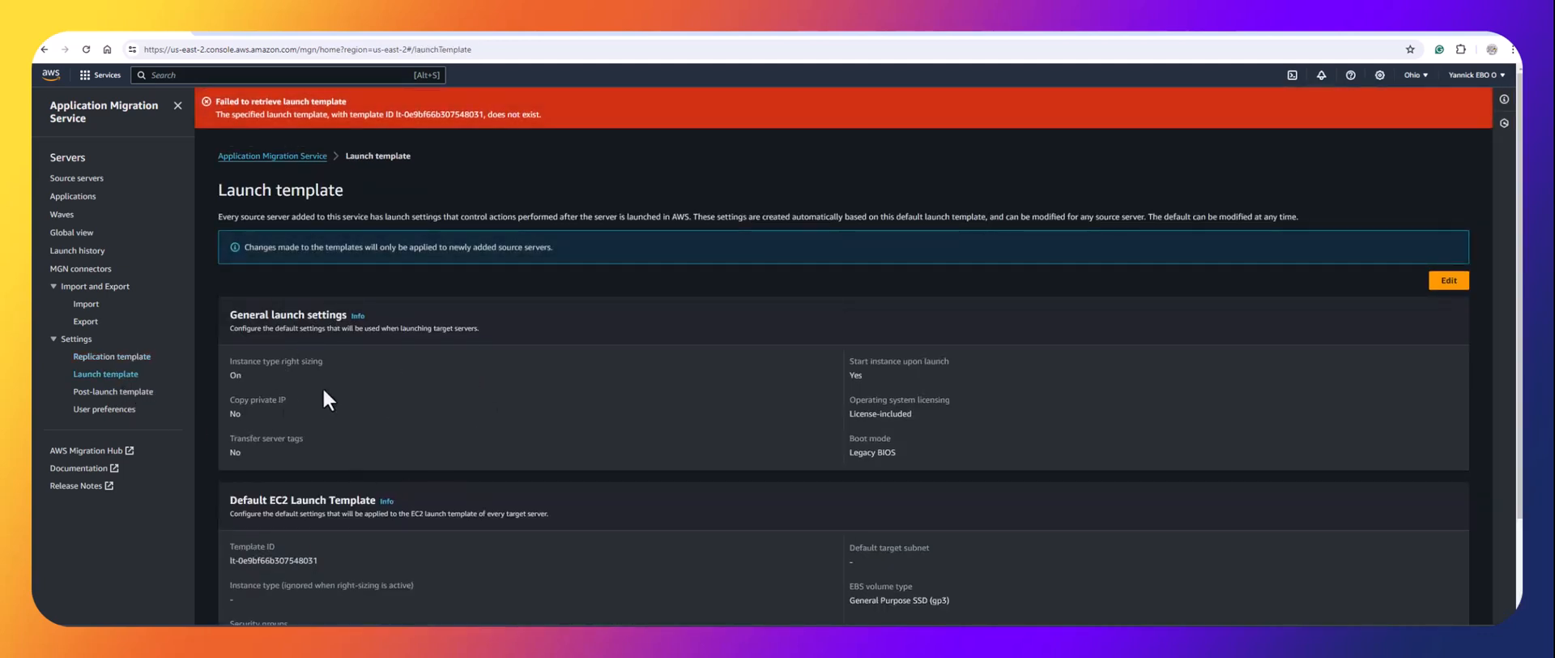
scroll(346, 436, down, 3)
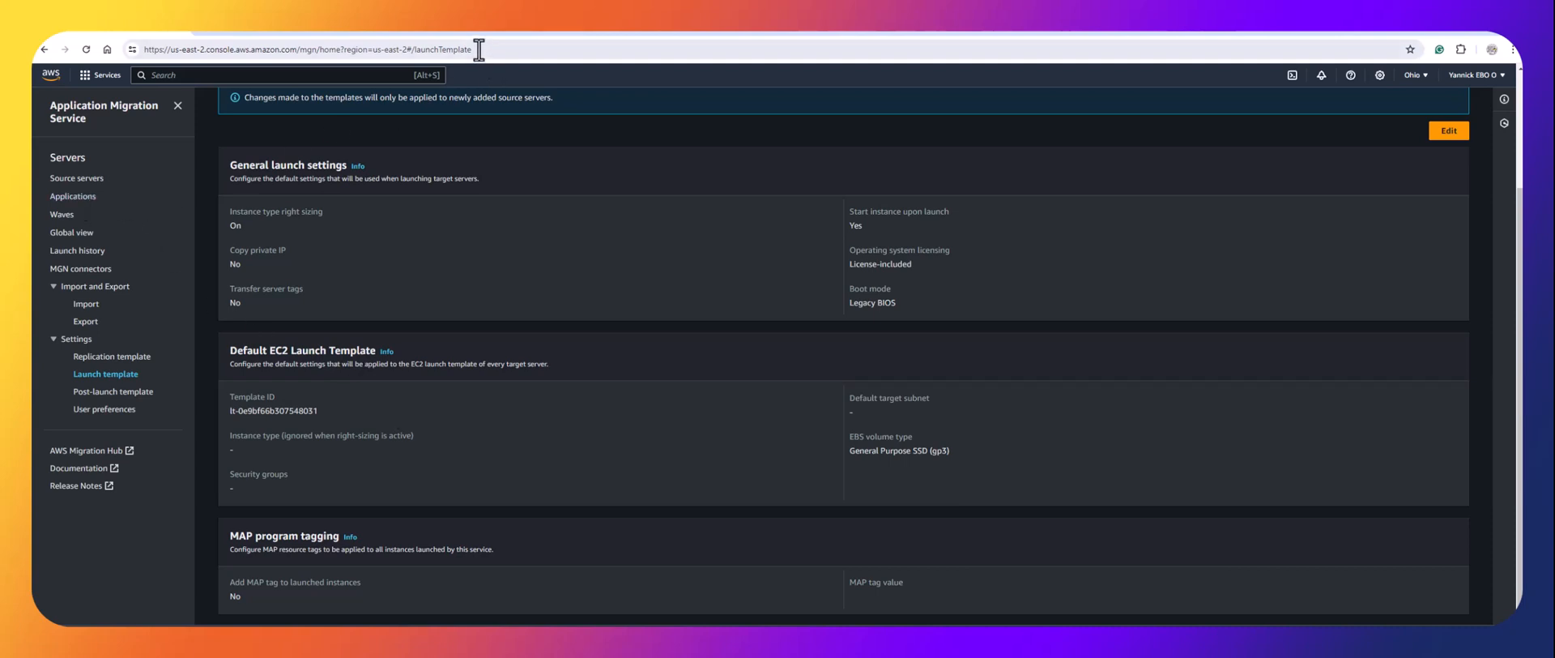
Match the MGN launch template ID against the EC2 Launch Templates list.
click(512, 26)
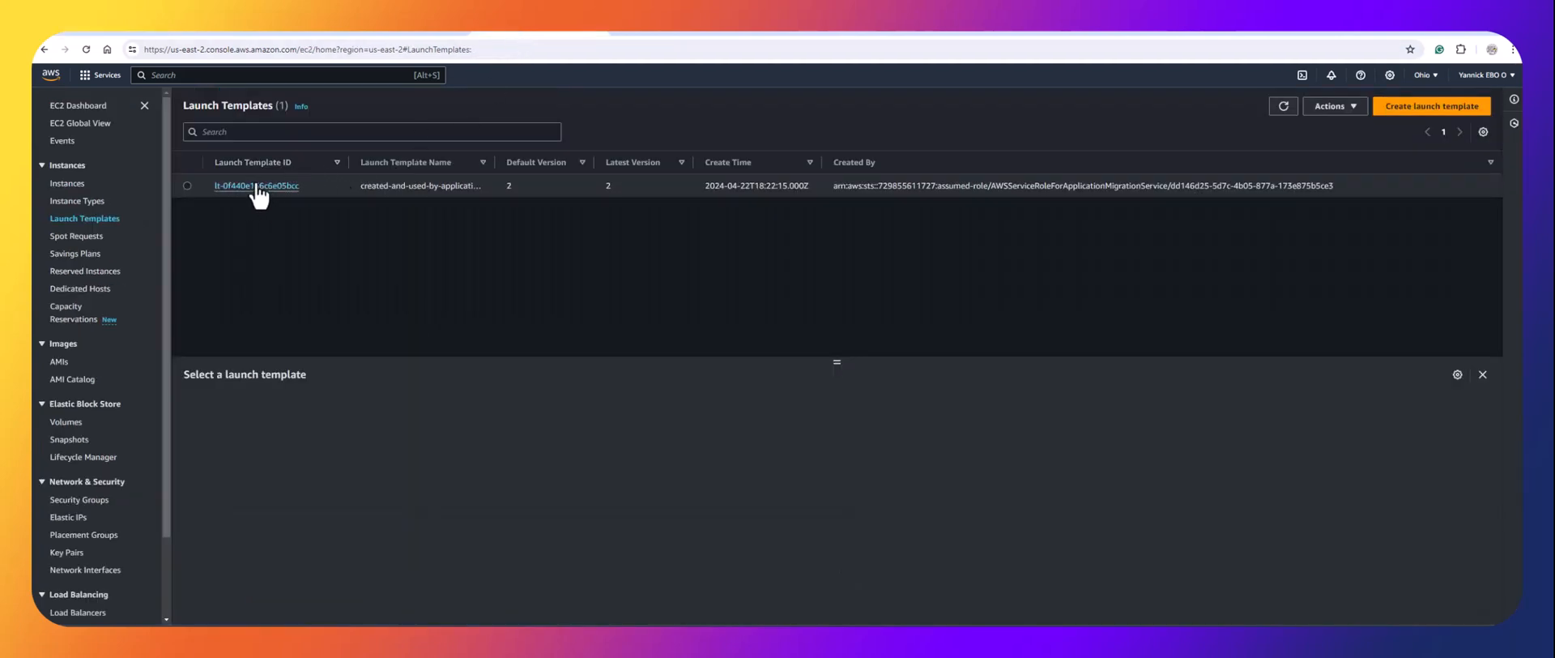
click(124, 30)
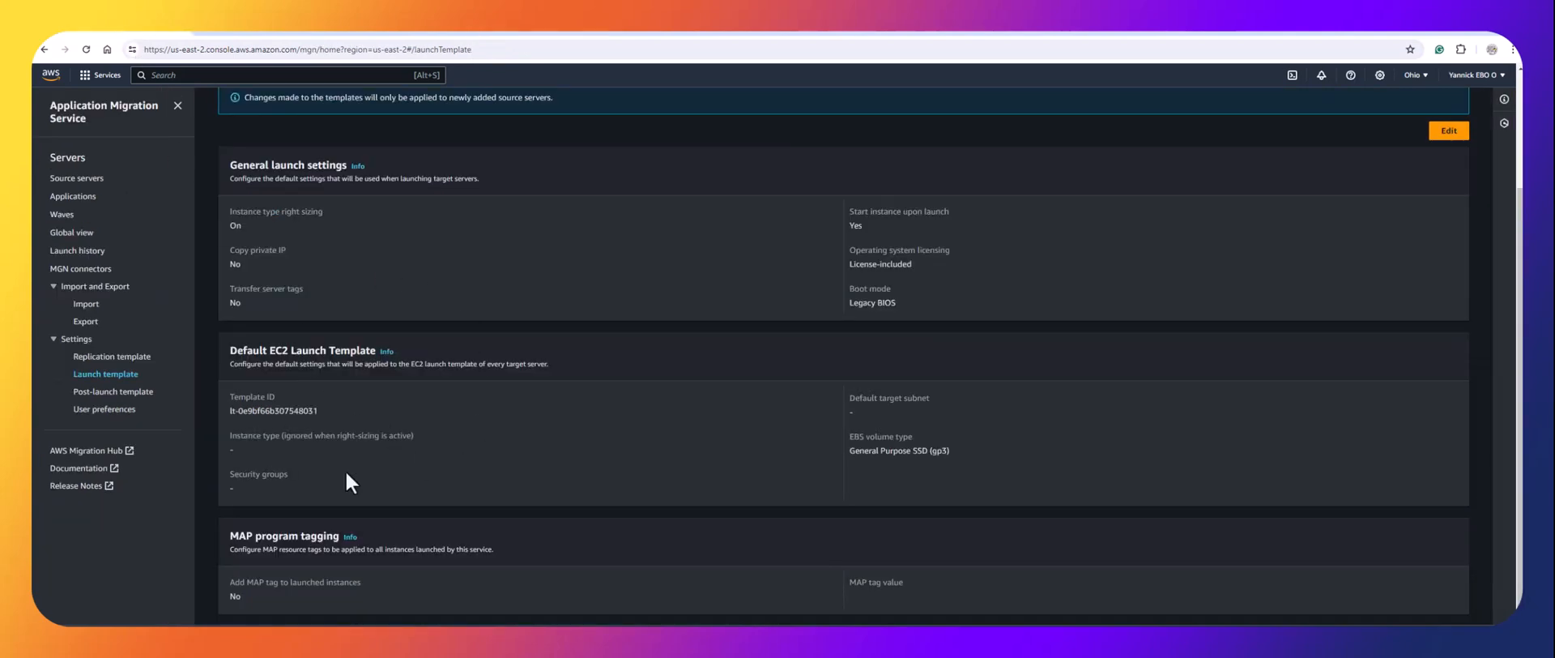
drag(319, 410, 229, 416)
click(522, 34)
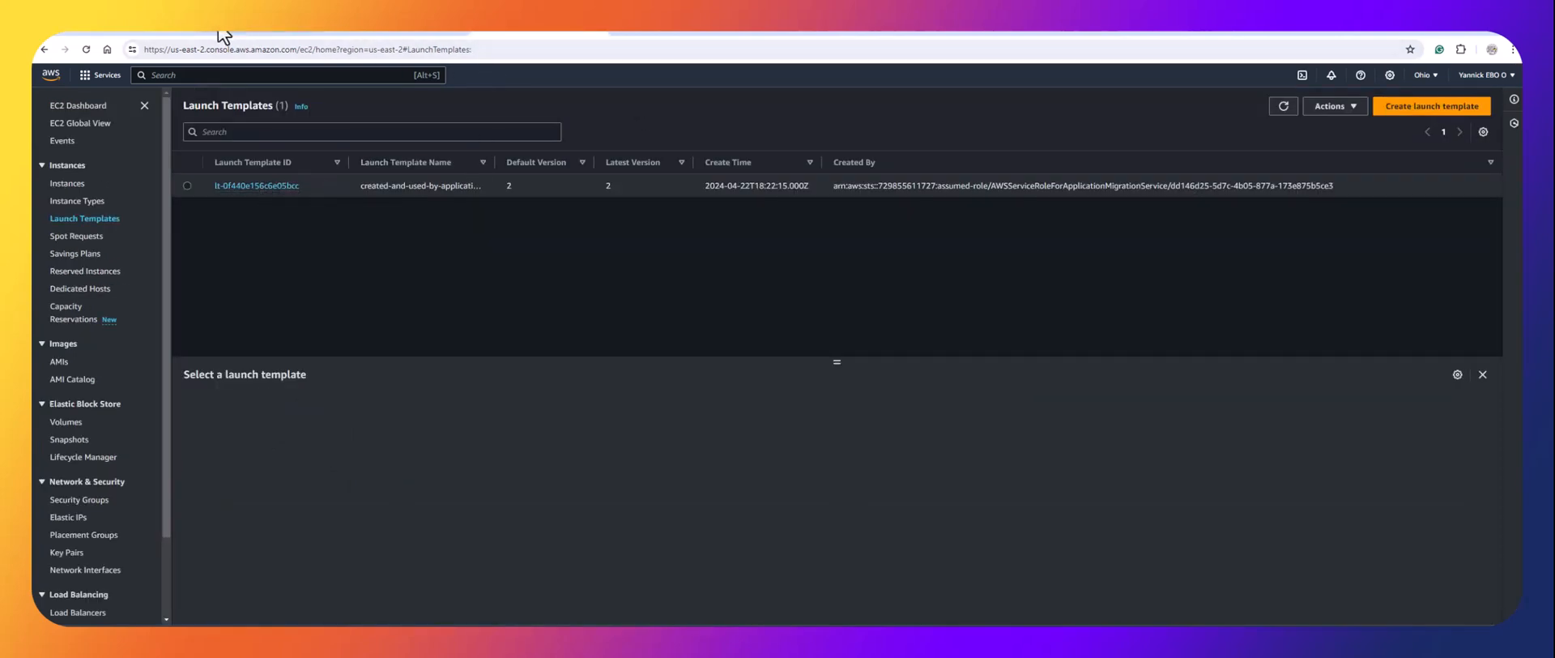
click(158, 31)
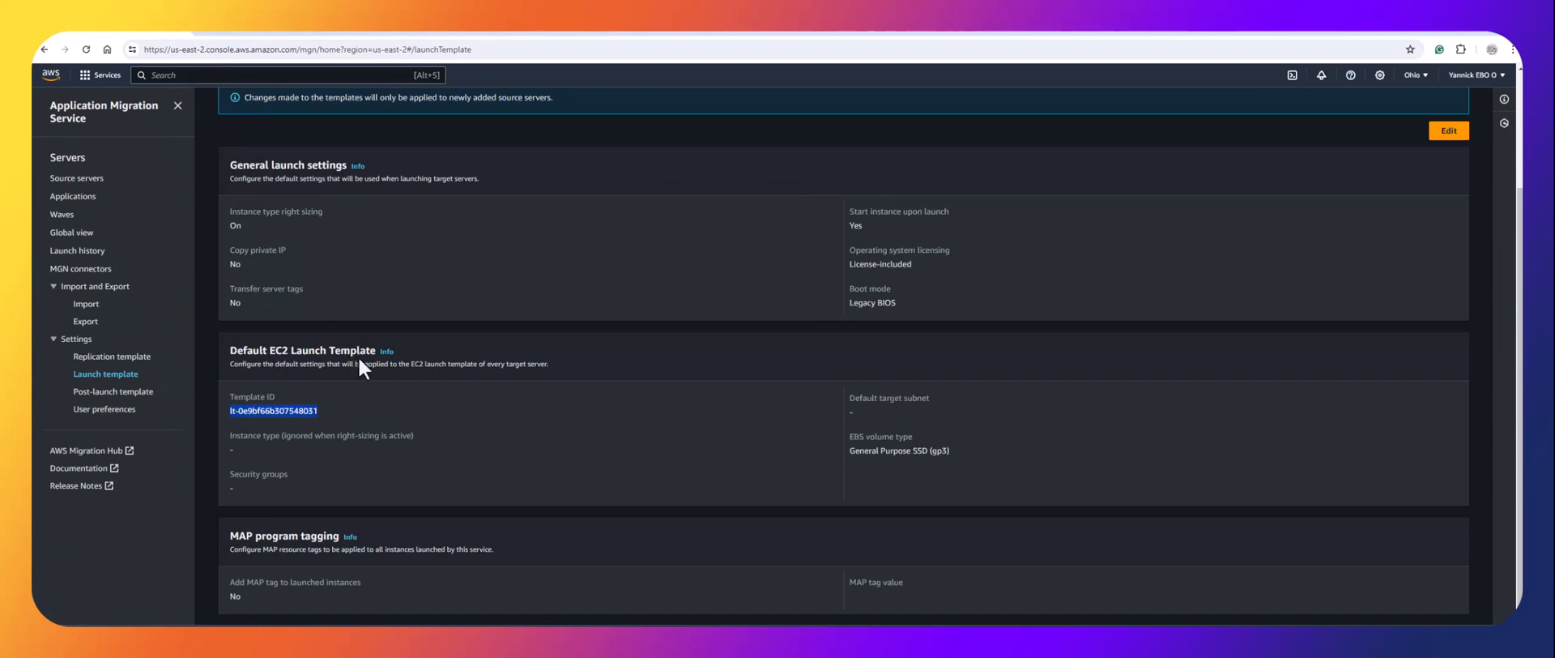
click(382, 400)
Reopen jenkins-server from Active source servers and check replication at 100%.
click(77, 178)
scroll(339, 492, down, 5)
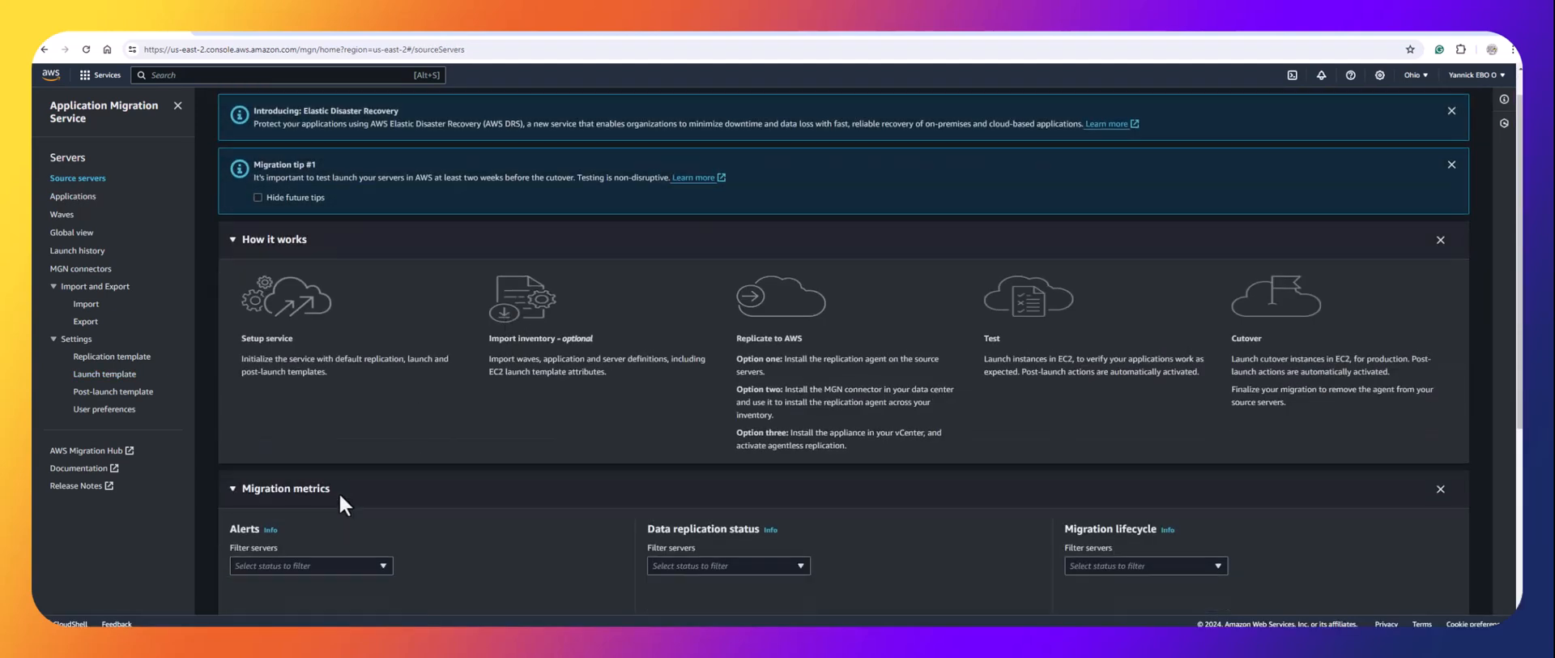
click(287, 566)
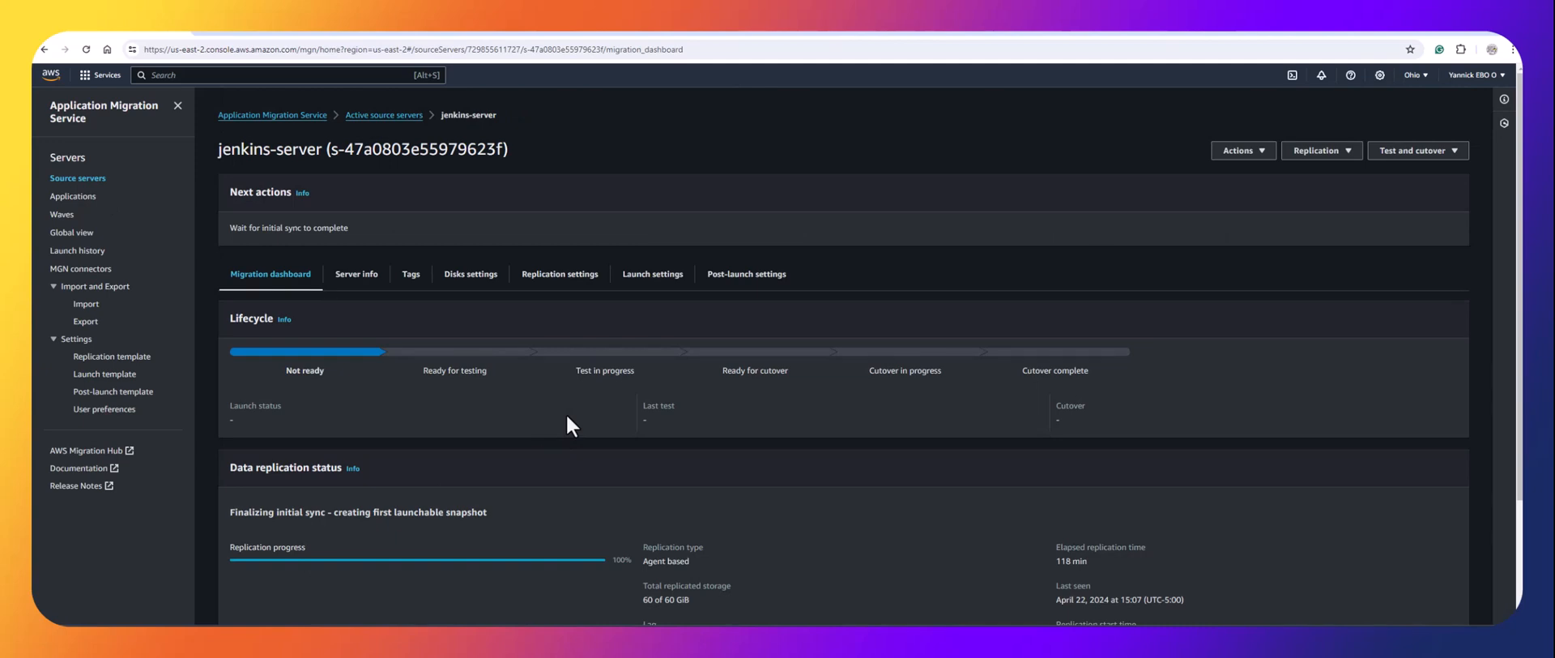
scroll(485, 452, down, 2)
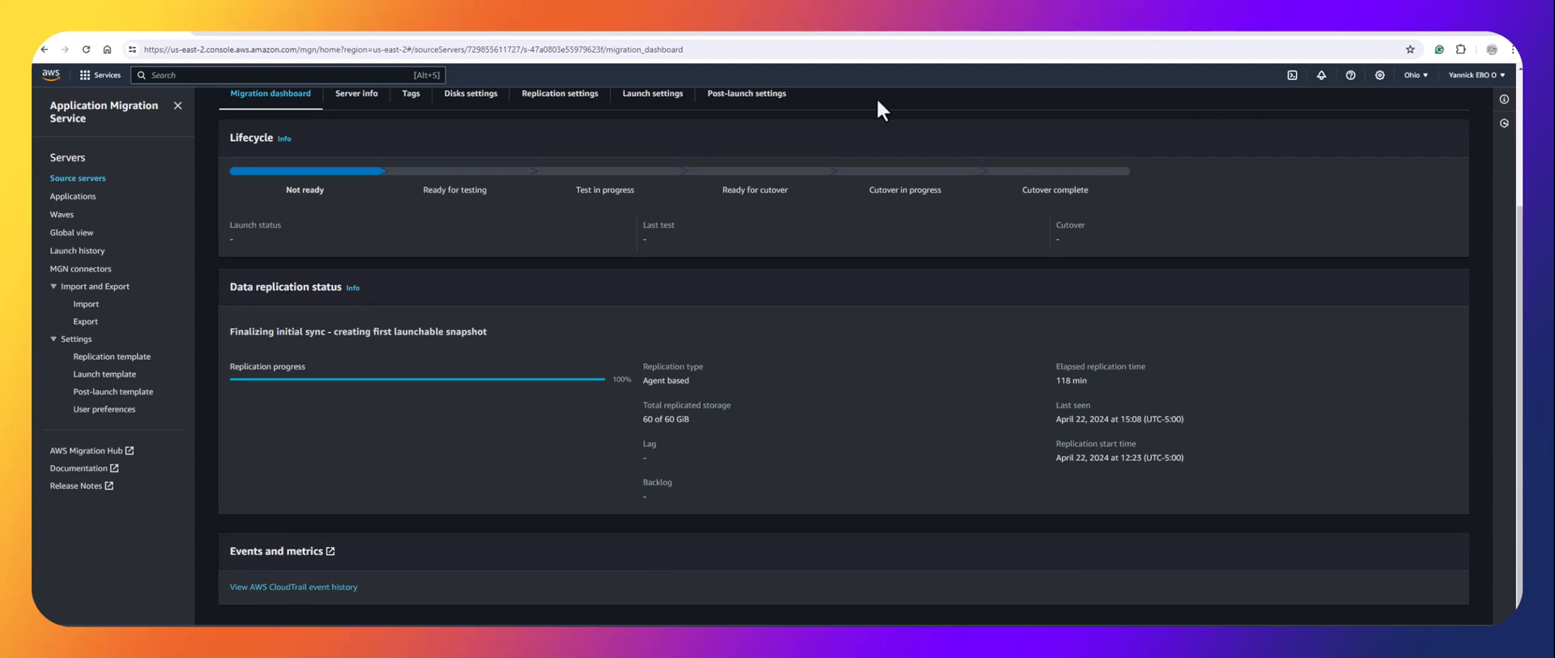
Compare the EC2 EBS Volumes and Snapshots lists for the migration's disks.
click(546, 34)
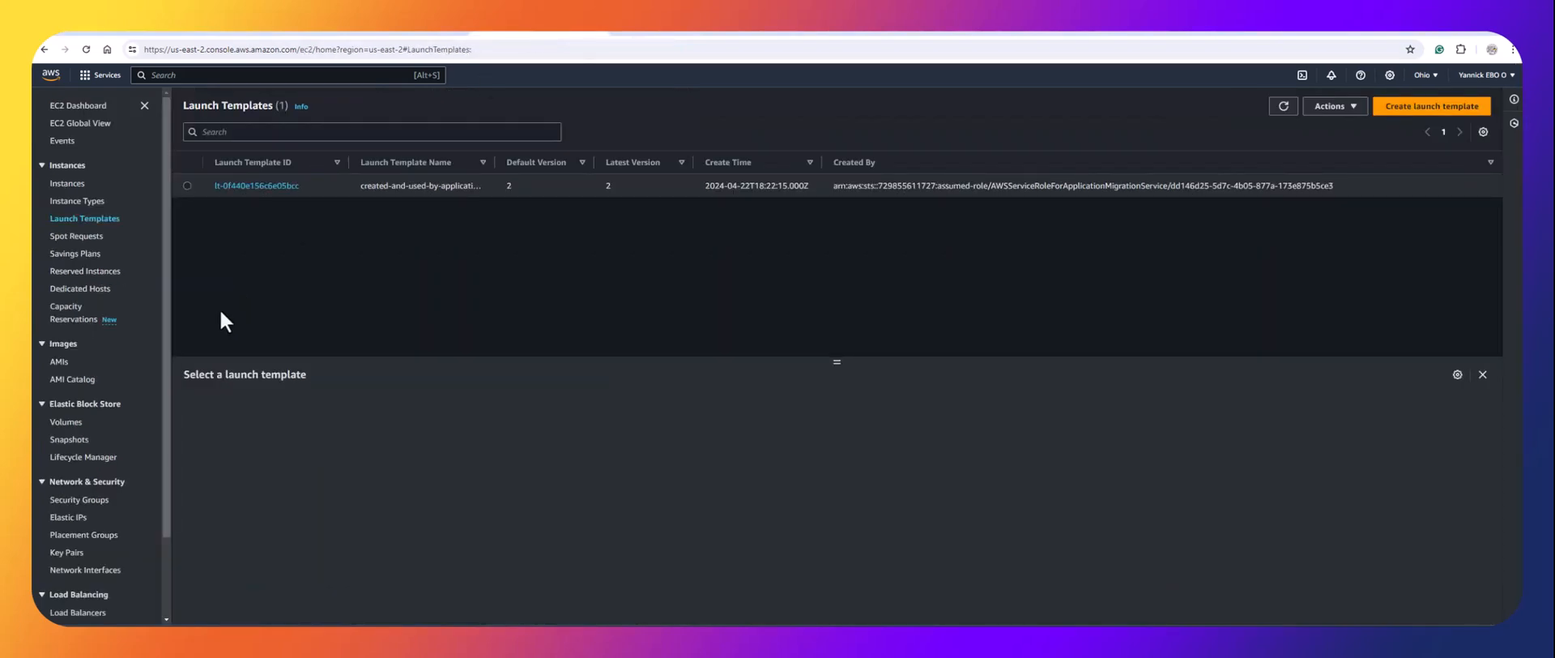
click(73, 421)
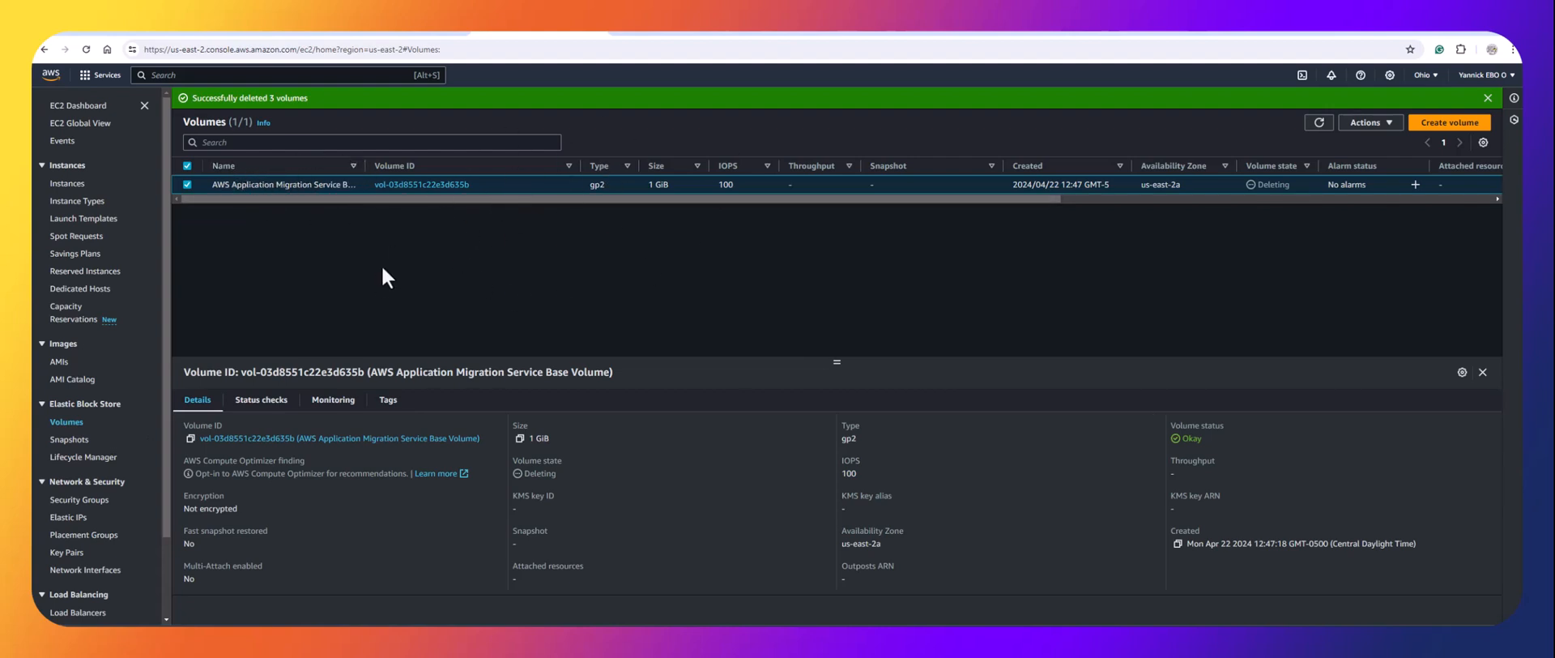
click(71, 440)
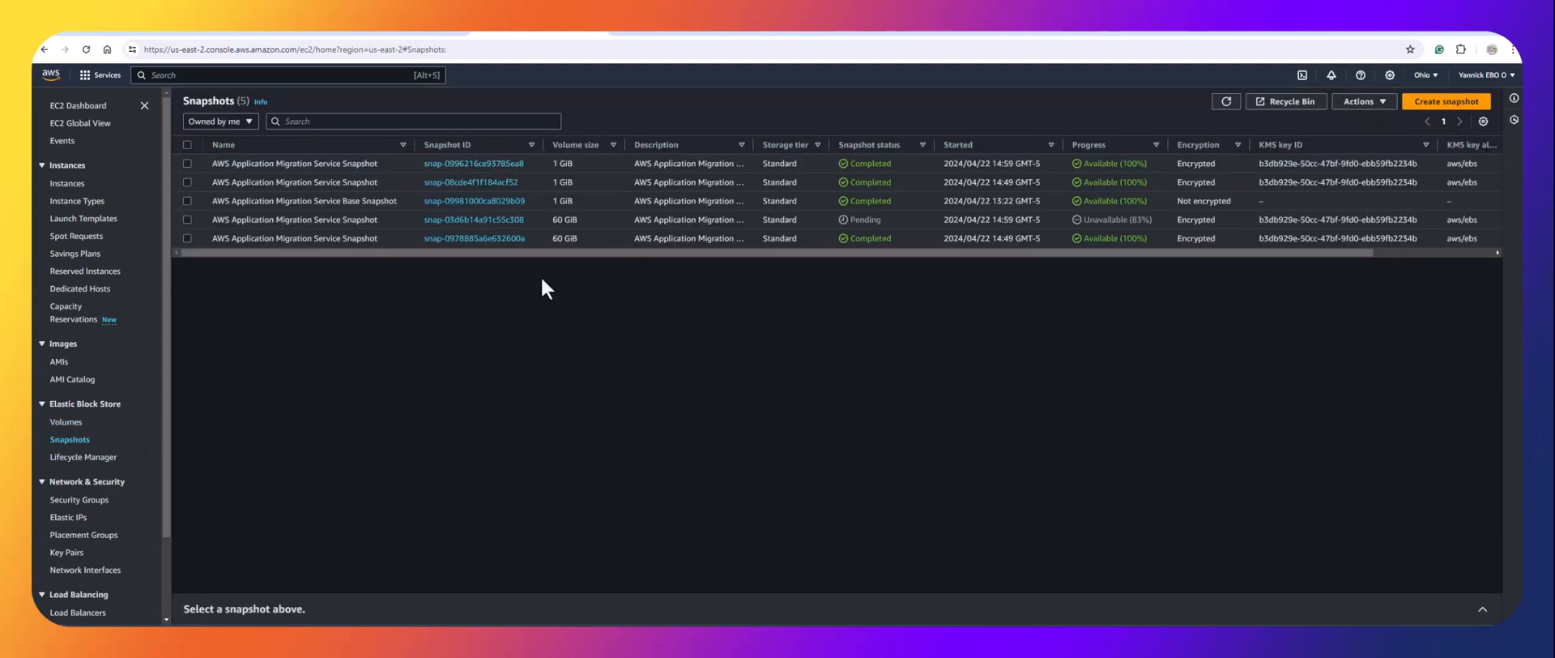
click(66, 422)
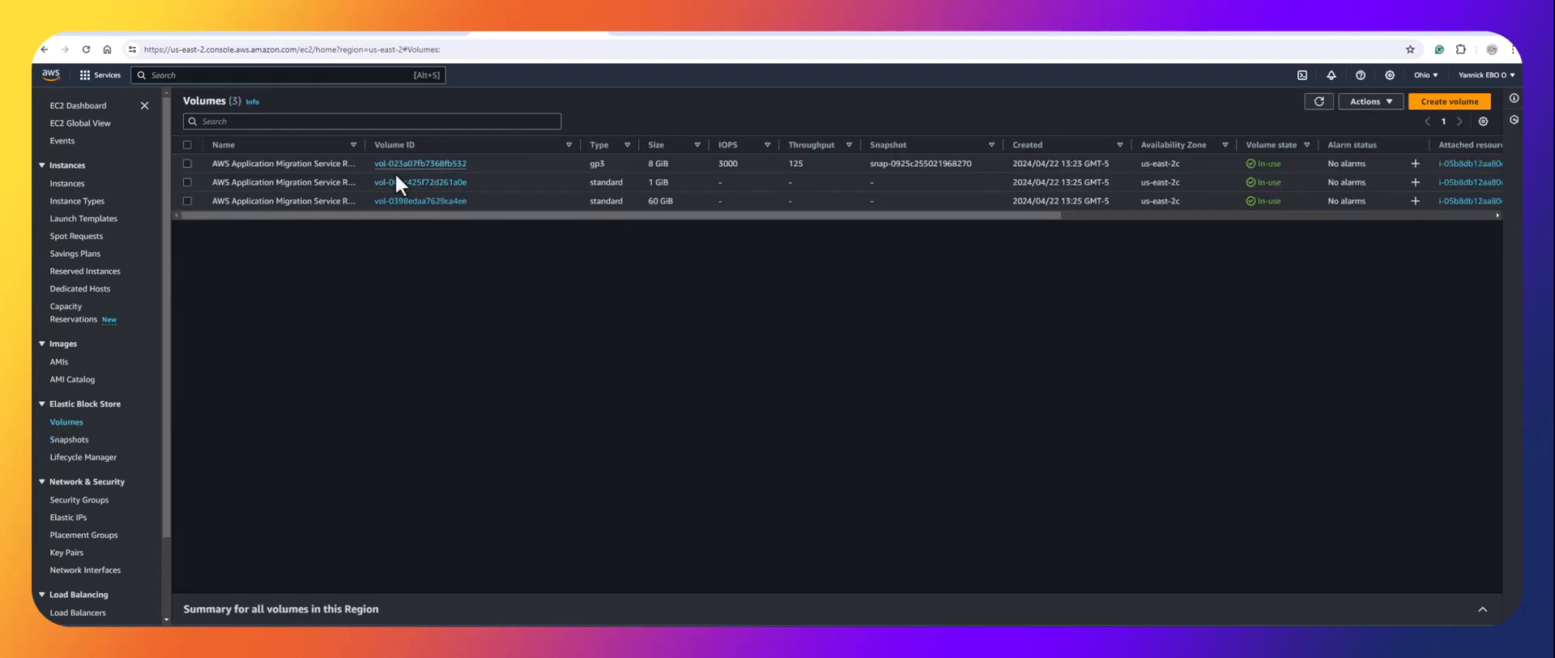
click(75, 441)
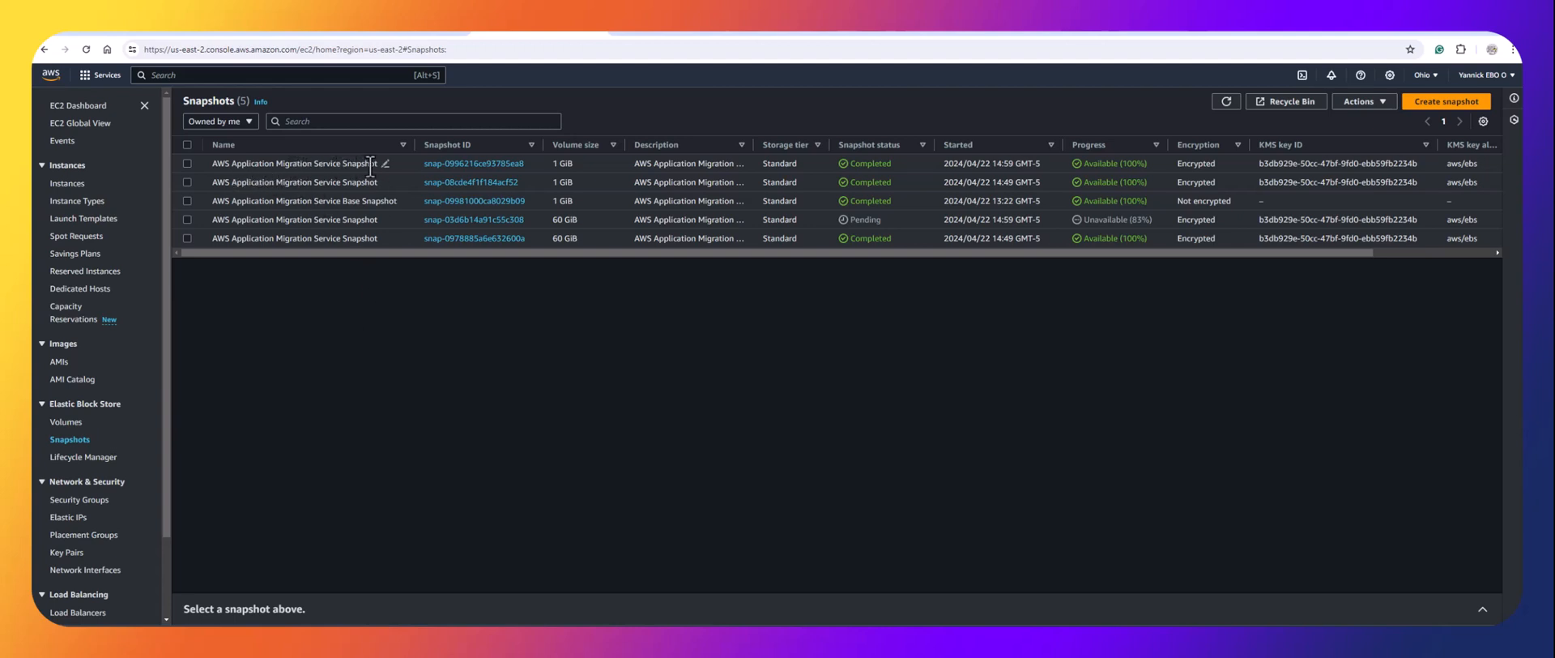
click(69, 421)
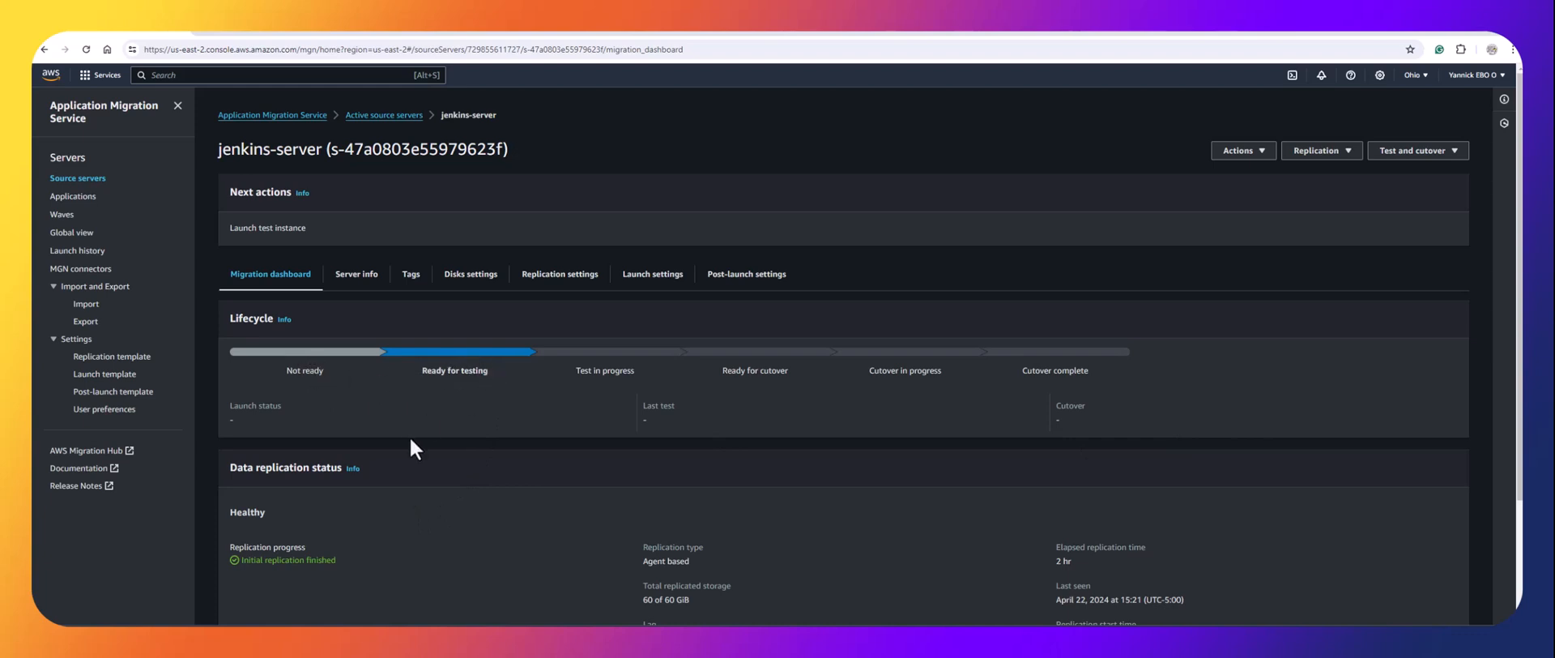
scroll(410, 438, down, 2)
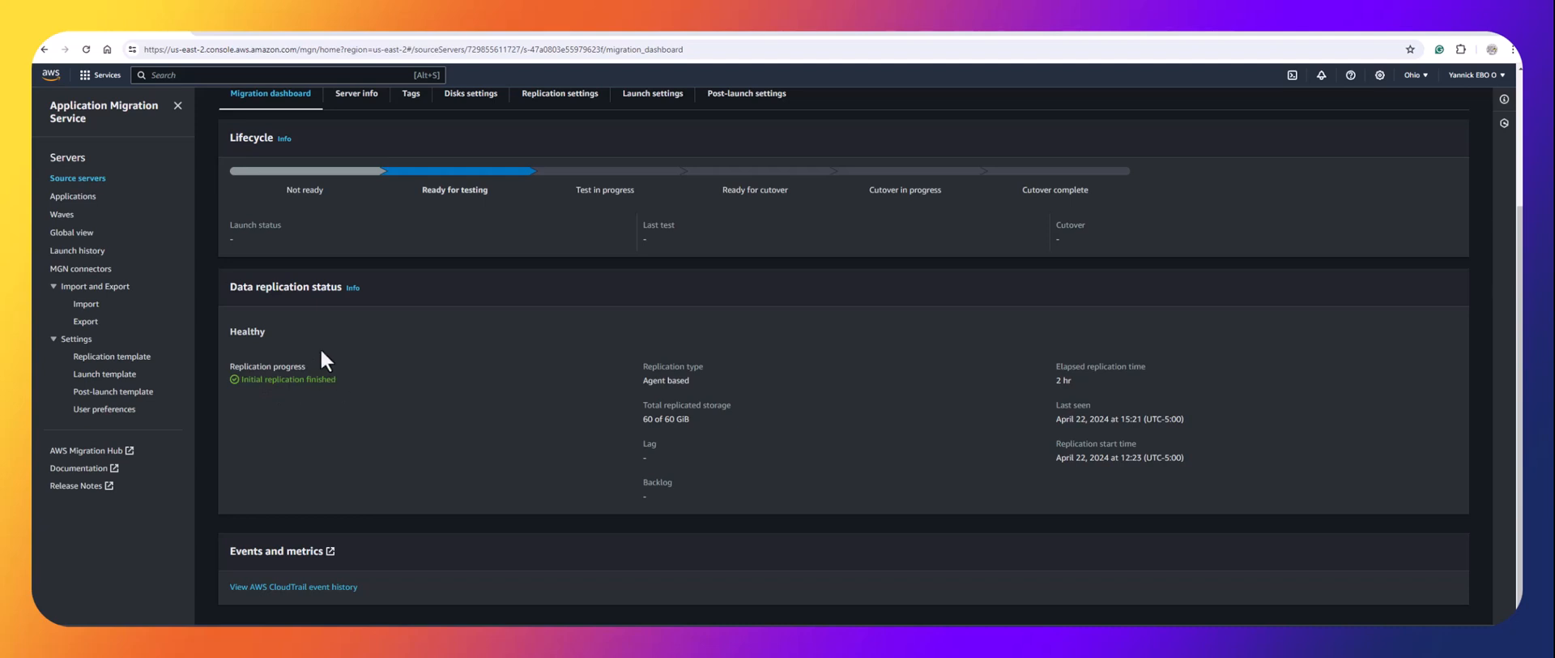
scroll(319, 347, up, 2)
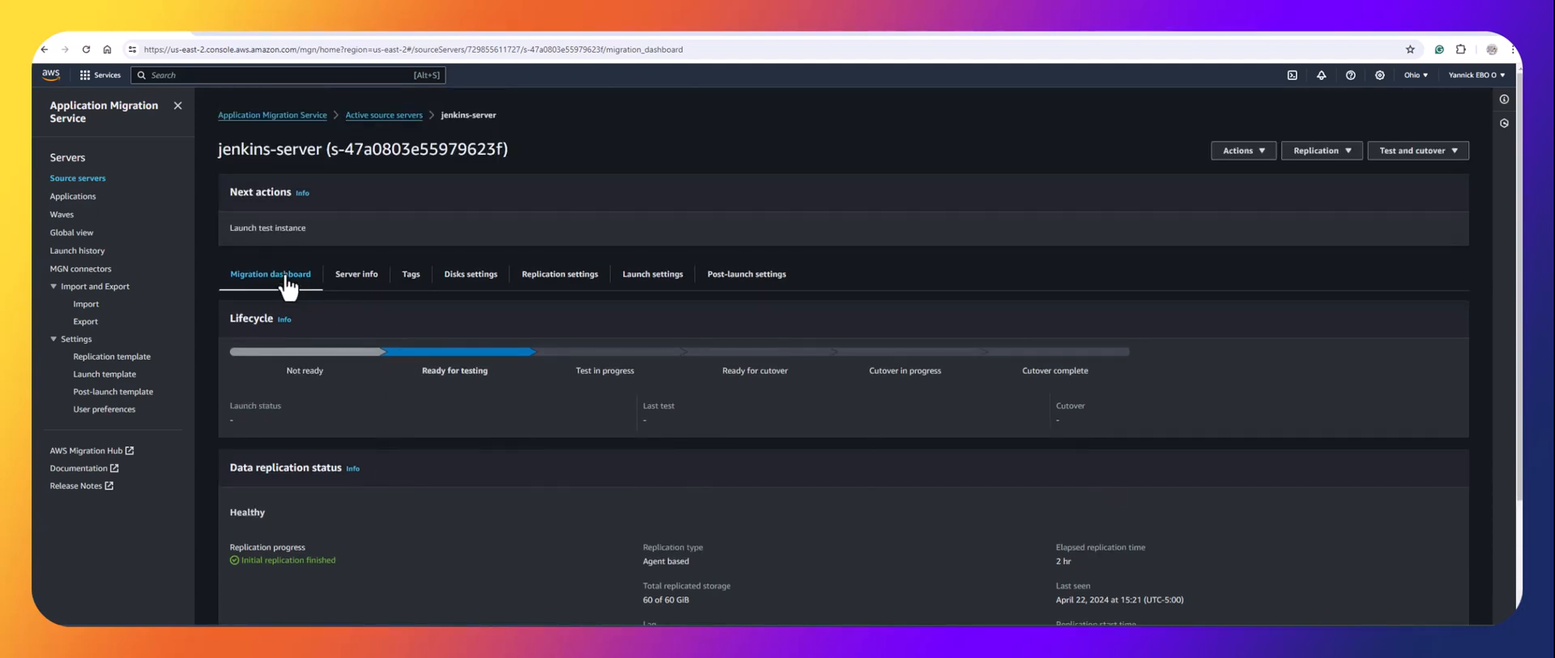
Select jenkins-server's EC2 launch template ID lt-0f440e156c6e05bcc under Launch settings.
click(363, 278)
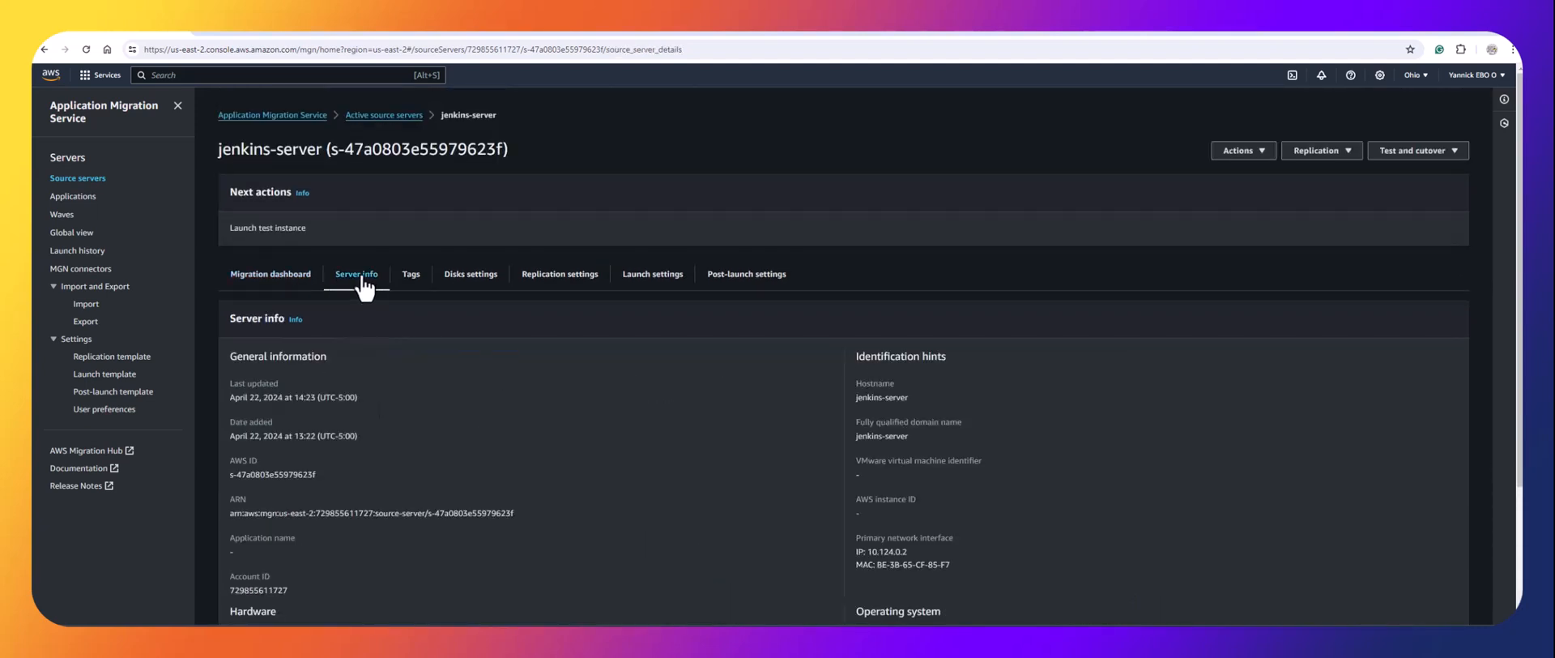
scroll(403, 385, down, 2)
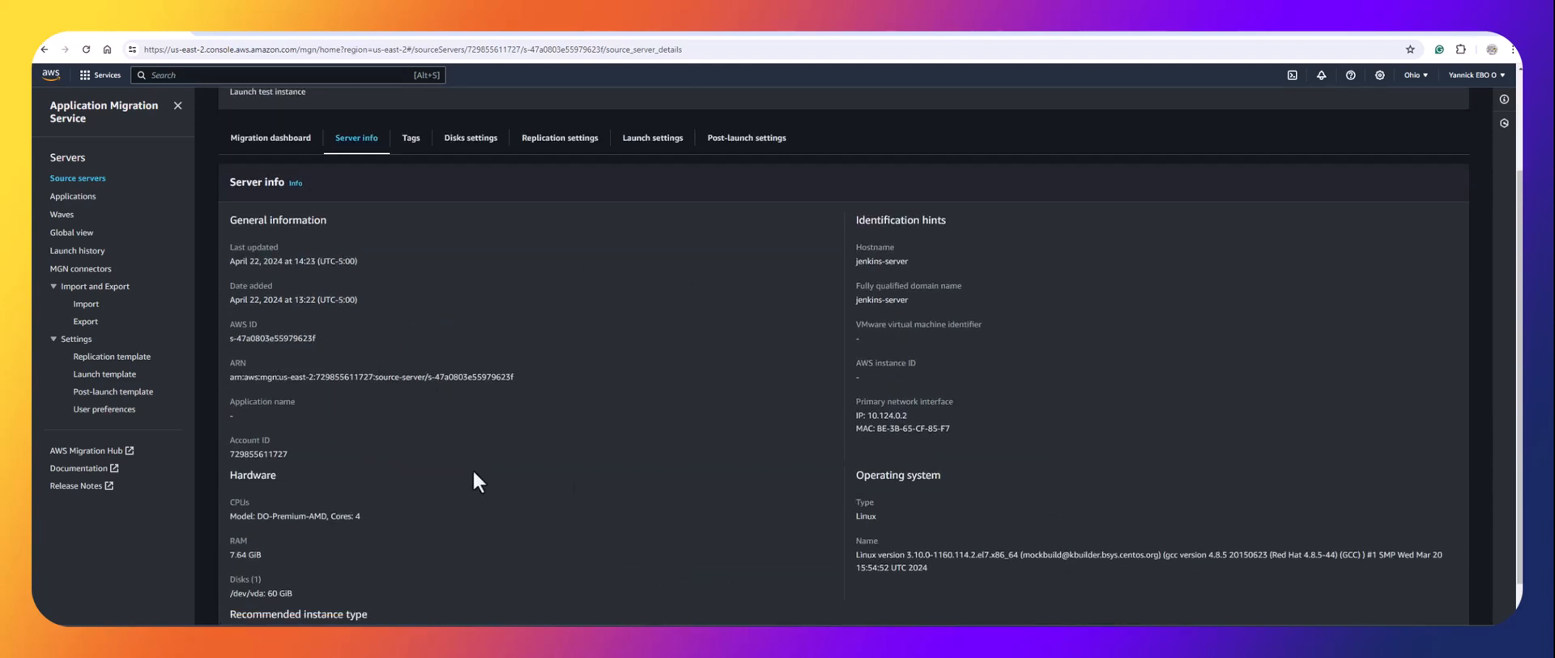
scroll(470, 258, up, 2)
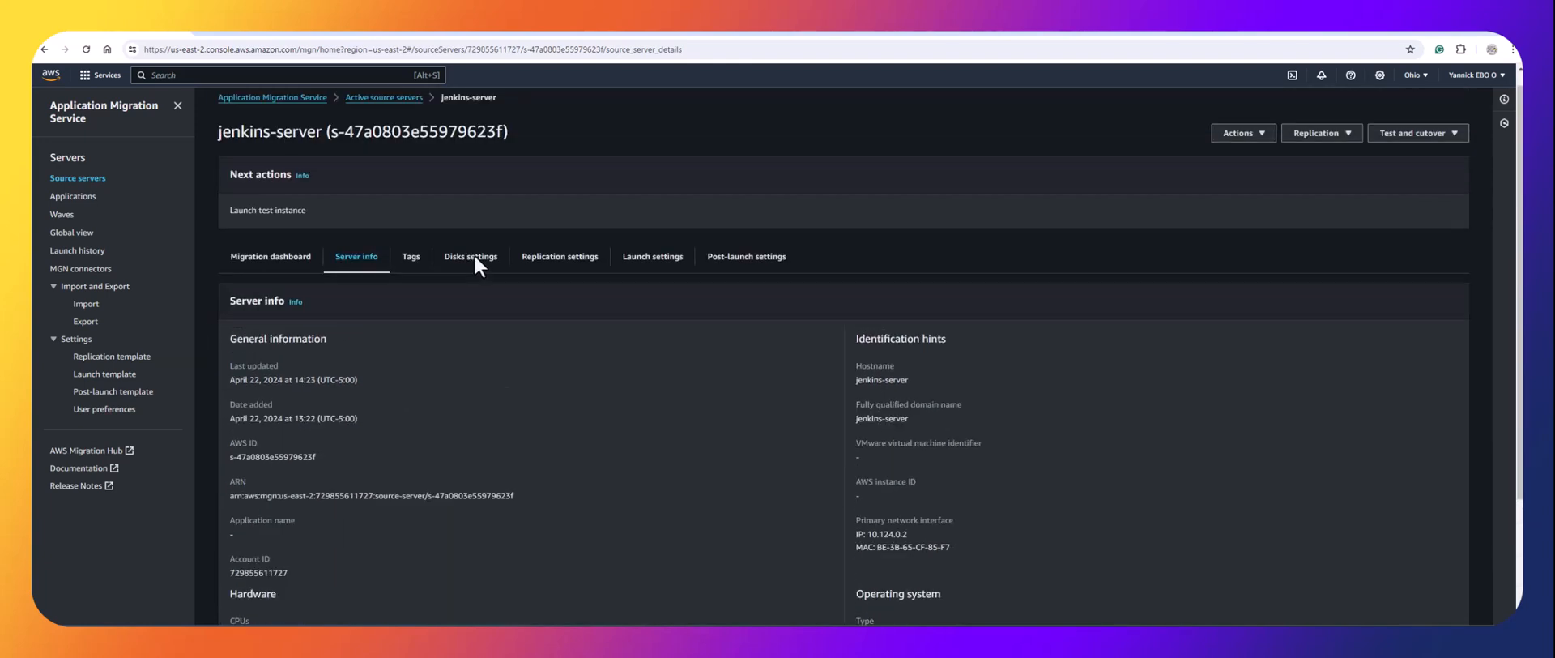
click(656, 293)
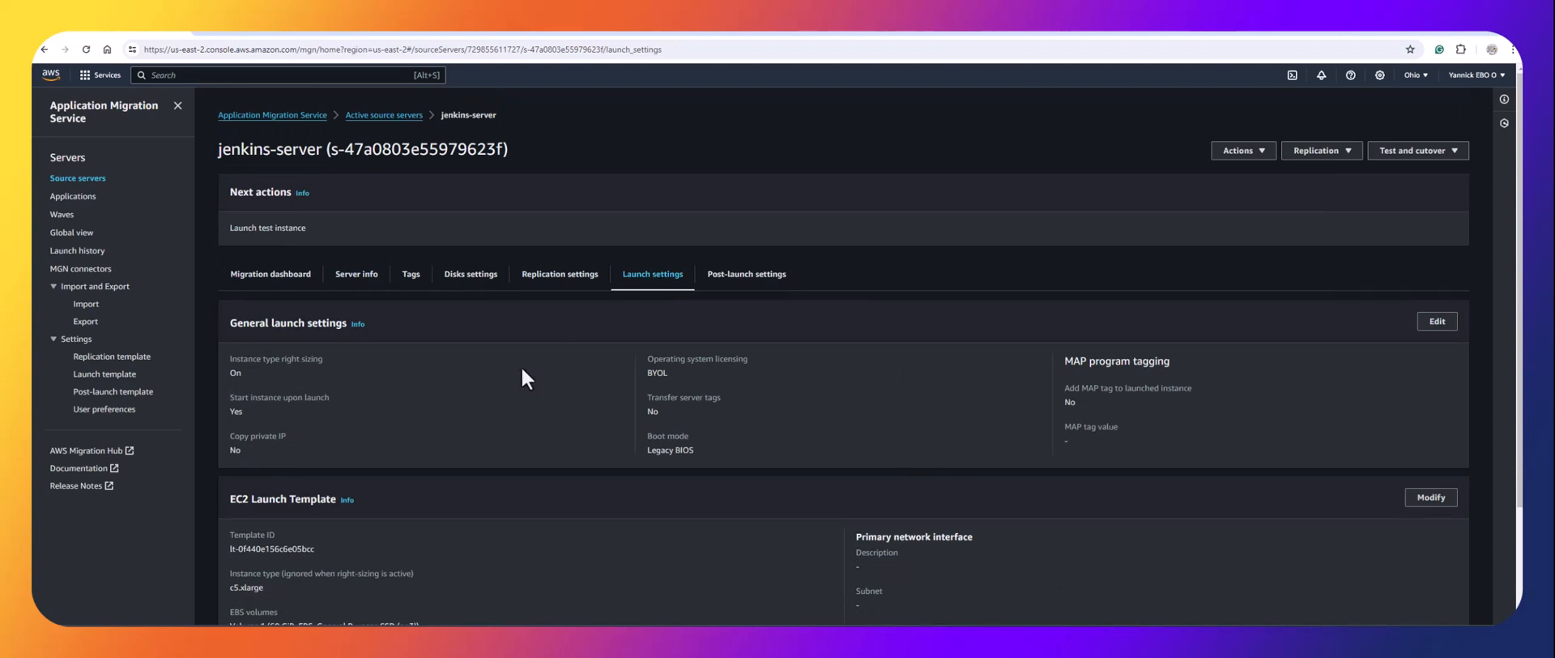
scroll(502, 401, down, 2)
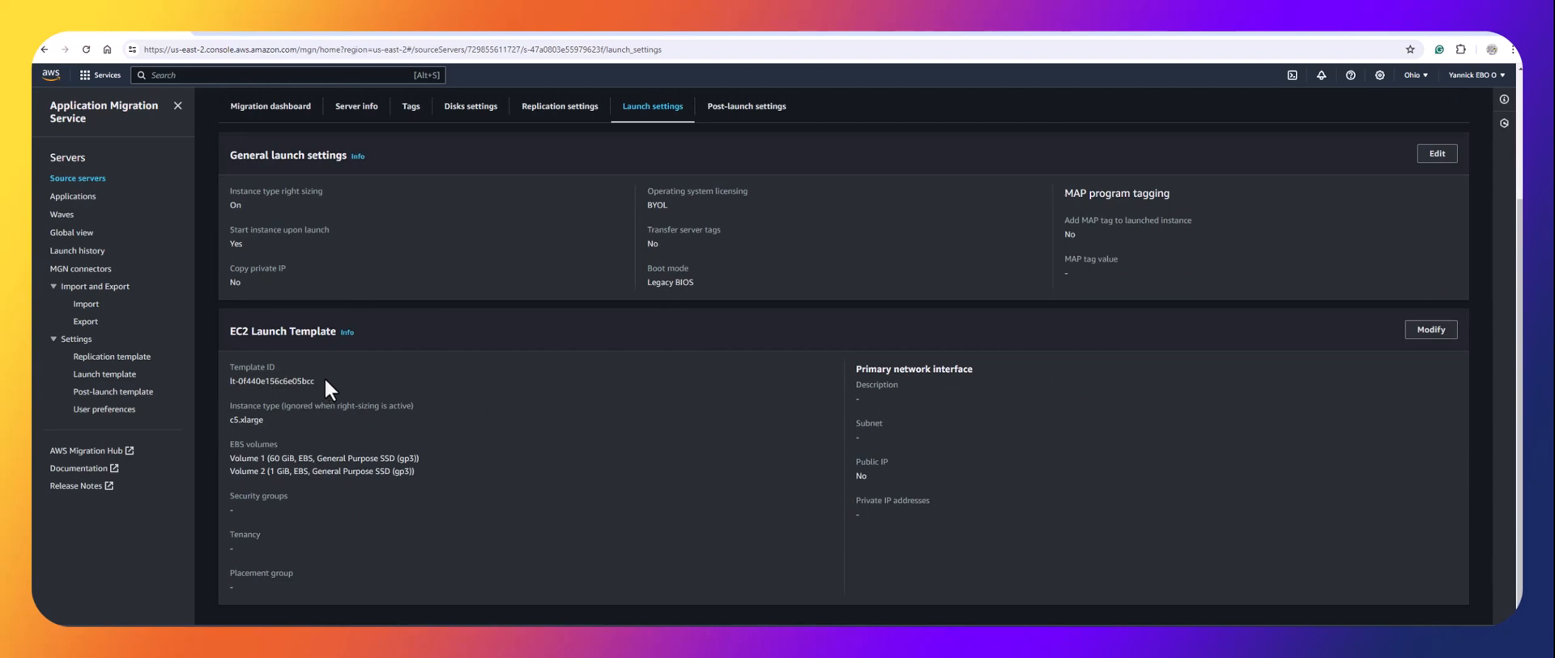
drag(315, 377, 229, 381)
Open launch template lt-0f440e156c6e05bcc and review its Storage, Network interfaces and Advanced details.
click(563, 34)
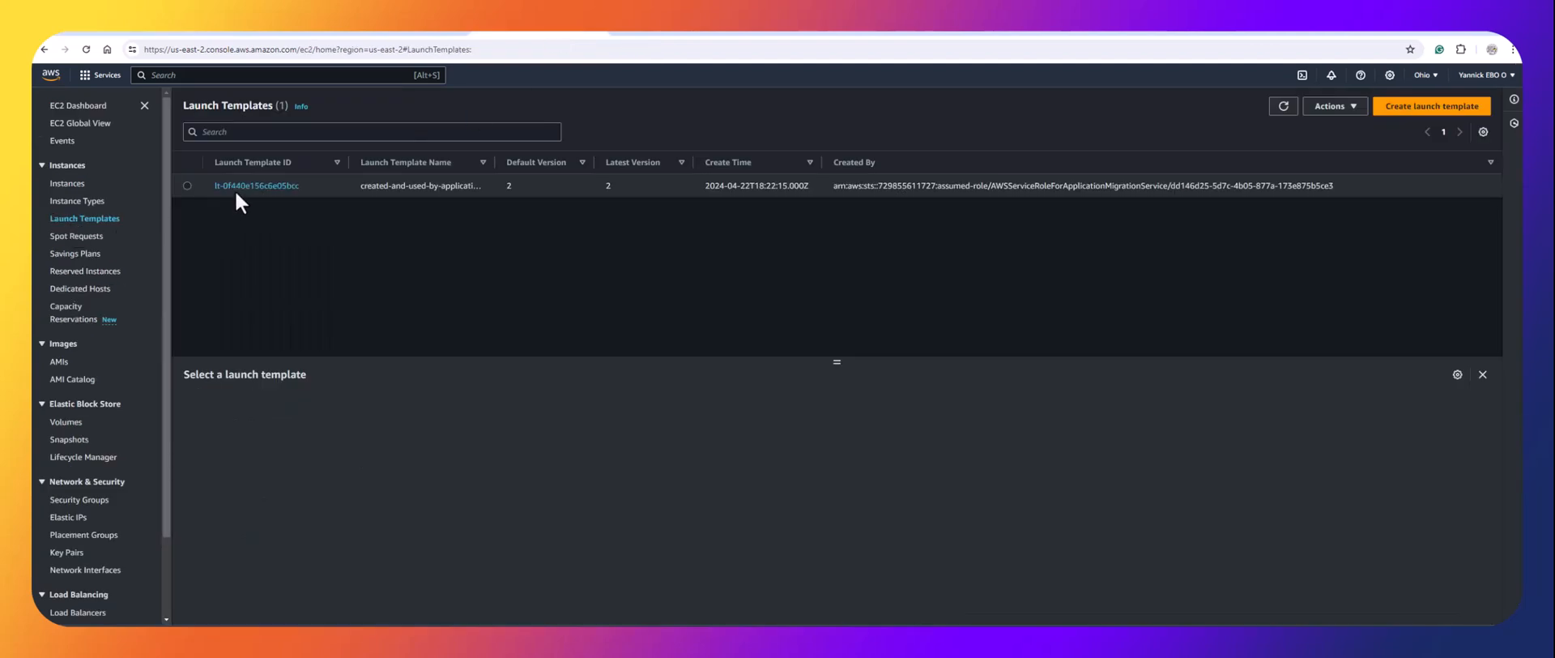
click(288, 187)
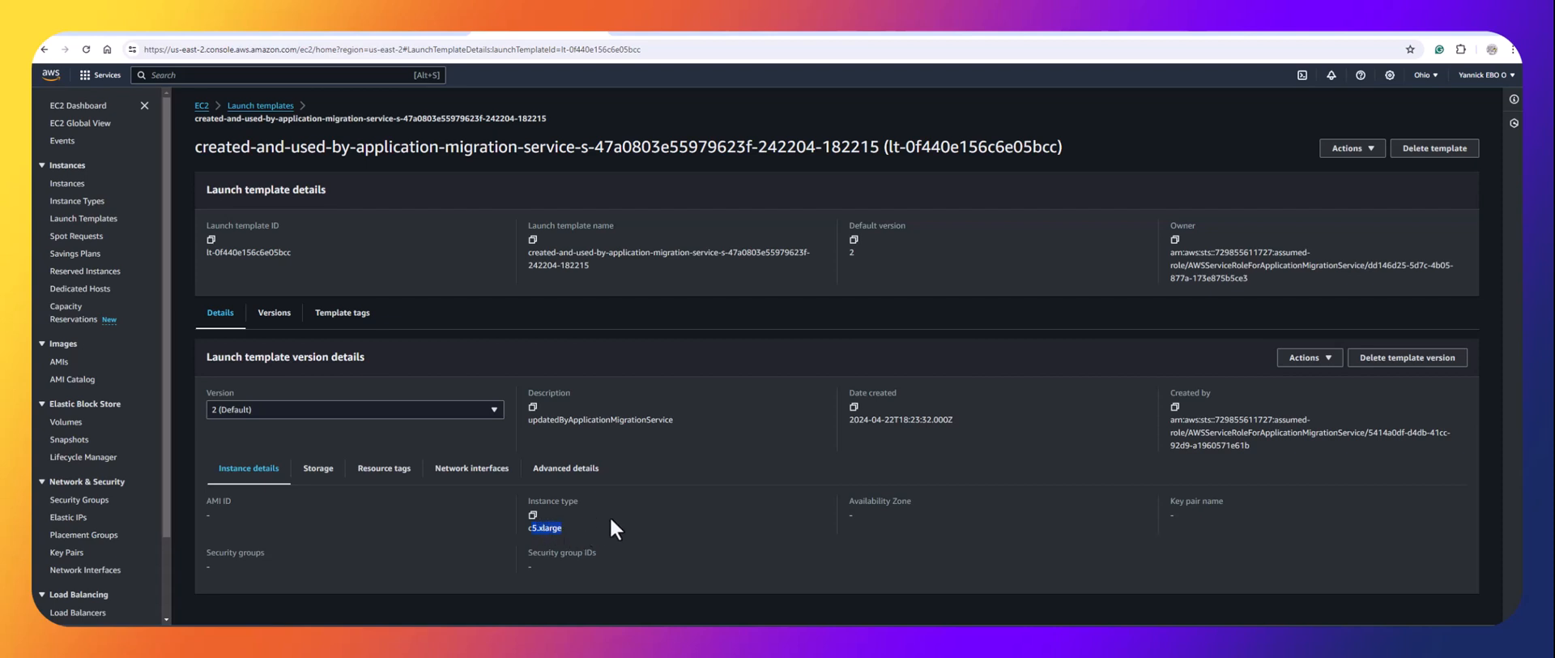
click(319, 470)
scroll(415, 527, down, 1)
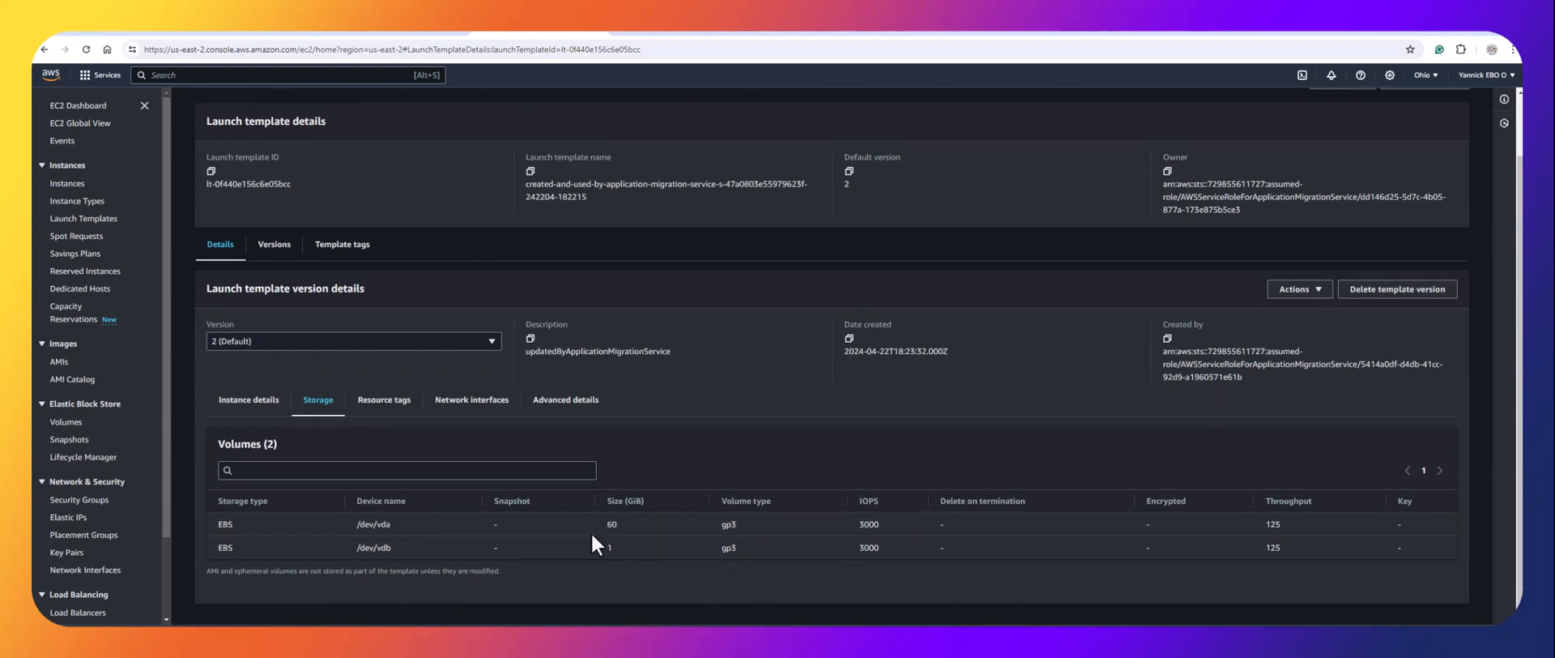
click(475, 402)
click(577, 437)
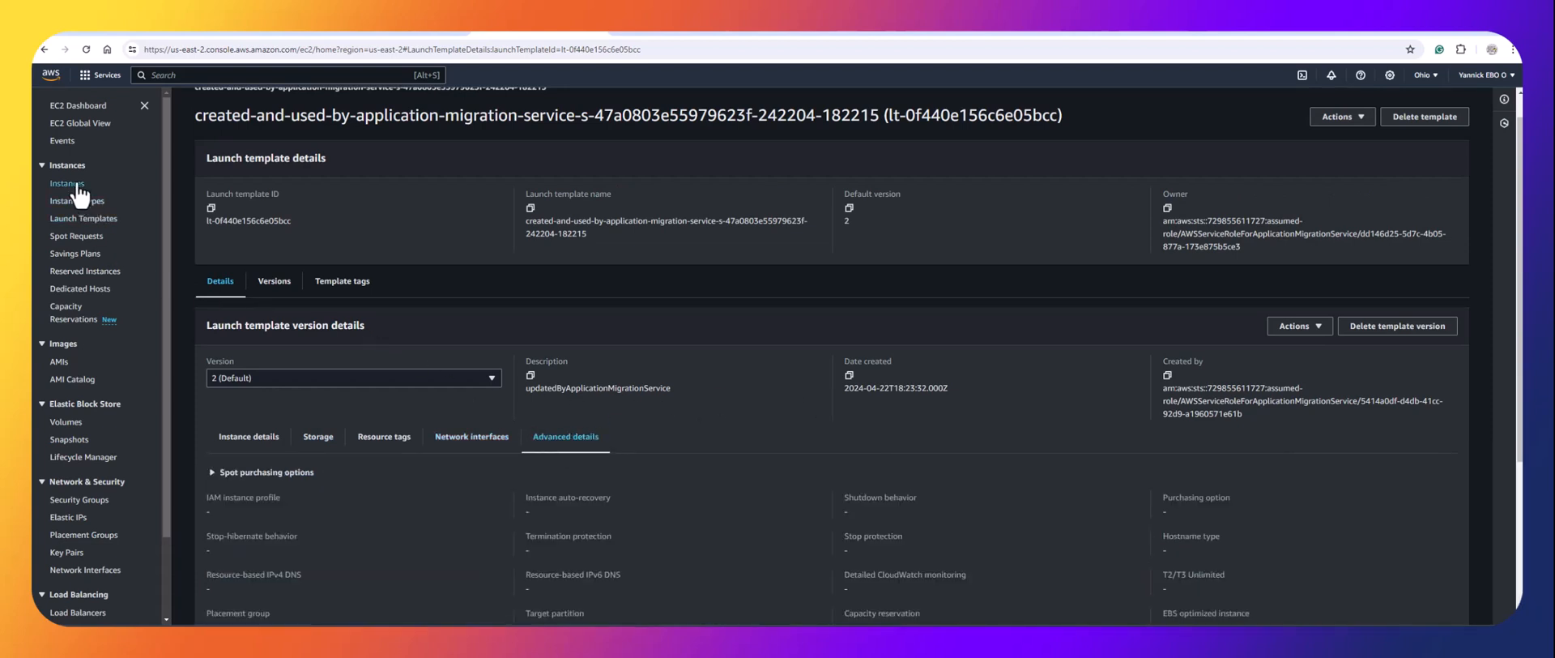
Return to Active source servers and check the Migration metrics charts for jenkins-server.
click(133, 28)
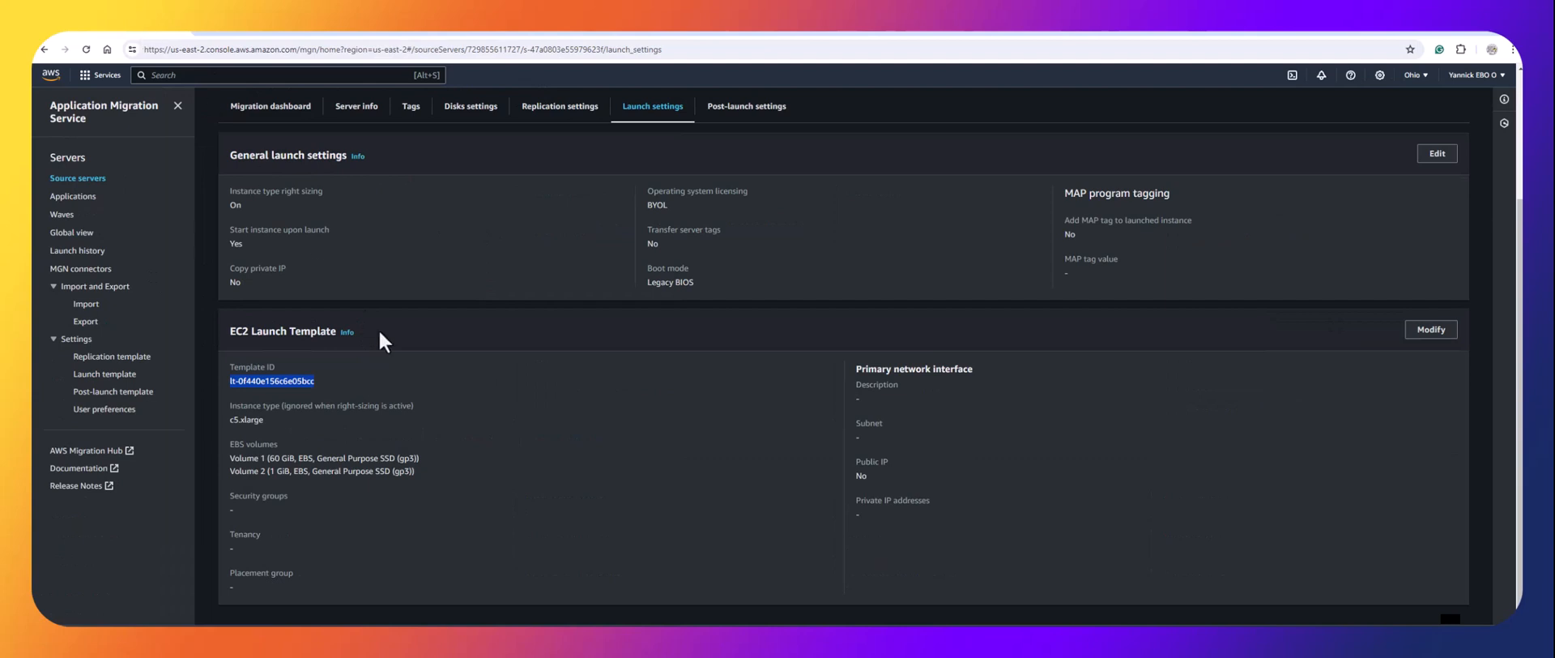
click(418, 349)
scroll(420, 343, up, 2)
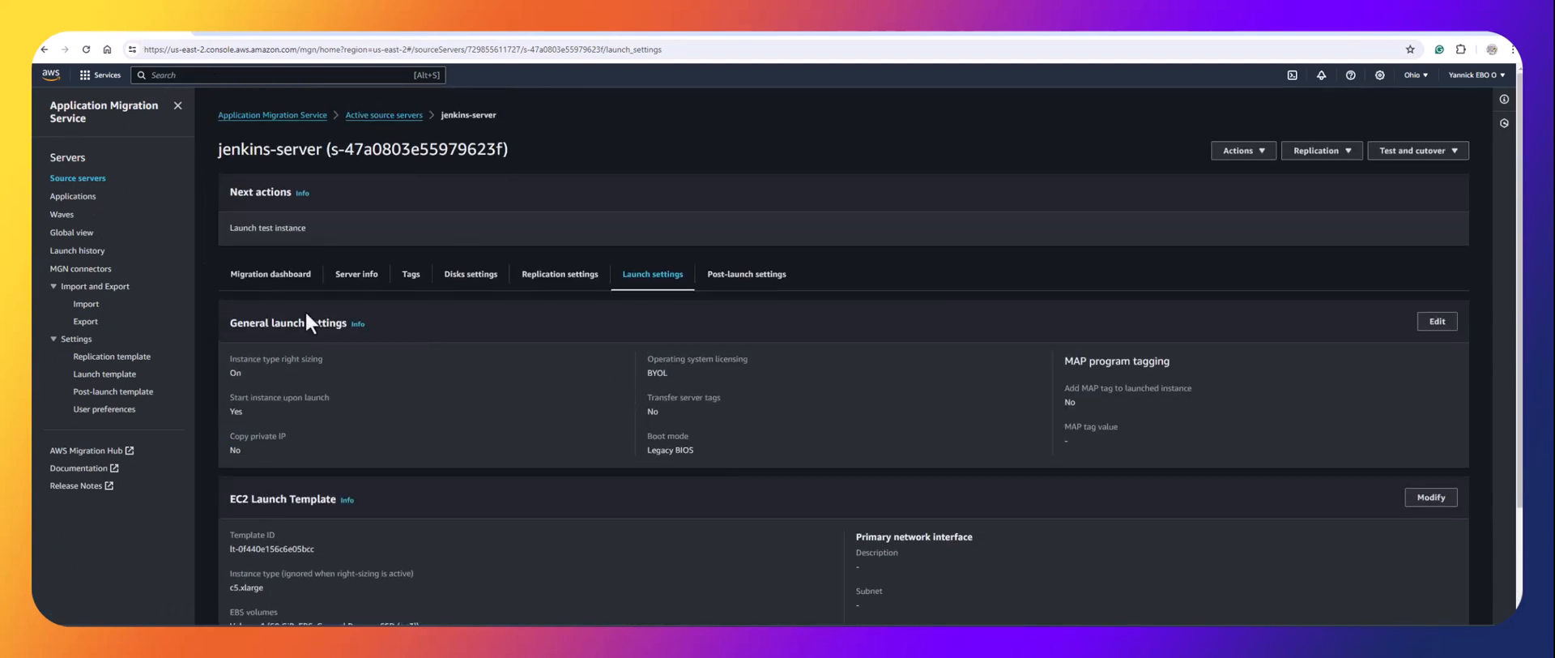
click(78, 182)
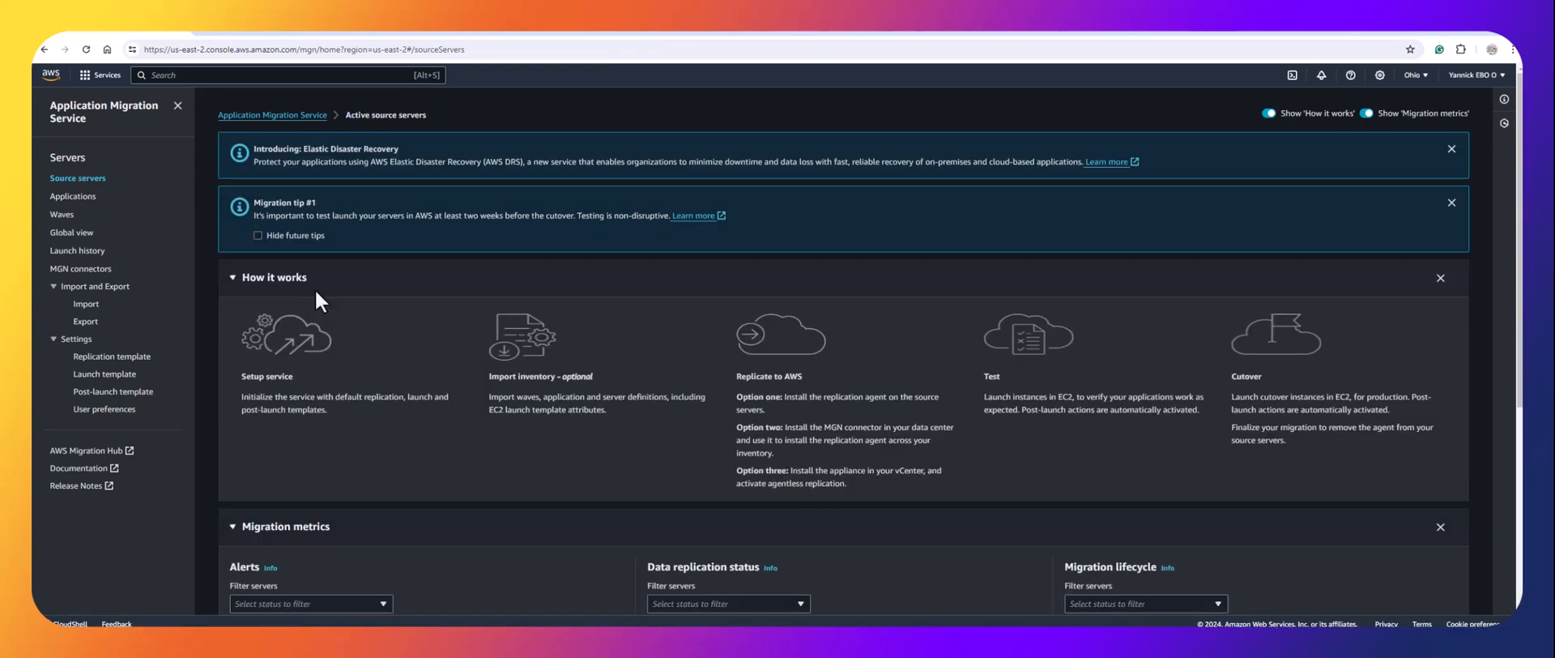
scroll(371, 483, down, 5)
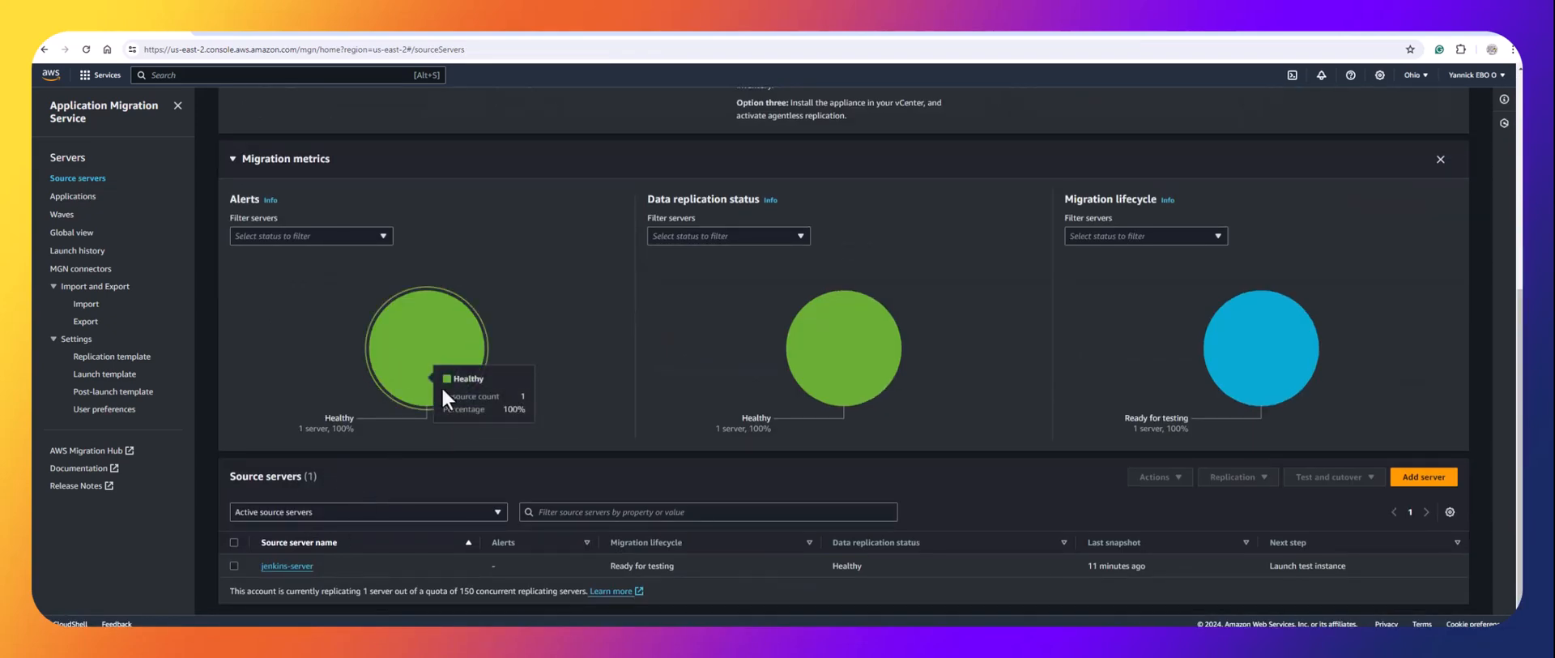
mouse_move(827, 336)
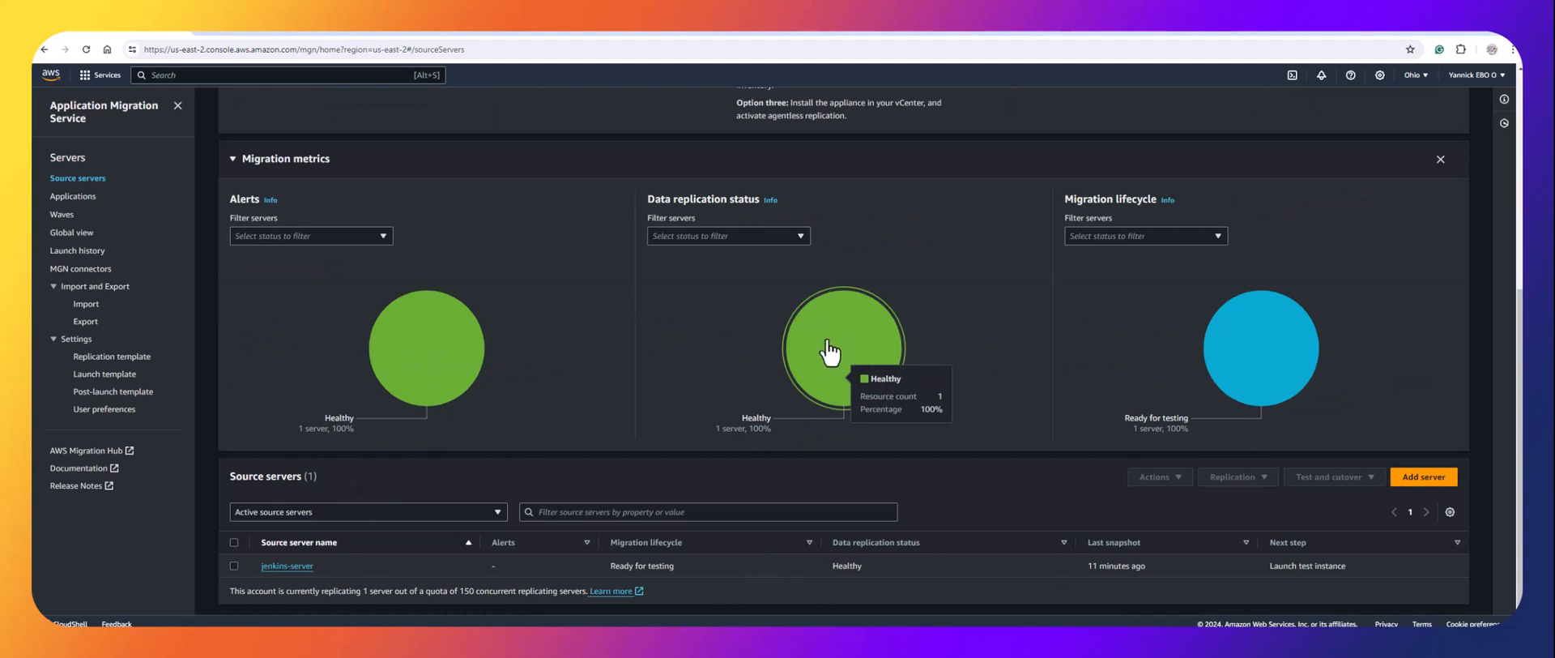
mouse_move(1252, 344)
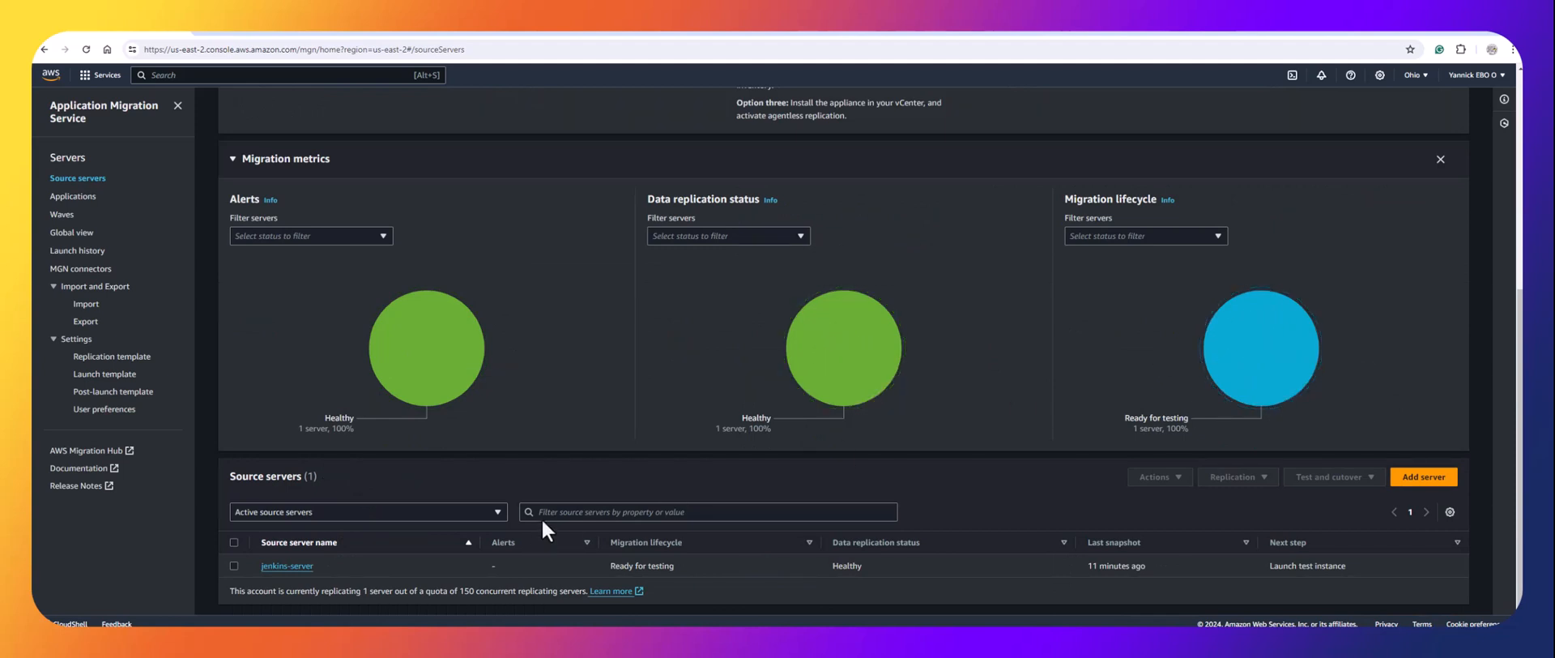
Launch a test instance for jenkins-server via Test and cutover > Launch test instances.
click(286, 565)
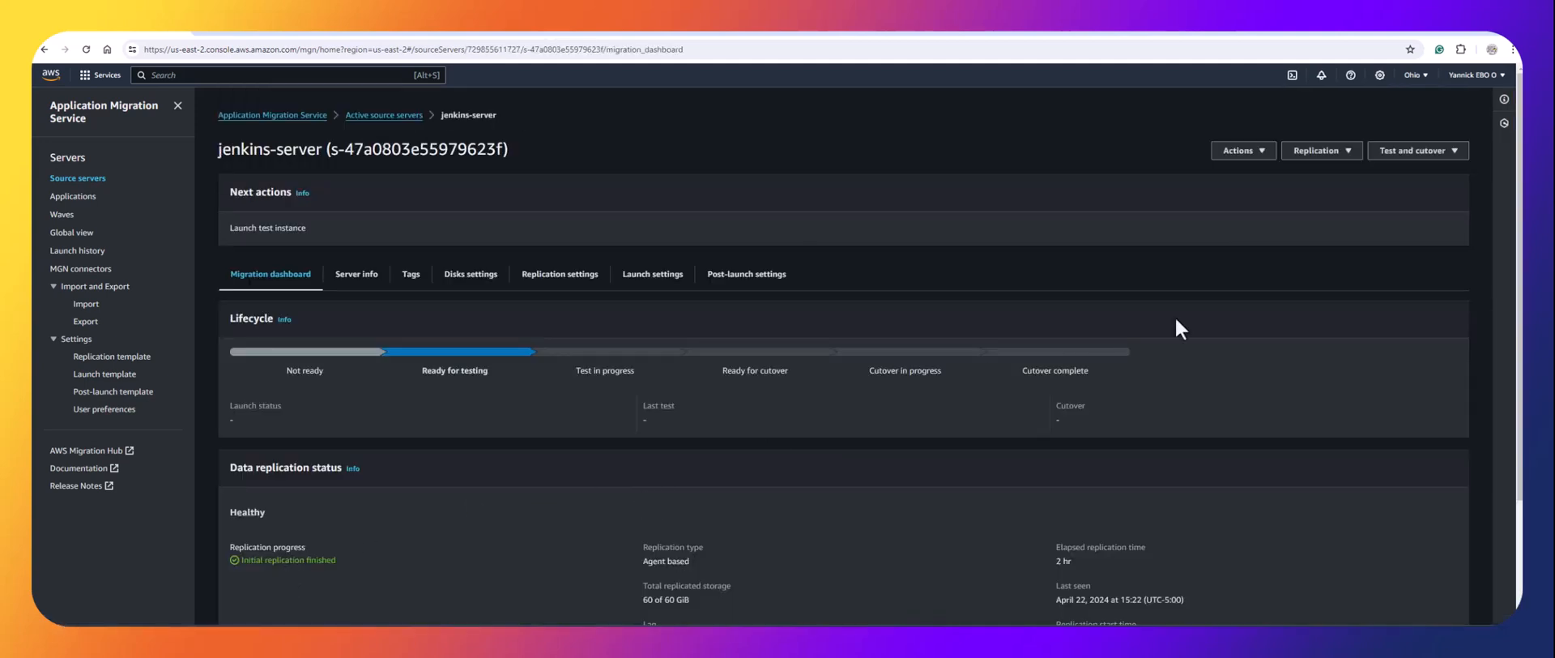
click(1416, 167)
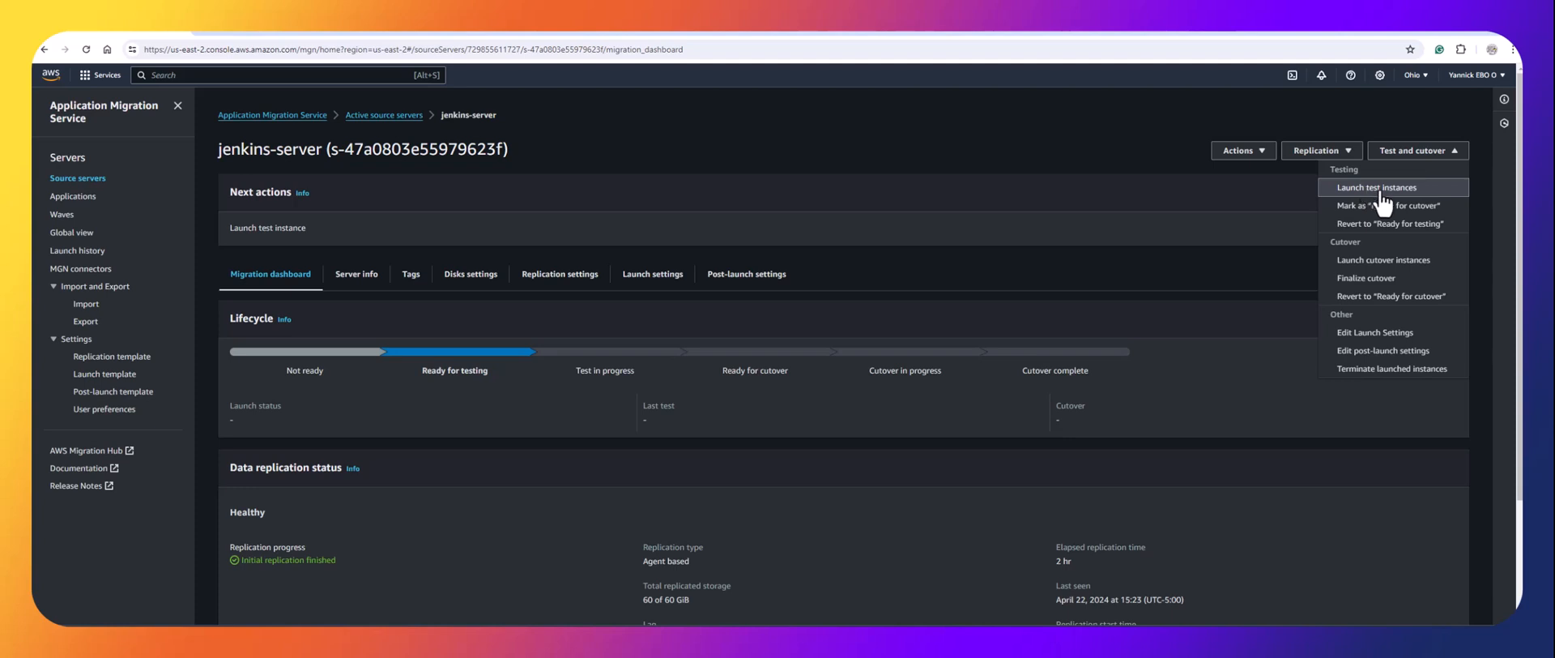
click(1382, 191)
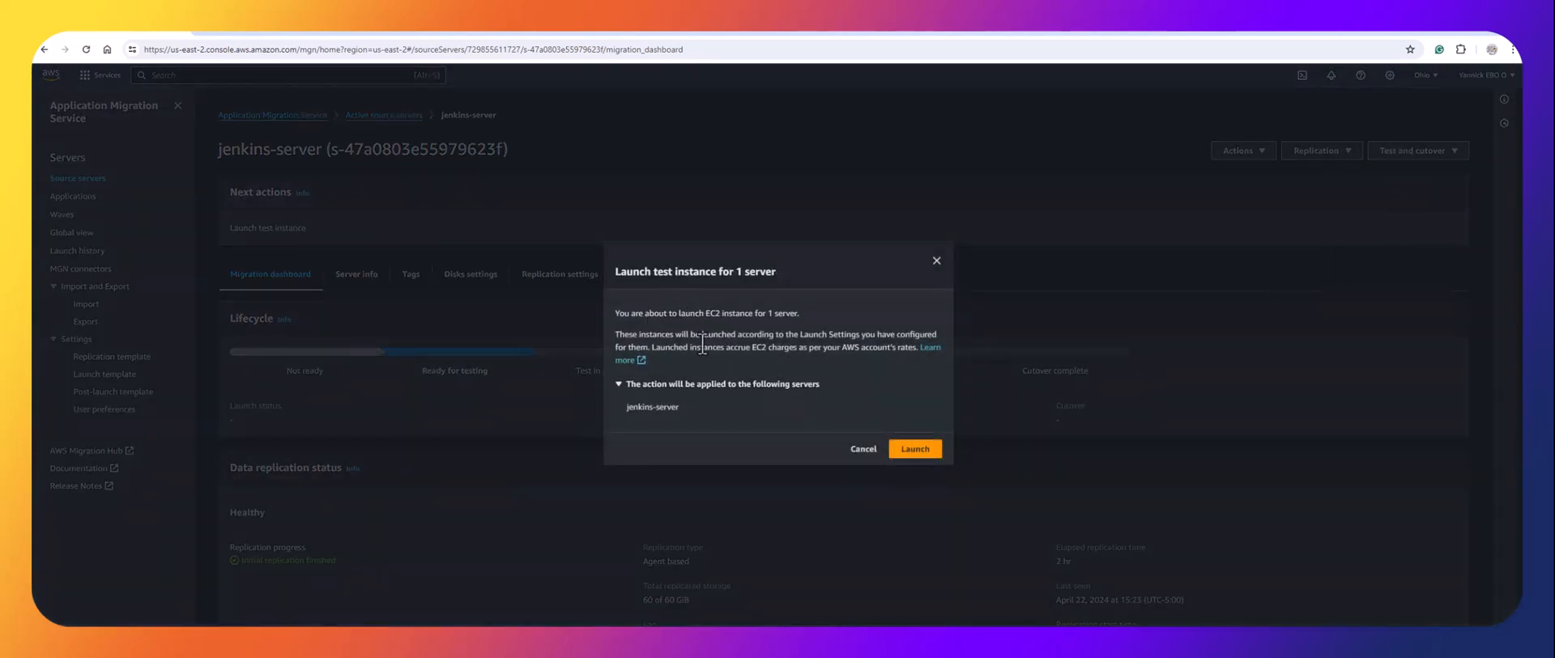
click(913, 450)
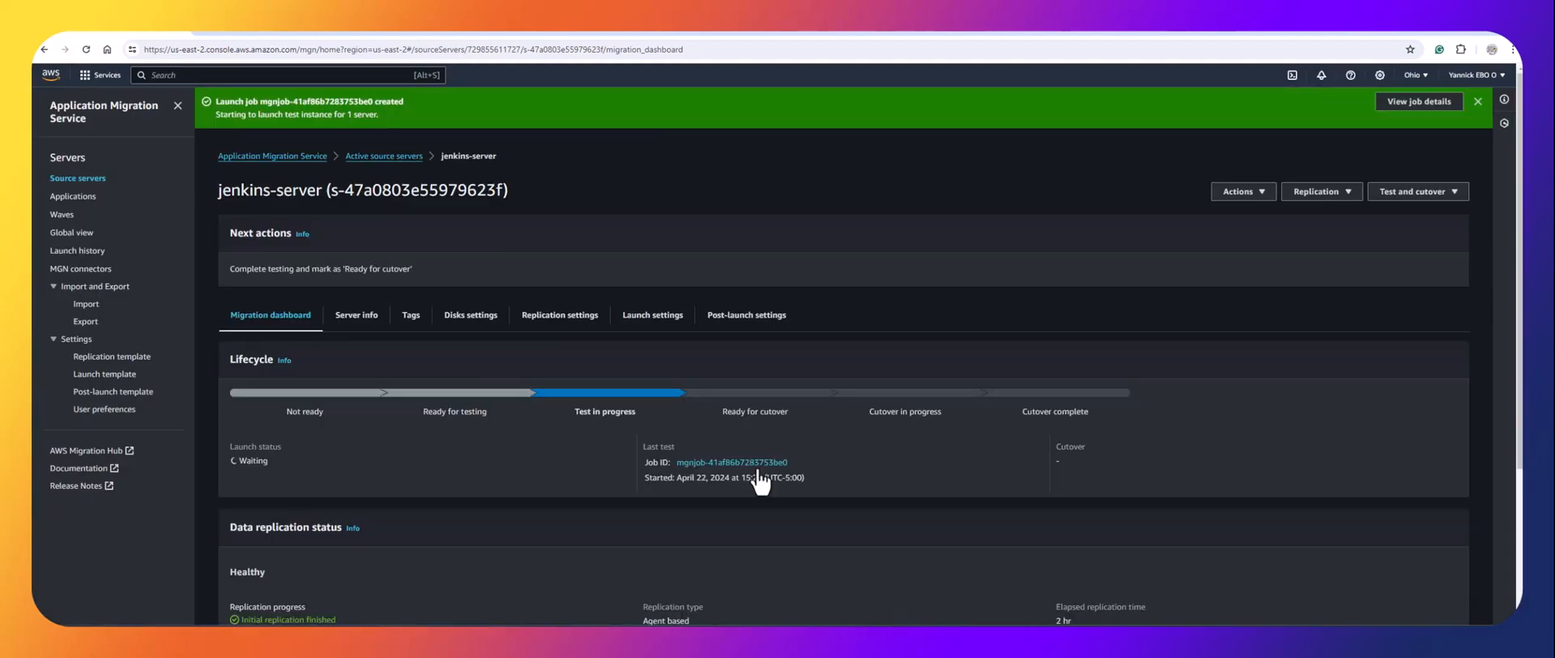
scroll(725, 478, down, 2)
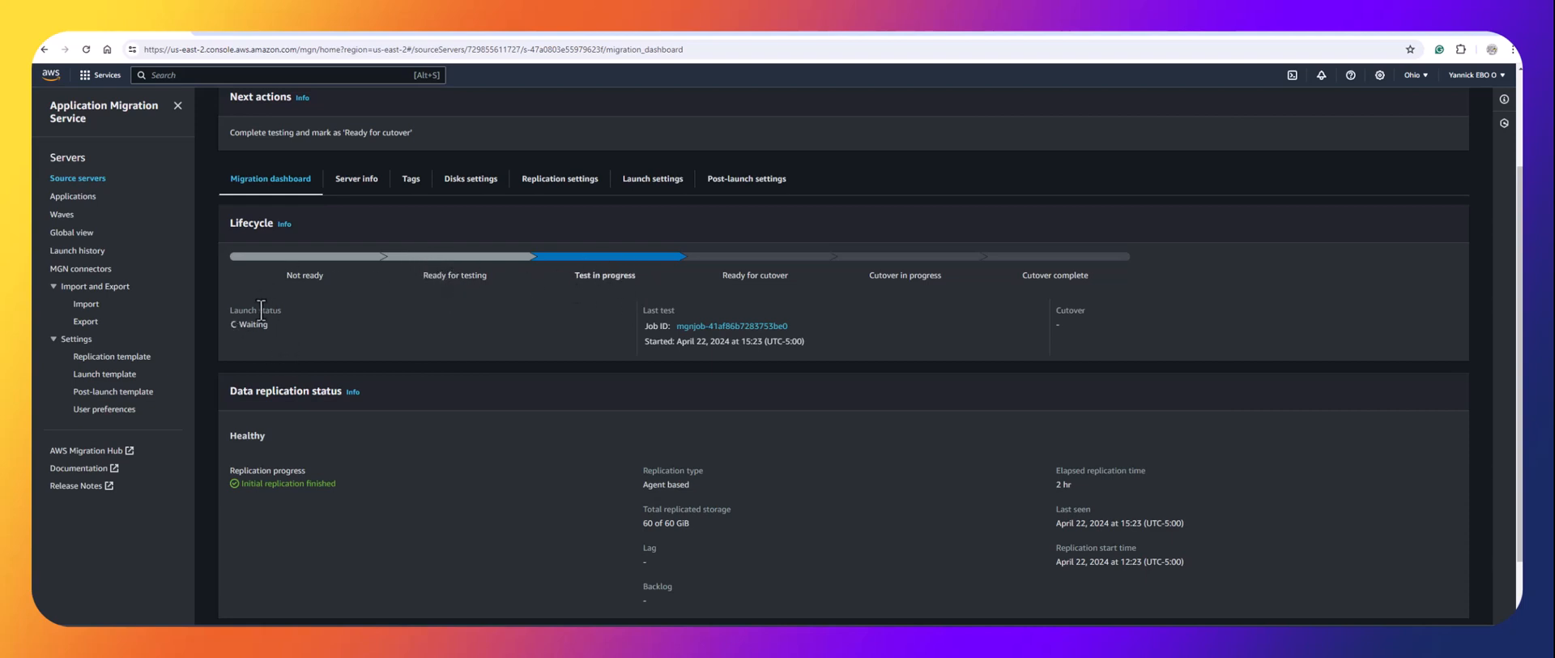
Drop the running-only filter, refresh the EC2 instances, then go back to the MGN dashboard.
click(527, 28)
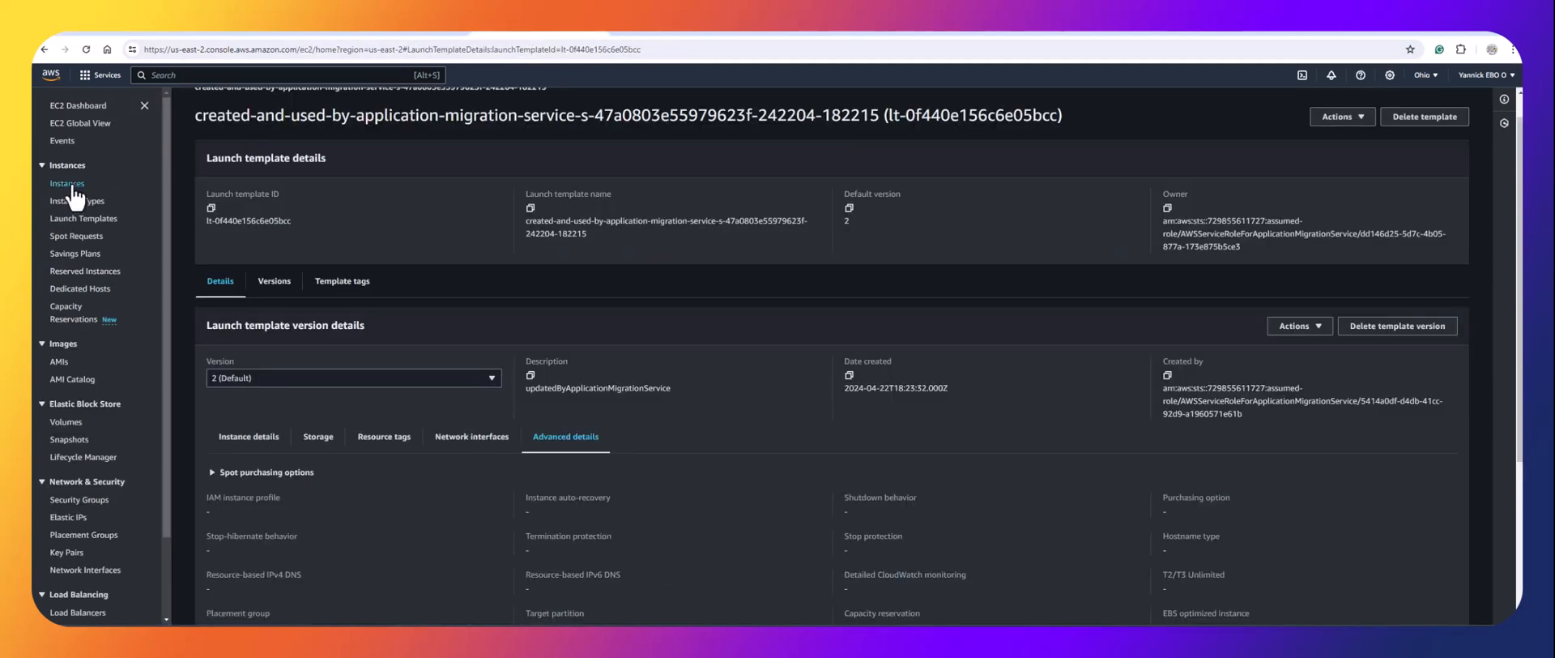
click(79, 106)
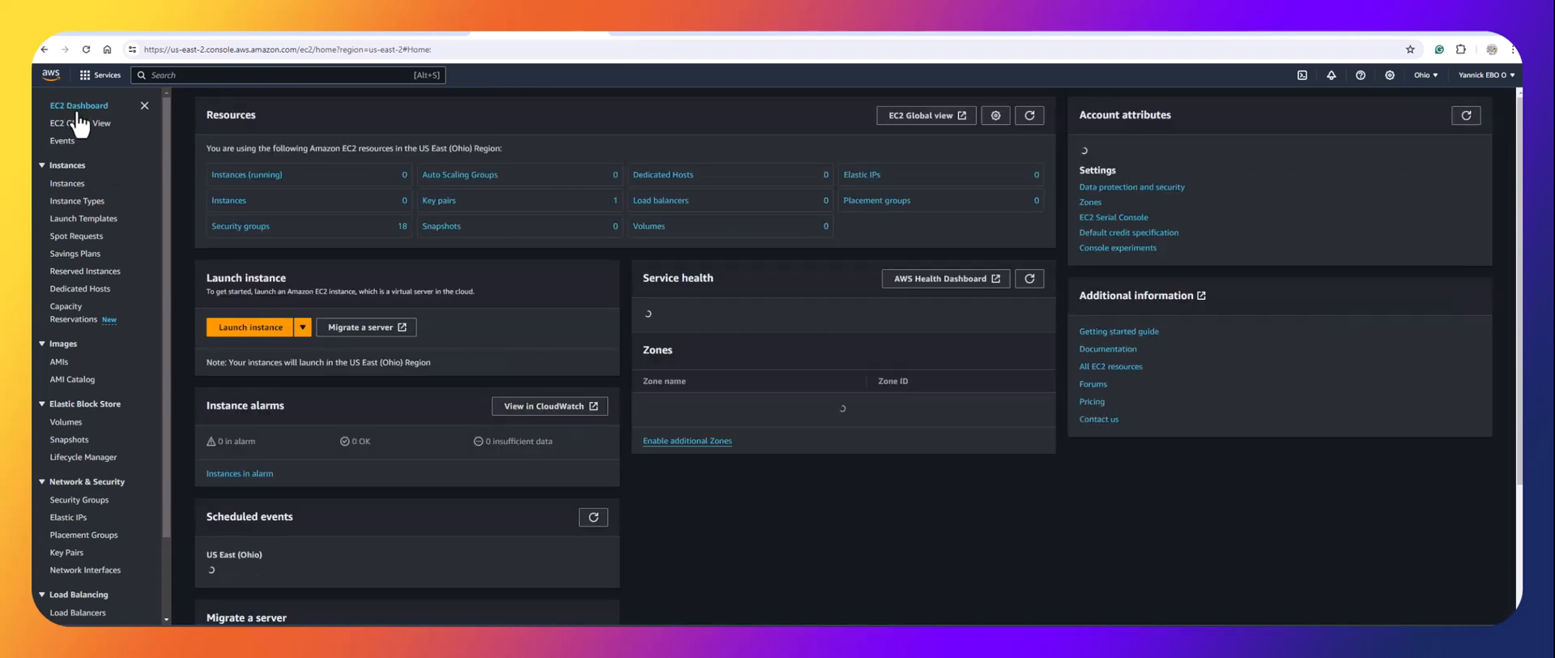
click(241, 175)
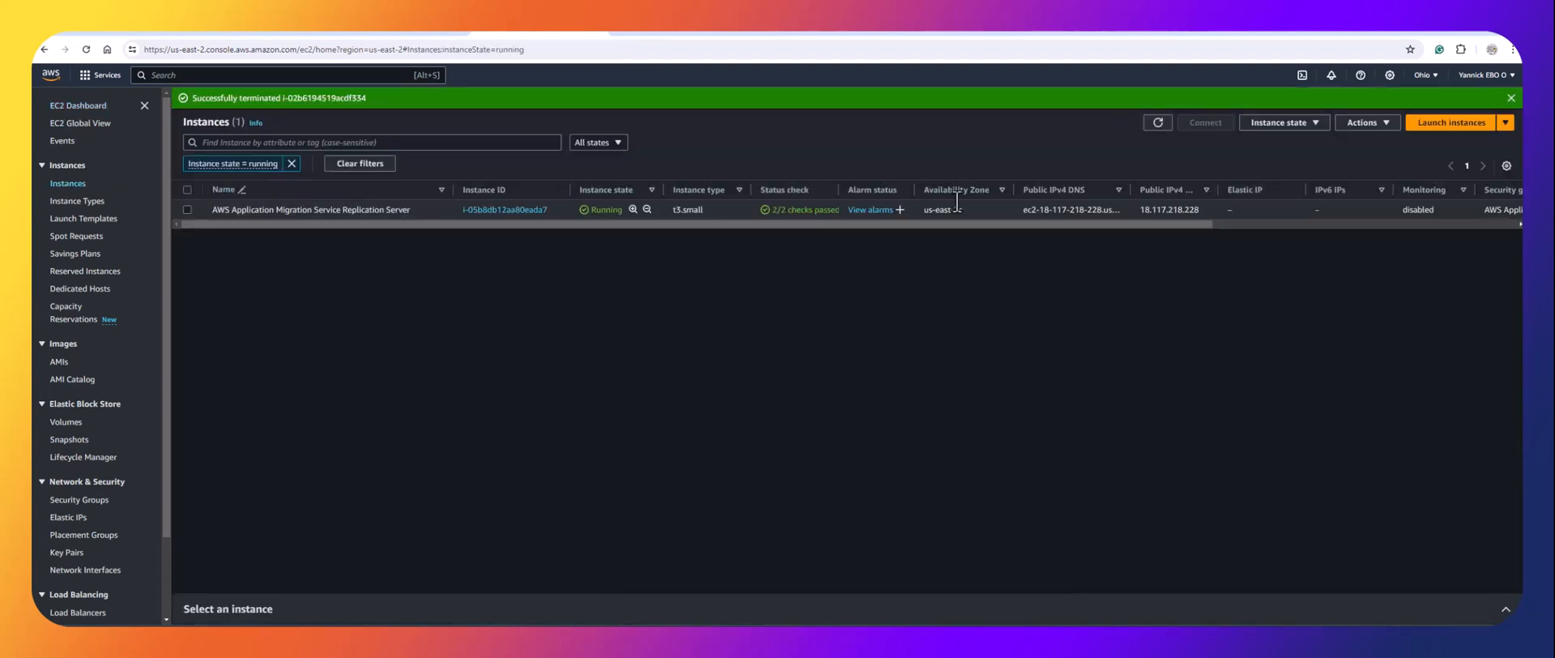
click(292, 164)
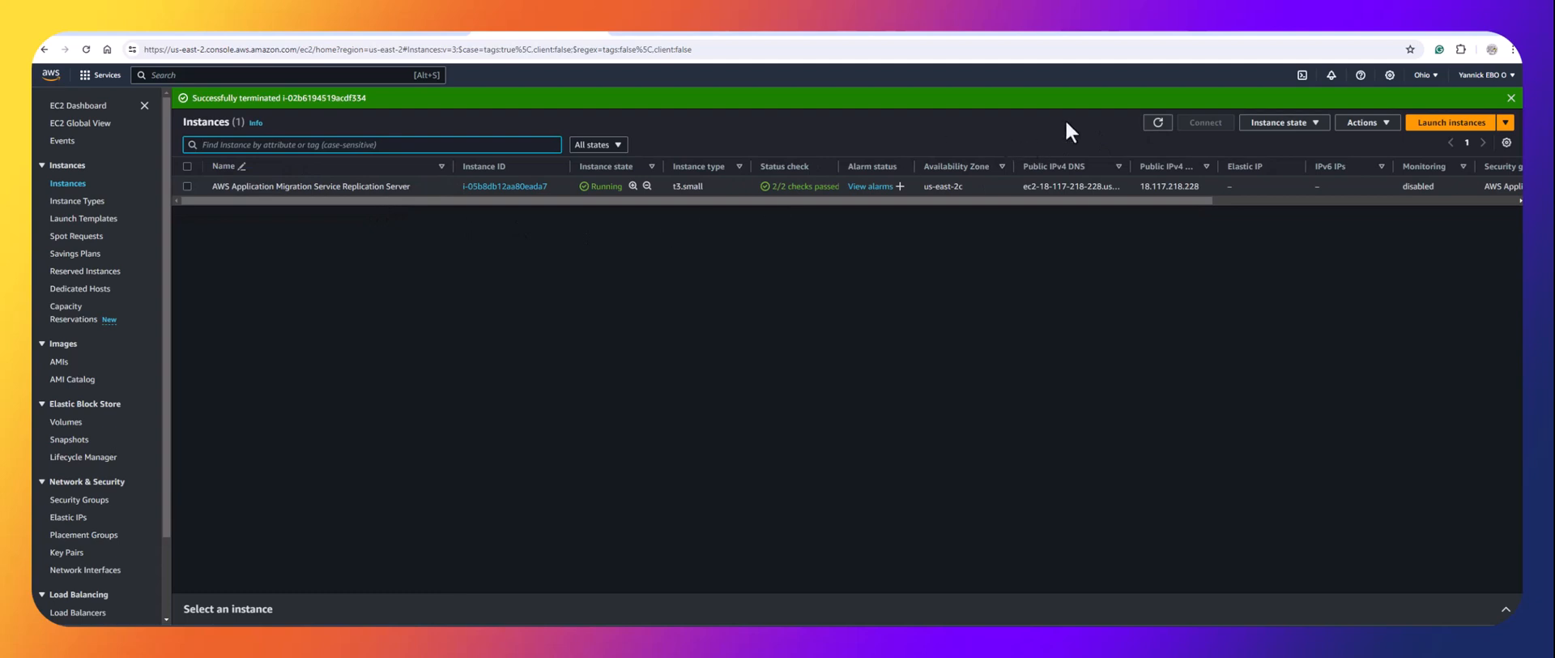
click(1160, 124)
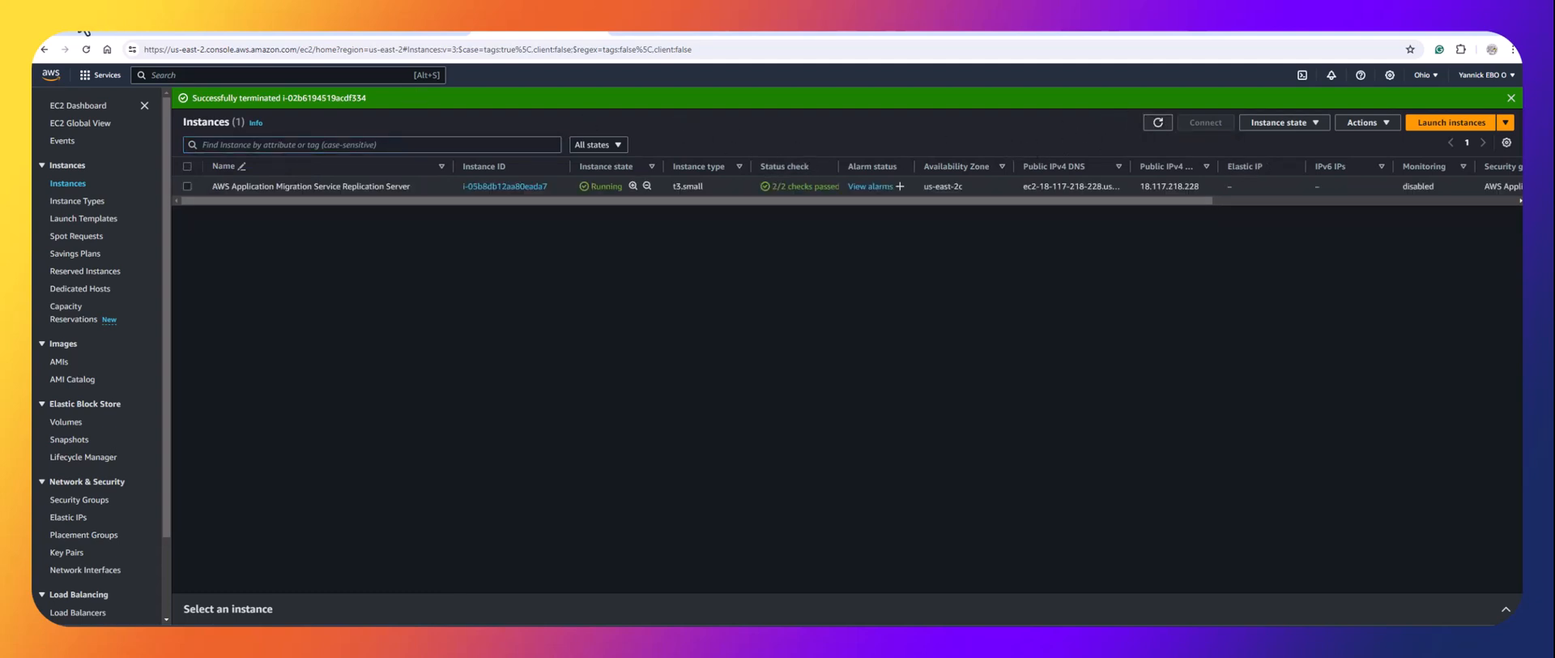
click(93, 31)
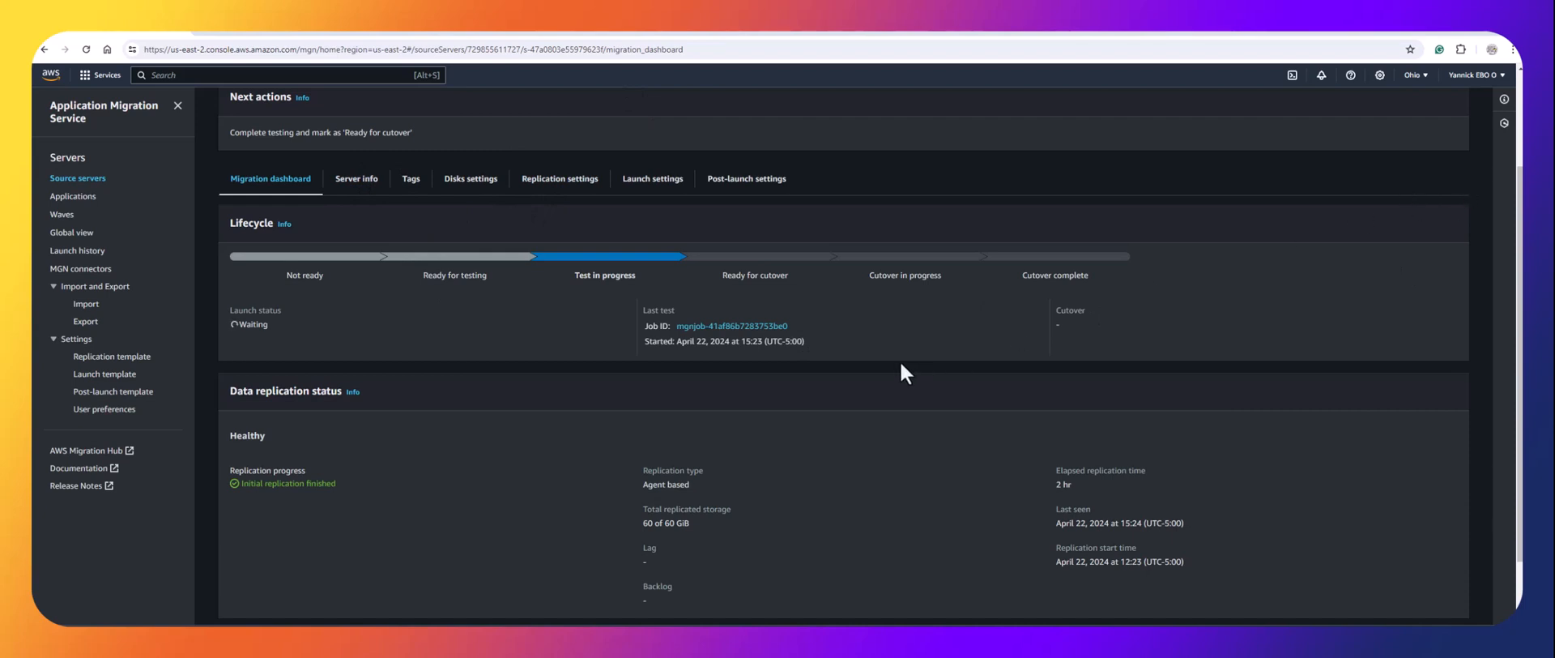
Open the last test launch job and find the 'Started taking snapshot' event in its job log.
click(731, 327)
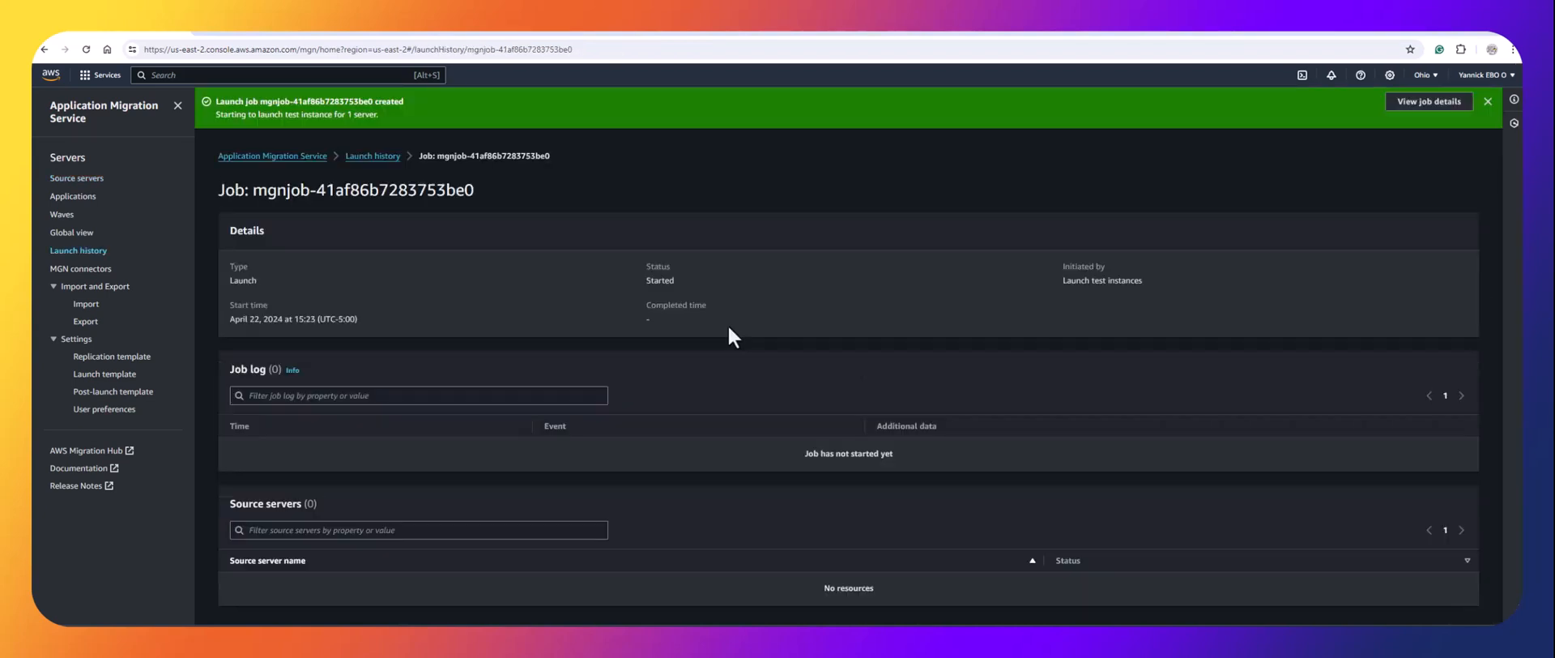
scroll(468, 422, down, 1)
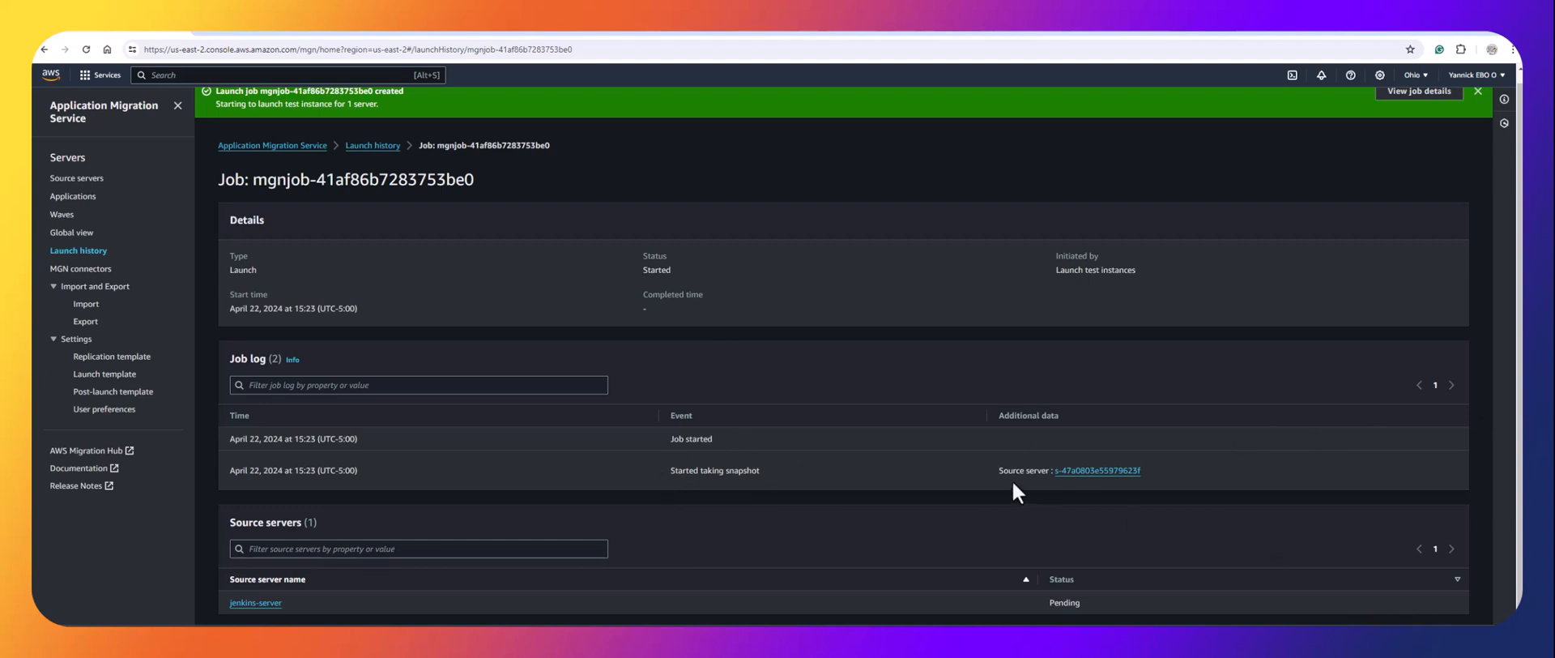
drag(765, 474, 669, 475)
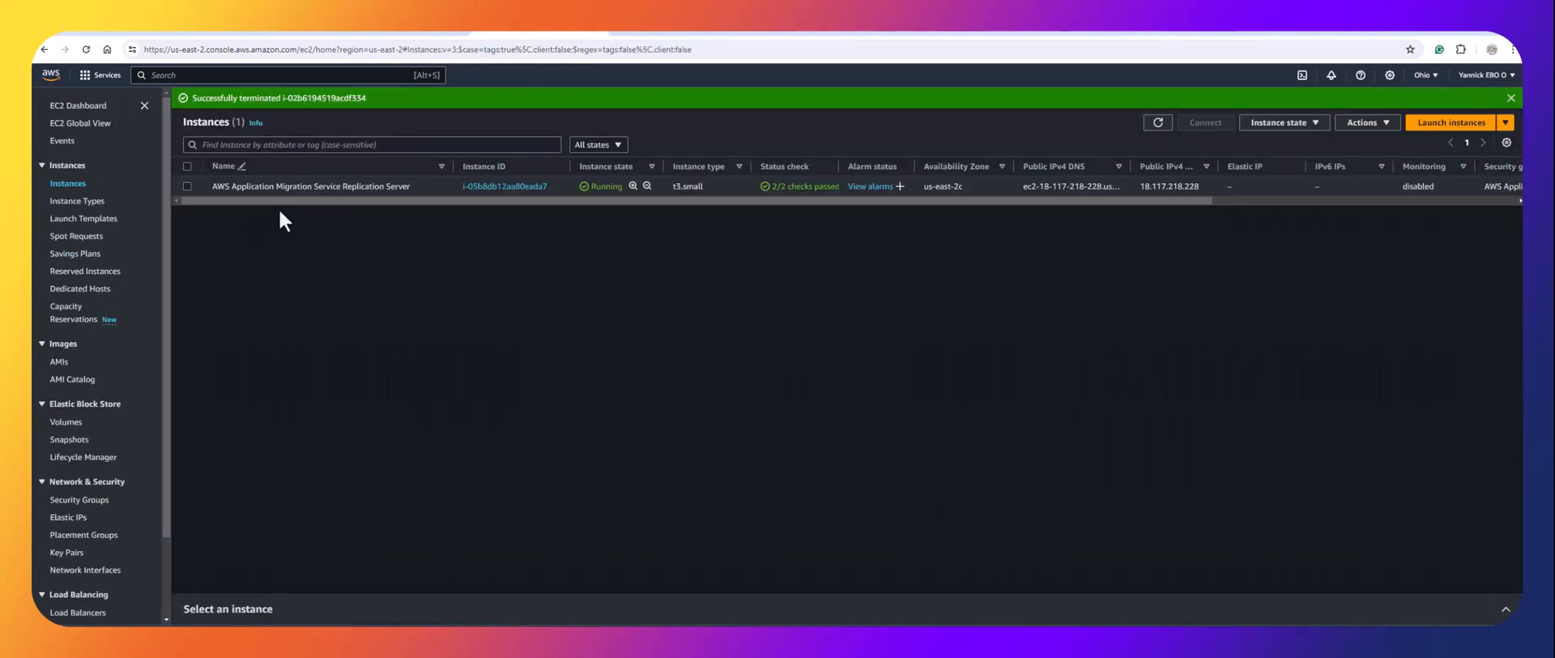
Refresh instances, check the five Completed migration snapshots under EBS Snapshots, then return to the launch job.
click(1161, 123)
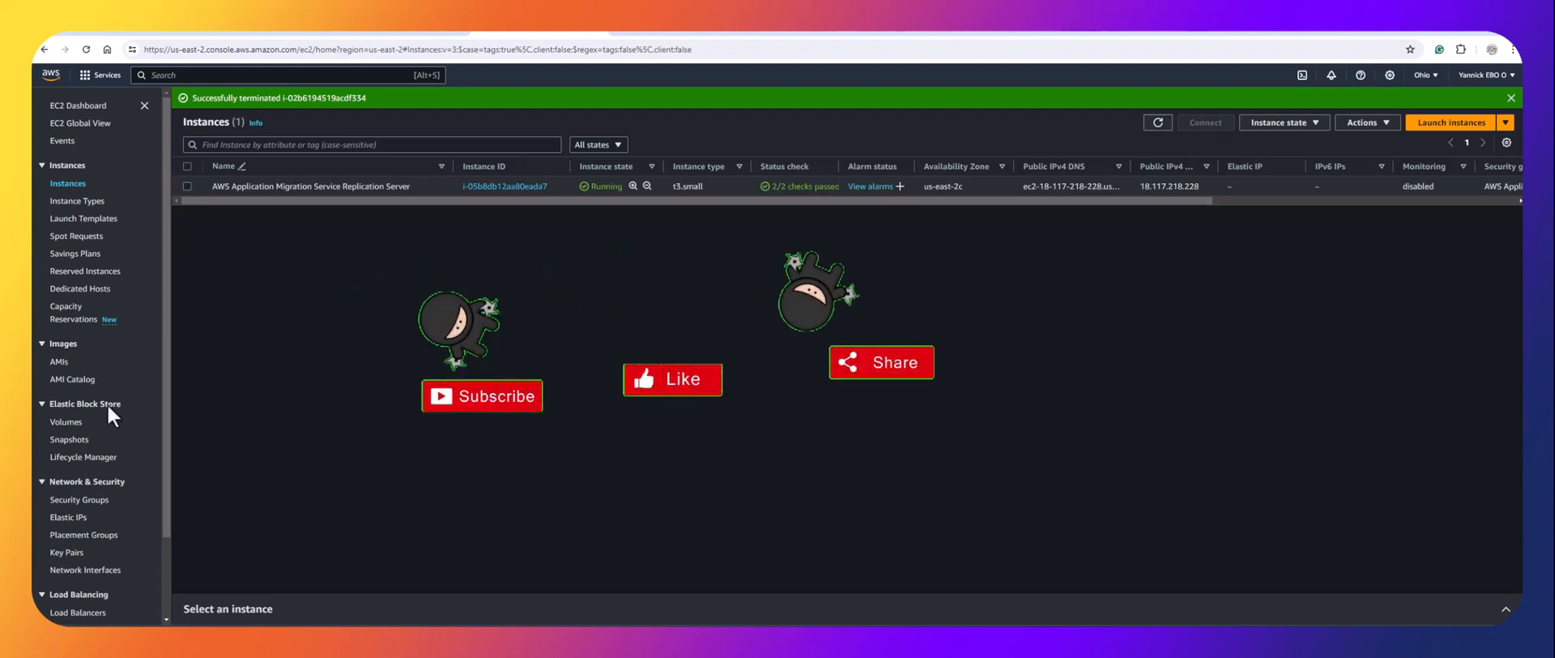
click(70, 441)
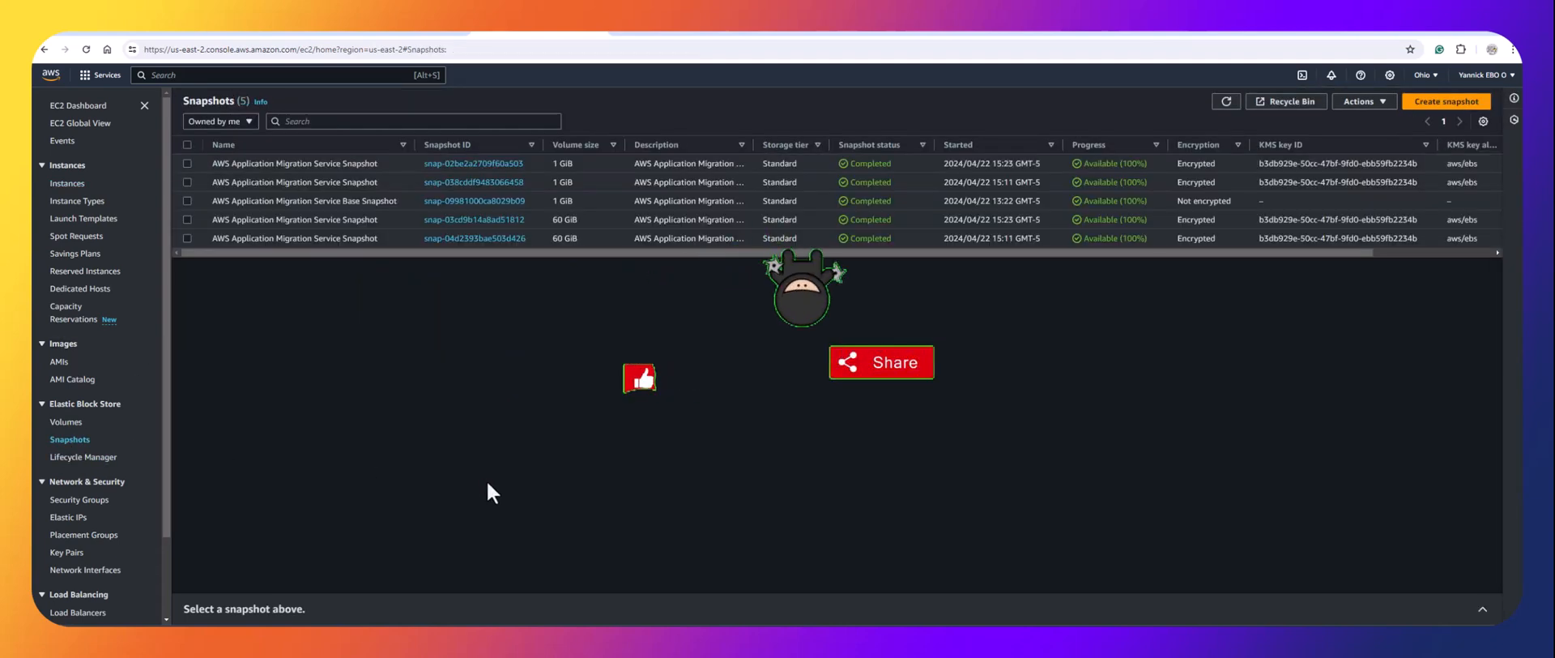
click(1227, 103)
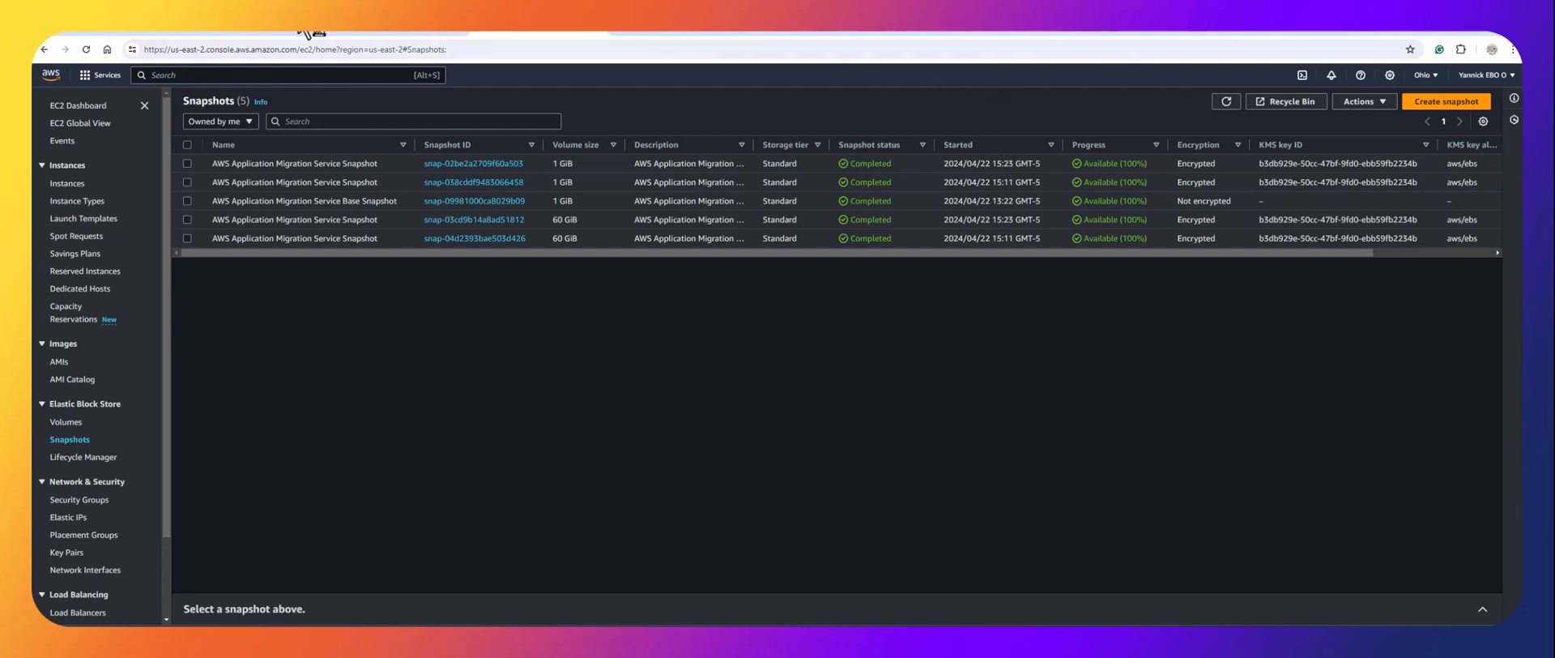
click(146, 34)
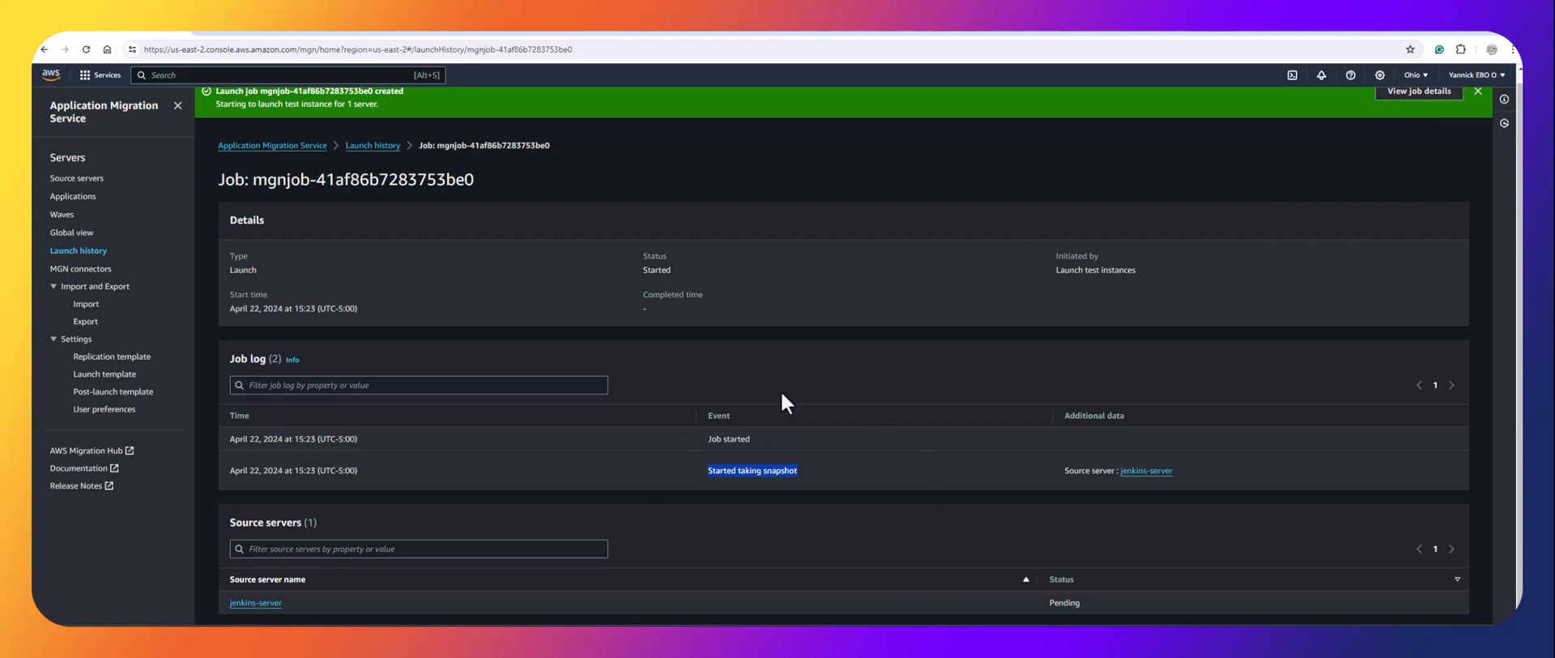
Reopen the test launch job and read its log, now ending 'Using previous snapshot' and 'Conversion started'.
click(790, 361)
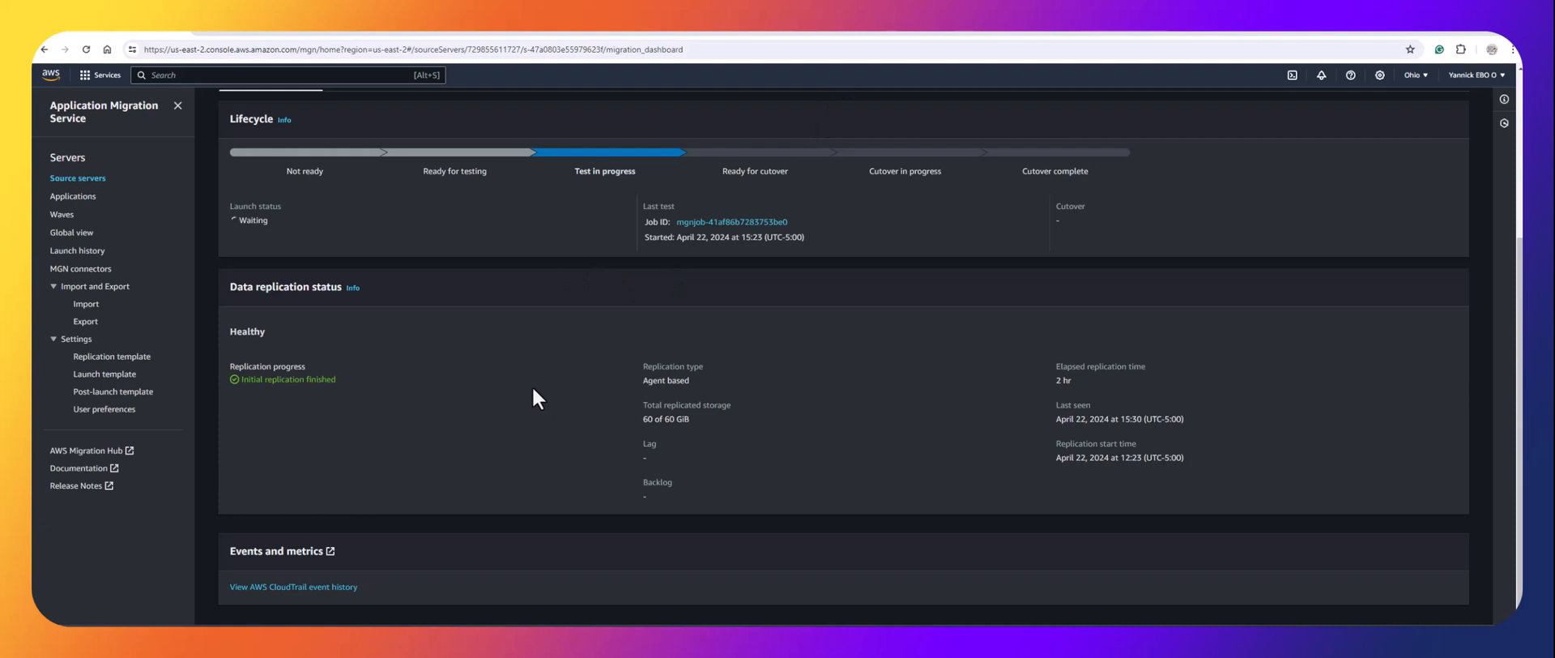
scroll(531, 386, up, 3)
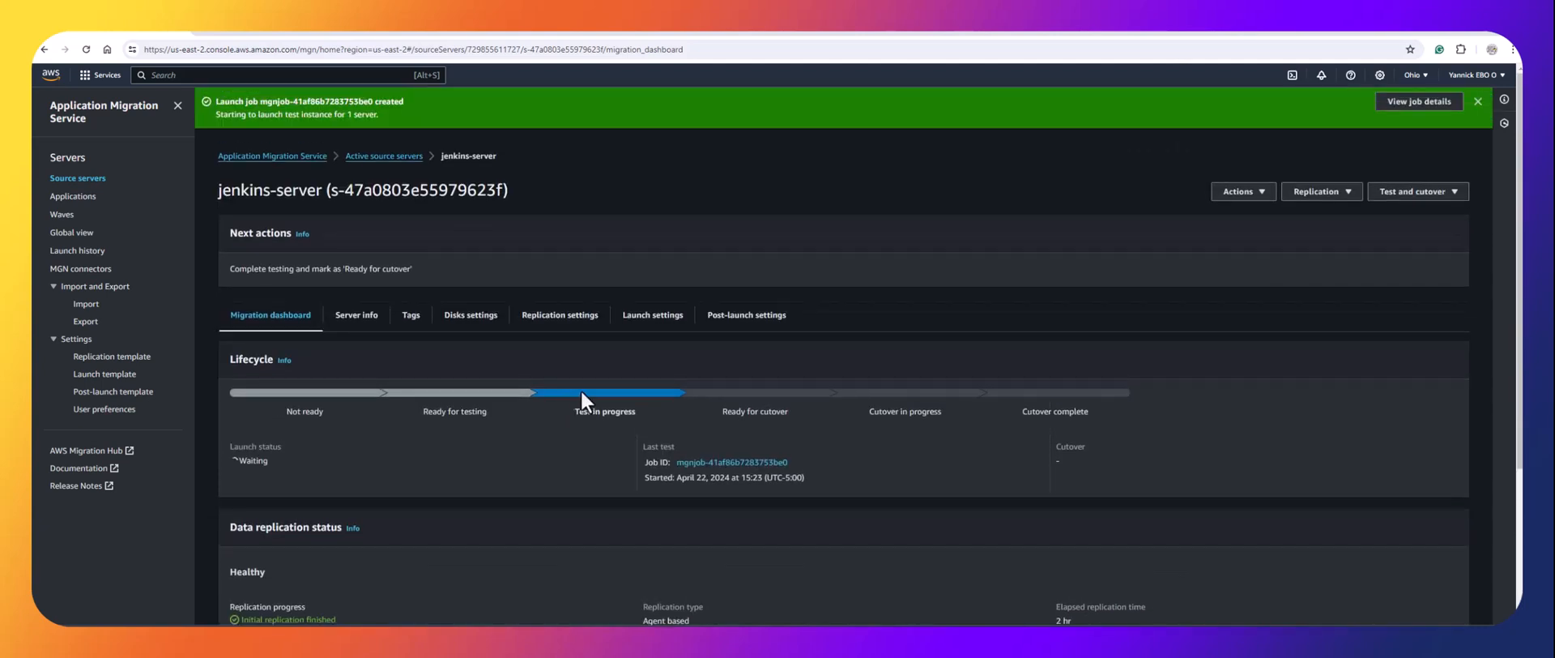
click(733, 464)
scroll(606, 453, down, 3)
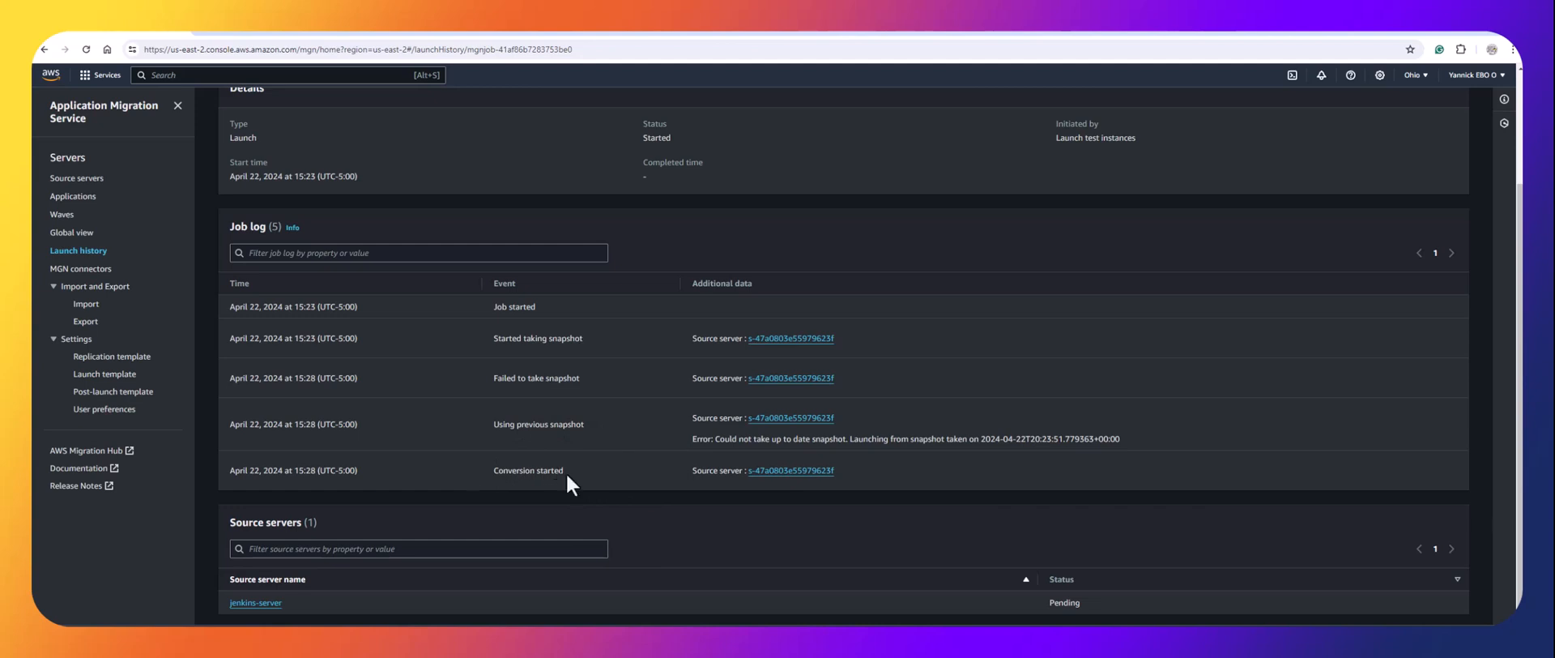
scroll(571, 474, up, 3)
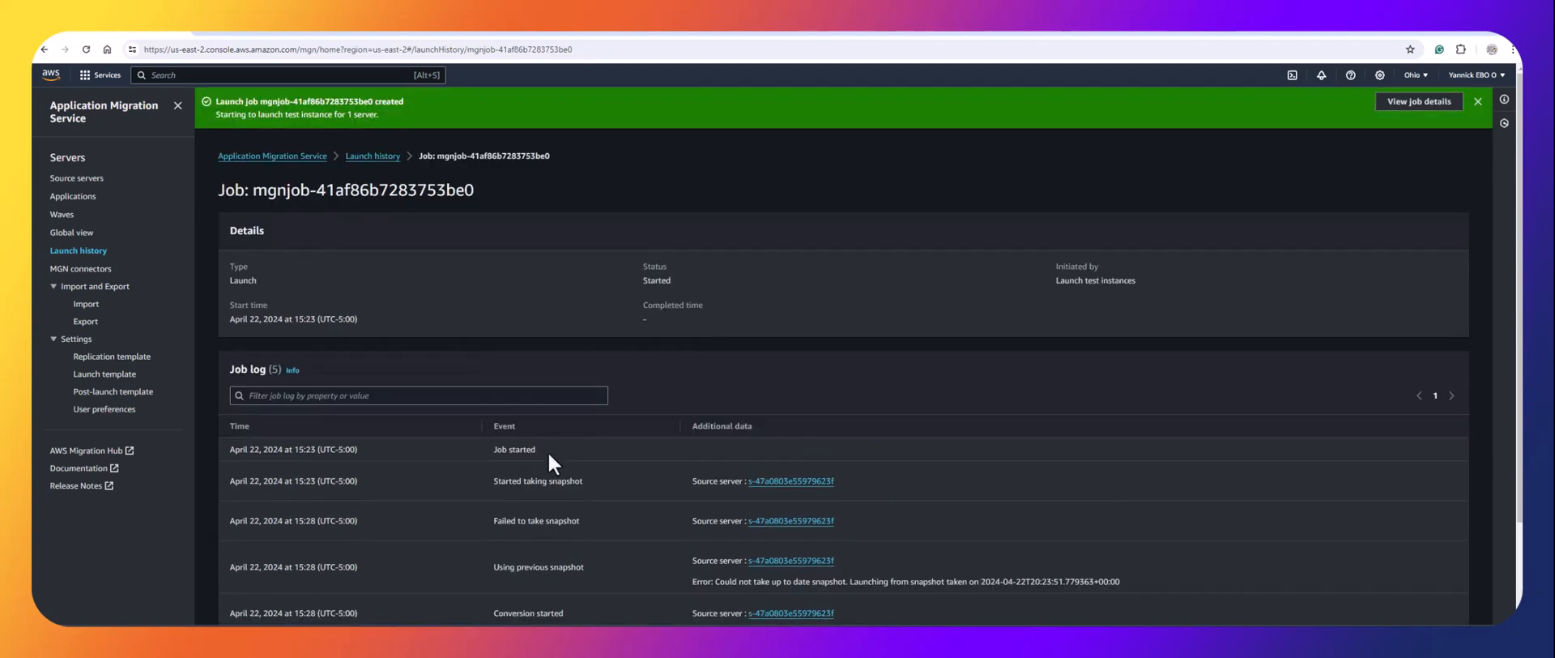
Open the jenkins-server source server, then spot the new m5.large Conversion Server in EC2 Instances.
click(303, 167)
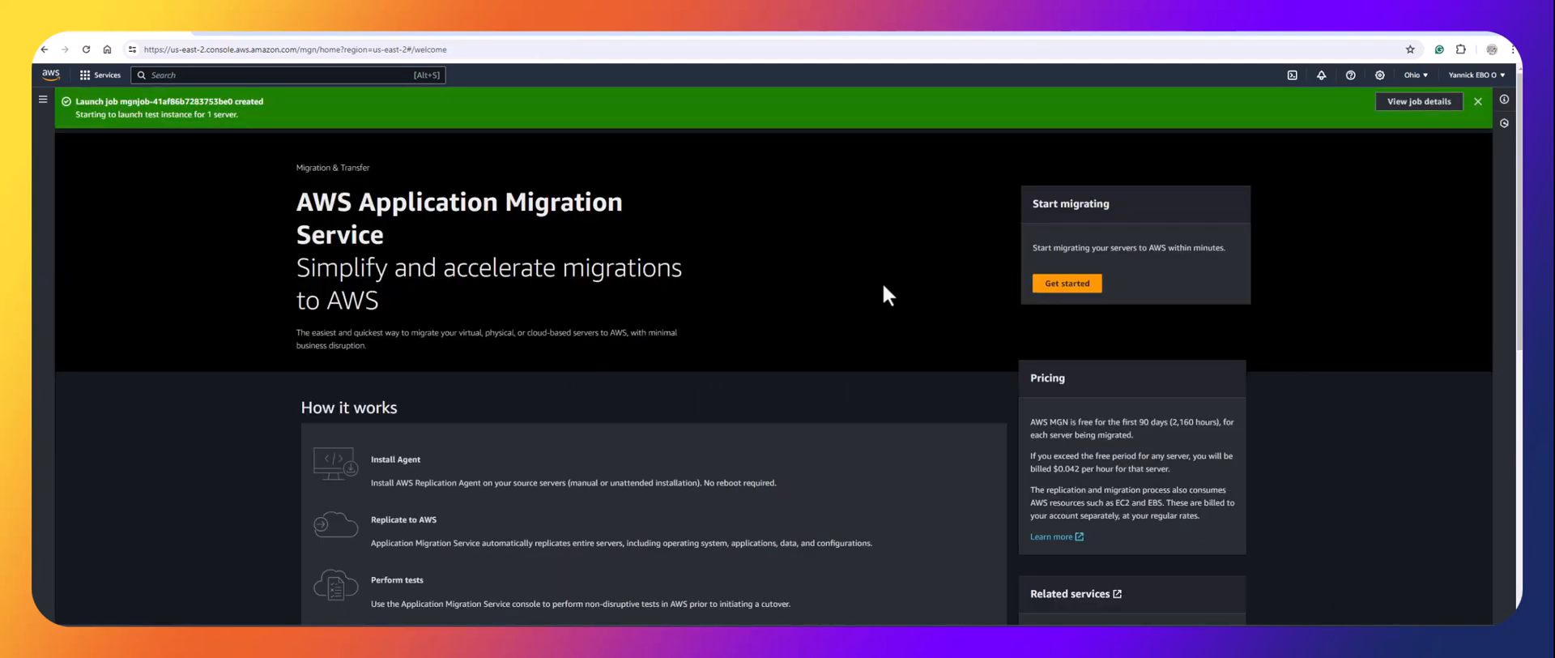
click(1068, 283)
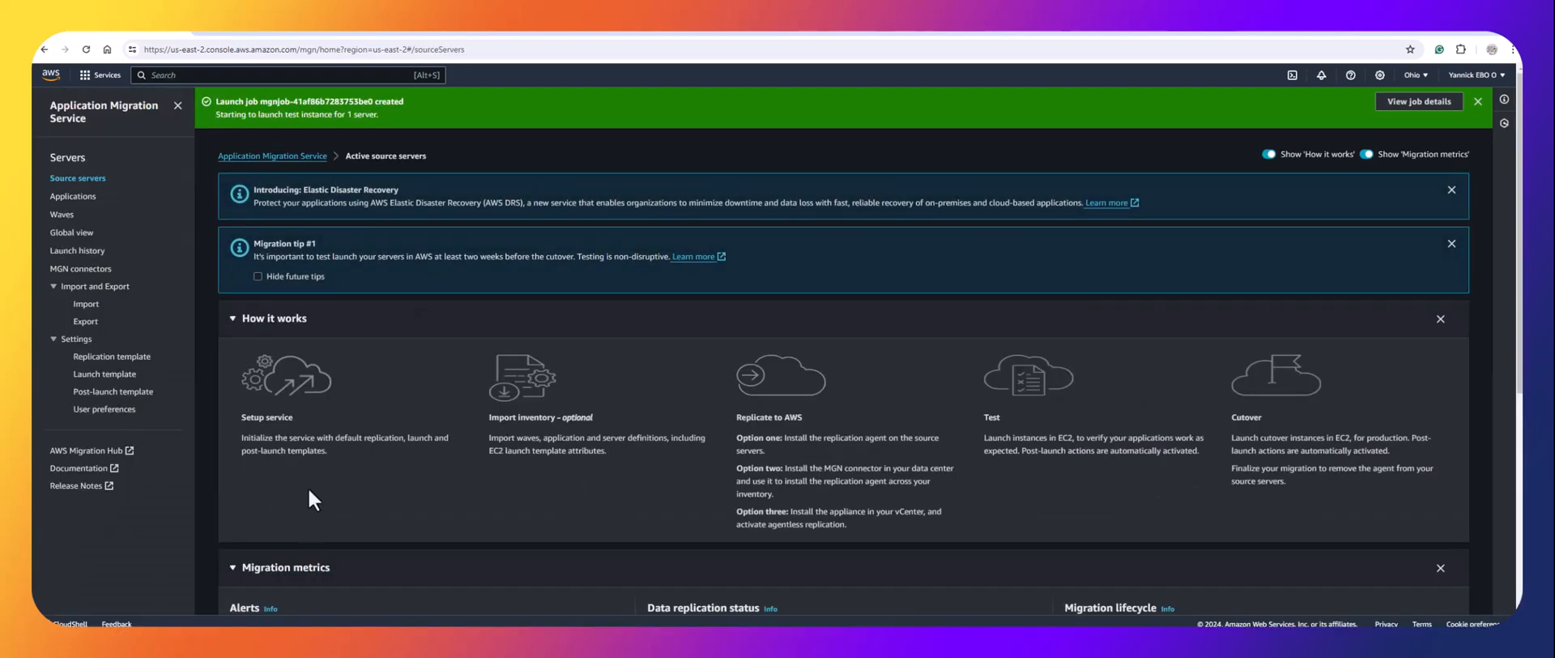
scroll(308, 486, down, 5)
click(276, 563)
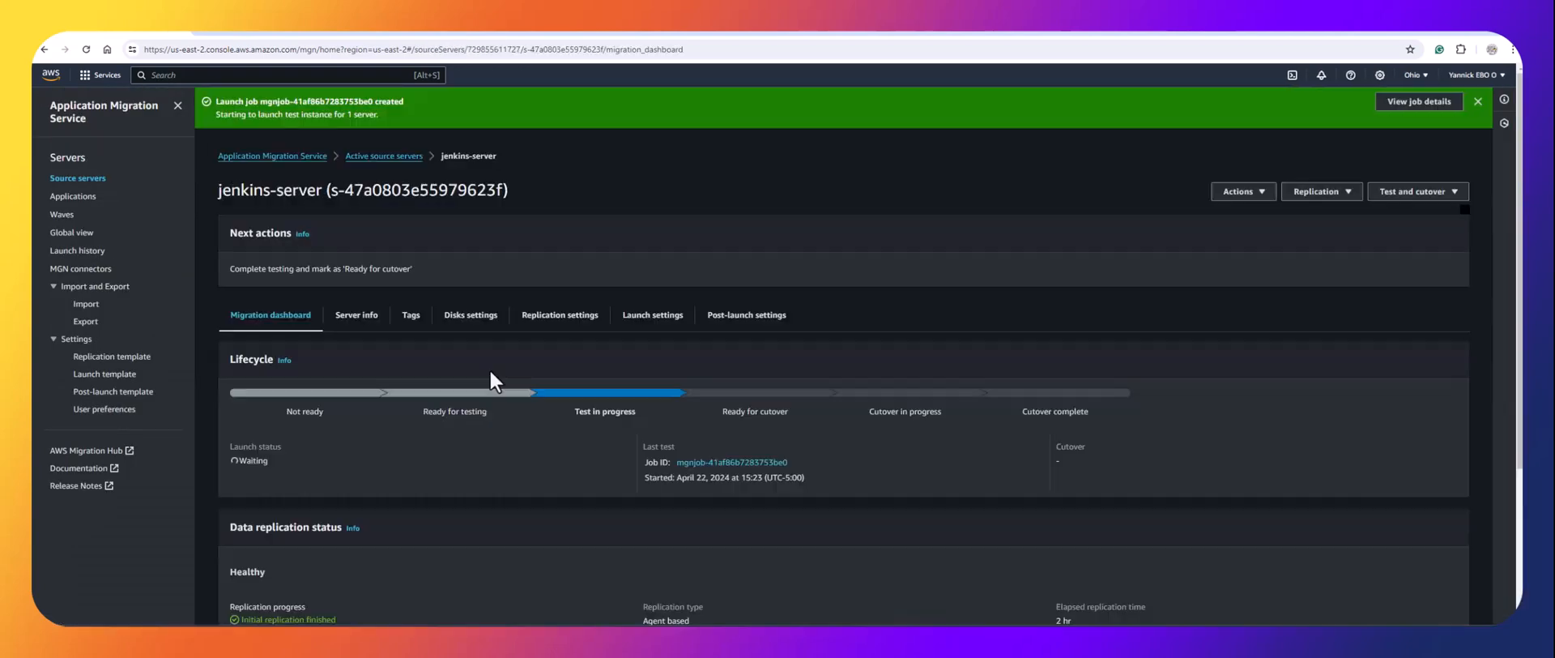
scroll(457, 437, down, 3)
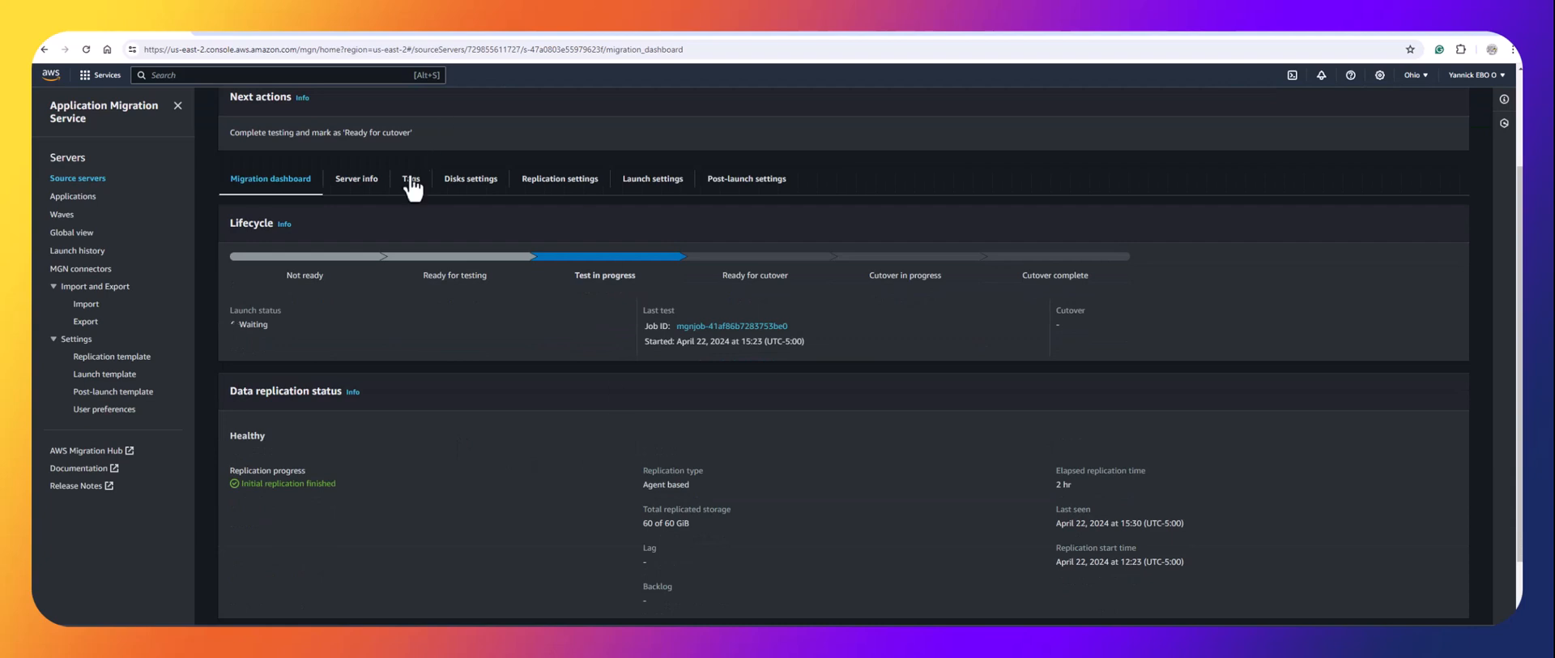
click(505, 28)
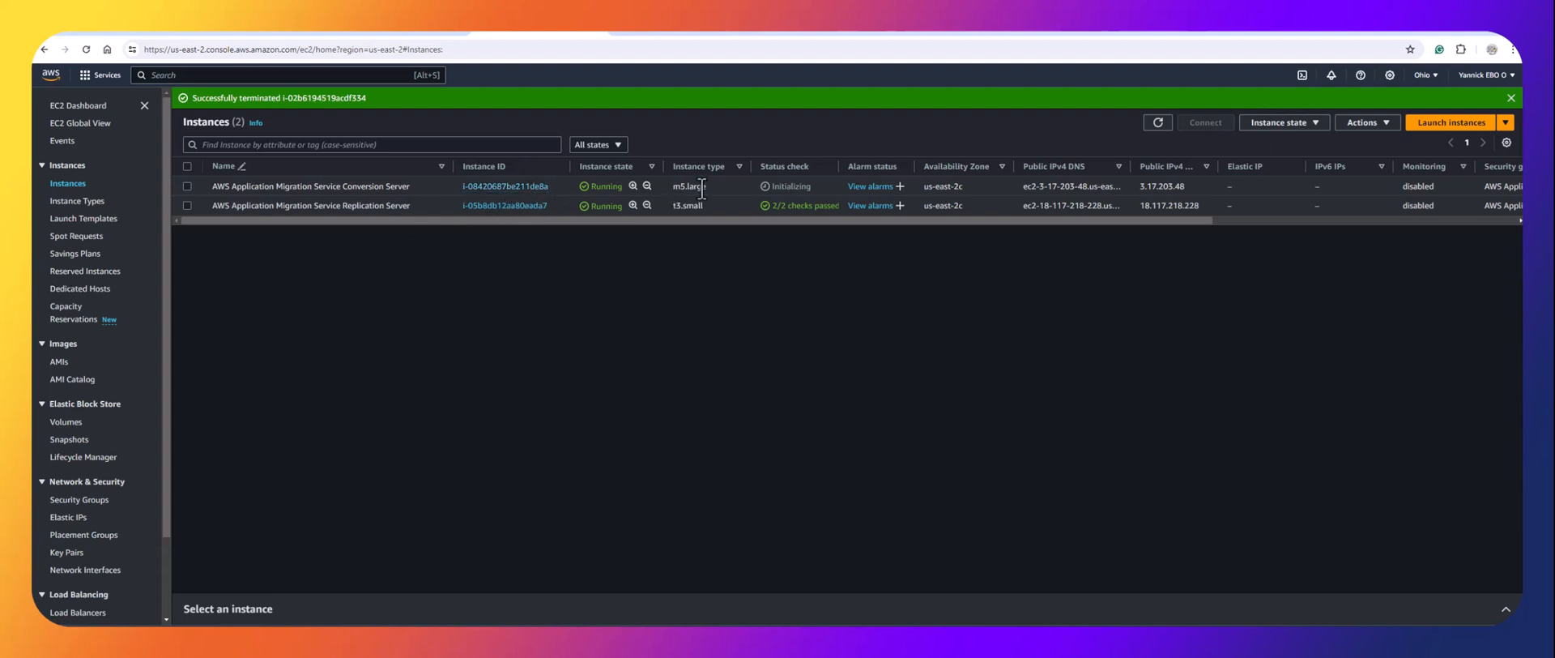
drag(718, 186, 672, 186)
Review the default launch template settings in Application Migration Service.
click(672, 186)
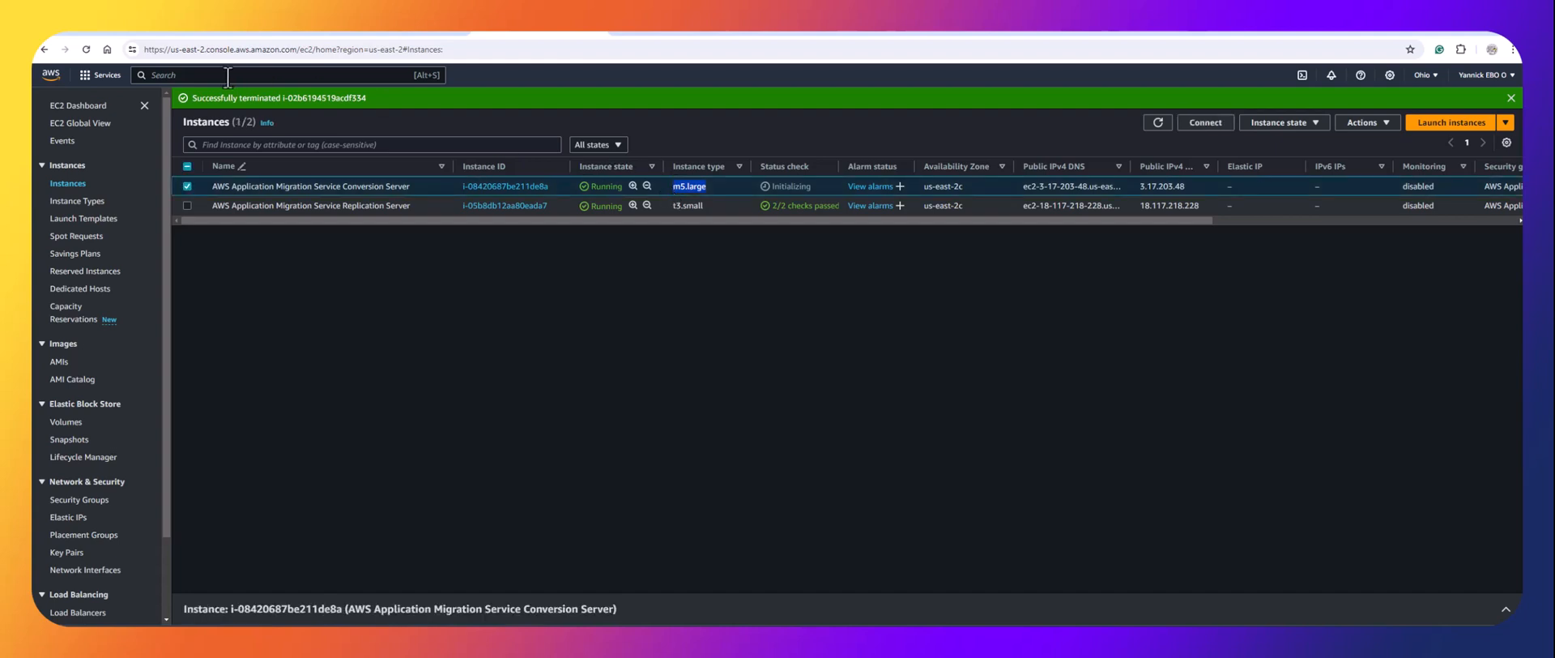
click(120, 32)
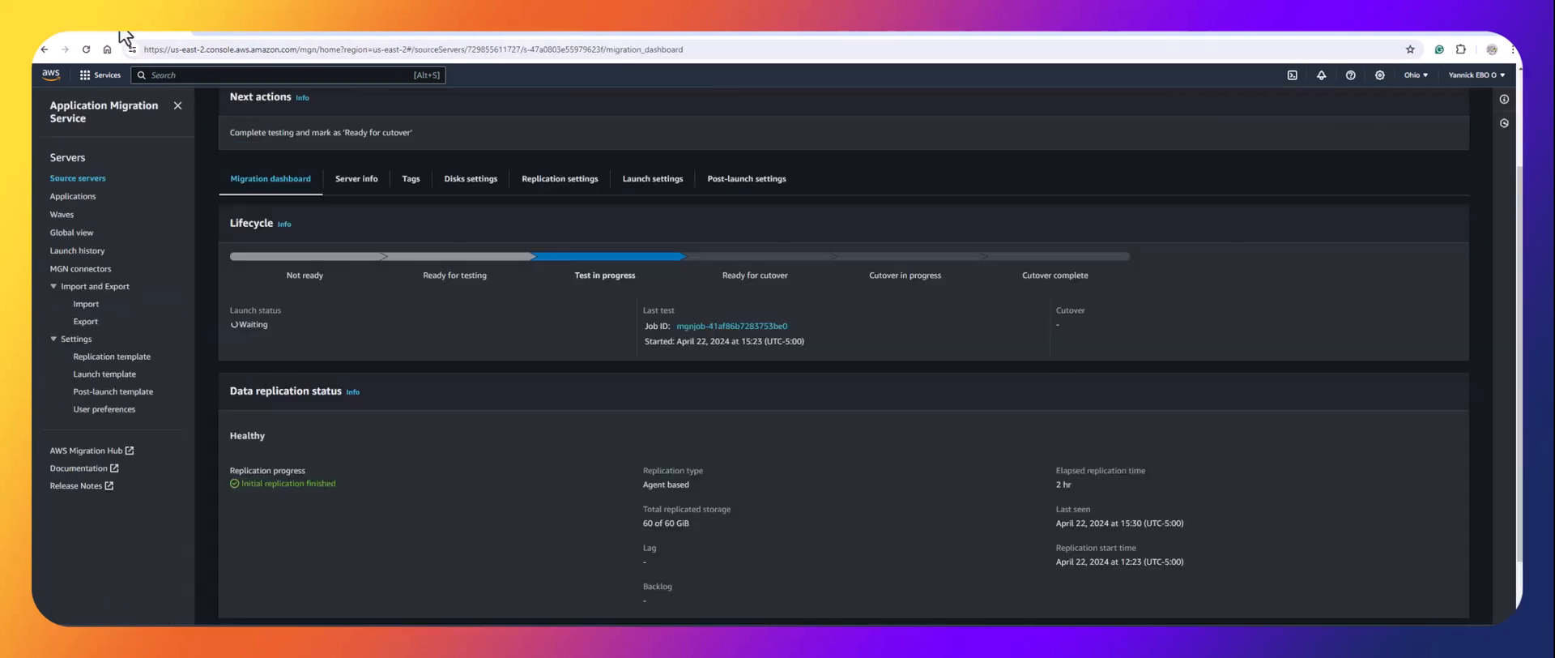
click(83, 376)
scroll(454, 518, down, 2)
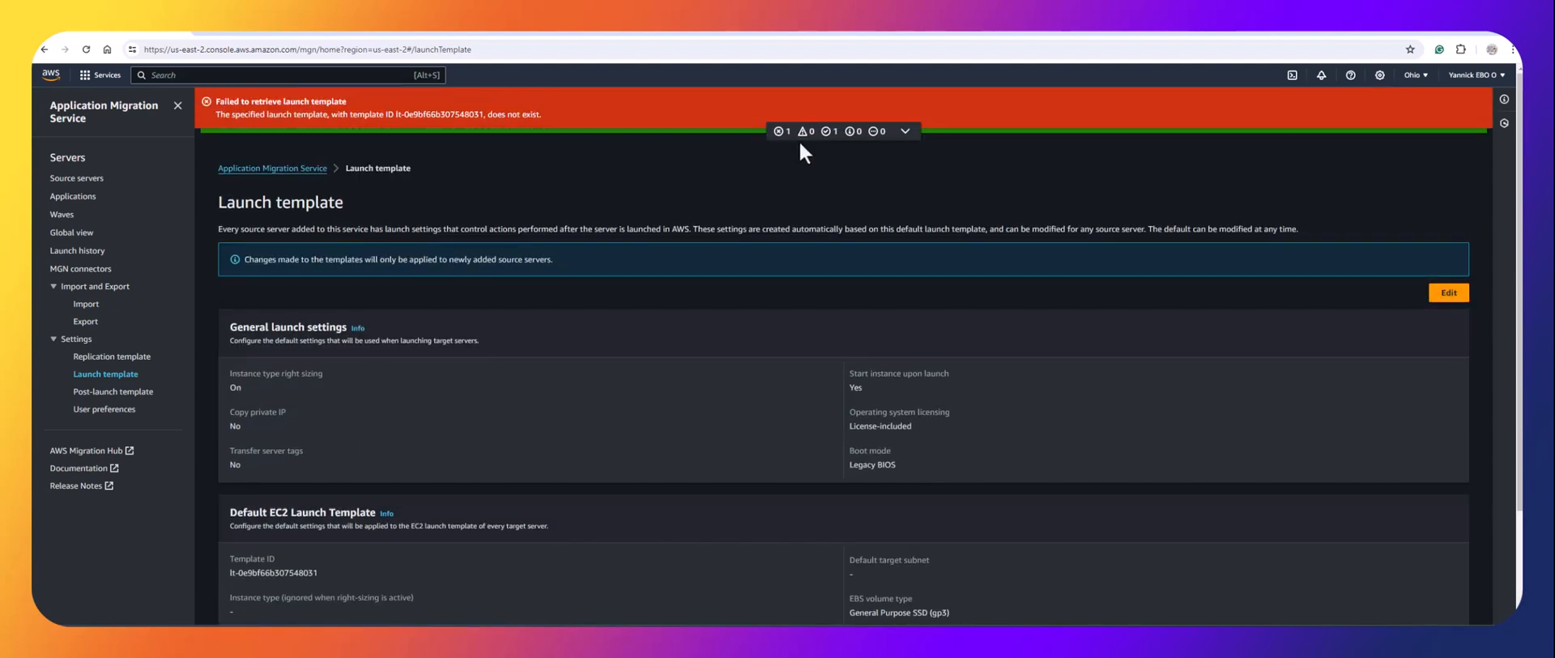
Confirm the EC2 launch template uses instance type c5.xlarge, and bring up EC2 Global View.
click(476, 35)
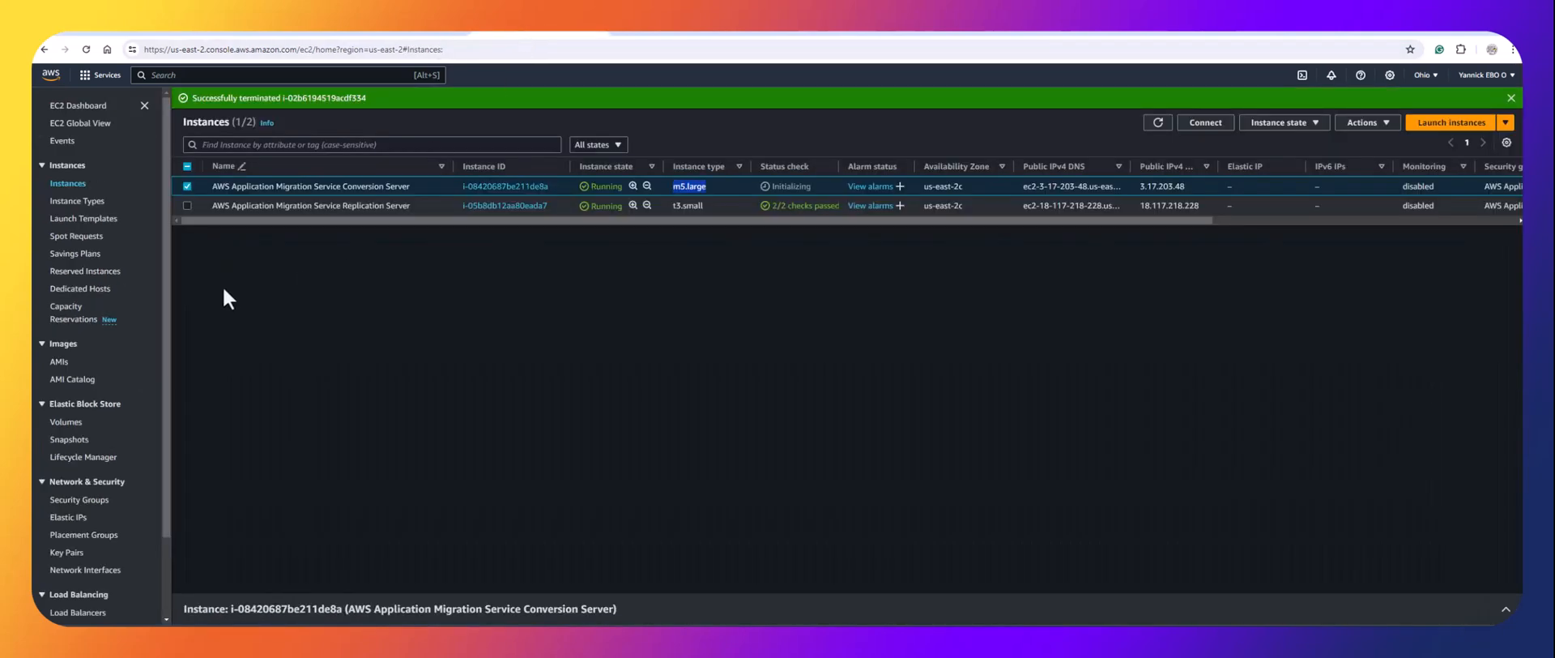
click(85, 218)
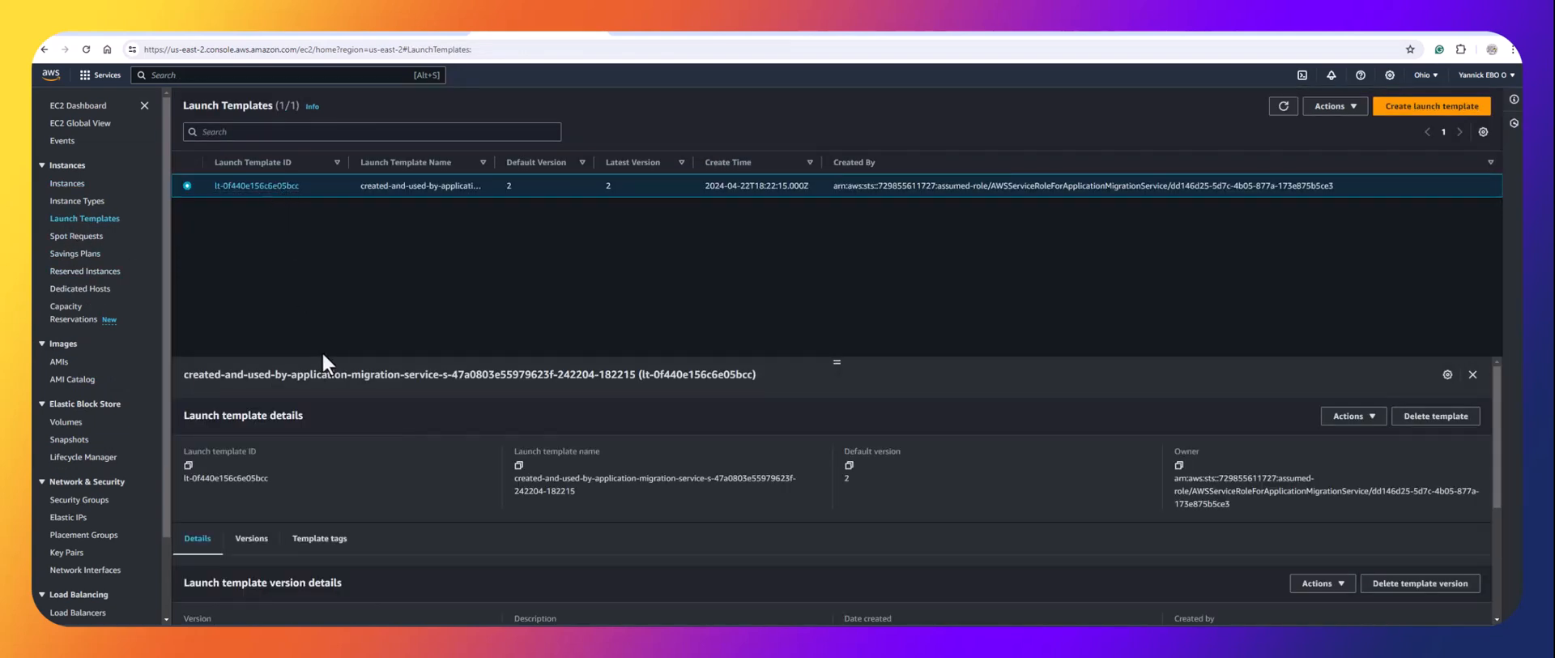
click(272, 185)
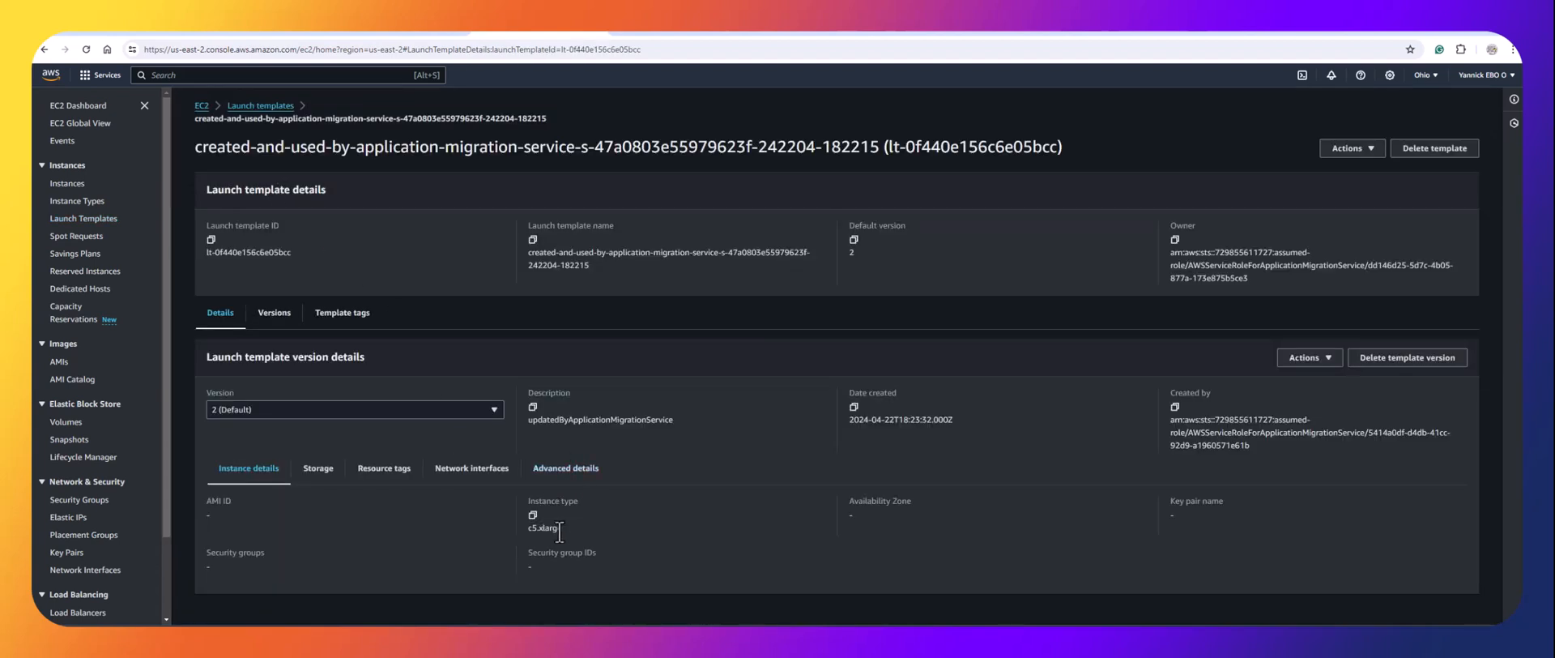
drag(566, 527, 527, 530)
click(131, 31)
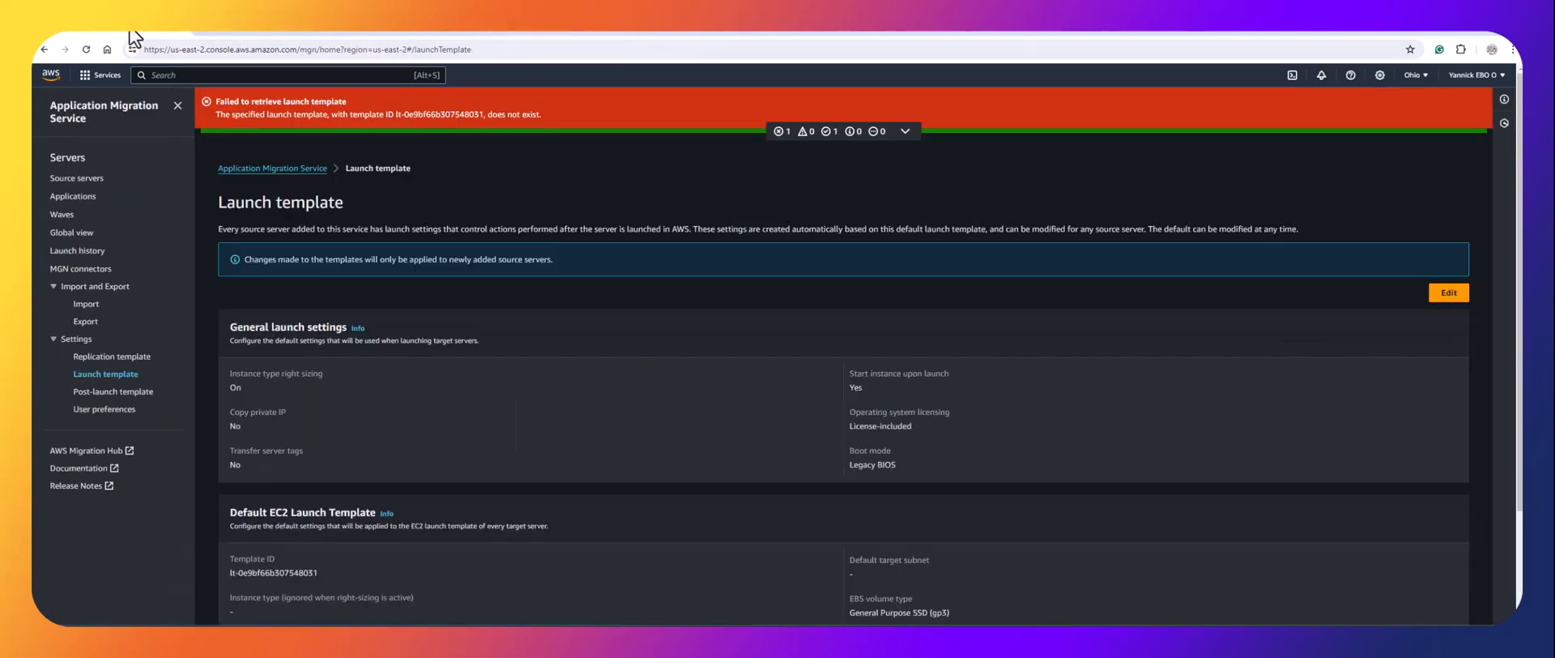
click(504, 32)
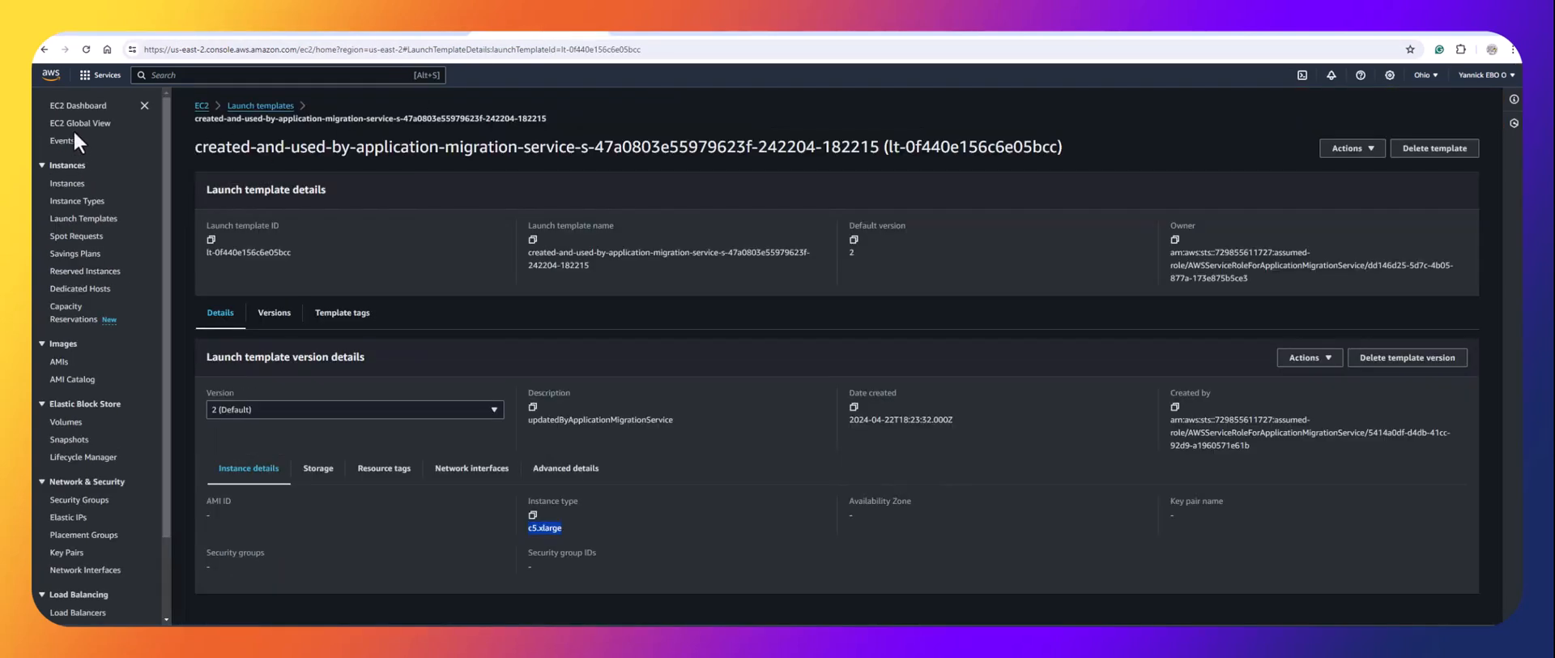
click(76, 123)
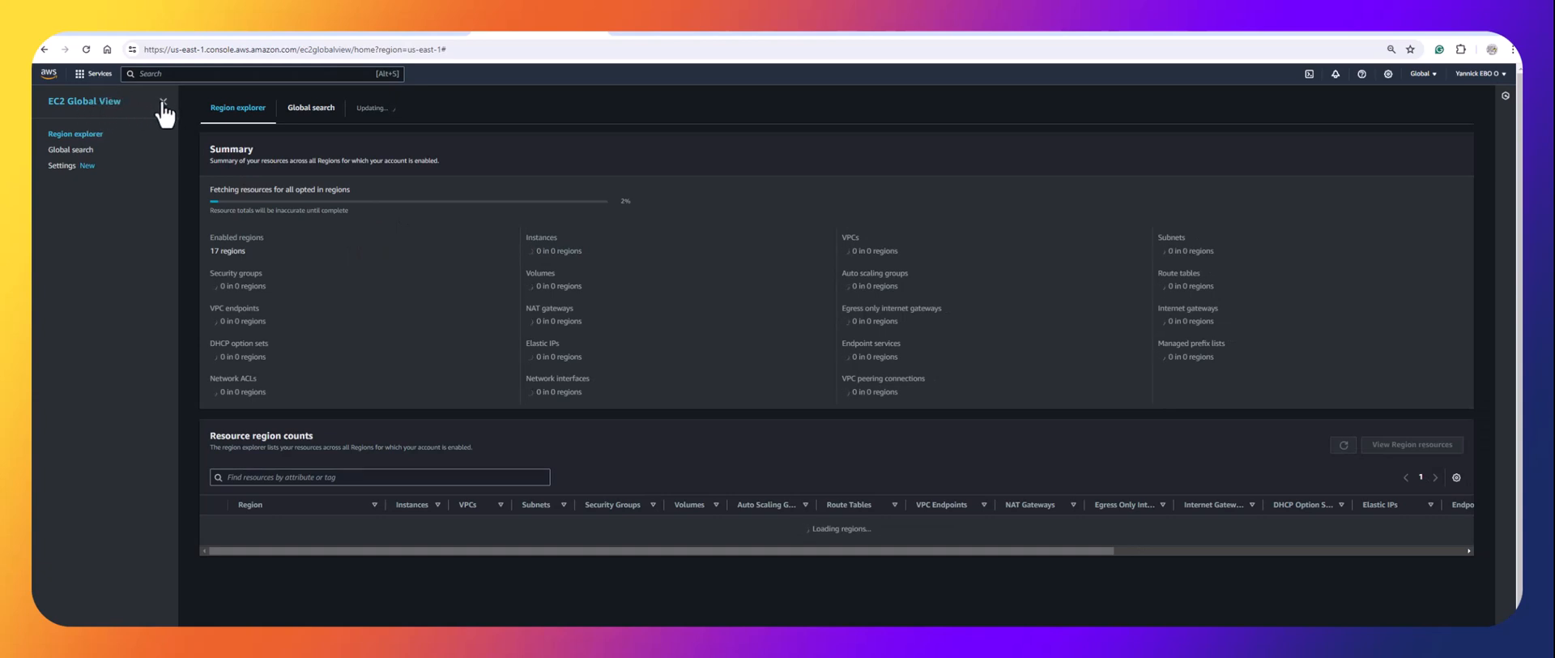
Go to EC2 and show the running instances.
click(74, 80)
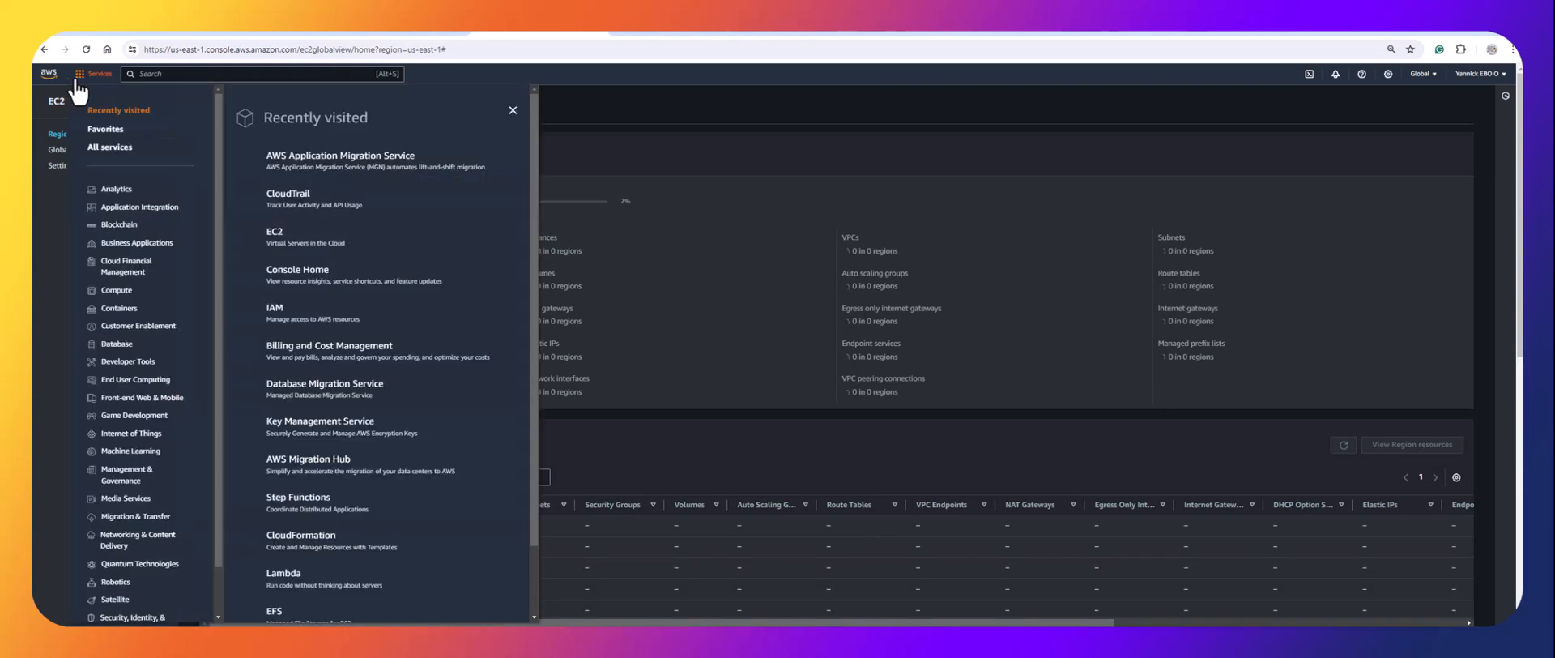
click(279, 243)
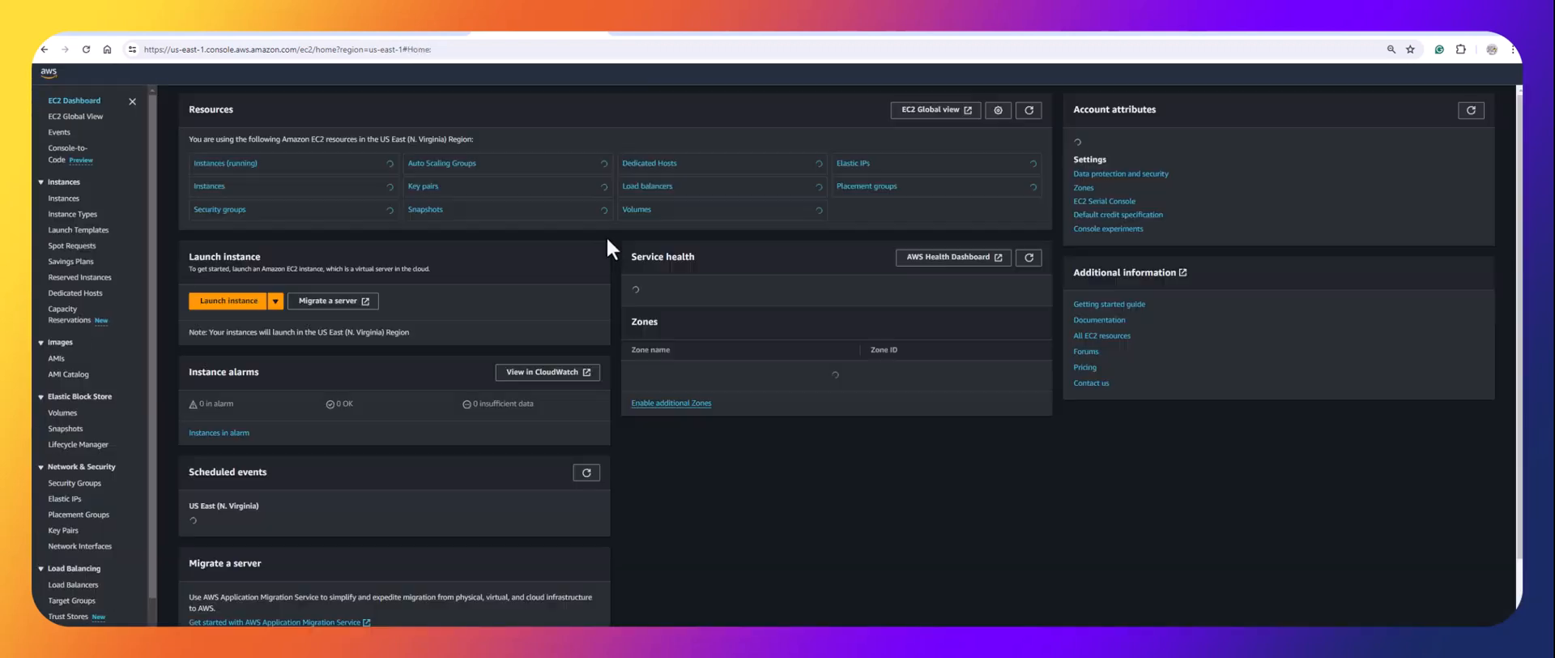
click(248, 165)
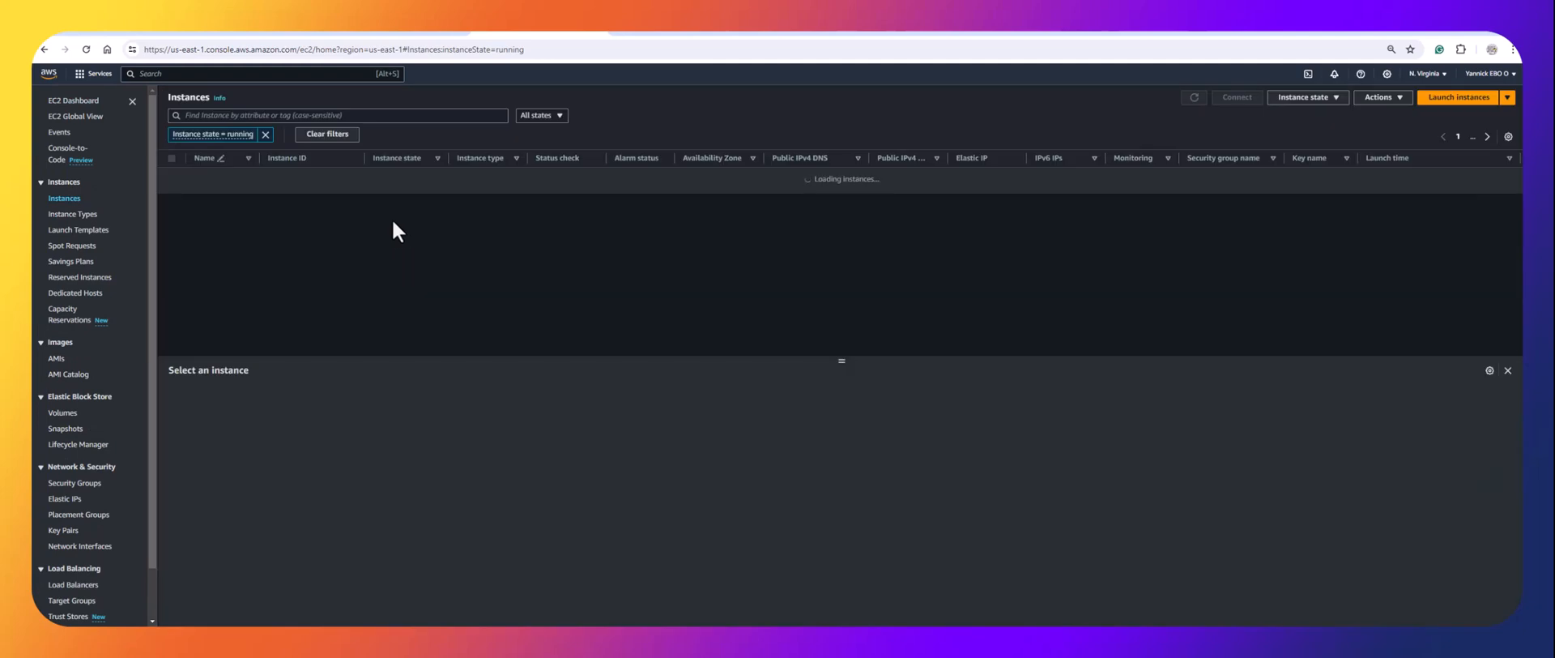
Switch to US East (Ohio), reload the instances, and go to the migration Source servers page.
click(1430, 74)
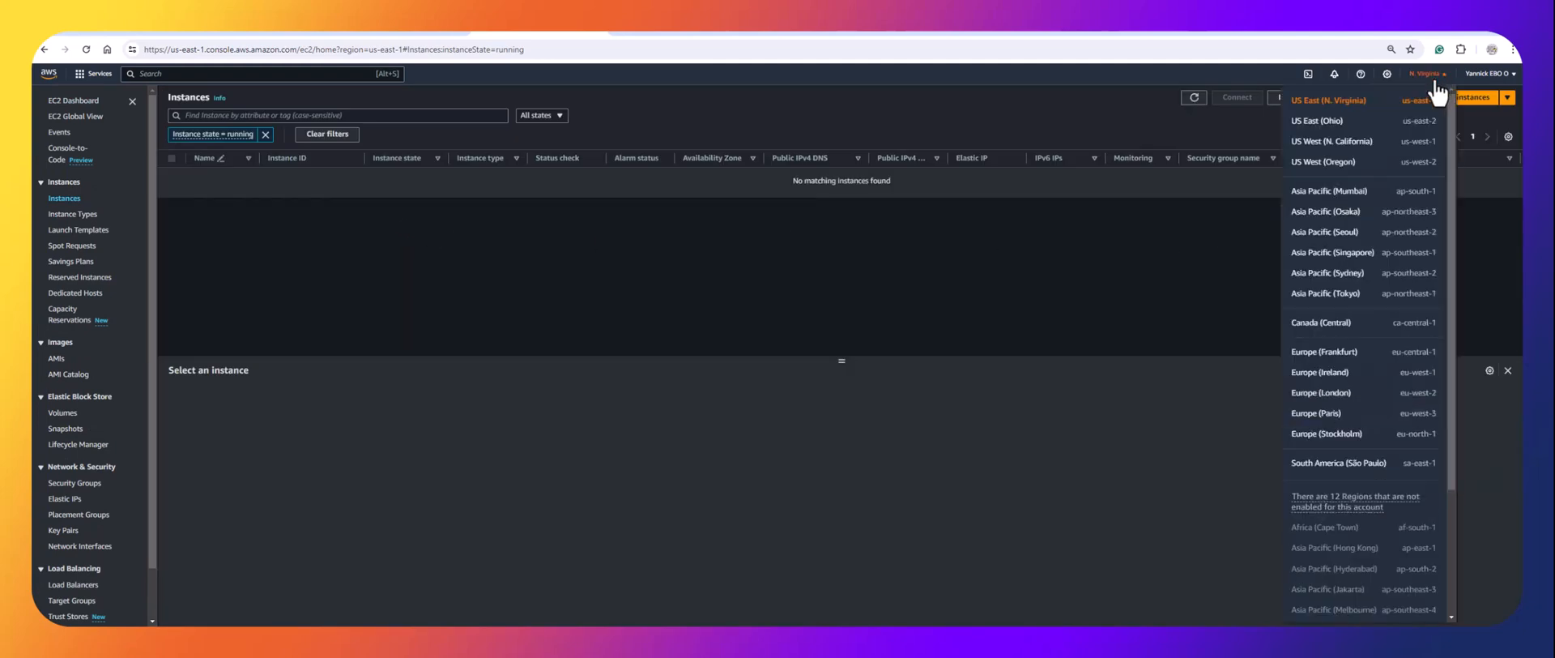
click(1329, 120)
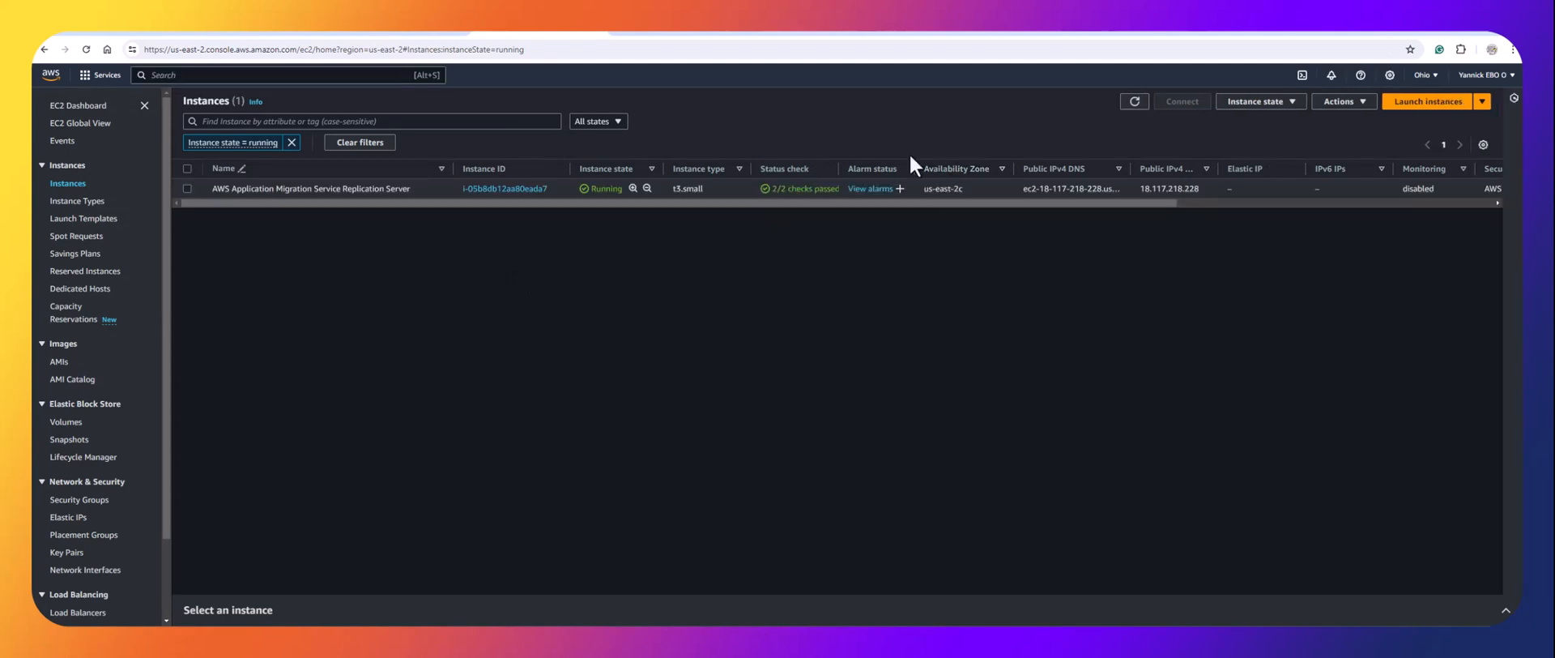
click(1134, 101)
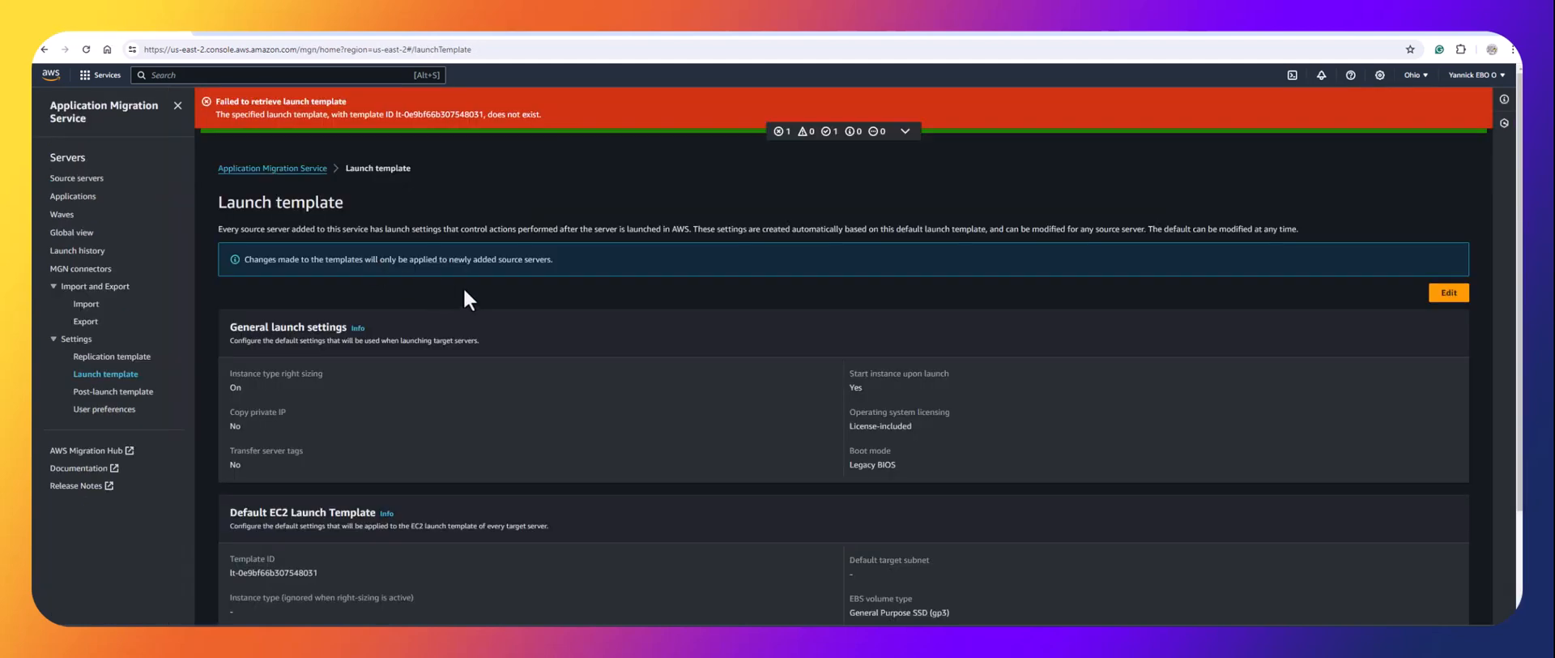
click(81, 181)
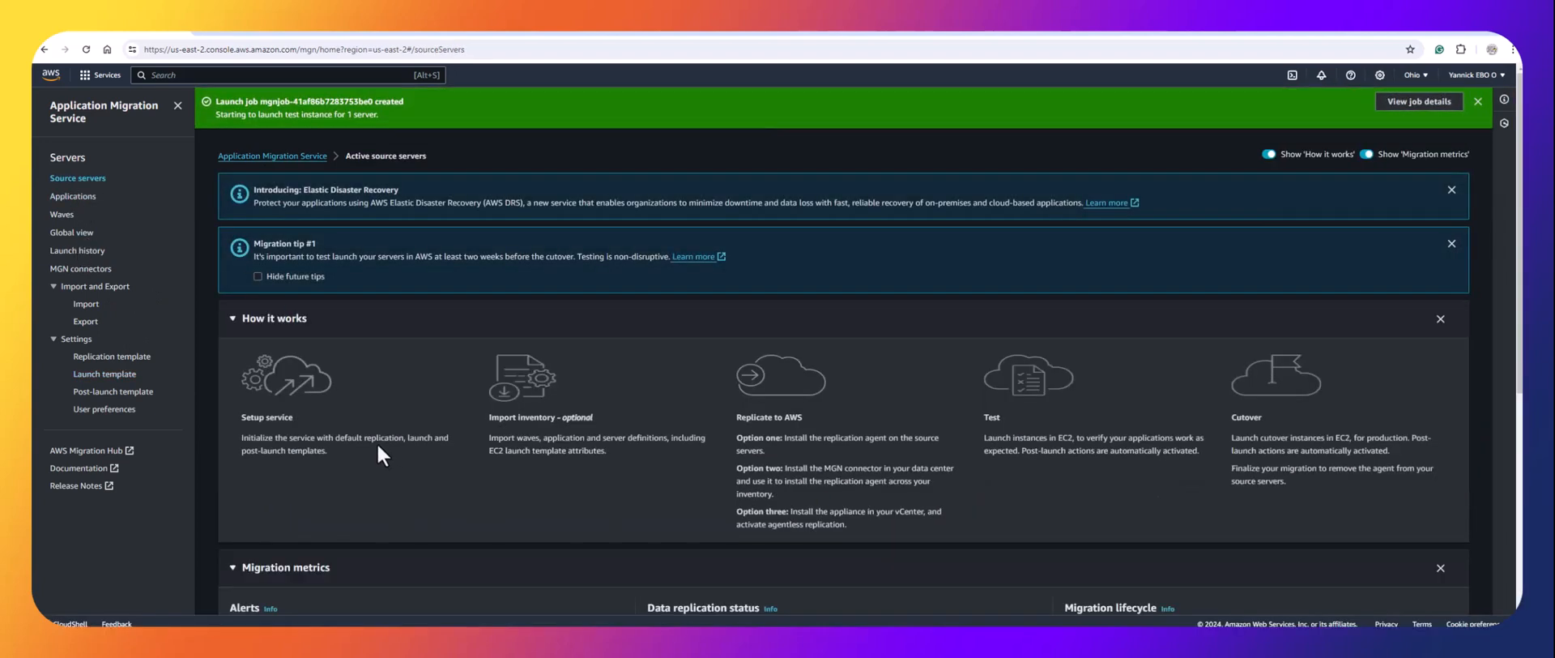
Open jenkins-server's source server details to check its test status.
scroll(377, 442, down, 5)
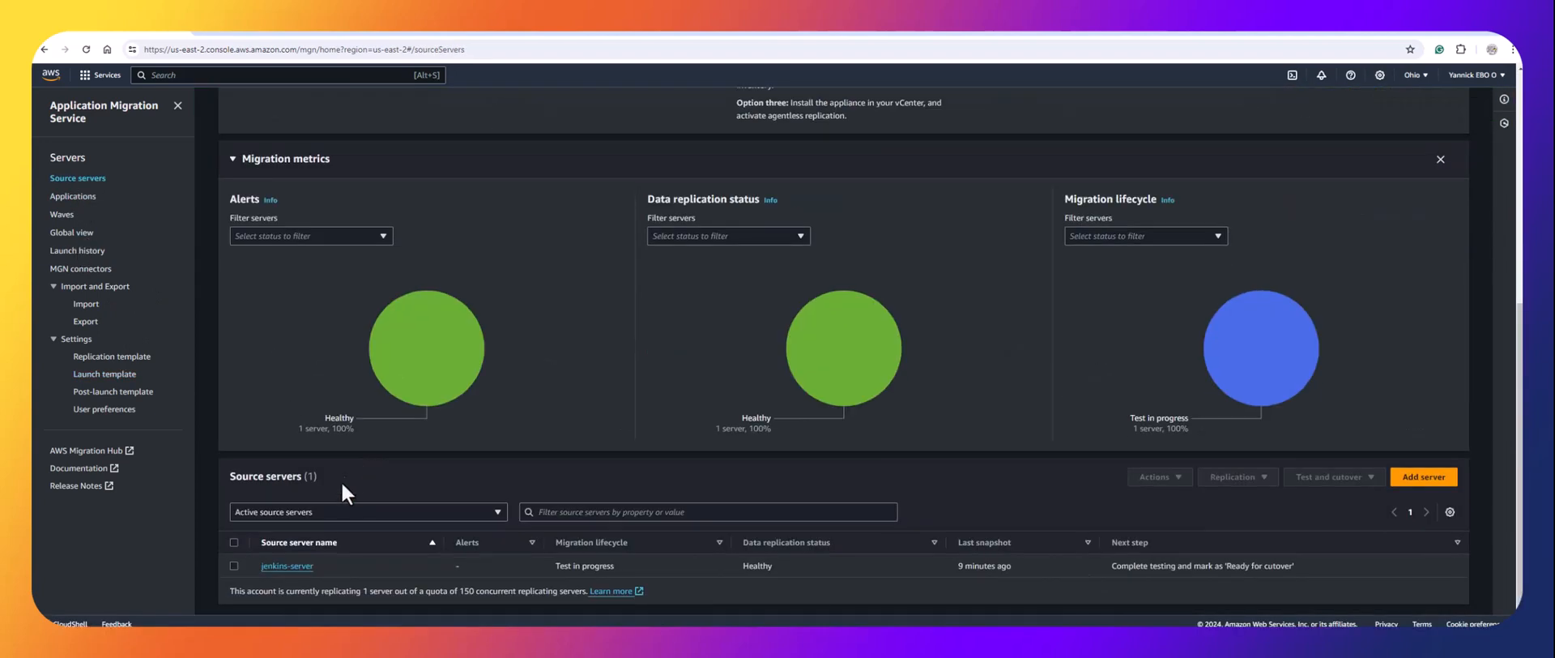
click(285, 566)
scroll(375, 533, down, 3)
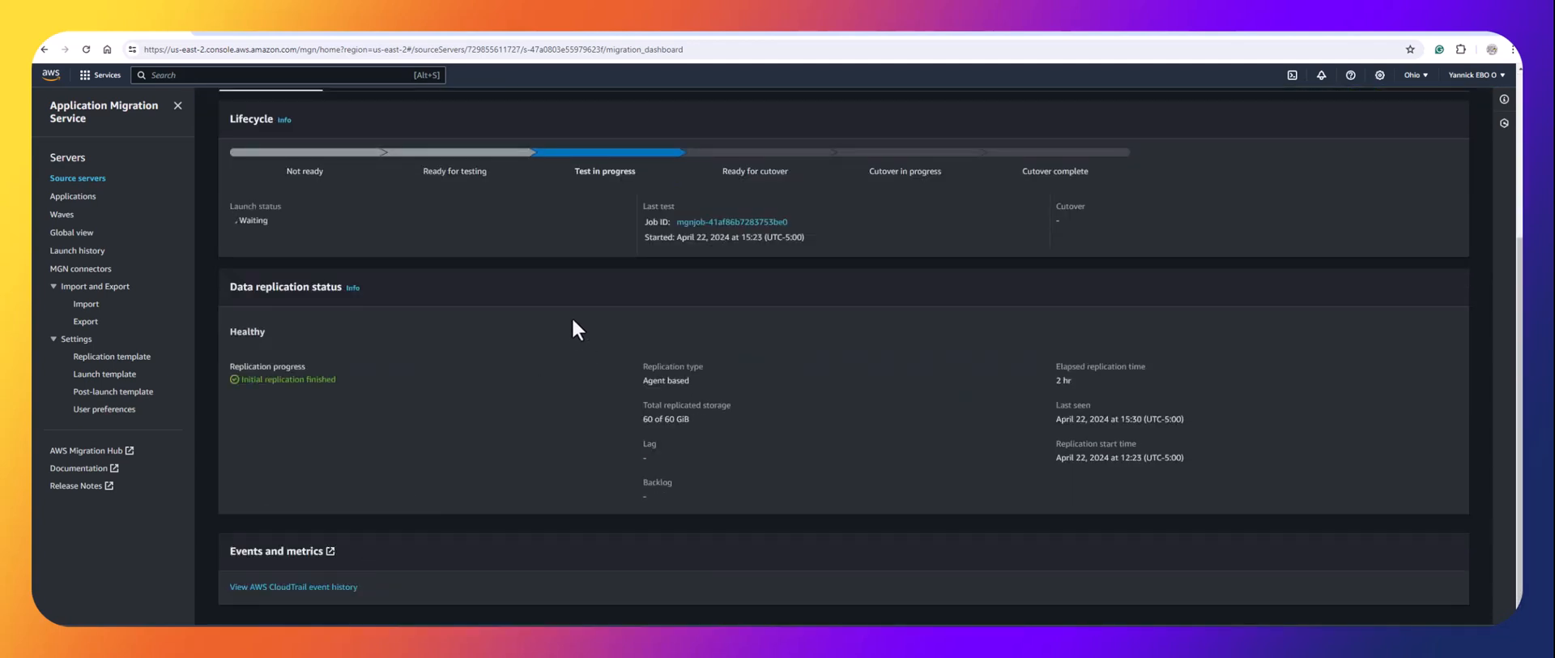
scroll(573, 320, up, 2)
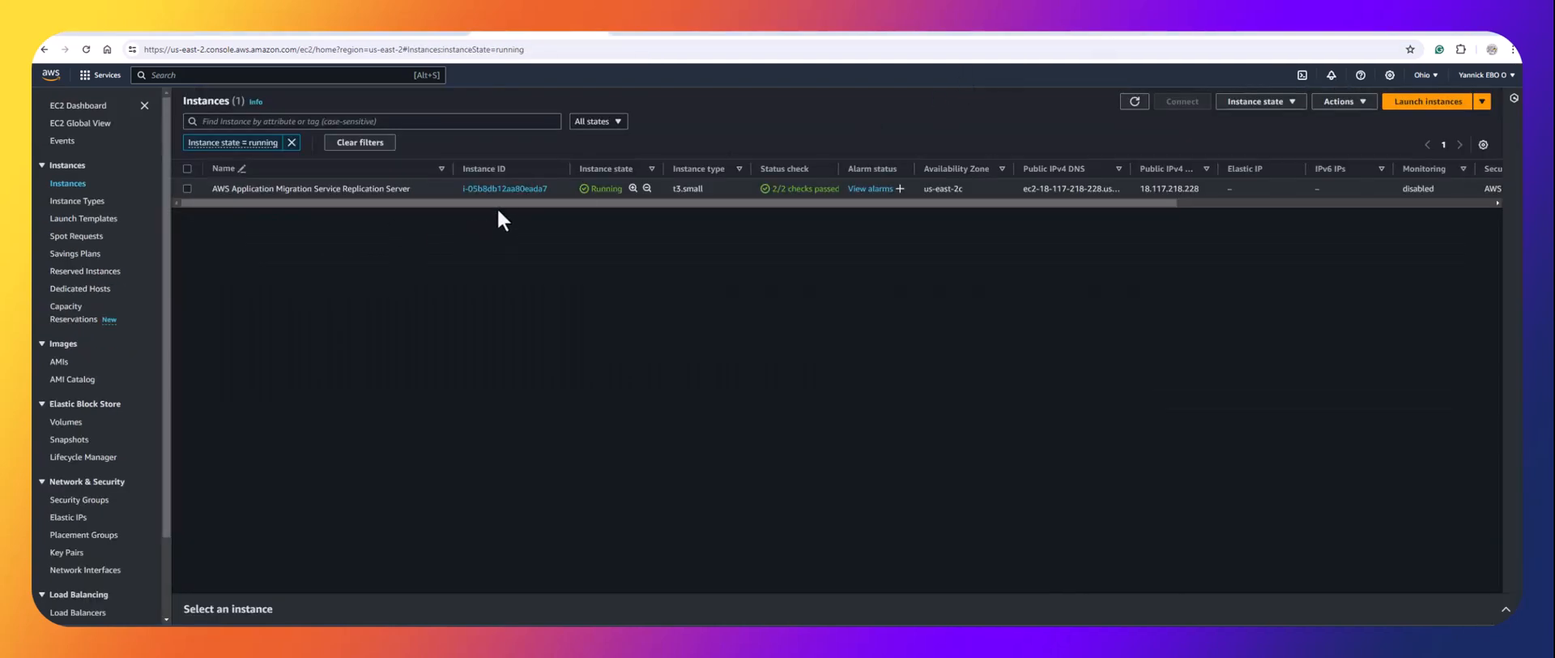
List EC2 instances in every state, then select the name on the original jenkins-server droplet page.
click(292, 142)
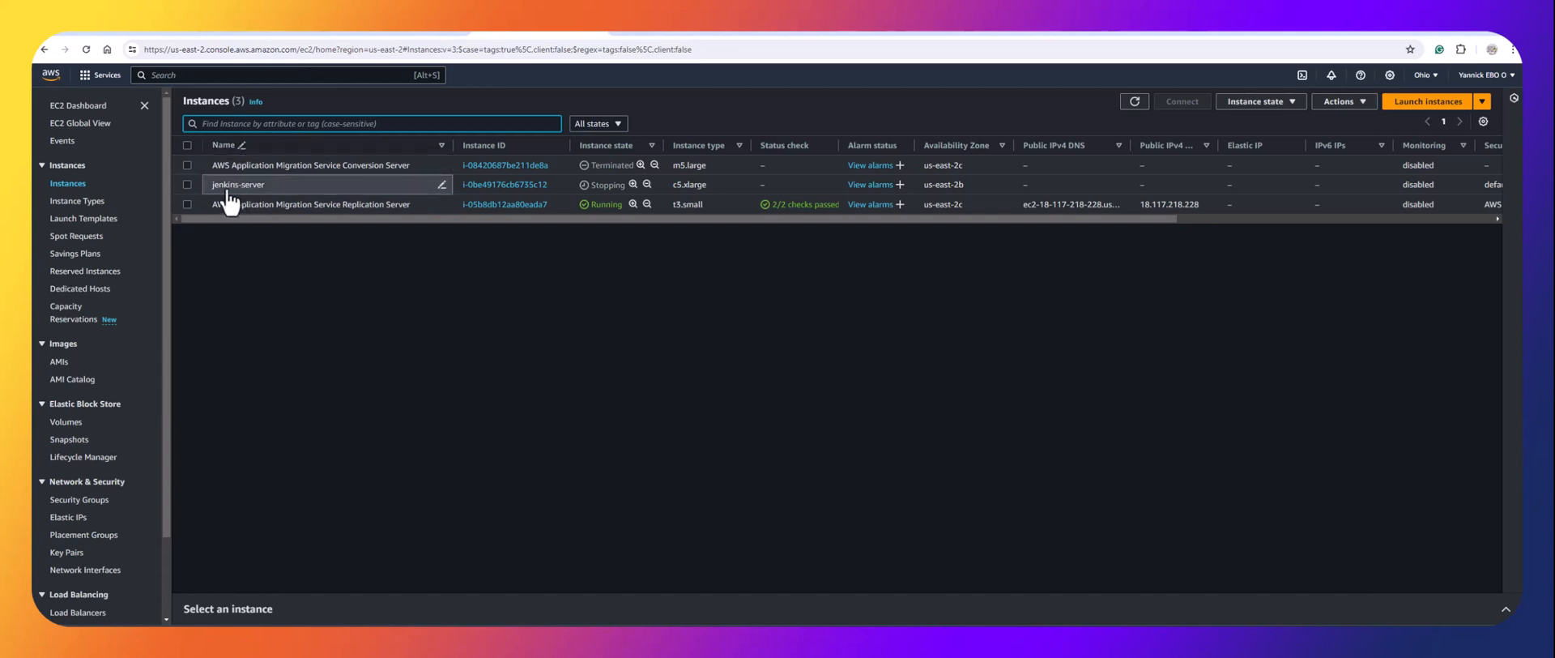
click(271, 34)
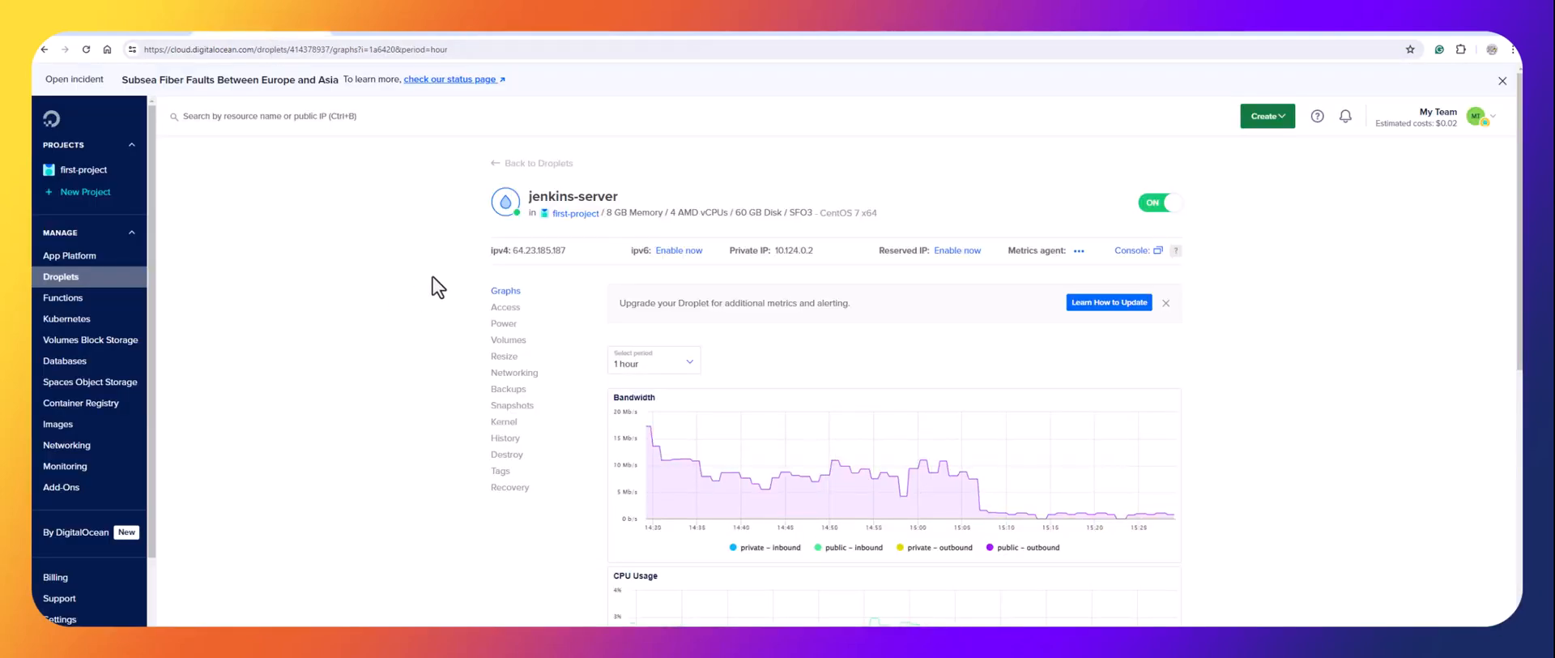
drag(619, 199, 528, 196)
Compare the c5.xlarge jenkins-server and Conversion Server rows, then open the US East (Ohio) EC2 Dashboard.
click(960, 169)
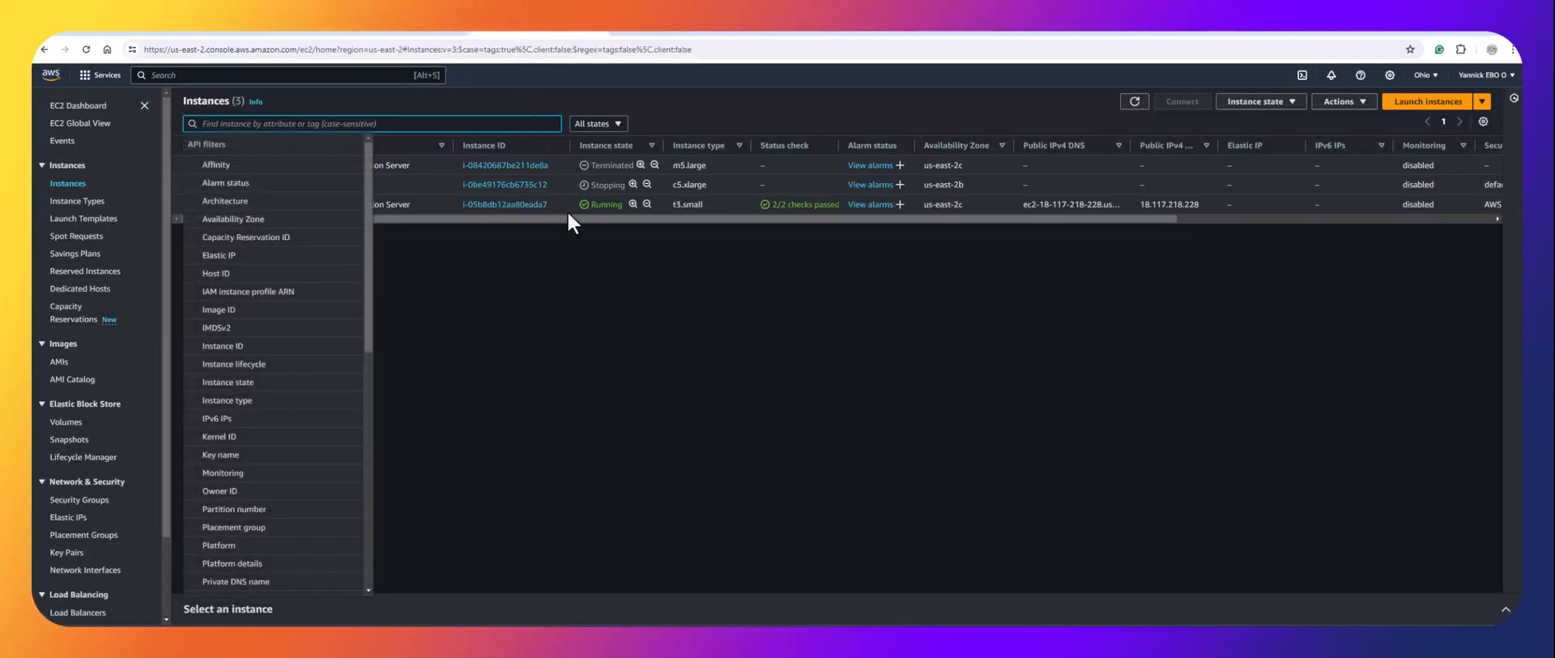
click(557, 326)
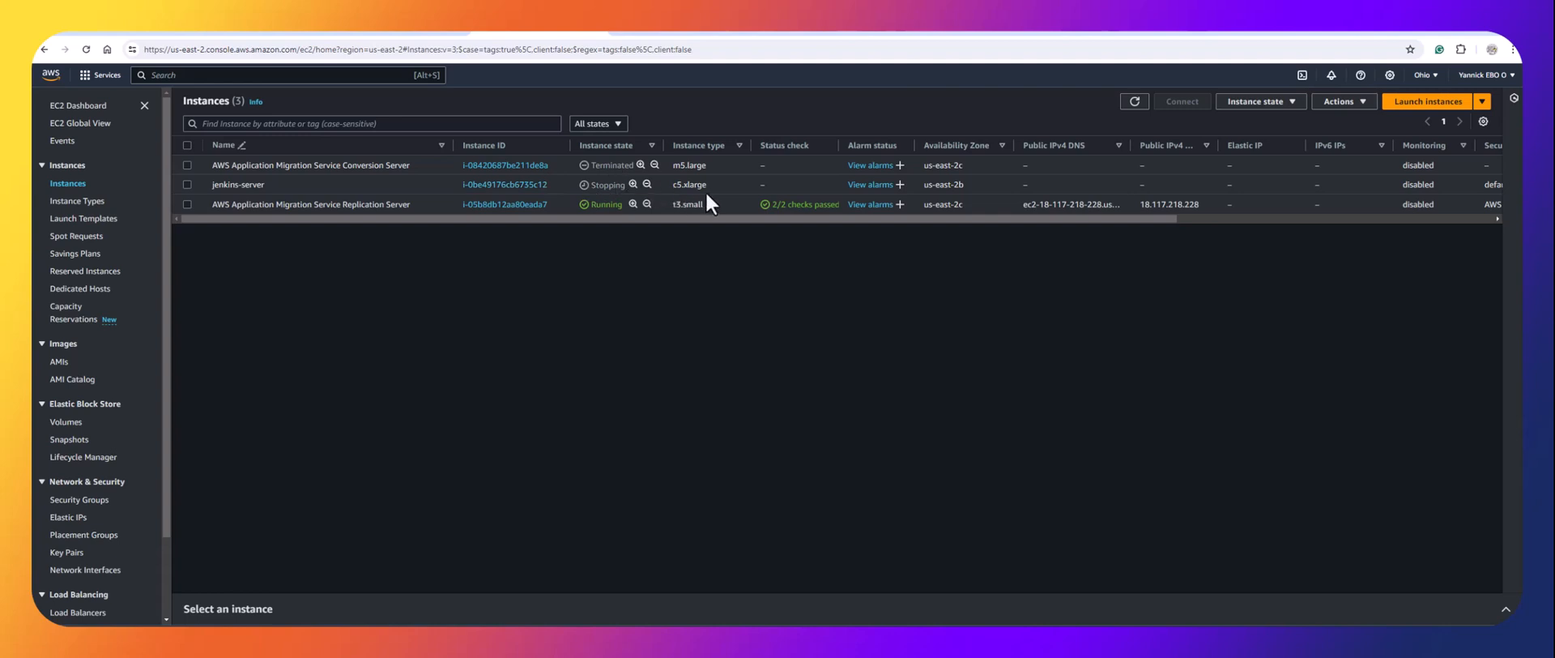
drag(707, 185, 668, 188)
drag(669, 186, 668, 187)
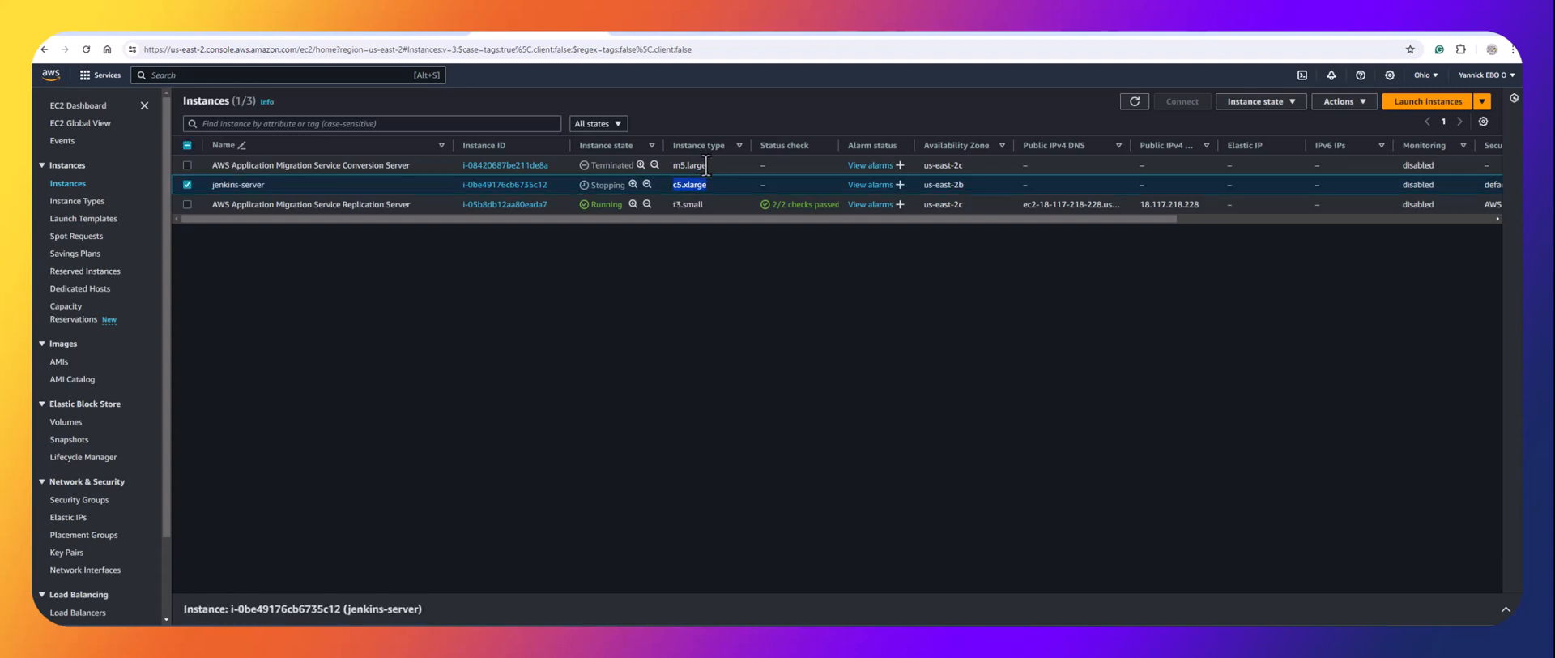
click(689, 165)
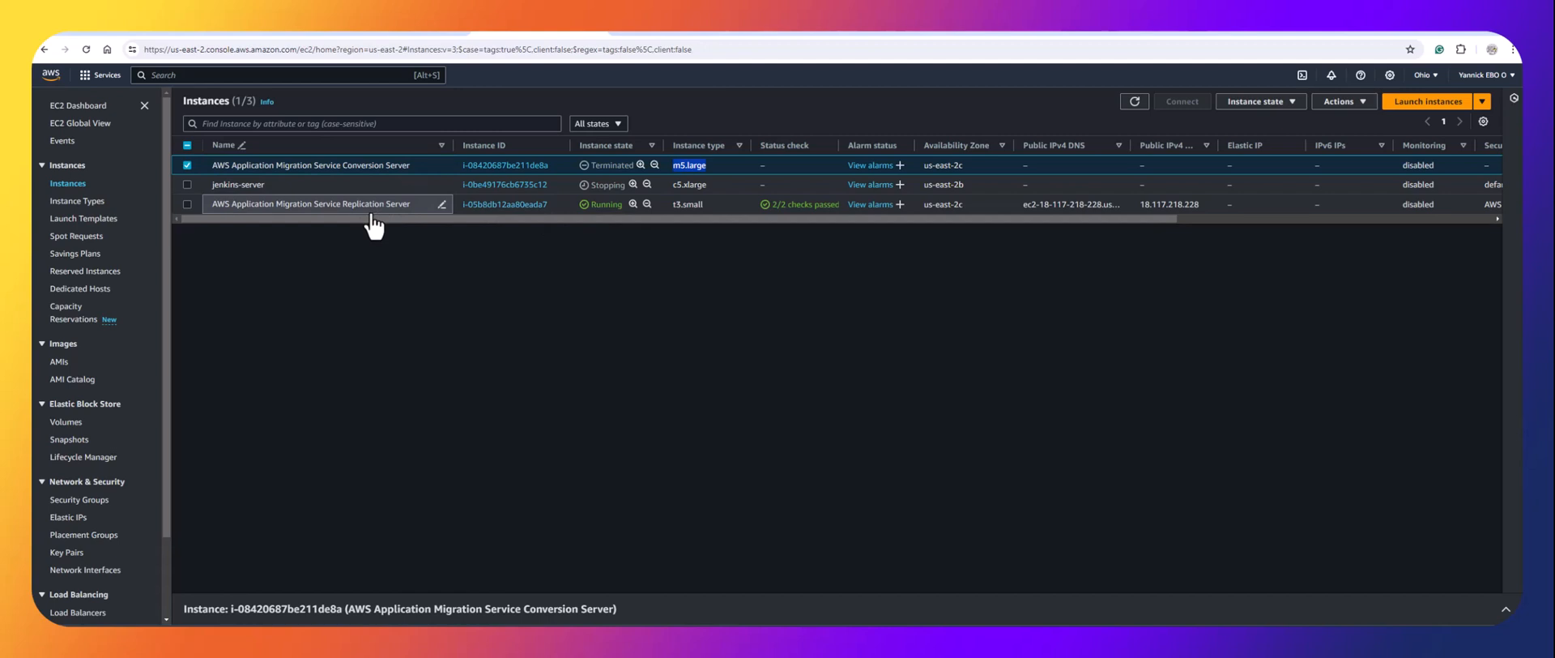
click(408, 265)
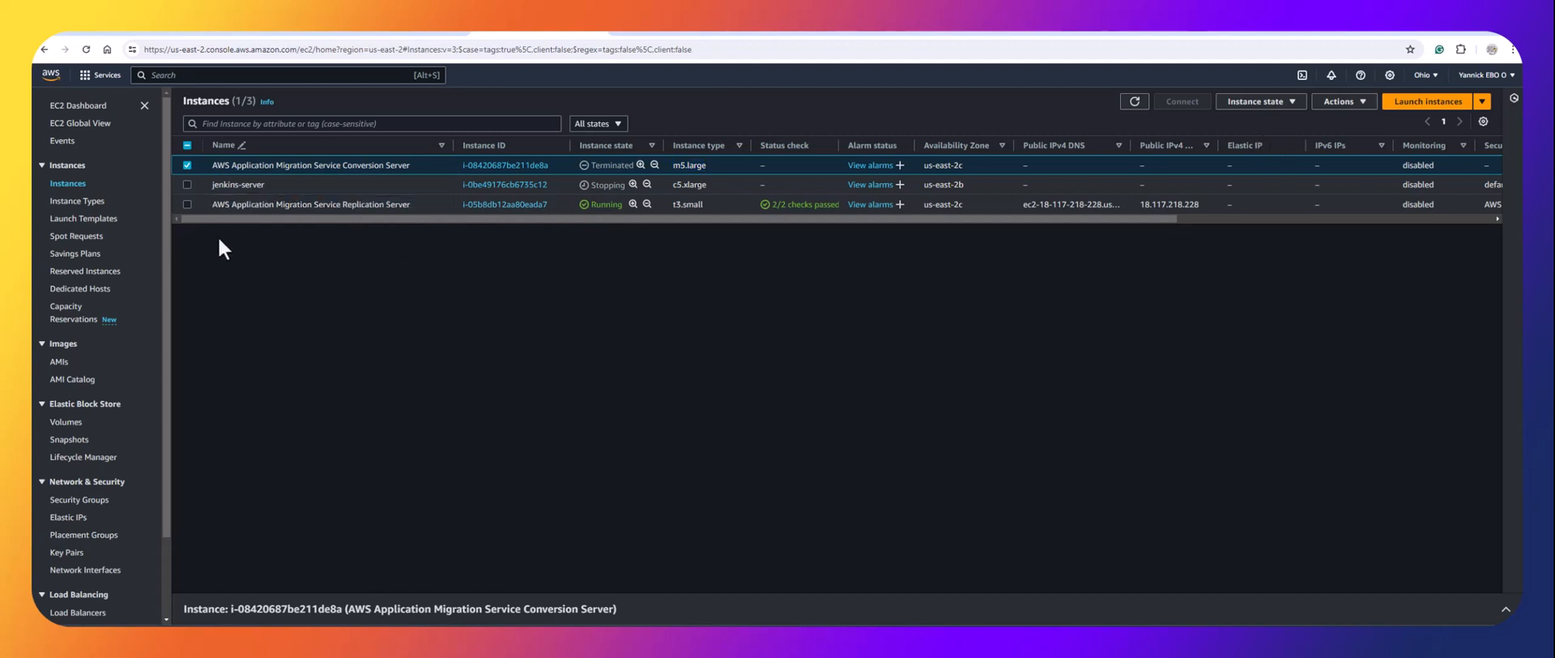
click(94, 187)
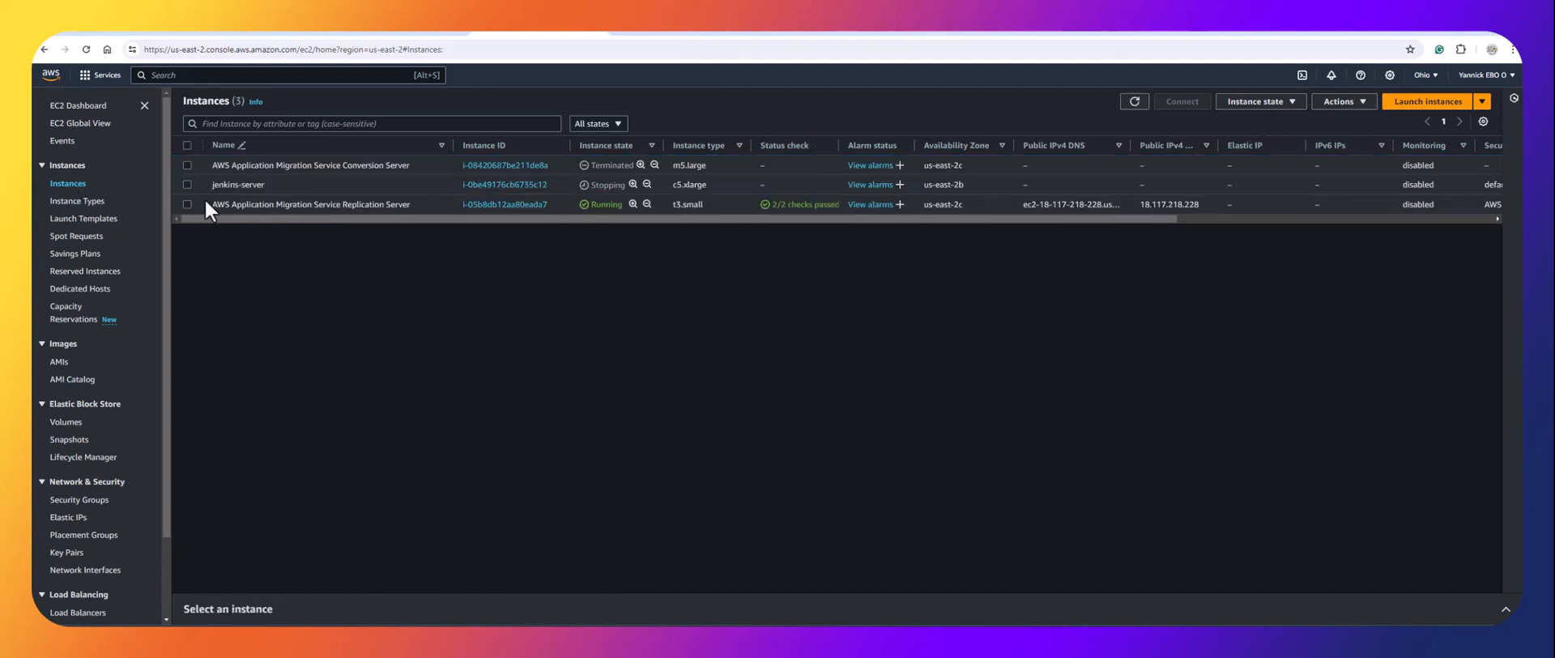
click(84, 106)
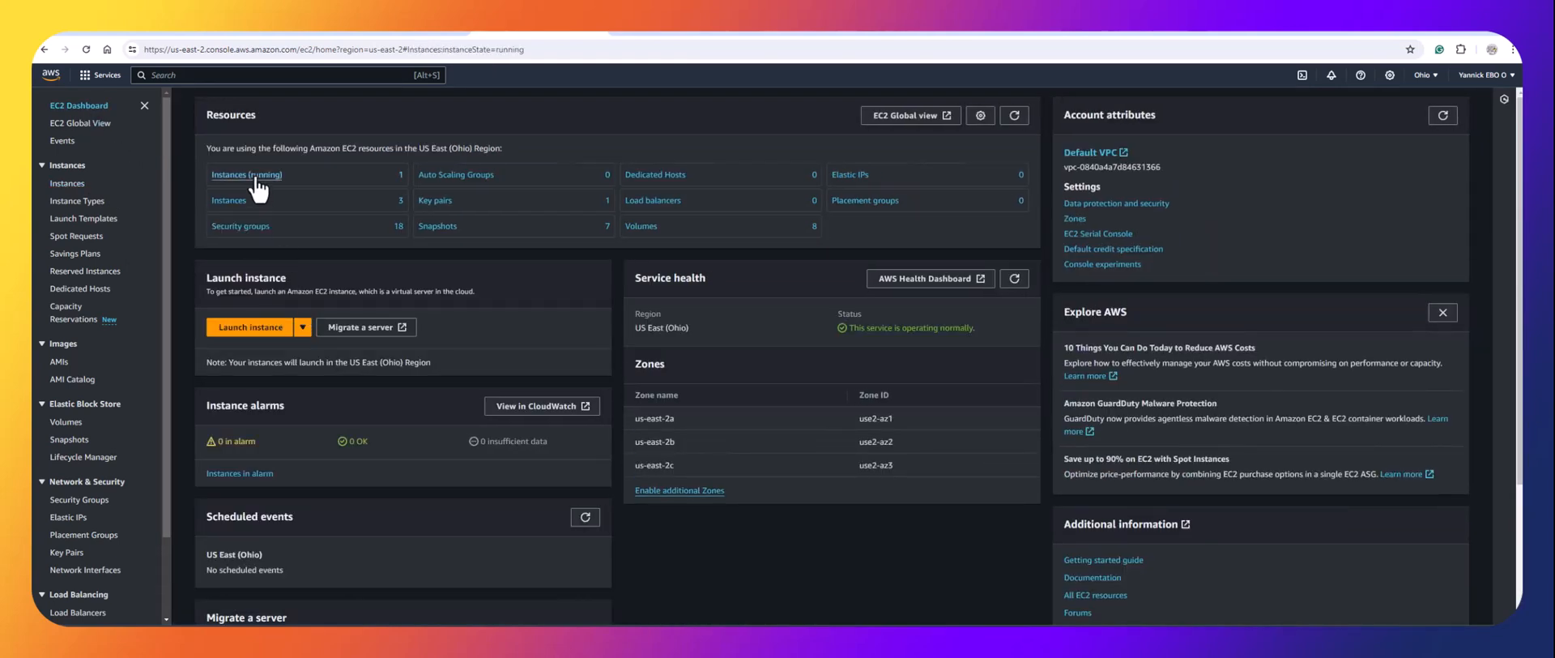
View the launched test instance in EC2 and refresh until the c5.xlarge jenkins-server shows running.
click(256, 177)
click(137, 37)
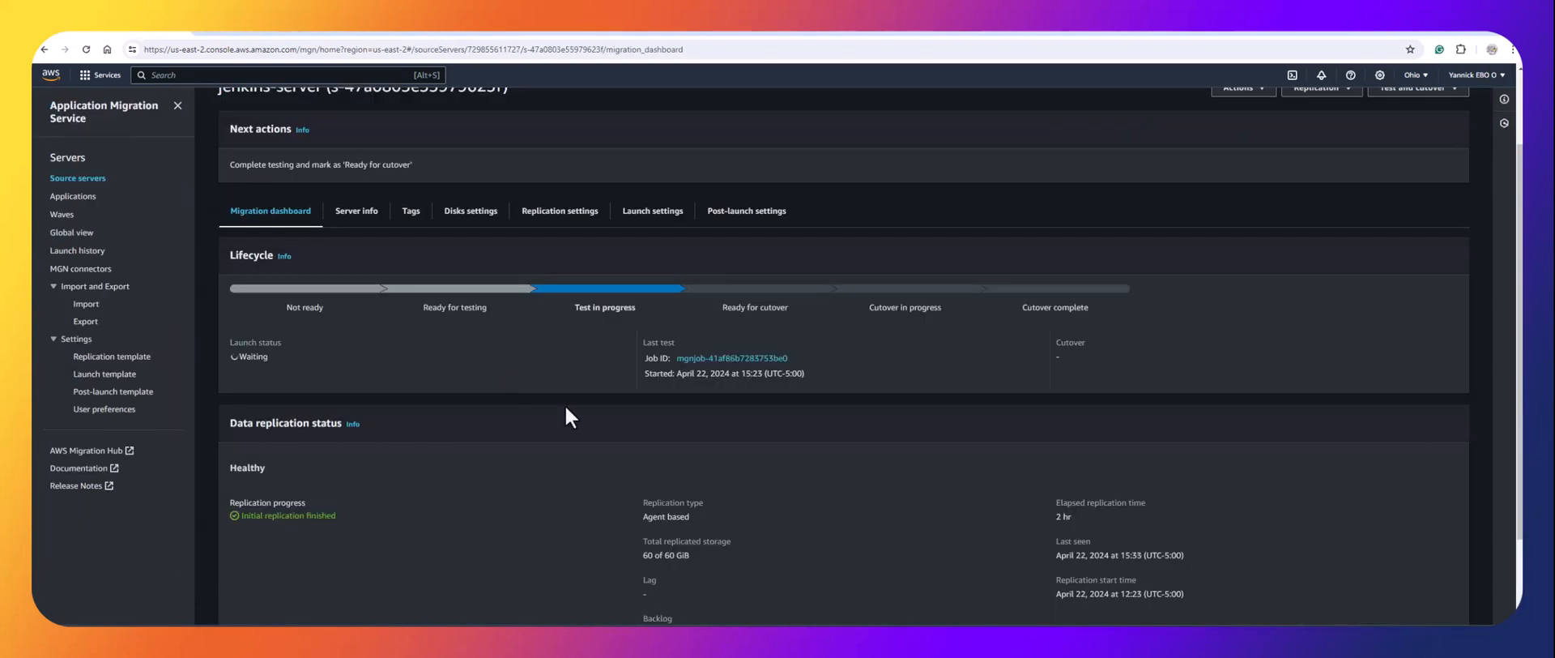
scroll(1331, 214, up, 2)
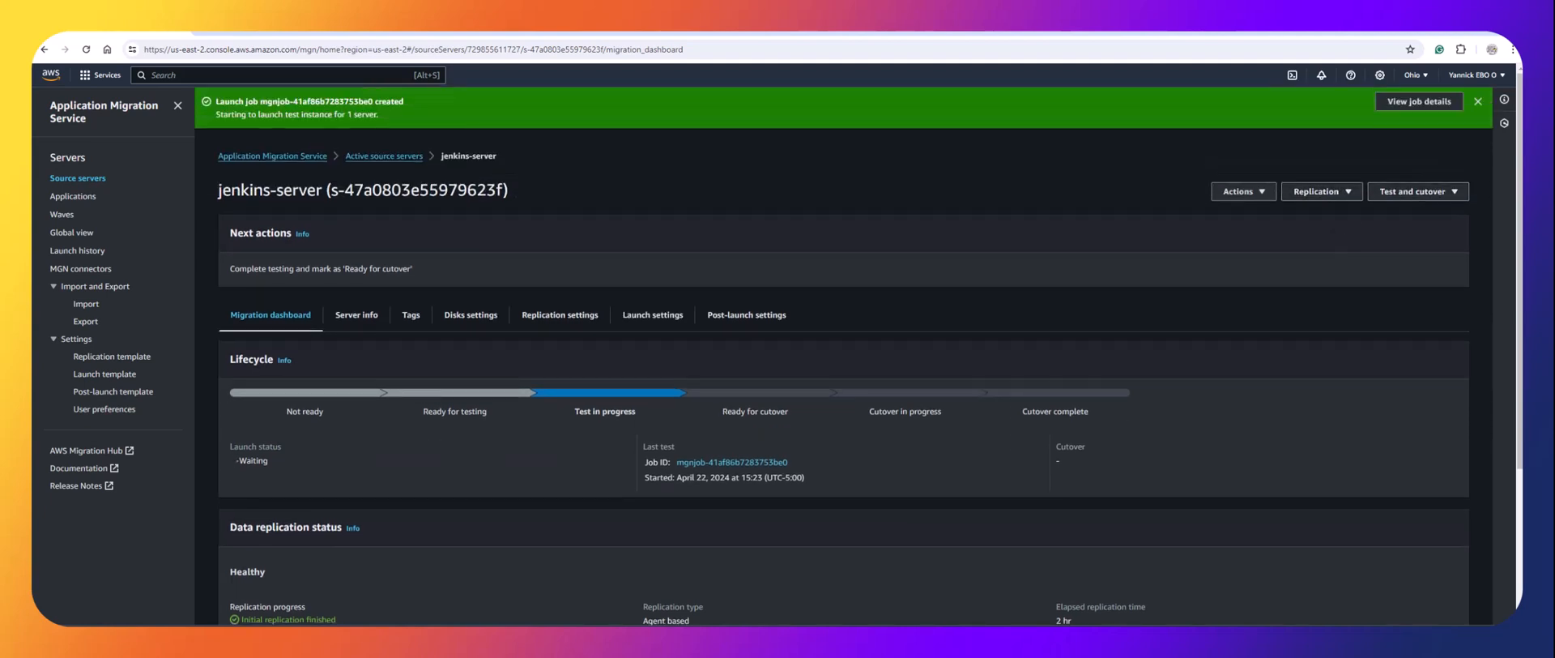
scroll(843, 365, down, 3)
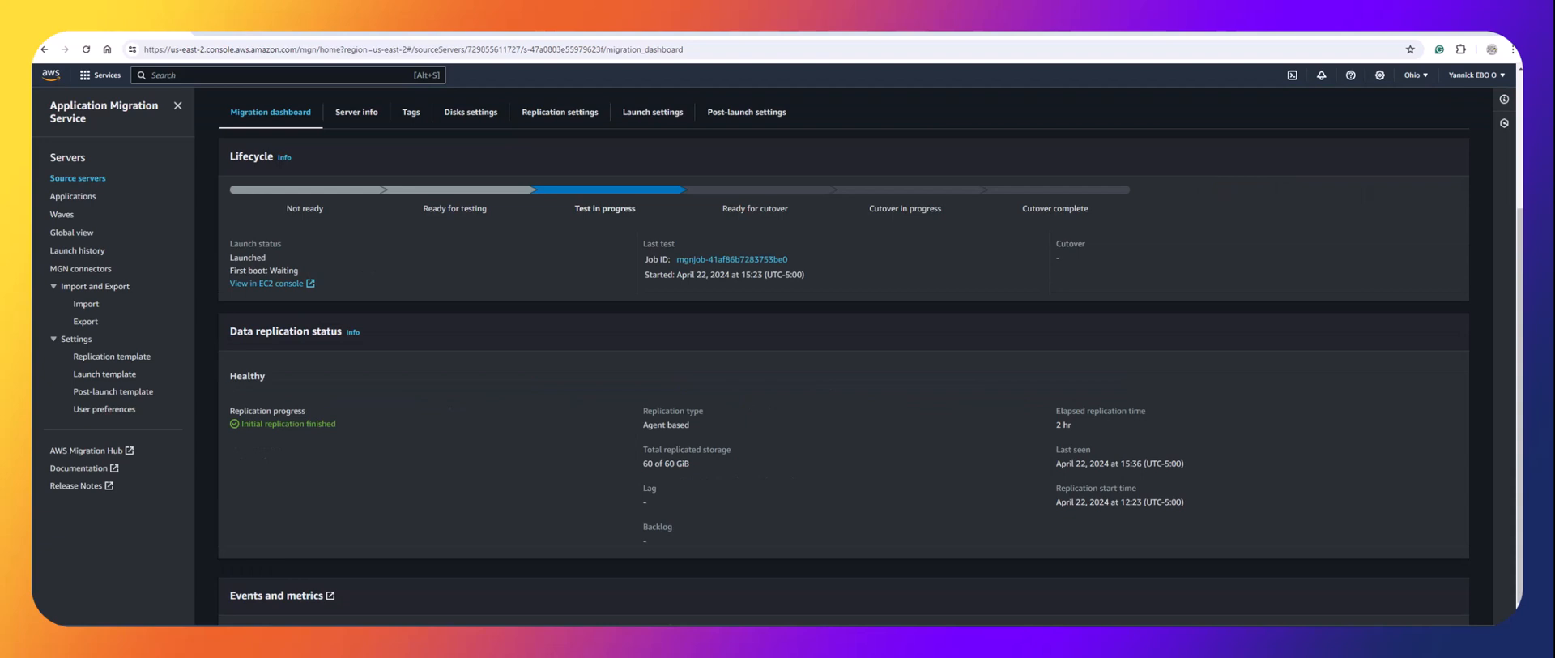
click(268, 283)
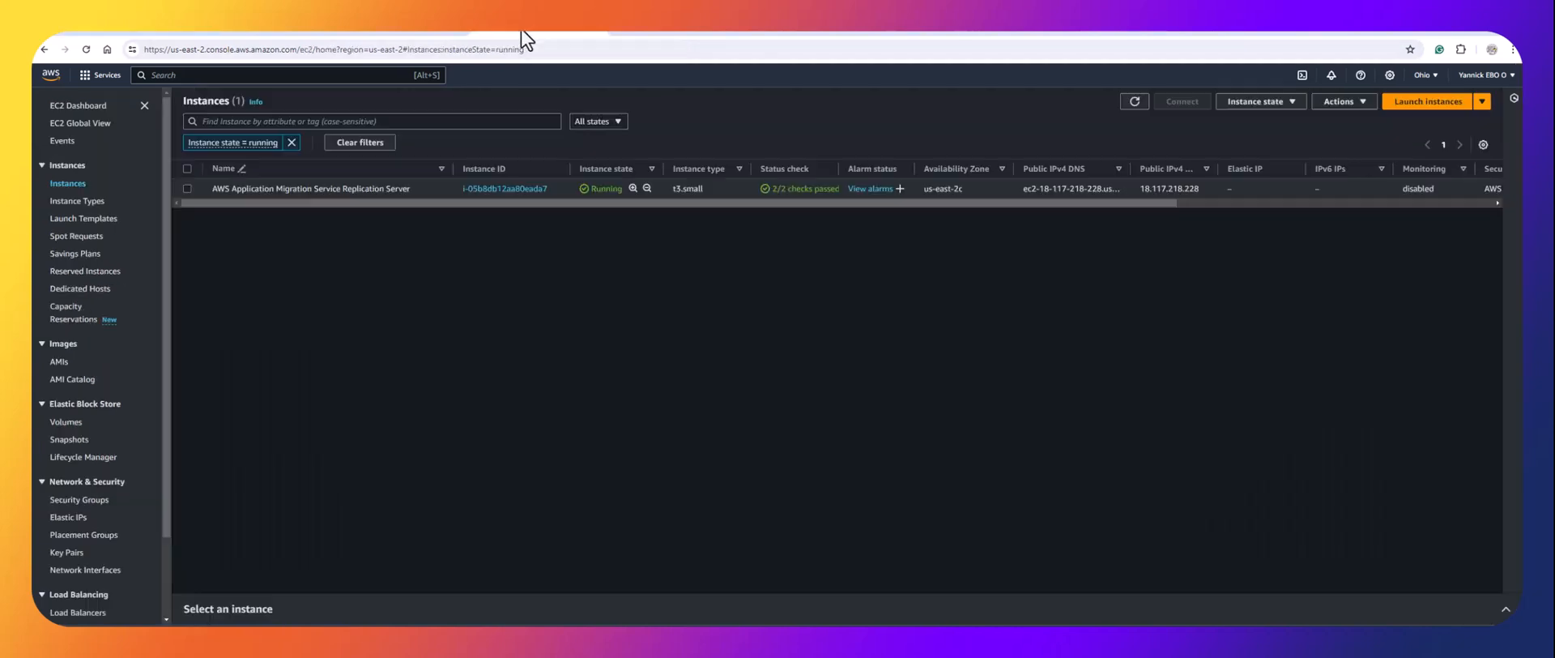
click(1134, 101)
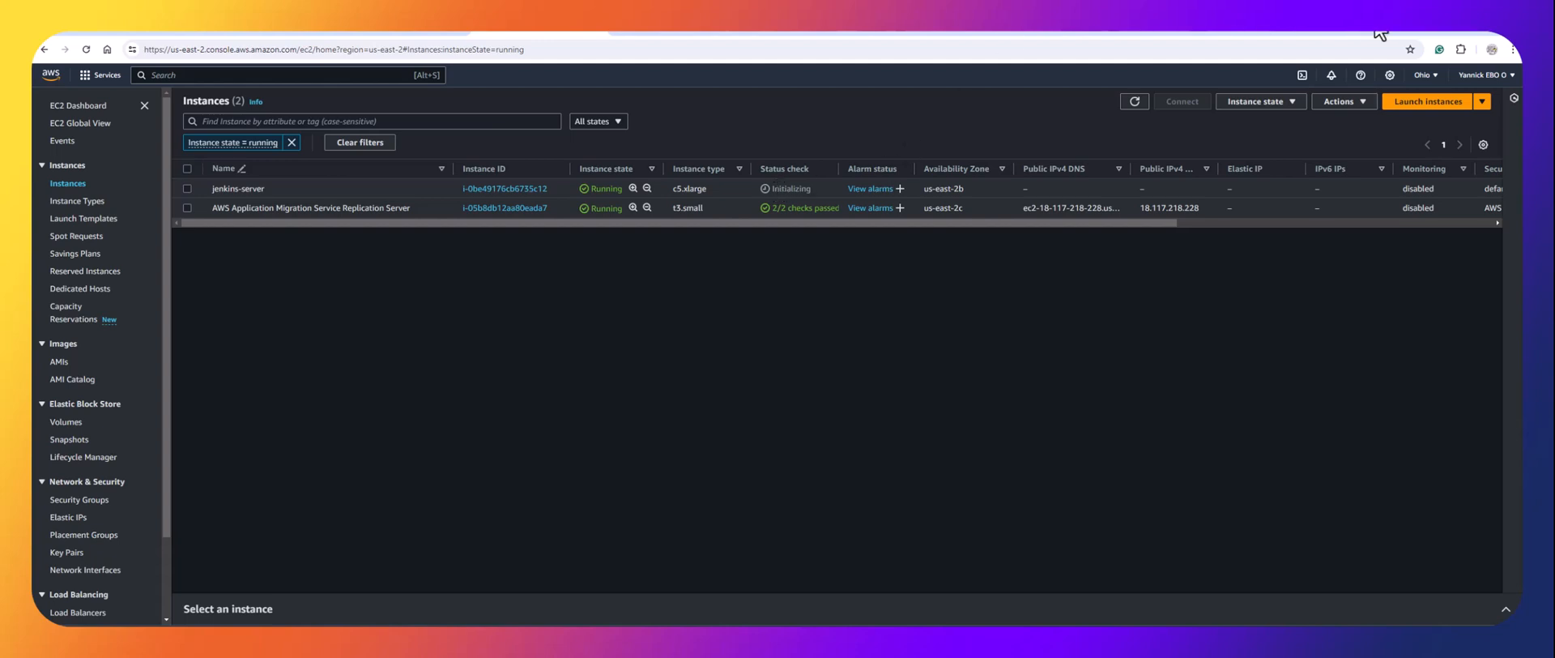
Snap the browser beside the terminal, clear the terminal output, then maximize the browser again.
mouse_move(1490, 27)
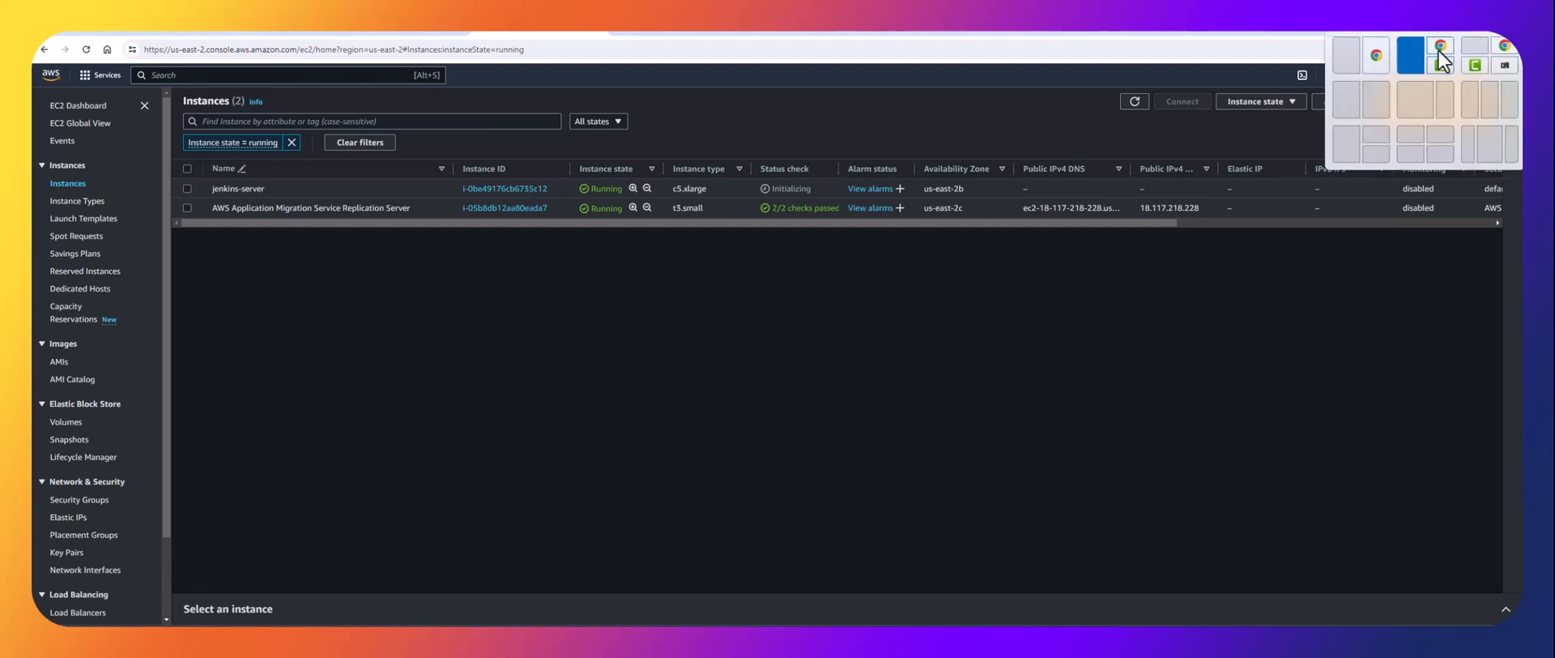
click(1349, 101)
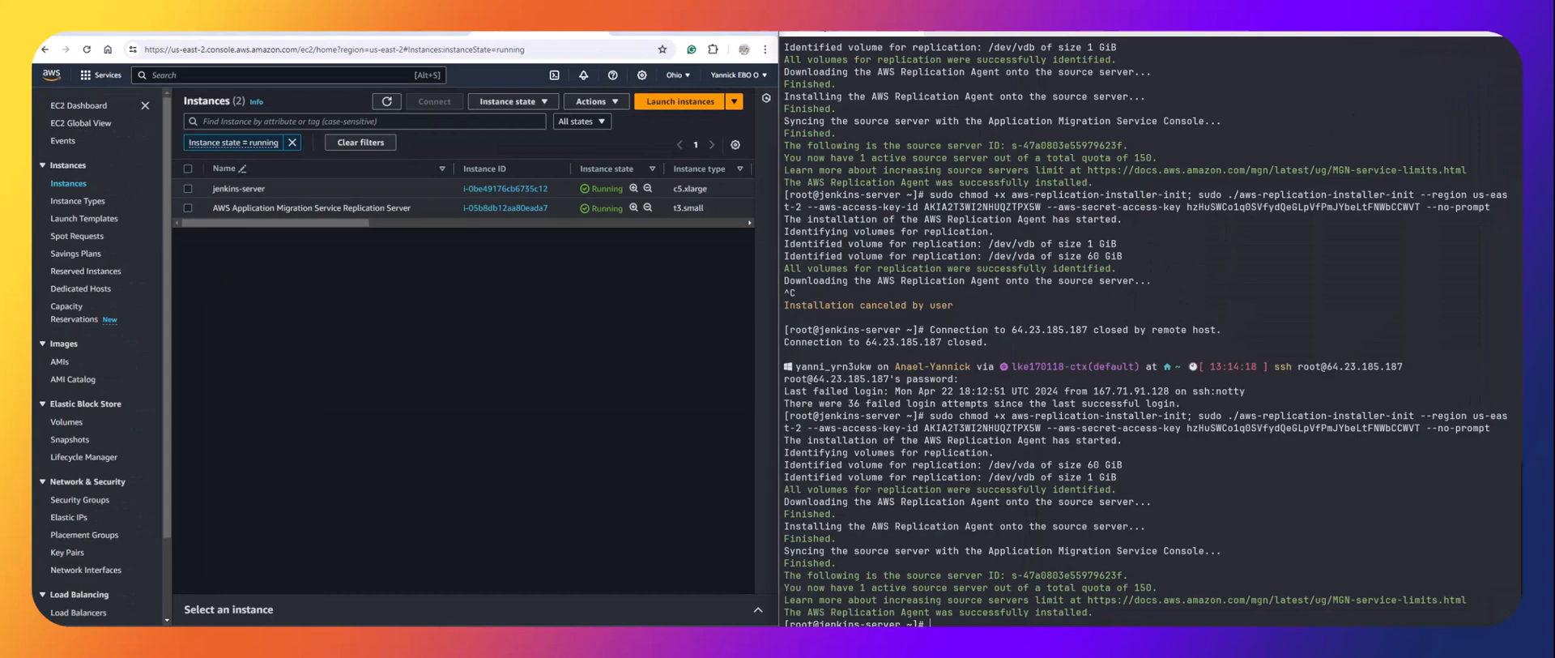
text(r)
key(Return)
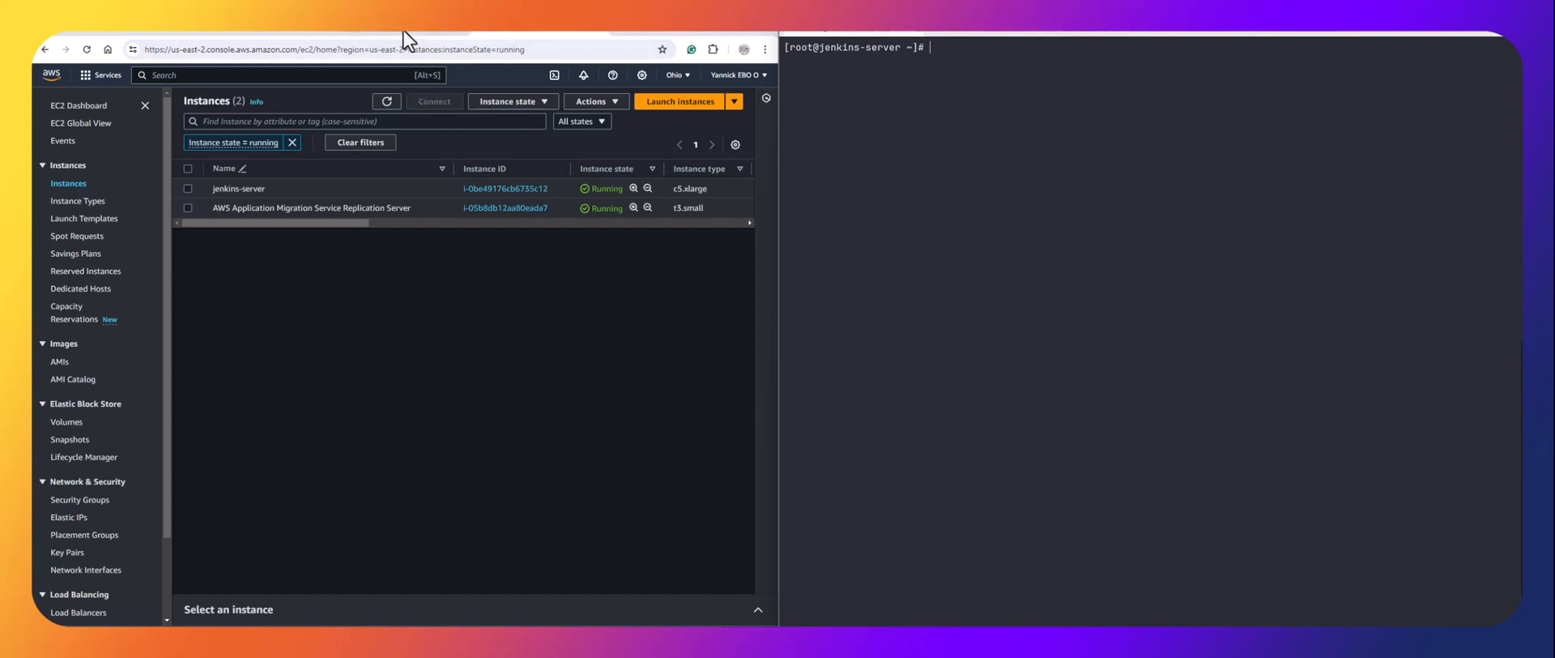
double_click(742, 30)
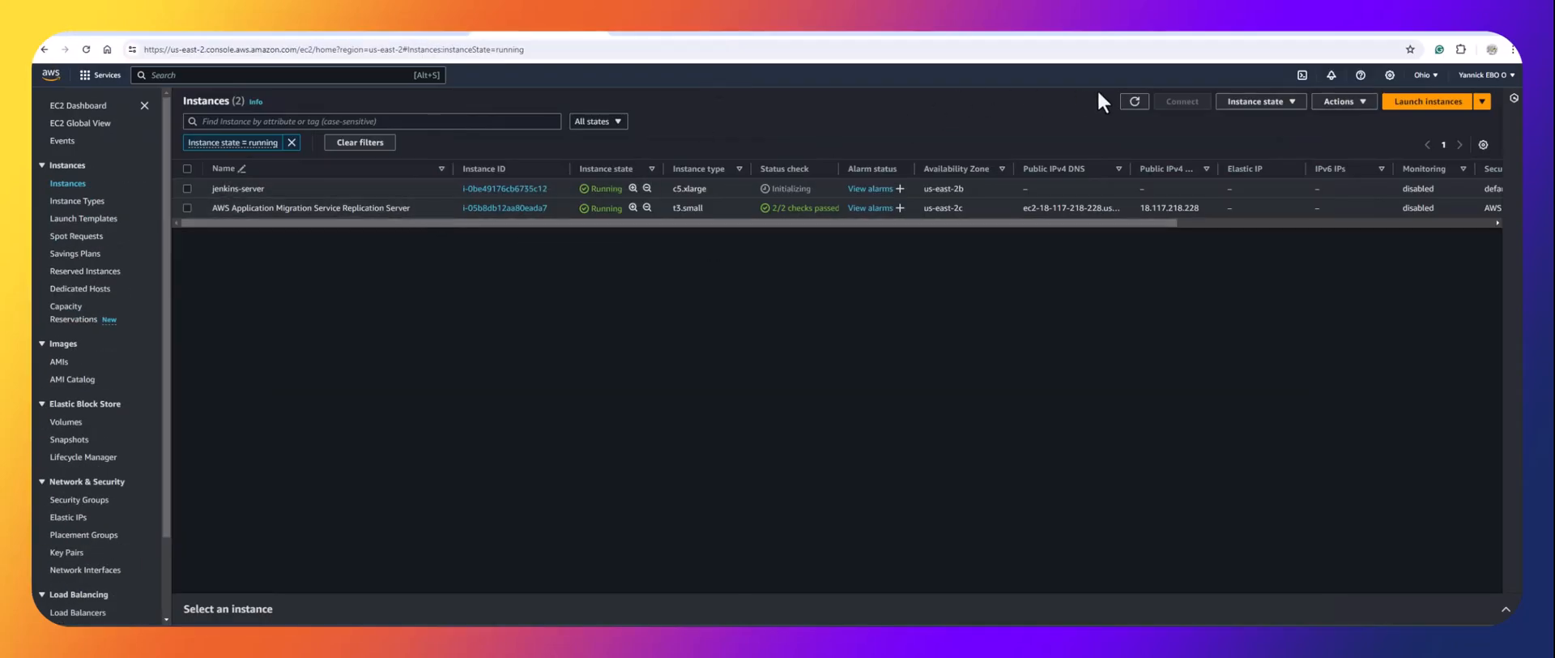
Review the jenkins-server instance summary, then view the empty Elastic IP list for US East (Ohio).
click(1143, 110)
click(503, 188)
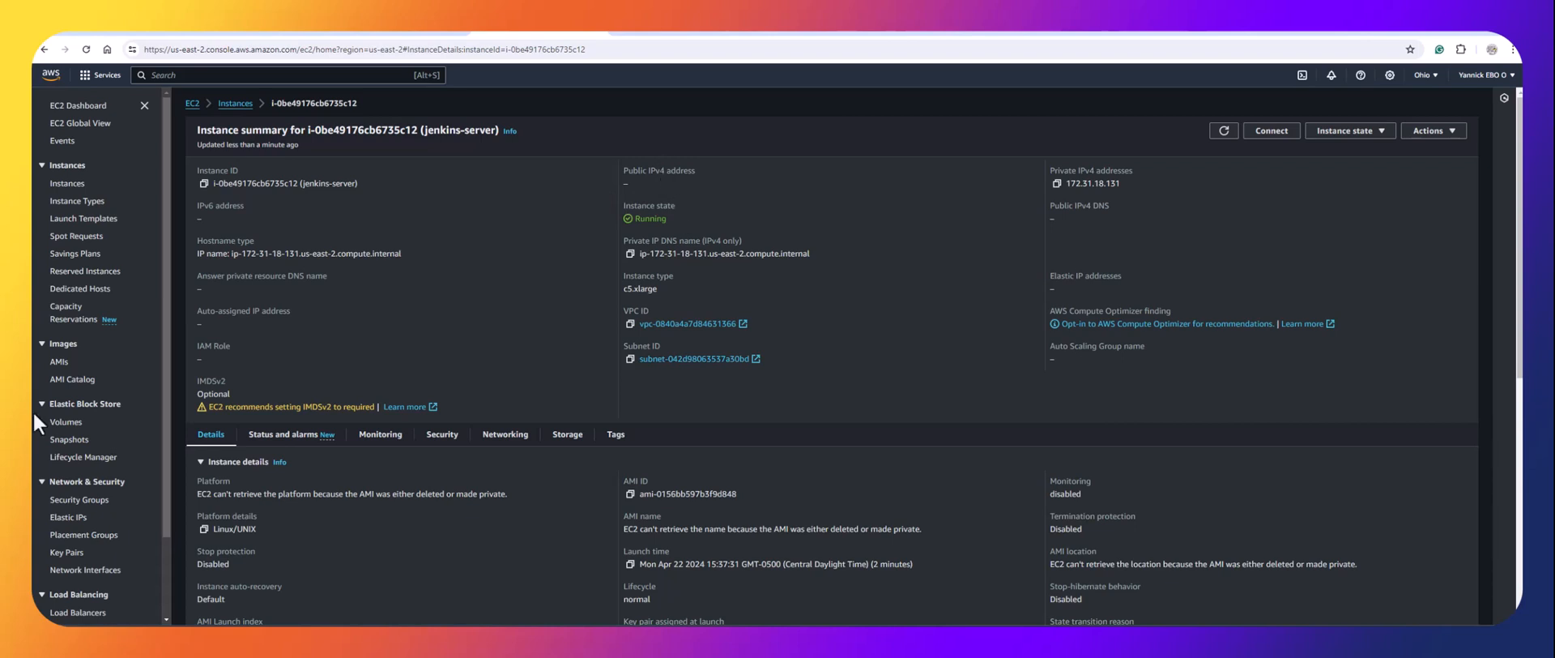
click(64, 520)
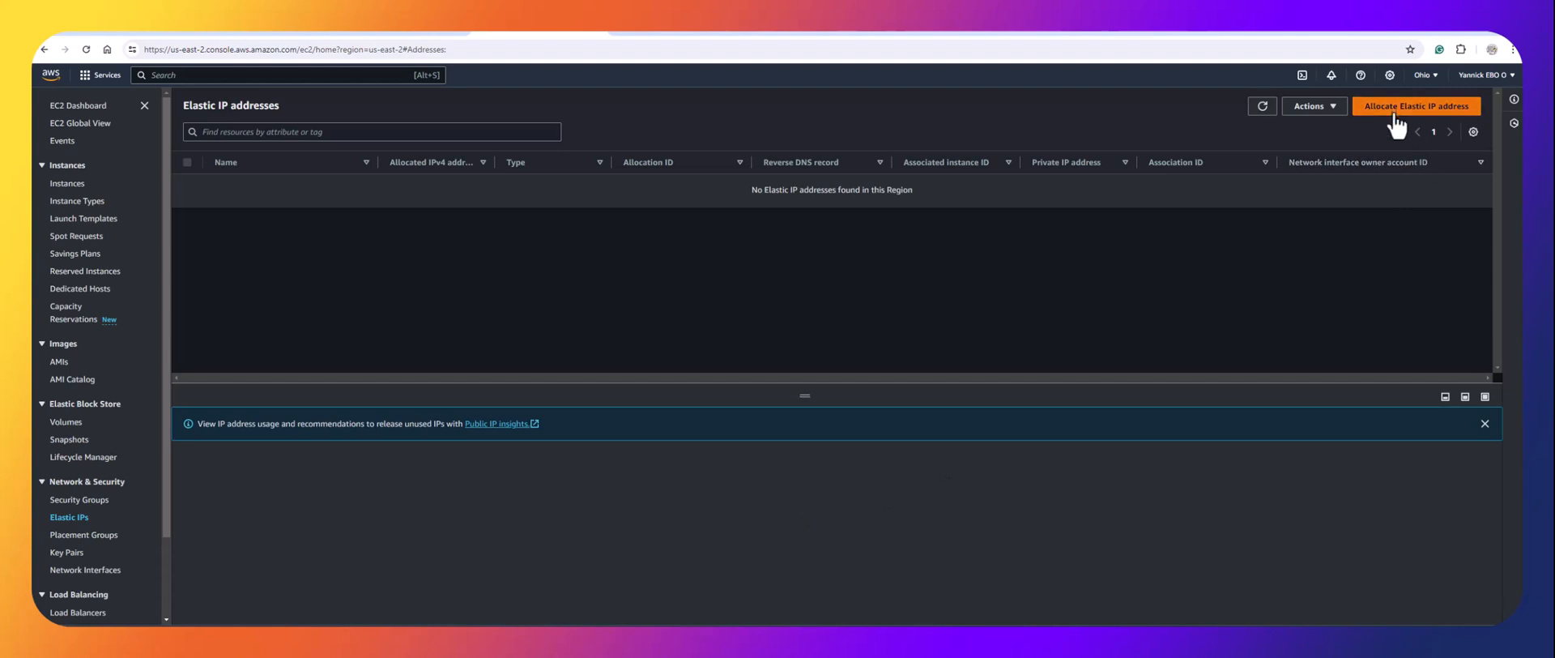
Allocate Elastic IP 18.216.222.251 from Amazon's IPv4 pool and select it for further actions.
click(1394, 114)
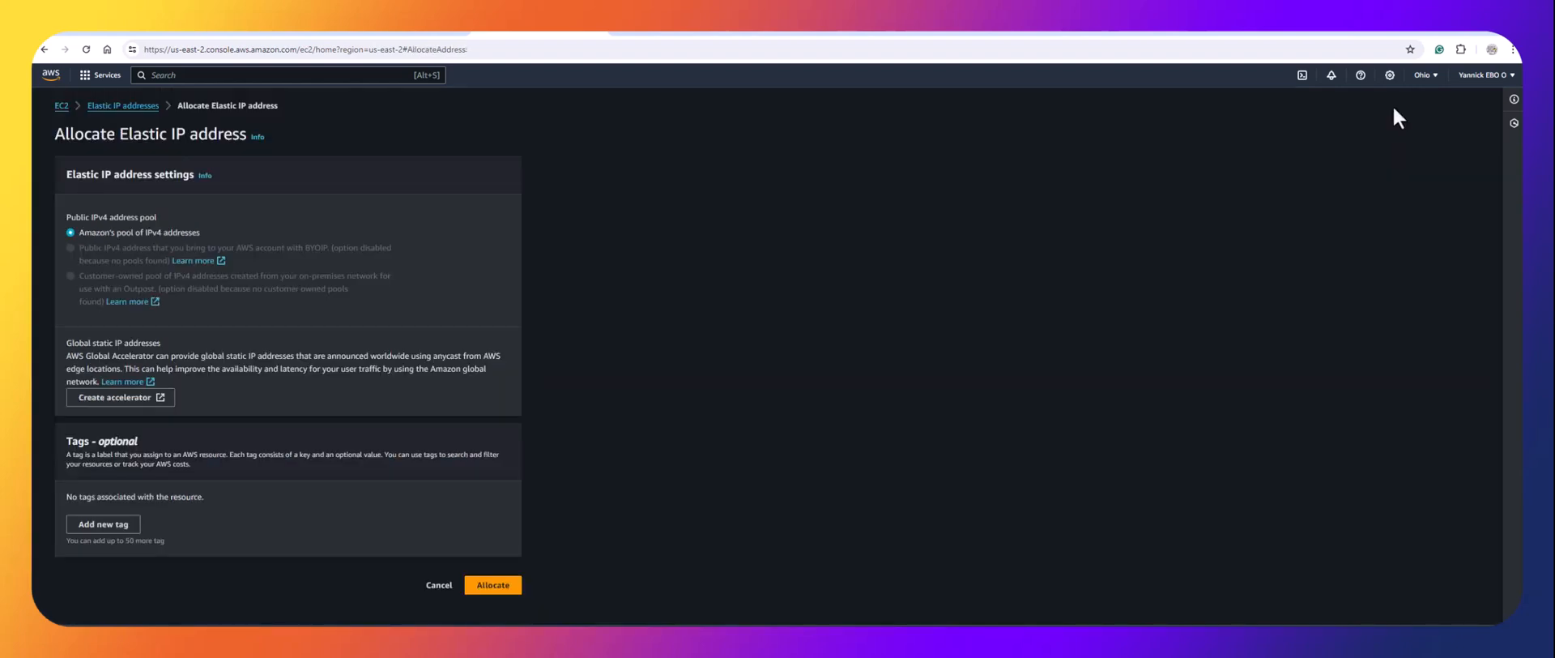
click(494, 585)
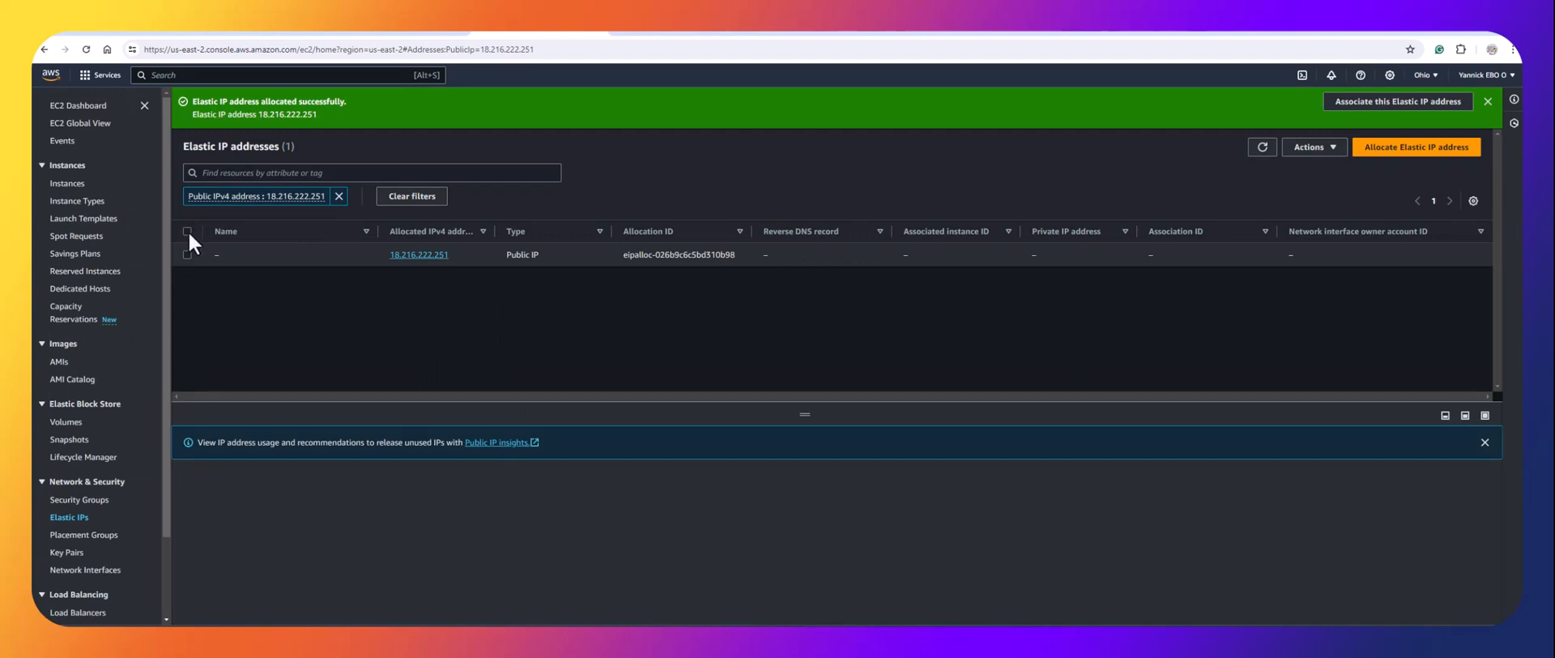
click(188, 231)
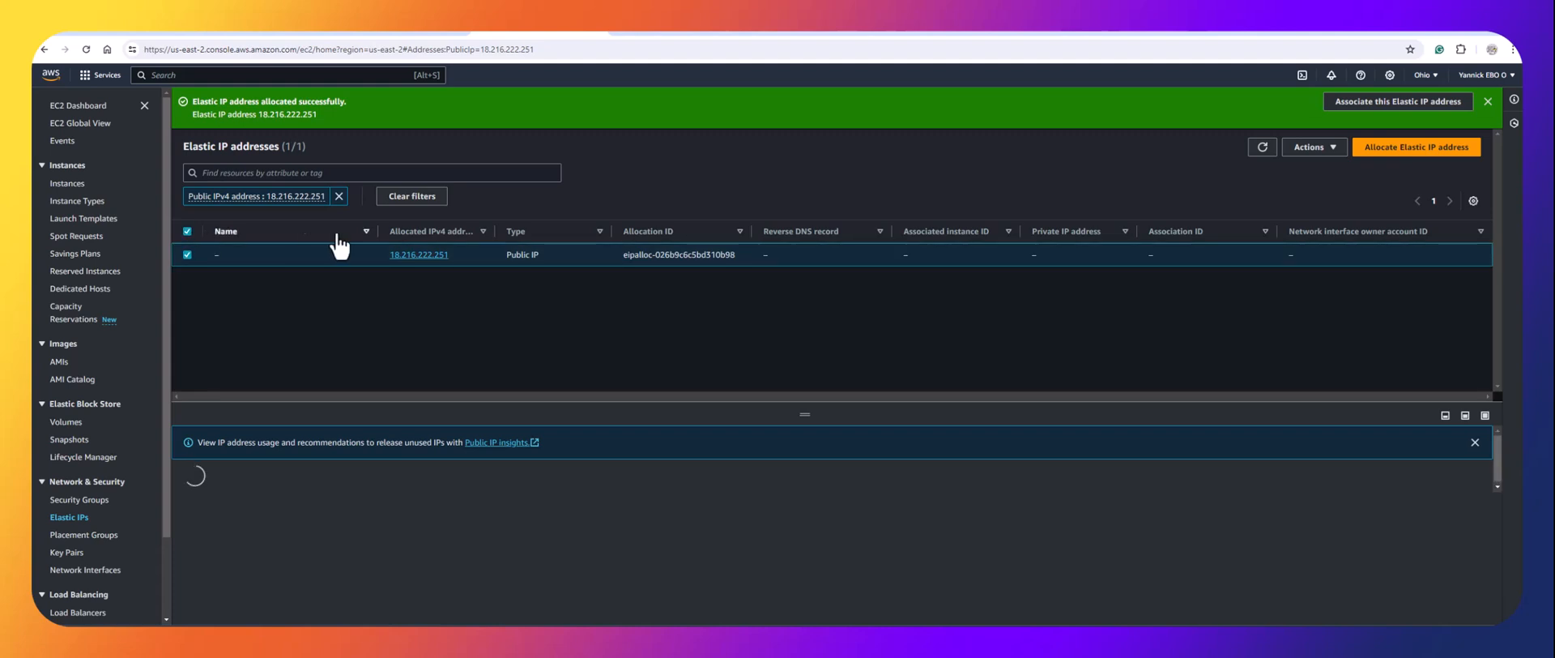
click(1312, 148)
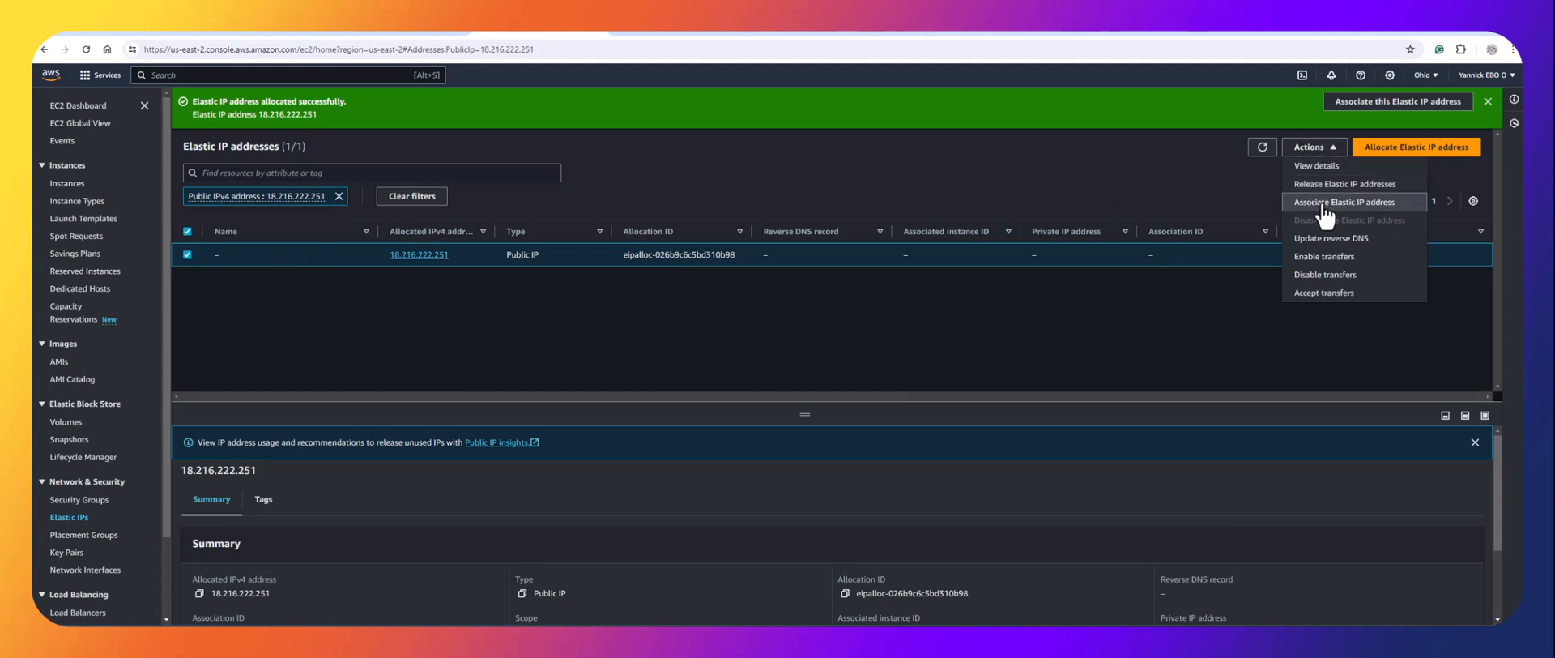
Associate Elastic IP 18.216.222.251 with the jenkins-server instance i-0be49176cb6735c12.
click(1322, 202)
click(187, 403)
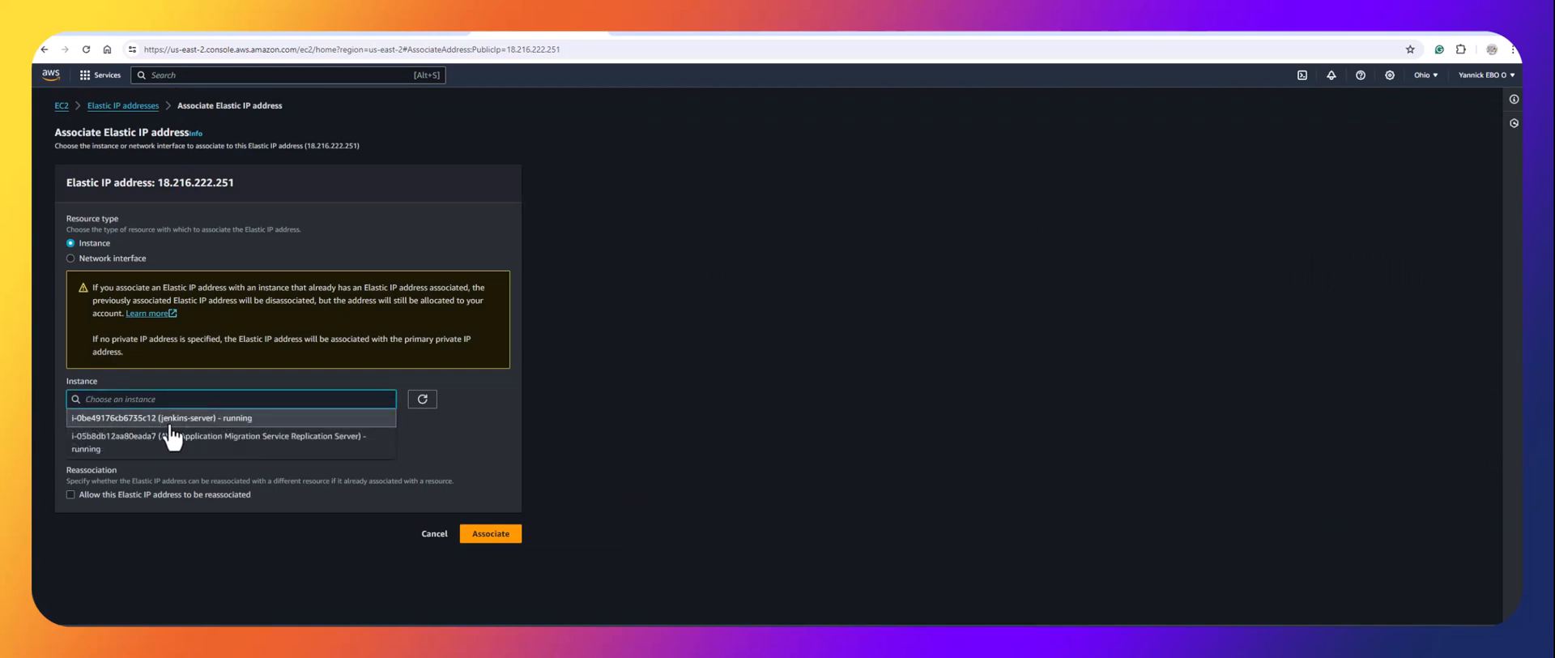
click(163, 423)
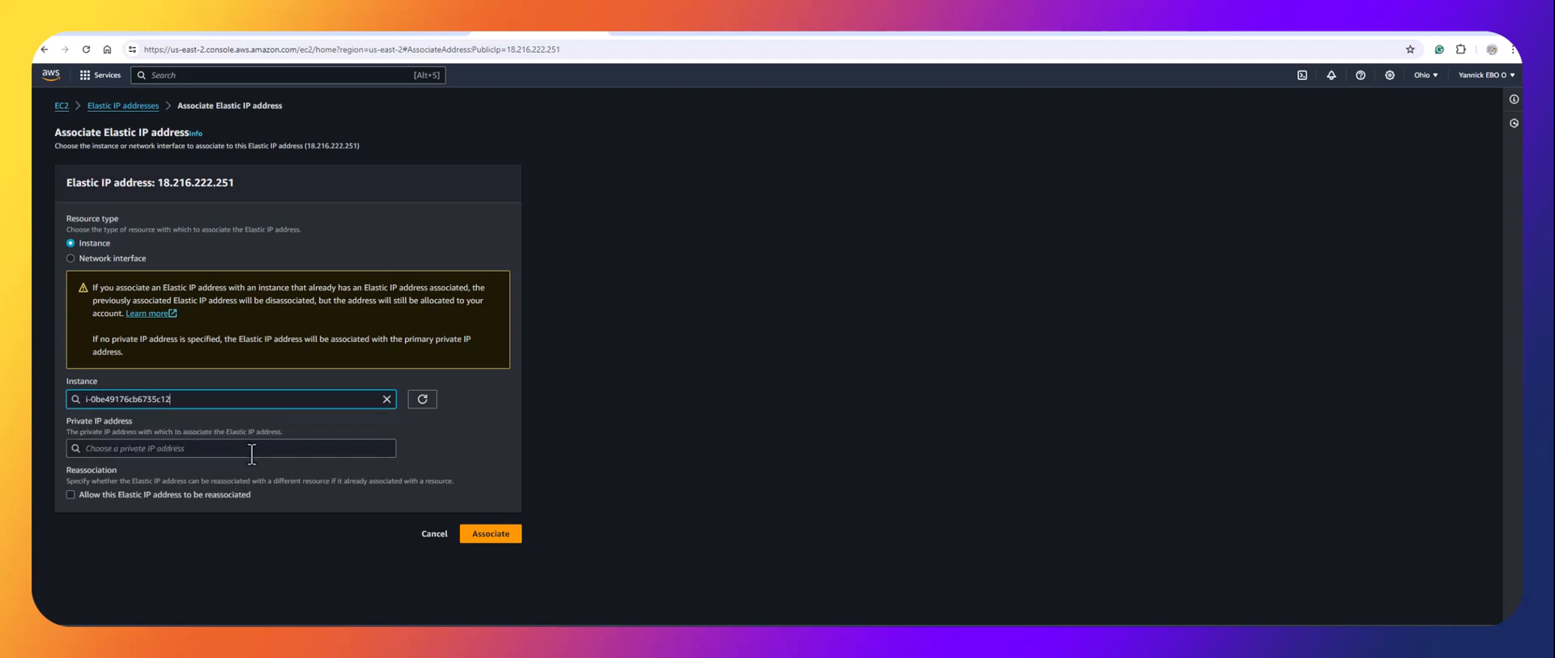
click(491, 537)
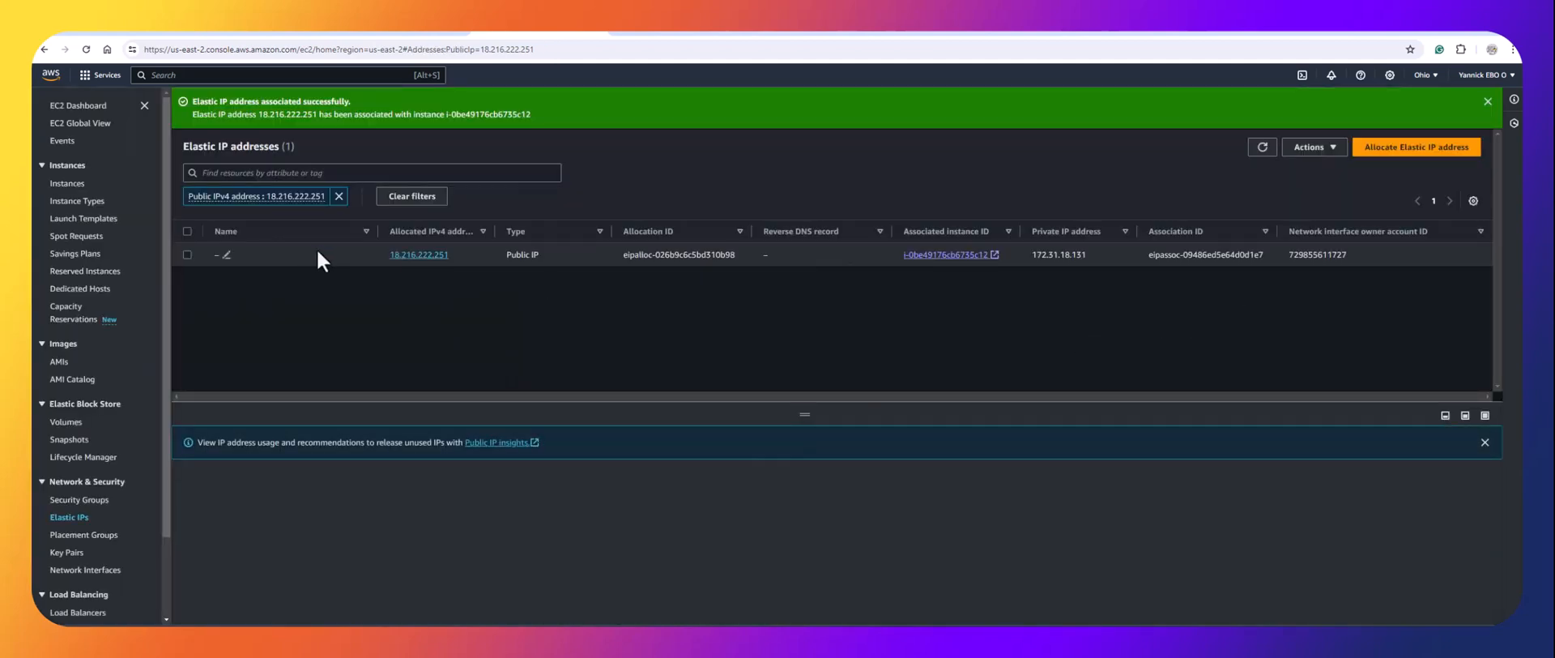
Copy jenkins-server's public IPv4 and load Jenkins at 18.216.222.251:8080 in a new tab.
click(72, 185)
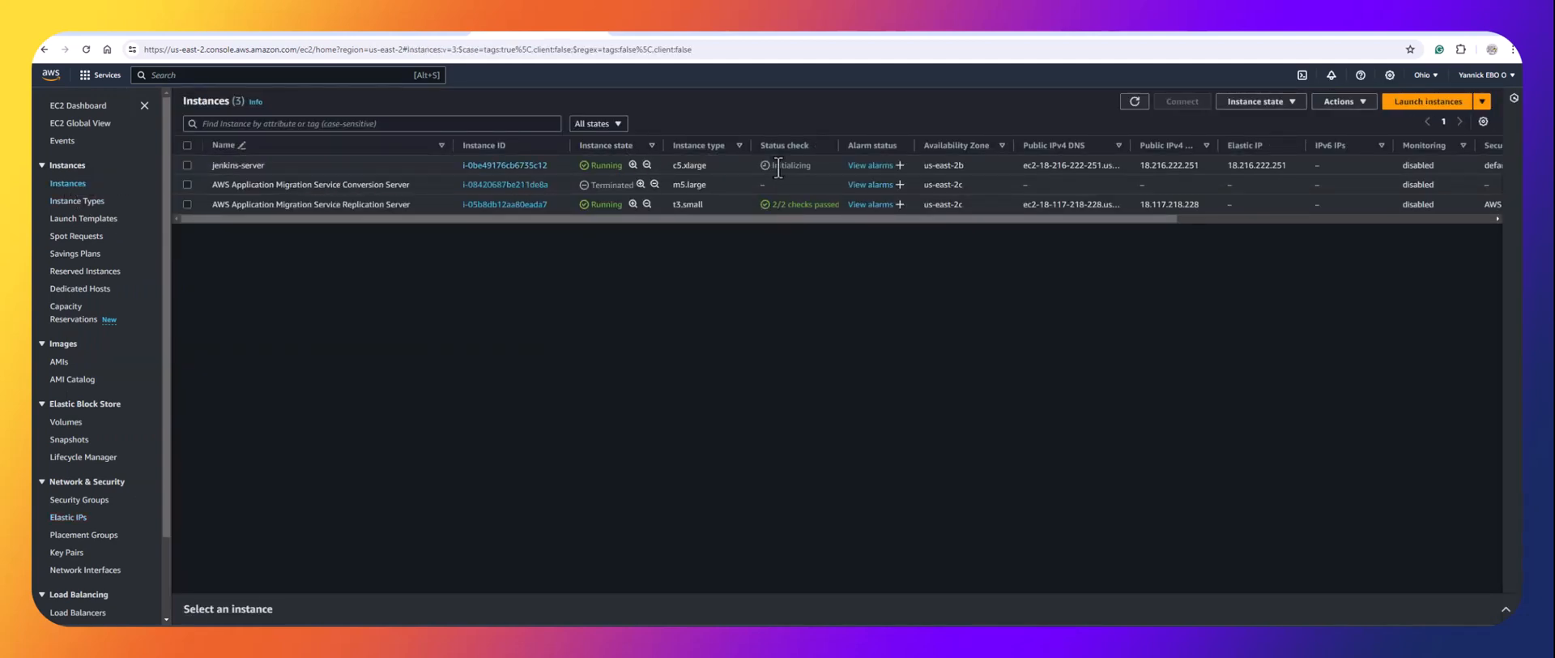
click(522, 166)
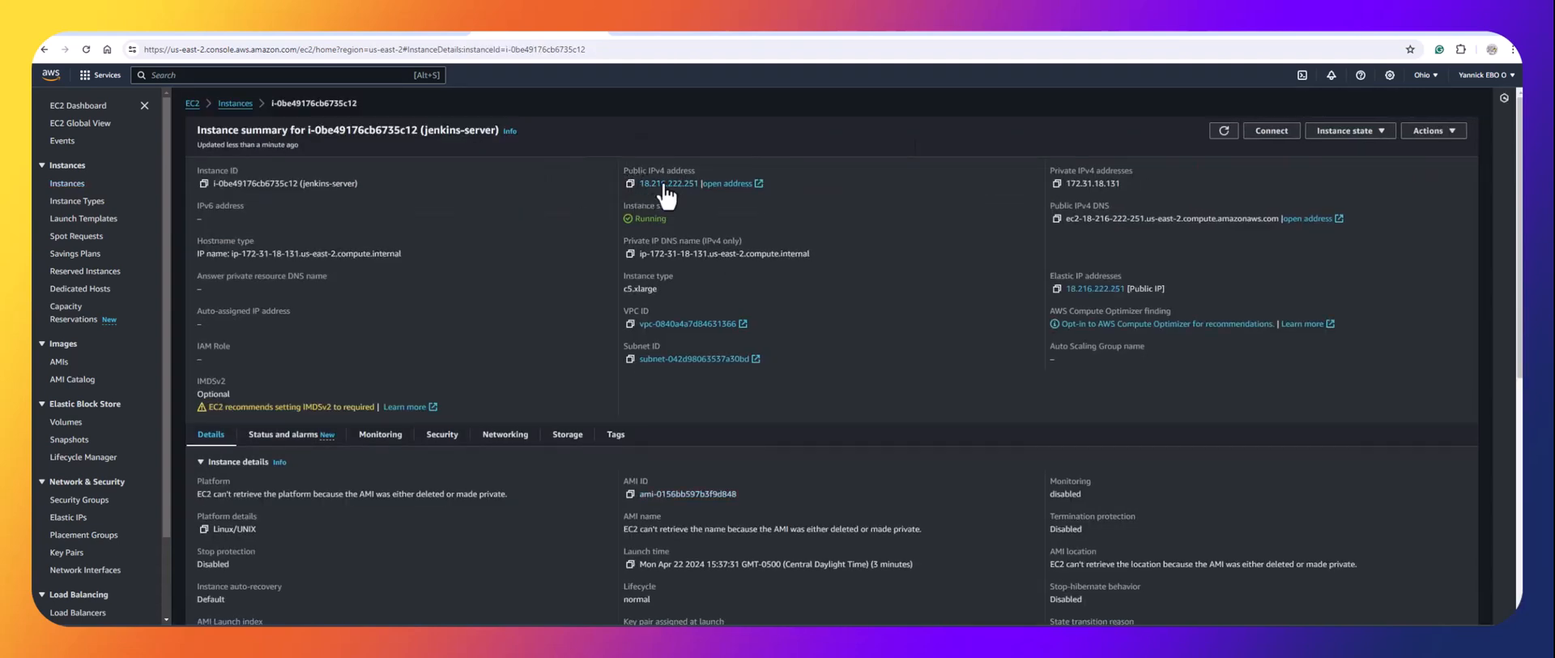
click(630, 183)
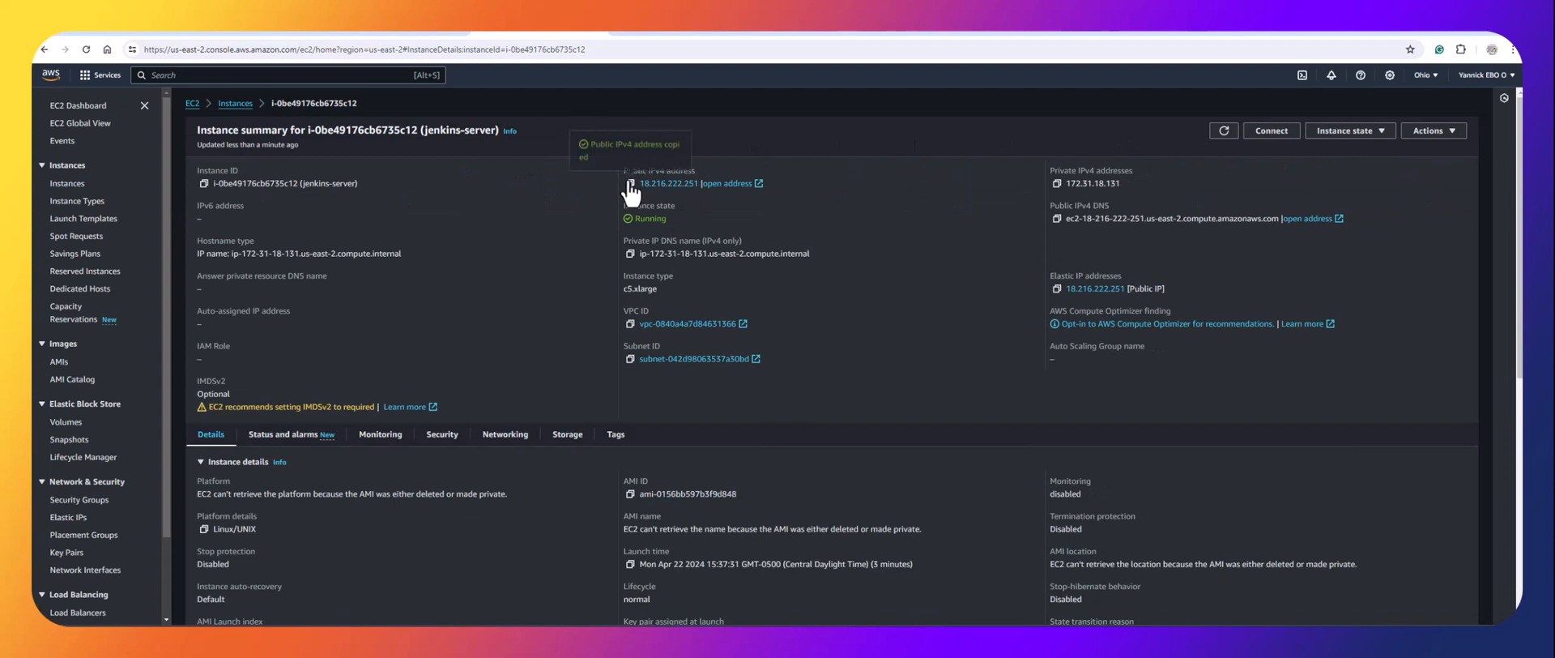
click(622, 31)
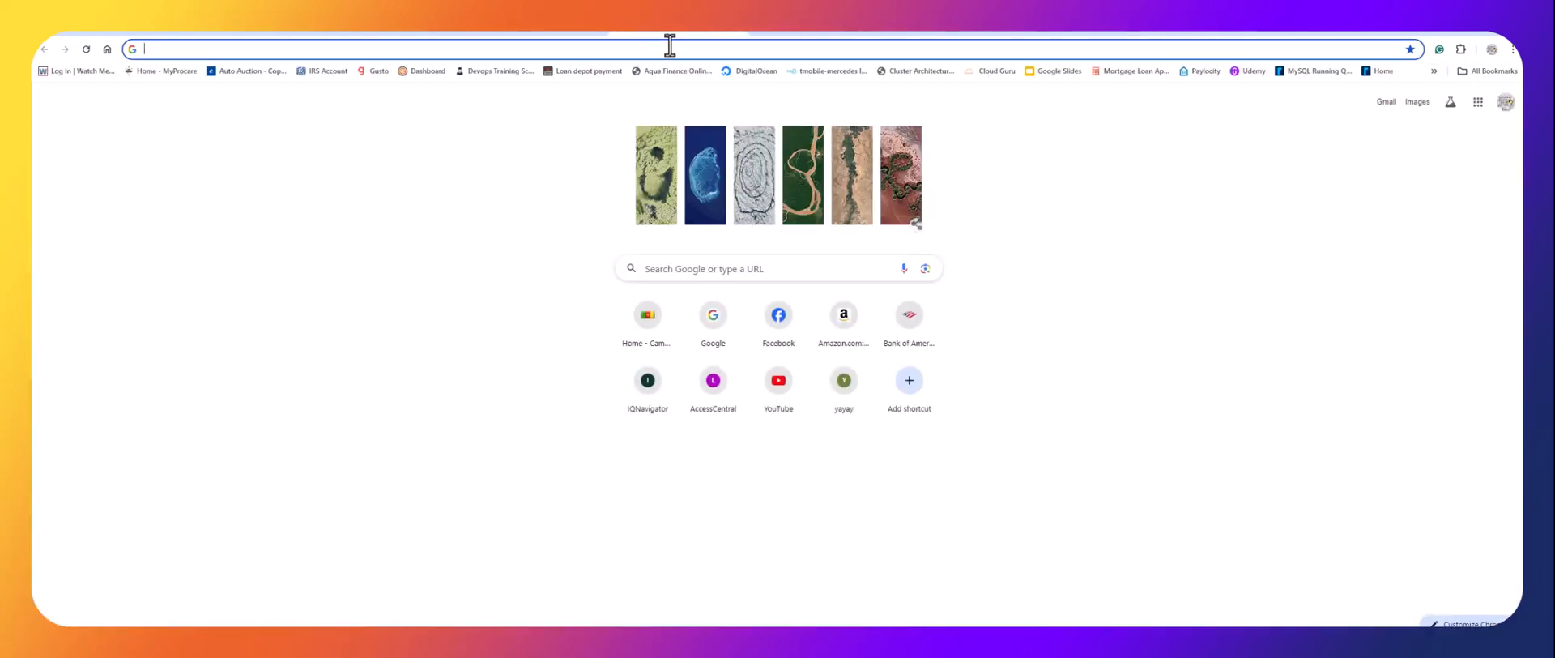
key(ctrl+v)
text(:)
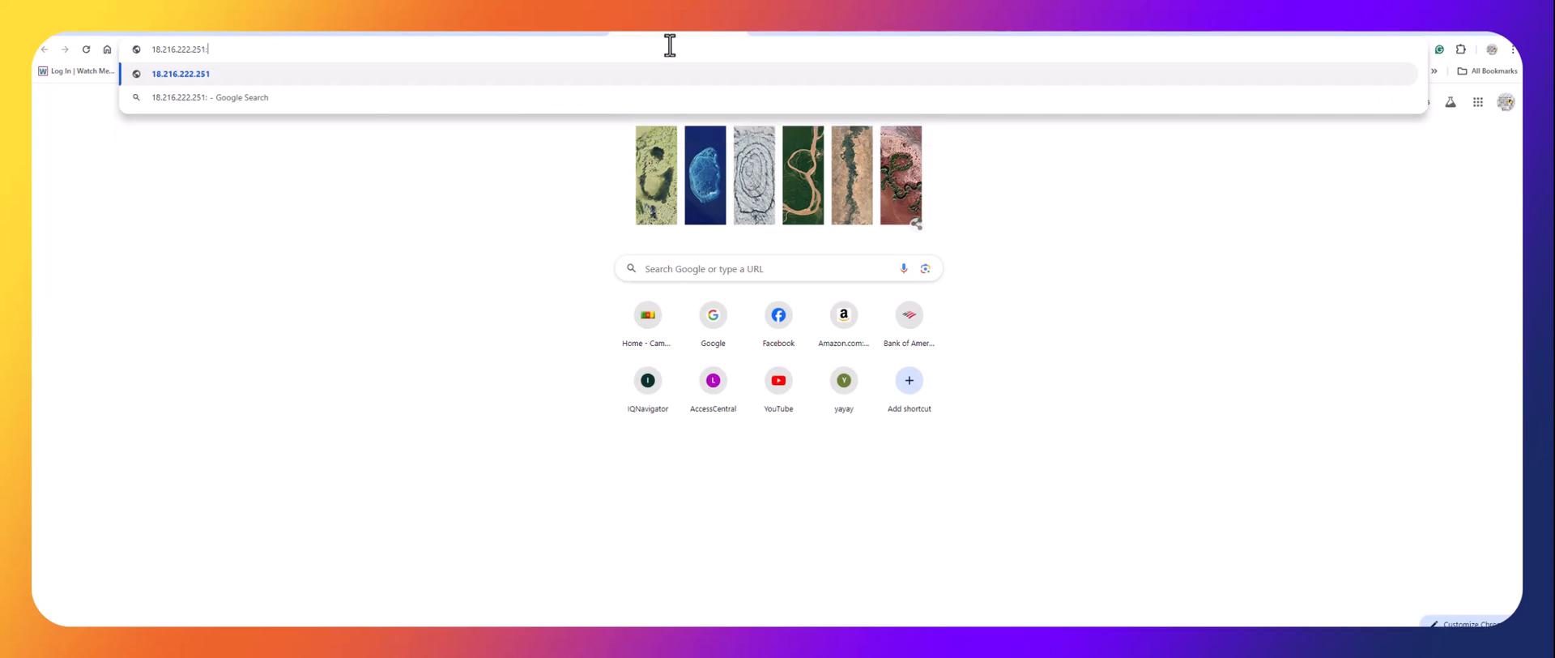
text(8080)
key(Return)
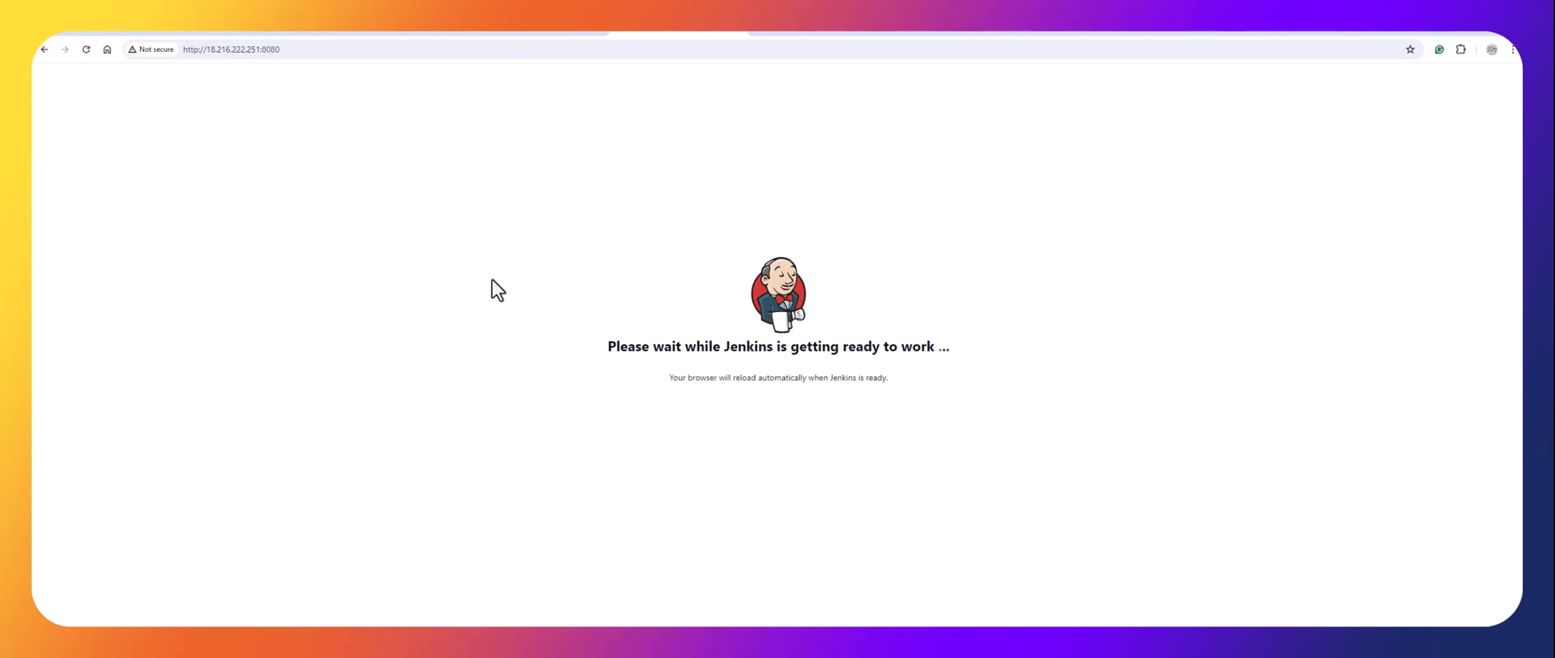
Refresh the EC2 instances list to confirm jenkins-server passes 2/2 status checks, then return to Jenkins.
click(531, 32)
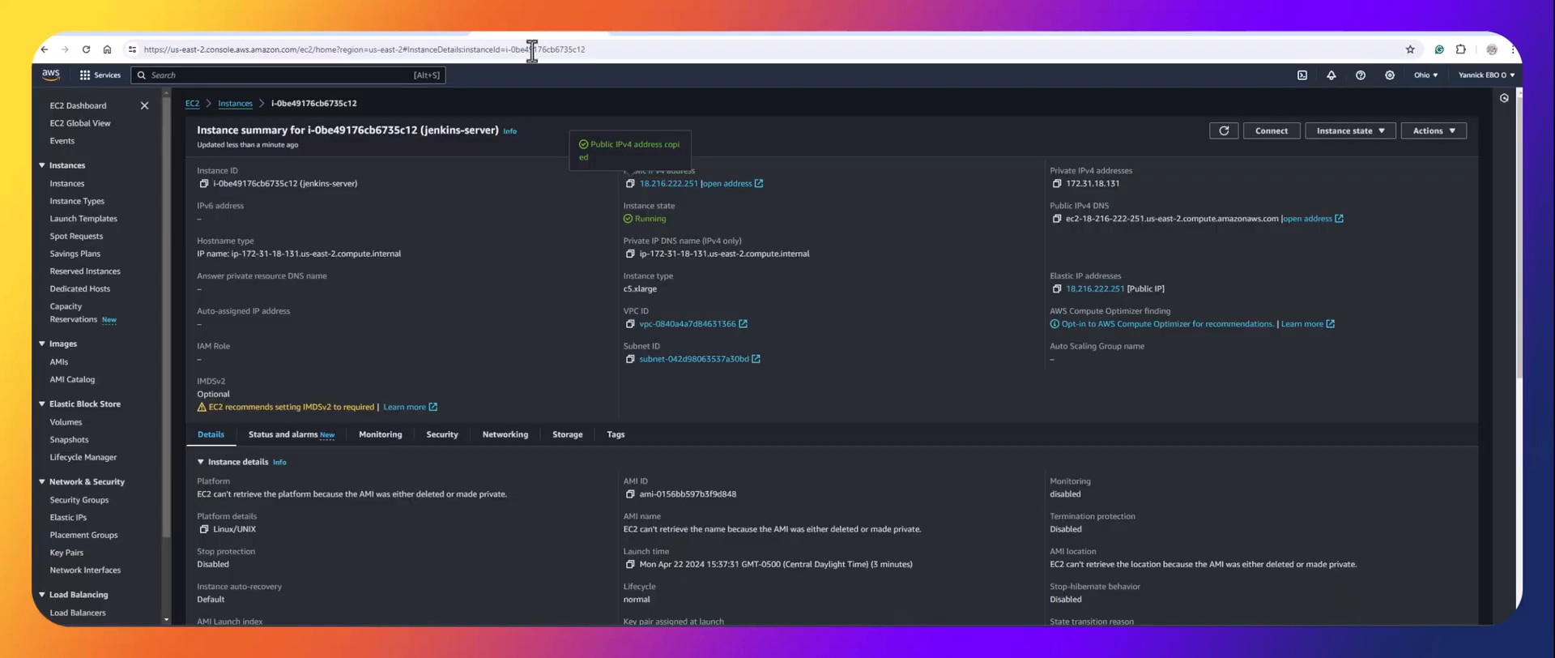
click(234, 103)
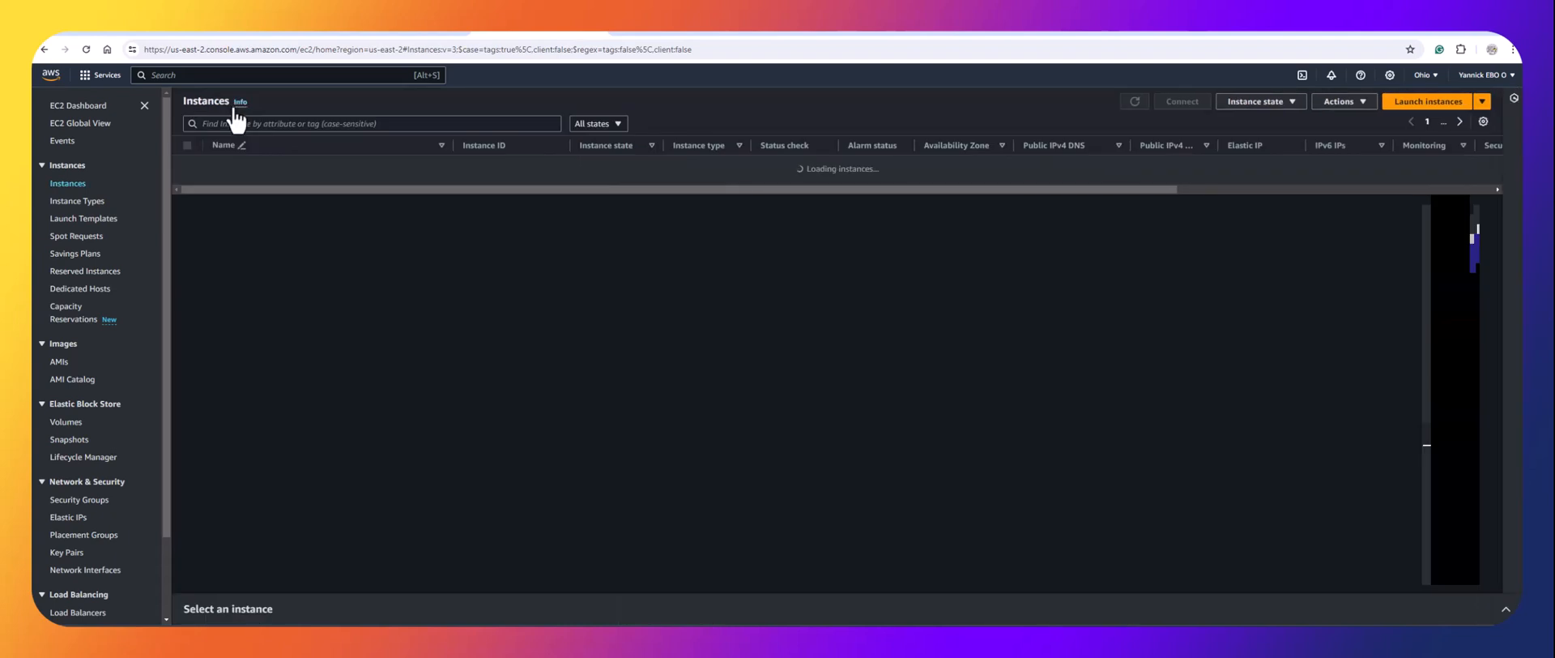
click(1135, 103)
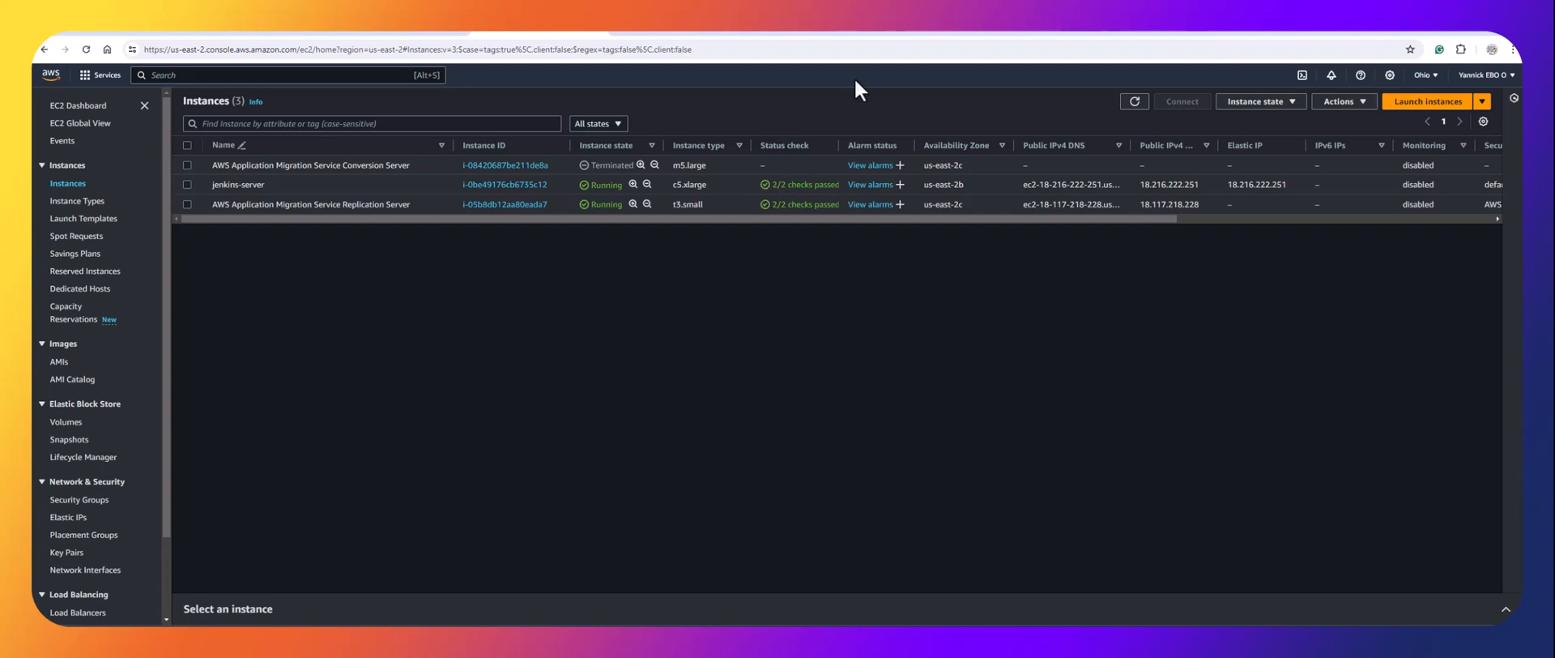
click(672, 34)
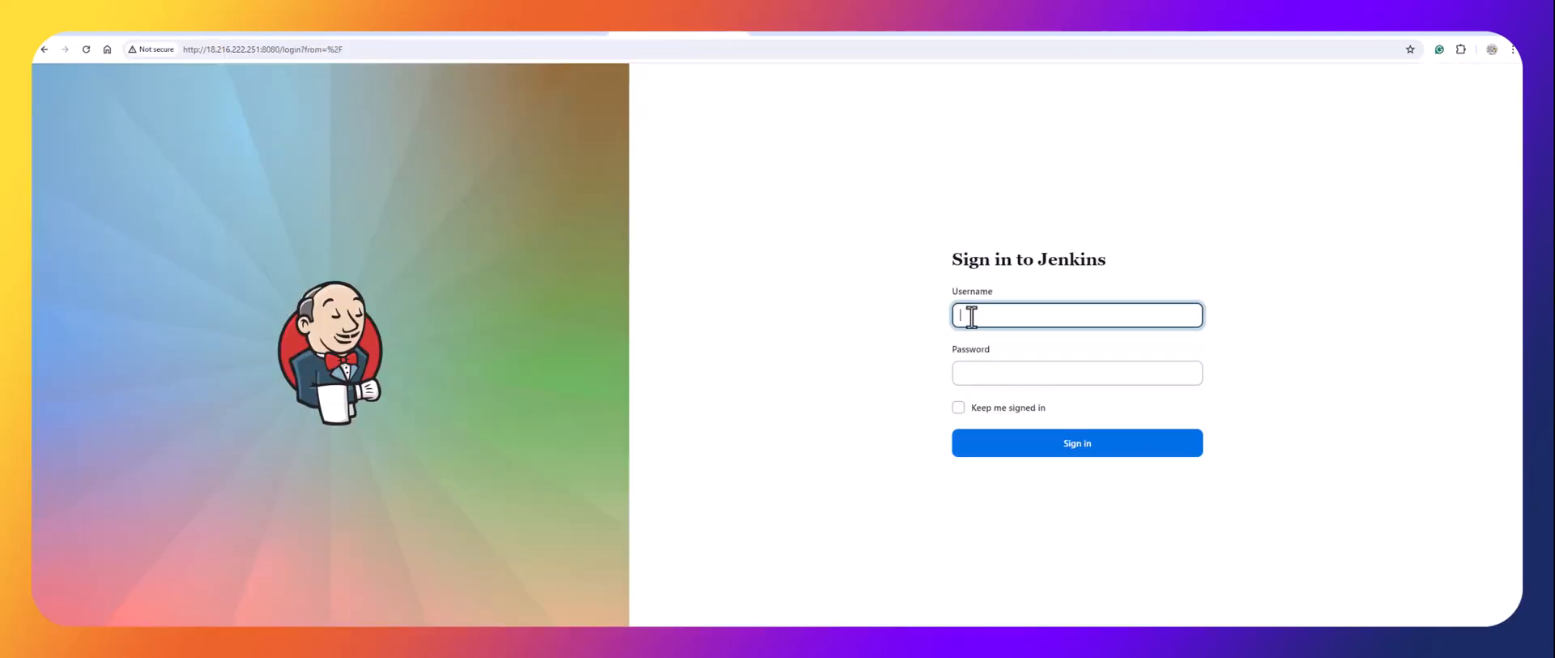
Sign in to the migrated Jenkins with the admin username and password, dismissing Chrome's password popups.
text(admin)
key(Tab)
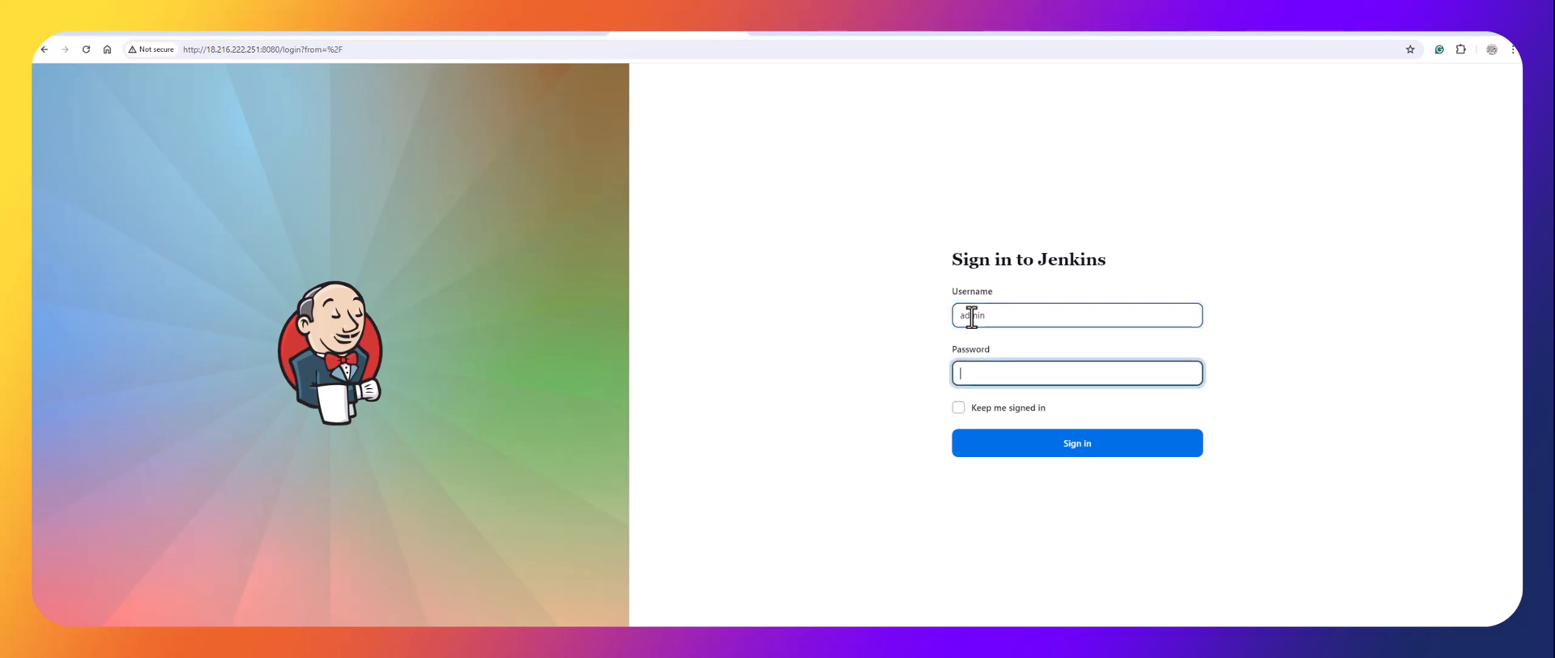
text(admin)
click(1062, 442)
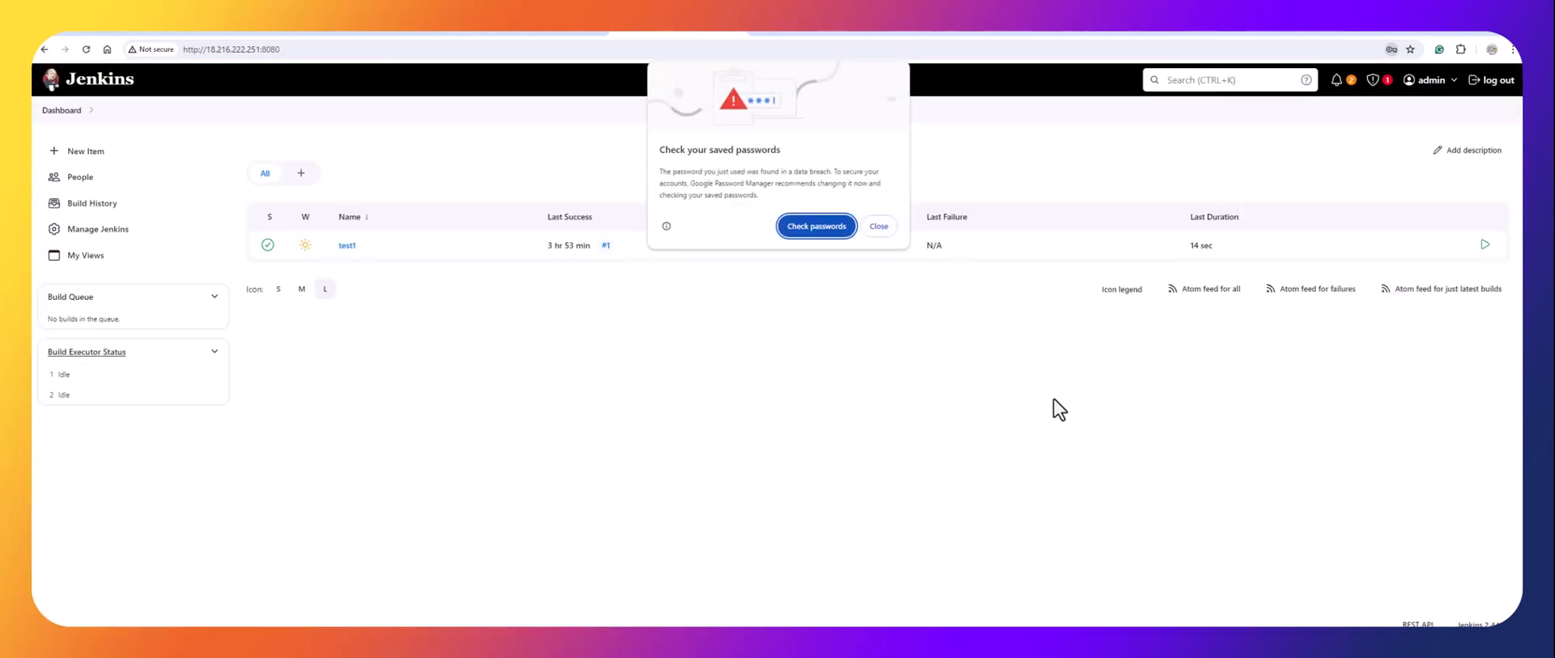
click(883, 229)
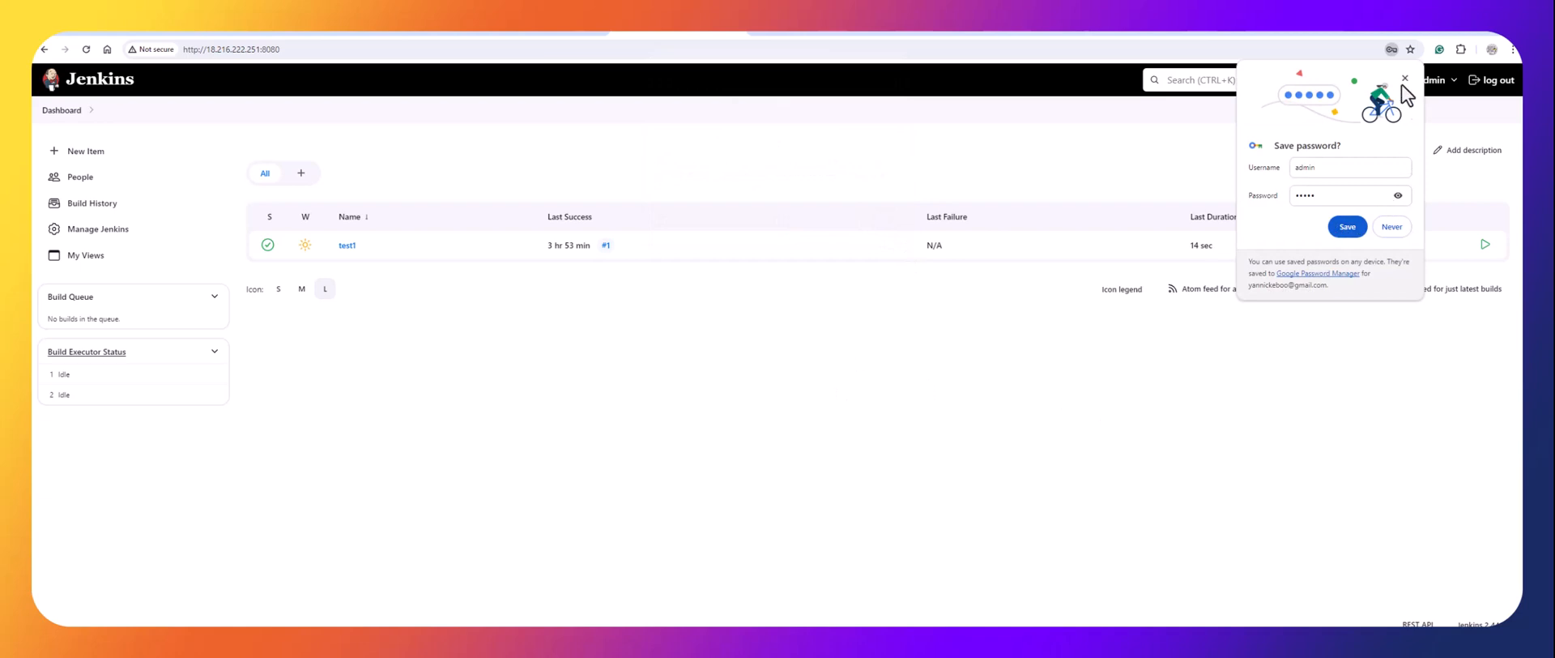
click(1406, 78)
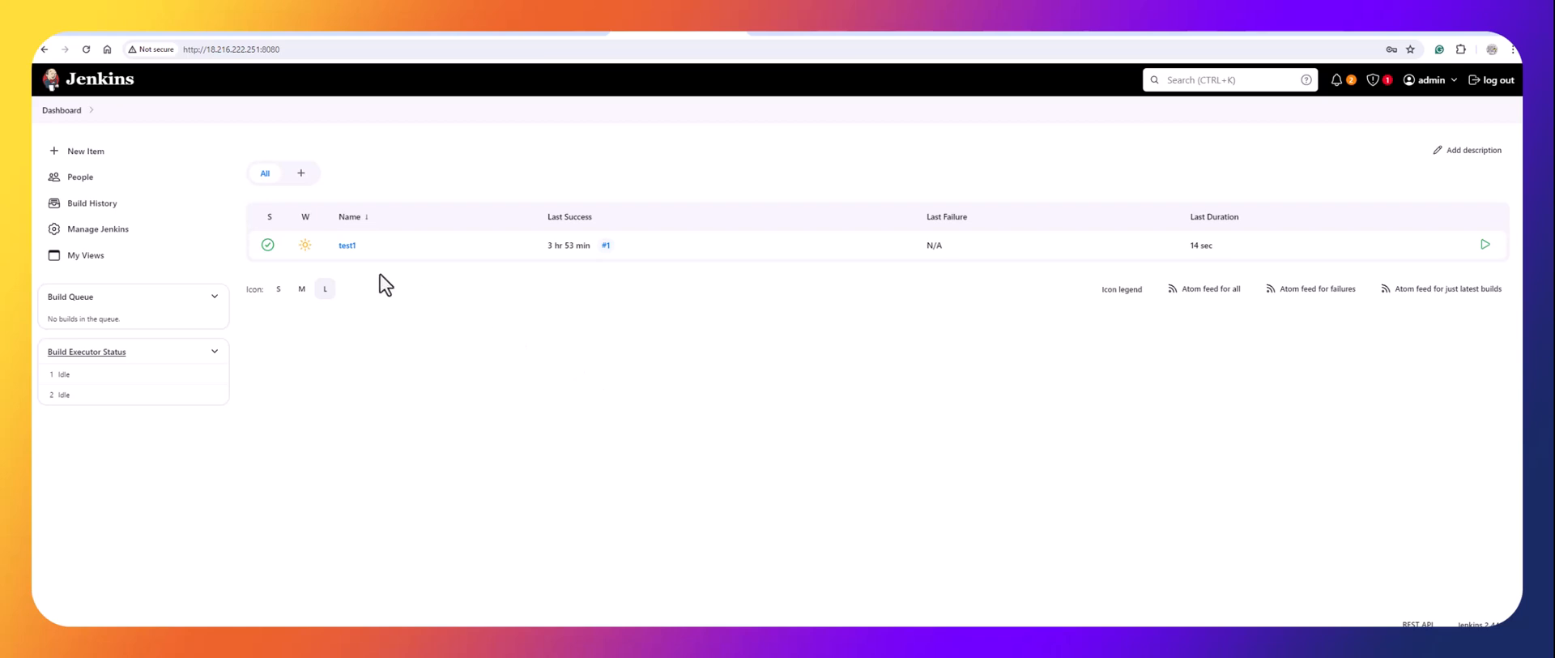
Compare the migrated test1 job with the old server's test1 job, then return to the EC2 instances list.
click(346, 245)
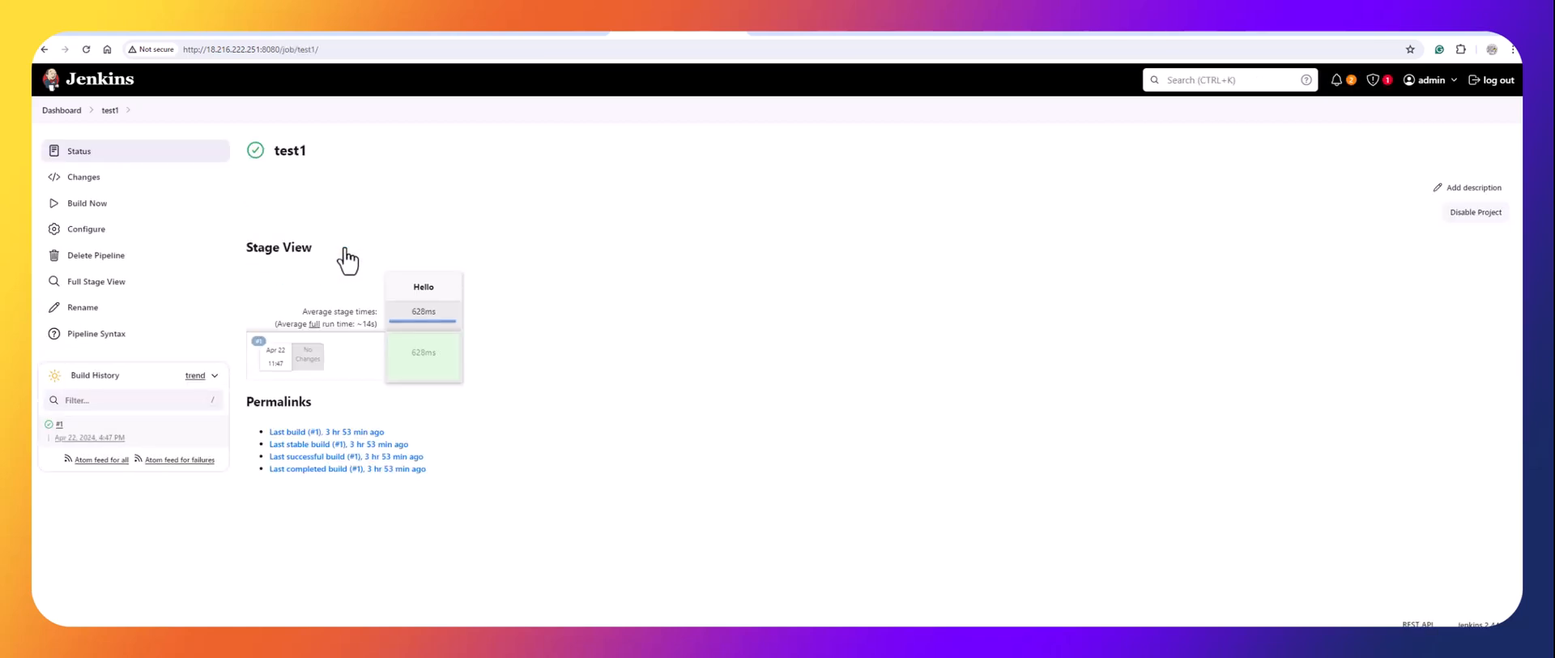
mouse_move(421, 356)
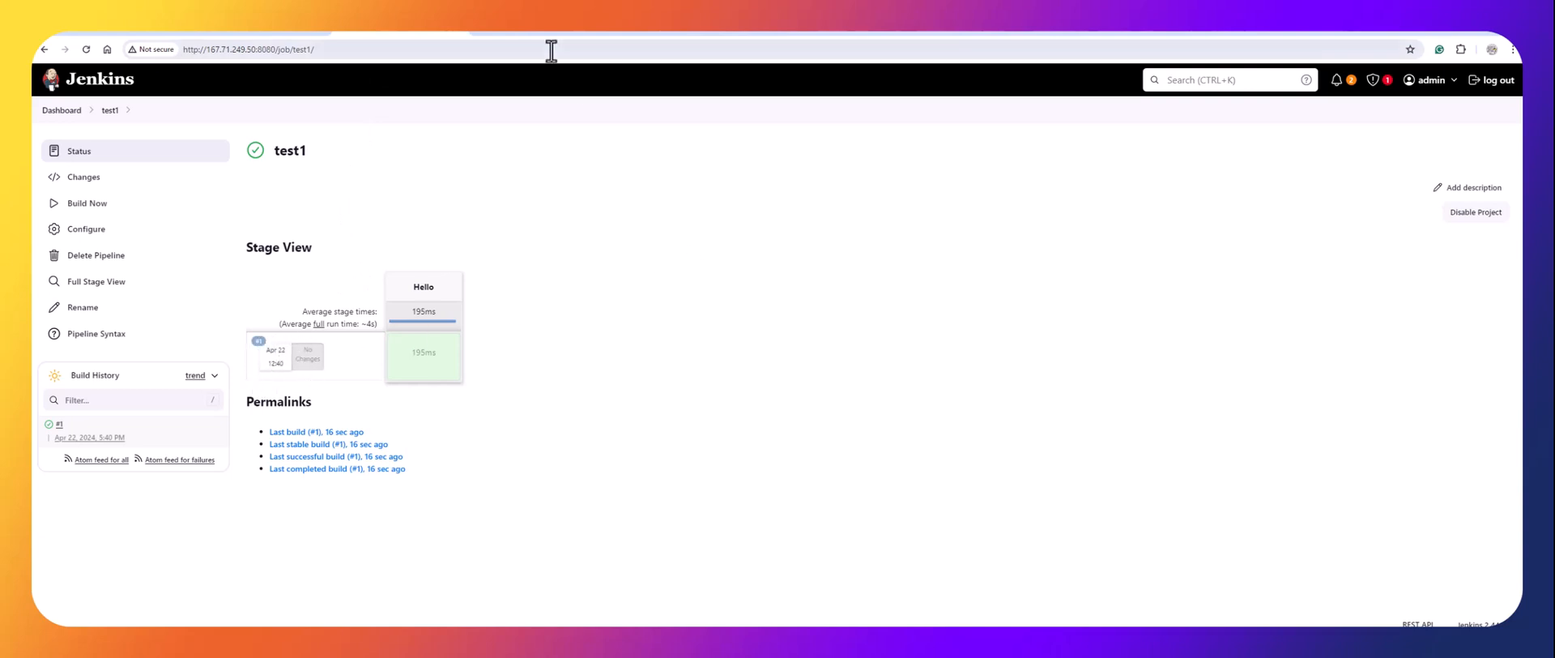
click(661, 34)
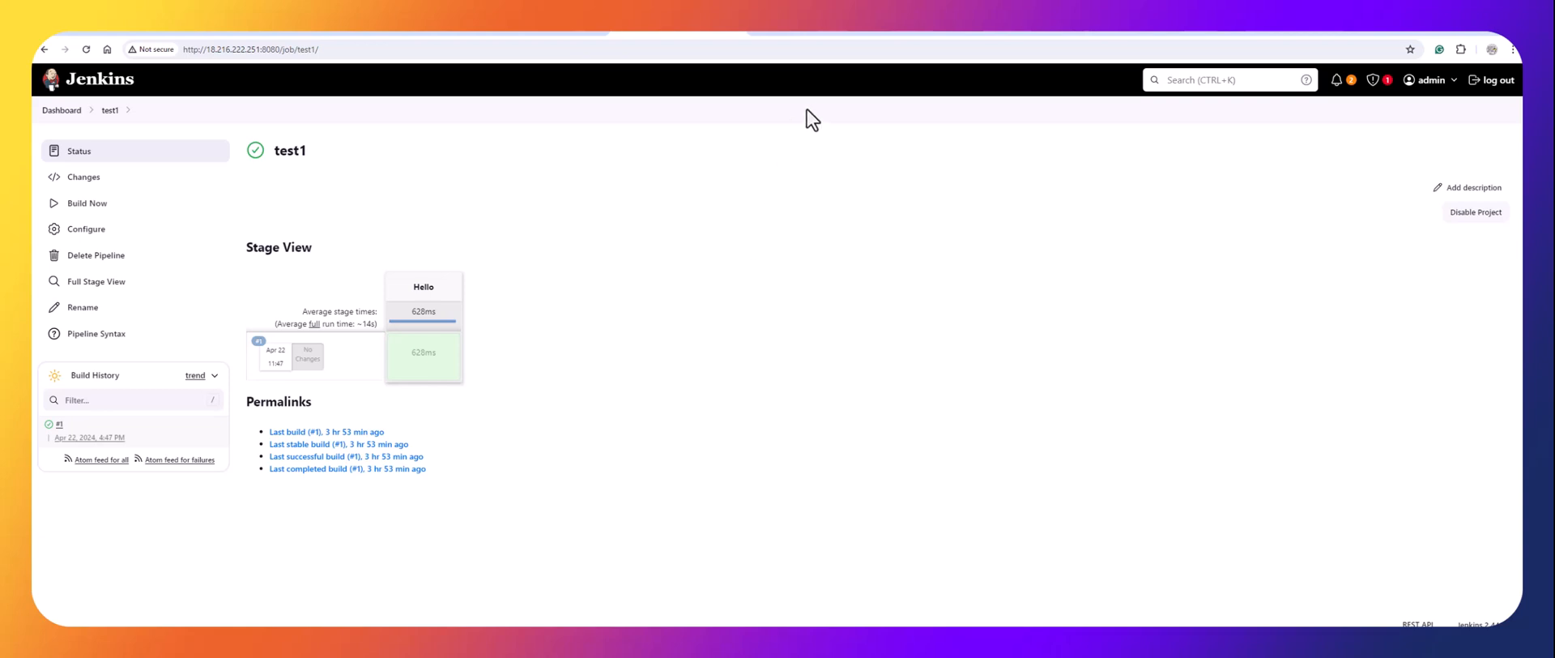
click(538, 31)
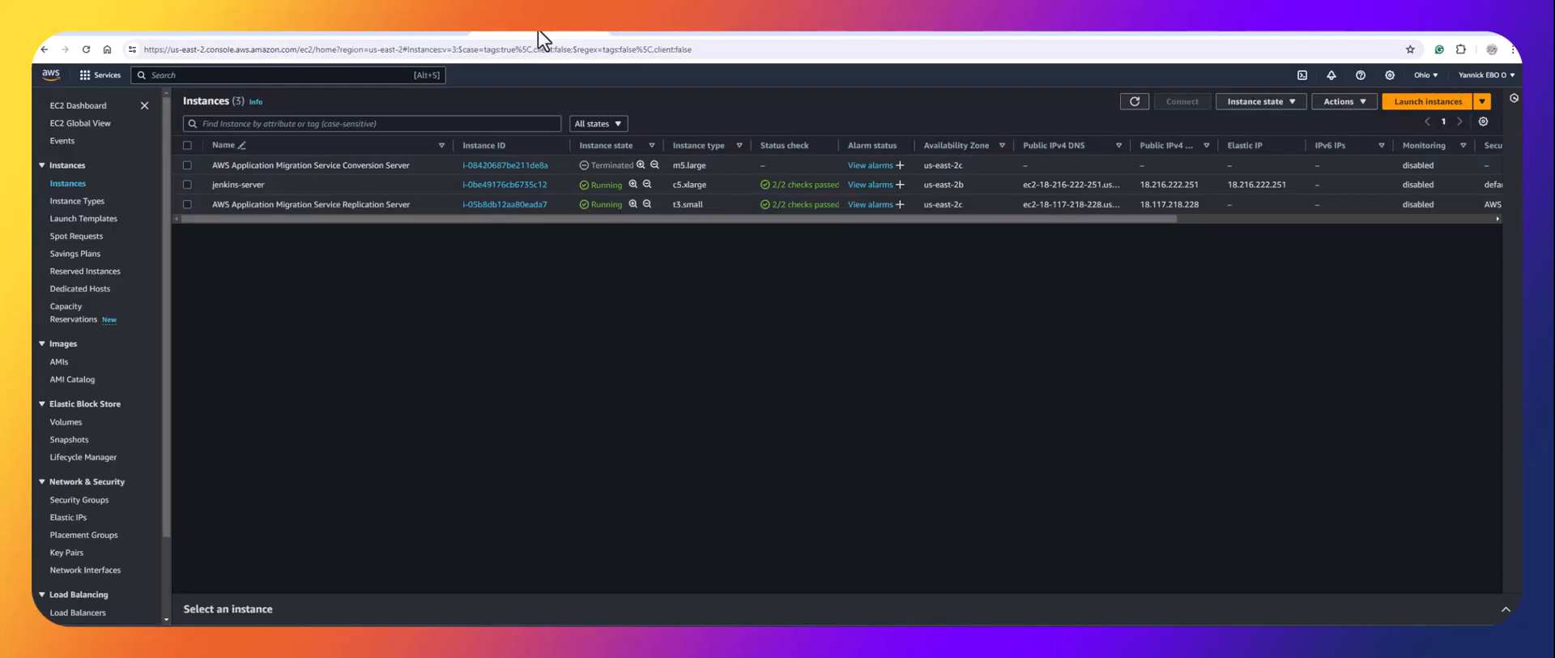
Copy jenkins-server's public IPv4 address 18.216.222.251 from its refreshed instance summary.
click(1135, 111)
click(505, 186)
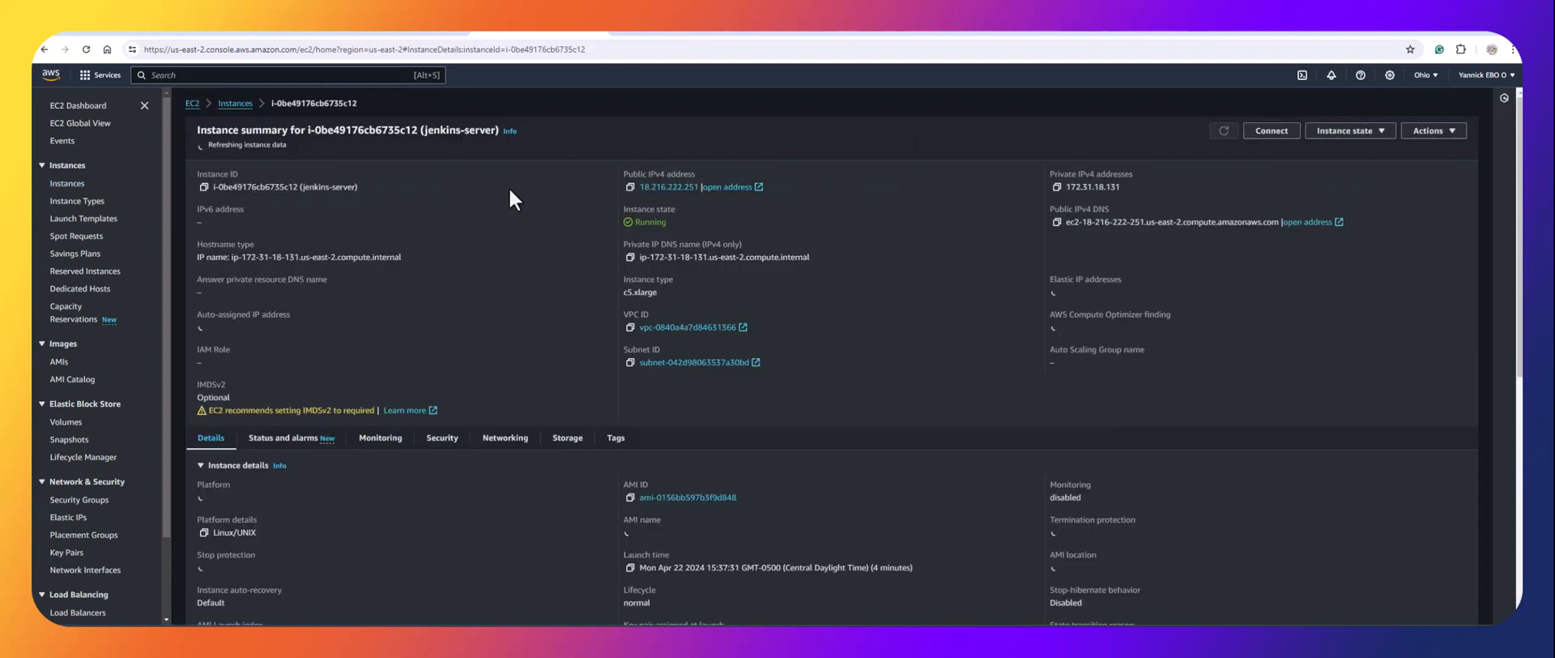
click(630, 184)
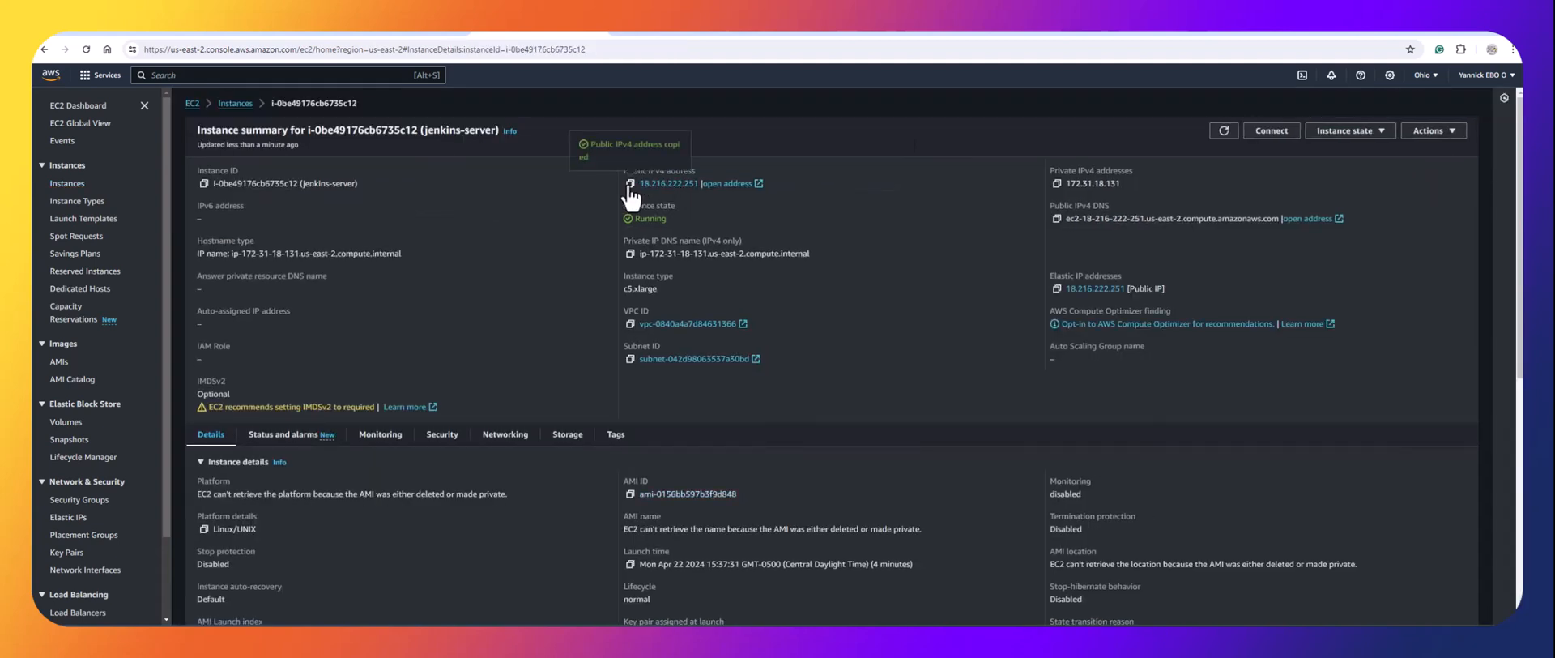
Snap the browser to the left half of the screen beside the terminal.
mouse_move(1464, 42)
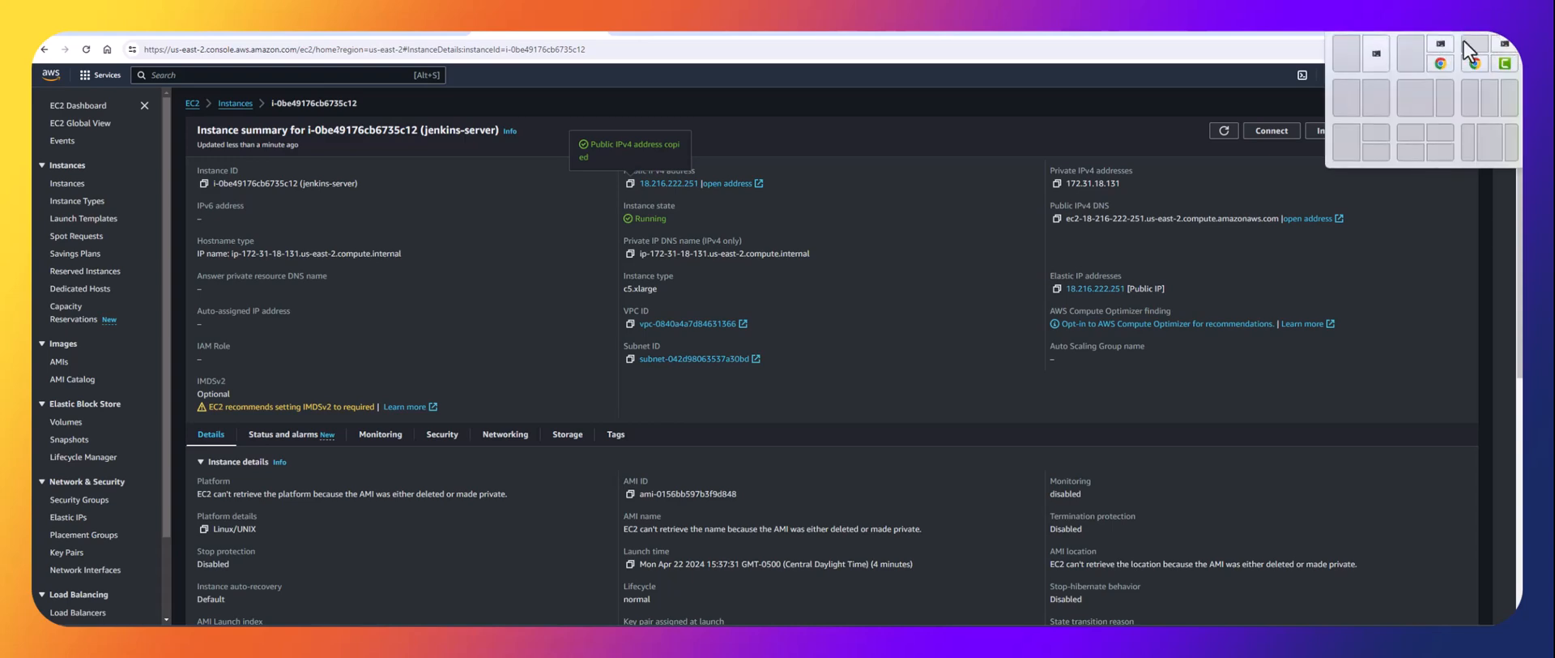
click(1350, 103)
click(1207, 183)
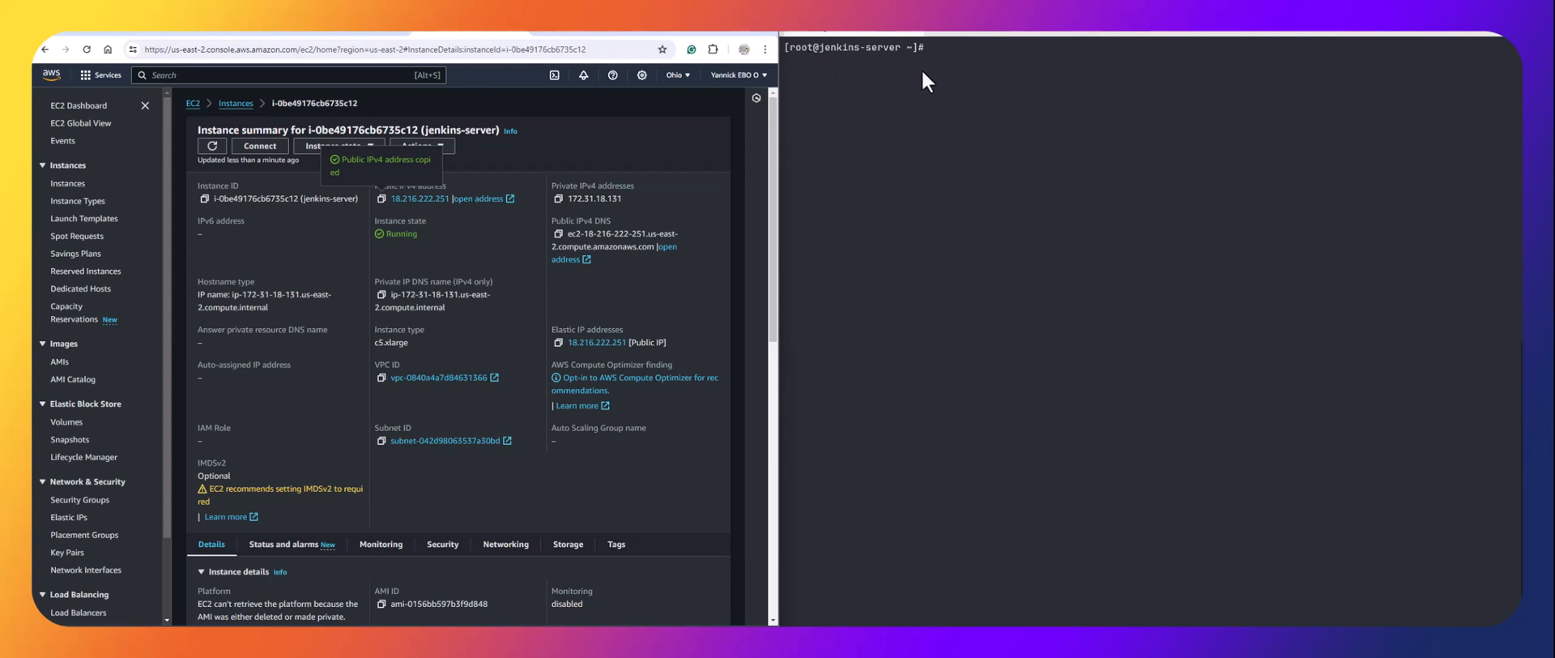
SSH as root to 18.216.222.251 in a new PowerShell tab, accepting the host key, then maximize the browser.
click(939, 31)
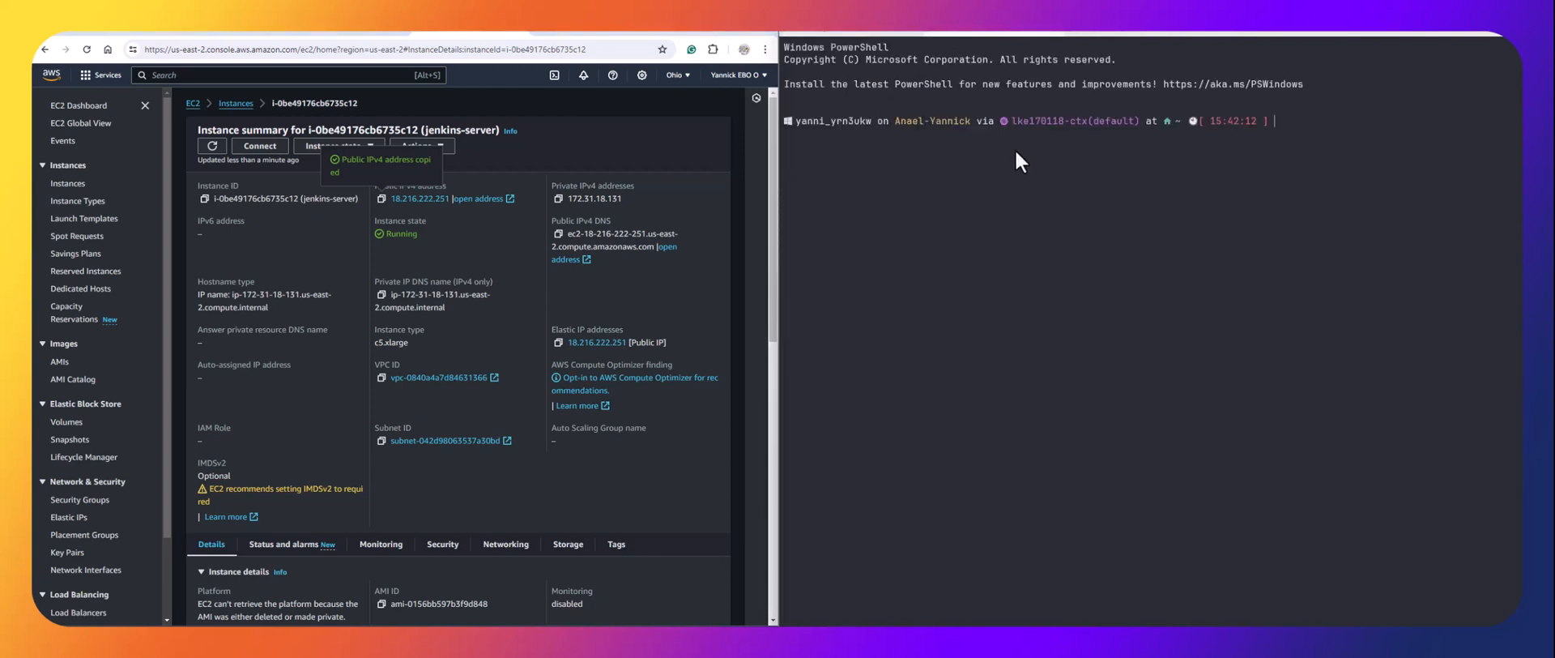
text(ssh root@)
key(ctrl+v)
text(s)
key(Return)
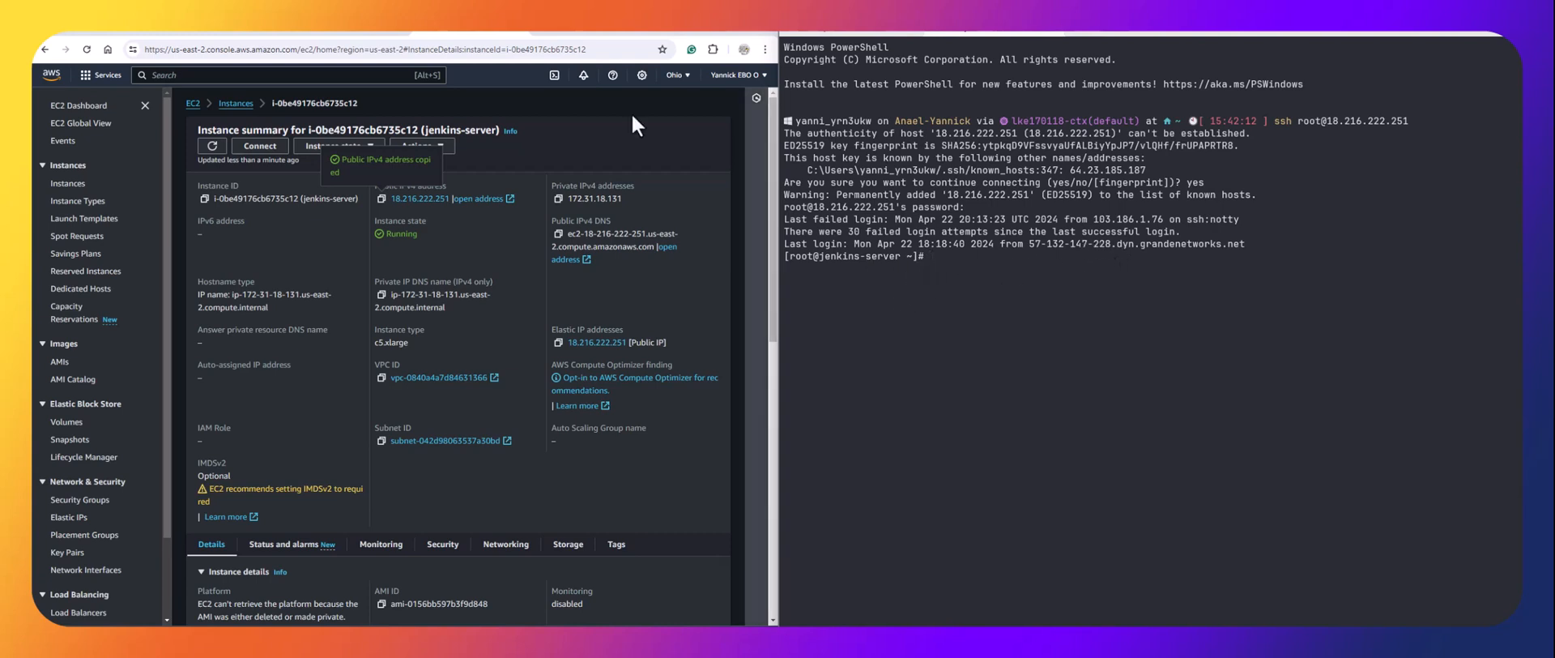
double_click(736, 32)
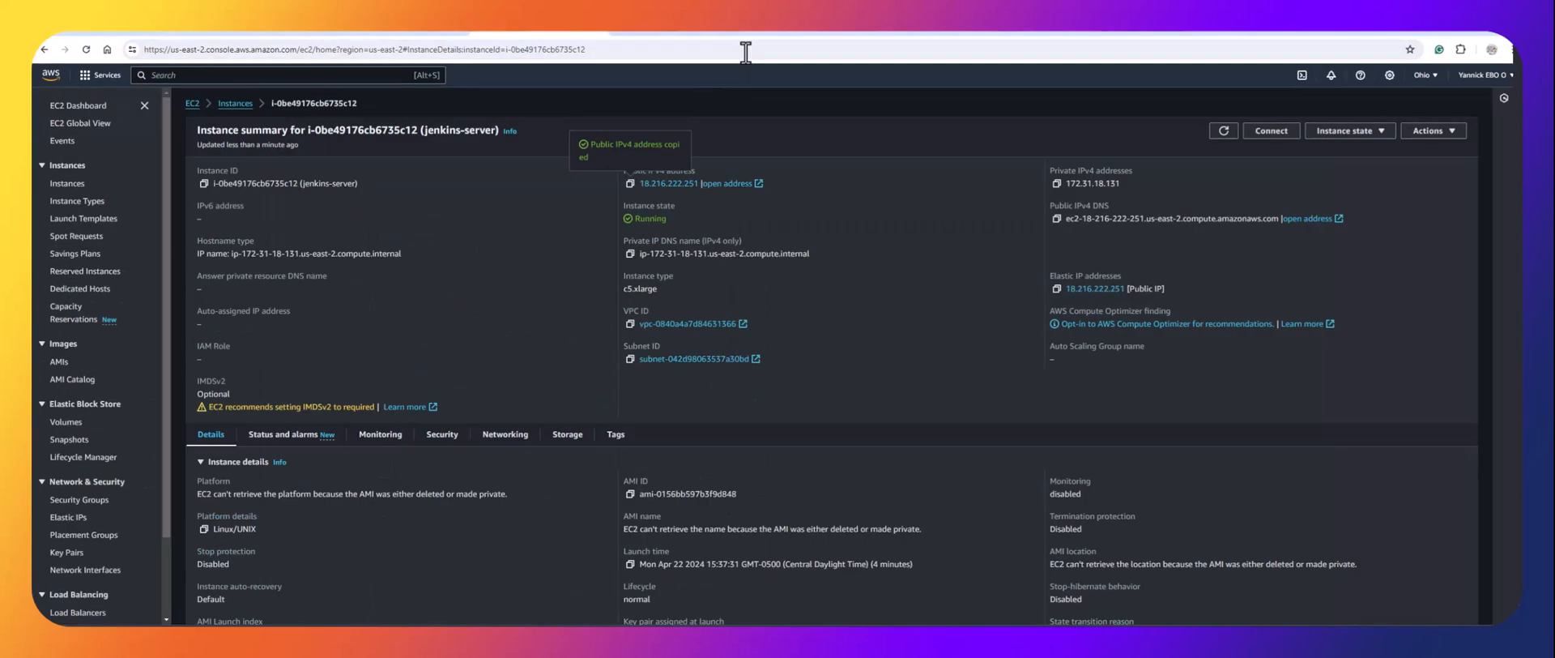
Reload the jenkins-server migration dashboard, showing Launched status and Test in progress lifecycle.
click(681, 34)
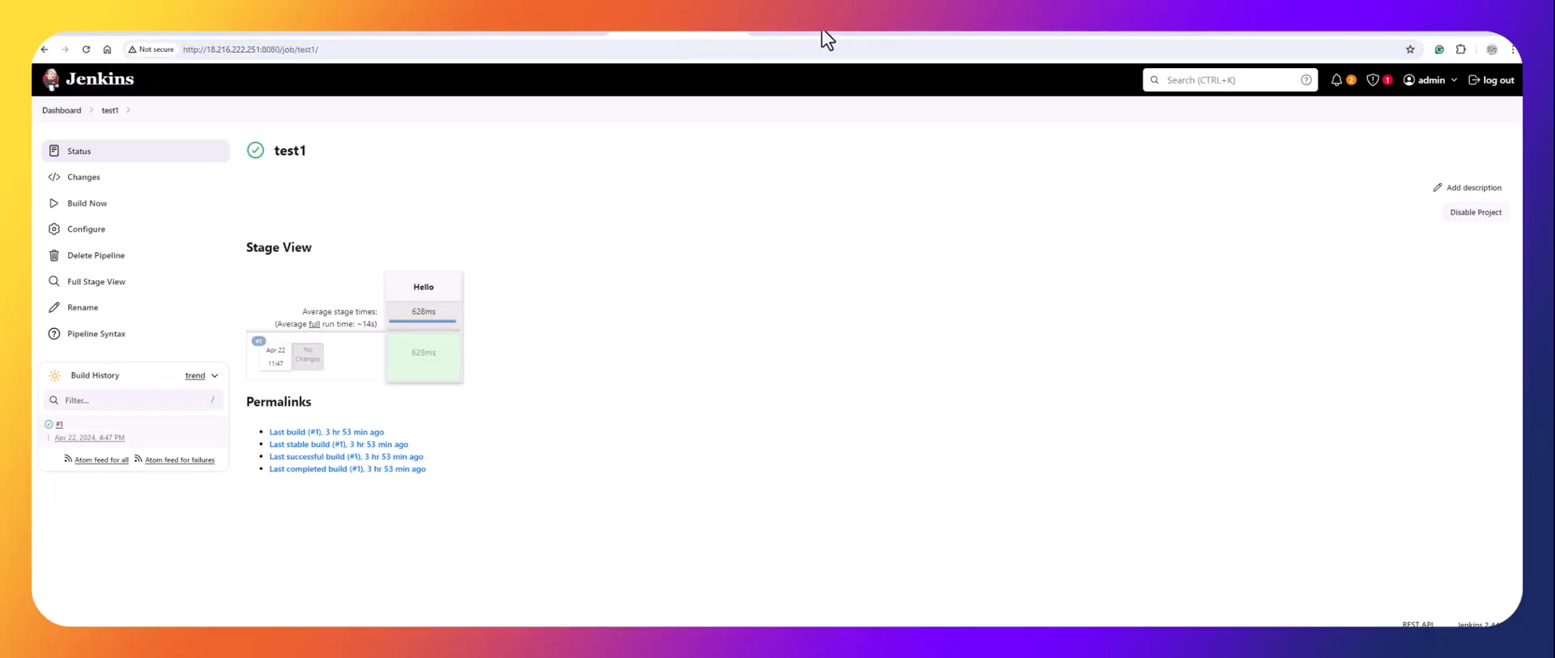
click(128, 34)
scroll(449, 282, up, 3)
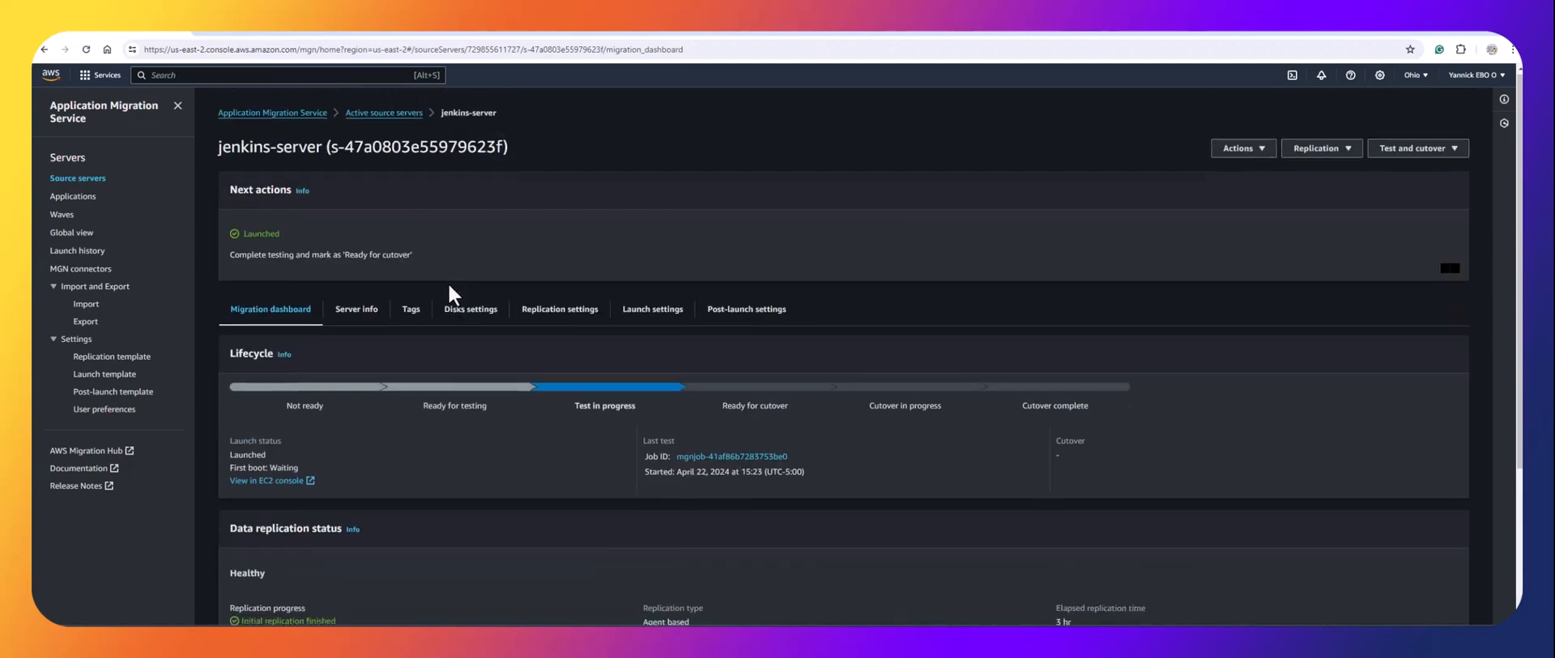
scroll(449, 282, down, 1)
scroll(449, 282, up, 1)
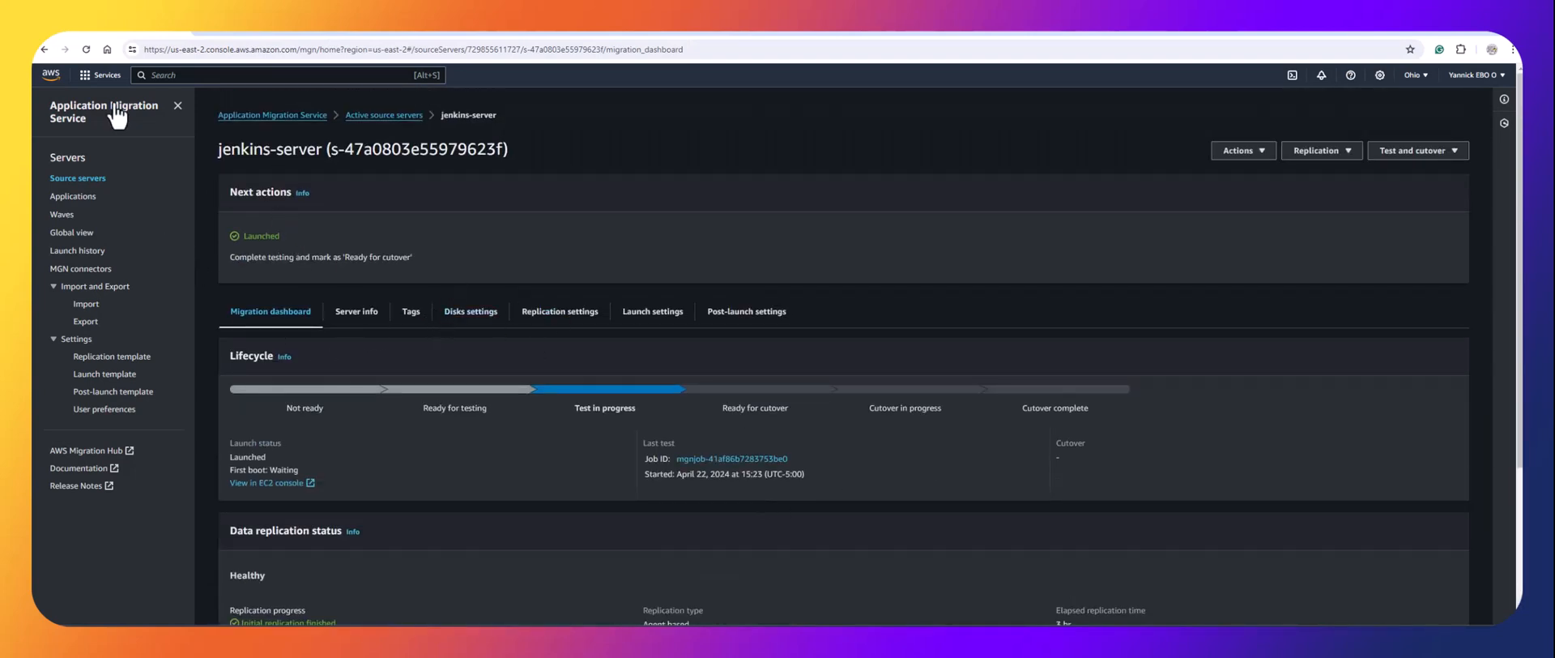
click(82, 47)
scroll(620, 394, down, 3)
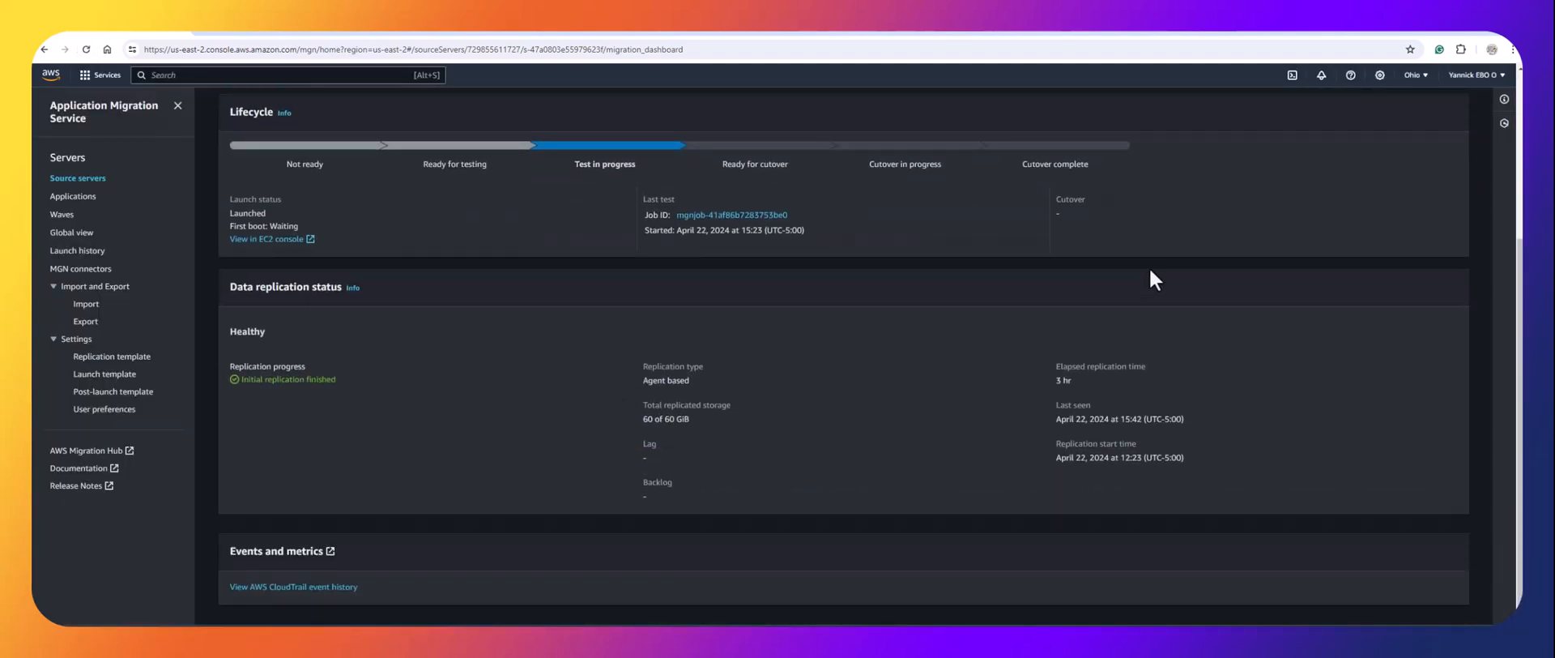
scroll(1099, 223, up, 3)
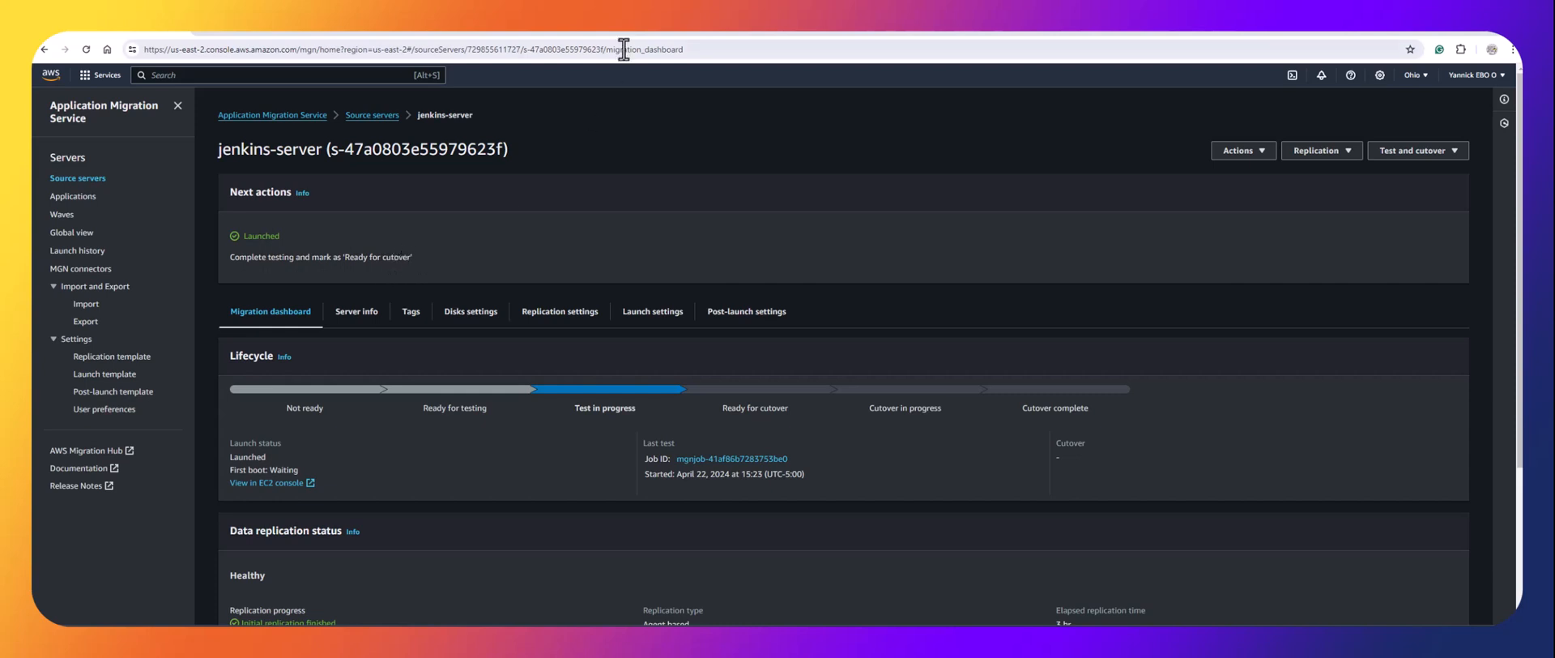
Check the Jenkins test1 page beside PowerShell, then return full-screen to Application Migration Service.
click(659, 26)
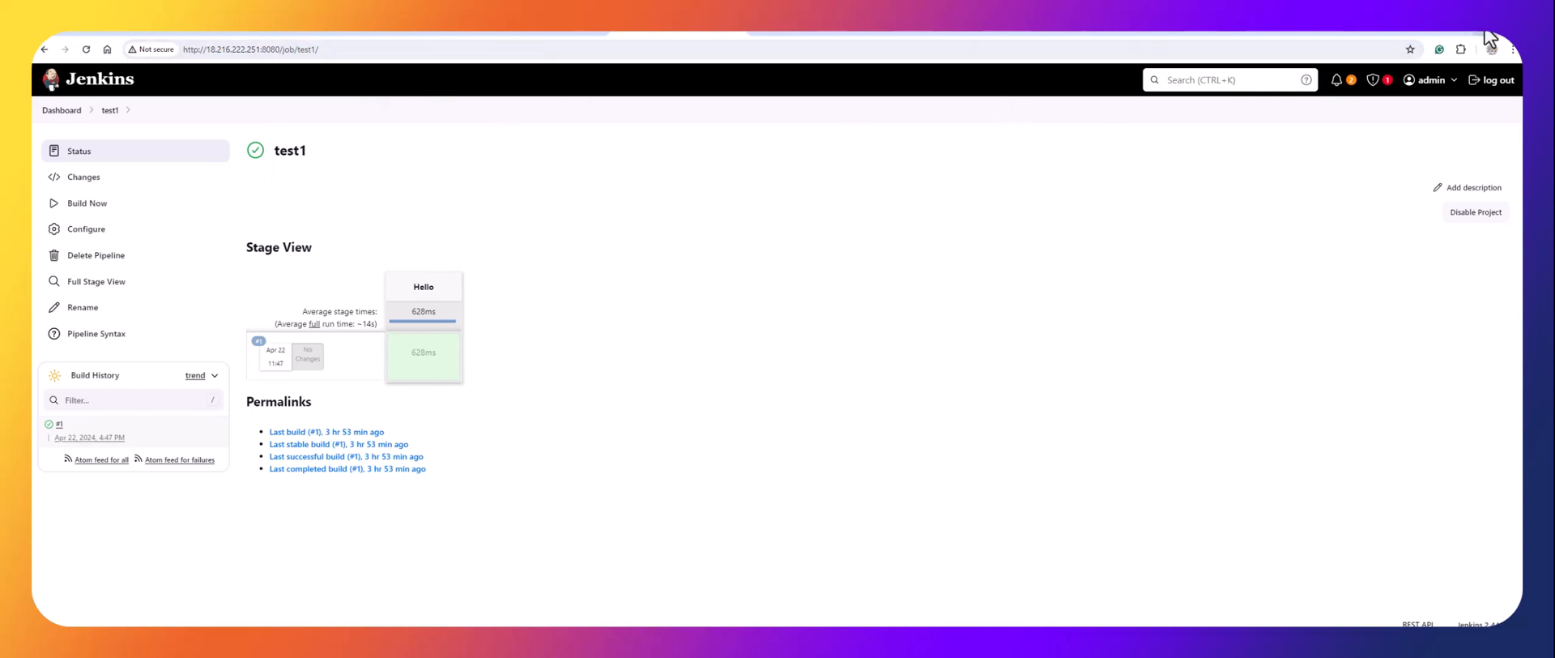
mouse_move(1486, 34)
click(1348, 109)
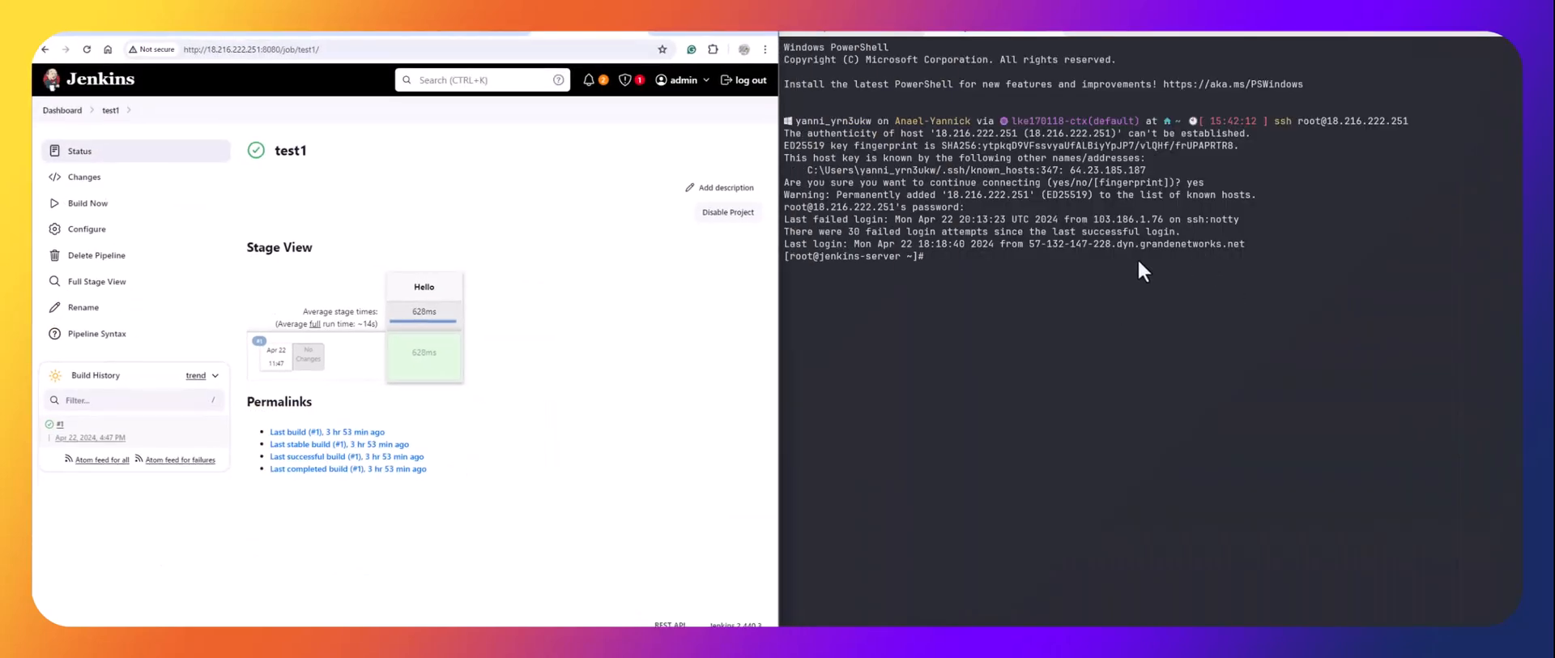
double_click(737, 32)
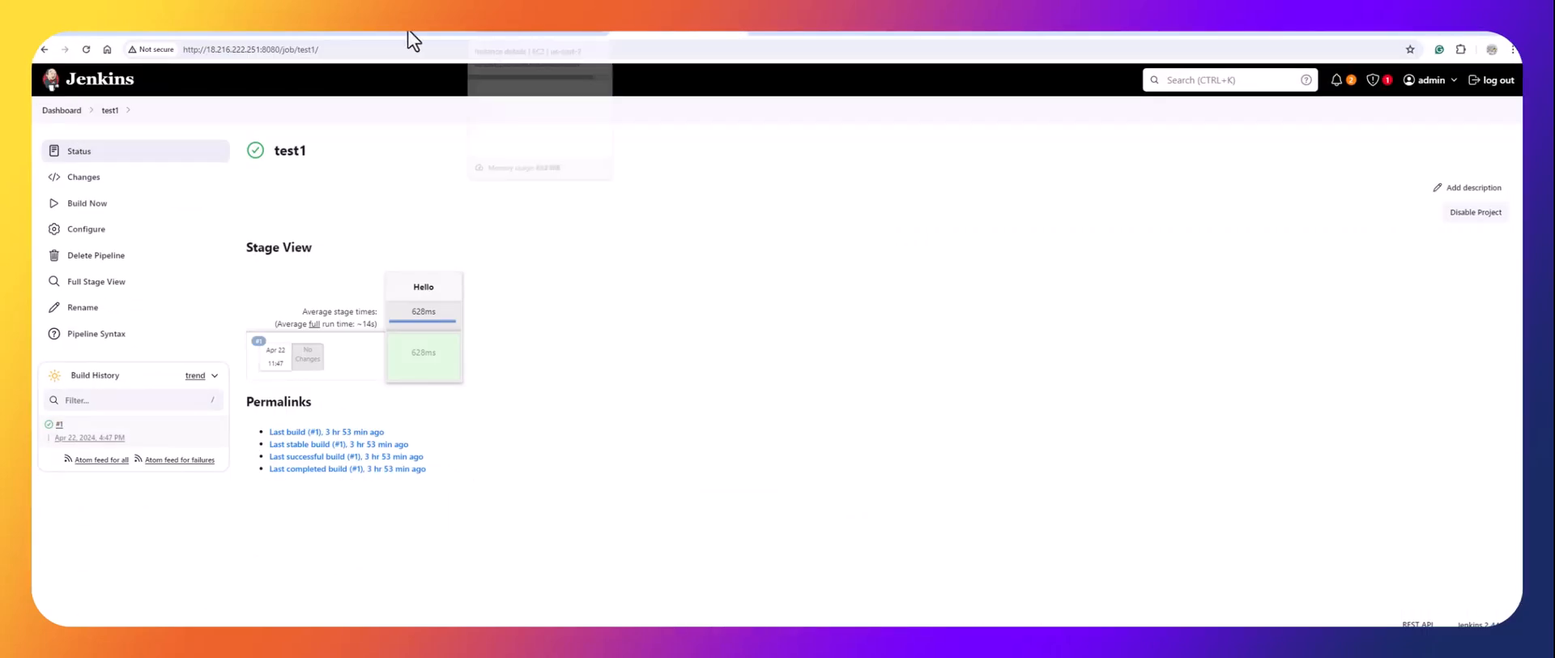
click(131, 34)
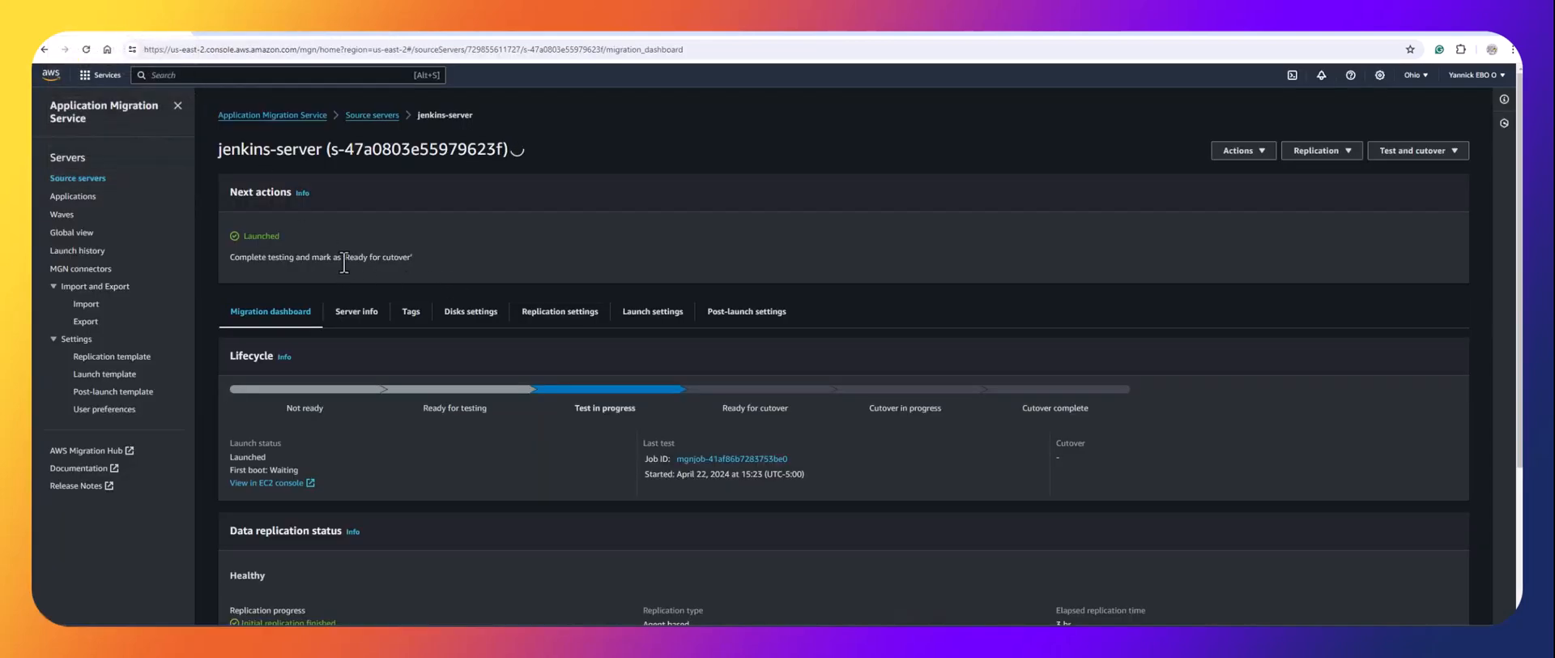
Mark jenkins-server Ready for cutover, terminating its test instance, then view the EC2 instances list.
drag(343, 257, 406, 258)
click(1406, 157)
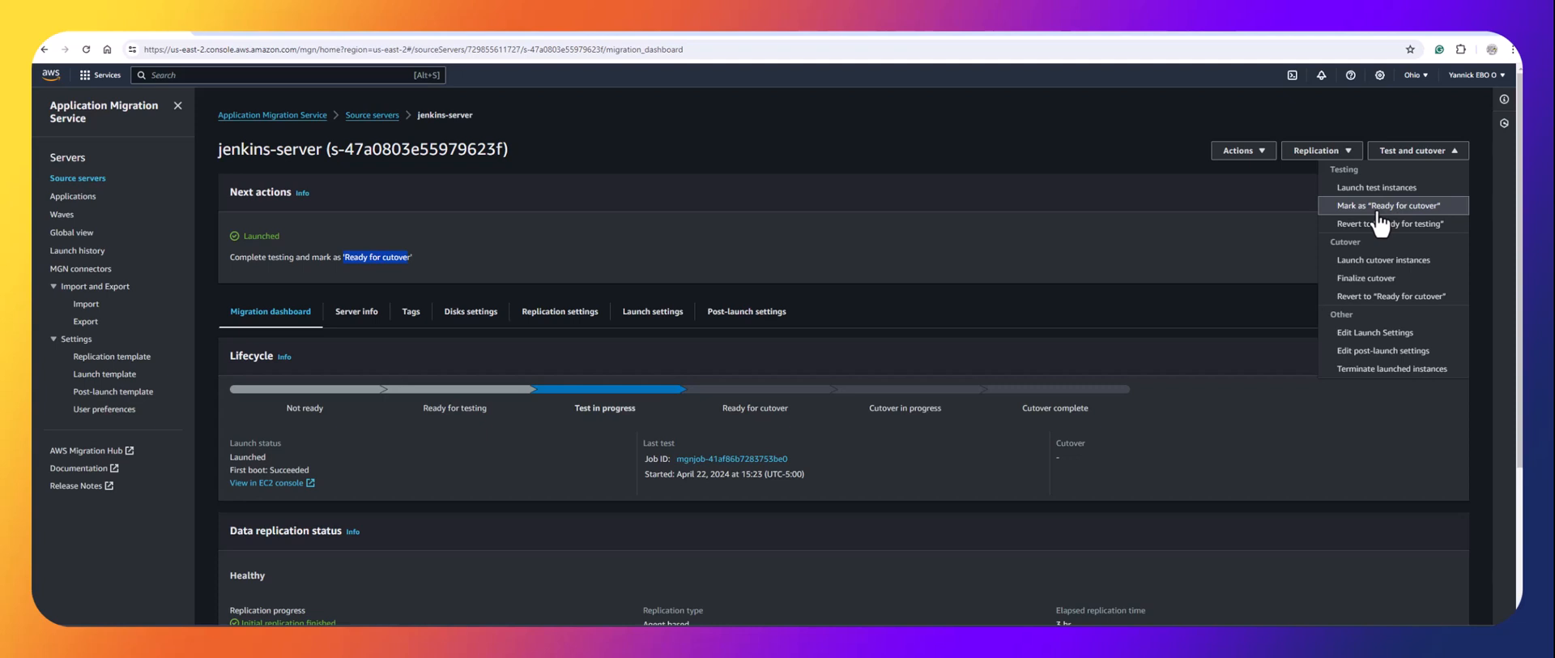
click(1379, 211)
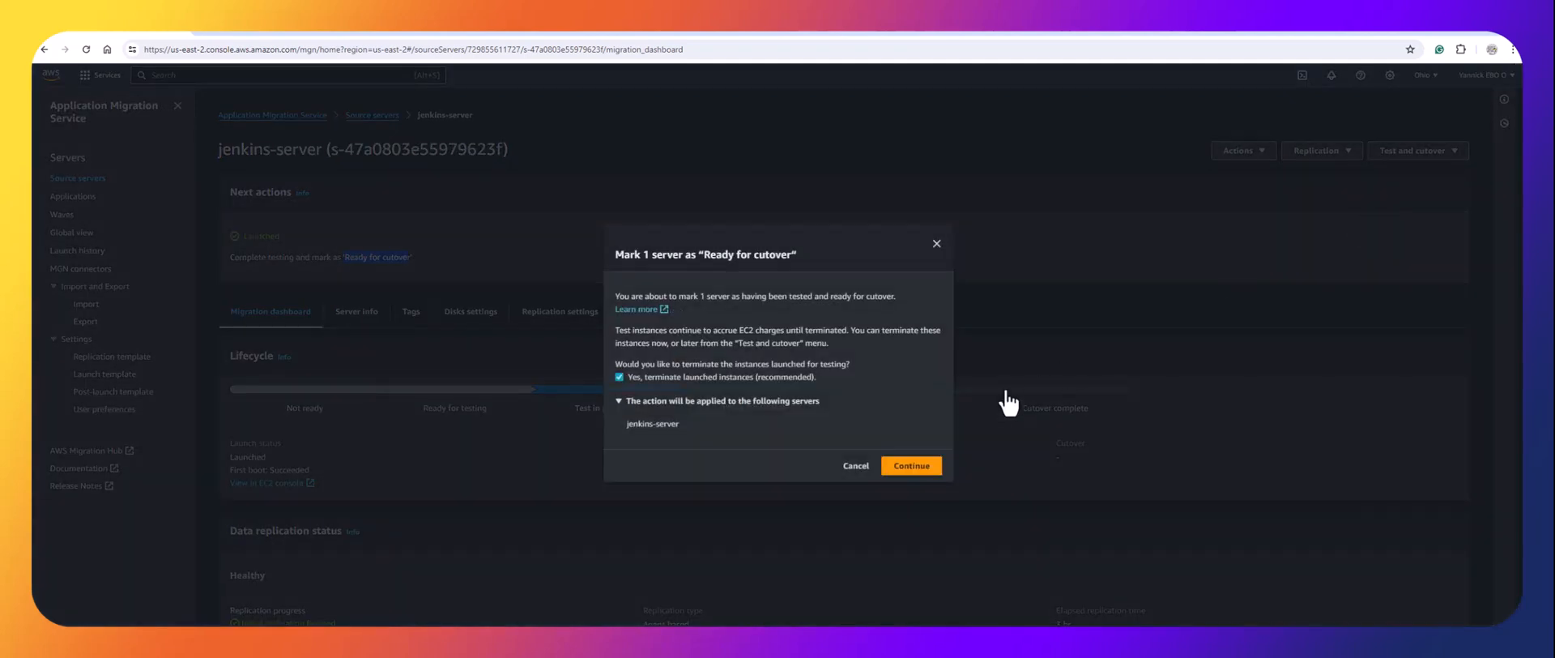
click(909, 471)
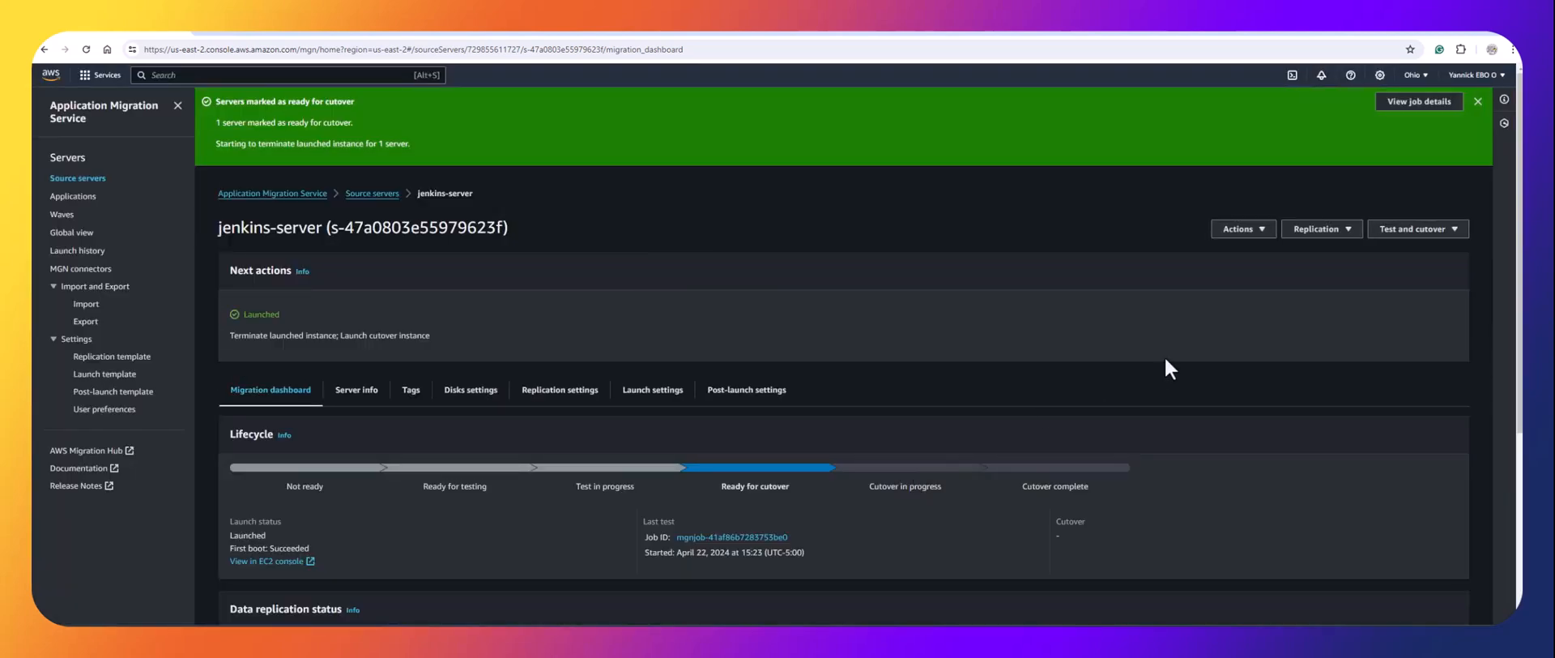
click(548, 32)
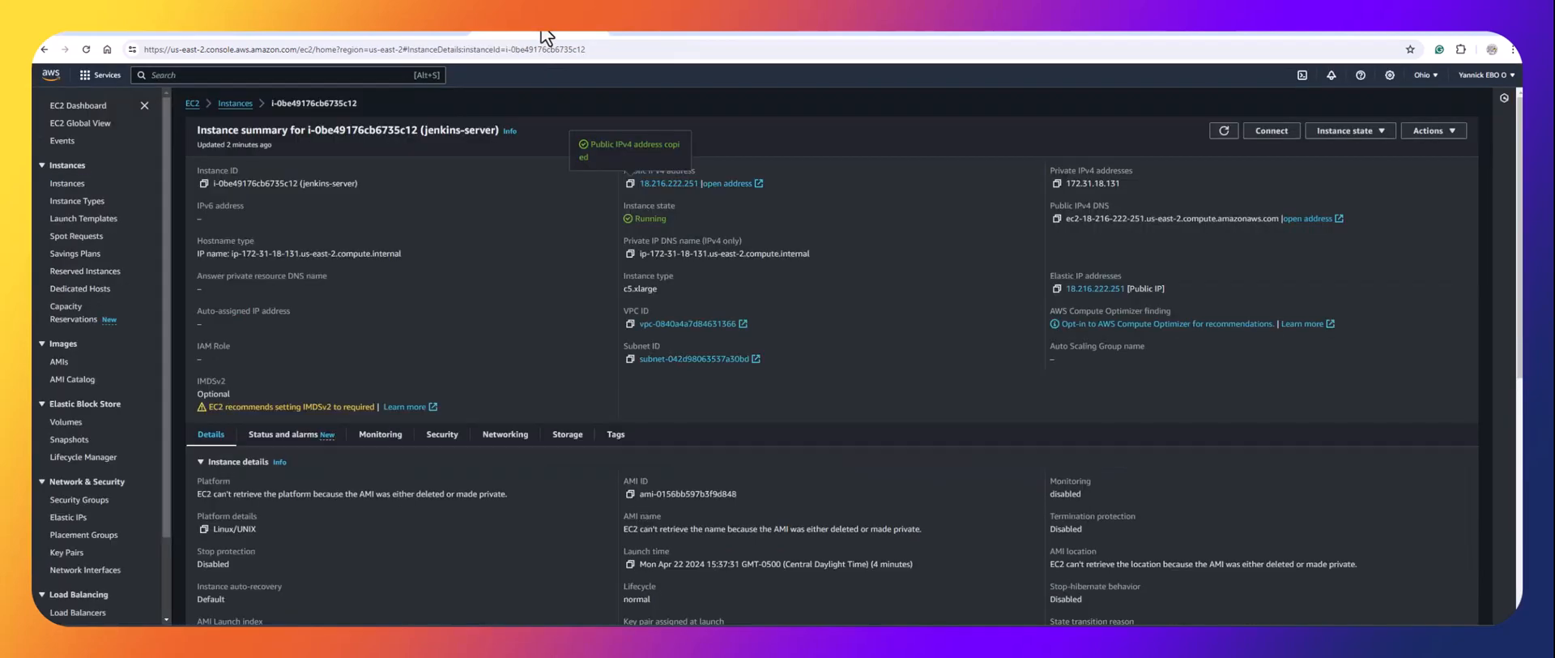
click(234, 105)
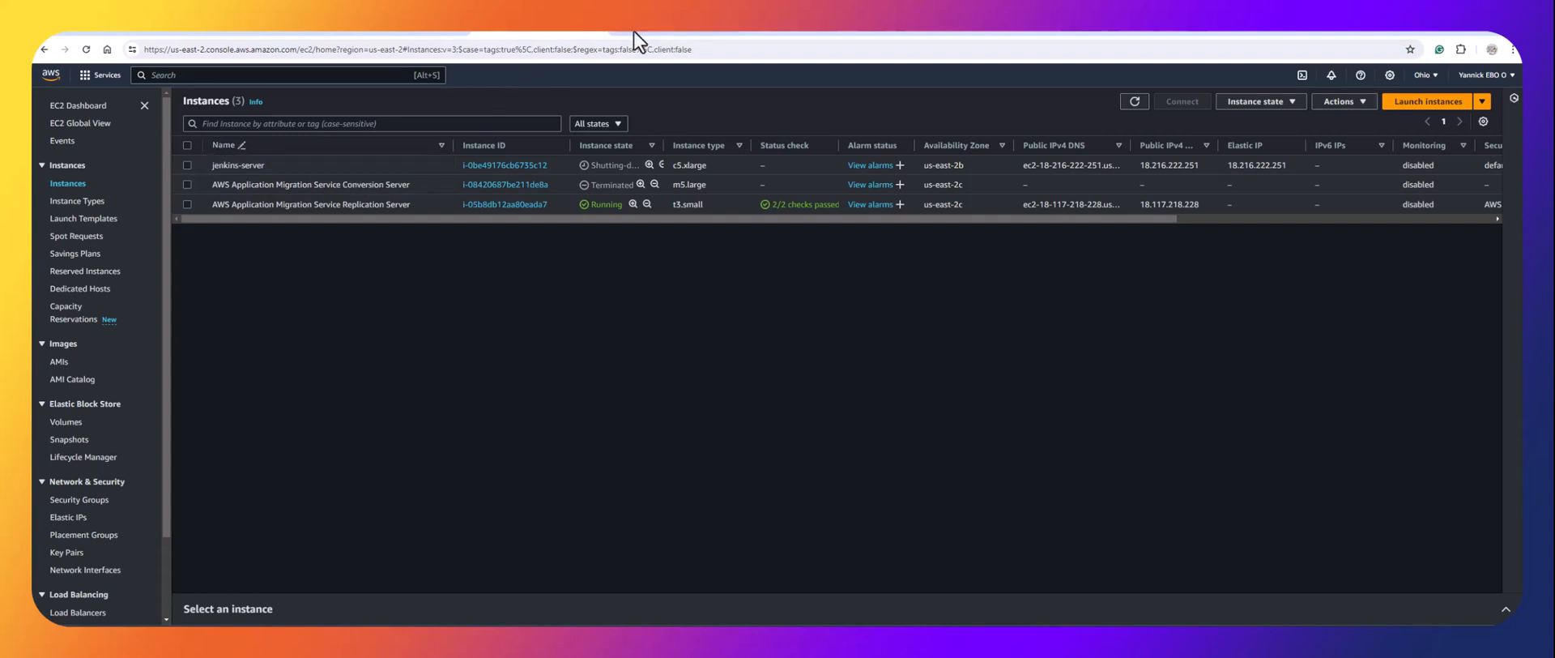
Try launching the jenkins-server cutover instance, refused because another job is processing it, and dismiss both banners.
click(158, 32)
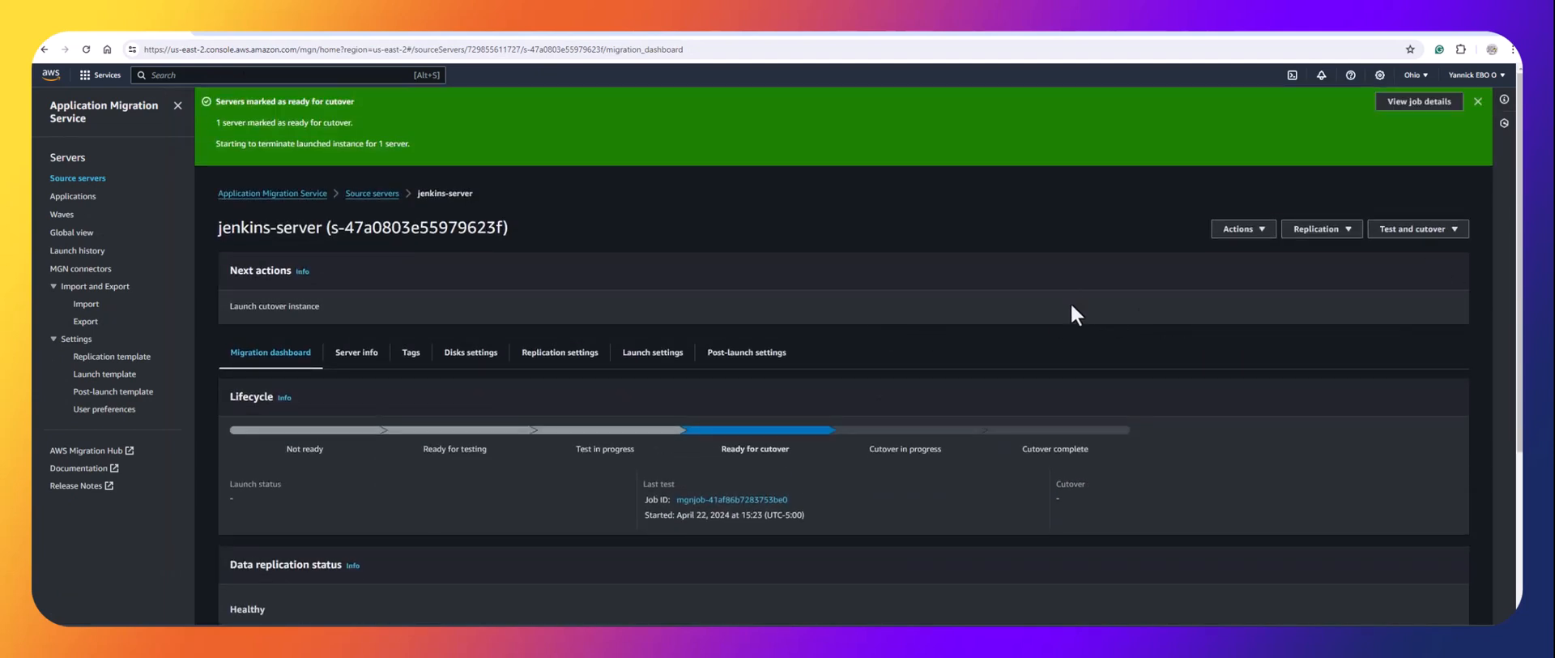
scroll(873, 337, down, 2)
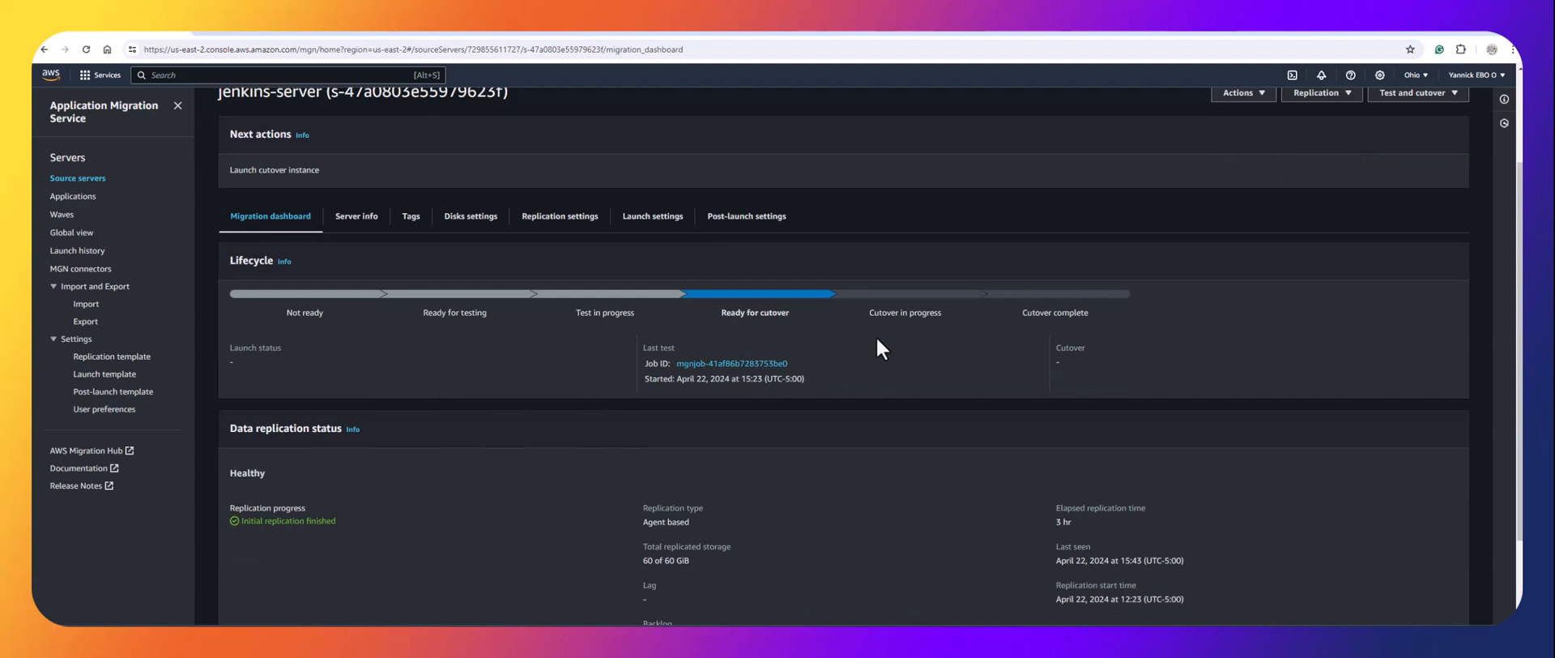
scroll(1335, 250, up, 2)
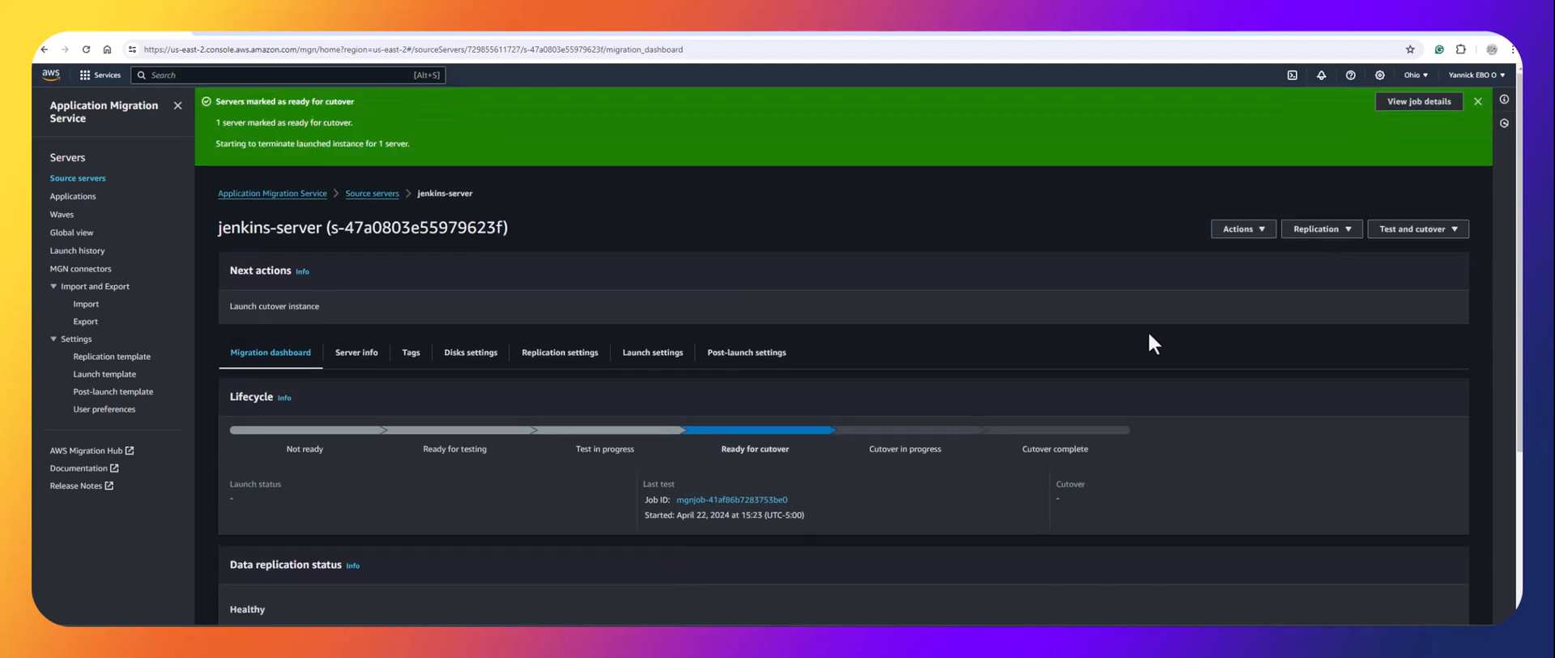
click(1419, 232)
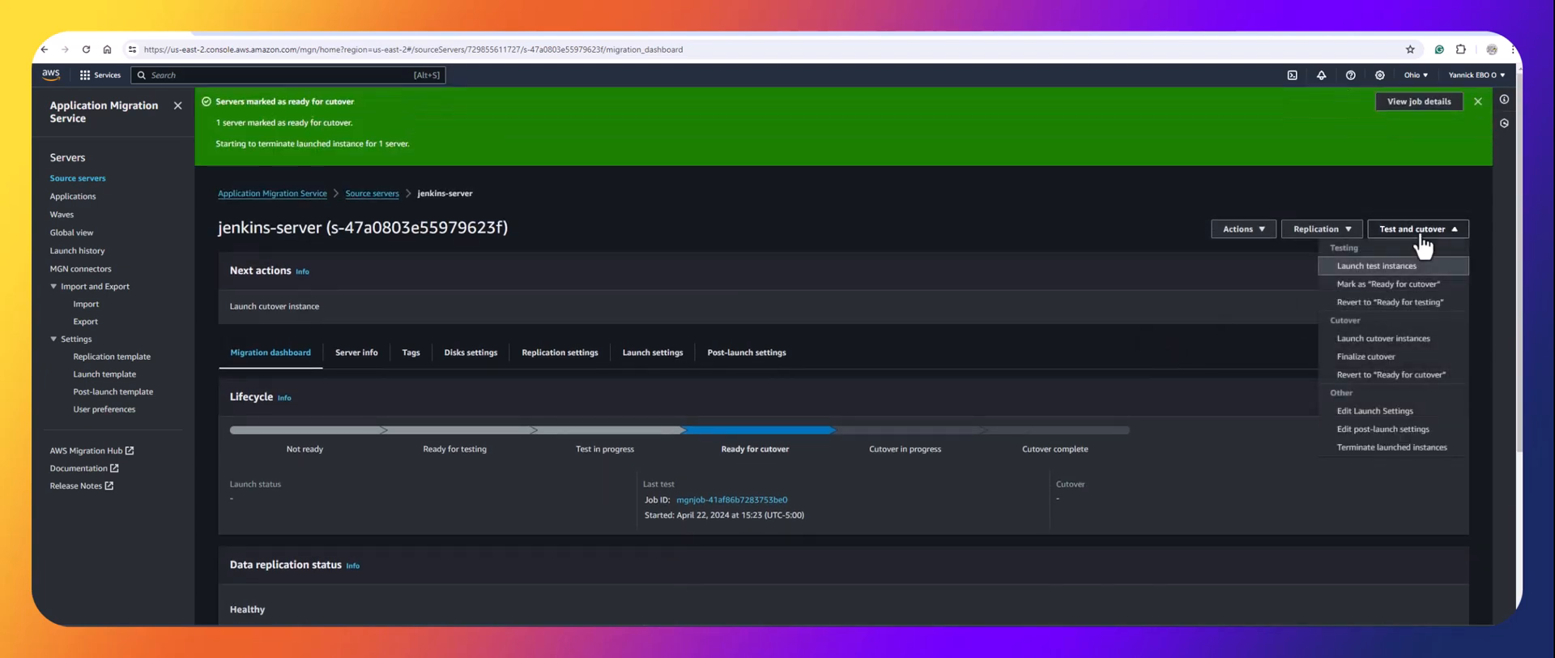
click(1382, 345)
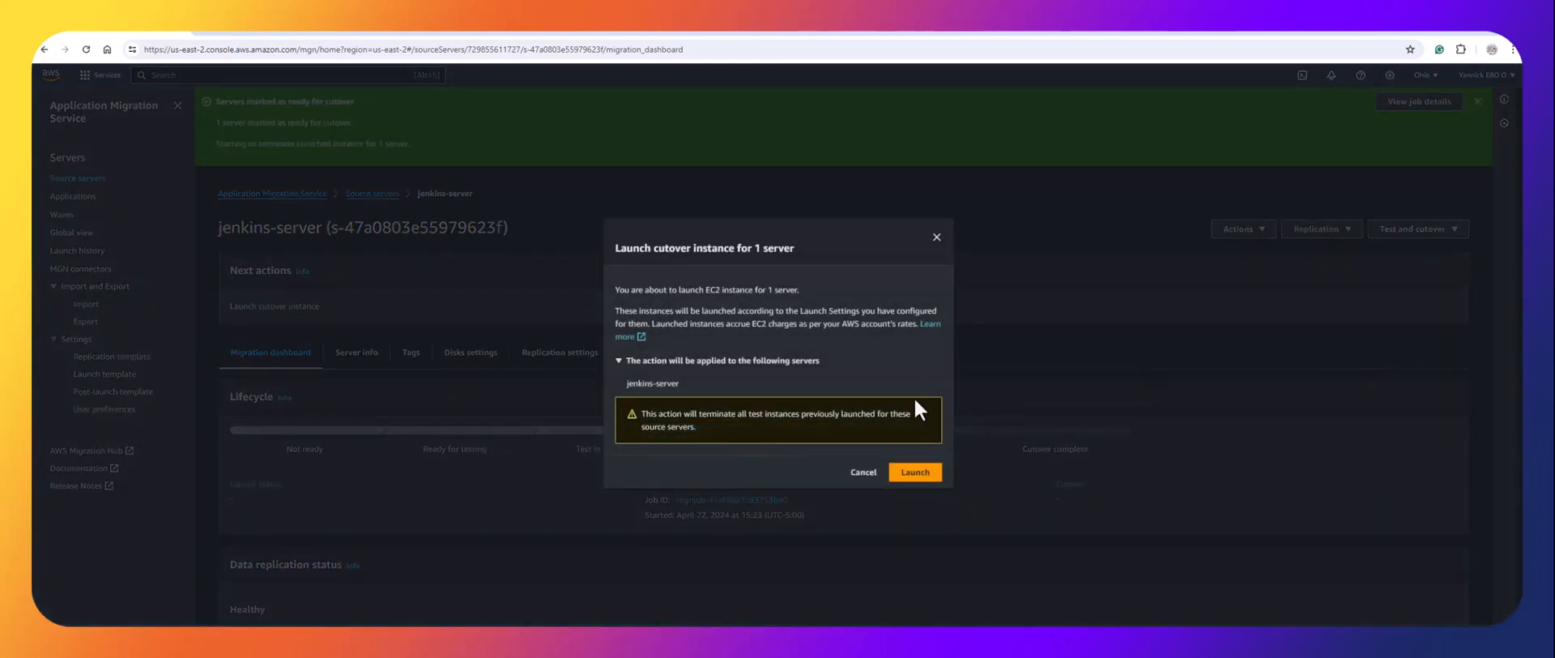
click(914, 472)
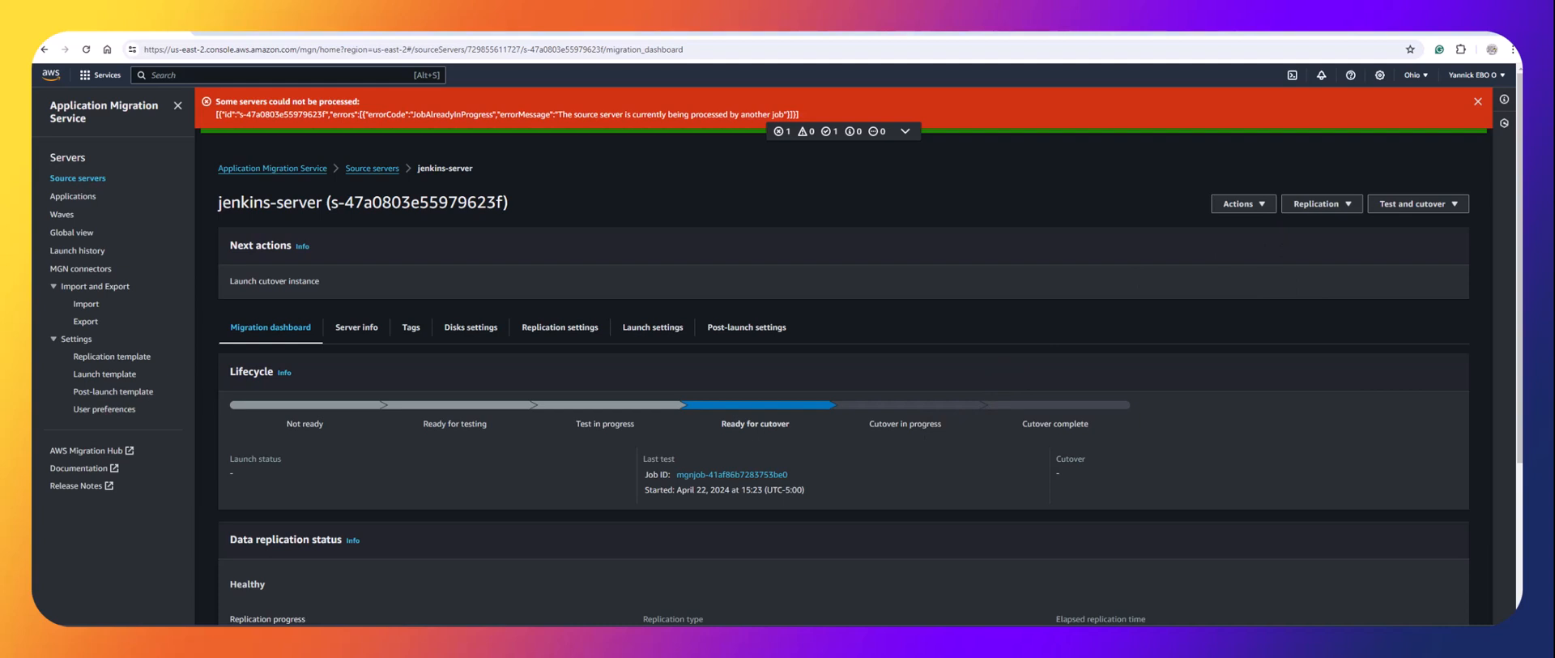
click(1478, 101)
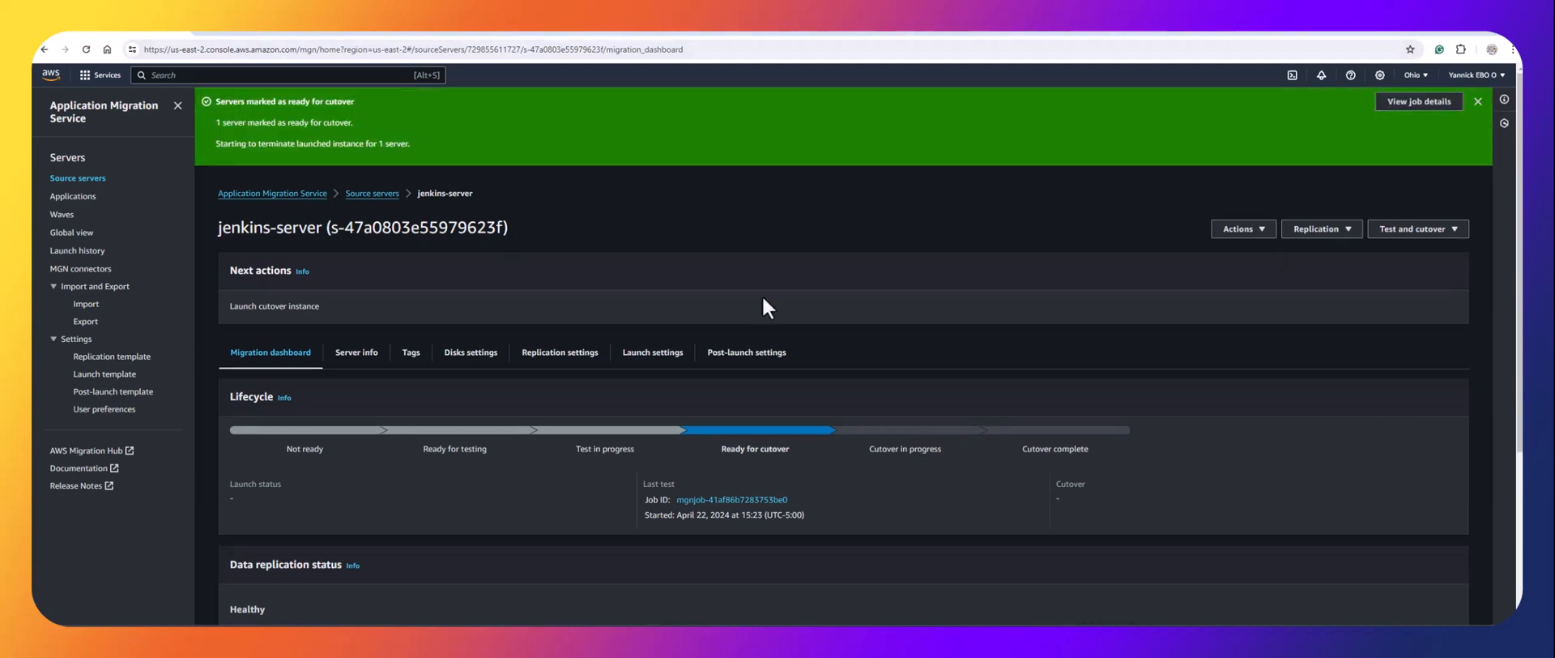
click(1477, 101)
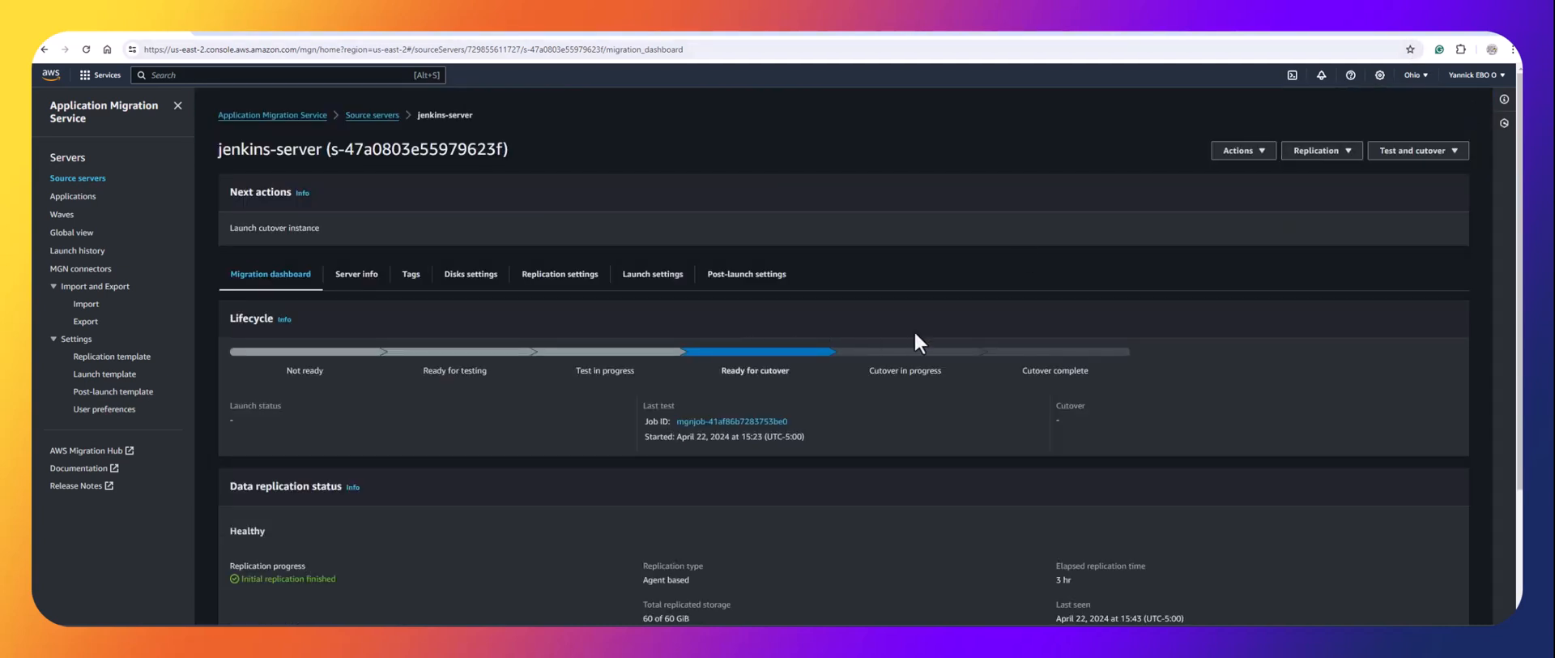
Launch the jenkins-server cutover instance from Test and cutover, then view the EC2 instance list.
click(1398, 157)
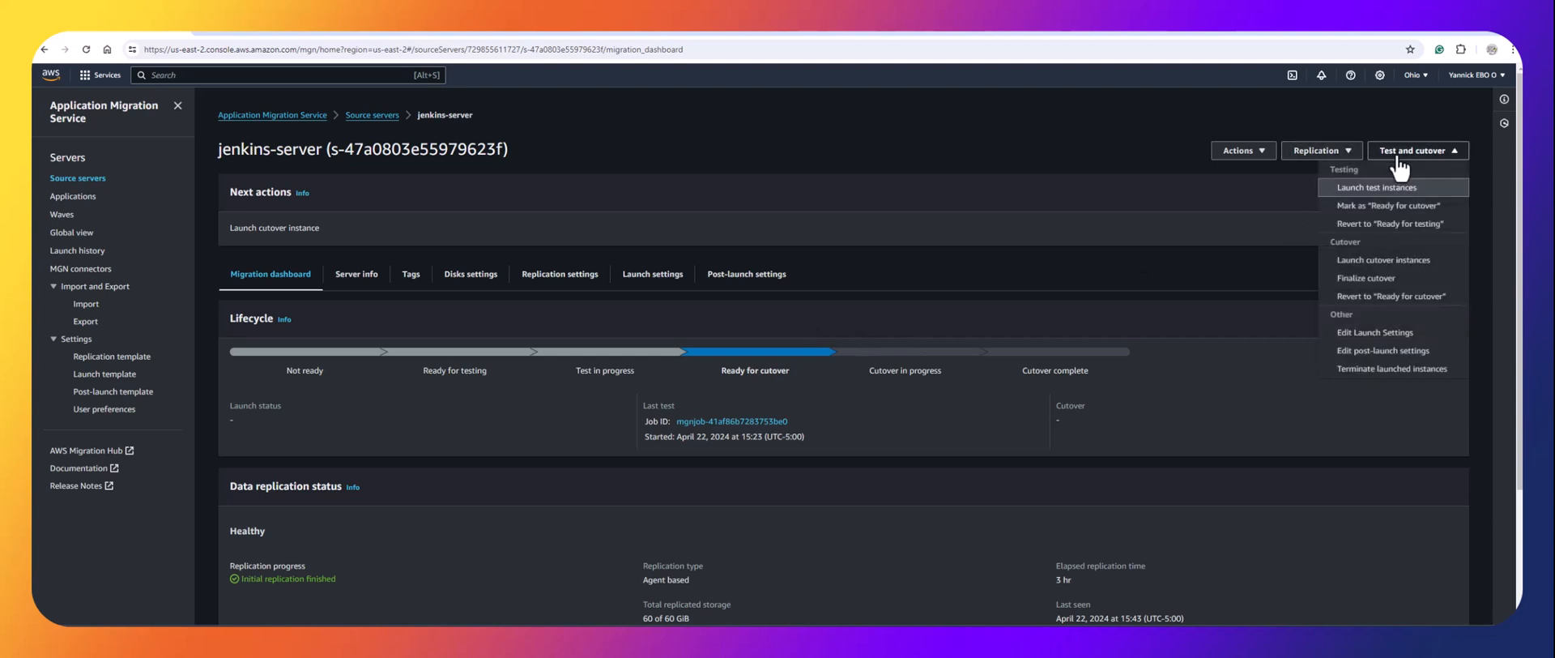
click(1380, 265)
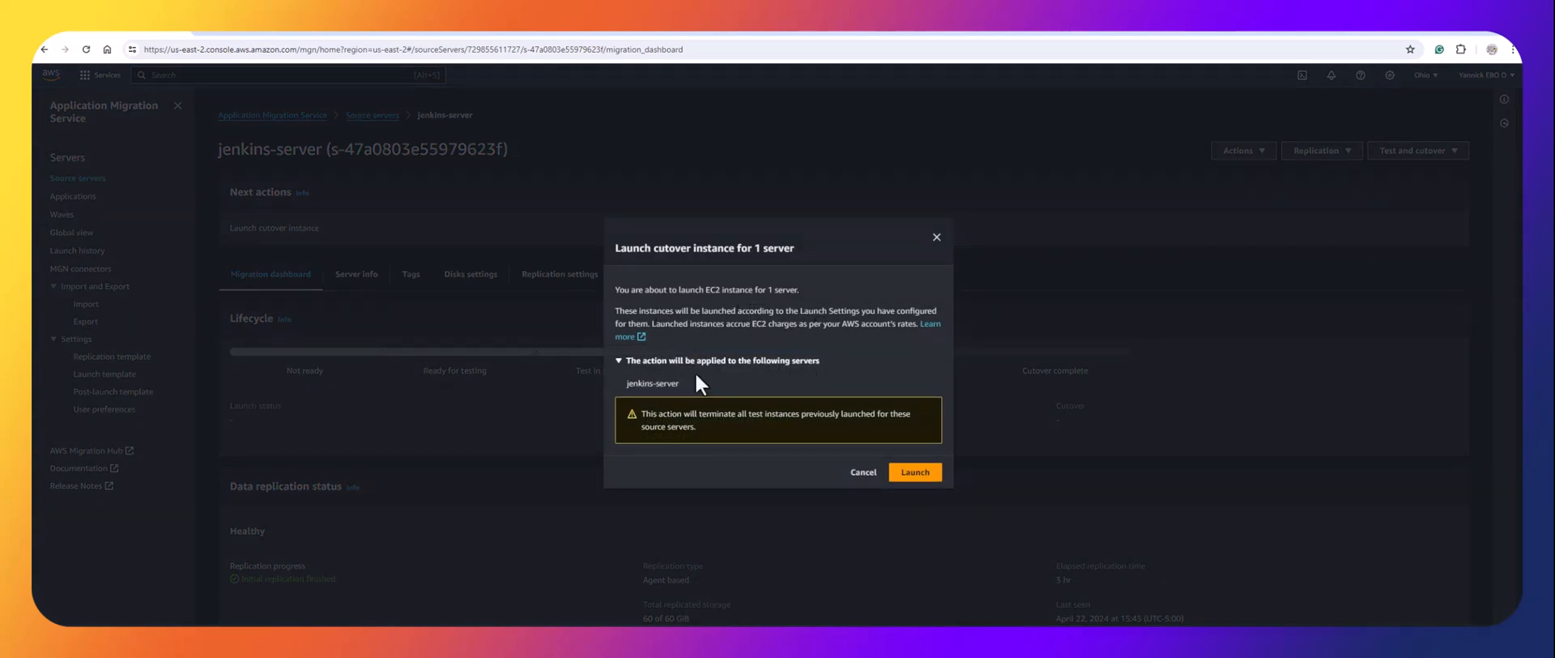
click(913, 477)
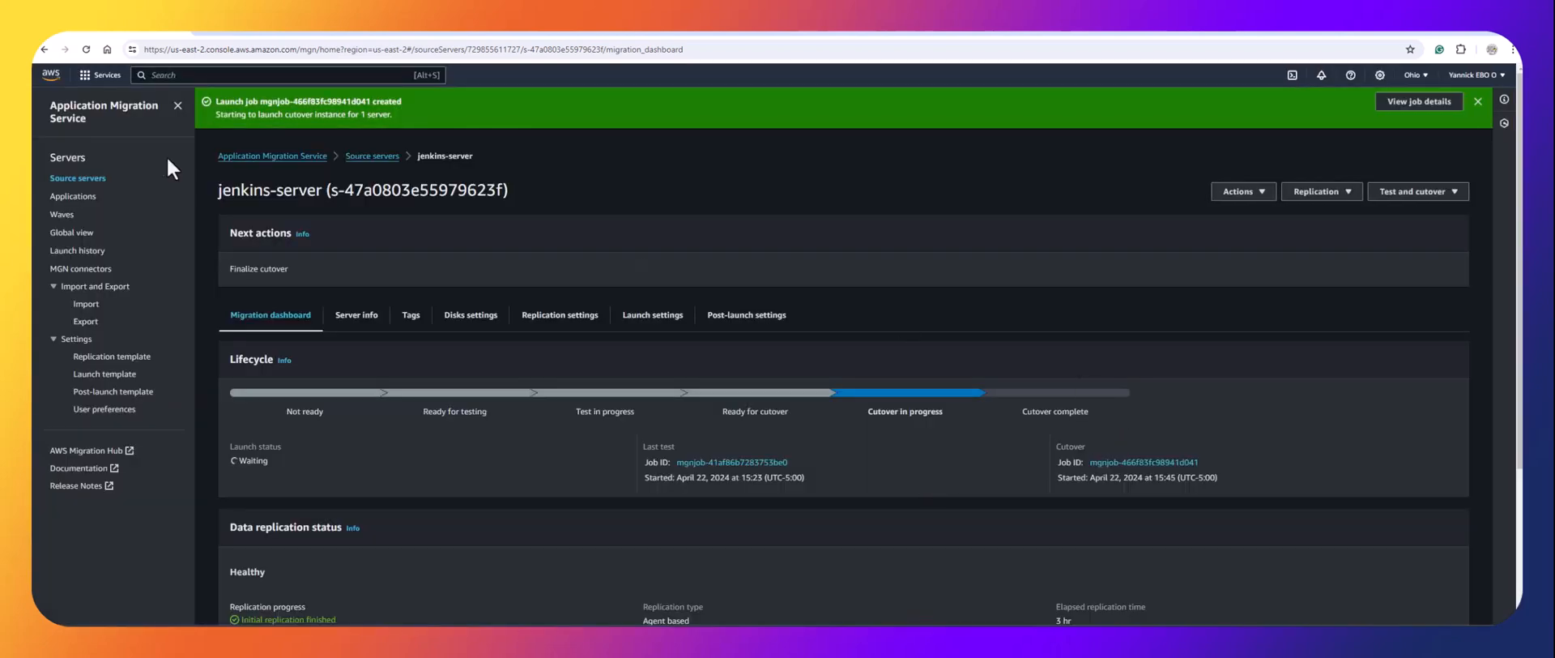
click(538, 33)
Refresh the EC2 instance list repeatedly to look for the cutover instance.
click(1135, 104)
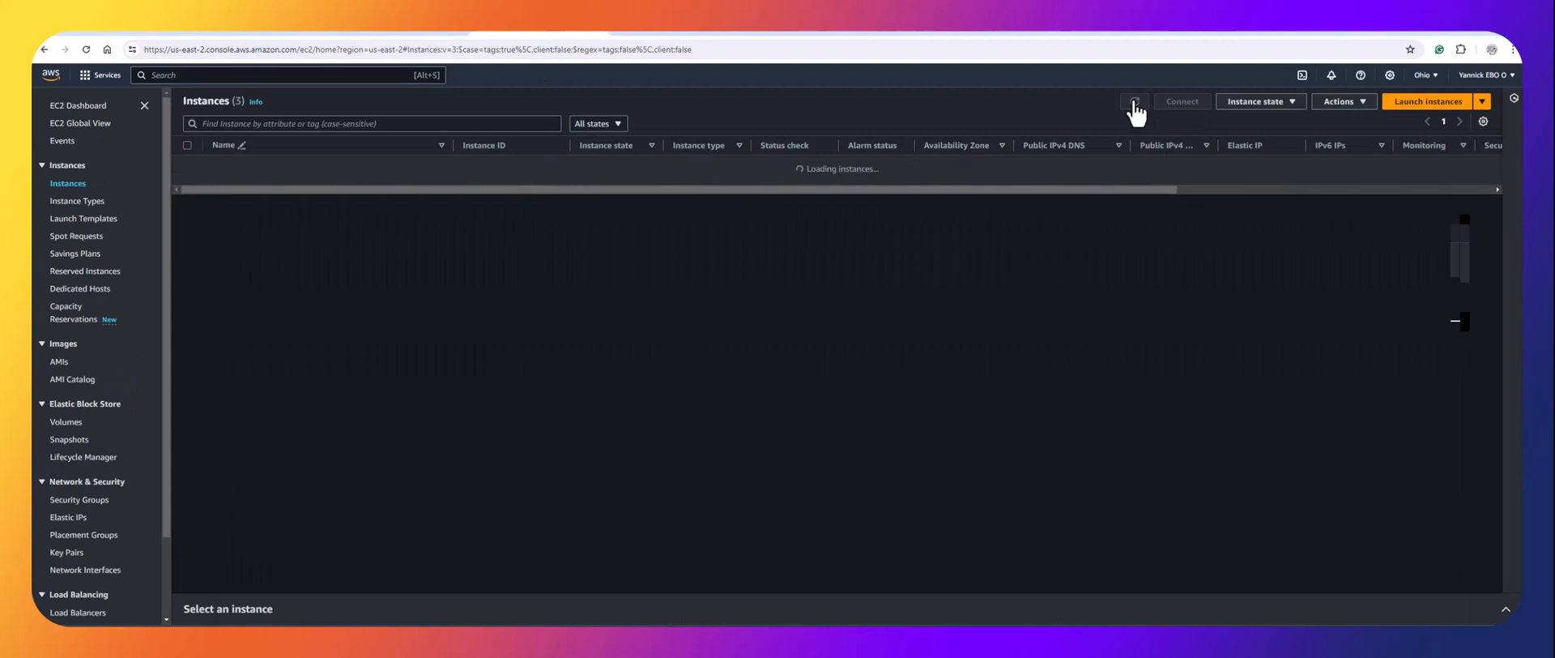
click(1135, 104)
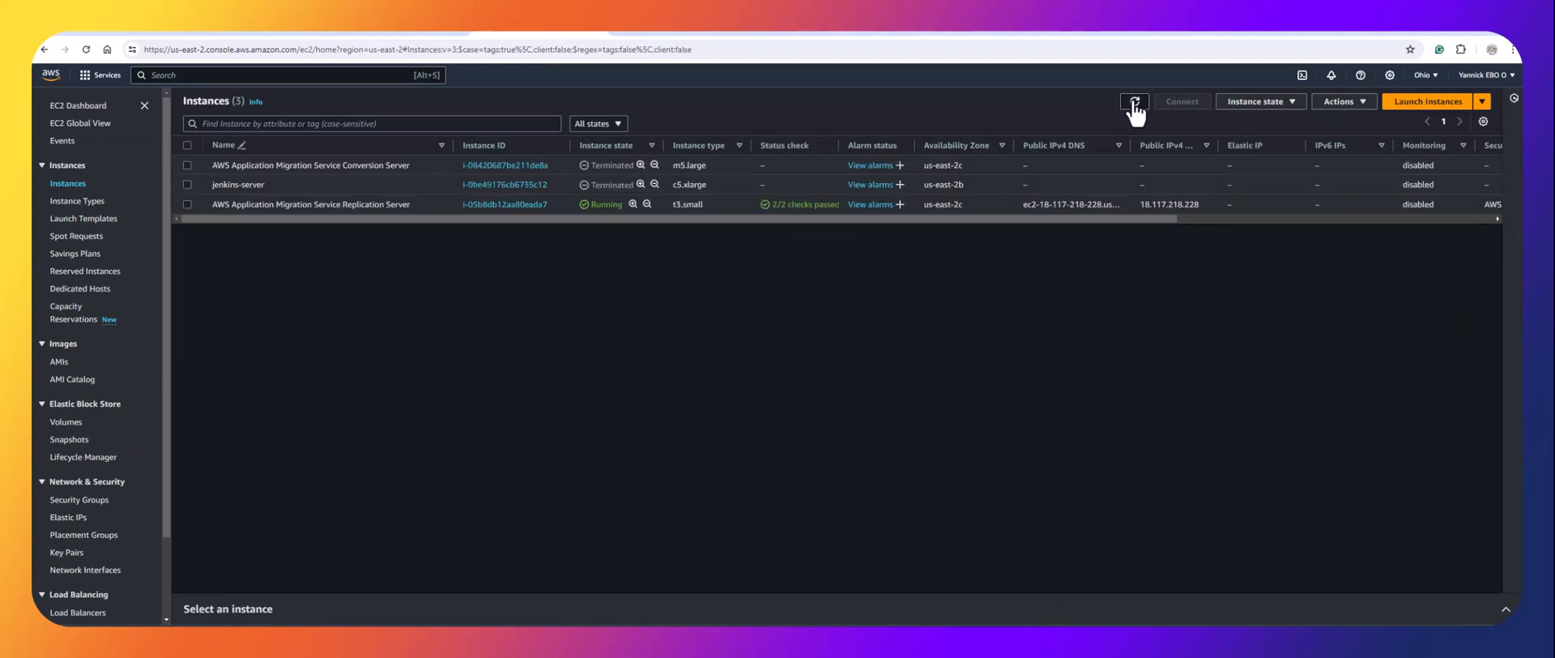
click(1135, 103)
click(1135, 104)
click(1135, 103)
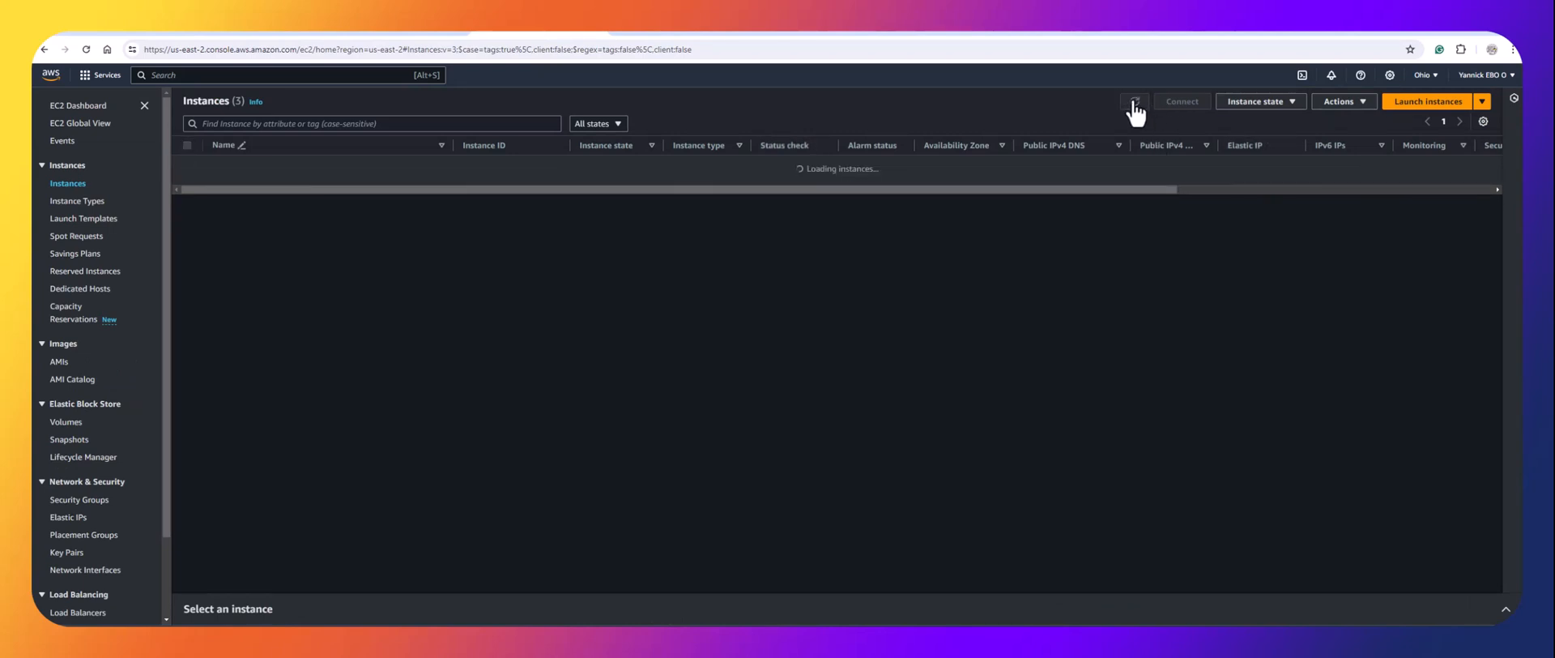
click(1135, 104)
click(1135, 104)
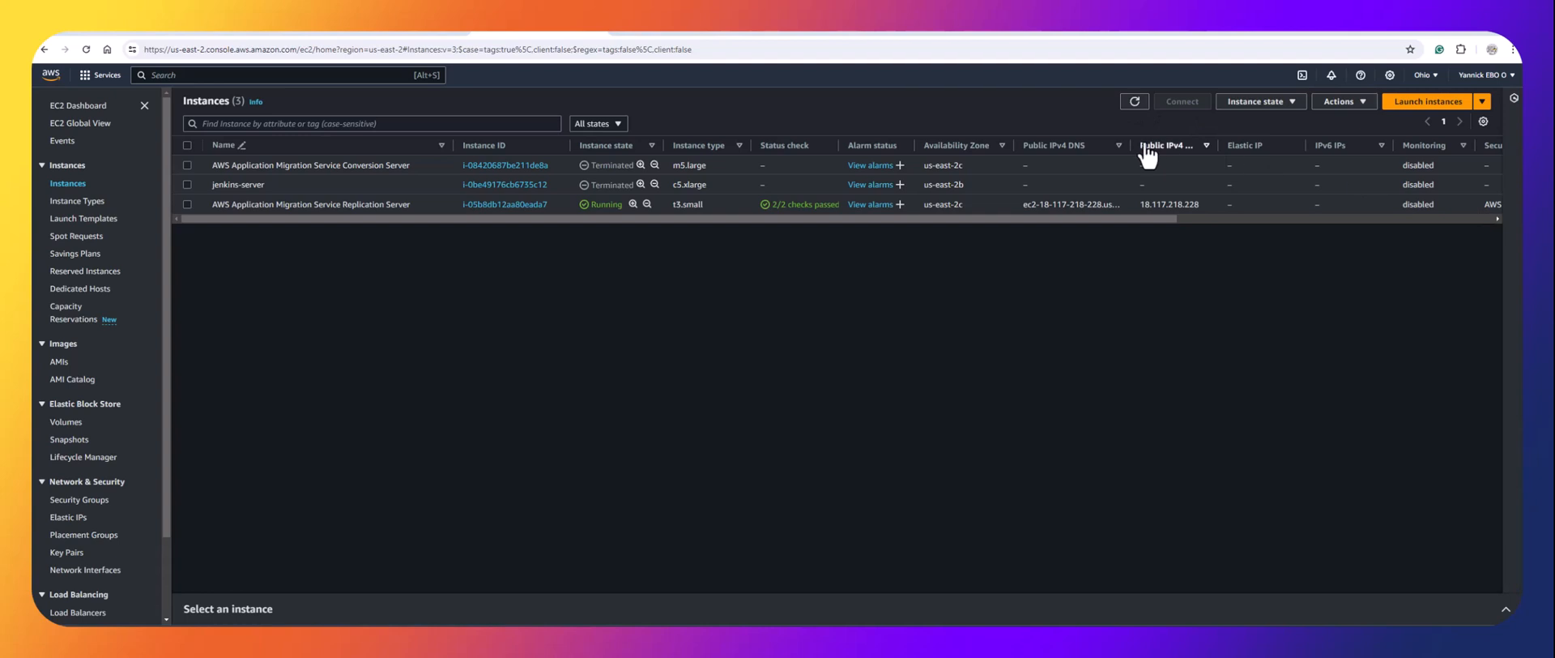
click(1135, 102)
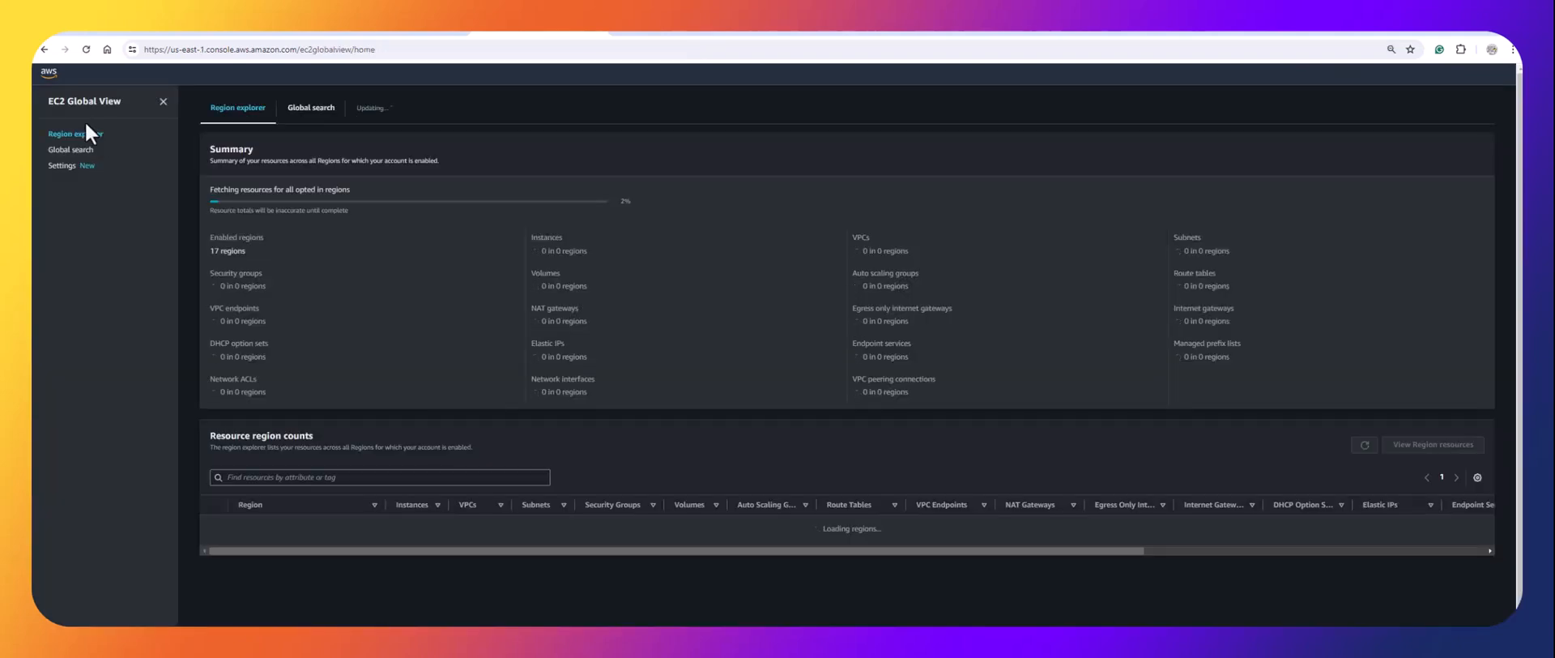
Close EC2 Global View and go to the EC2 dashboard for US East (Ohio).
click(163, 102)
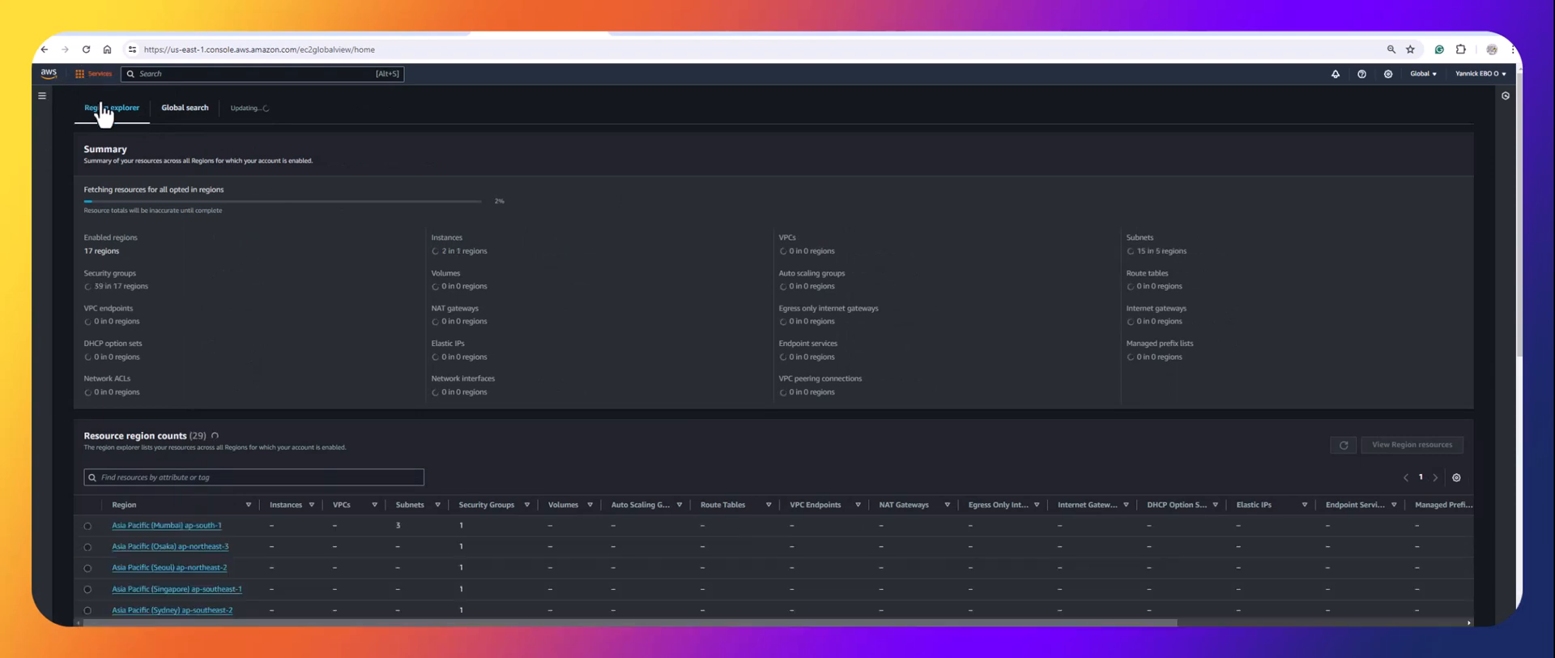
click(80, 75)
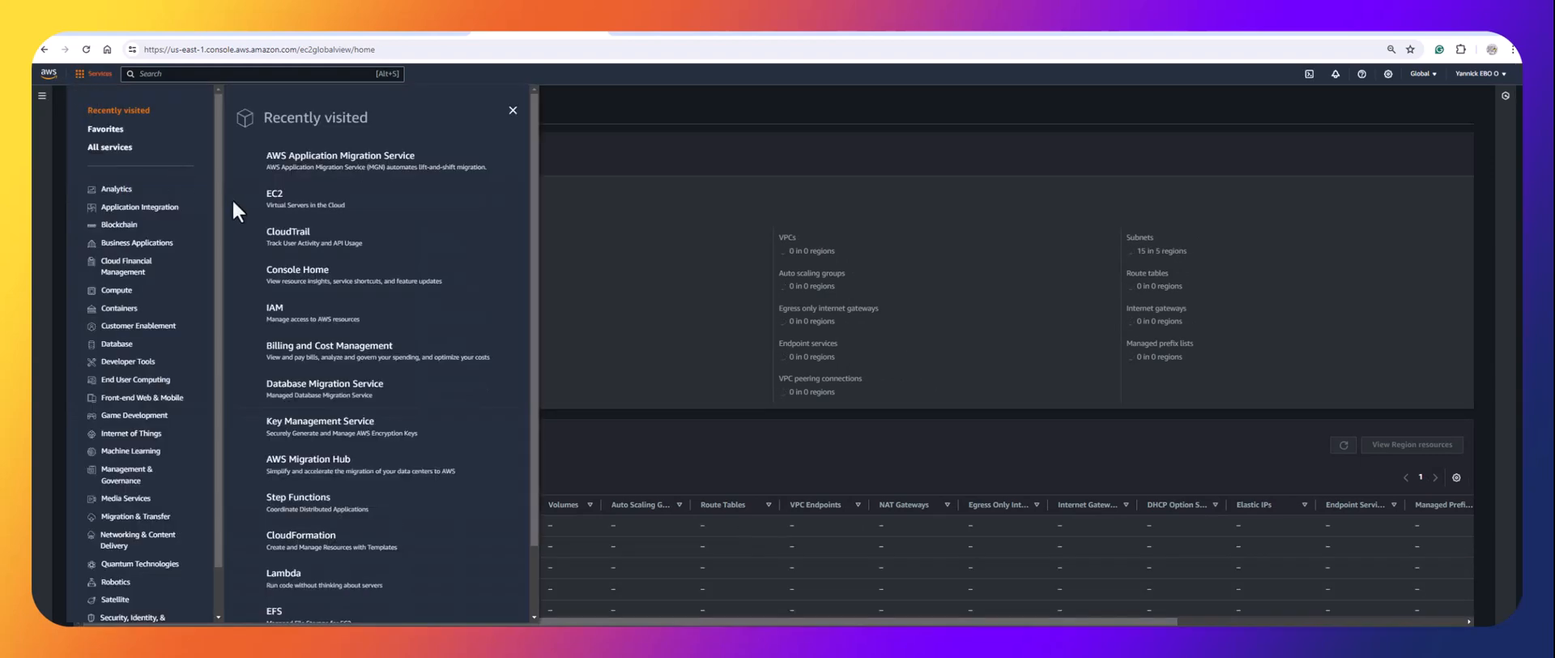
click(275, 199)
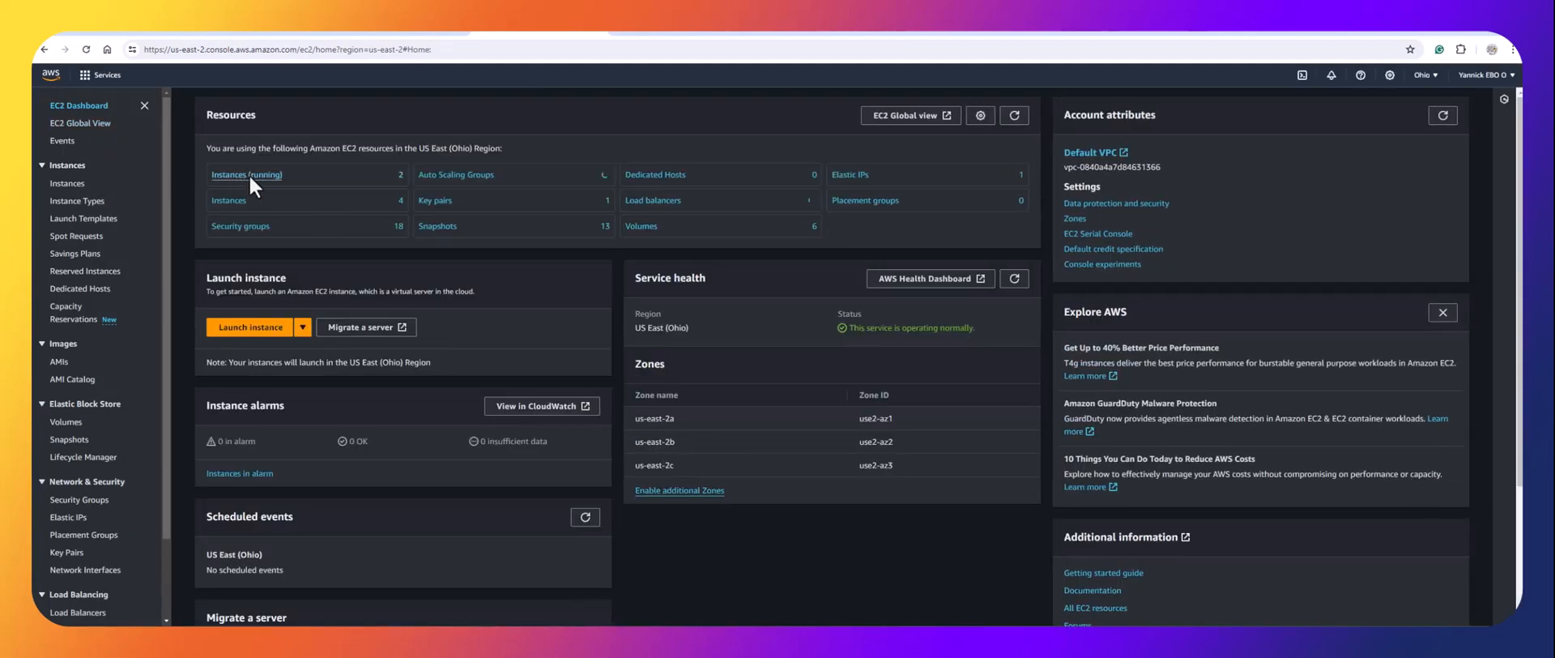
List running instances, recheck the Jenkins job page, then return to the jenkins-server migration dashboard.
click(251, 173)
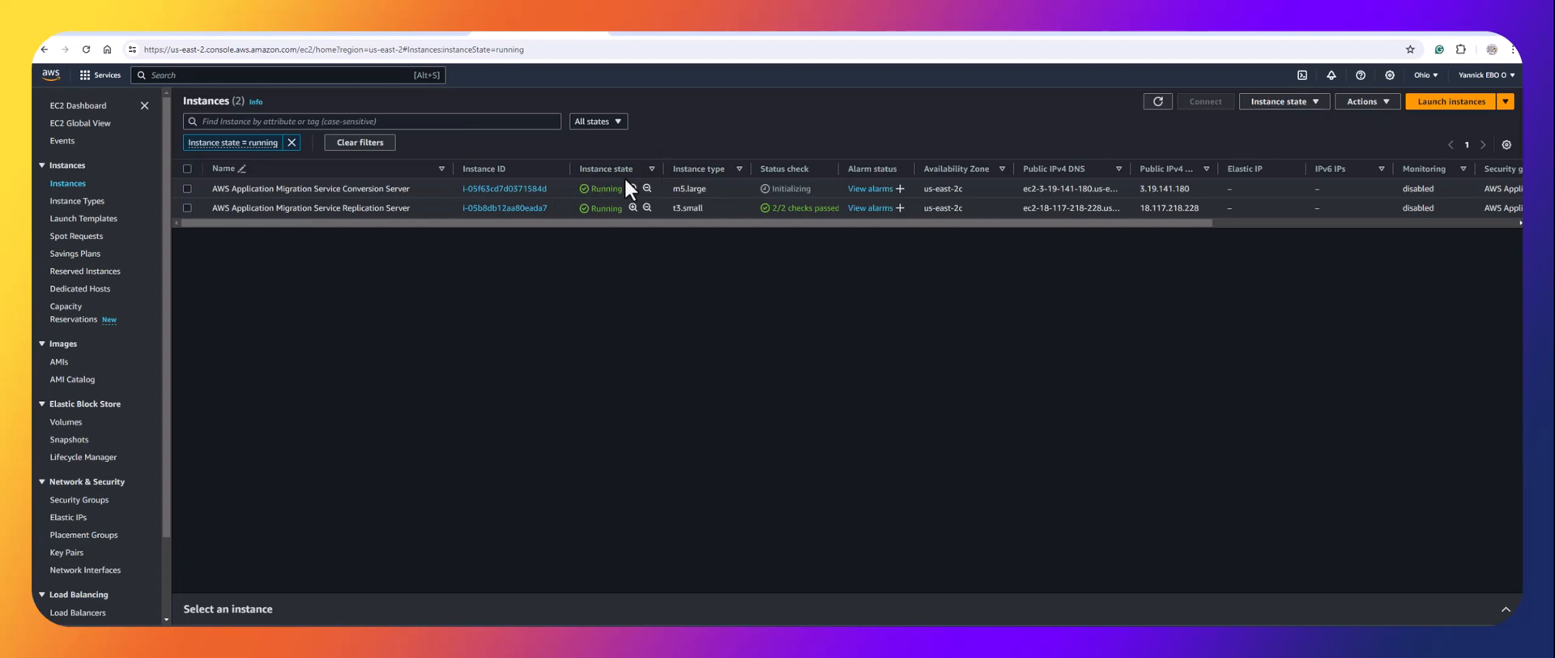
click(694, 37)
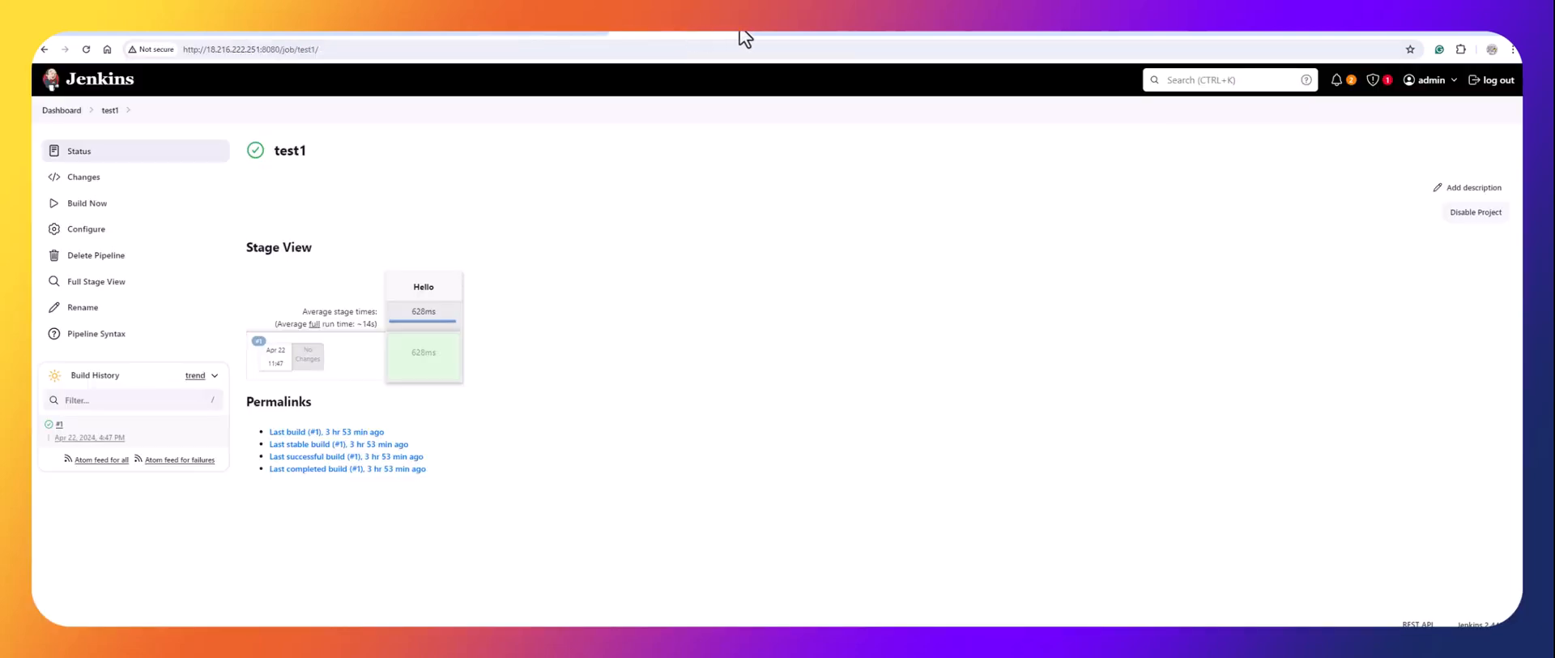
click(84, 49)
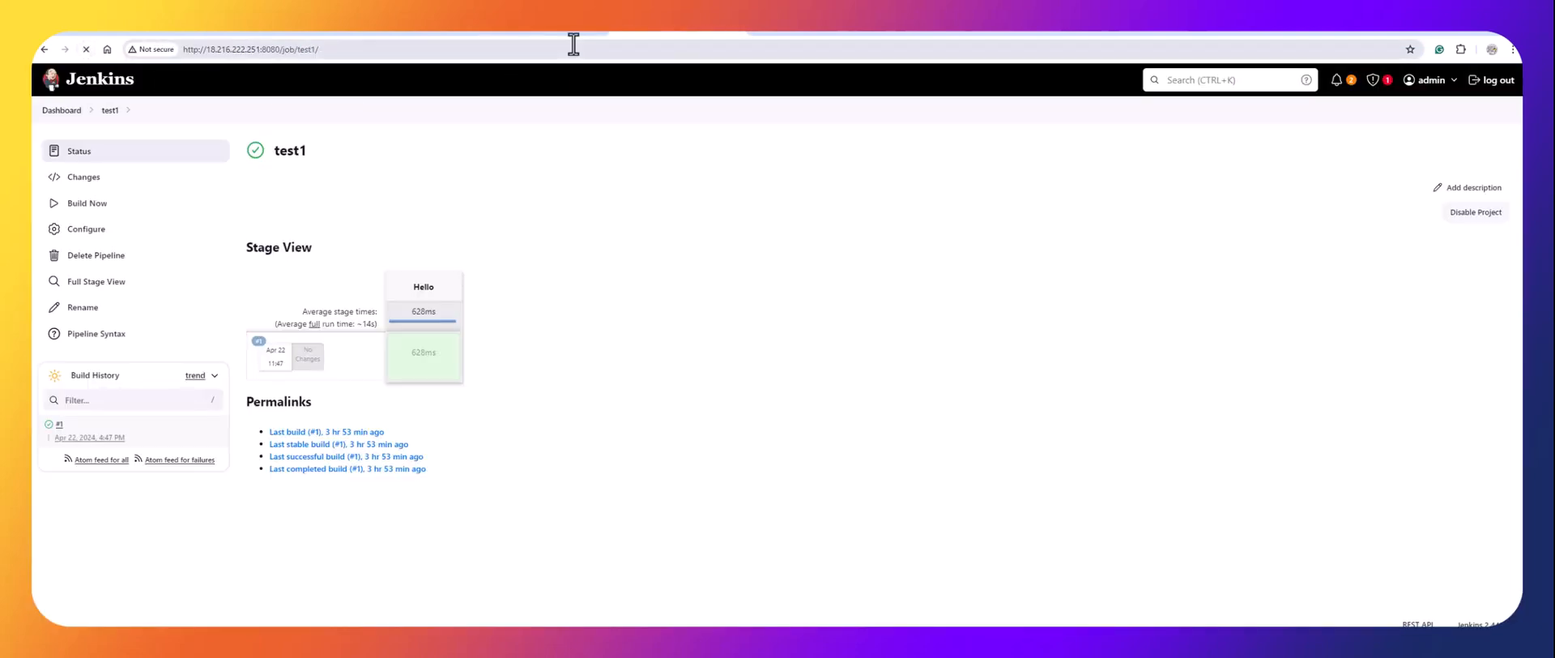
click(736, 32)
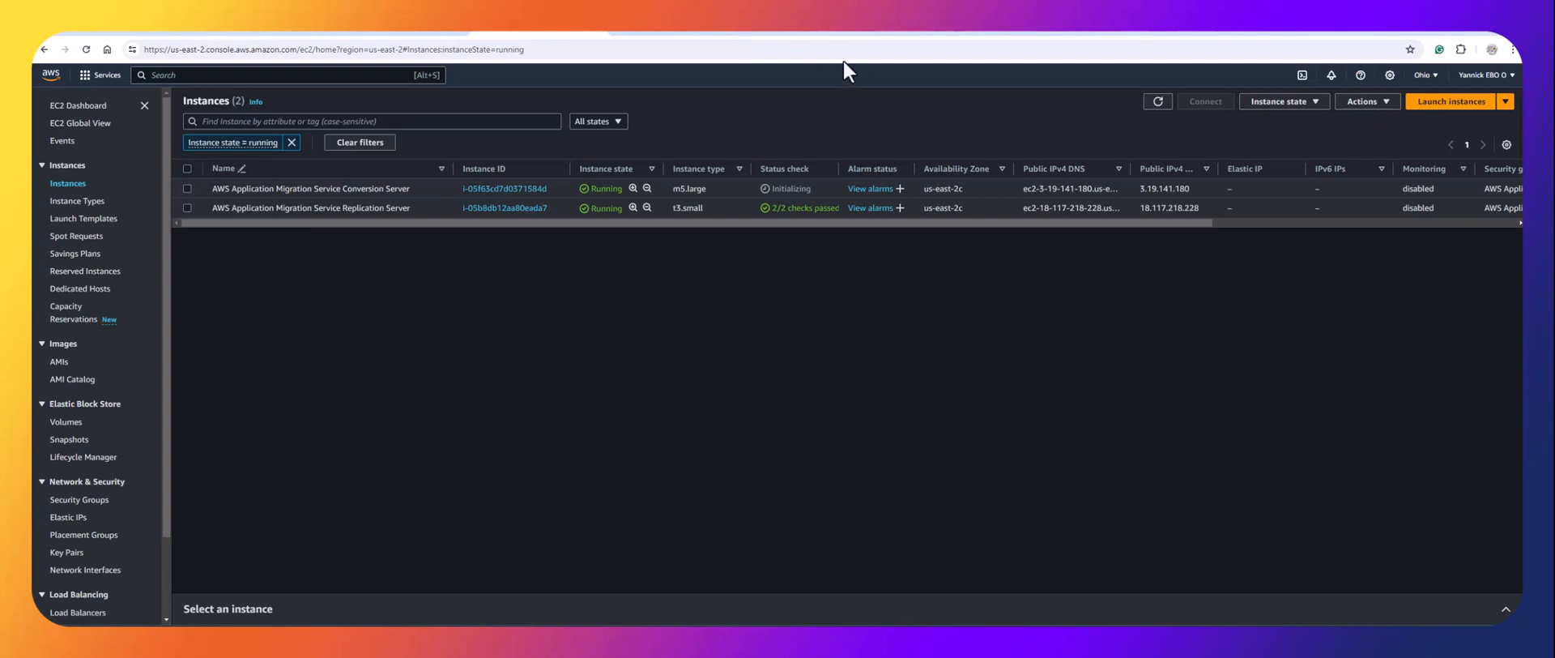
click(1158, 102)
click(132, 34)
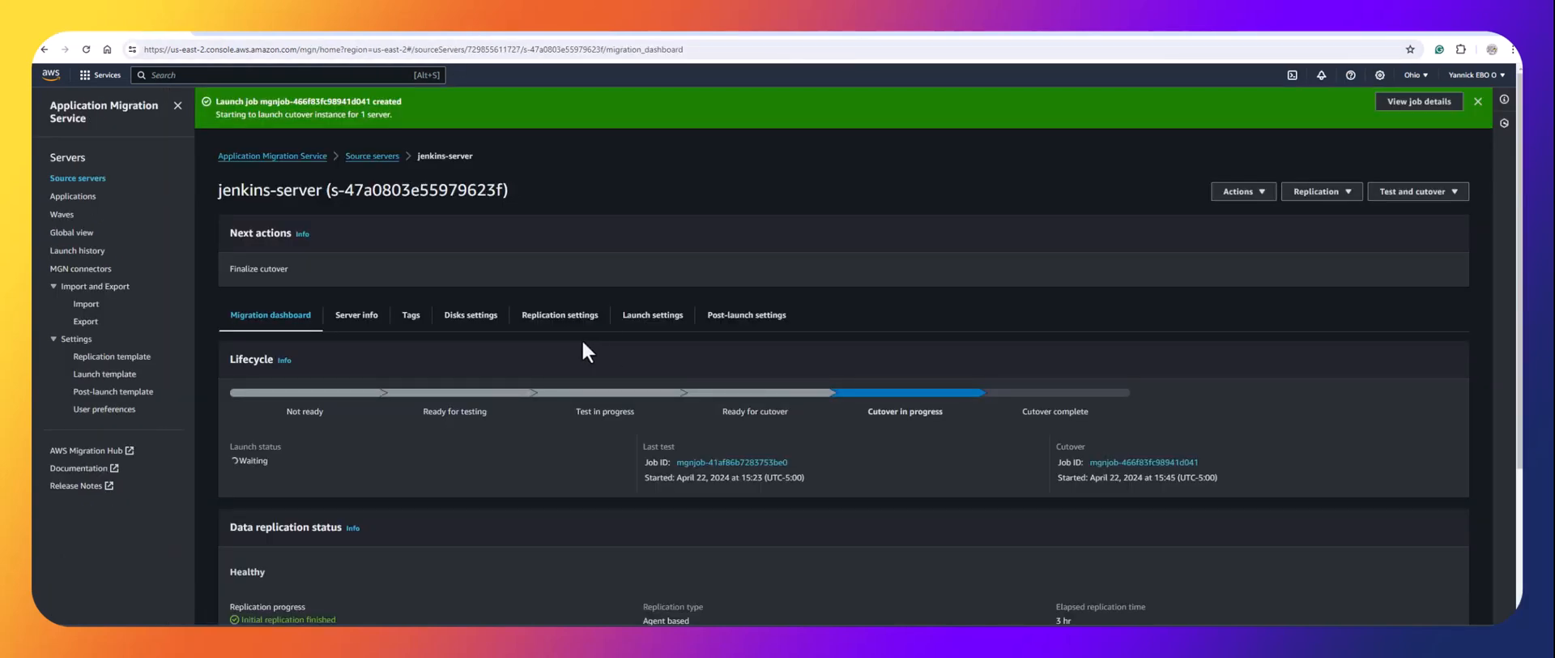
Open the cutover job's details and check EC2 for the initializing m5.large Conversion Server.
scroll(580, 340, down, 1)
scroll(570, 363, down, 1)
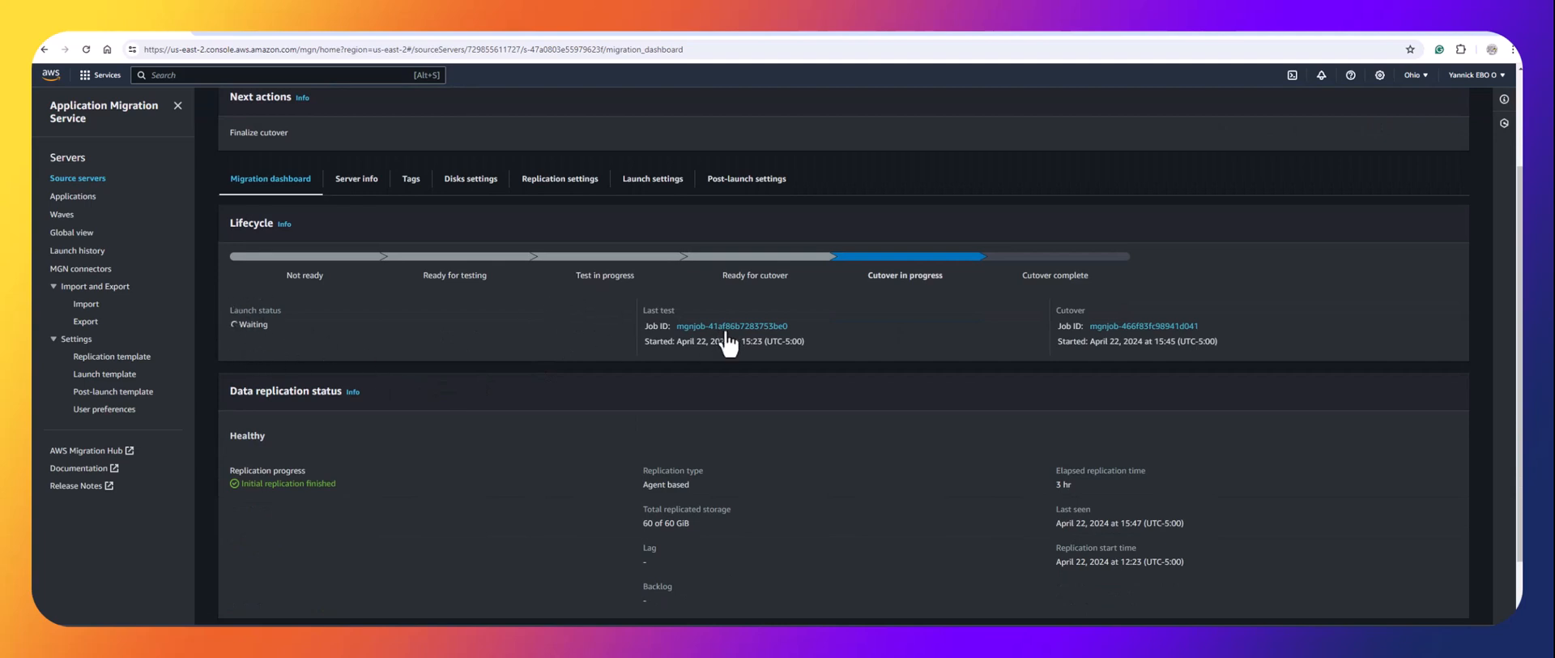
click(1137, 327)
scroll(709, 415, down, 1)
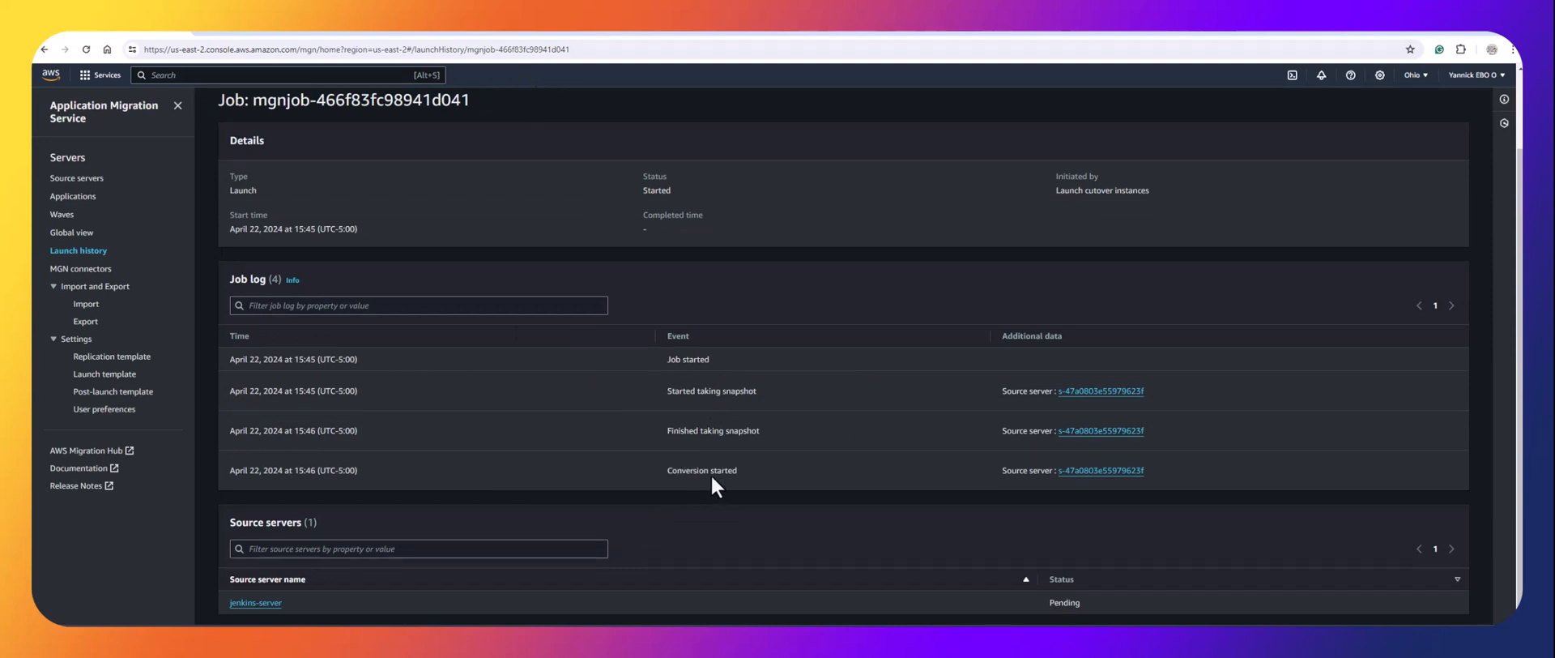
click(532, 28)
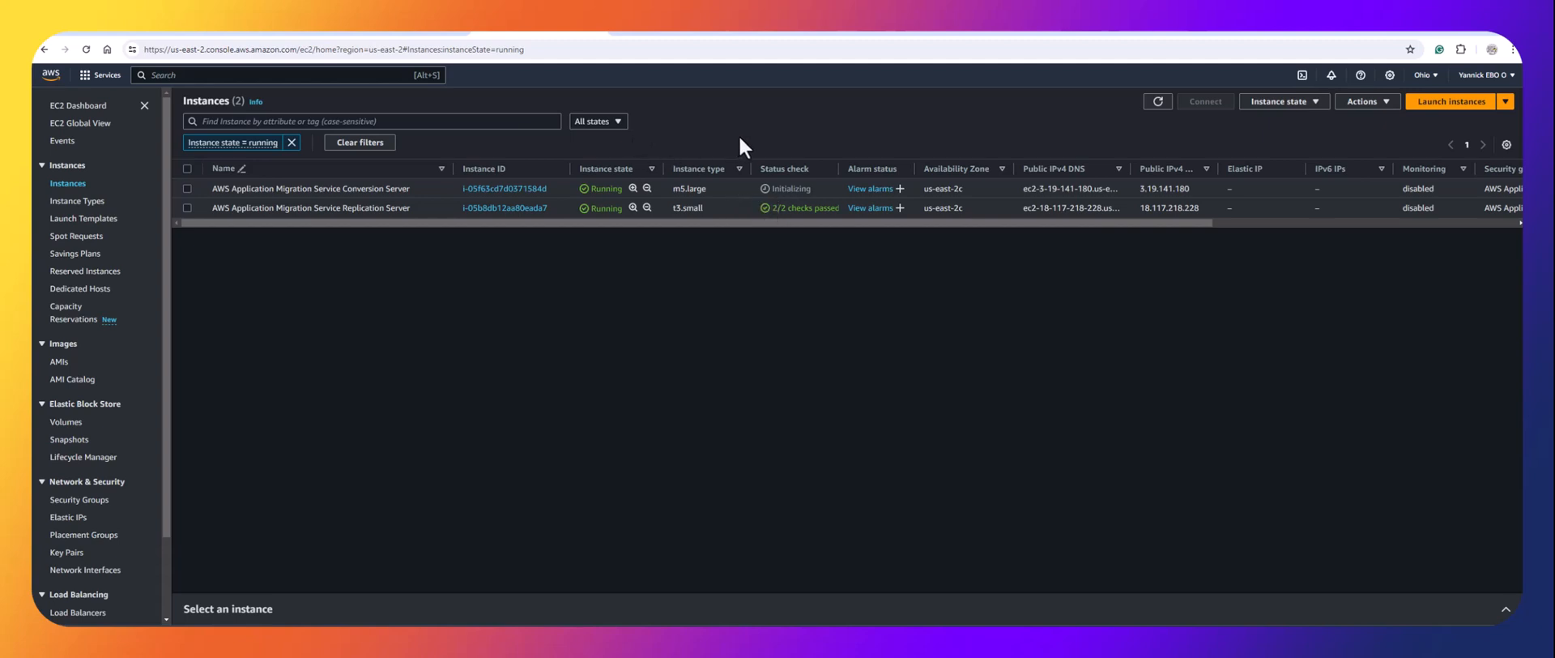
click(125, 33)
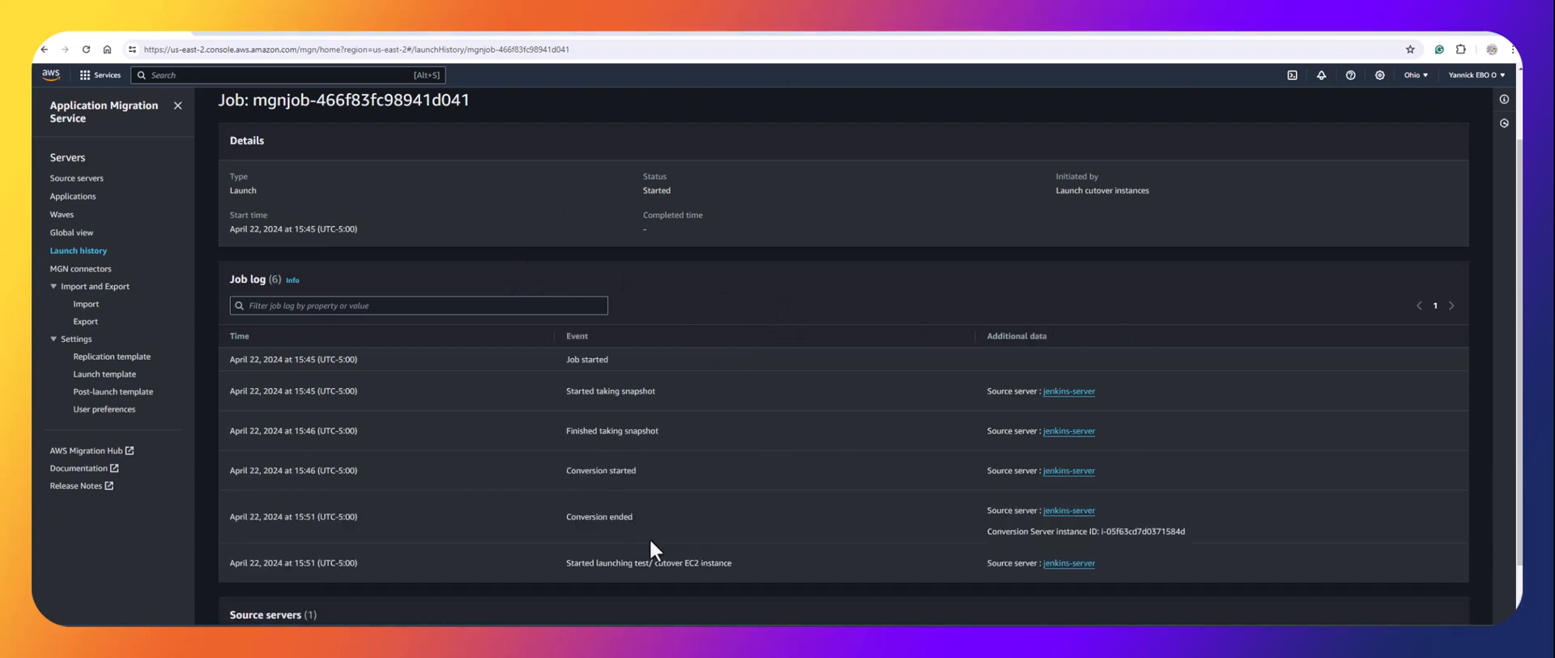
click(507, 32)
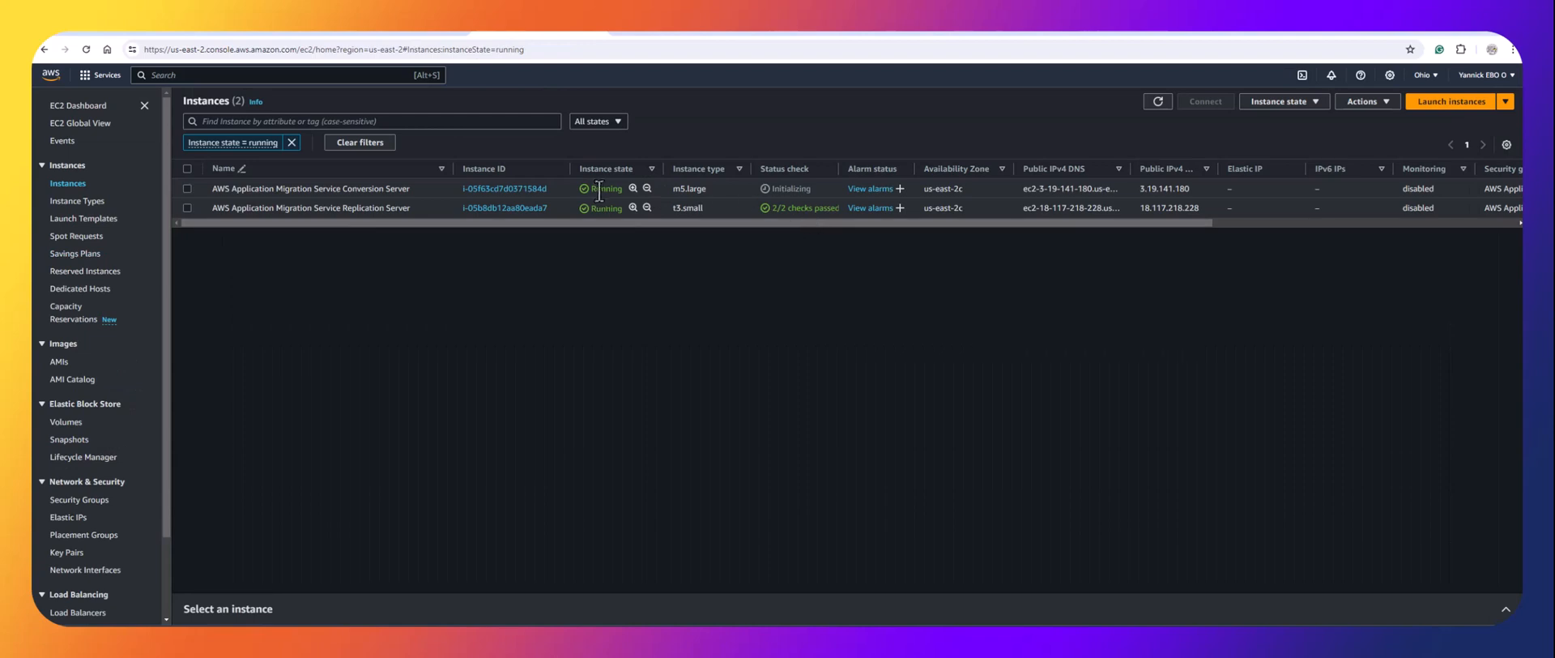
click(1156, 105)
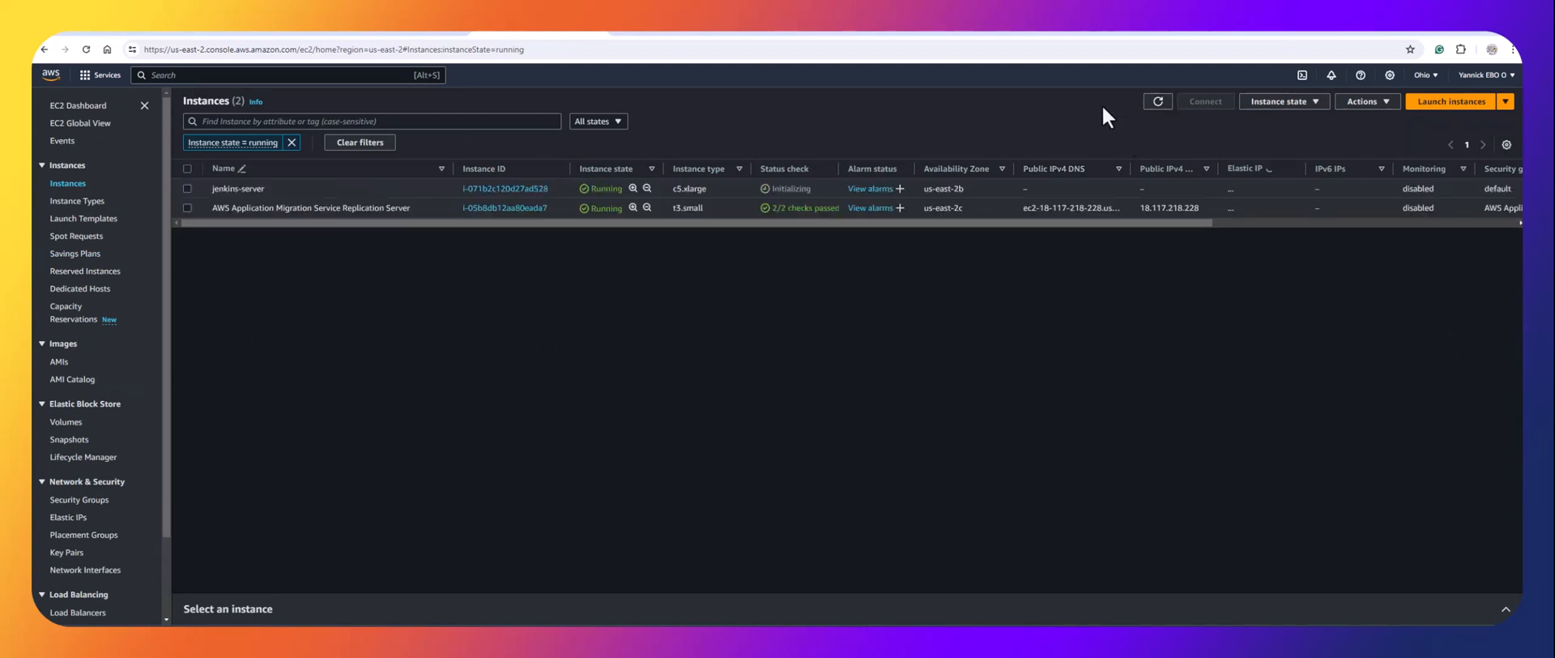
click(1158, 104)
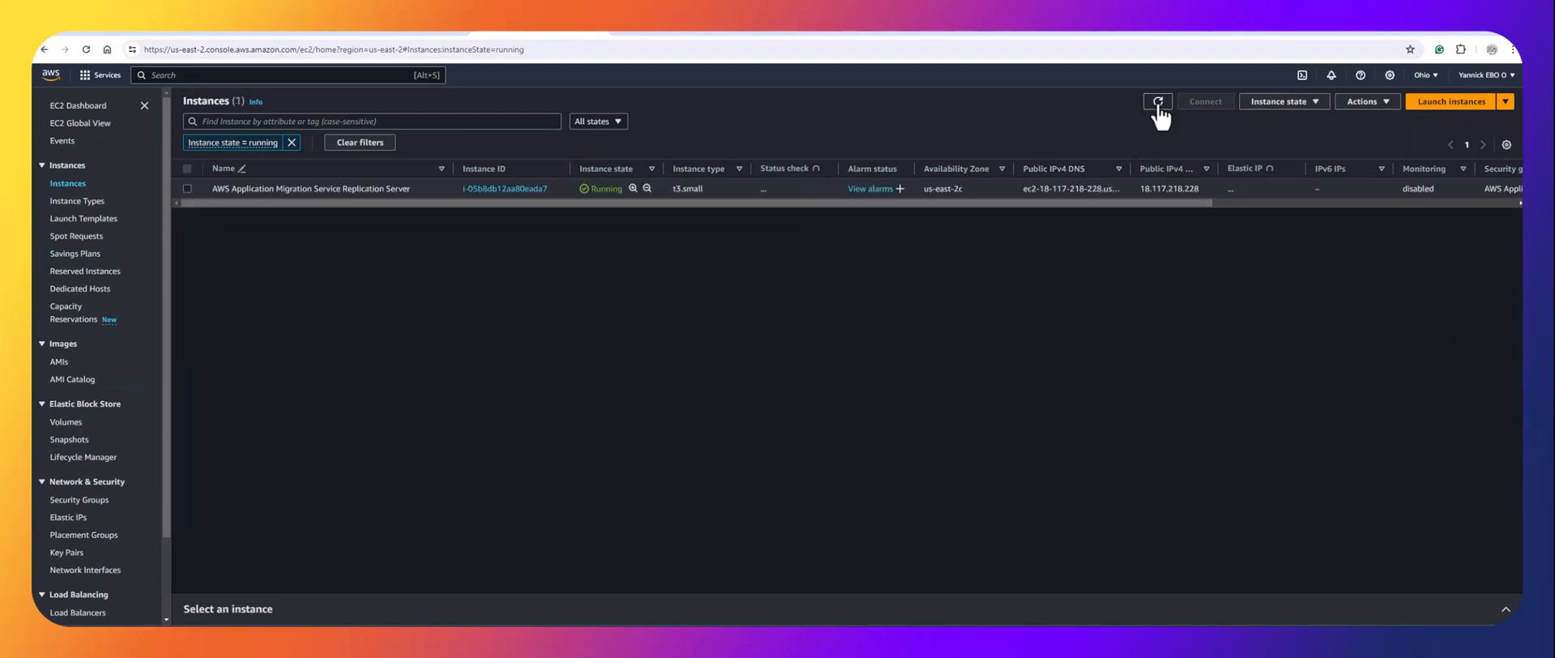
click(71, 186)
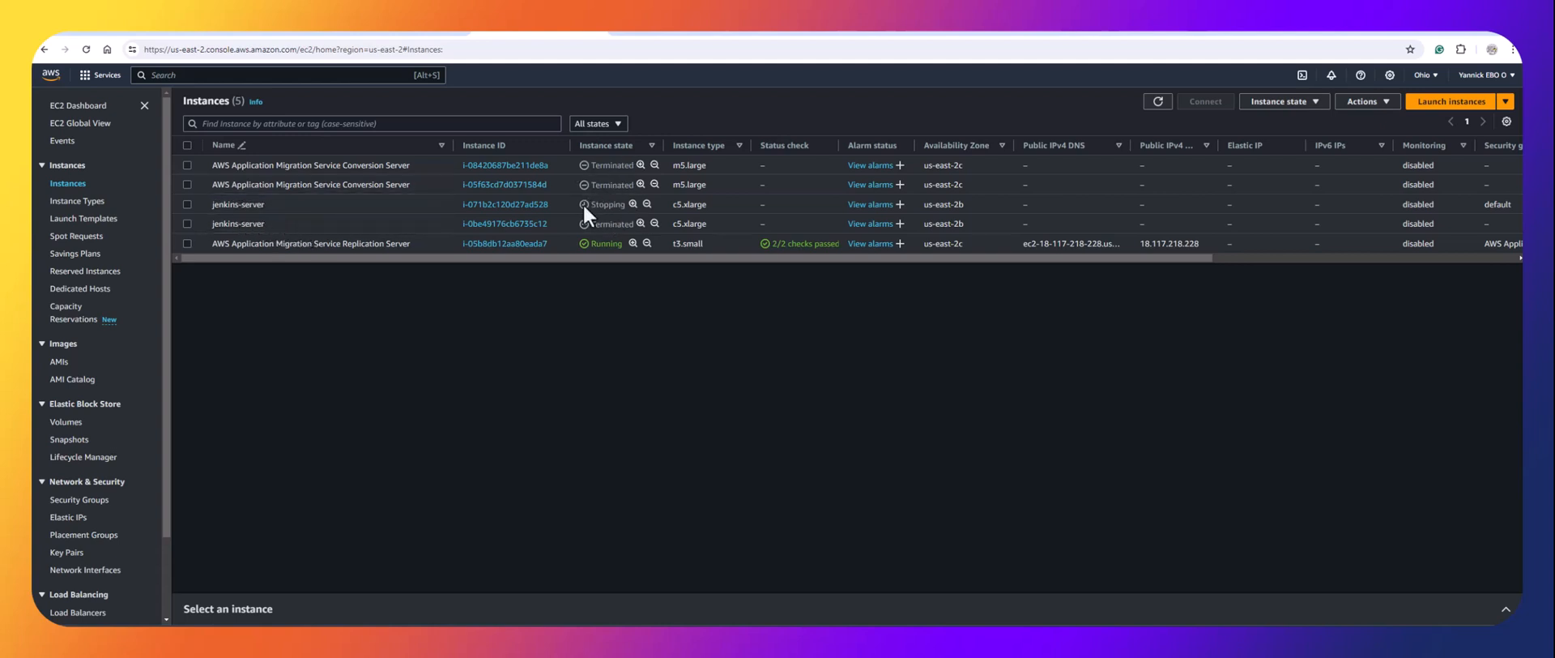
click(118, 33)
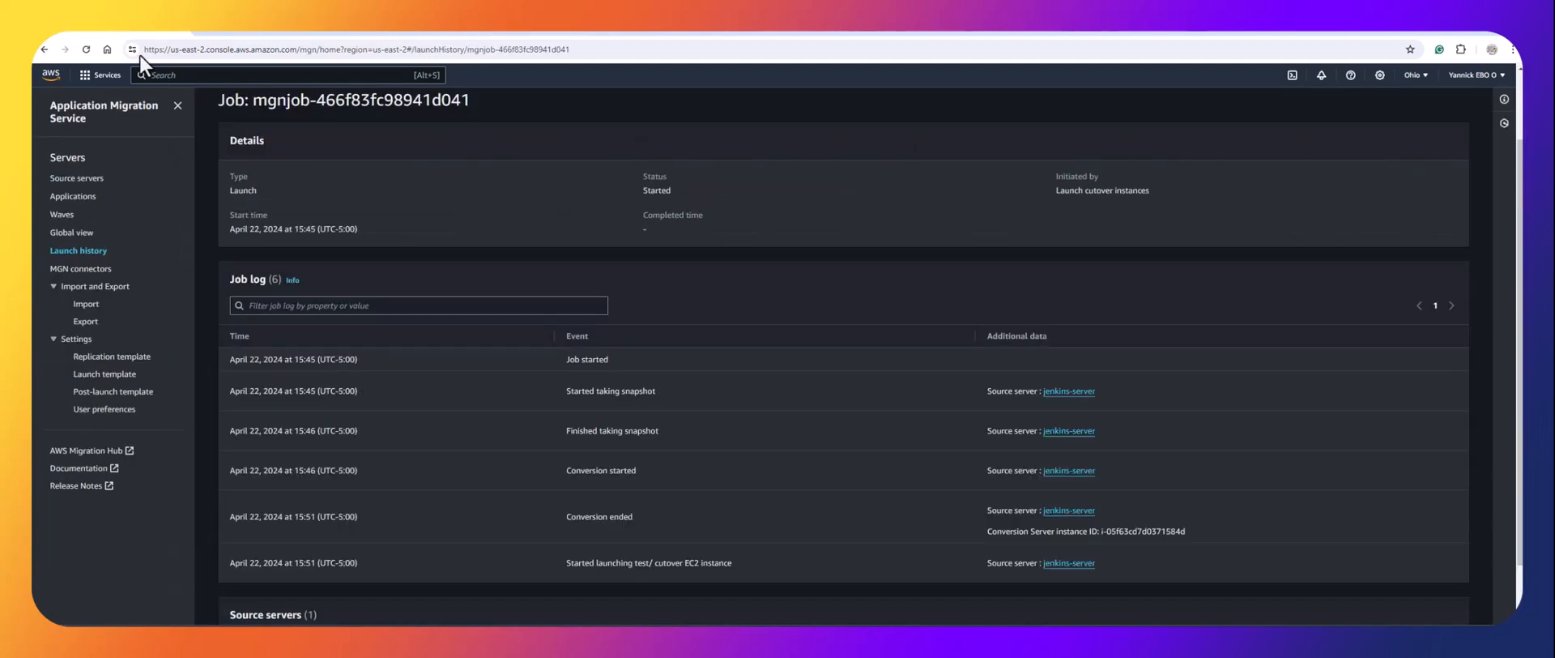
Highlight the launching-instance event in the job log and list the running EC2 instances.
scroll(608, 597, down, 2)
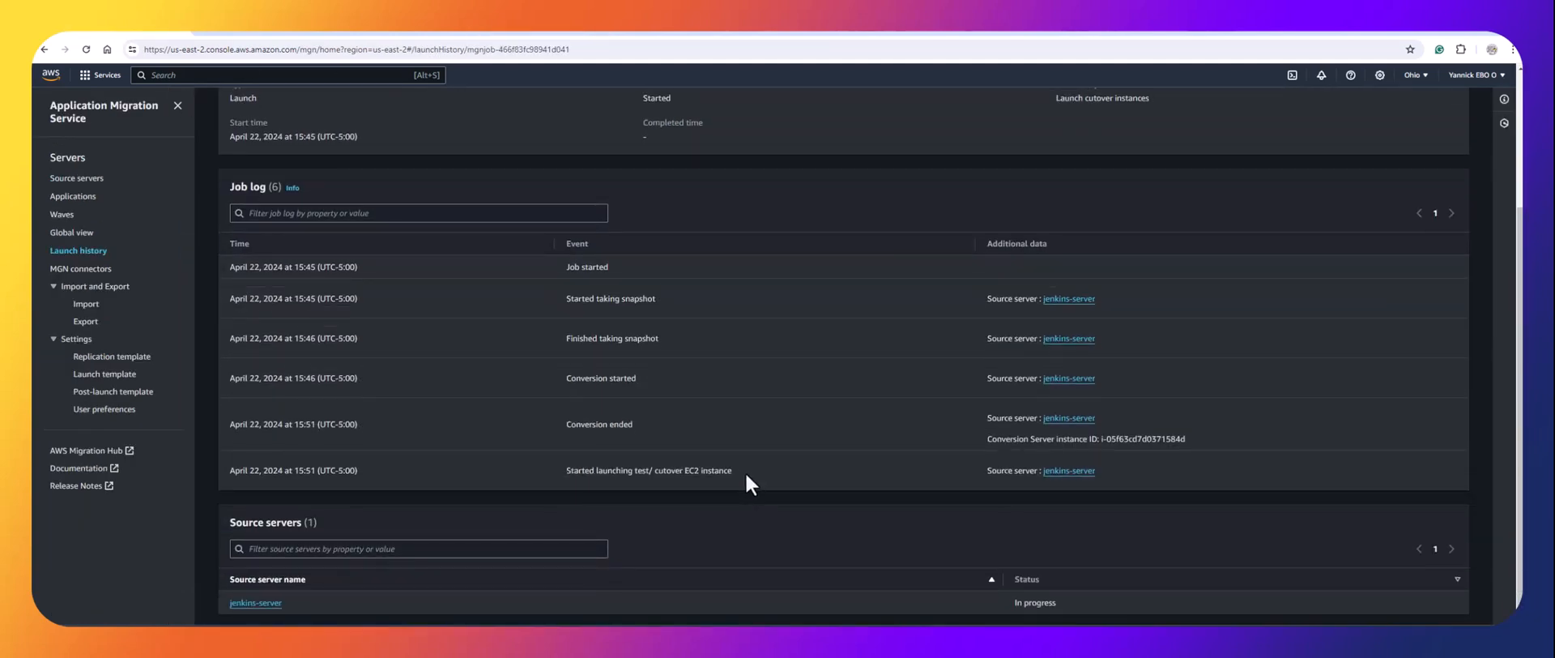
drag(746, 473, 567, 475)
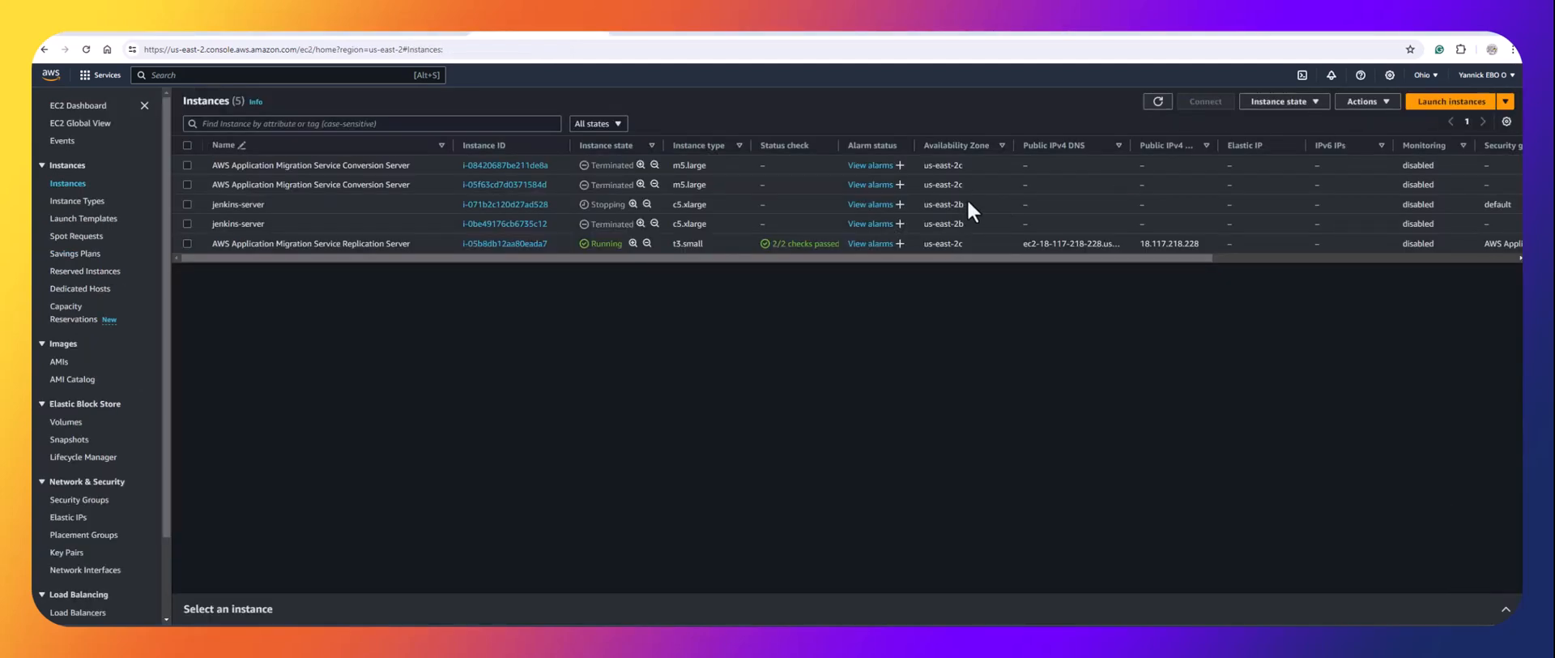
click(1160, 102)
click(73, 111)
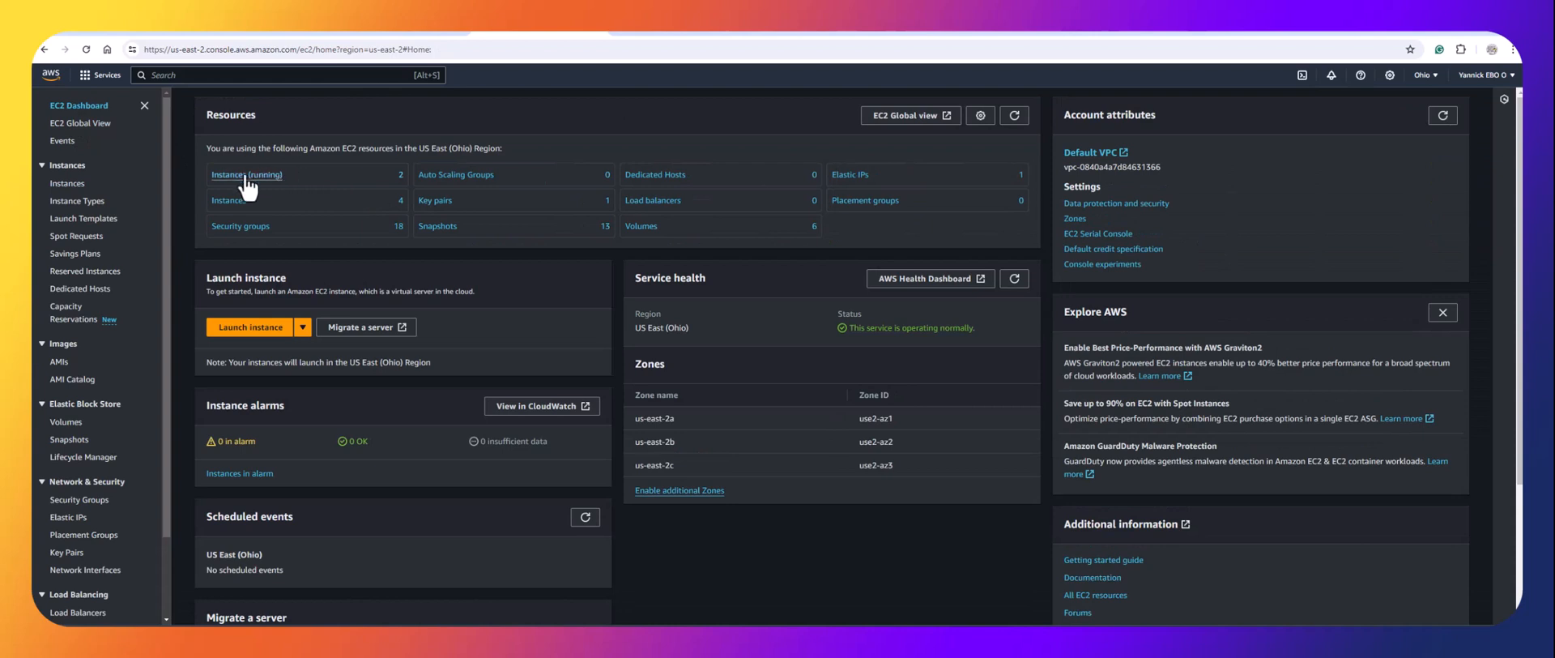
click(250, 179)
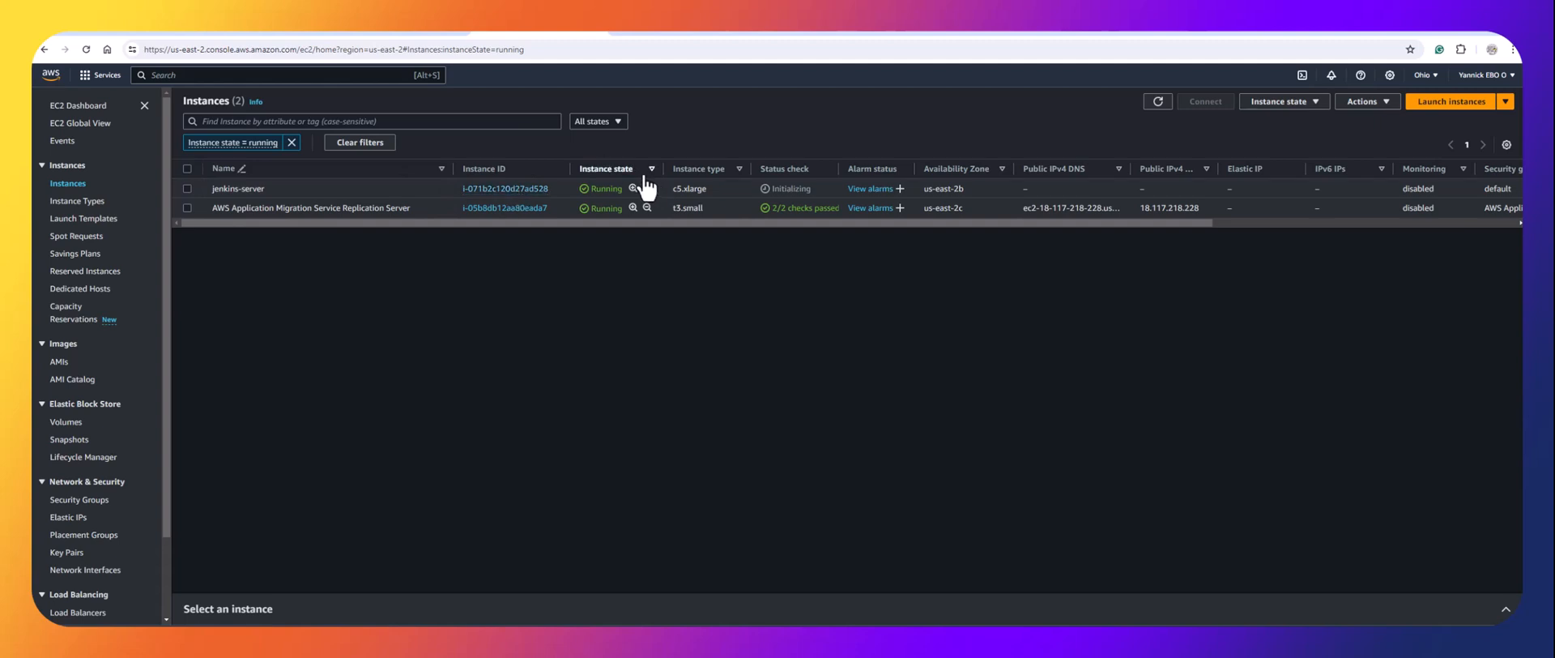
Check the Jenkins test1 page, then reload the cutover job to see Completed.
click(388, 33)
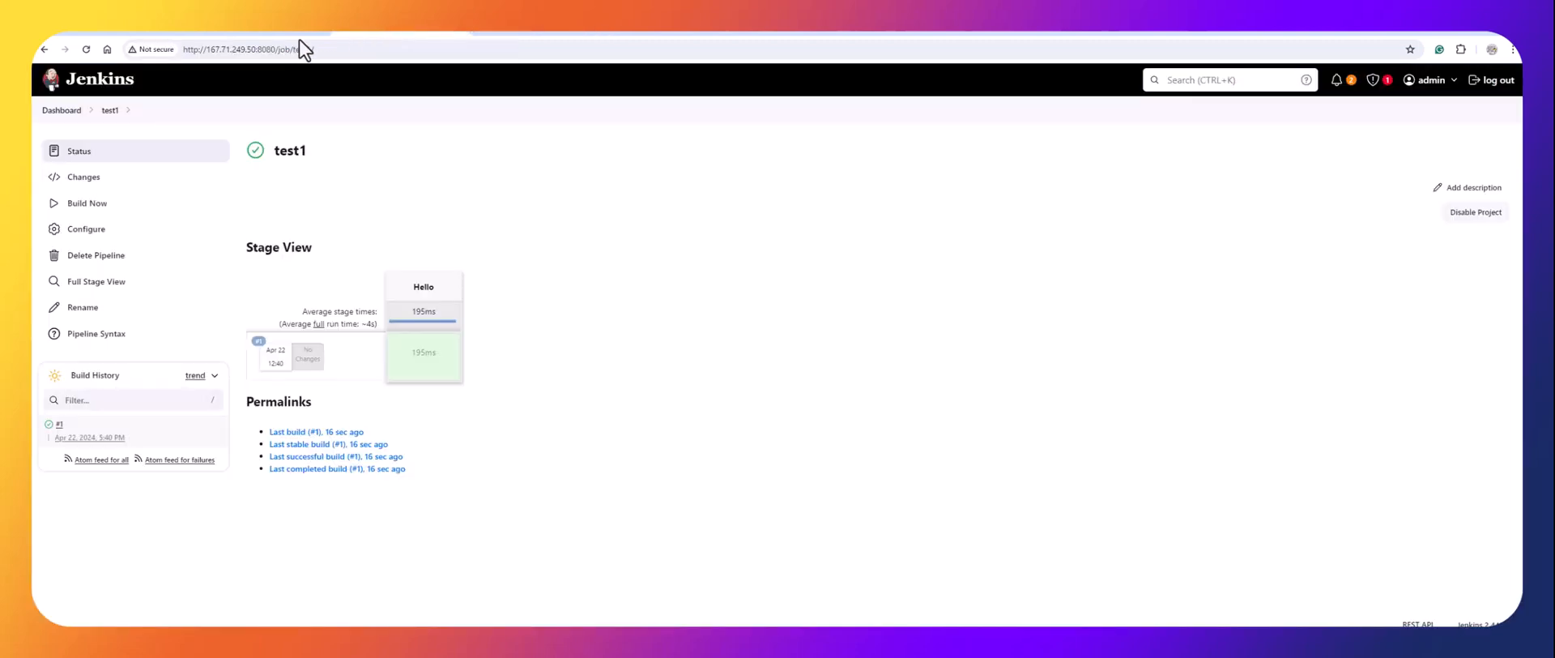
click(271, 33)
click(139, 35)
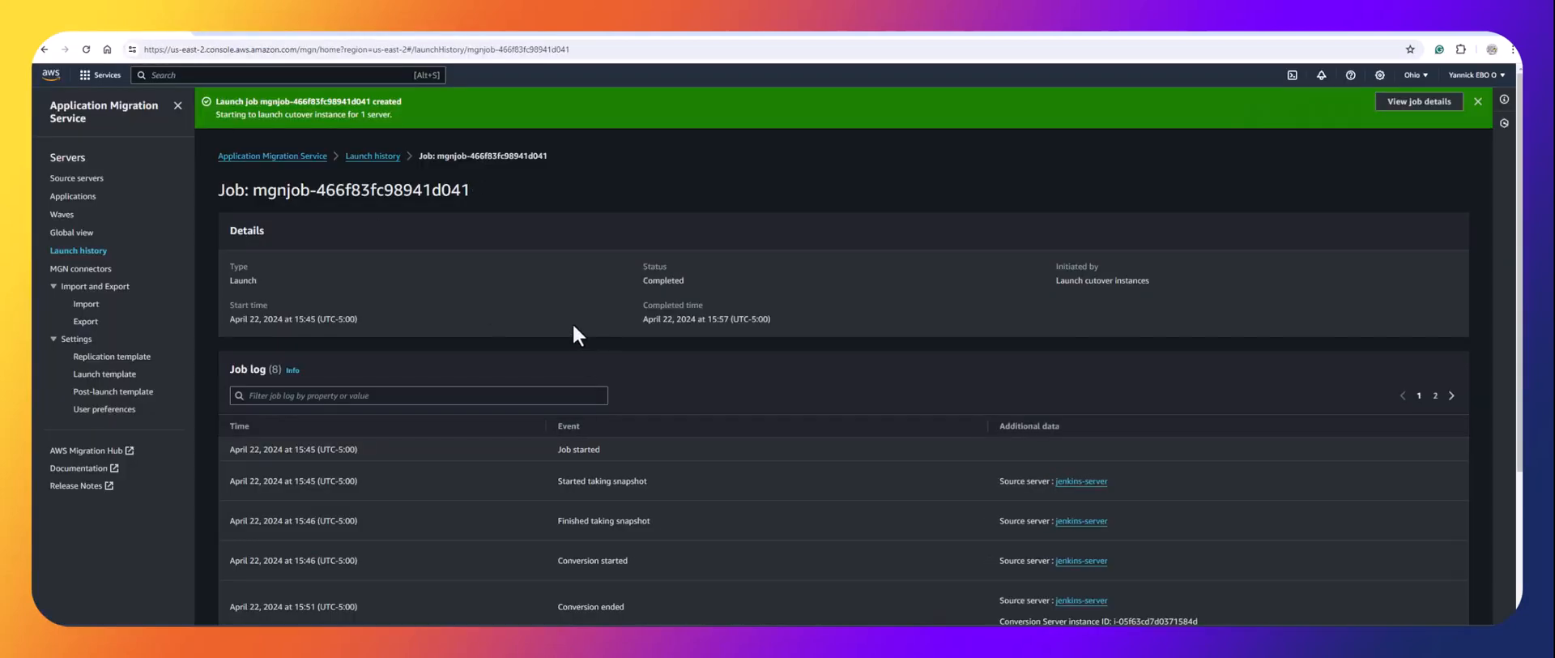
Select the cutover instance ID i-071b2c120d27ad528 in the job log.
scroll(570, 324, down, 3)
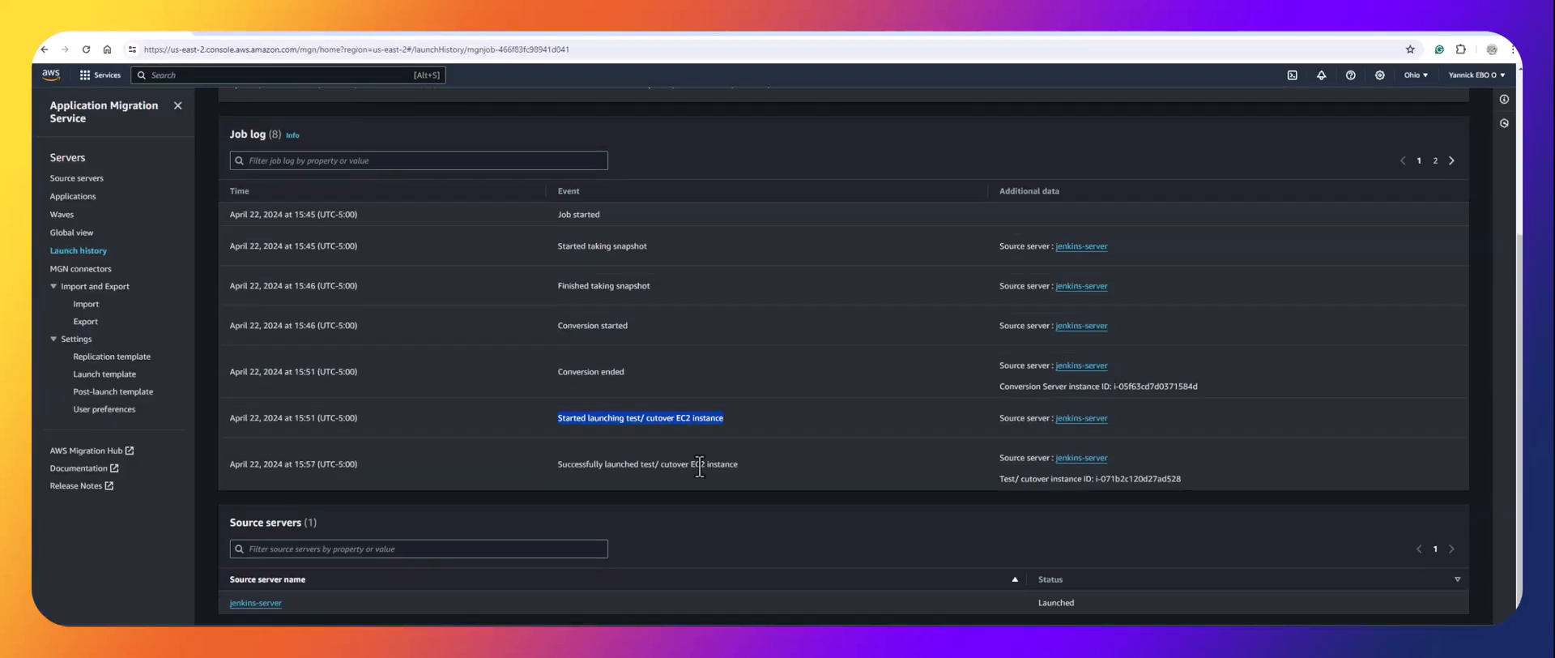
click(625, 485)
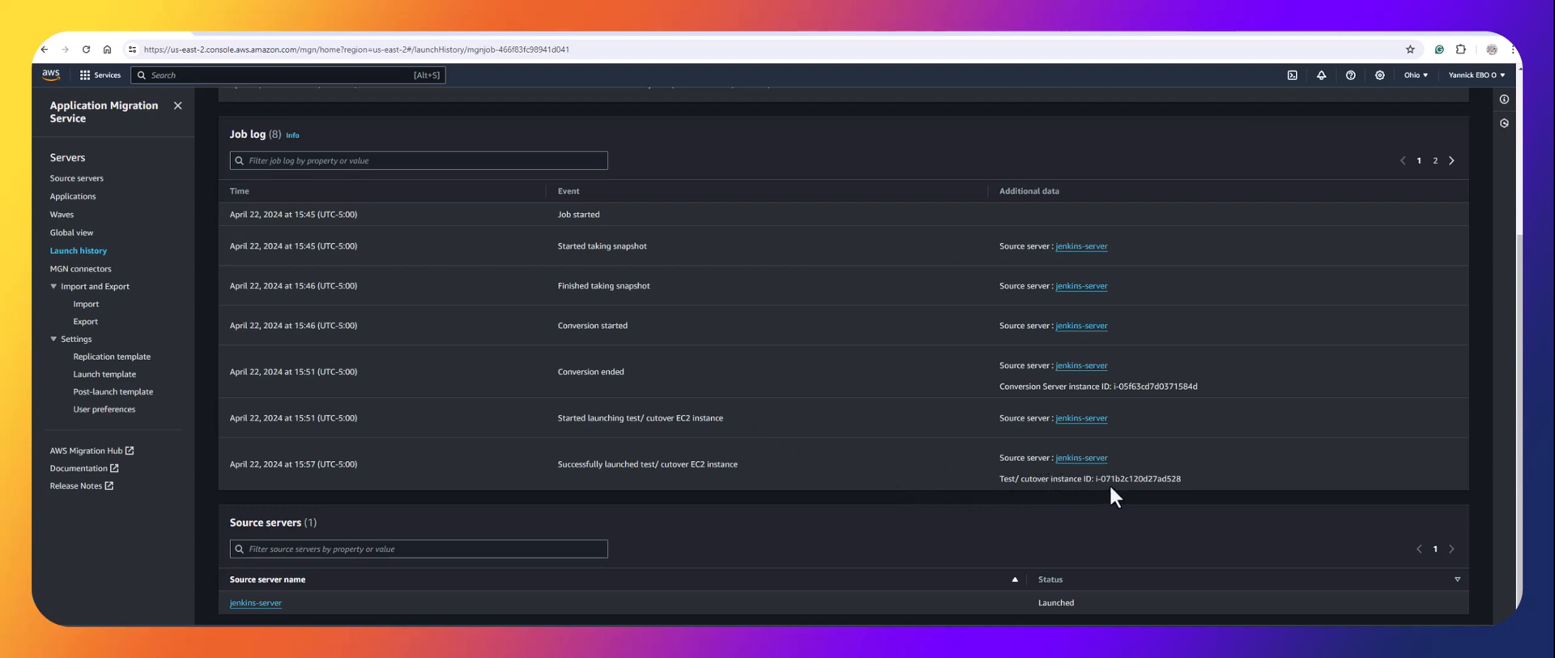
drag(1173, 479, 1093, 481)
Refresh the EC2 instances until jenkins-server passes 2/2 checks, then open its summary.
click(528, 36)
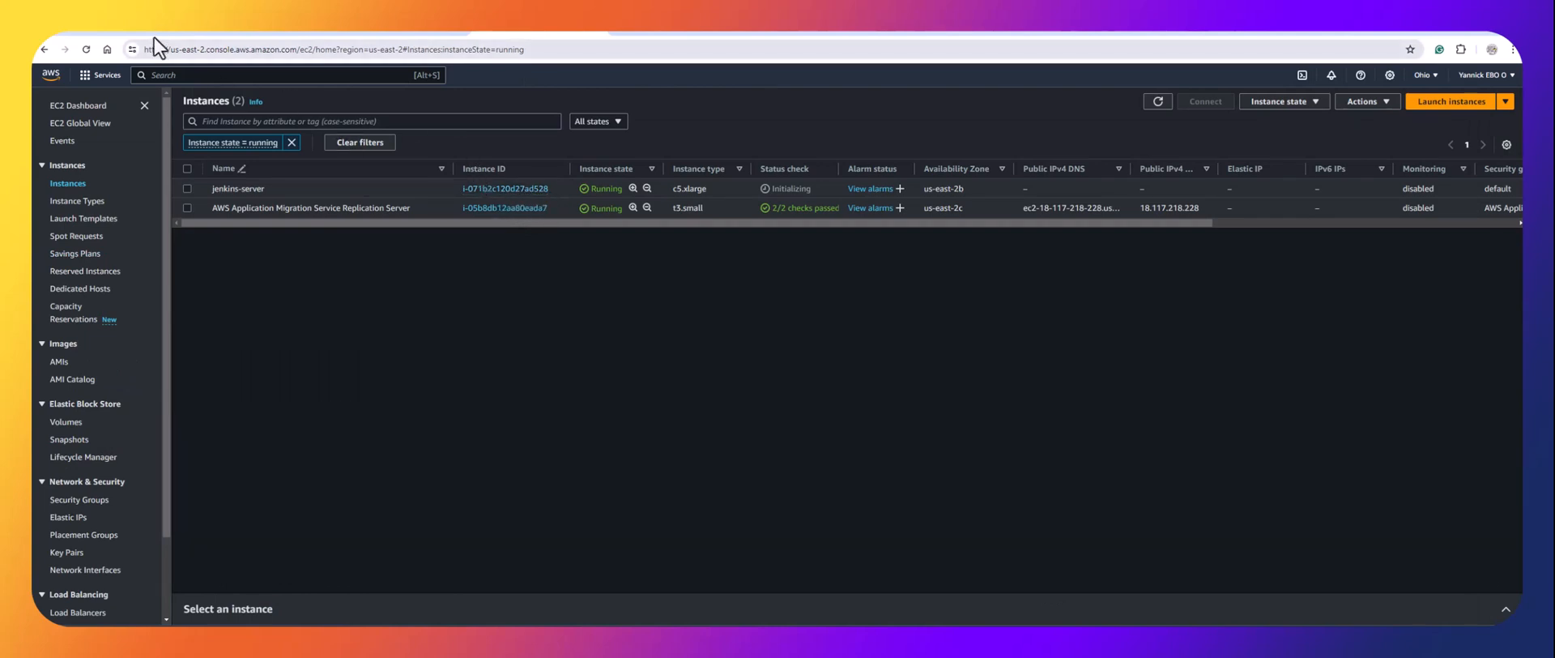
click(130, 34)
click(532, 24)
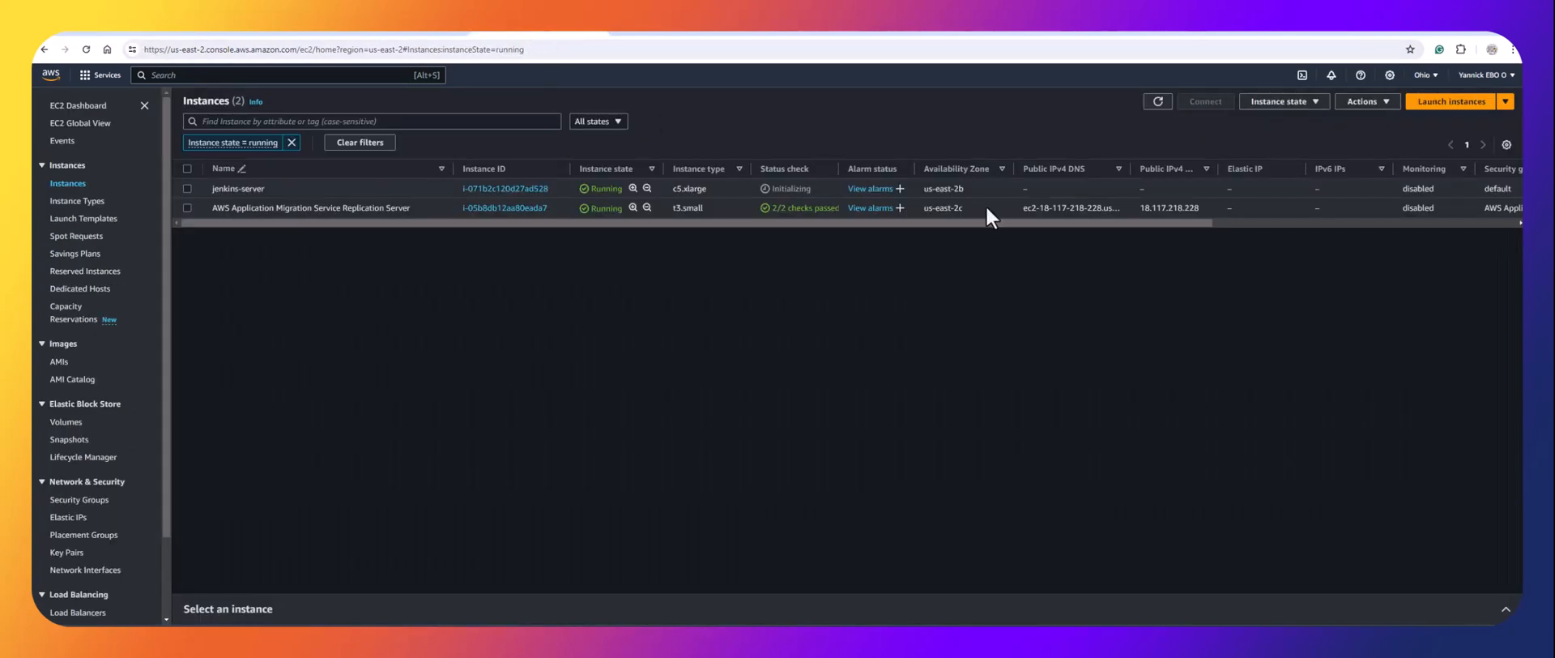
click(1158, 103)
click(1158, 104)
click(1158, 103)
click(1164, 108)
click(525, 193)
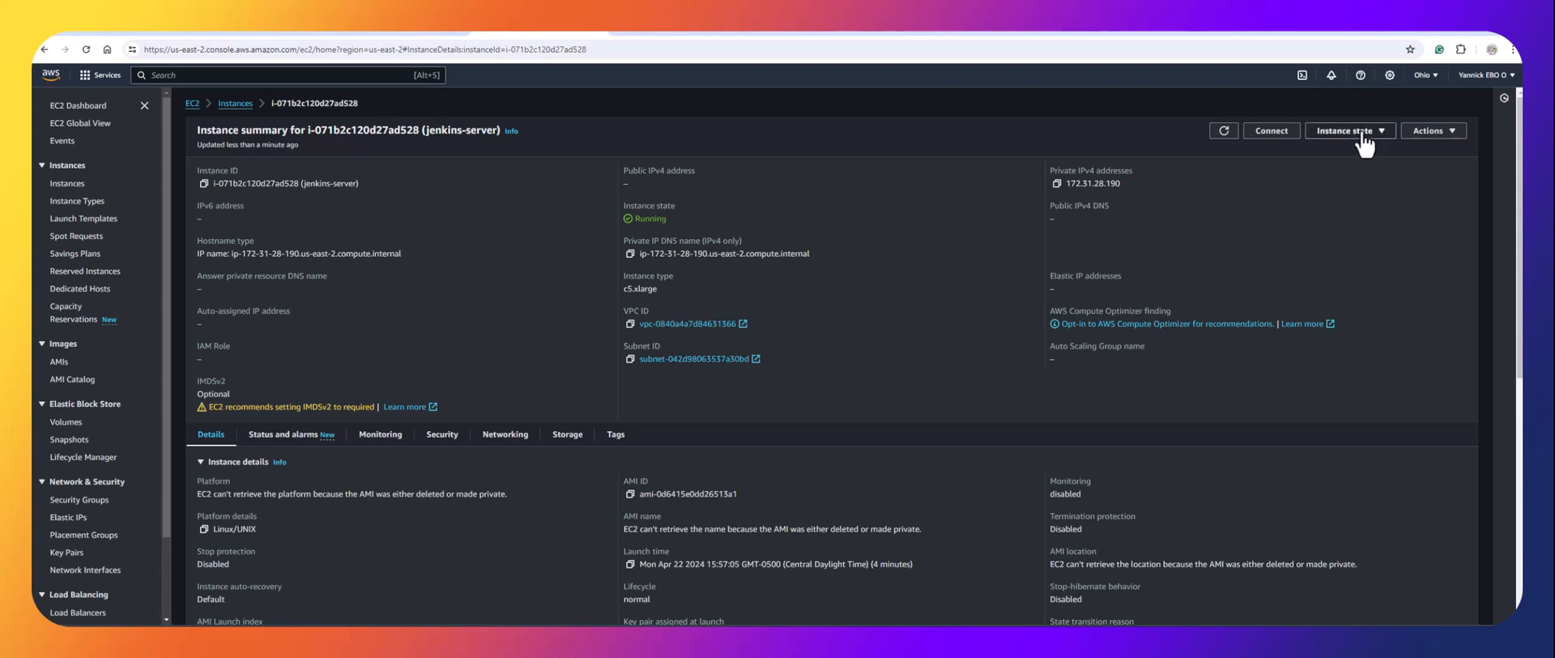
Check Disassociate Elastic IP address for the instance, then cancel back to the instances list.
click(1426, 132)
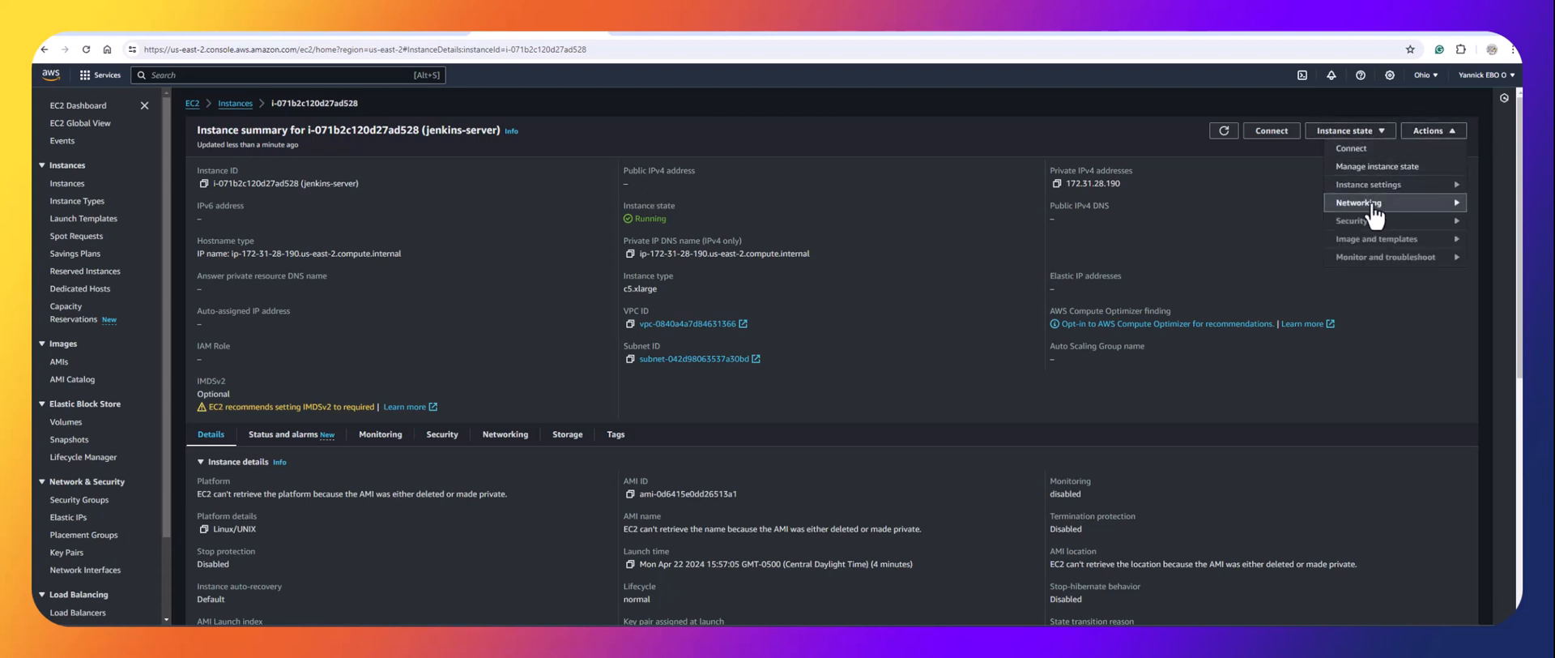
mouse_move(1375, 214)
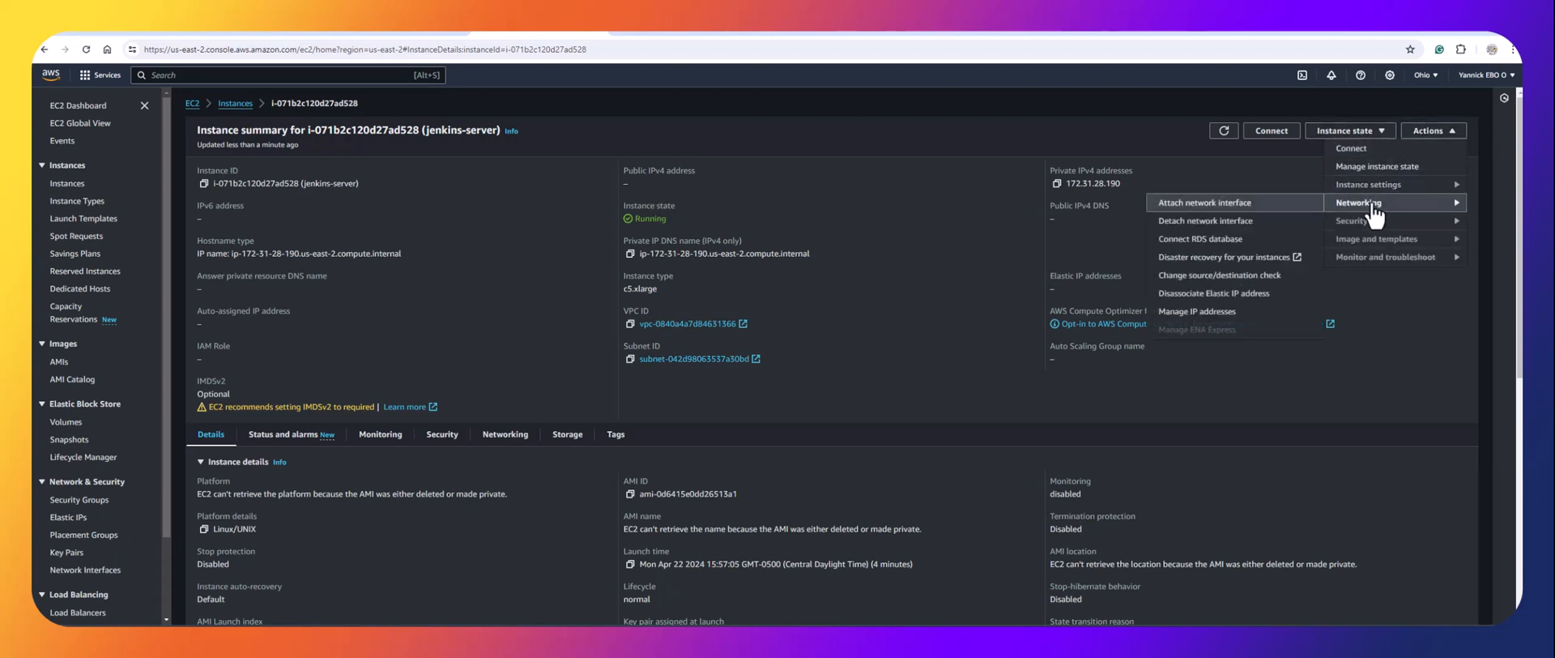
click(1233, 295)
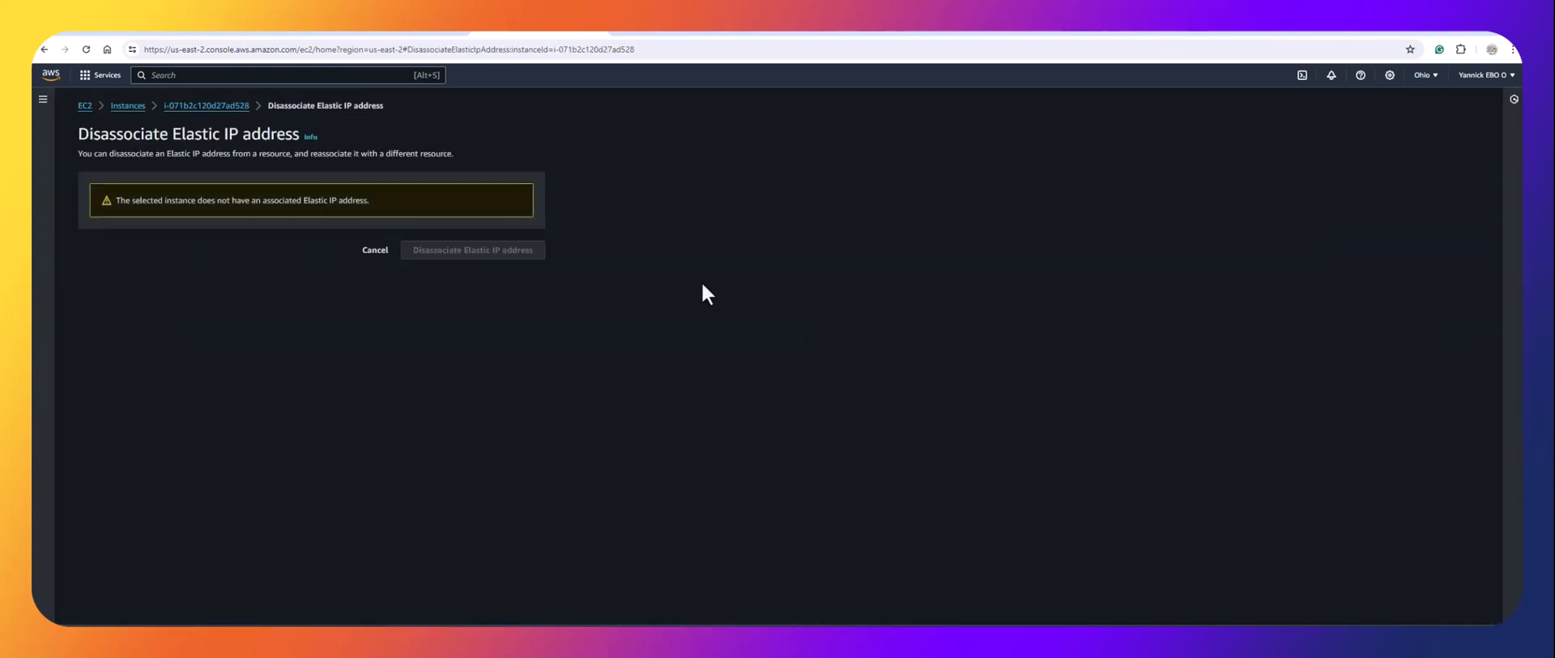
click(377, 250)
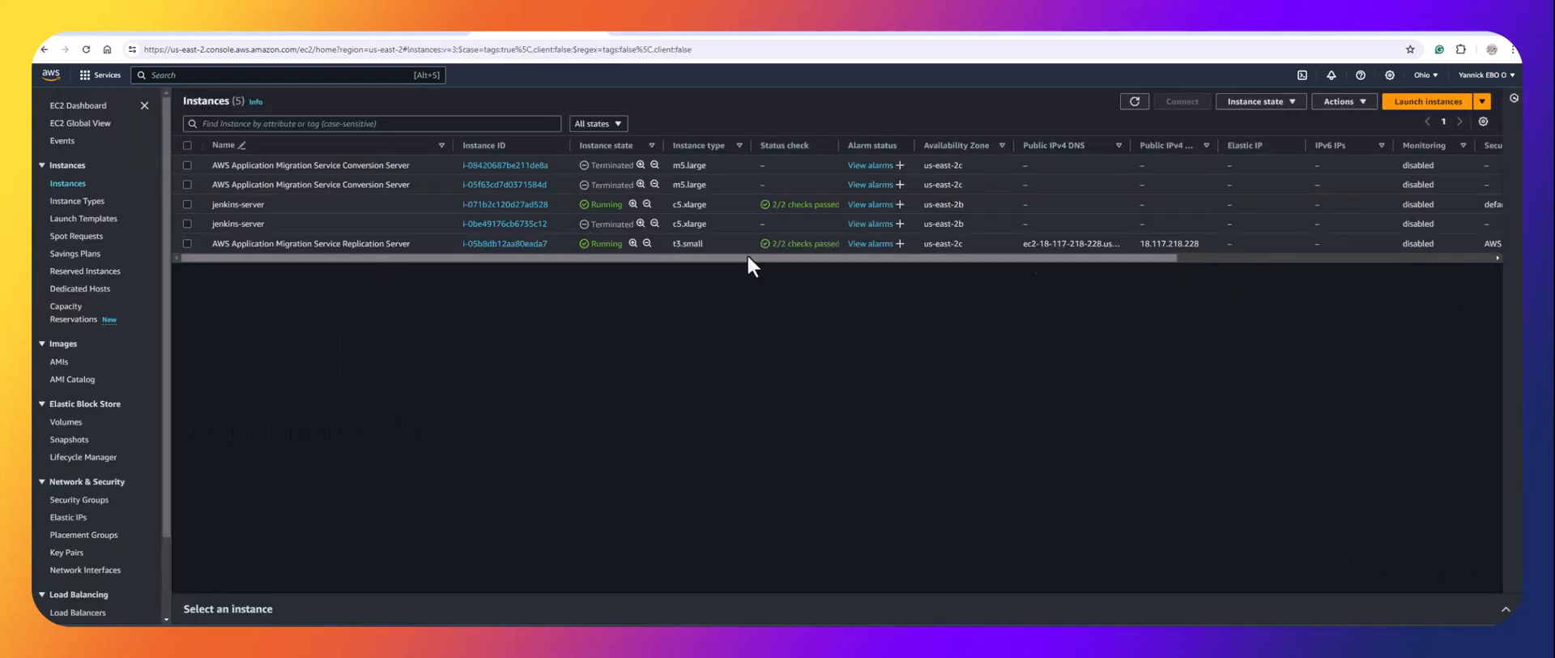
Open Manage IP addresses for jenkins-server and leave it without changes.
click(188, 204)
click(1355, 101)
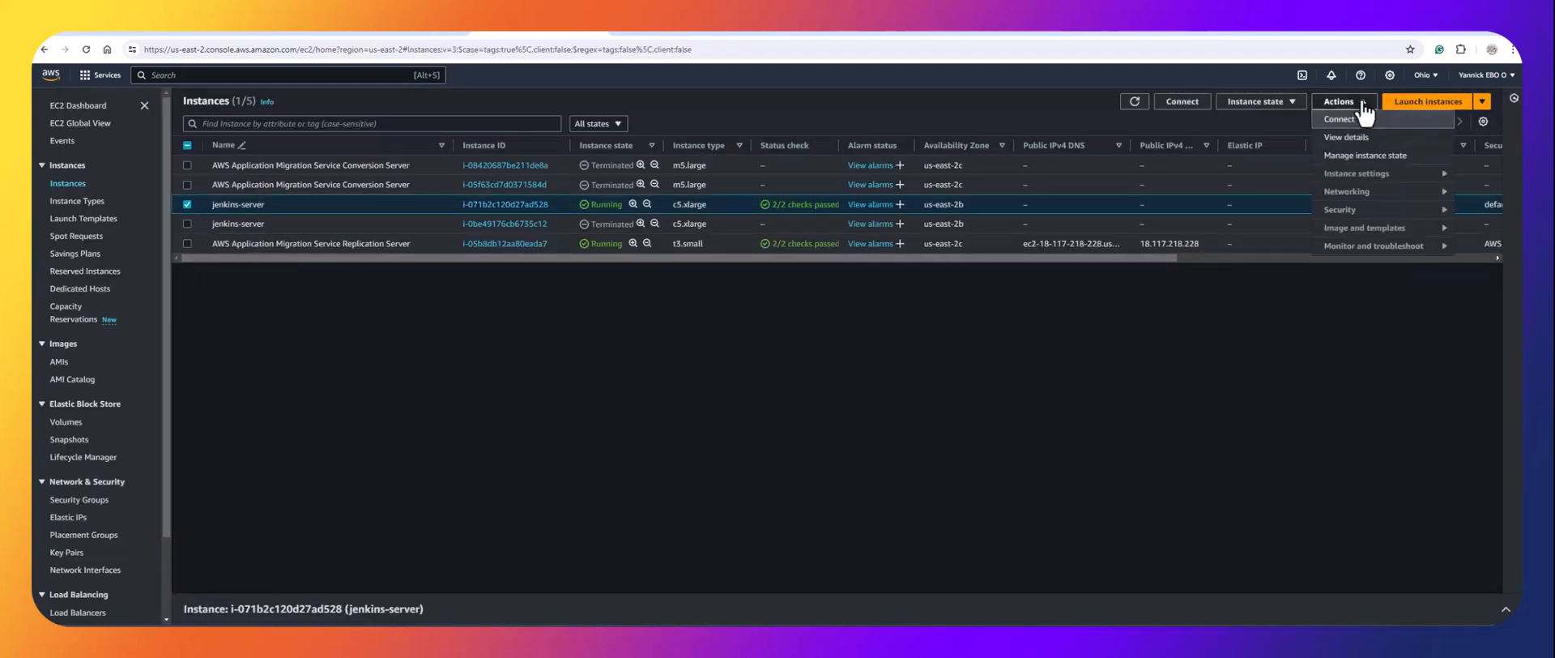
click(1375, 204)
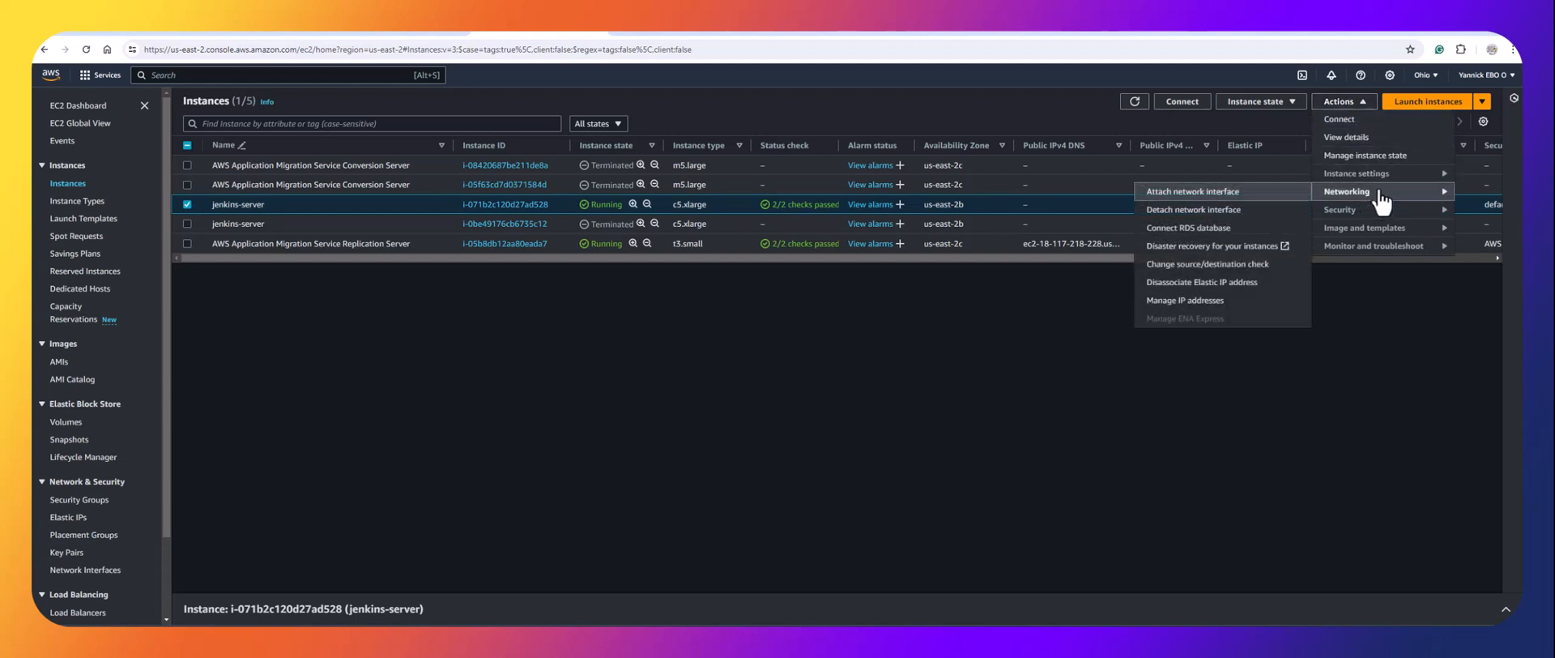
click(1211, 299)
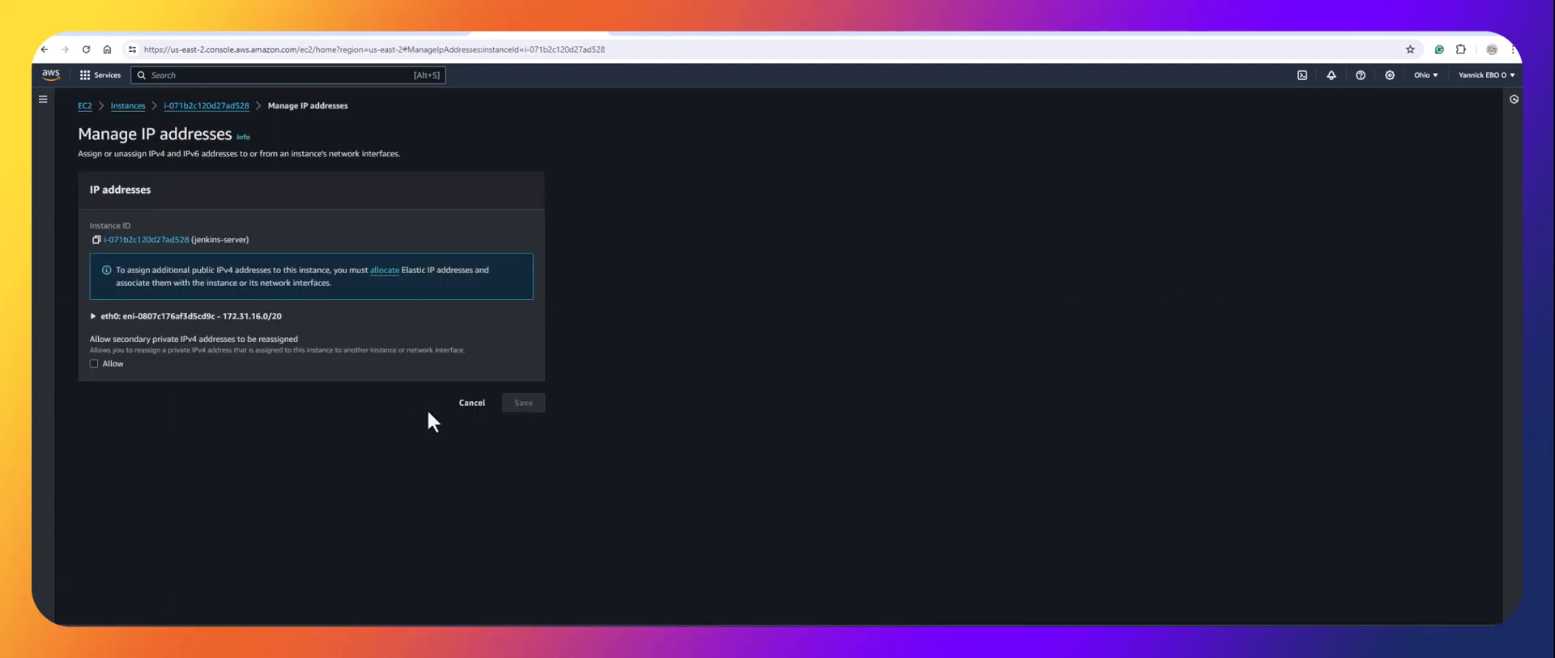
click(471, 403)
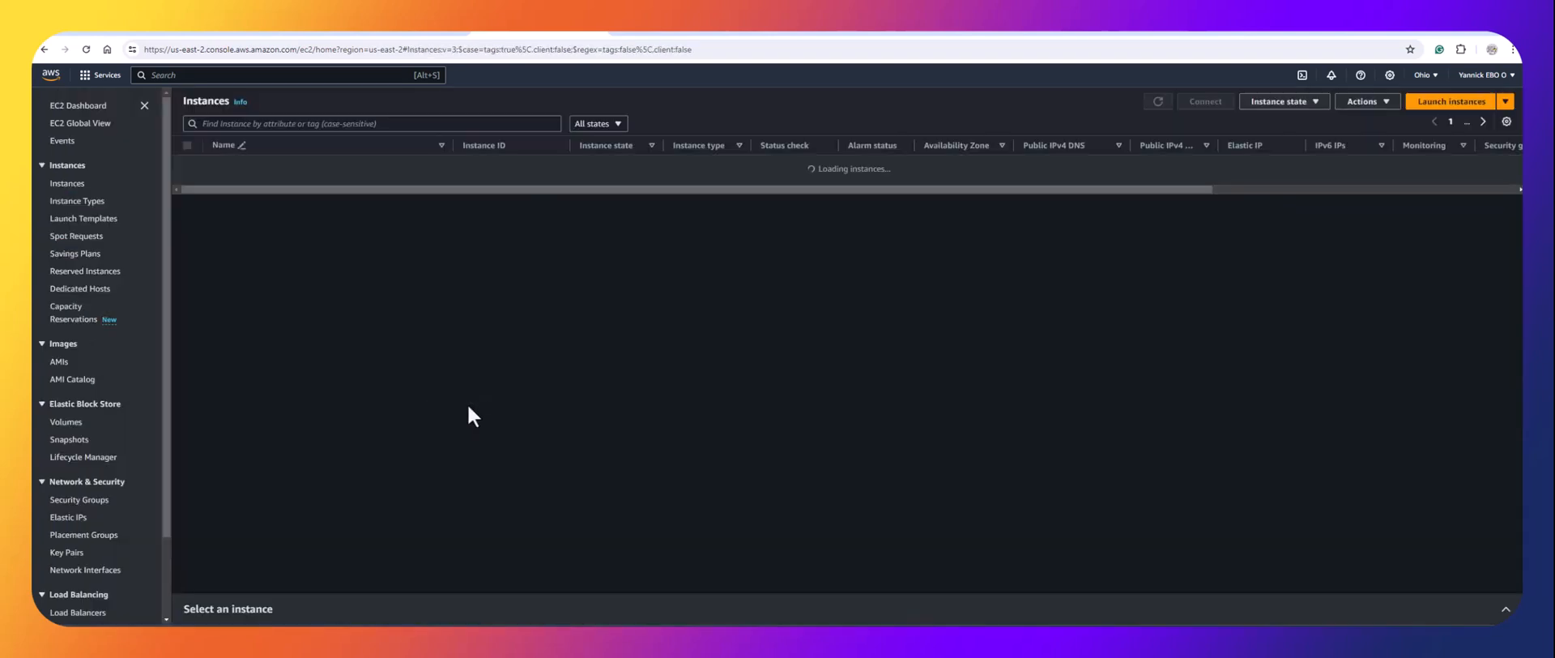
Associate Elastic IP 18.216.222.251 with the jenkins-server instance.
click(68, 517)
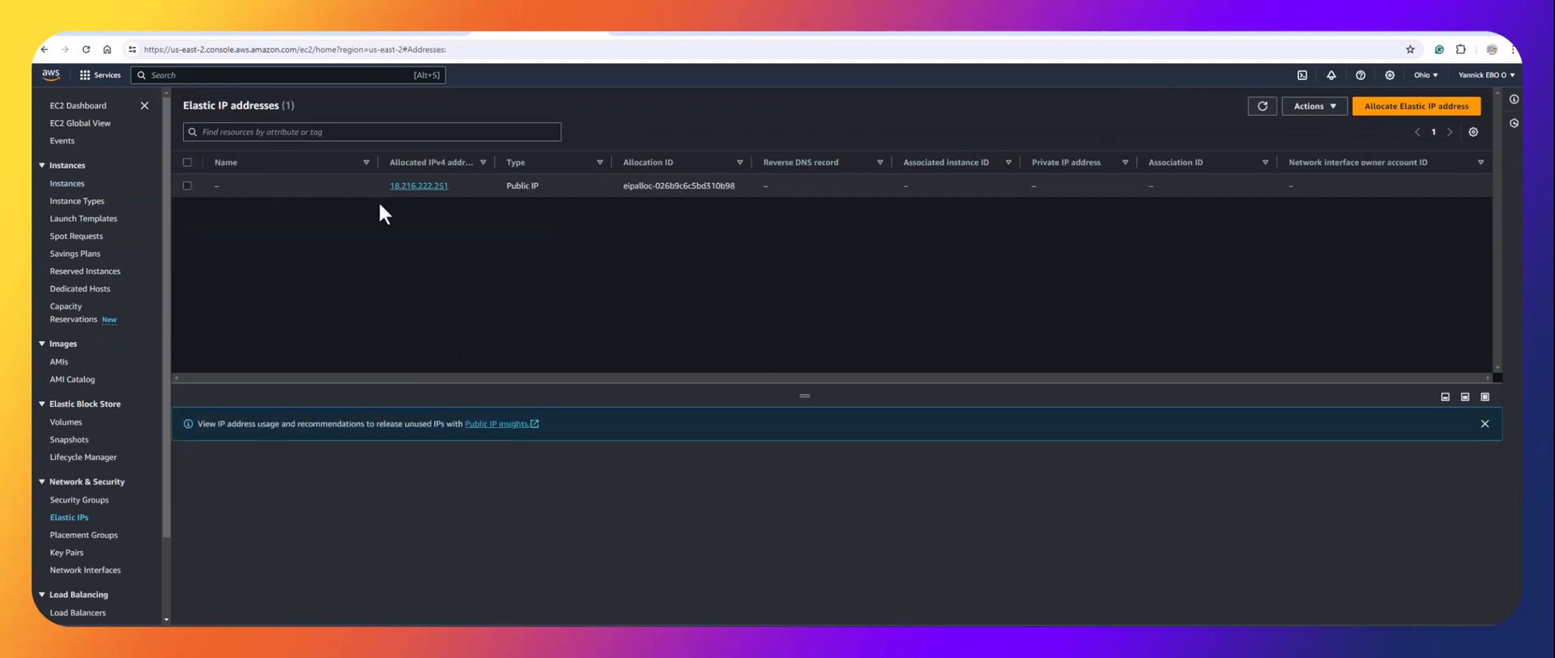
click(188, 163)
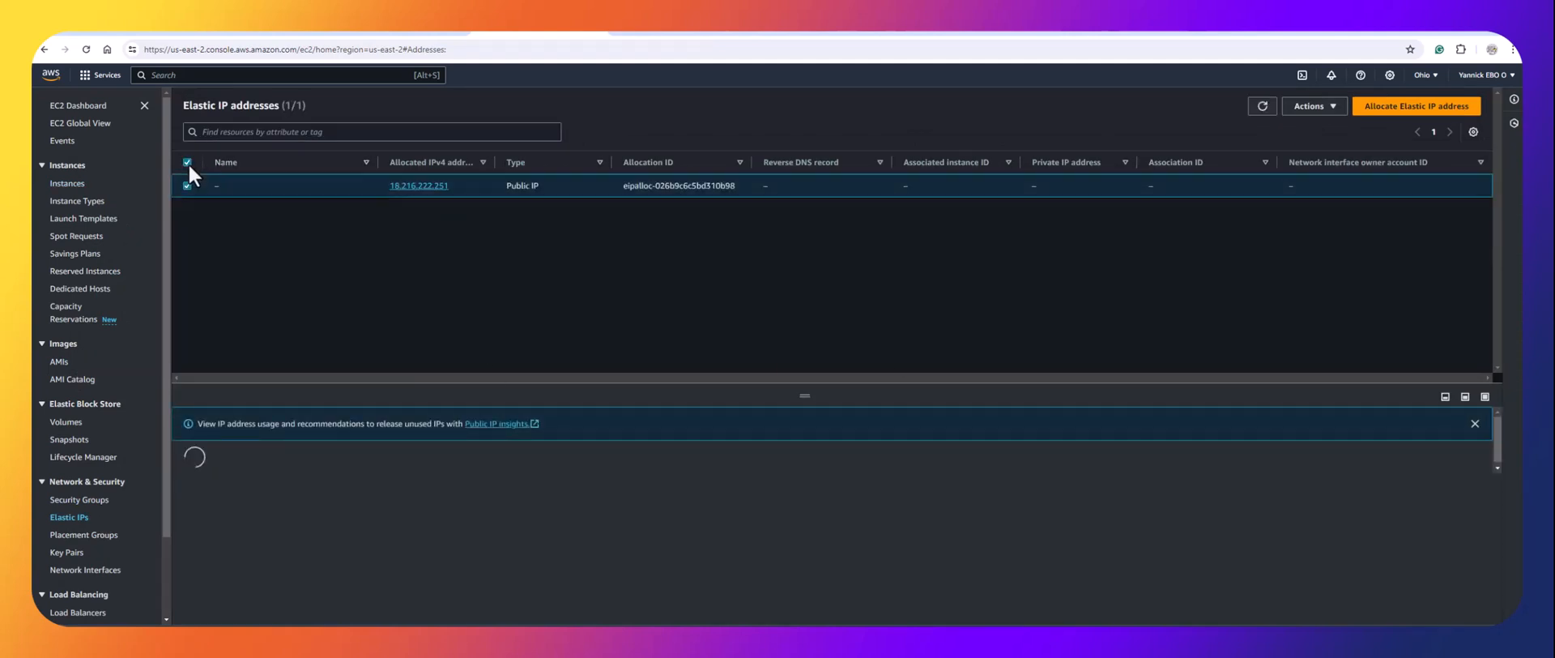
click(1318, 109)
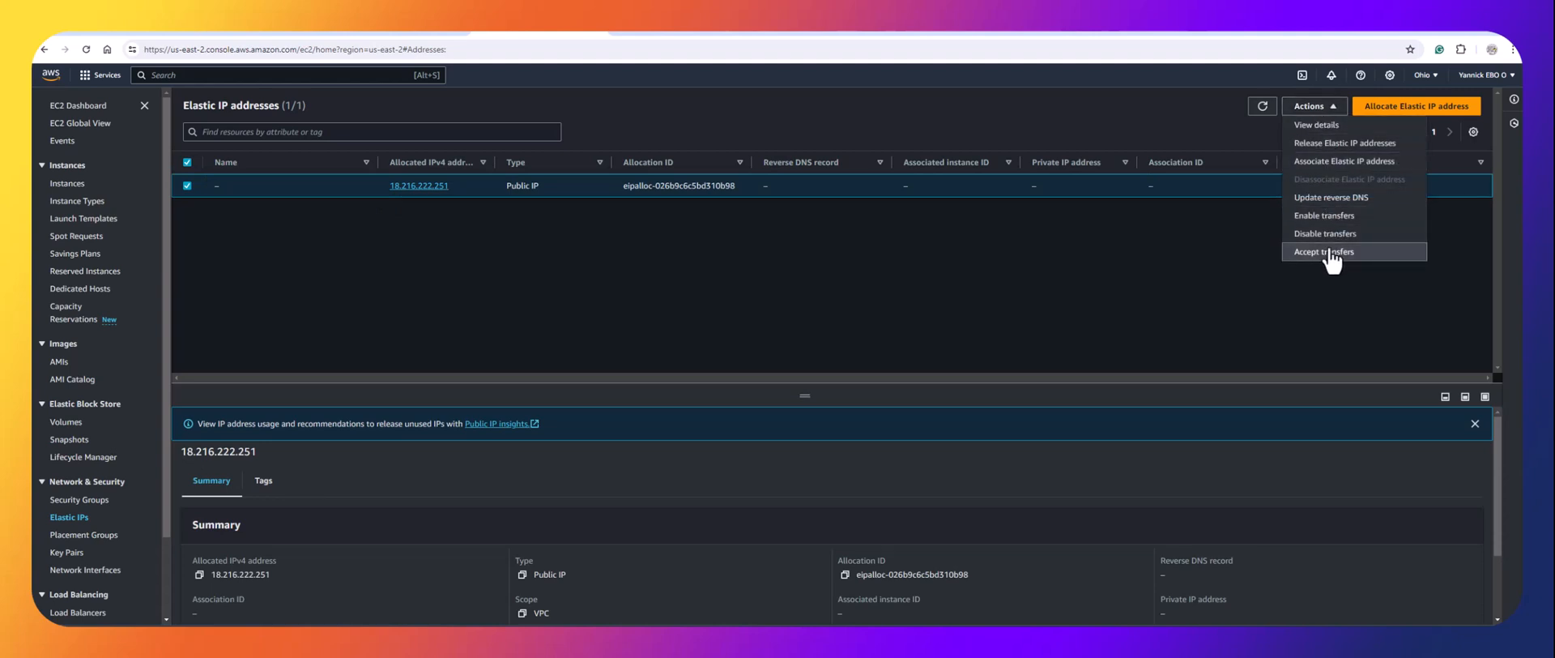
click(1345, 162)
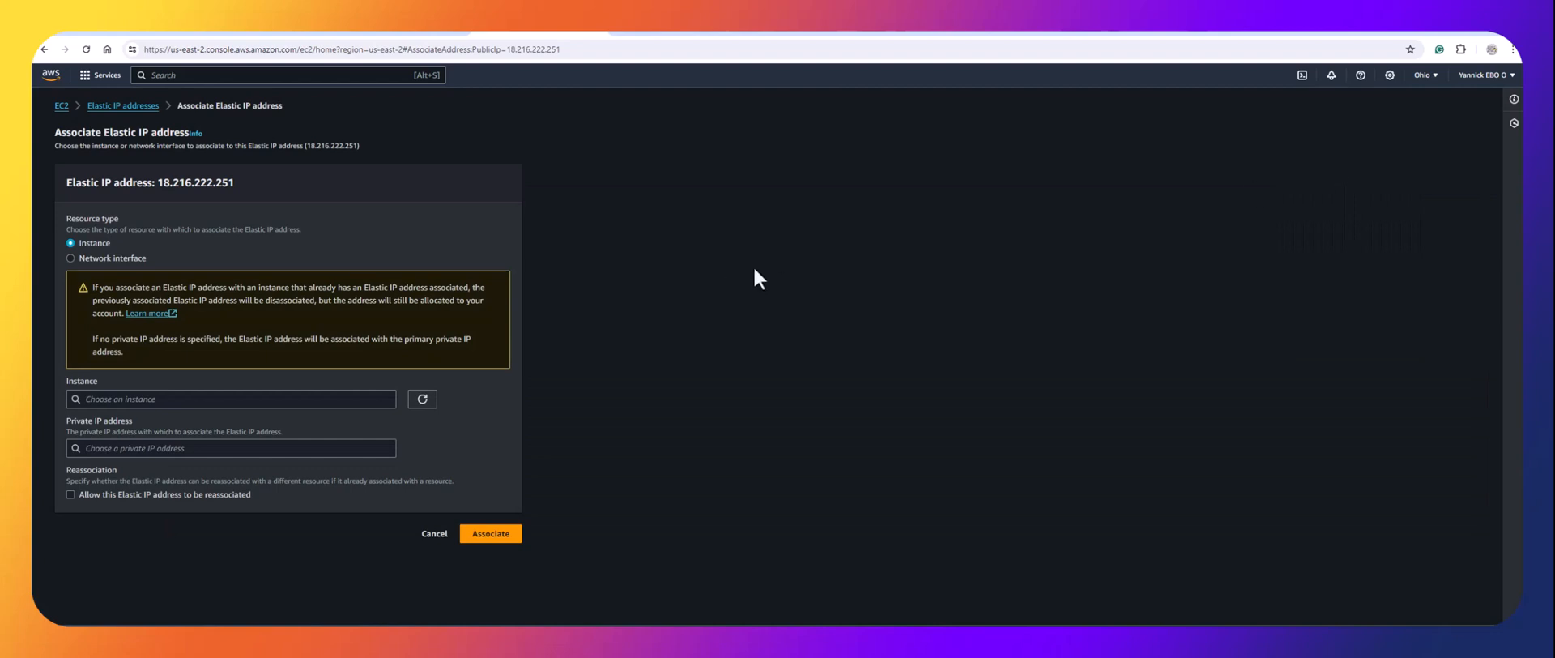
click(215, 405)
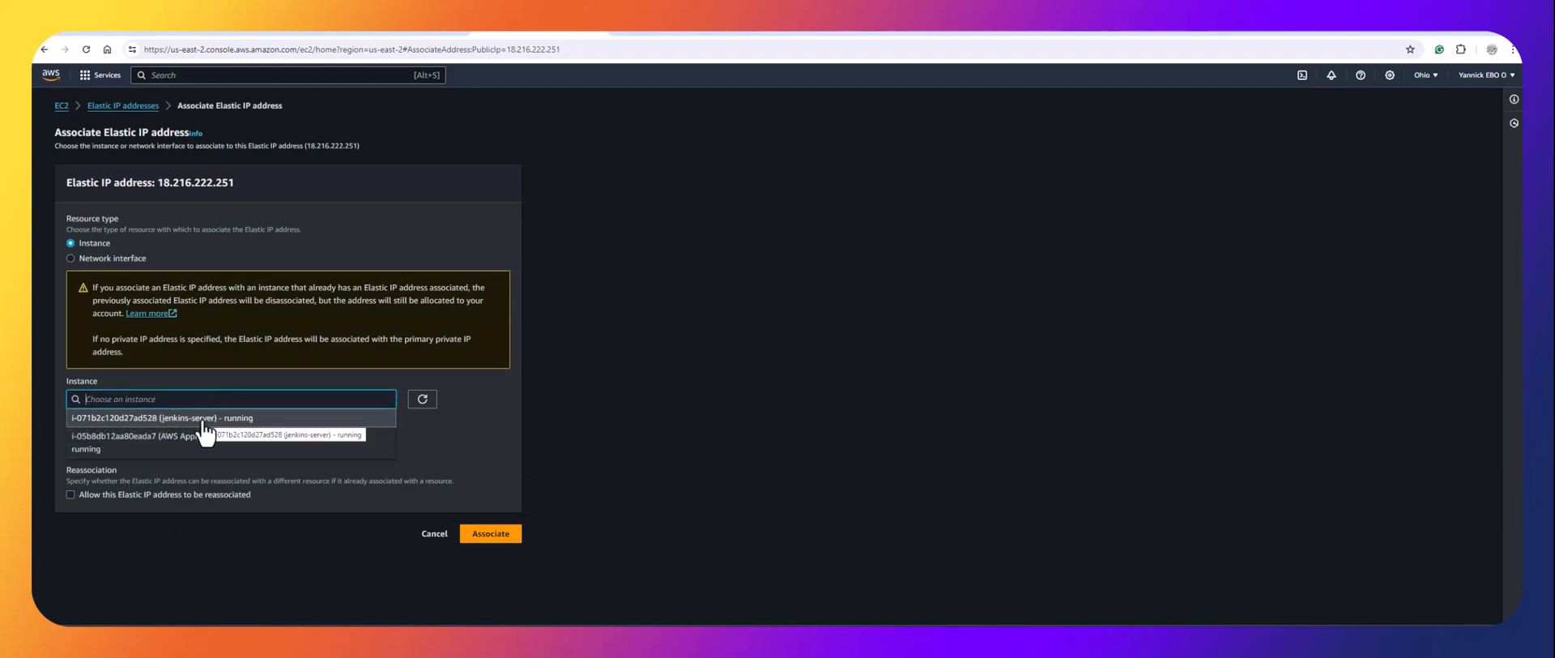
click(202, 419)
click(482, 533)
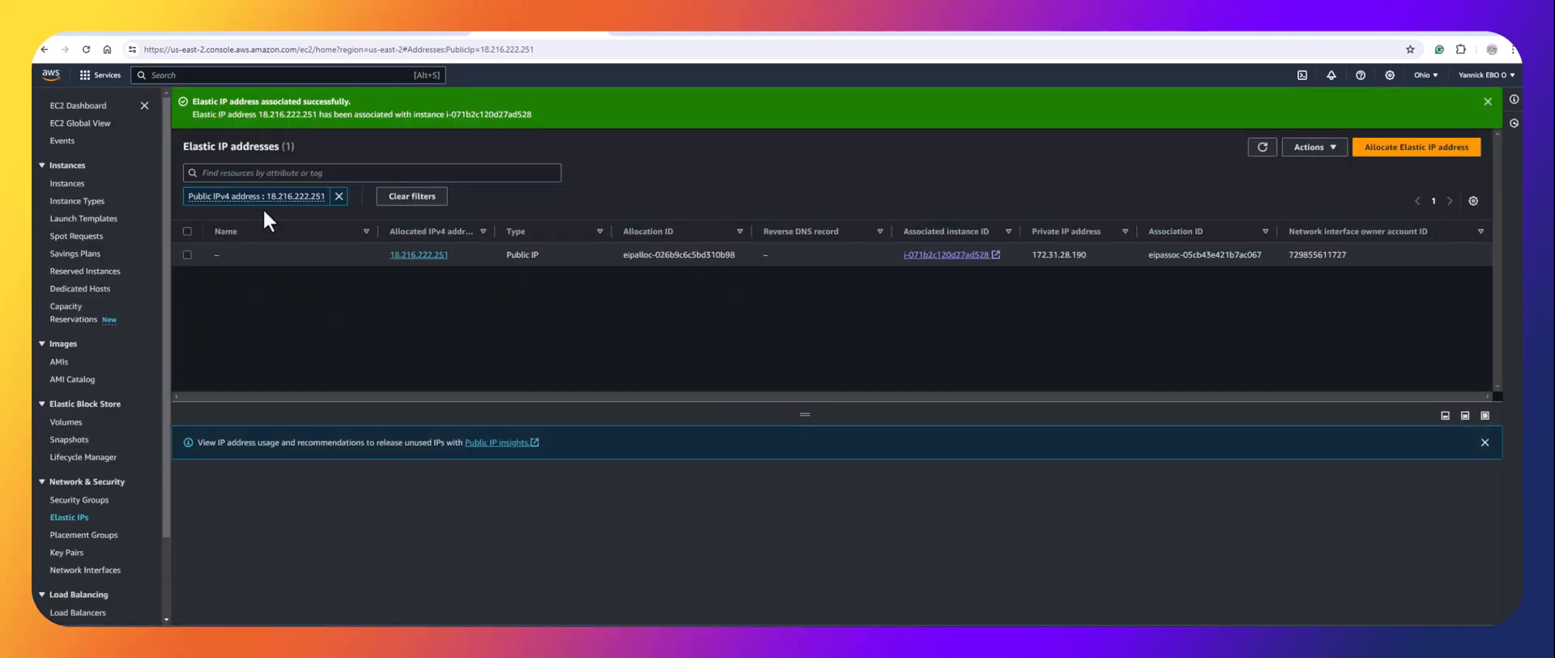
Copy the jenkins-server instance's public IPv4 address and open a new browser tab.
click(71, 106)
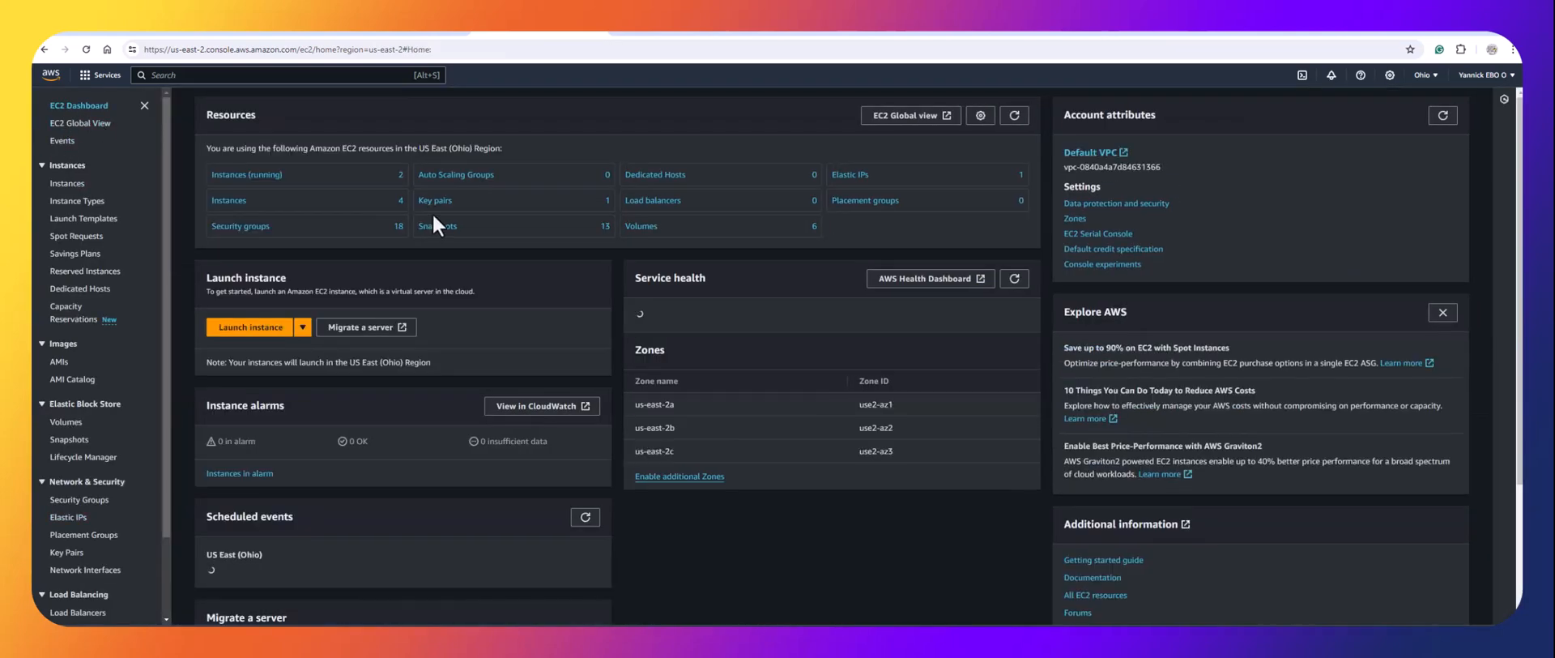
click(267, 186)
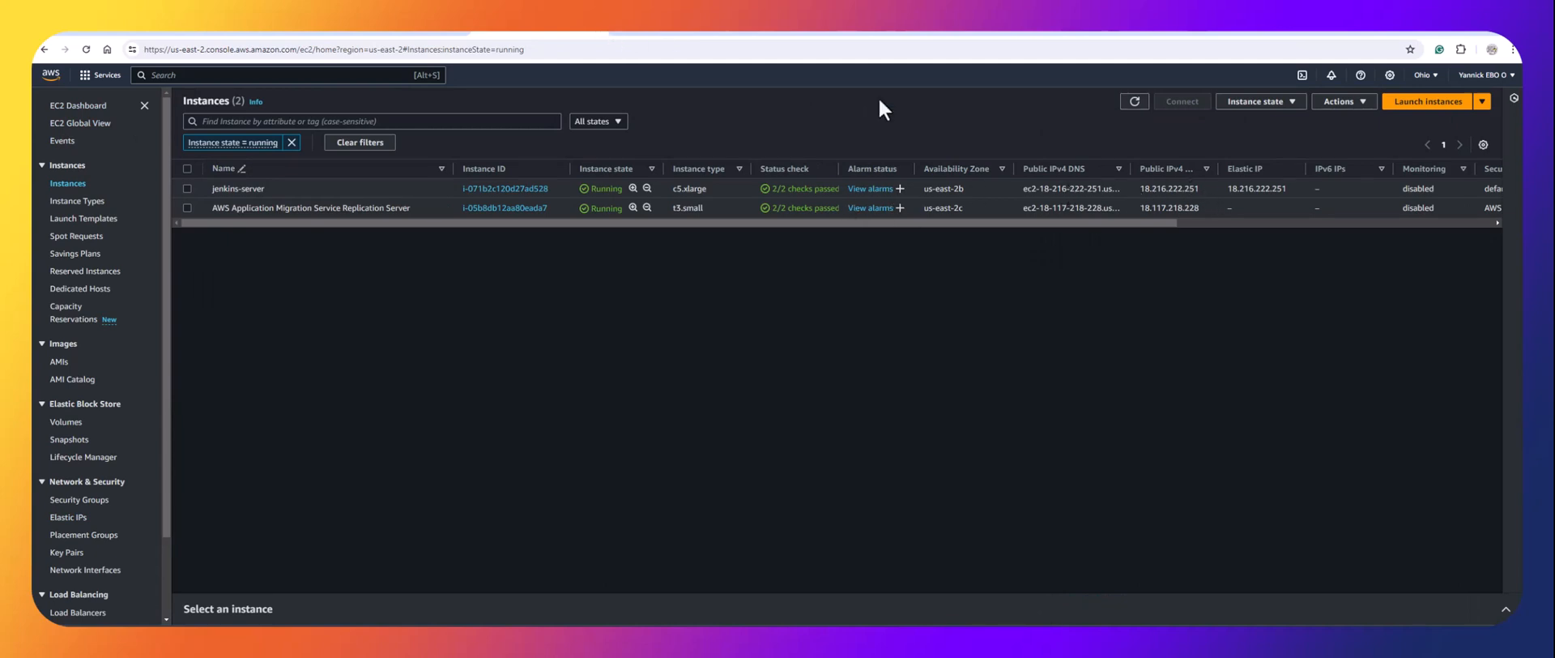
click(1203, 188)
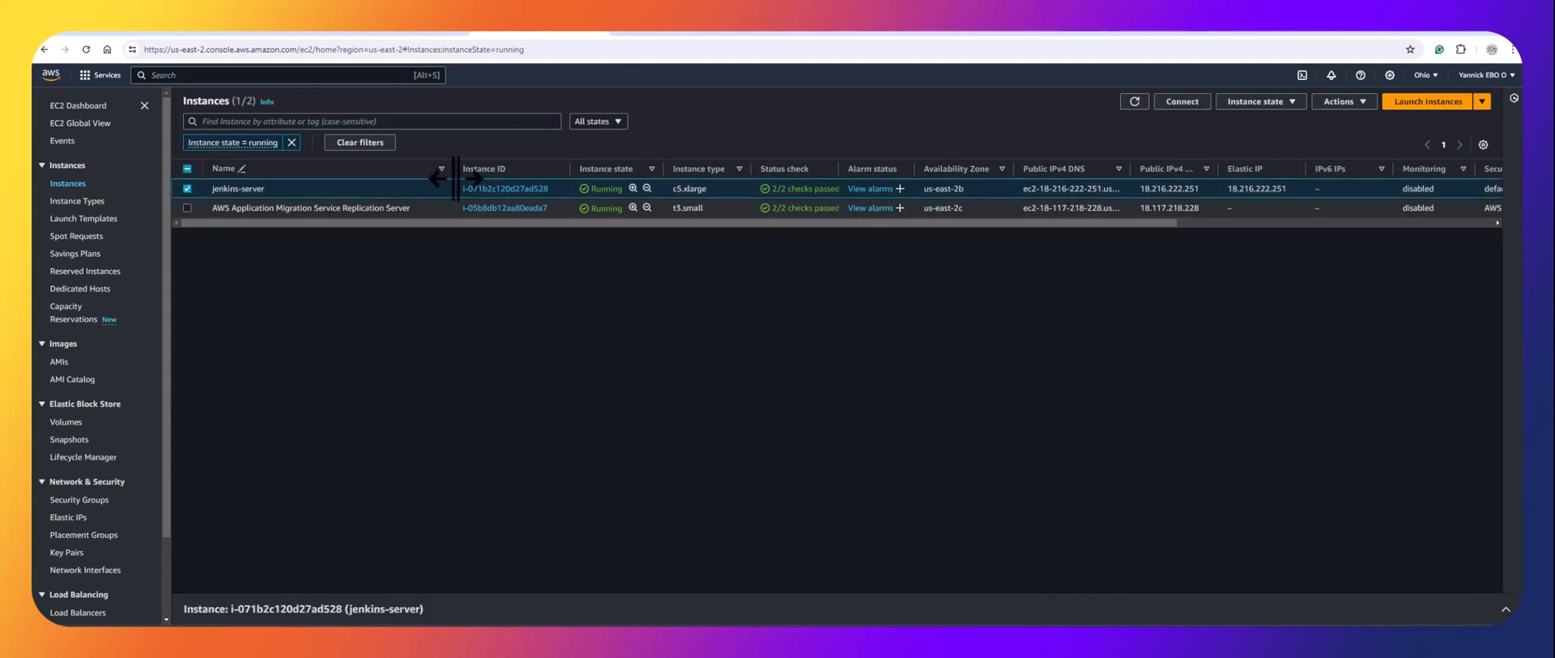
click(508, 191)
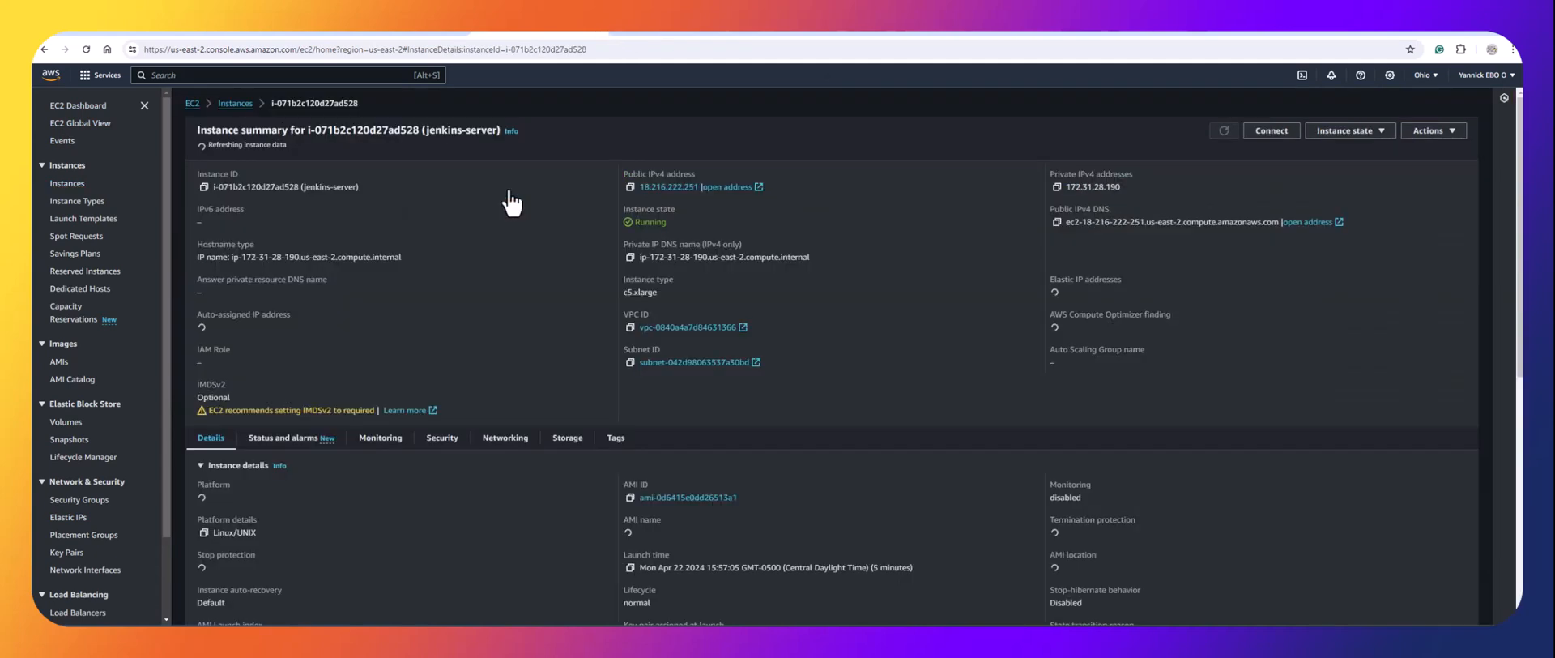
click(629, 184)
click(620, 34)
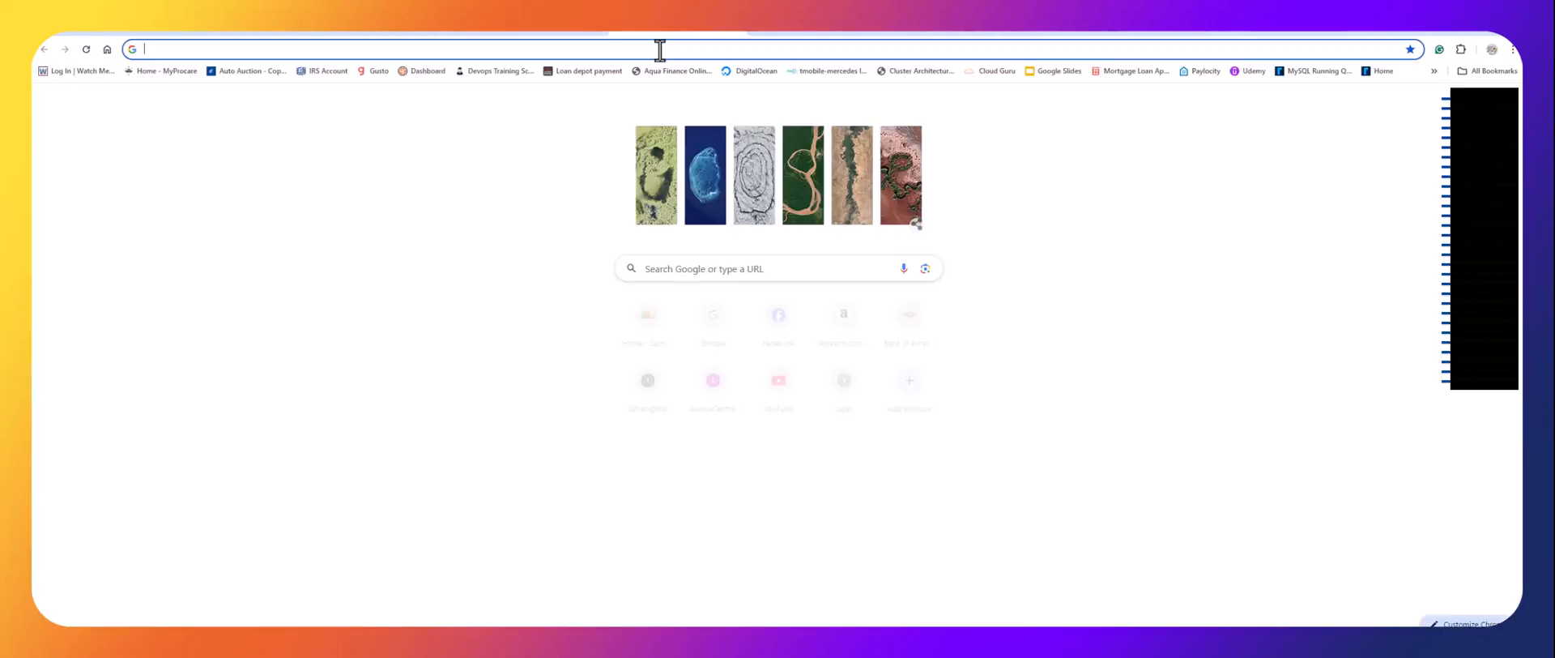
Load Jenkins at 18.216.222.251:8080 and sign in with the administrator credentials.
click(660, 50)
key(ctrl+v)
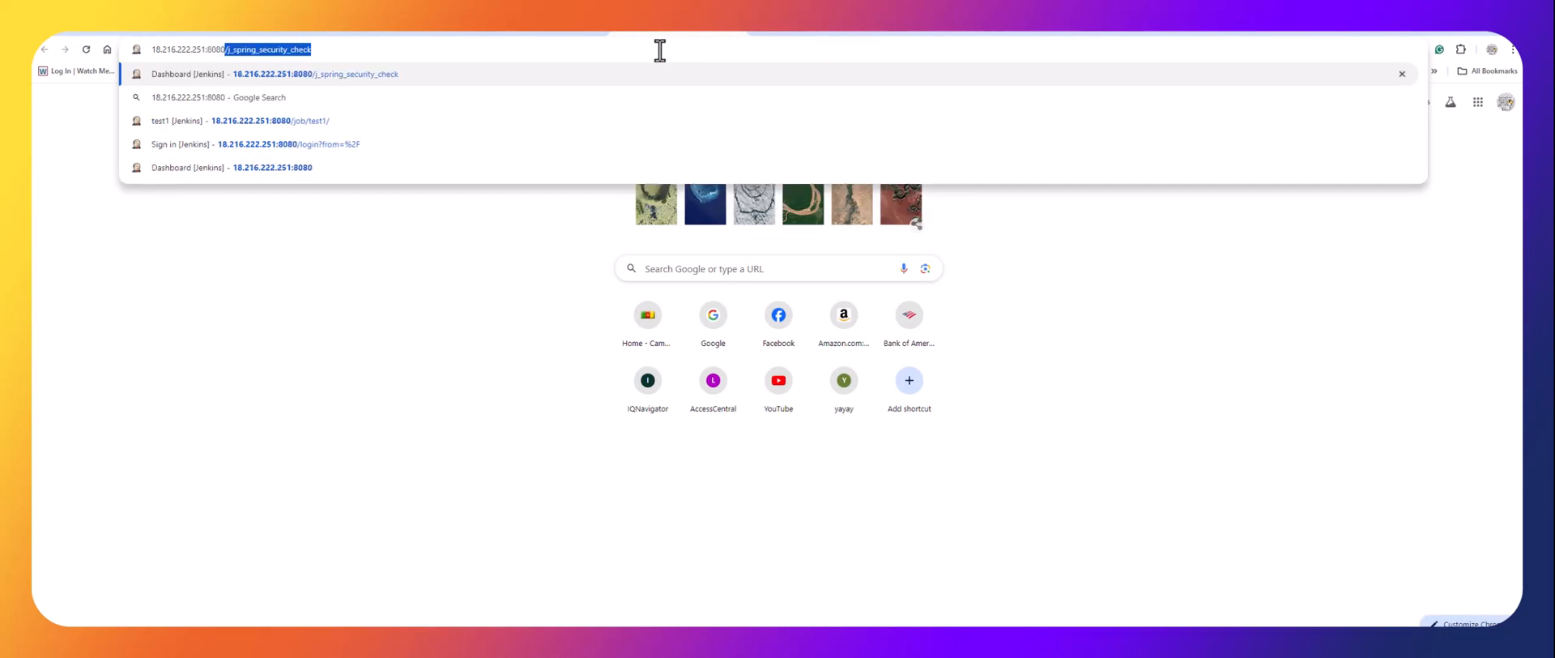
key(Return)
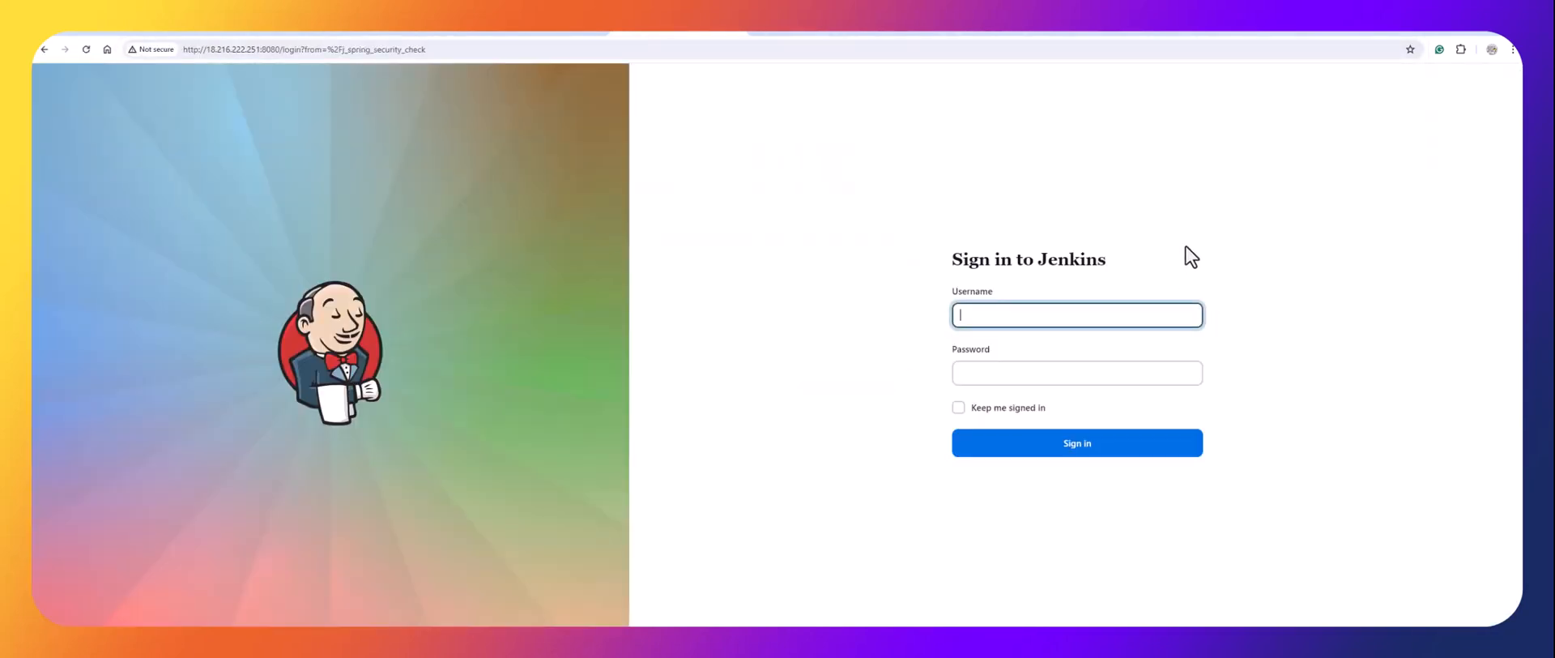
text(adm)
key(Tab)
text(admin)
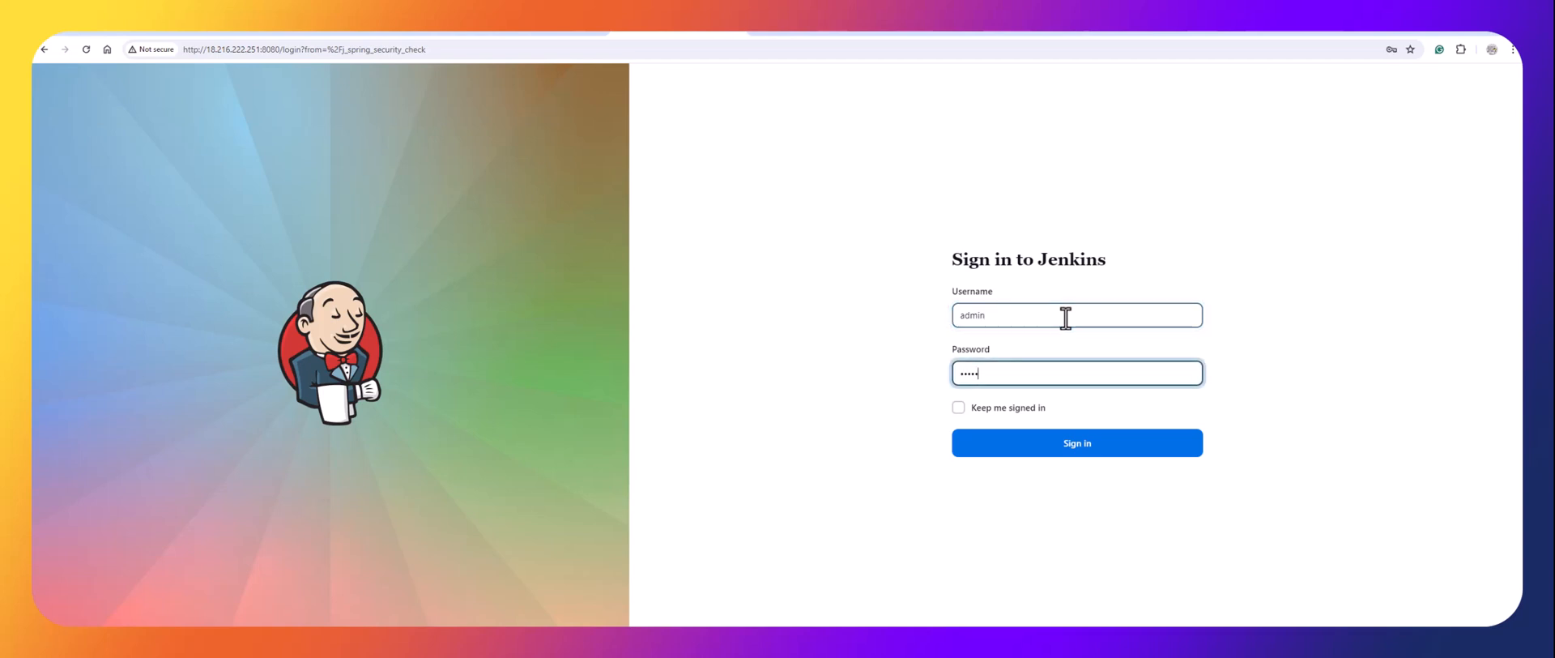
click(1089, 446)
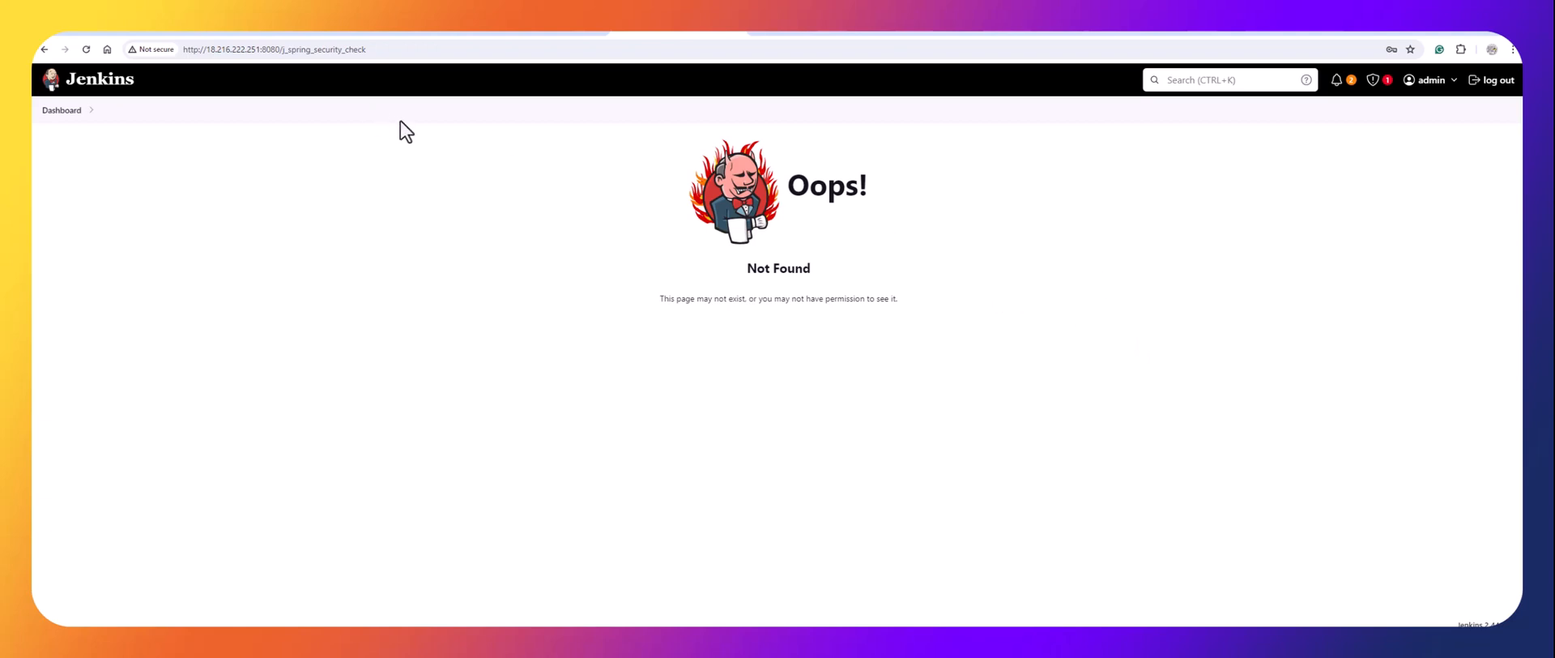
Confirm test1's successful build #1 on the dashboard, then return to the EC2 summary.
click(86, 50)
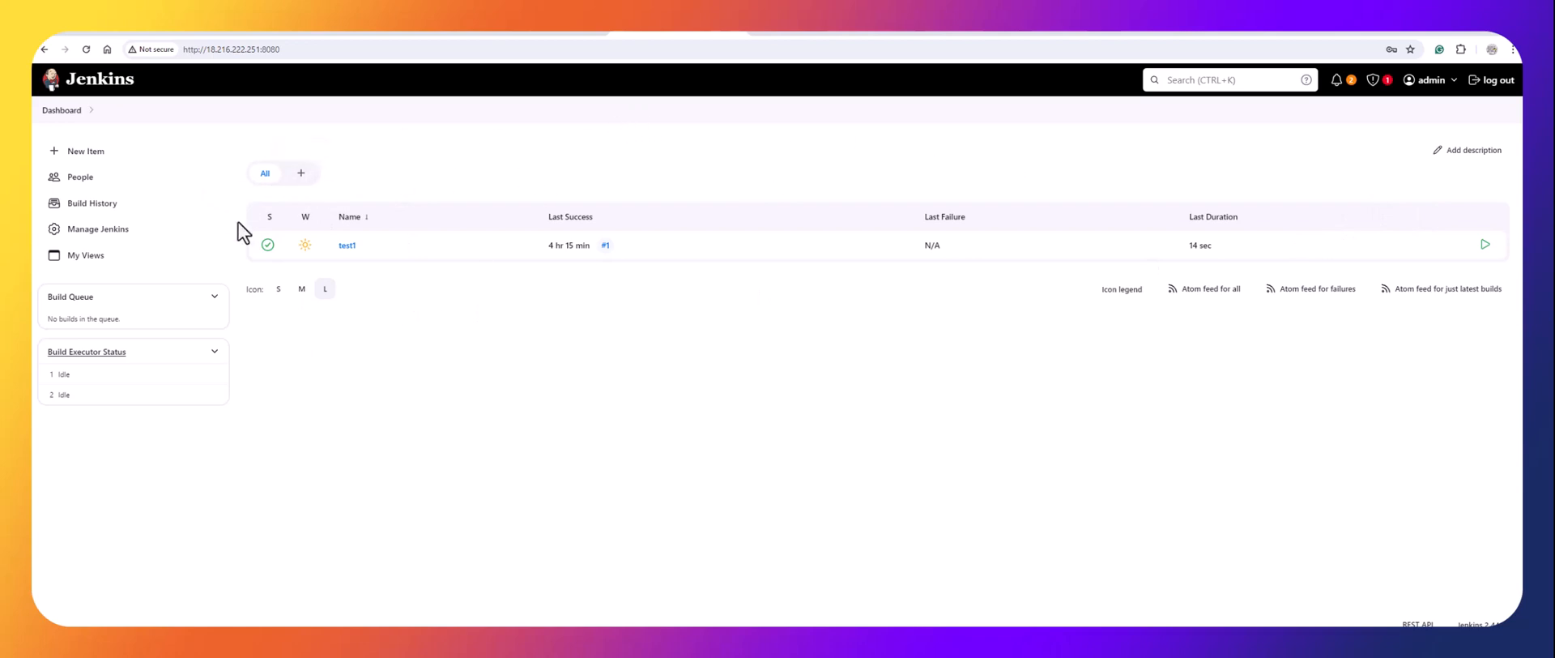
click(347, 245)
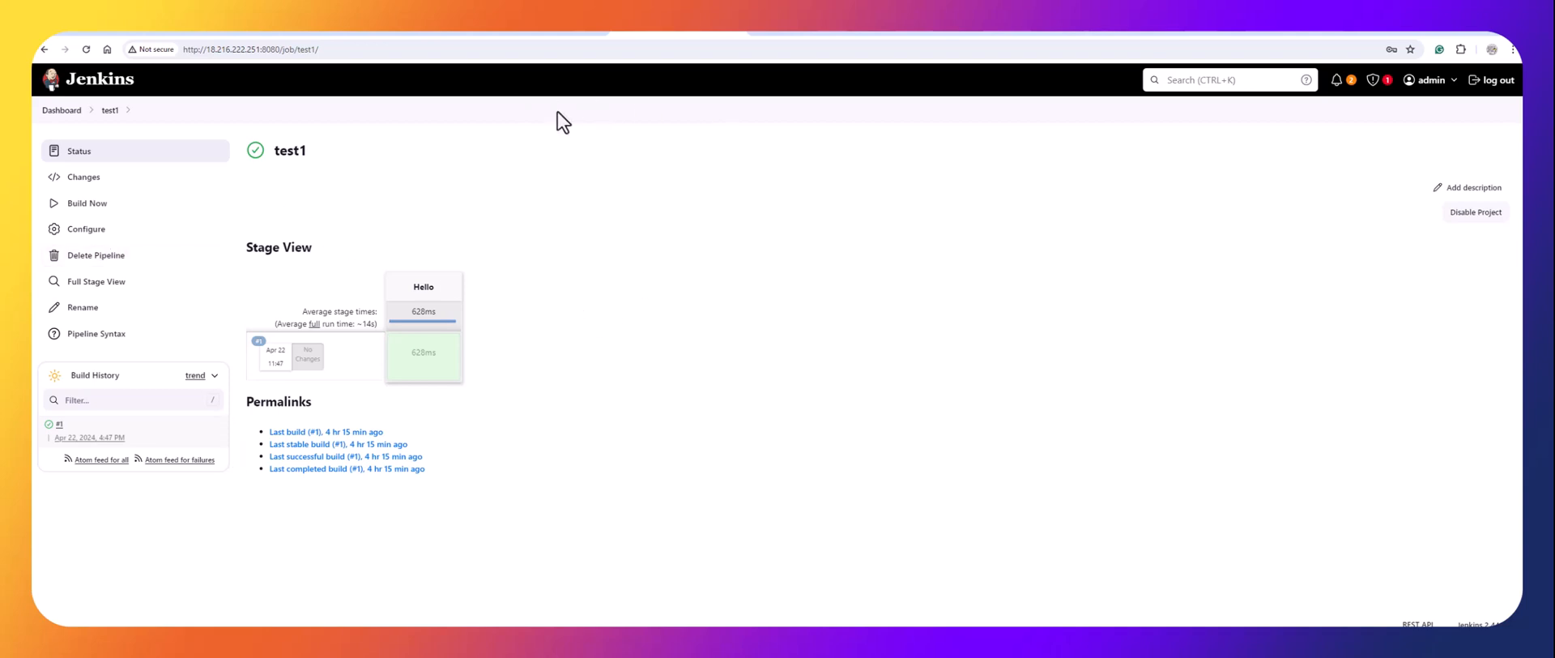
click(529, 33)
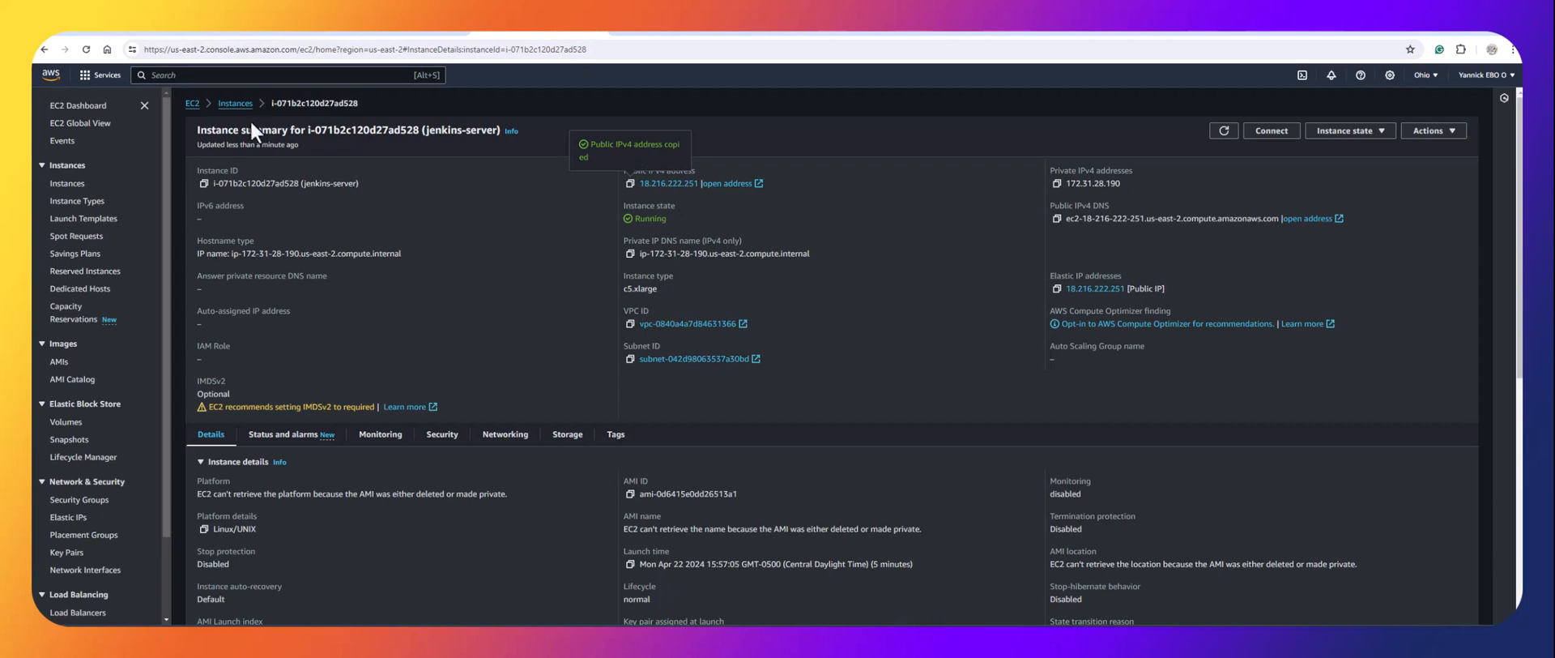
Review the EC2 instances list, filtered to show only running instances.
click(235, 103)
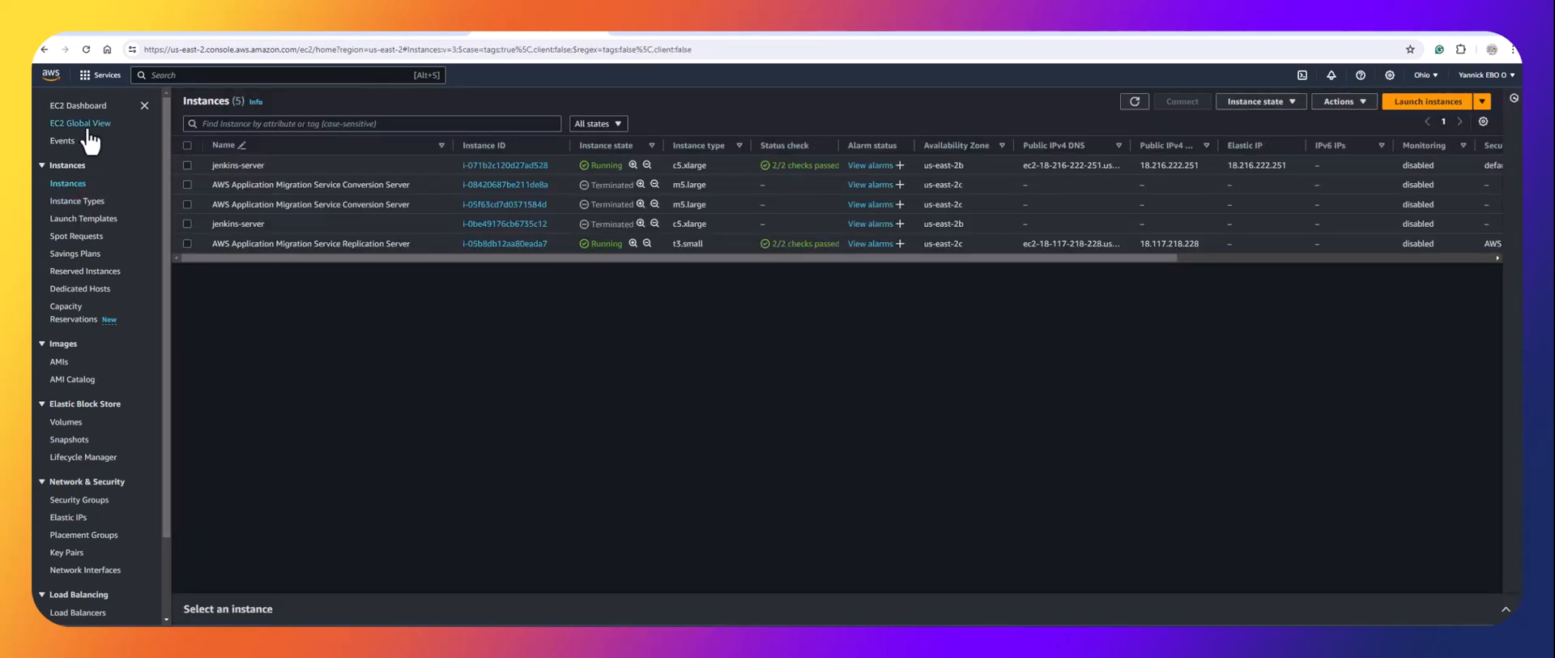
click(89, 106)
click(230, 184)
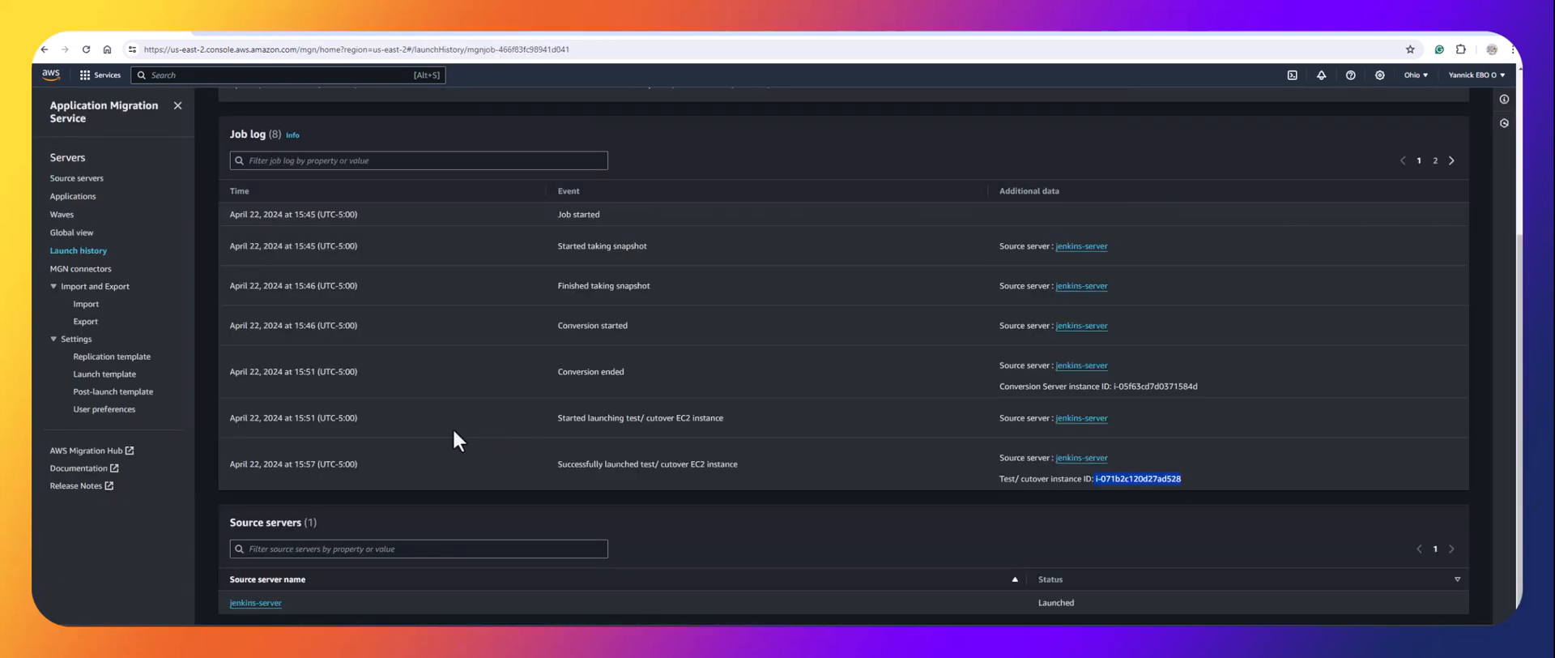
Refresh the MGN cutover launch job to confirm the instance launched successfully.
scroll(598, 421, up, 2)
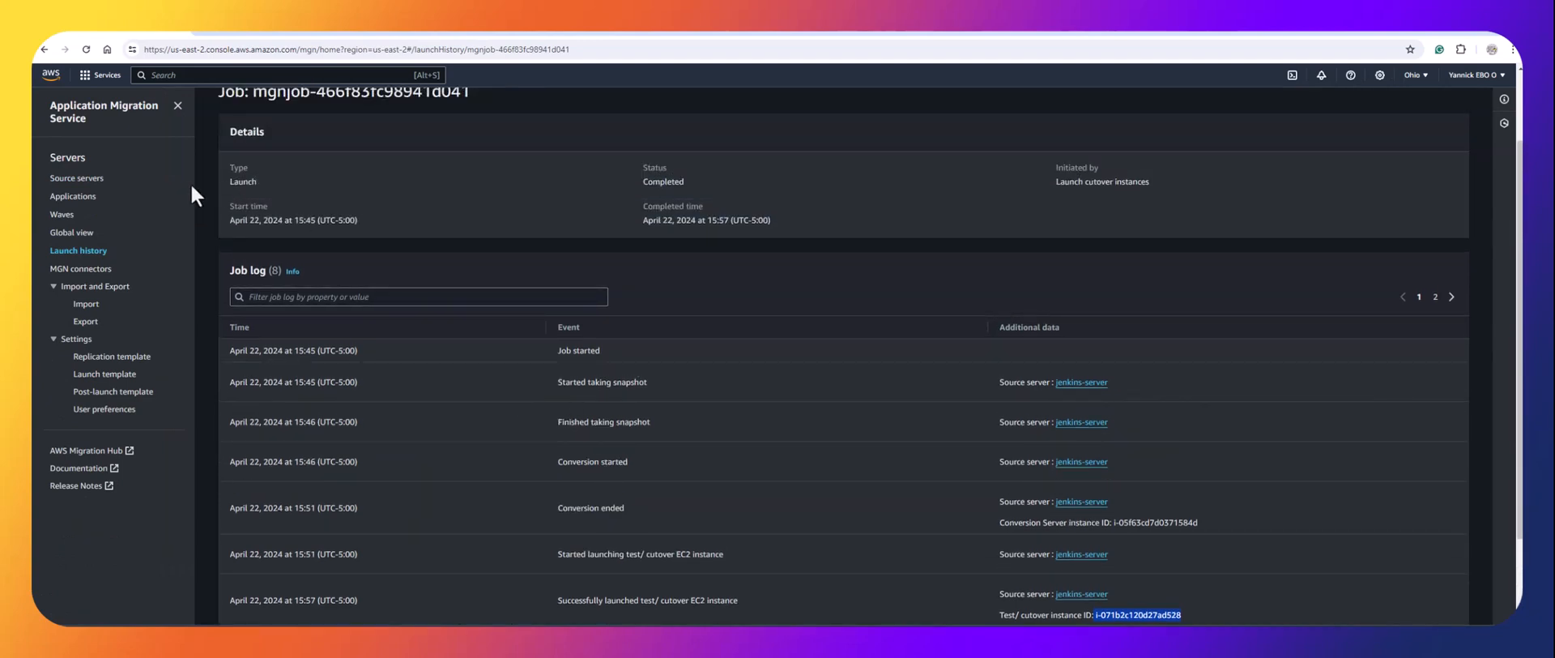
click(88, 56)
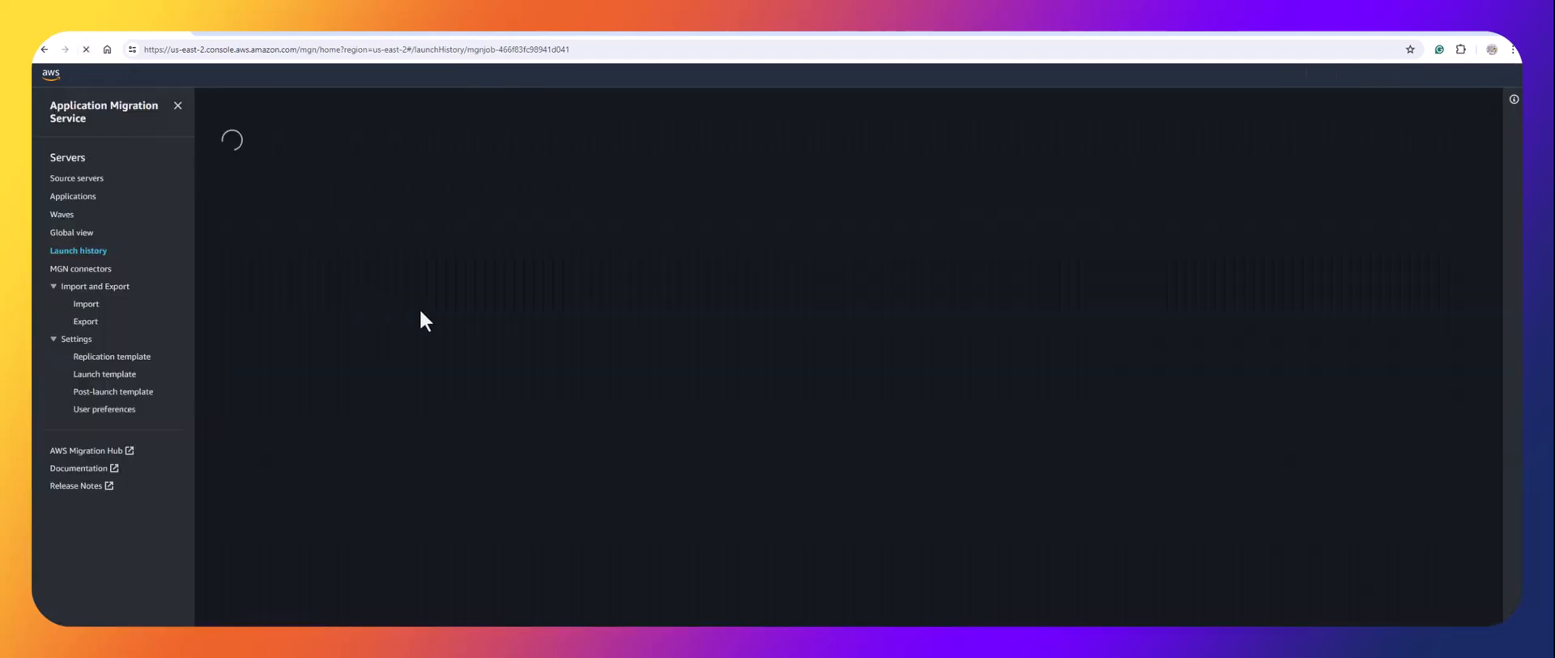
scroll(426, 311, down, 2)
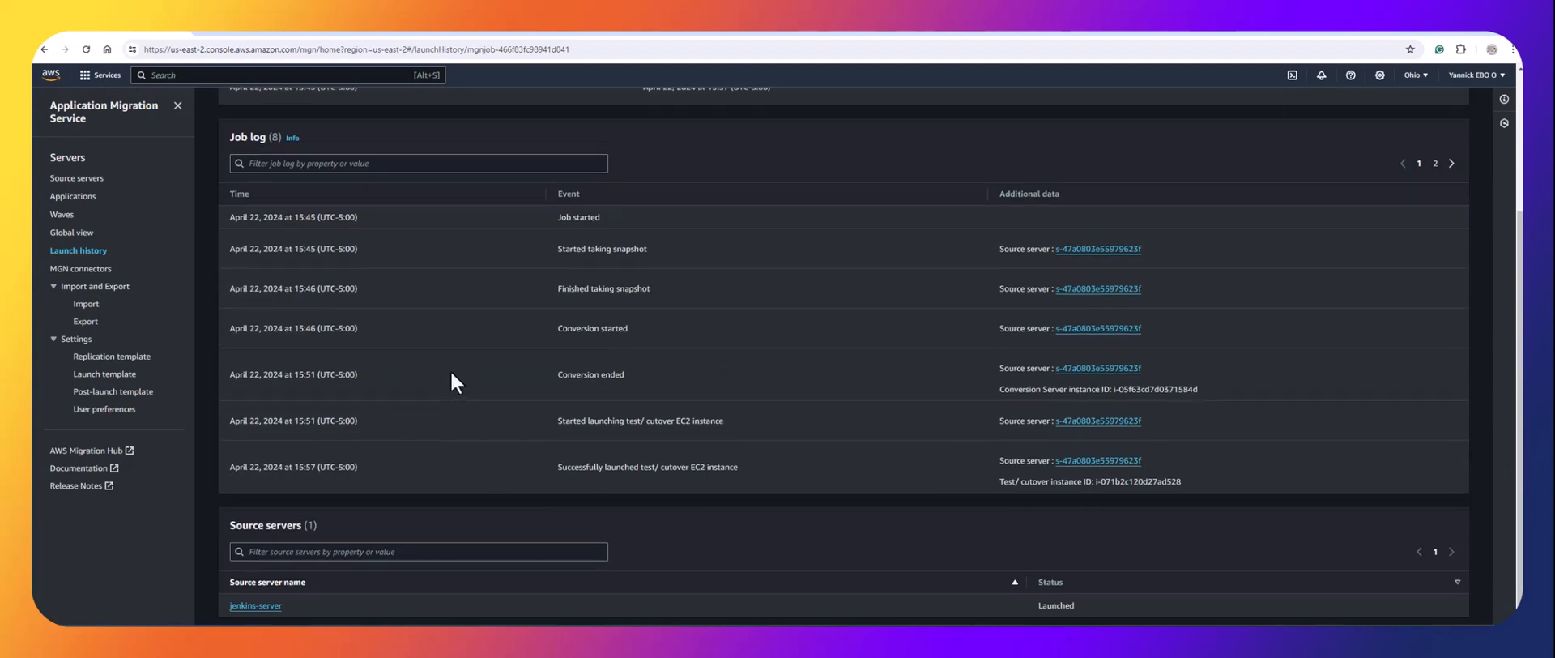
scroll(452, 374, up, 3)
Select jenkins-server under MGN Source servers and choose Finalize cutover from Test and cutover.
click(304, 118)
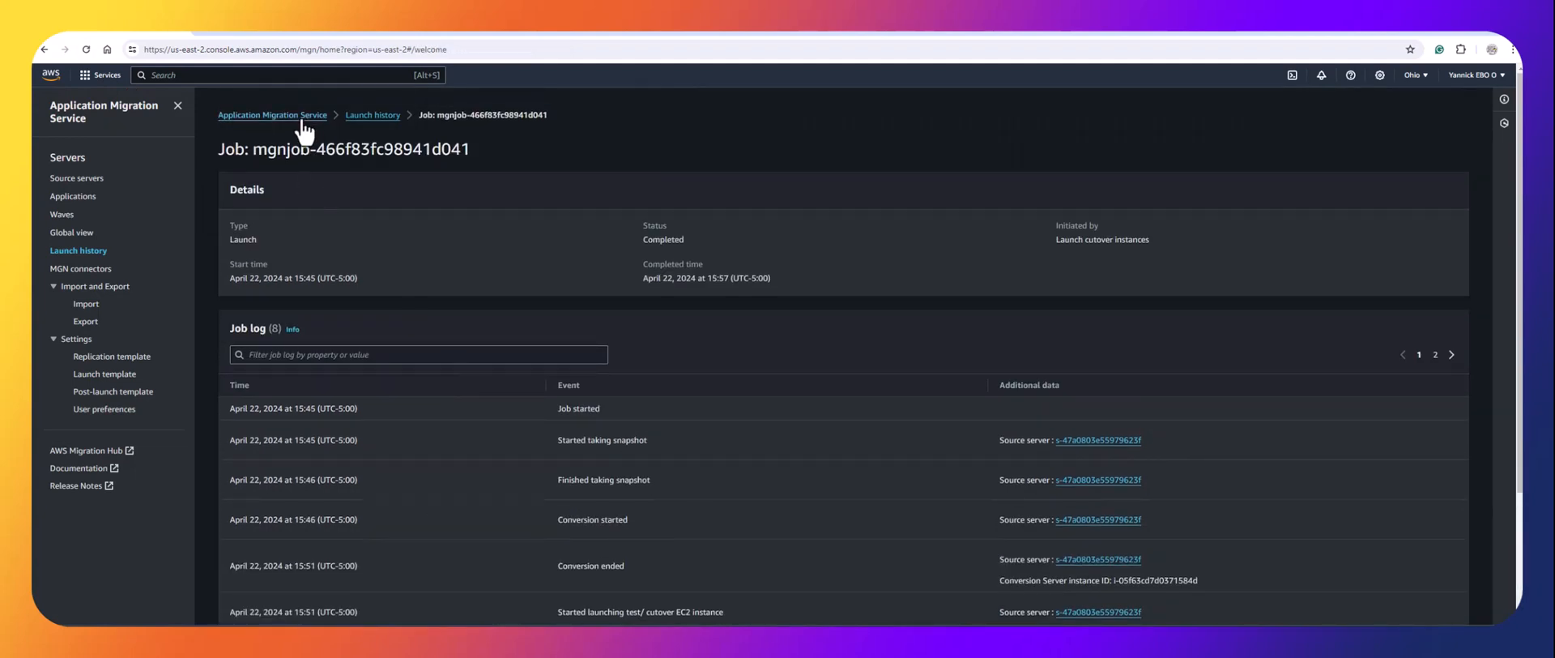
click(1068, 243)
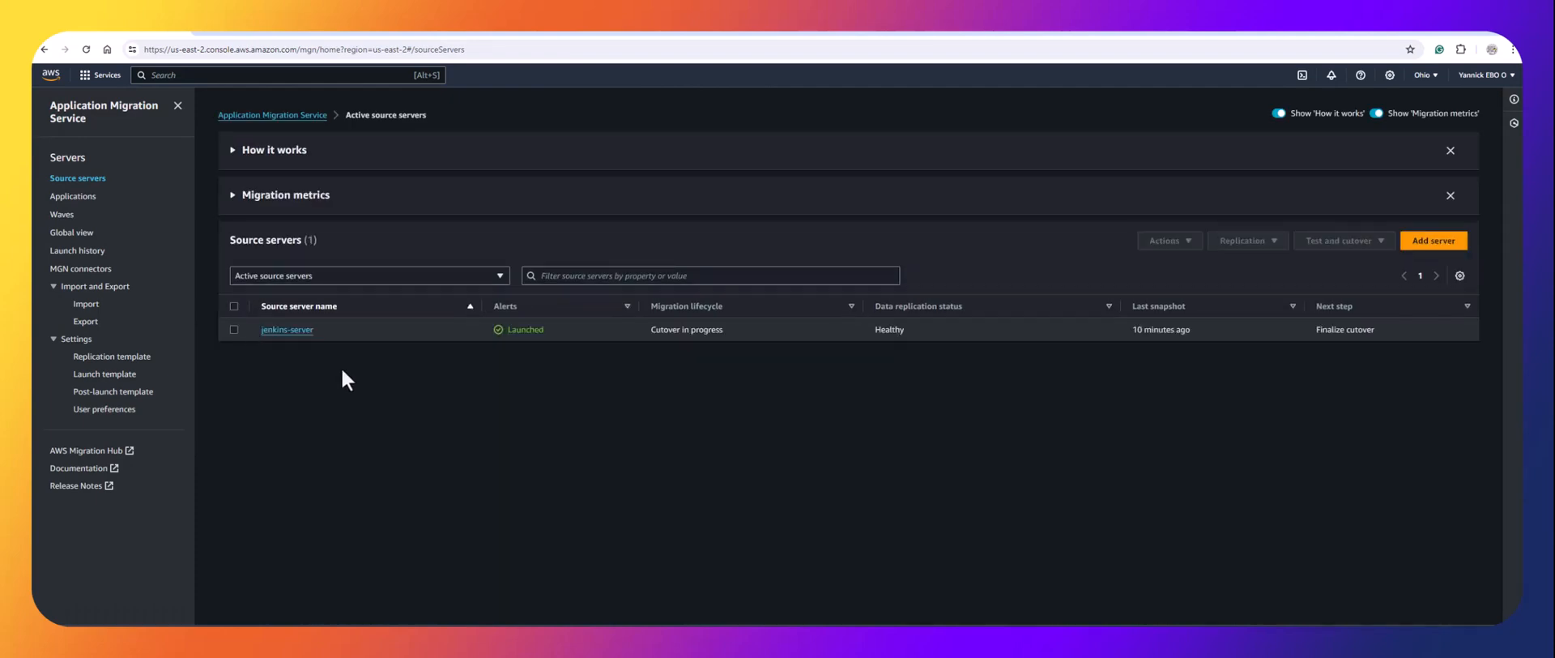
scroll(323, 397, down, 4)
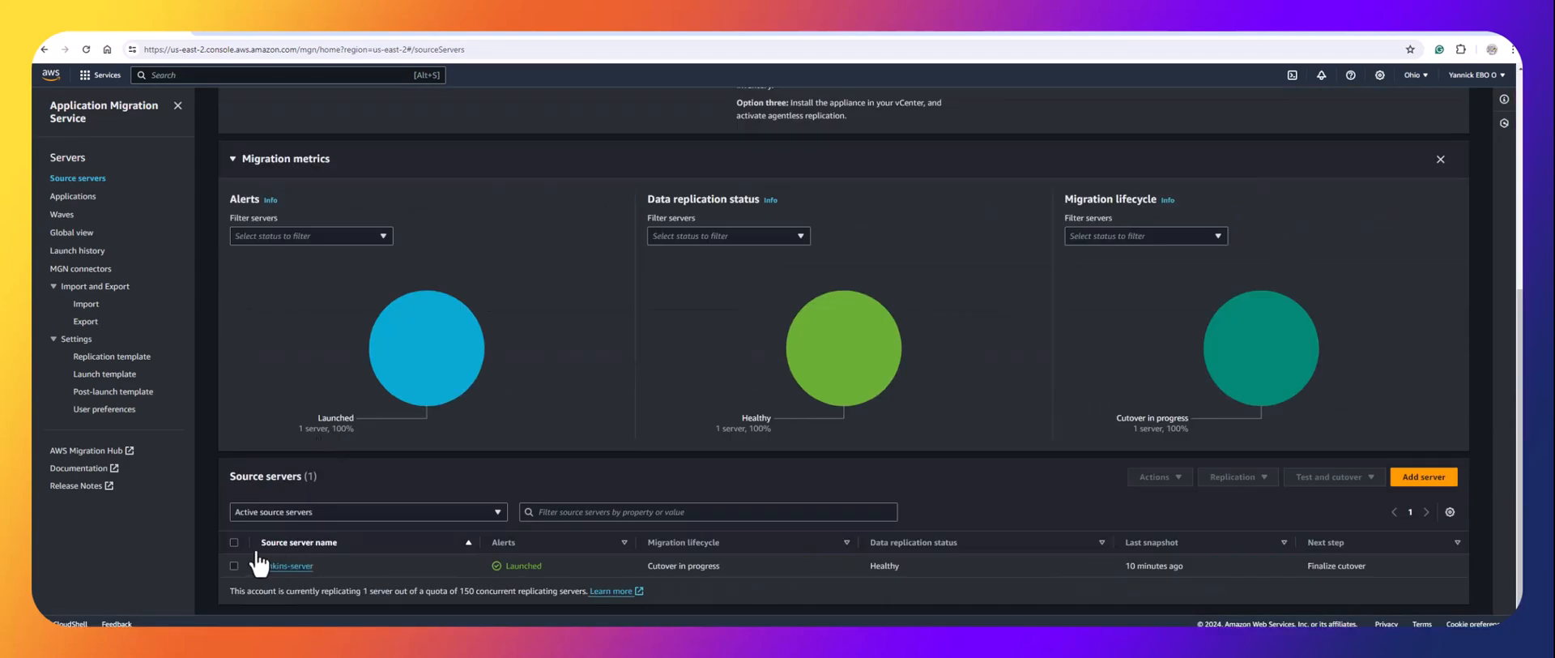
click(235, 542)
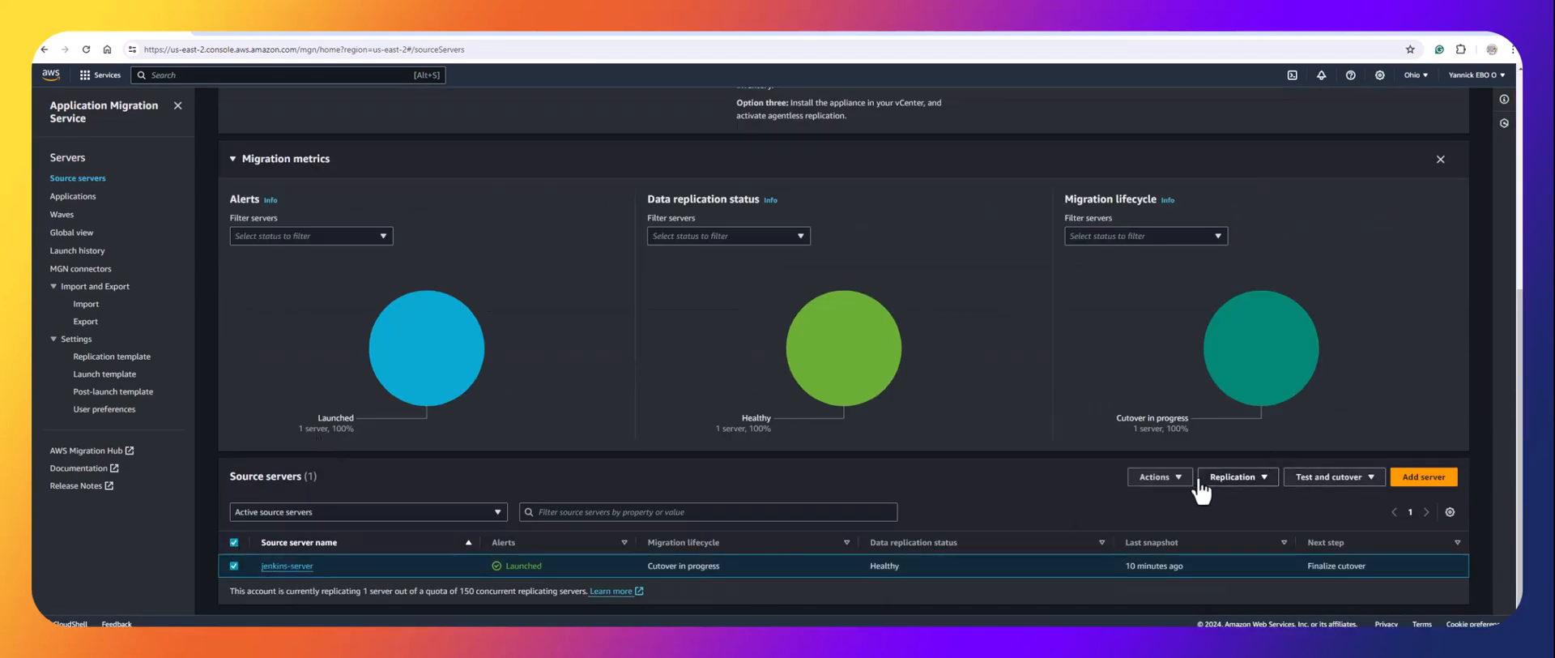
click(1346, 479)
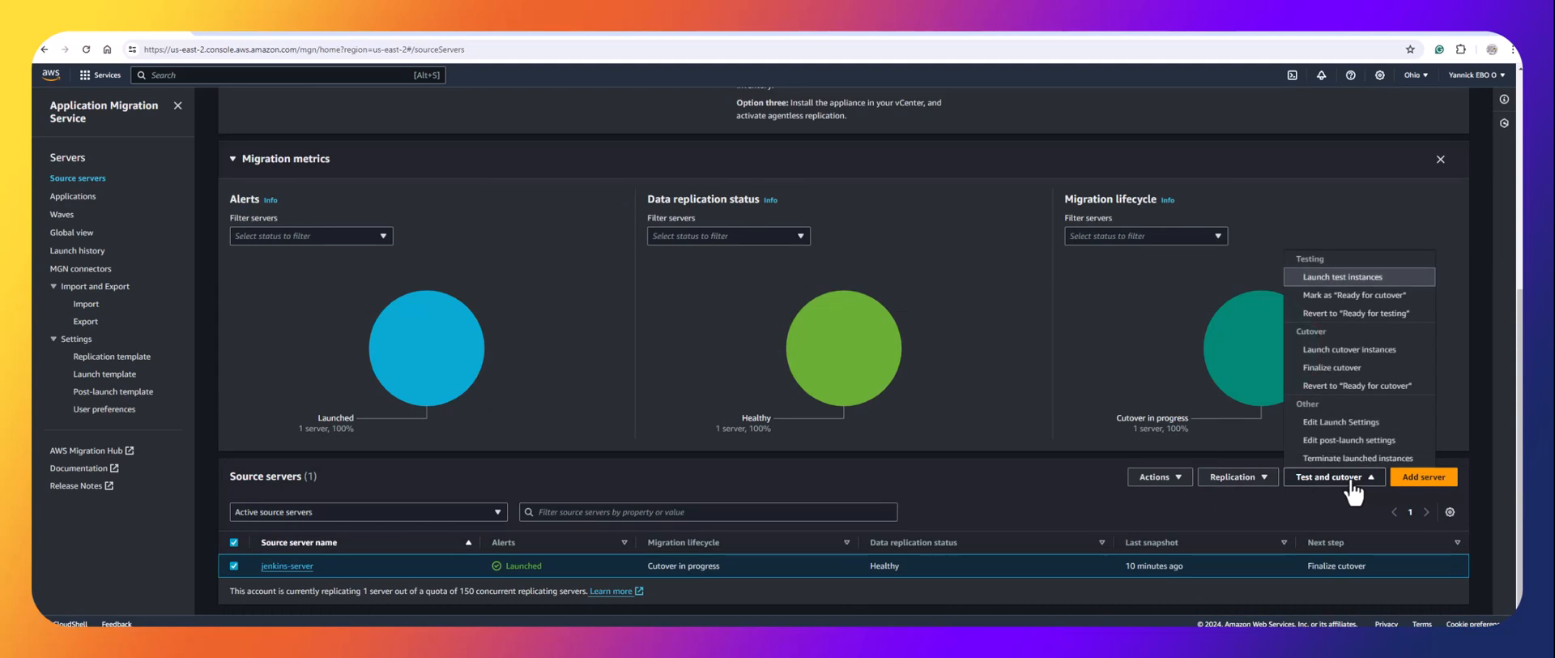
click(1328, 368)
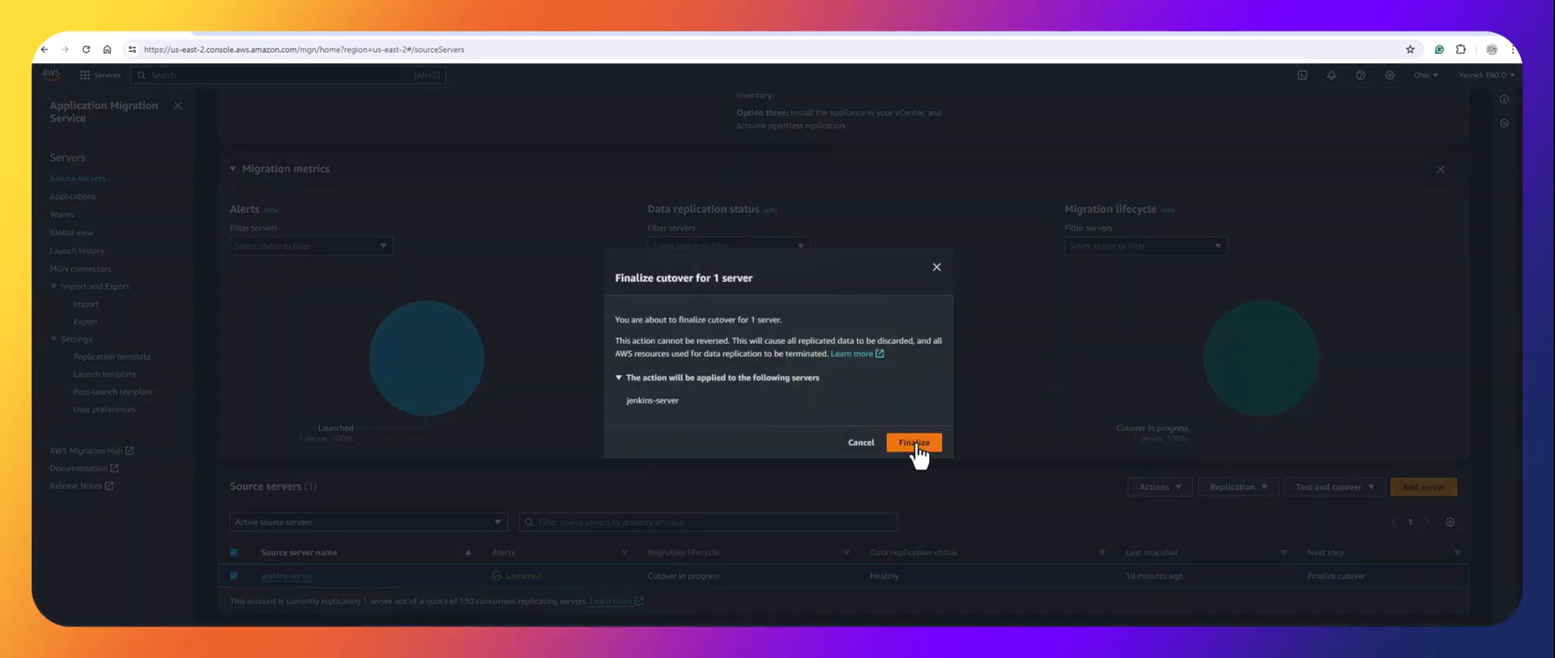
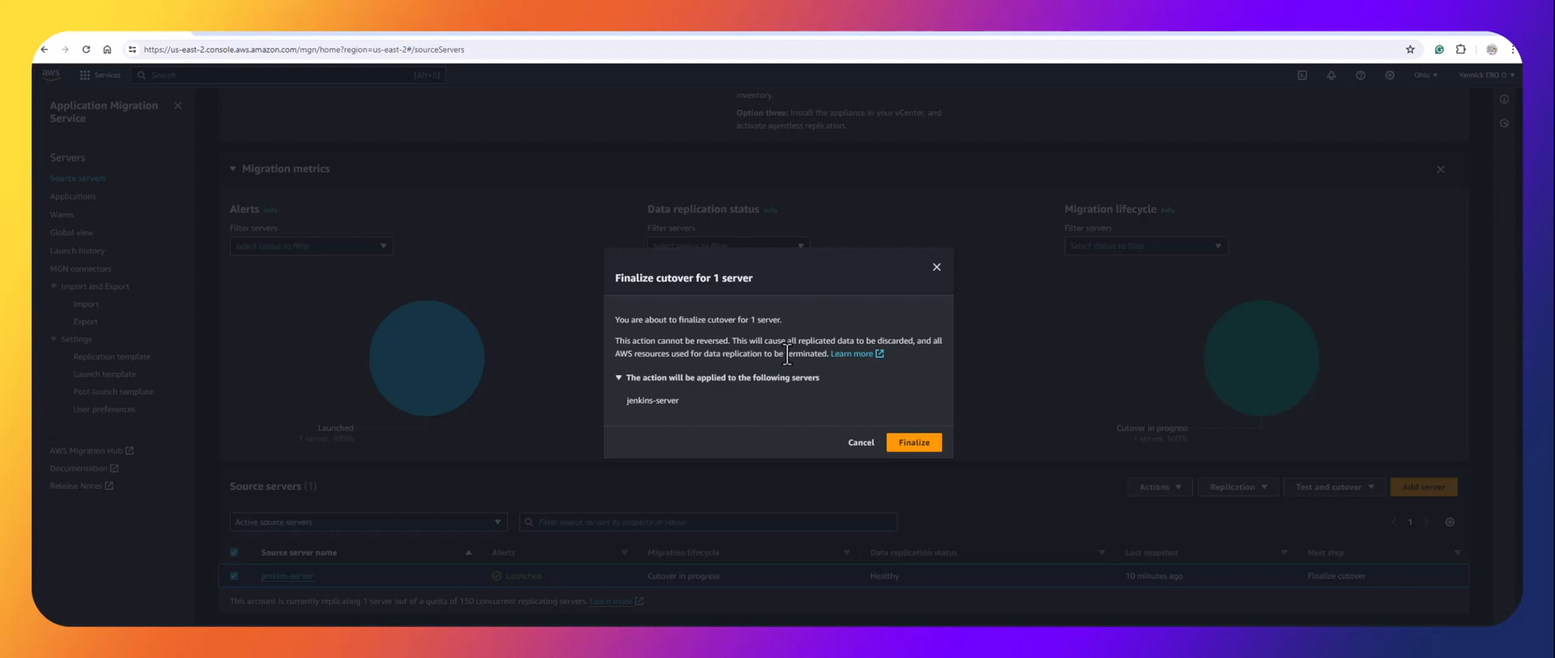
Confirm Finalize in the Finalize cutover dialog for jenkins-server.
click(912, 444)
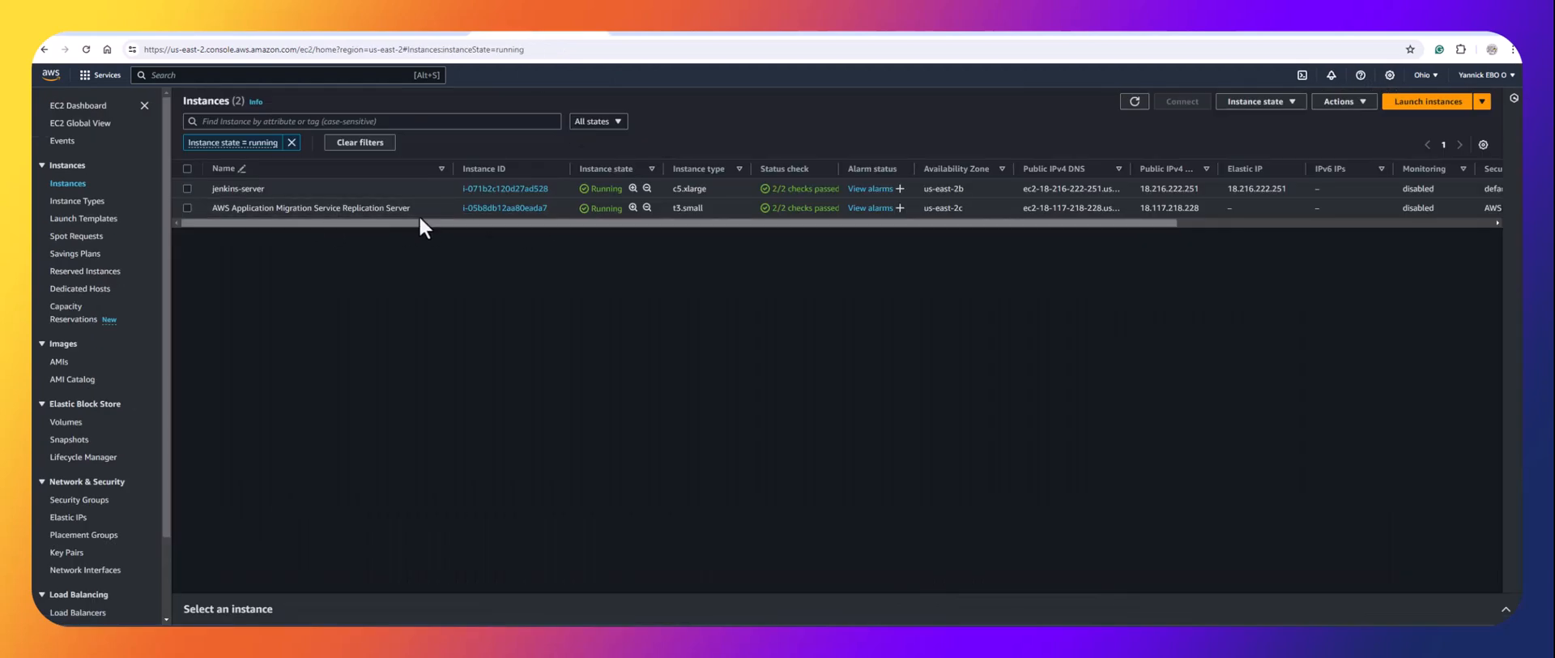
Browse the EC2 Volumes and Snapshots lists, then return to the migration source servers.
click(58, 423)
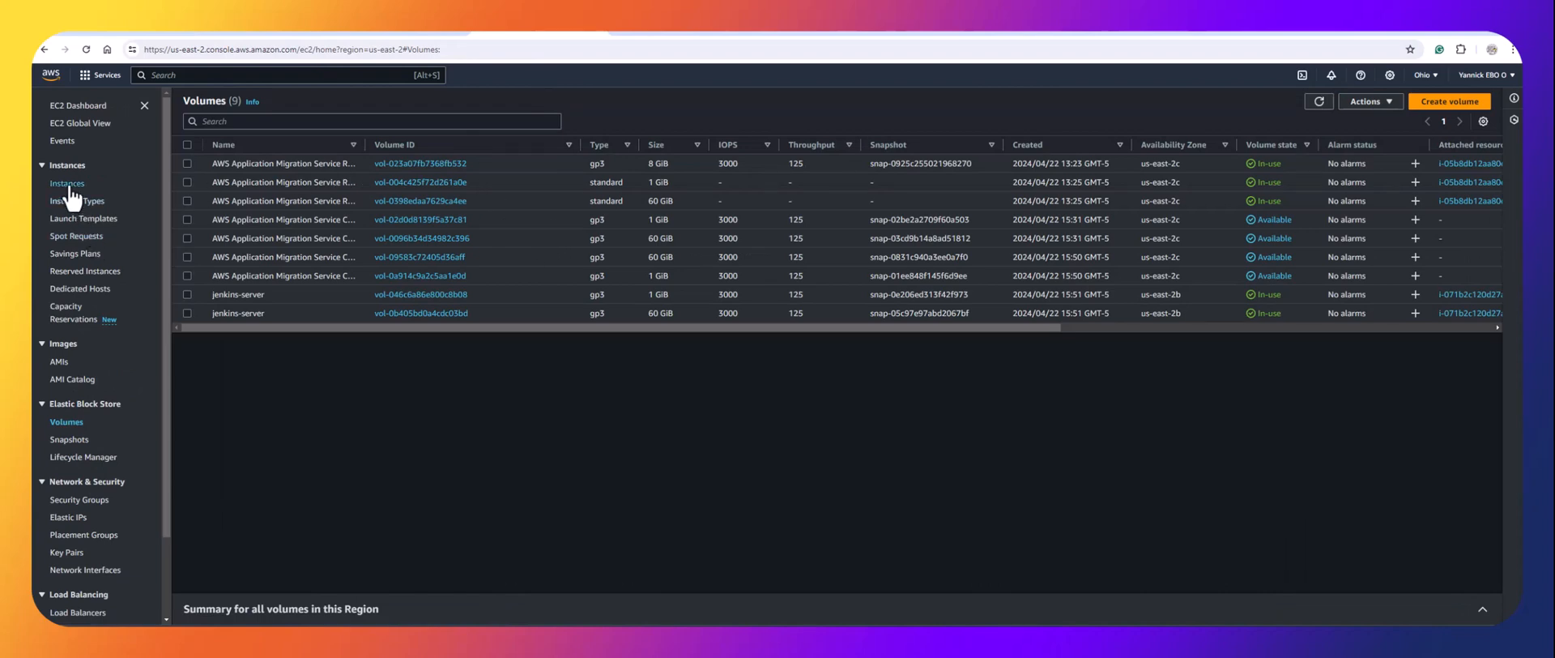
click(73, 439)
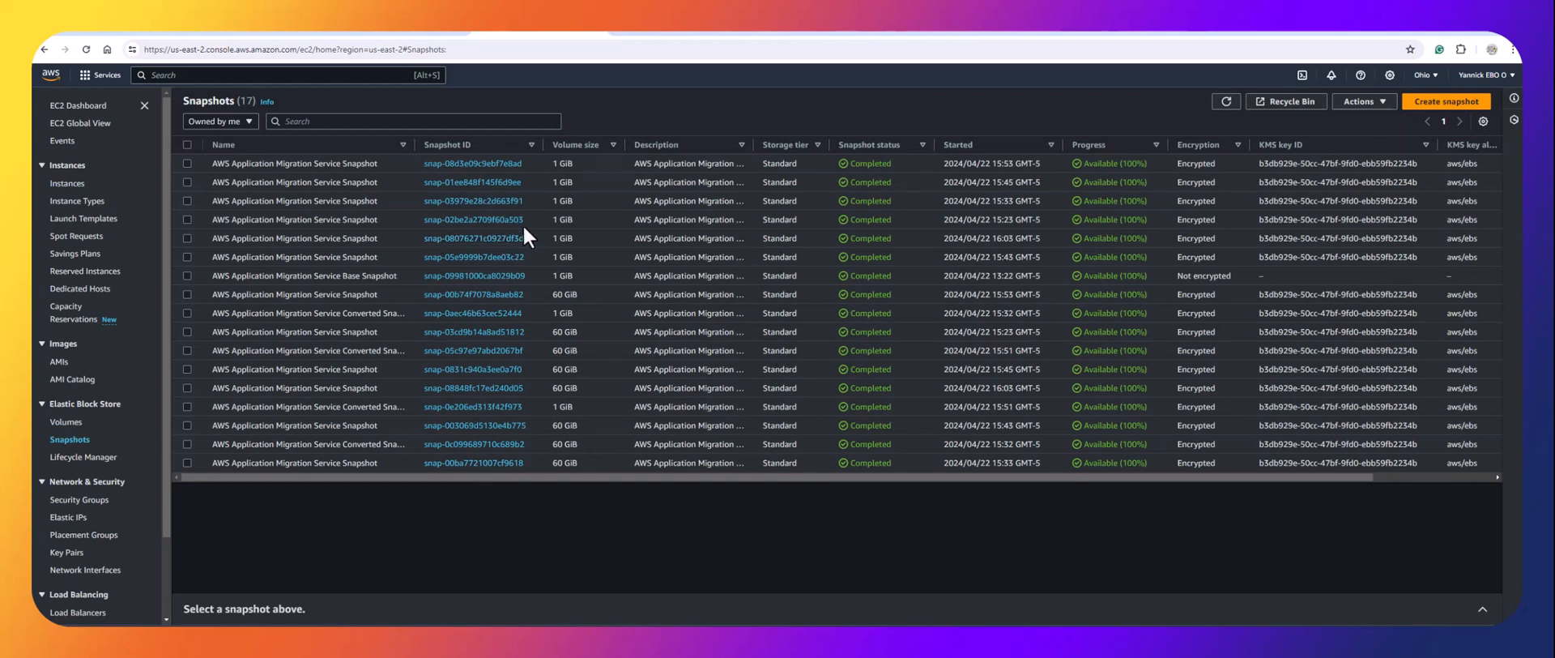
click(86, 31)
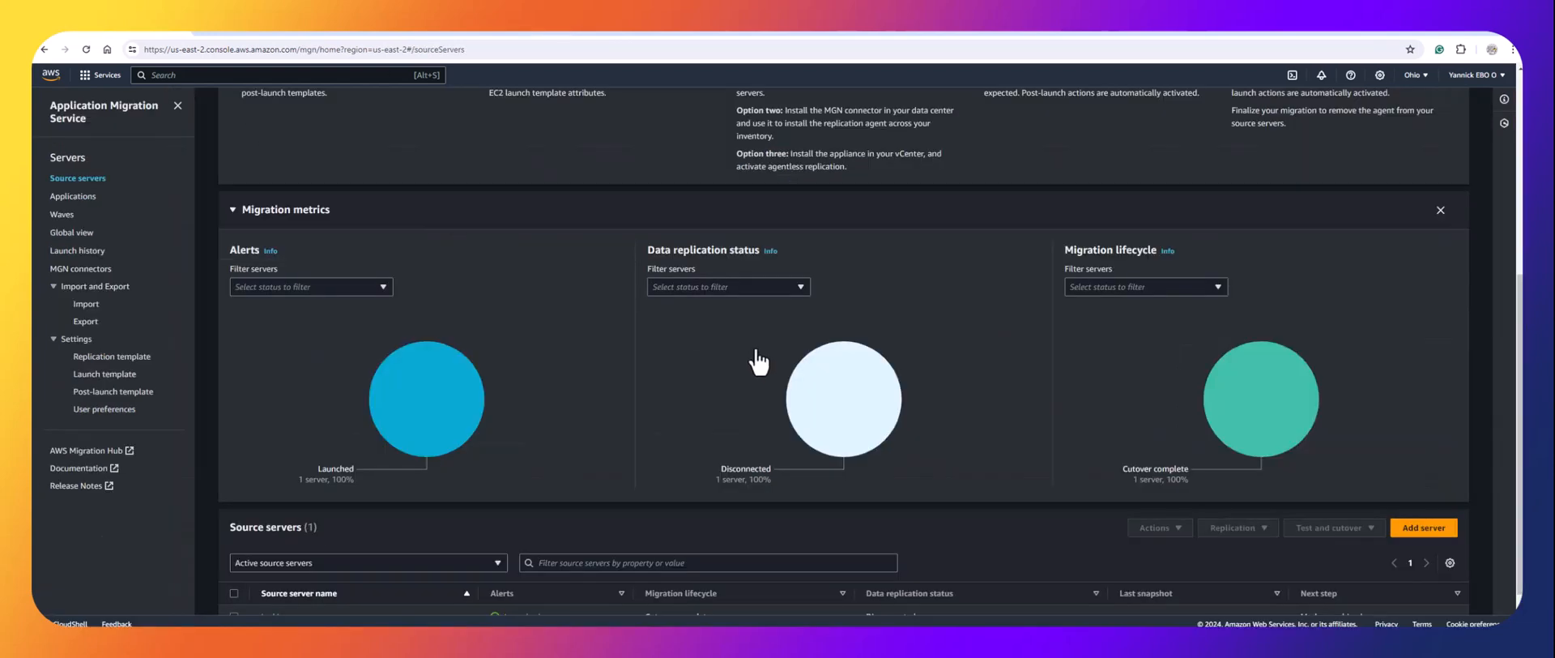
Mark jenkins-server as archived, then view the source servers list, now showing no servers.
scroll(753, 356, down, 1)
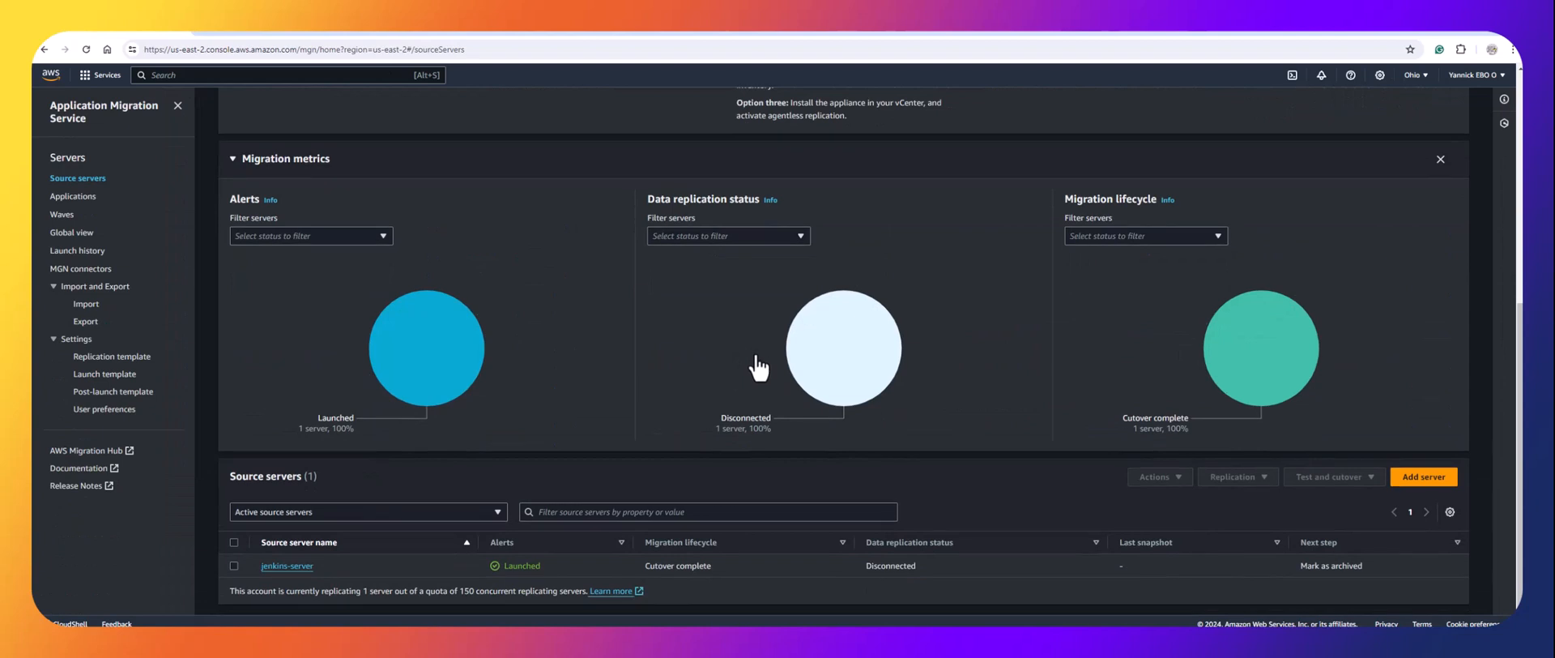
click(291, 565)
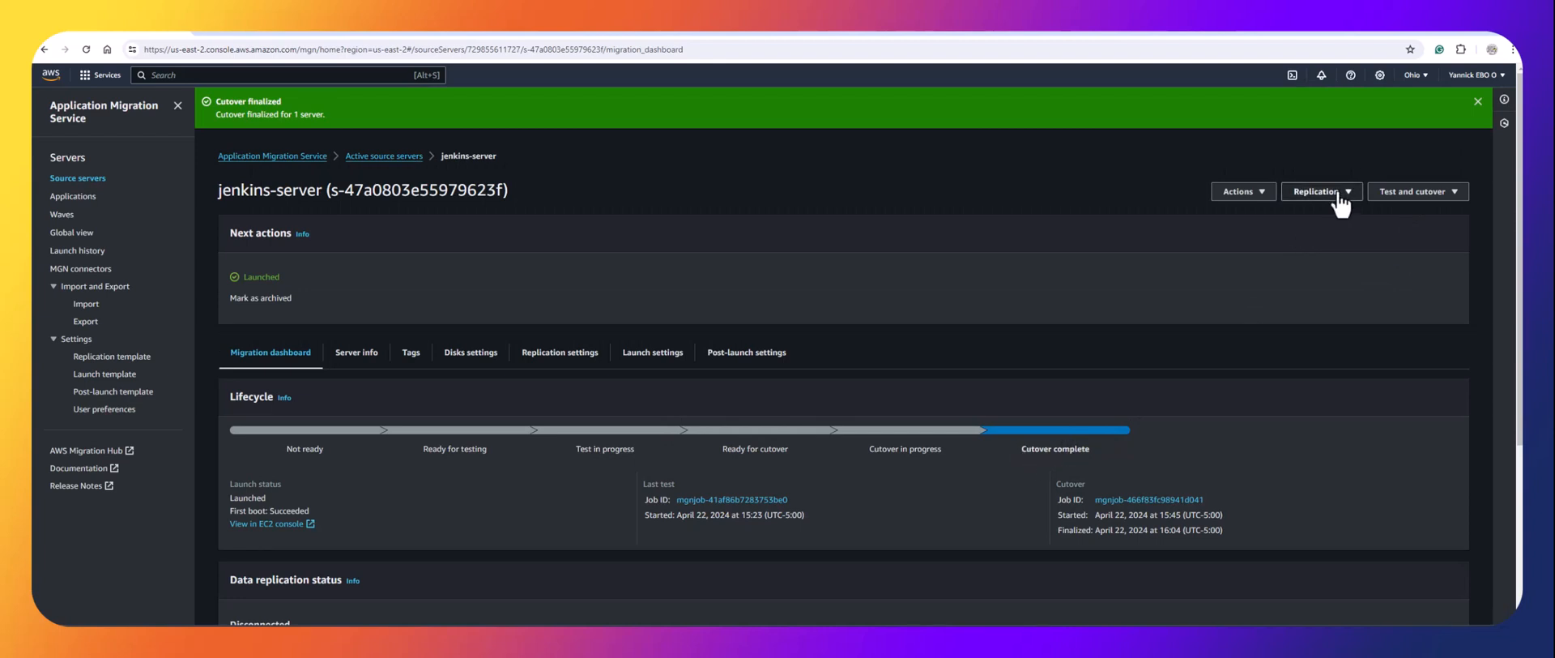
click(1258, 195)
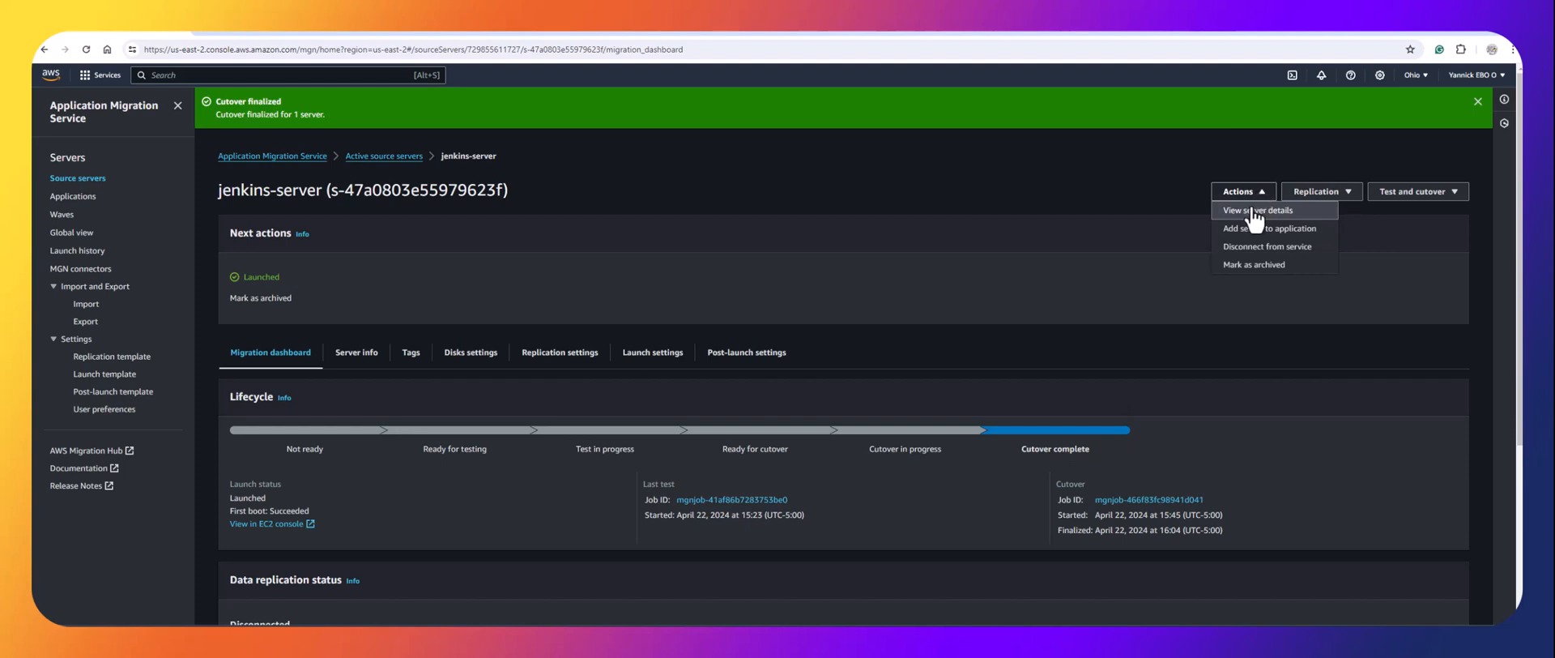
click(1253, 267)
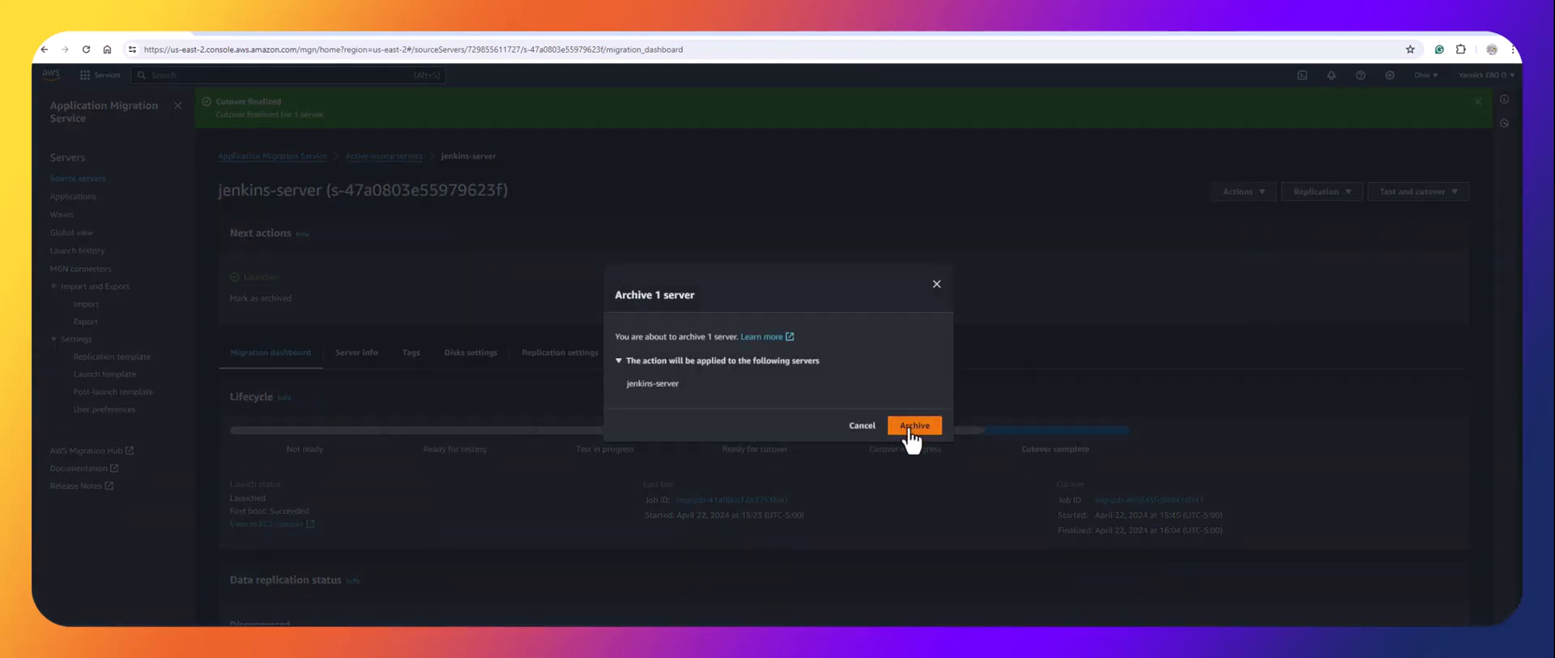
click(908, 427)
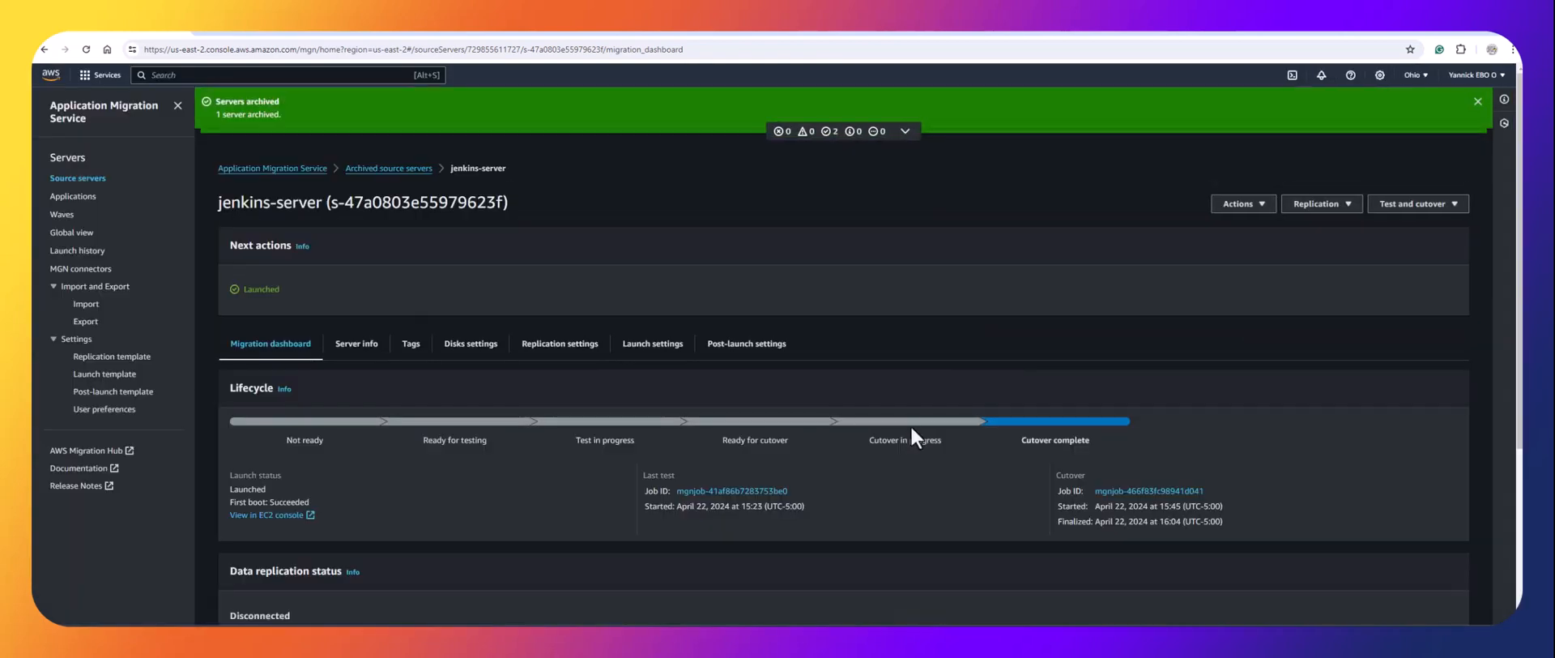
click(91, 178)
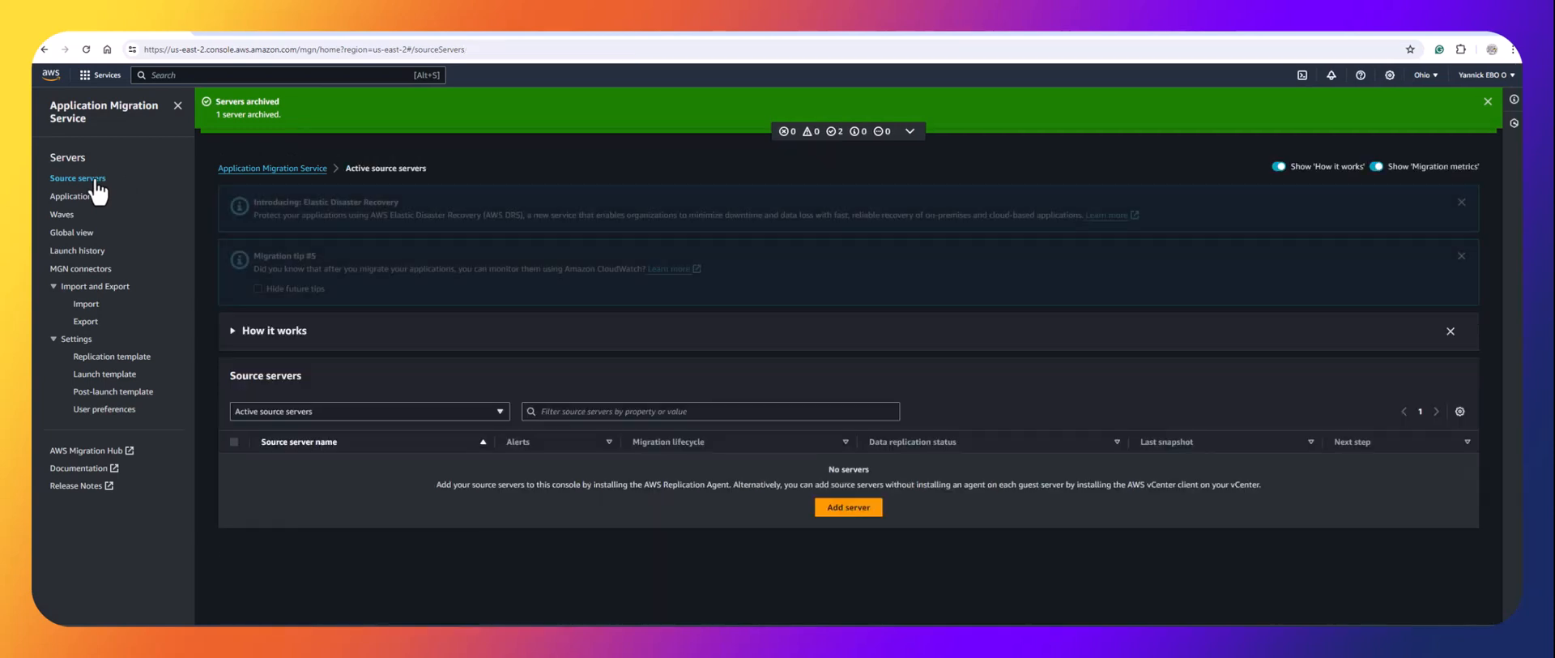
scroll(475, 396, down, 2)
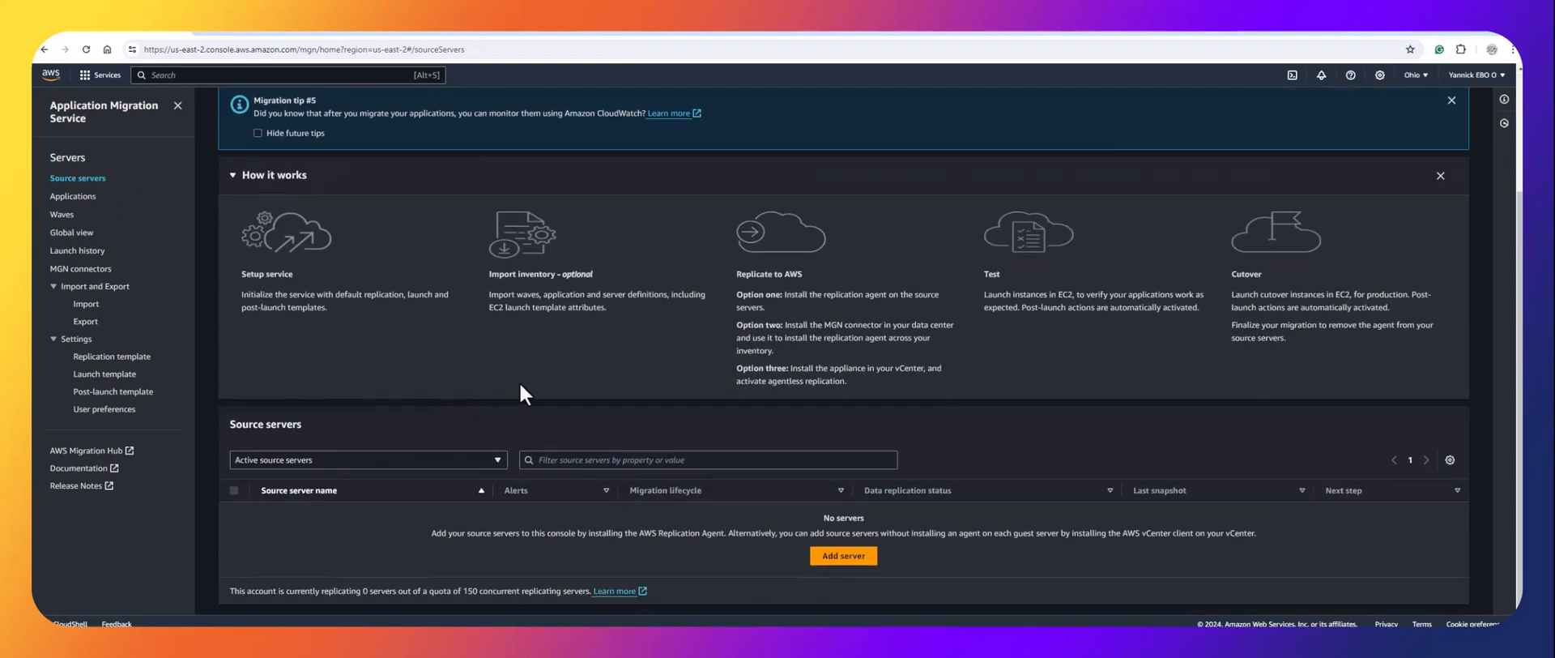
Refresh the EC2 Instances list several times, then move to the DigitalOcean Droplets page.
click(515, 34)
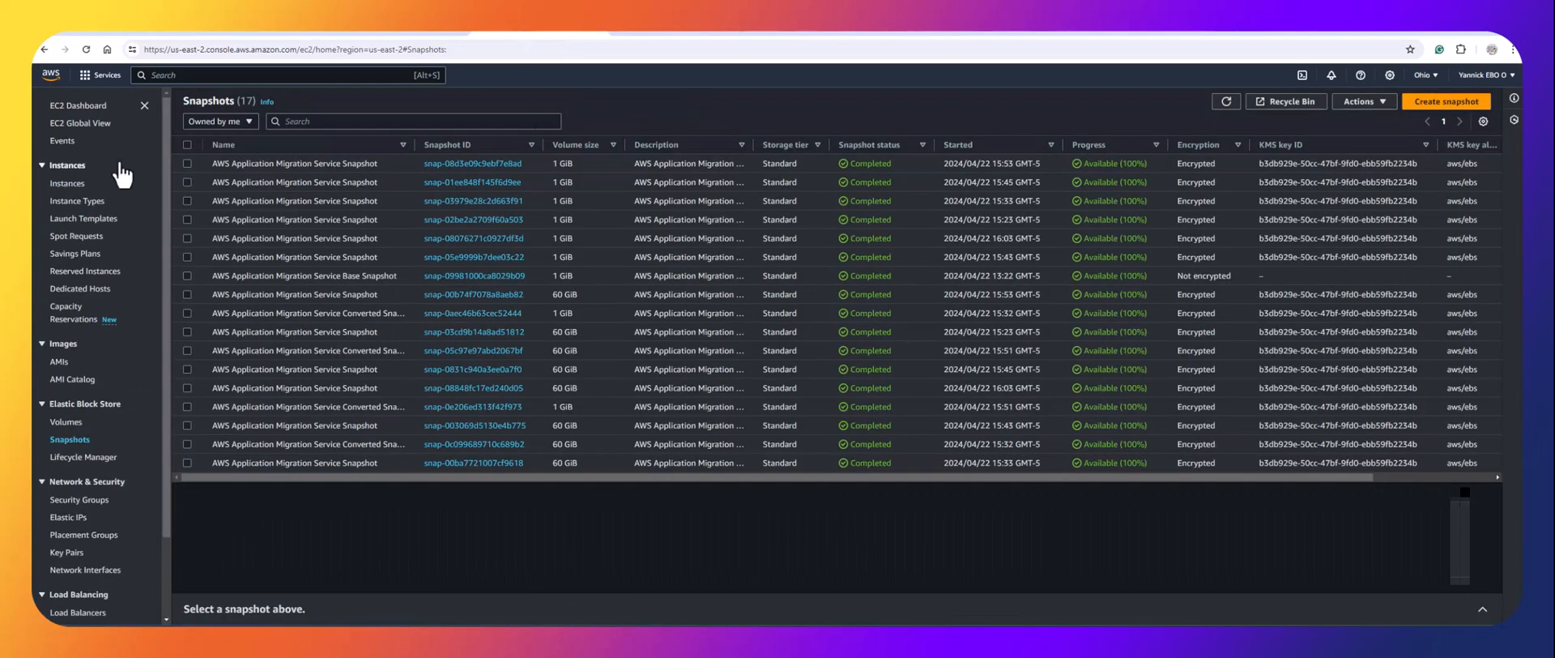
click(68, 186)
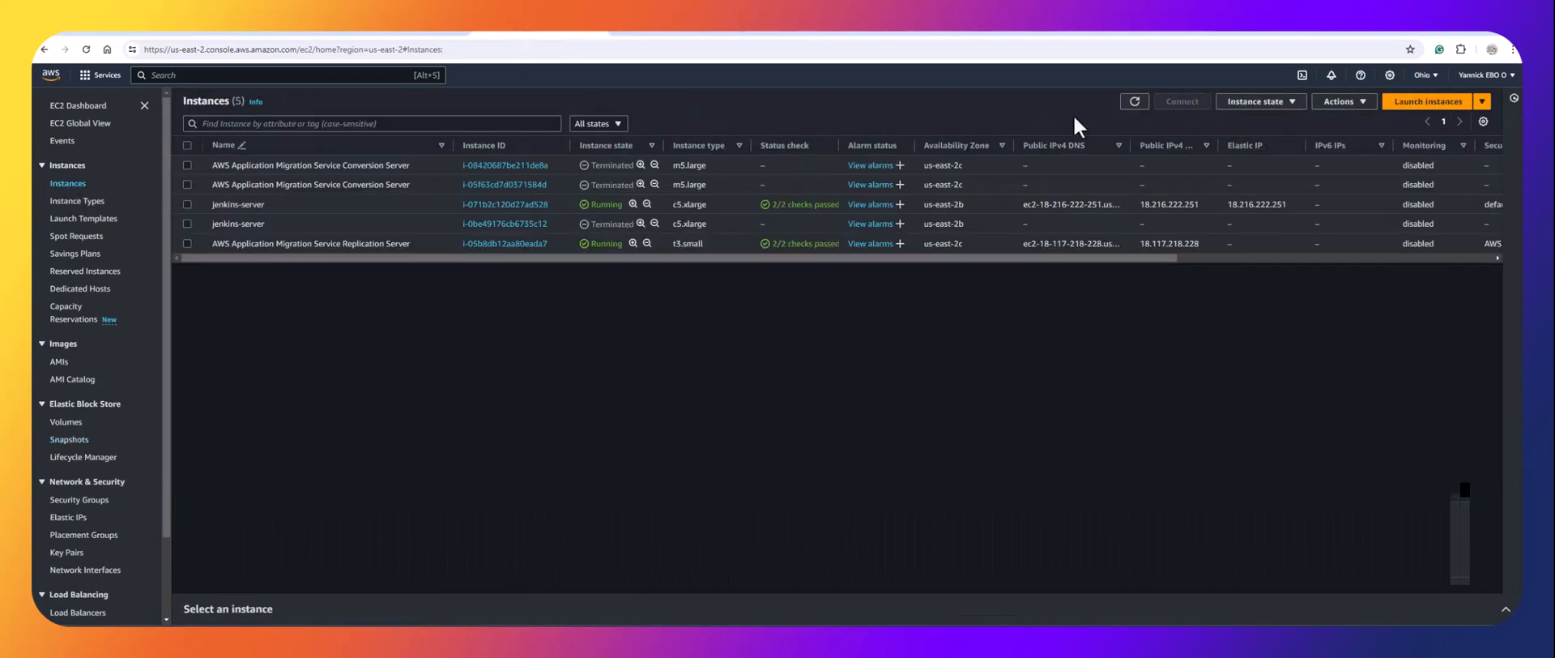
click(1135, 101)
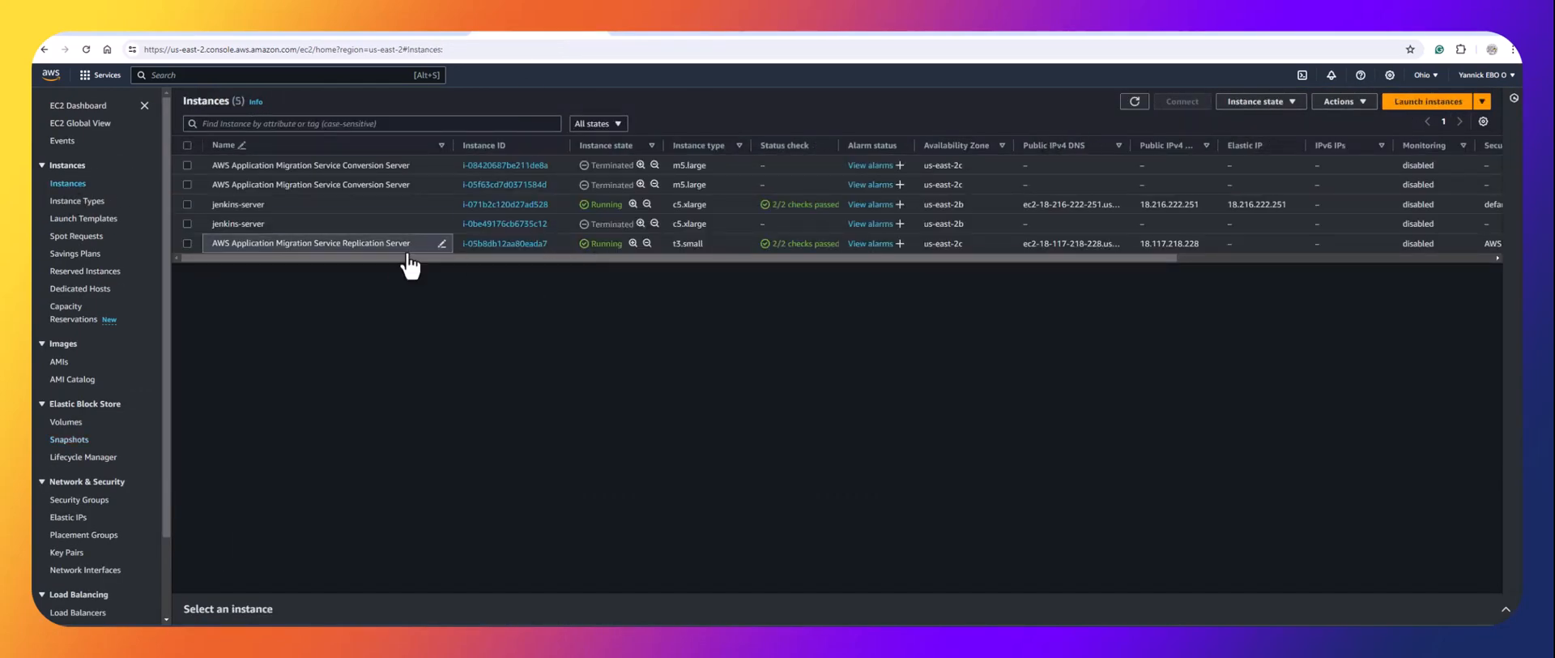
click(1135, 102)
click(1135, 101)
click(1135, 101)
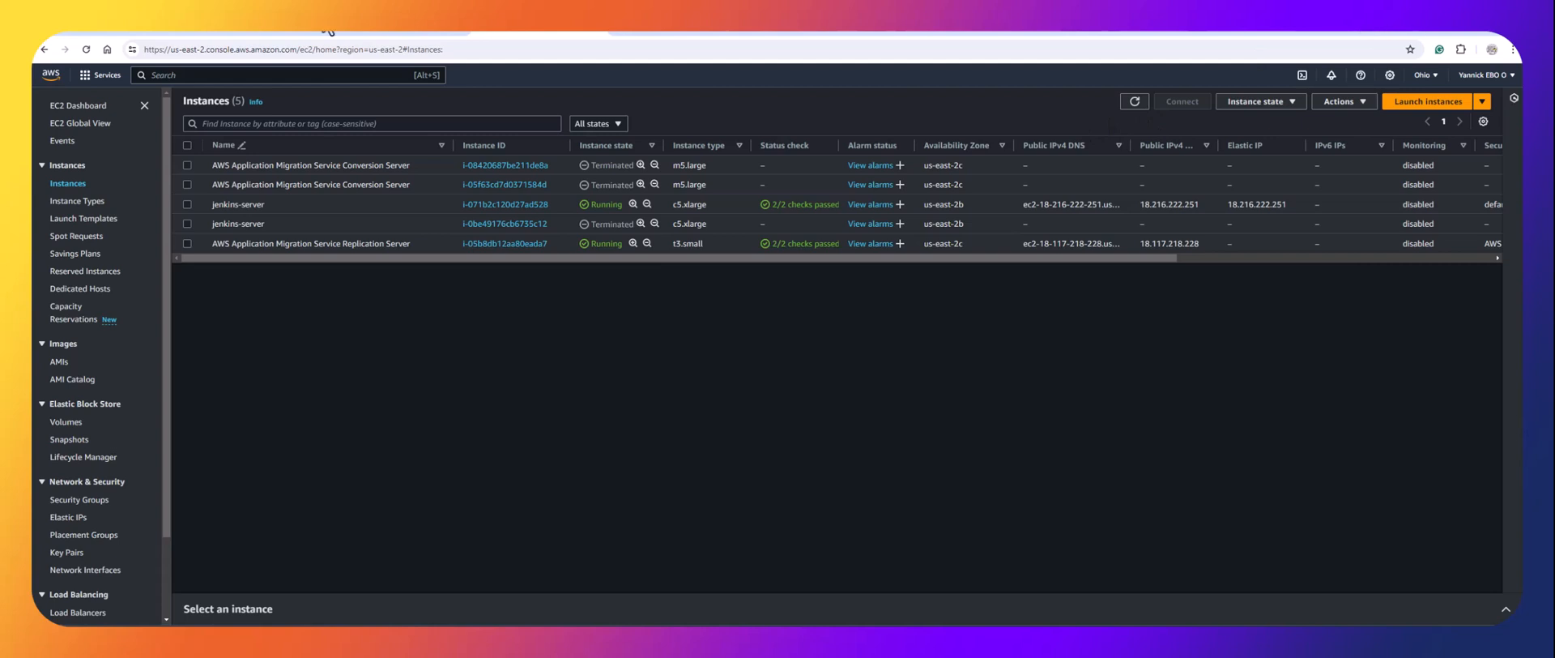
click(251, 33)
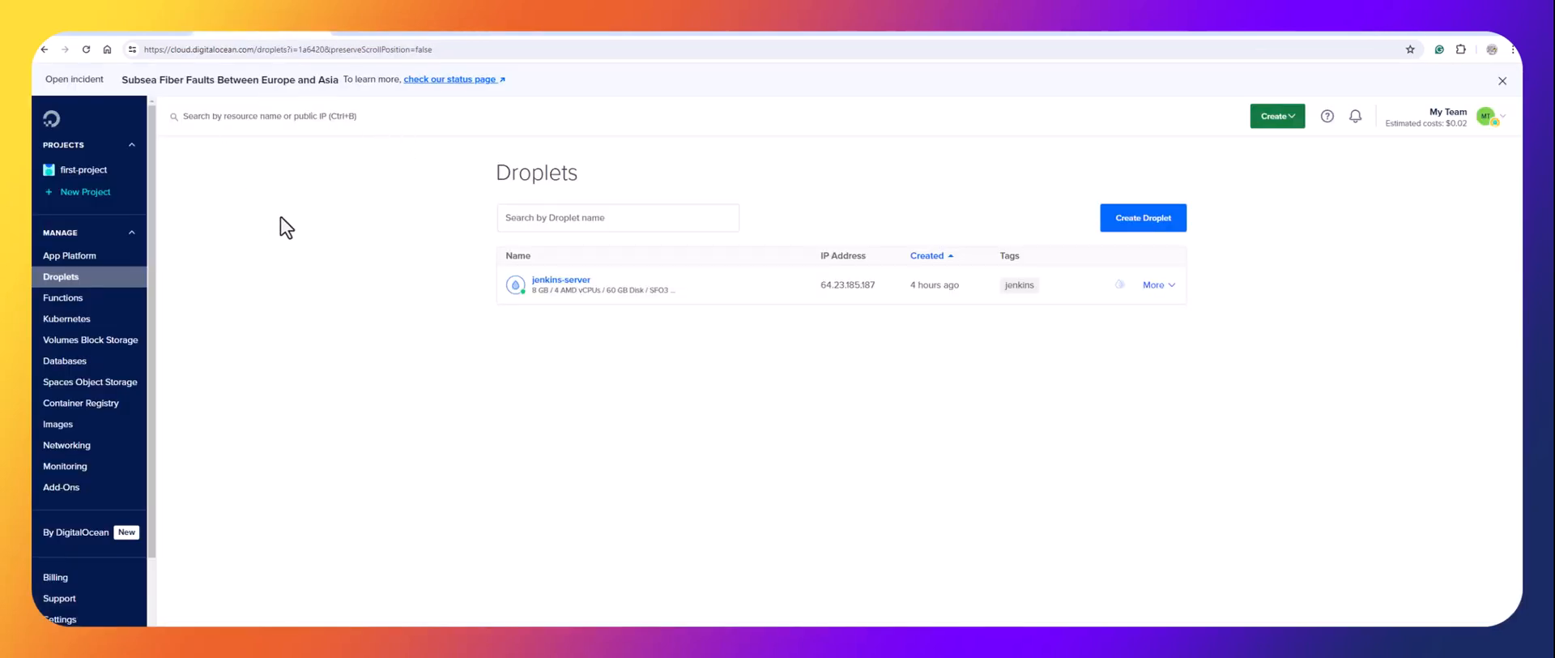
Destroy the jenkins-server droplet by pasting its name into the confirmation box.
click(1166, 286)
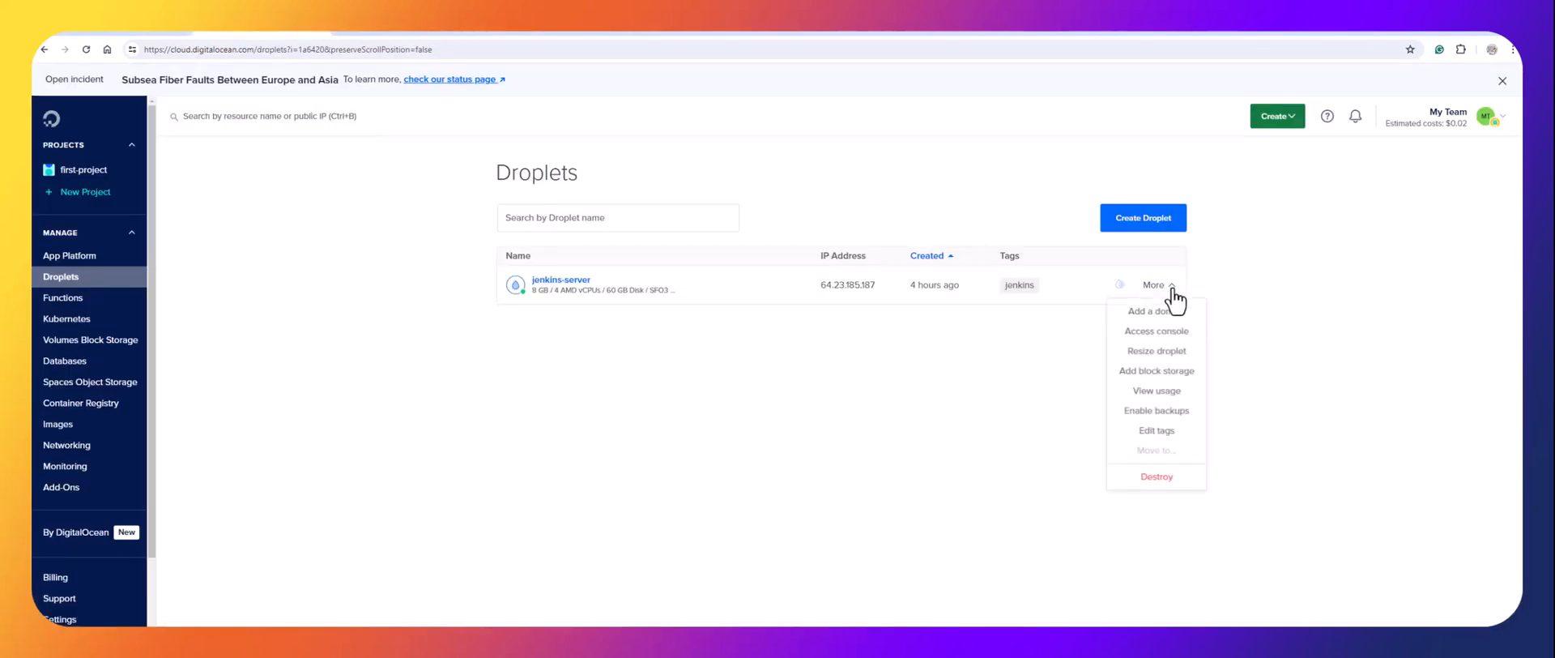
click(1158, 478)
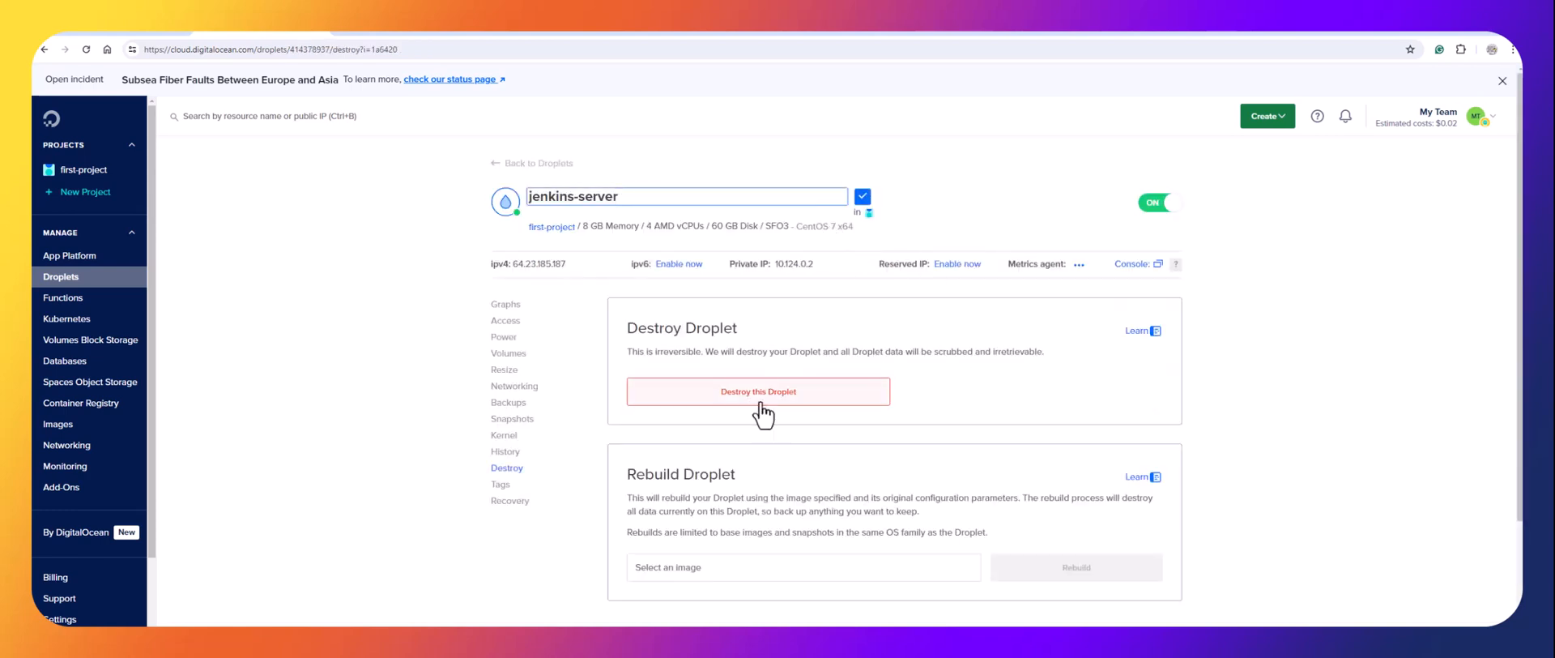
click(762, 387)
drag(637, 212, 576, 212)
right_click(598, 215)
click(606, 240)
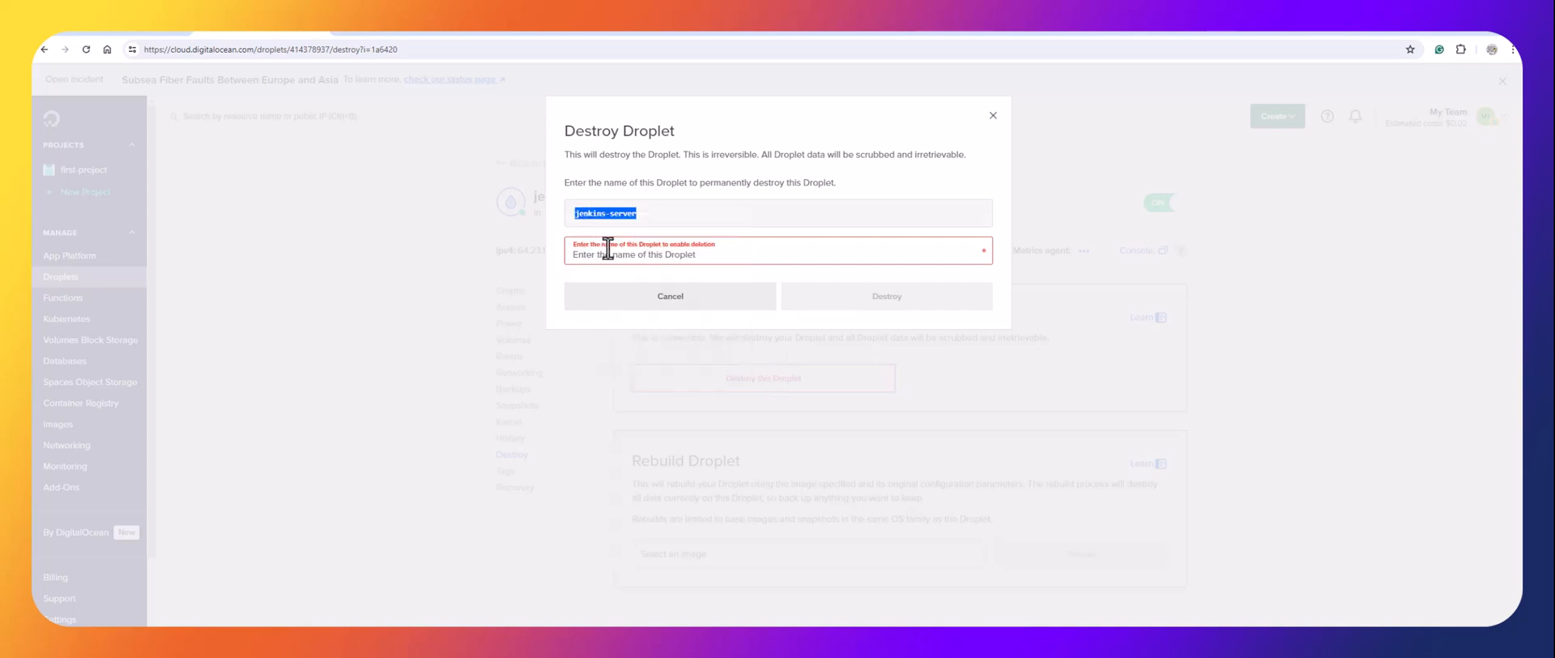
click(608, 250)
key(ctrl+v)
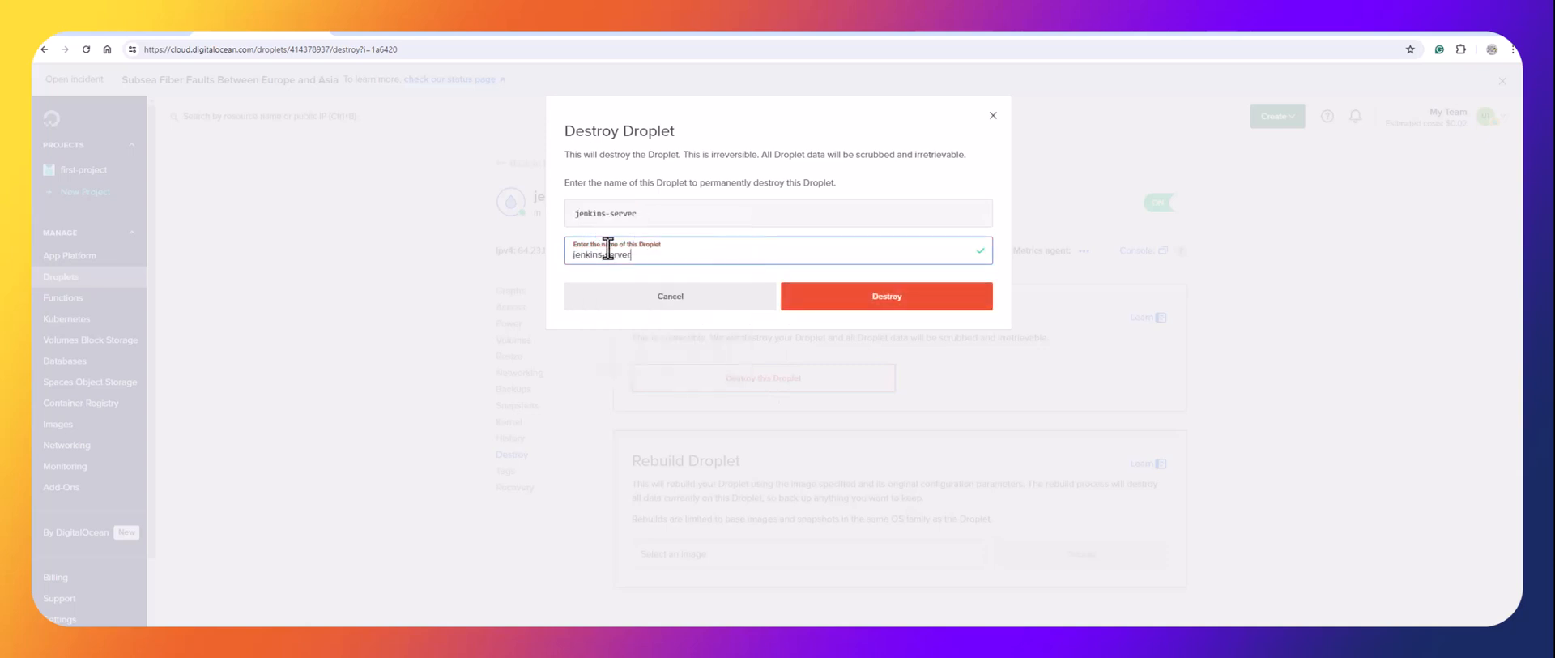
click(875, 299)
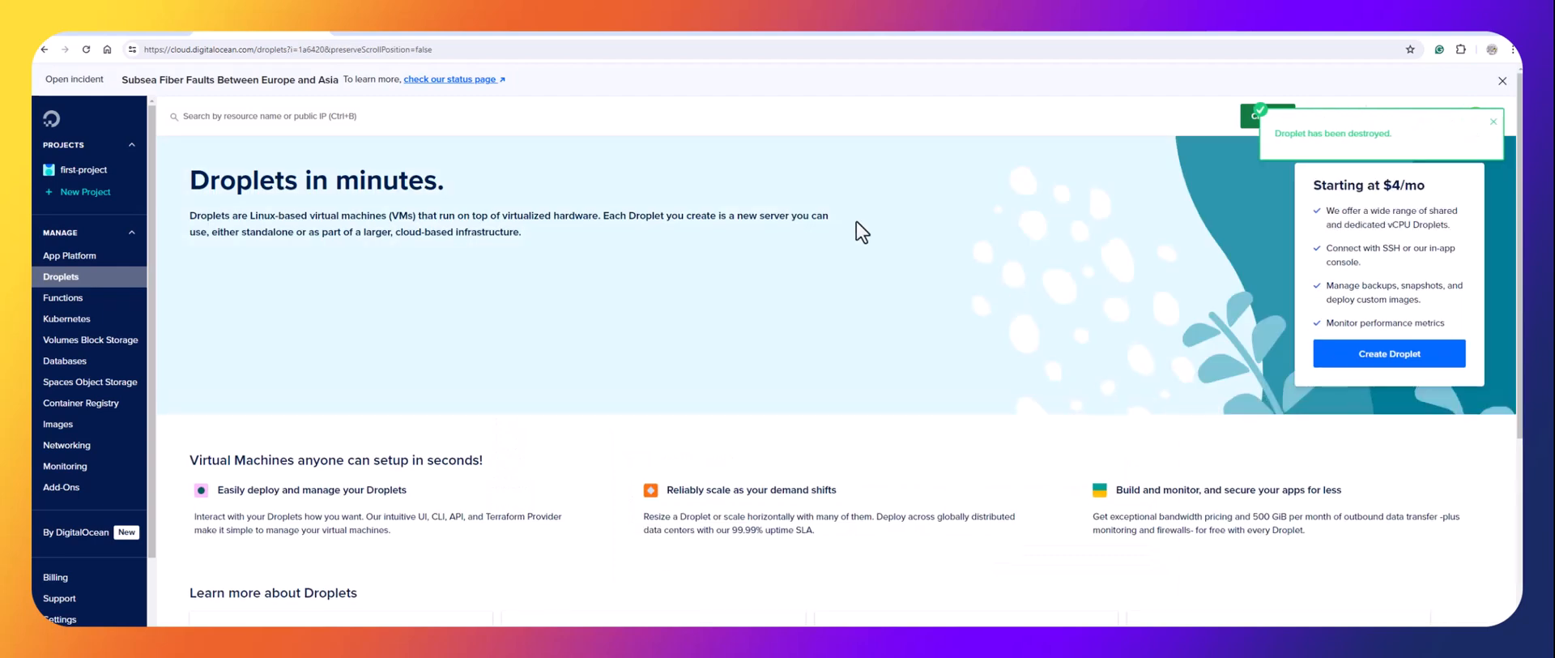
click(395, 32)
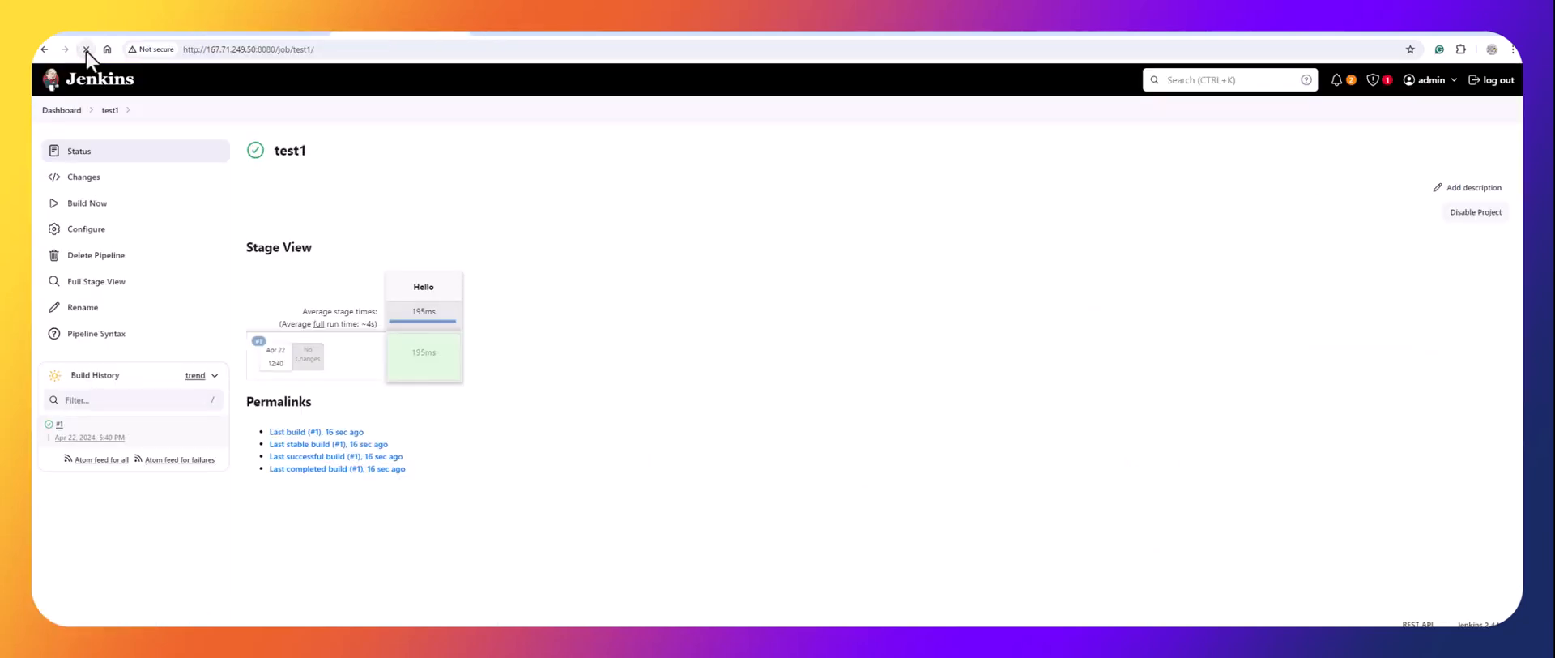
Refresh the EC2 Instances list repeatedly to check which instances are still running.
click(455, 29)
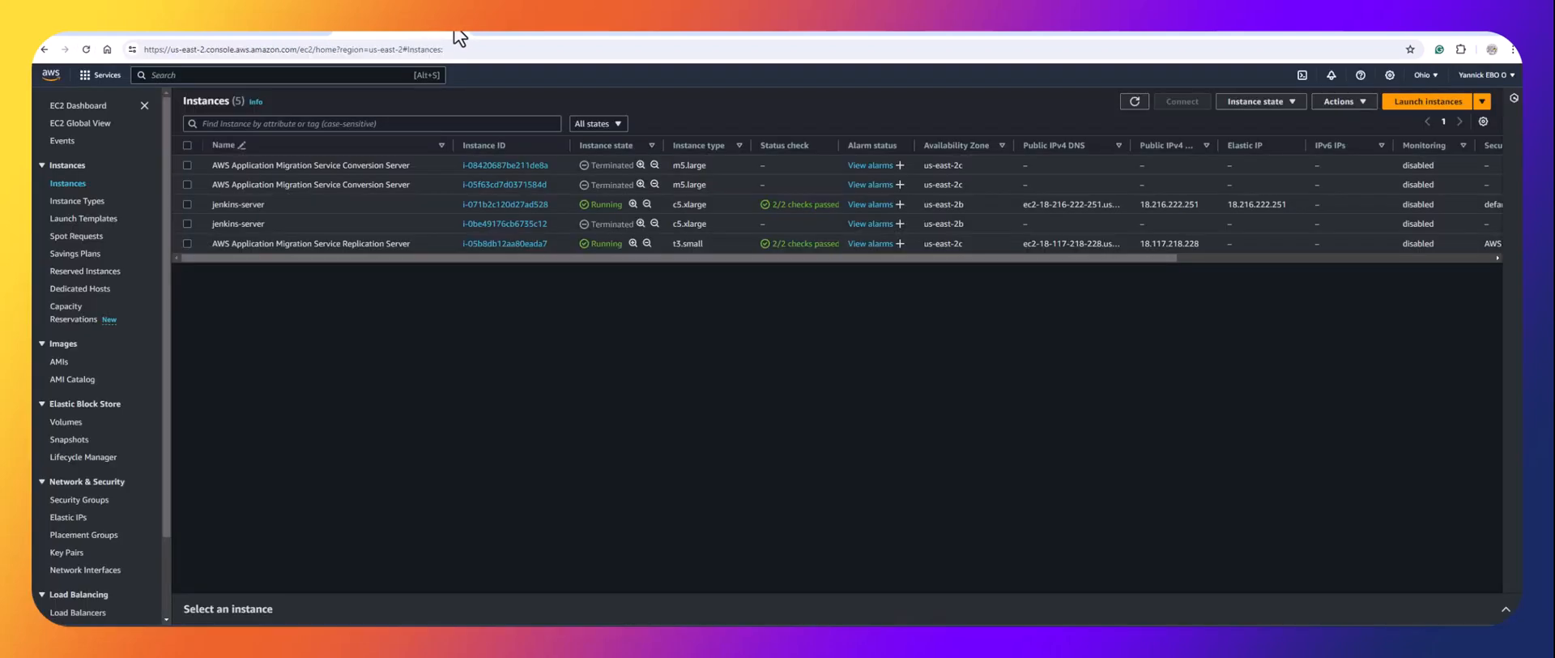
click(1135, 101)
click(1136, 101)
click(1136, 102)
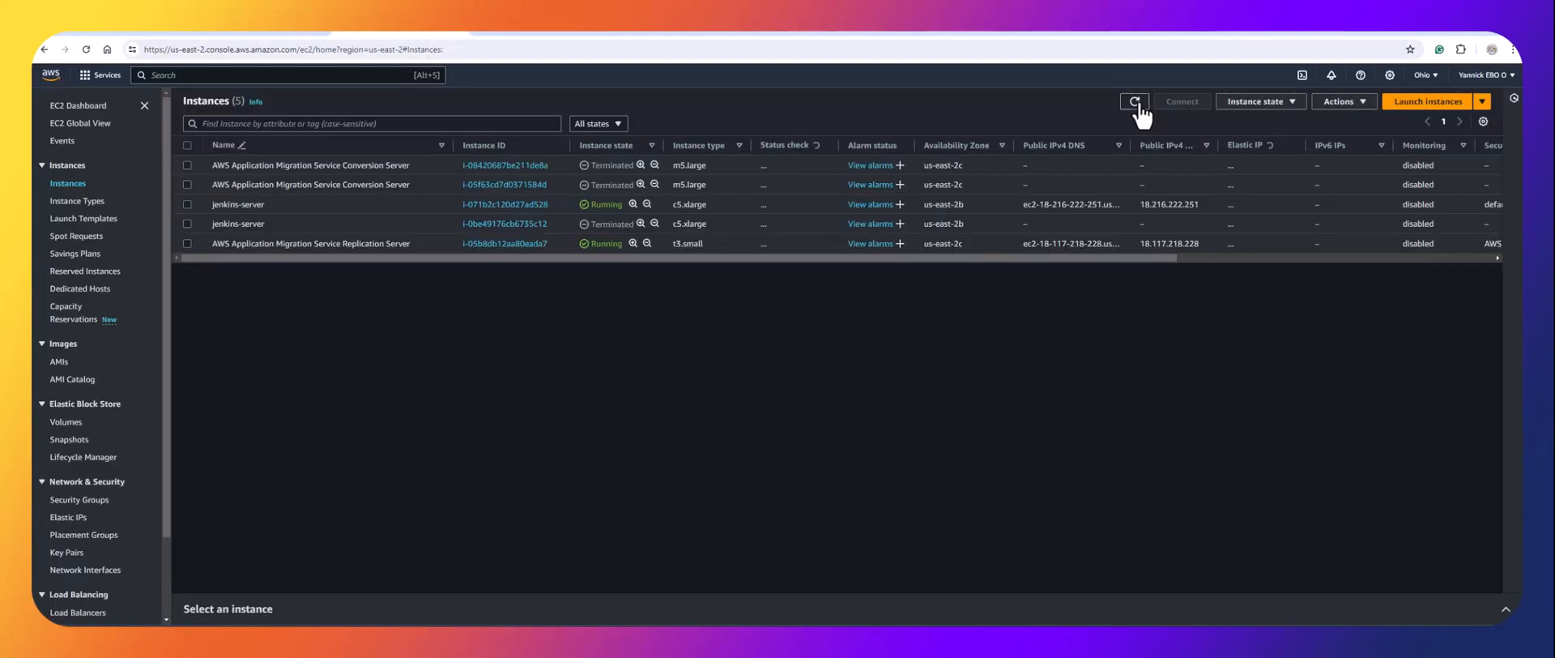
click(1136, 101)
click(1136, 102)
click(1136, 101)
click(1136, 102)
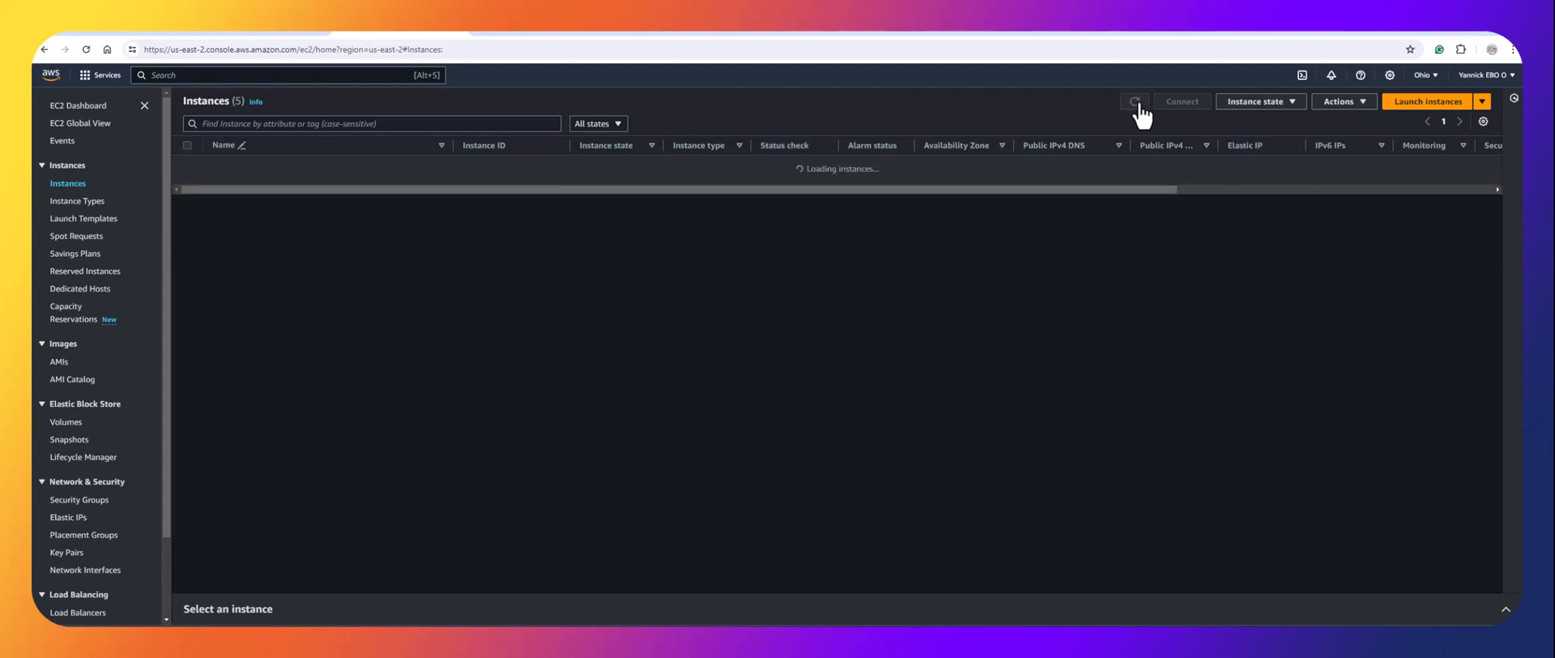
click(1136, 102)
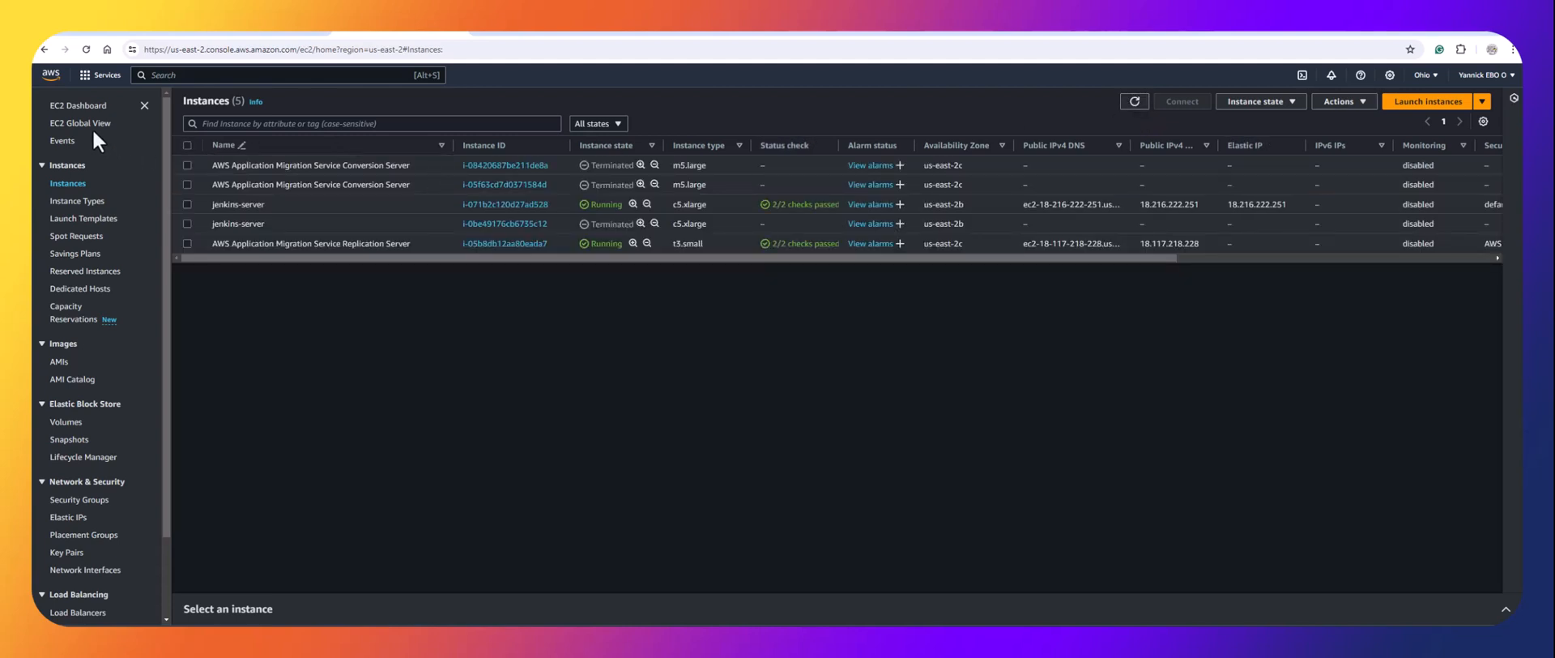
Visit the EC2 dashboard, refresh, then view the Instance Types list with on-demand pricing.
click(90, 106)
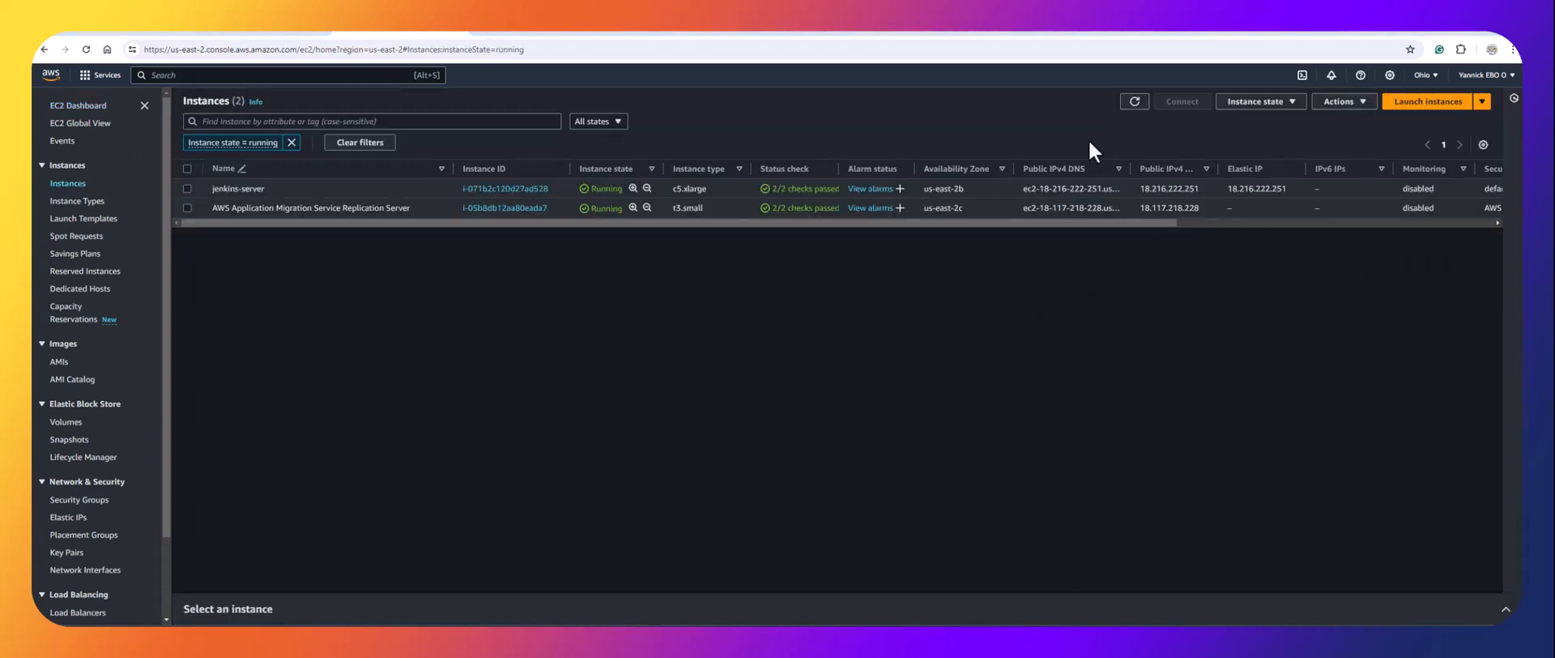
click(1134, 101)
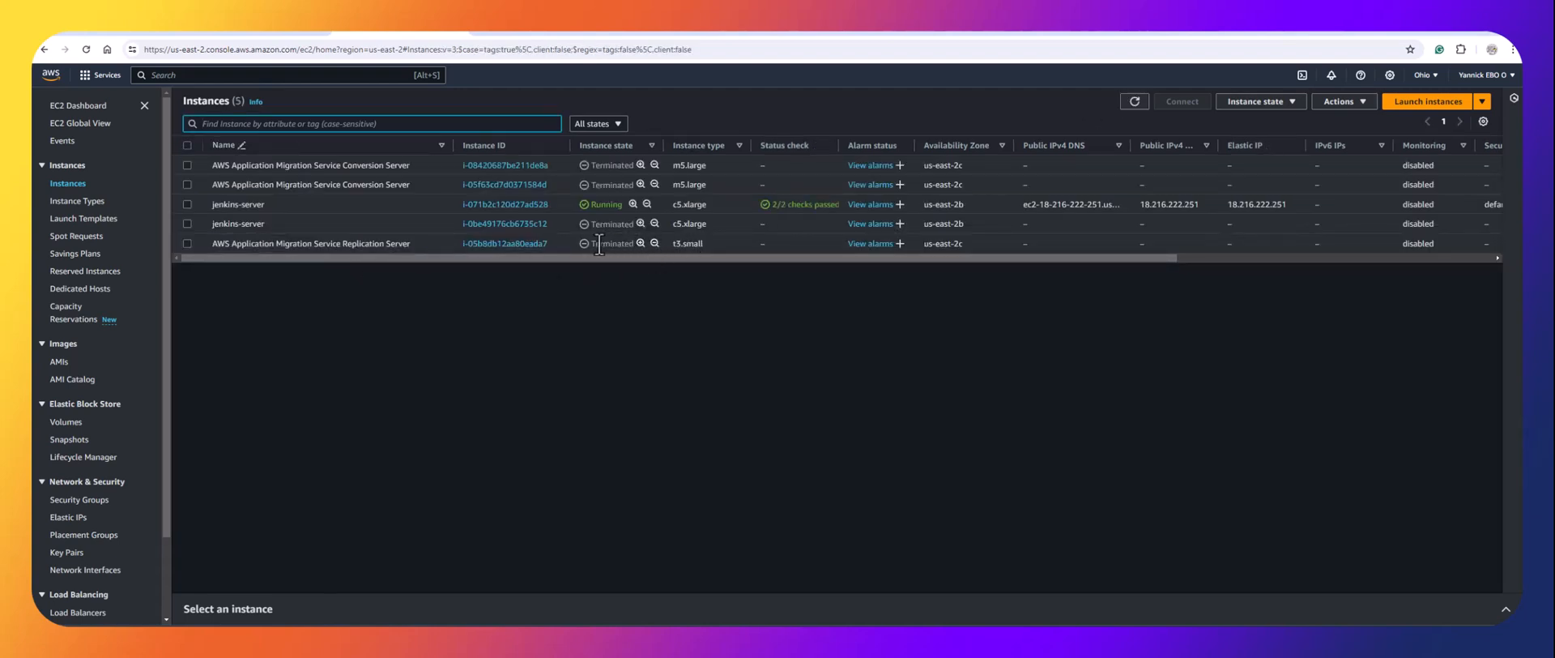
click(81, 203)
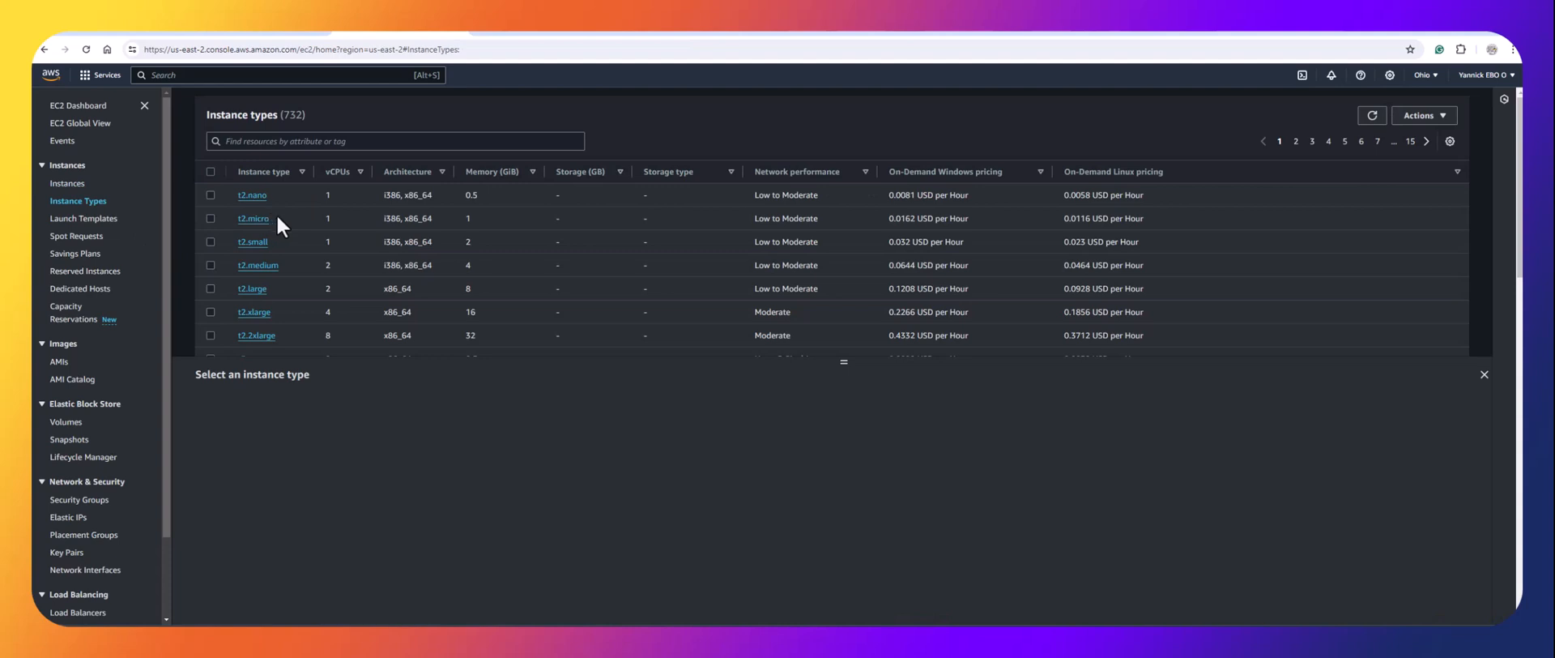
Review Launch Templates, the two jenkins-server volumes and the empty us-east-2 Snapshots list.
click(86, 215)
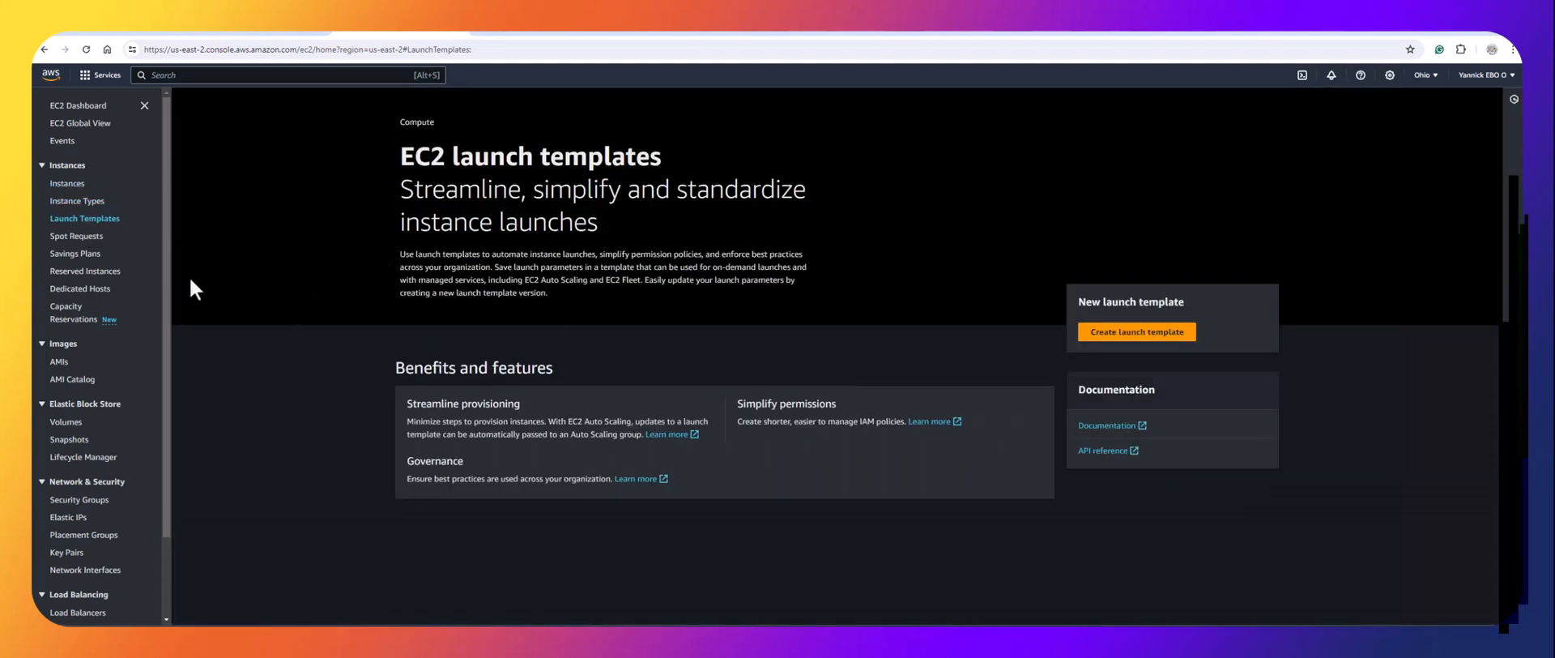
click(66, 421)
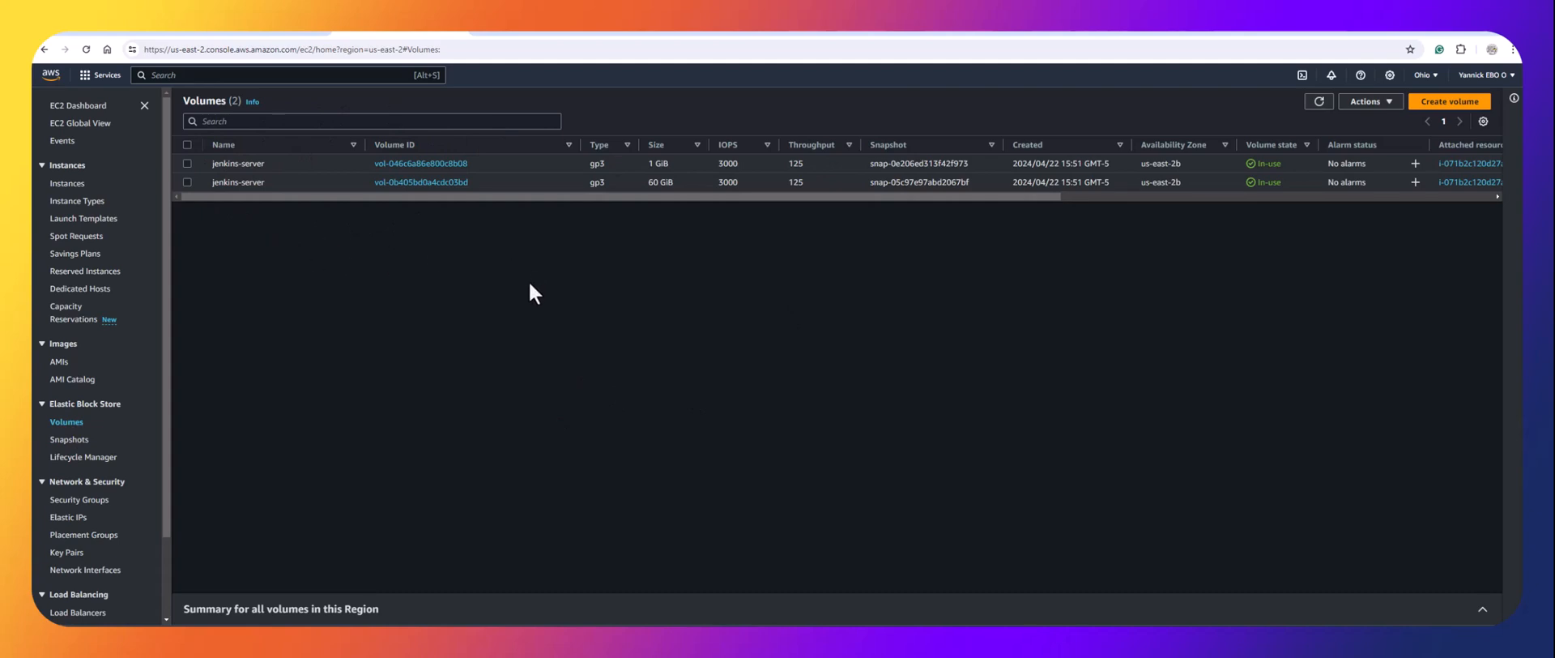
click(71, 440)
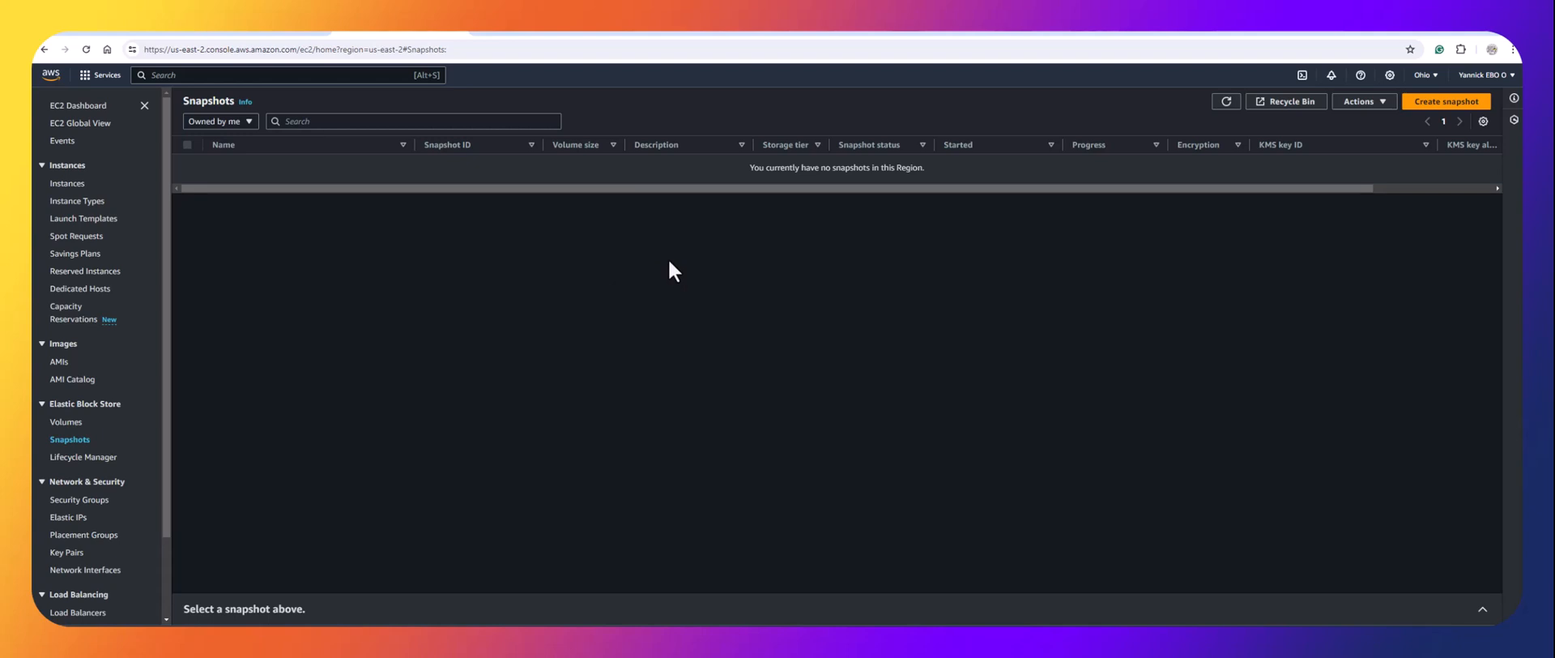
click(531, 32)
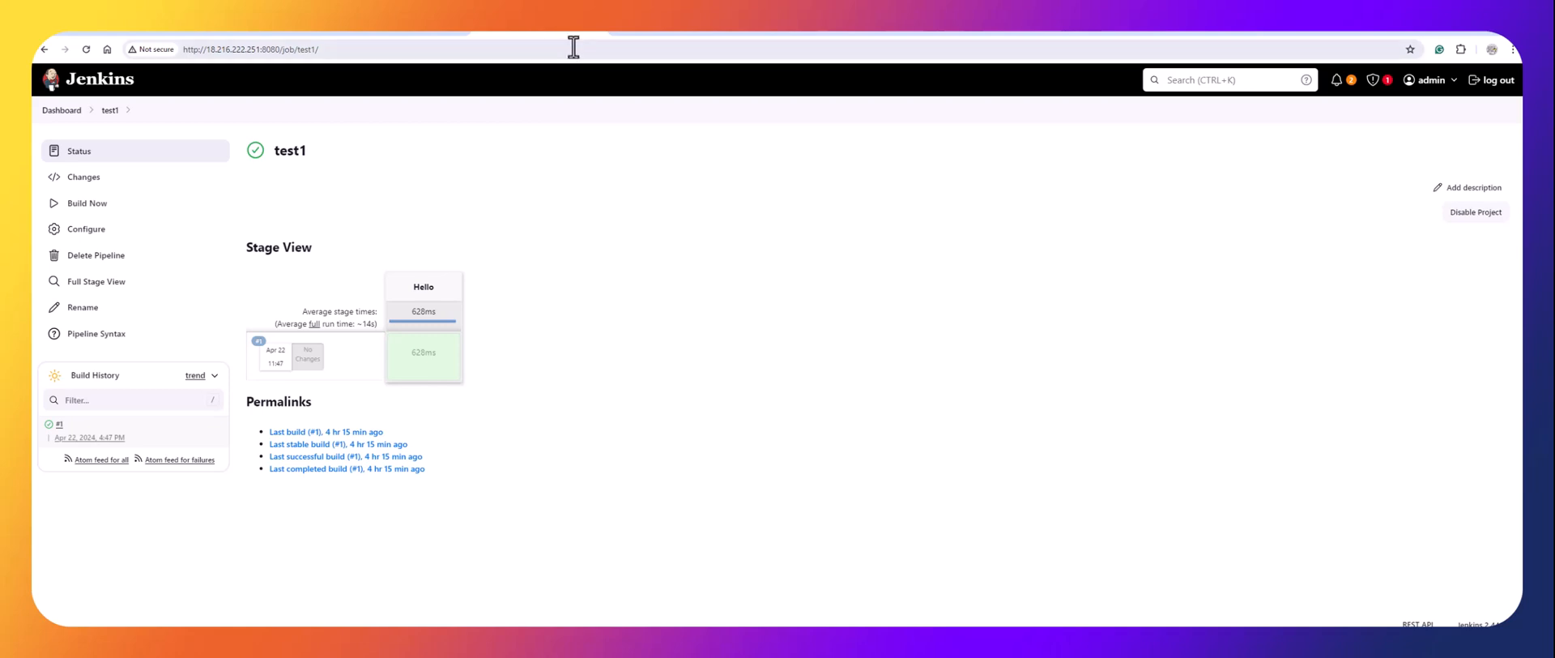
click(595, 34)
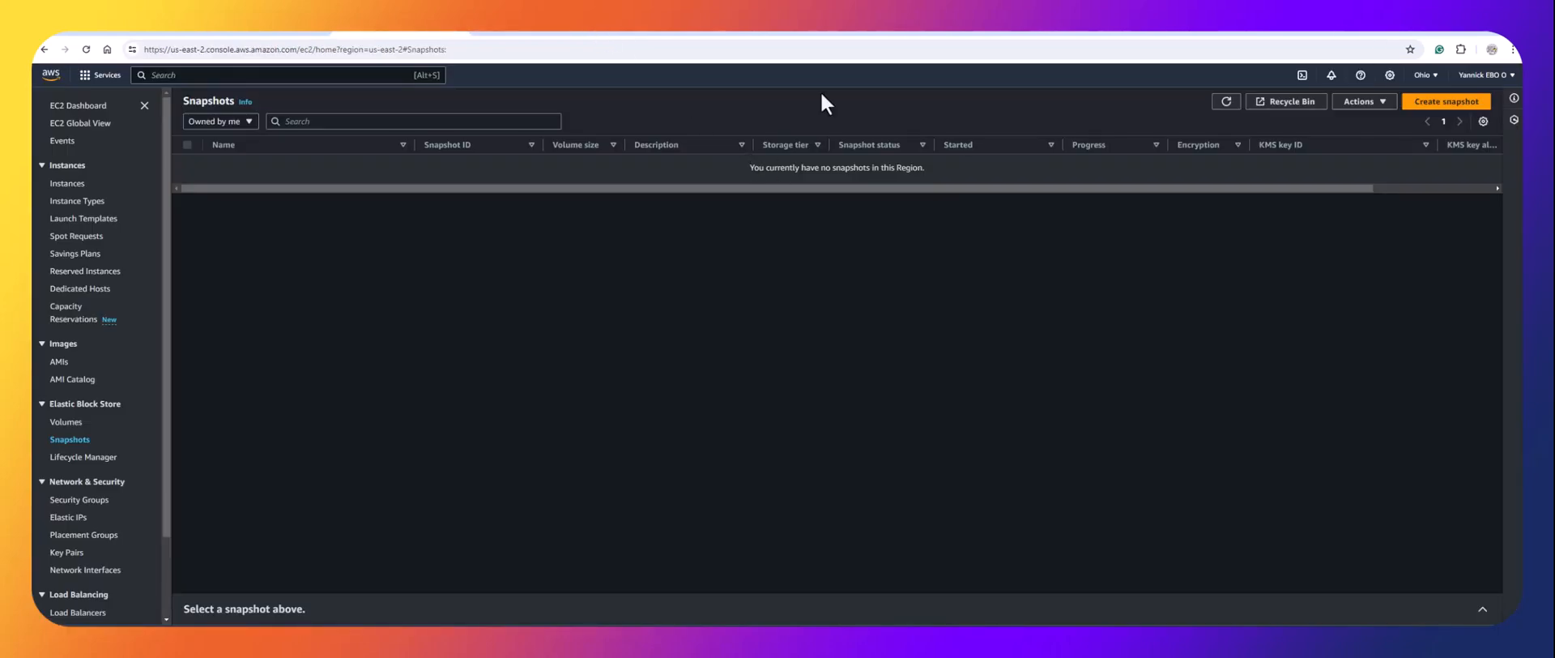
Terminate the running jenkins-server instance via Instance state > Terminate instance.
click(77, 185)
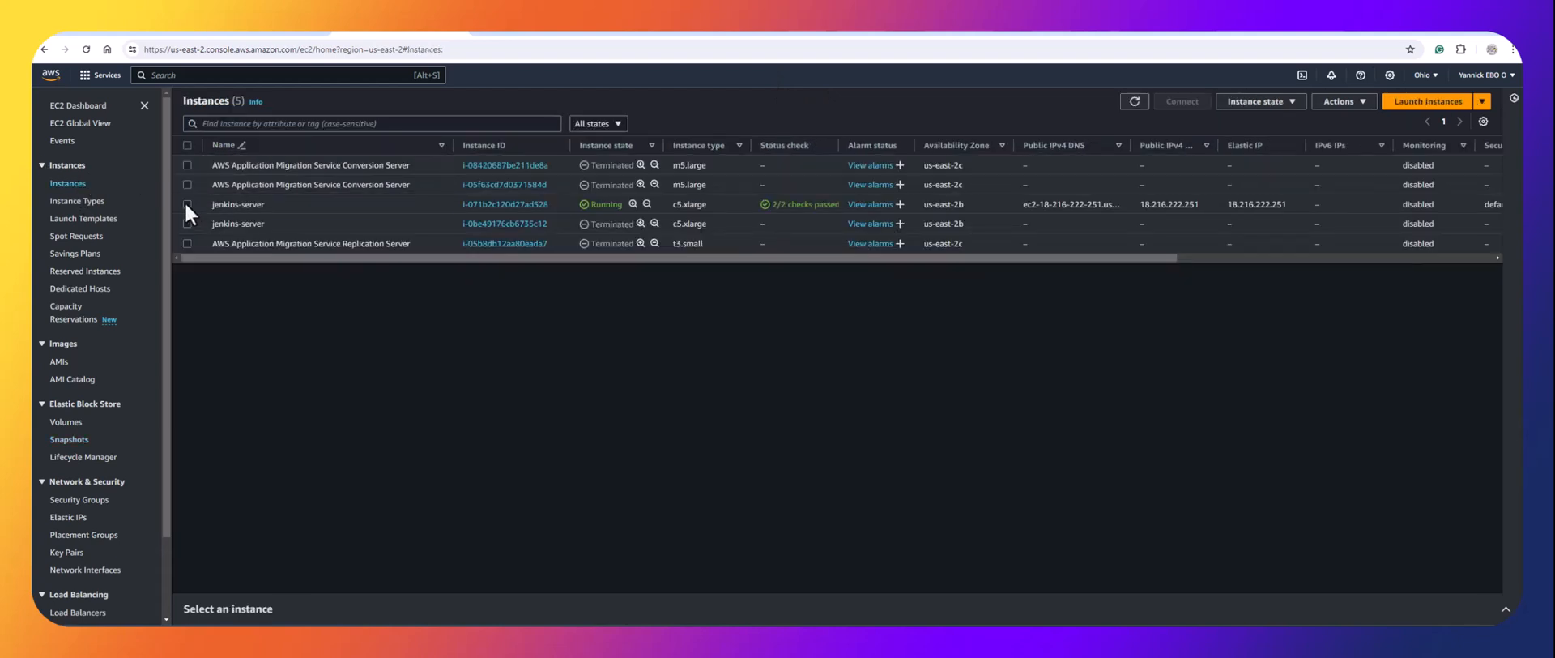
click(187, 204)
click(1253, 110)
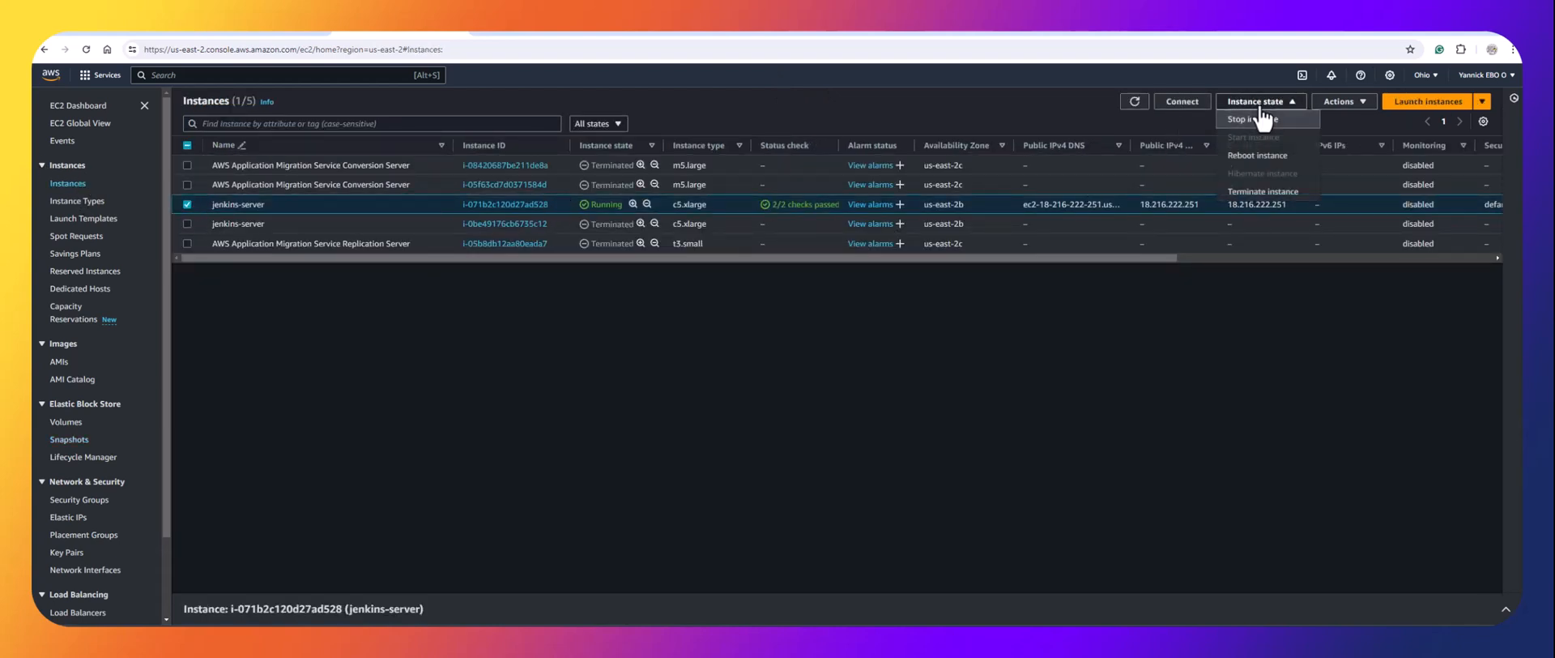
click(1262, 185)
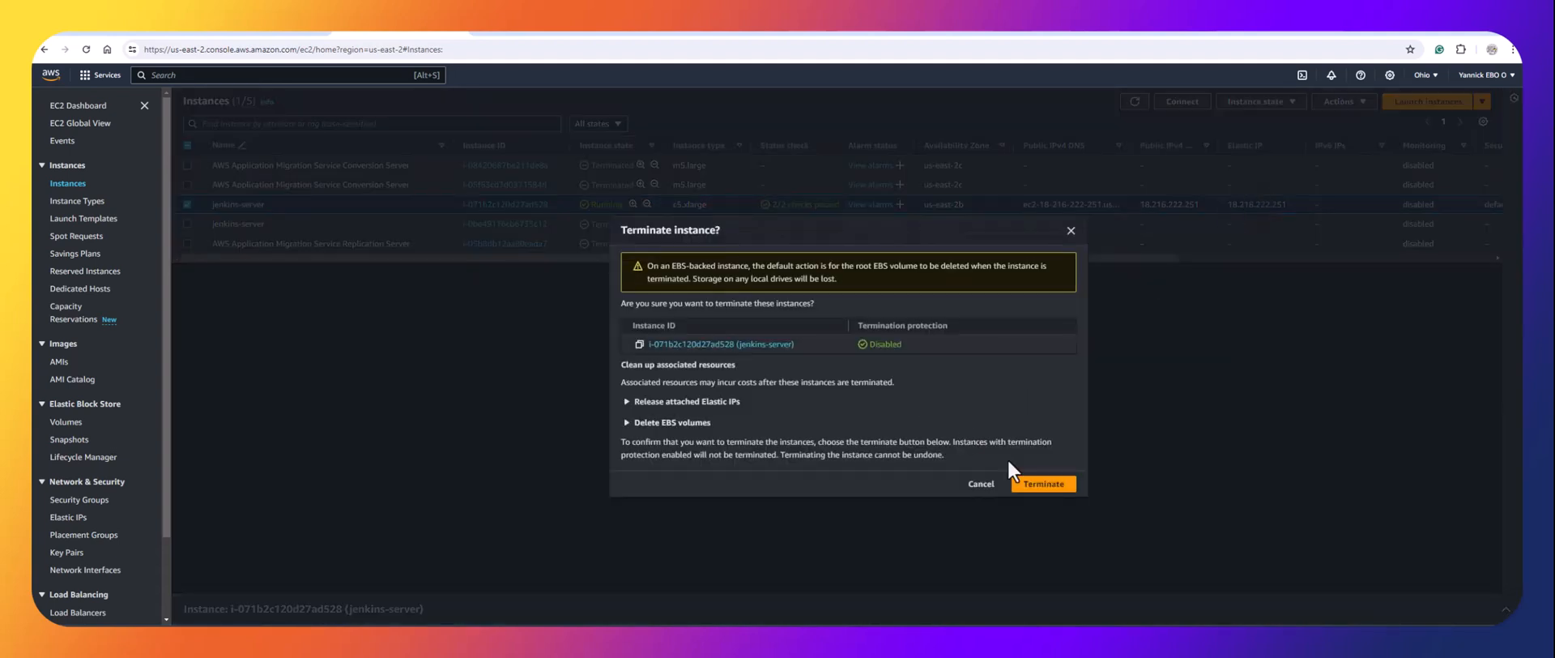
click(1042, 485)
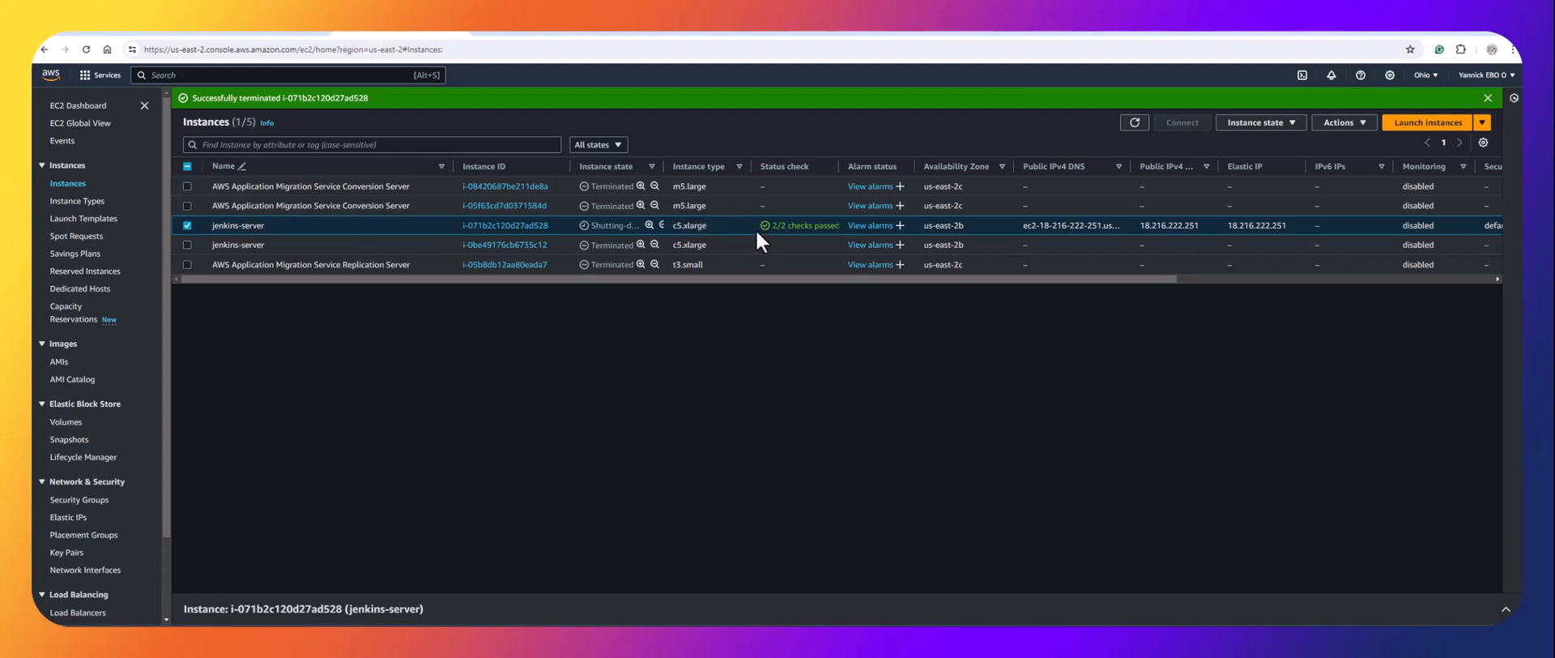
scroll(65, 389, down, 2)
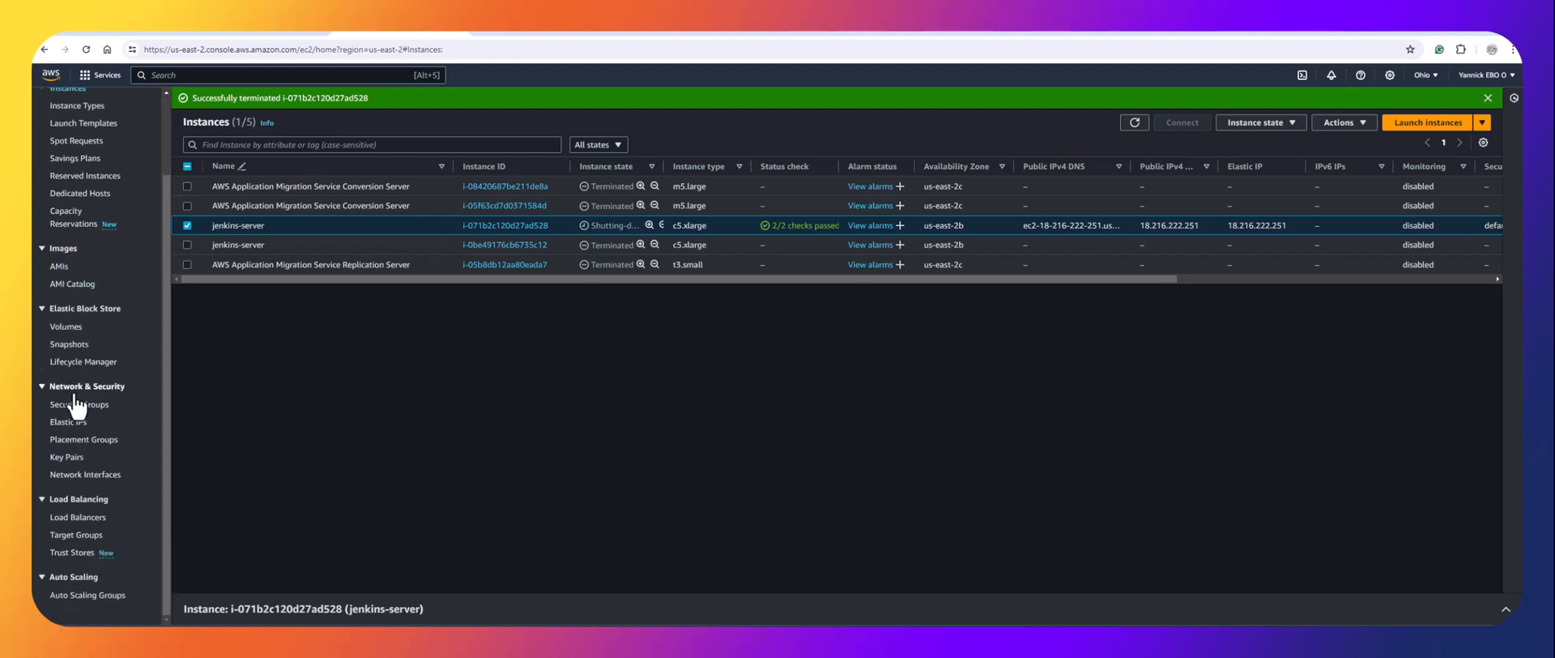
Try releasing Elastic IP 18.216.222.251 and dismiss the error because it is still associated.
click(73, 422)
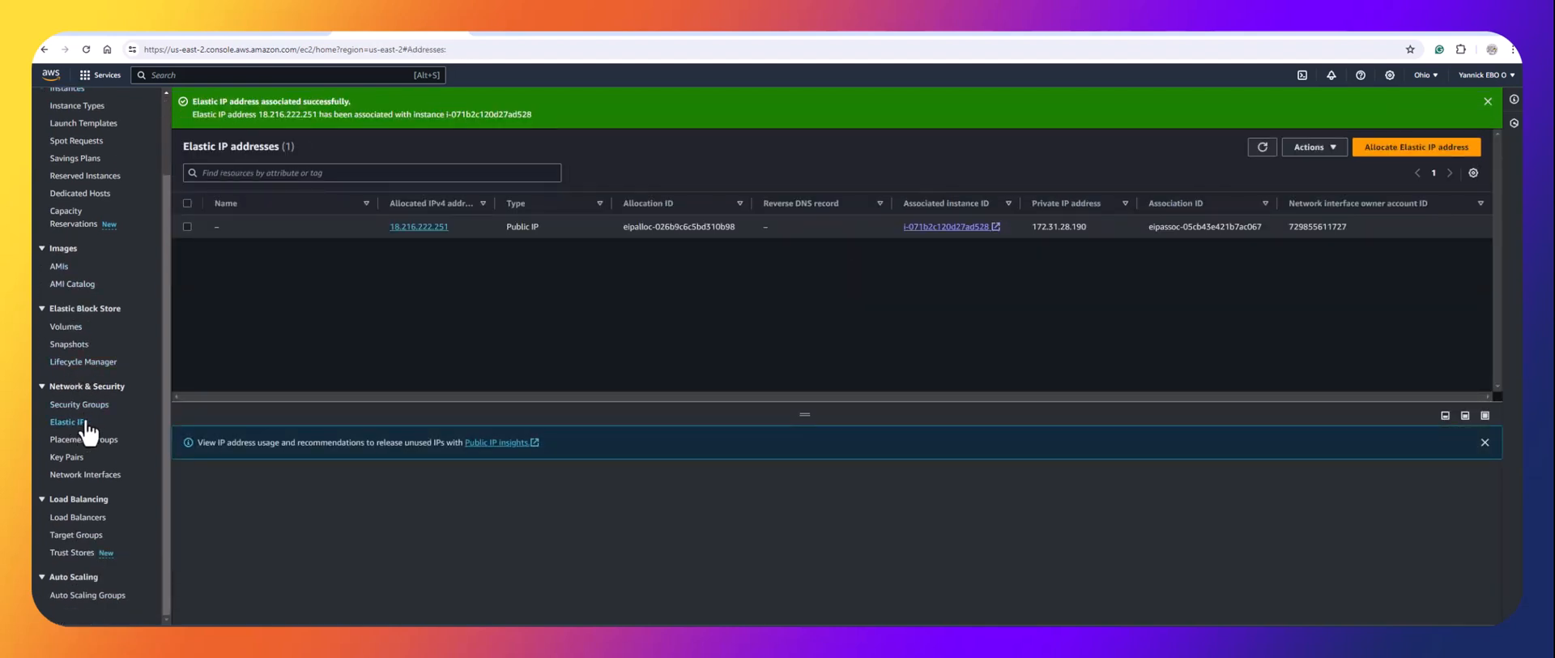
click(187, 203)
click(1322, 149)
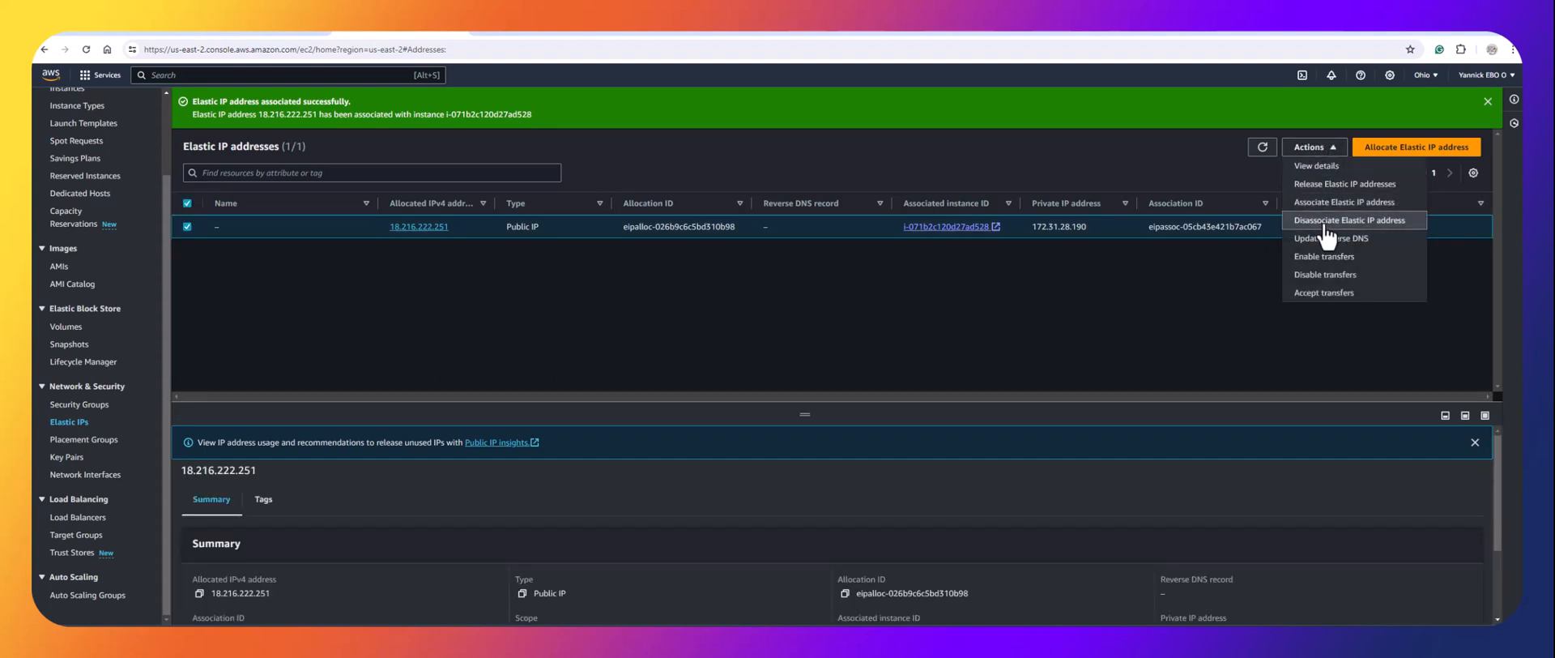
click(1337, 188)
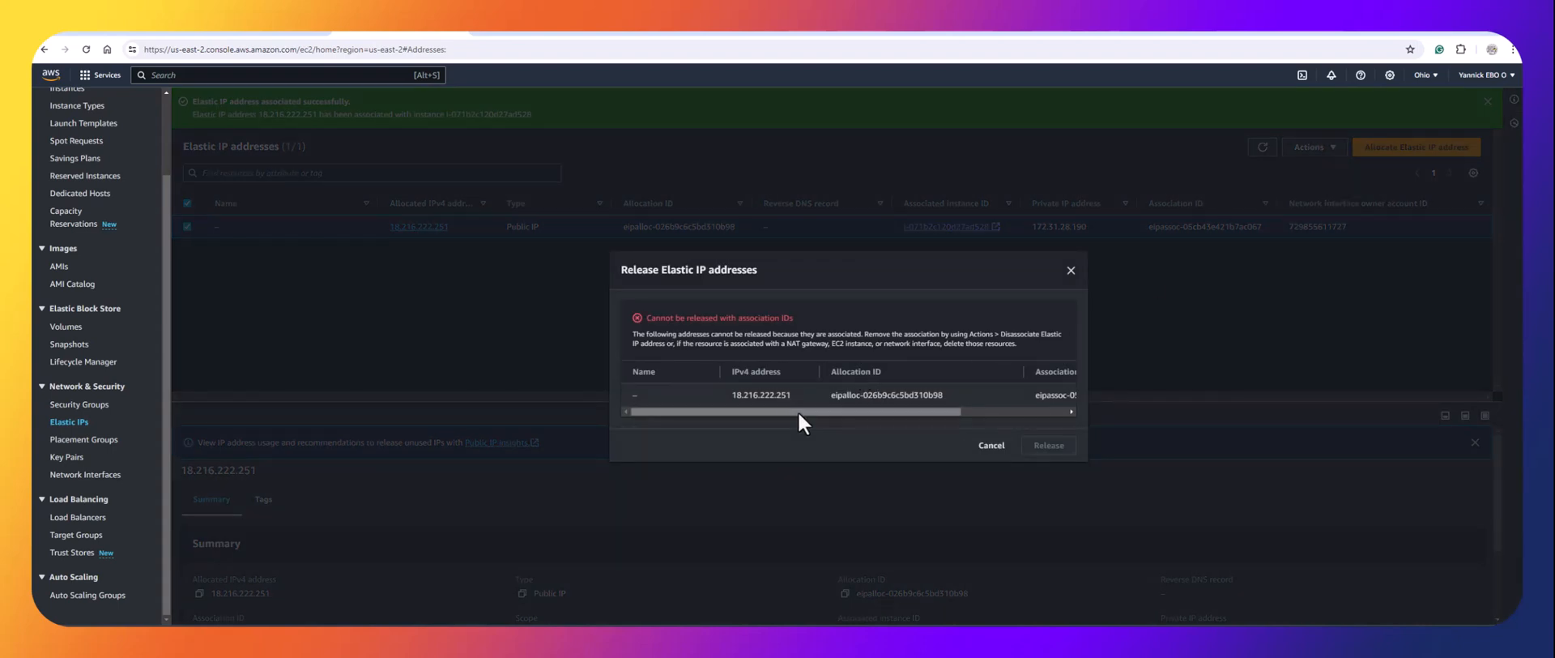
drag(824, 412, 868, 415)
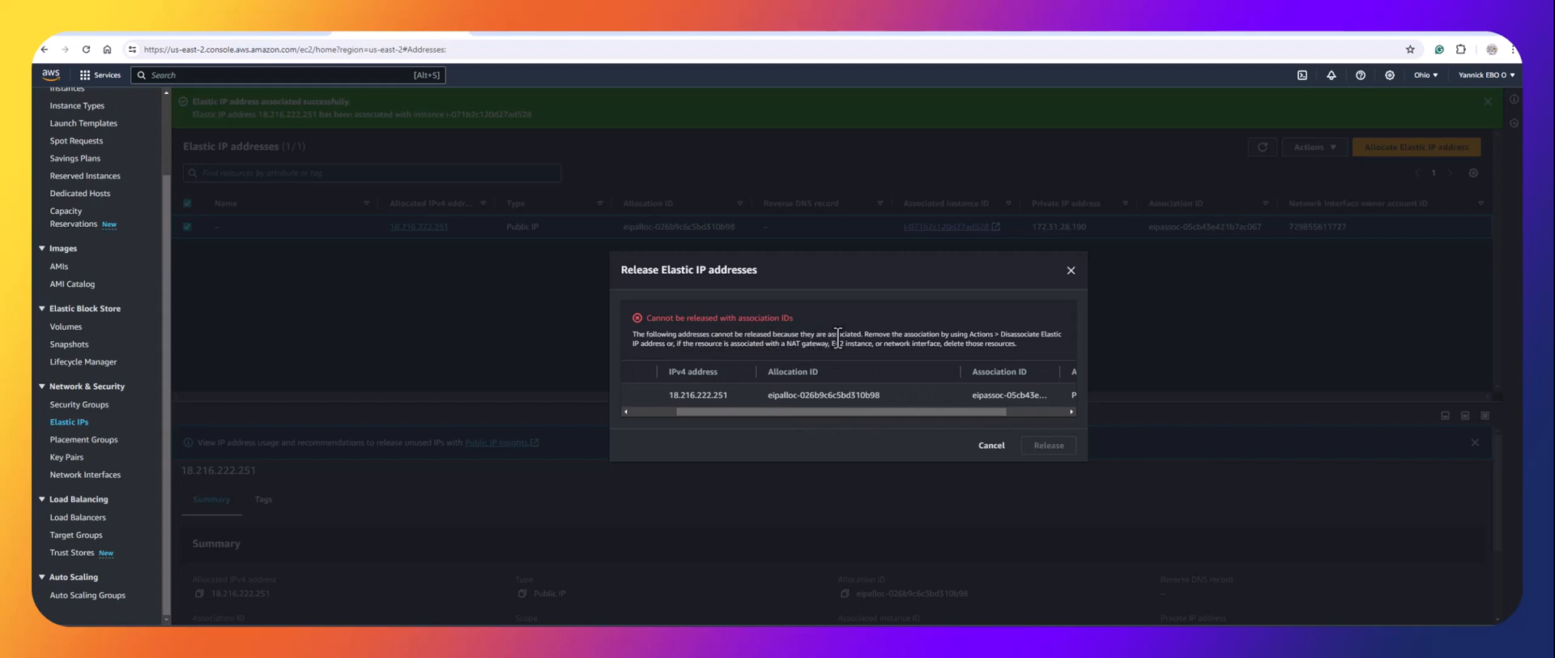
click(1072, 271)
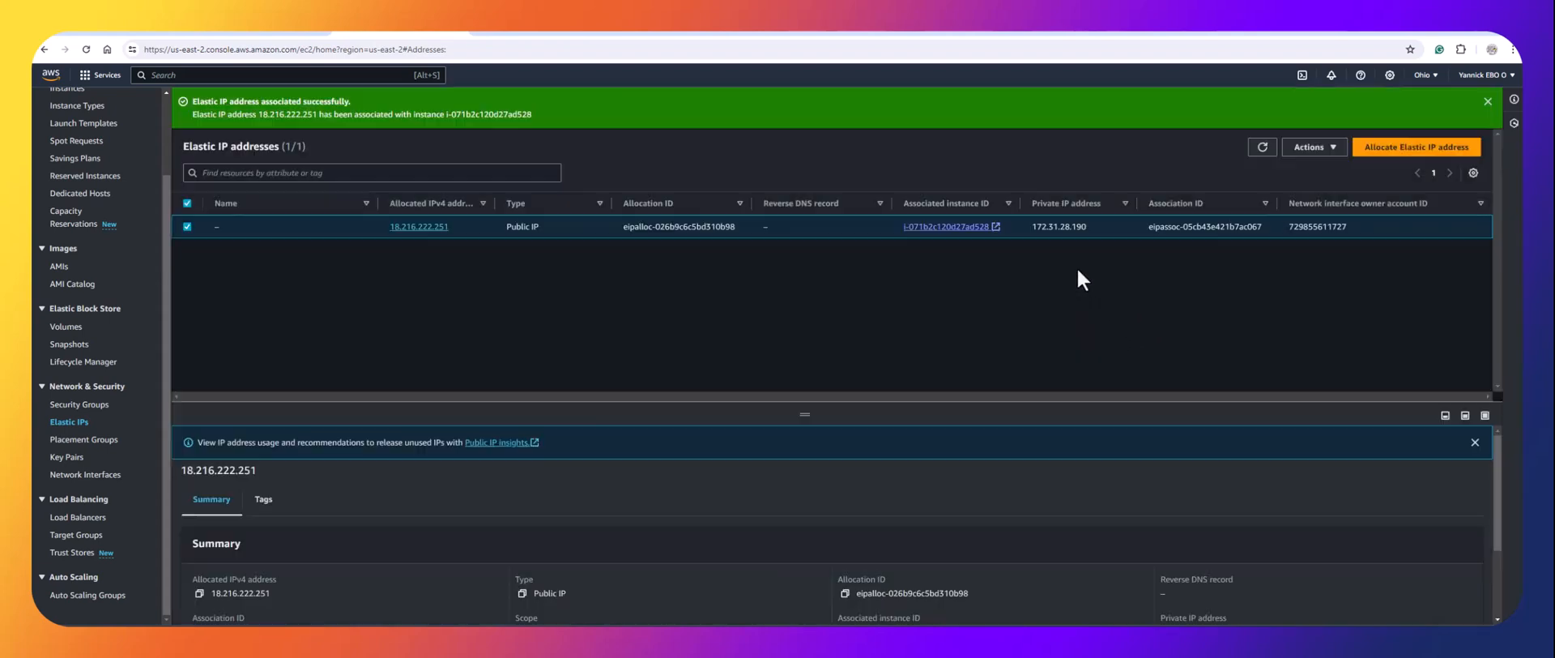
Disassociate Elastic IP 18.216.222.251 from its instance, then release it.
click(1326, 149)
click(1318, 234)
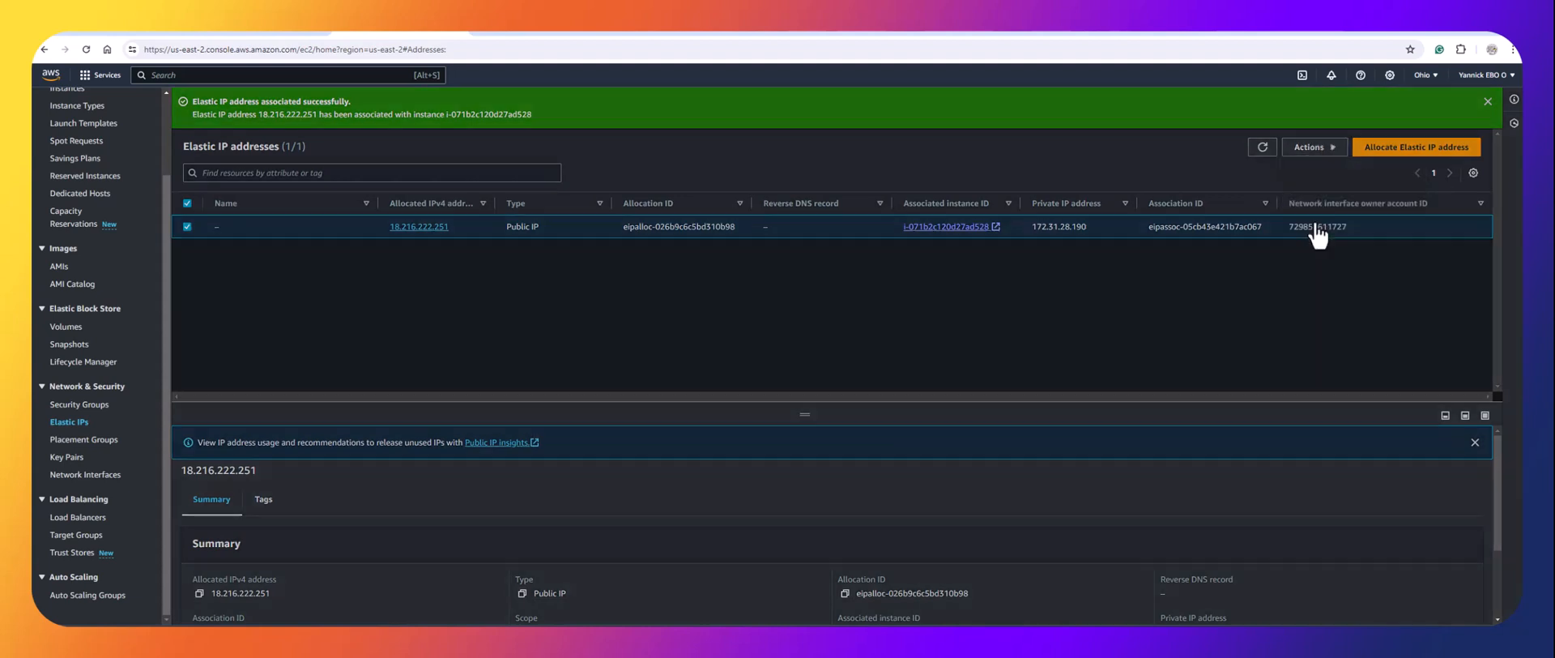
click(969, 489)
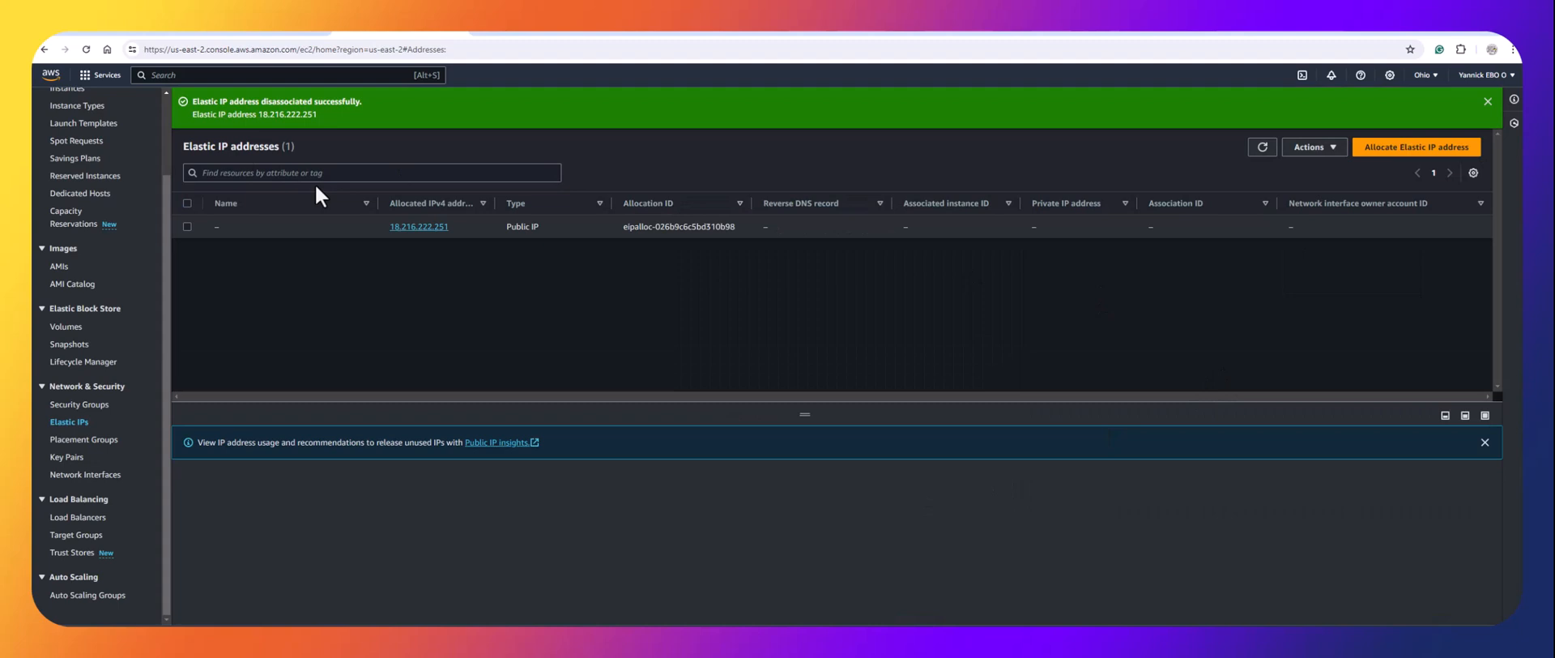
click(186, 203)
click(1302, 157)
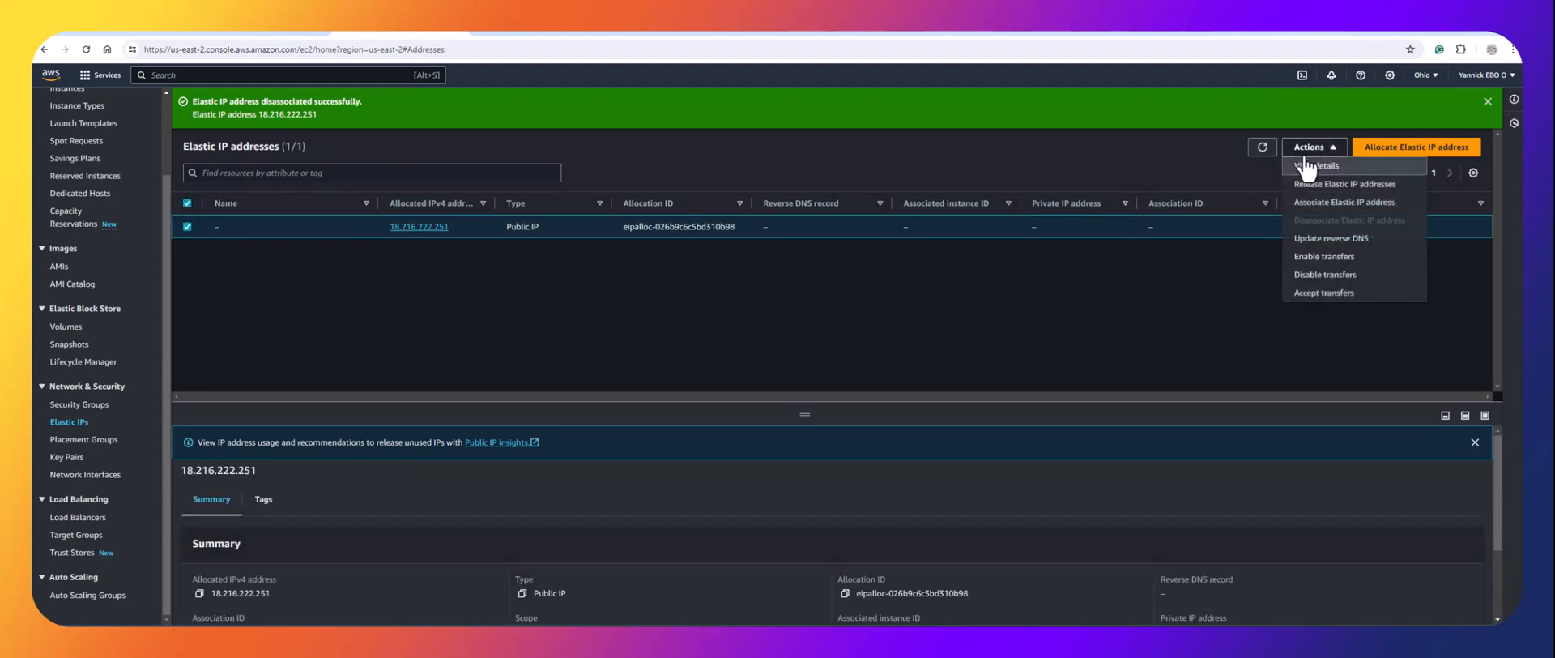
click(1317, 188)
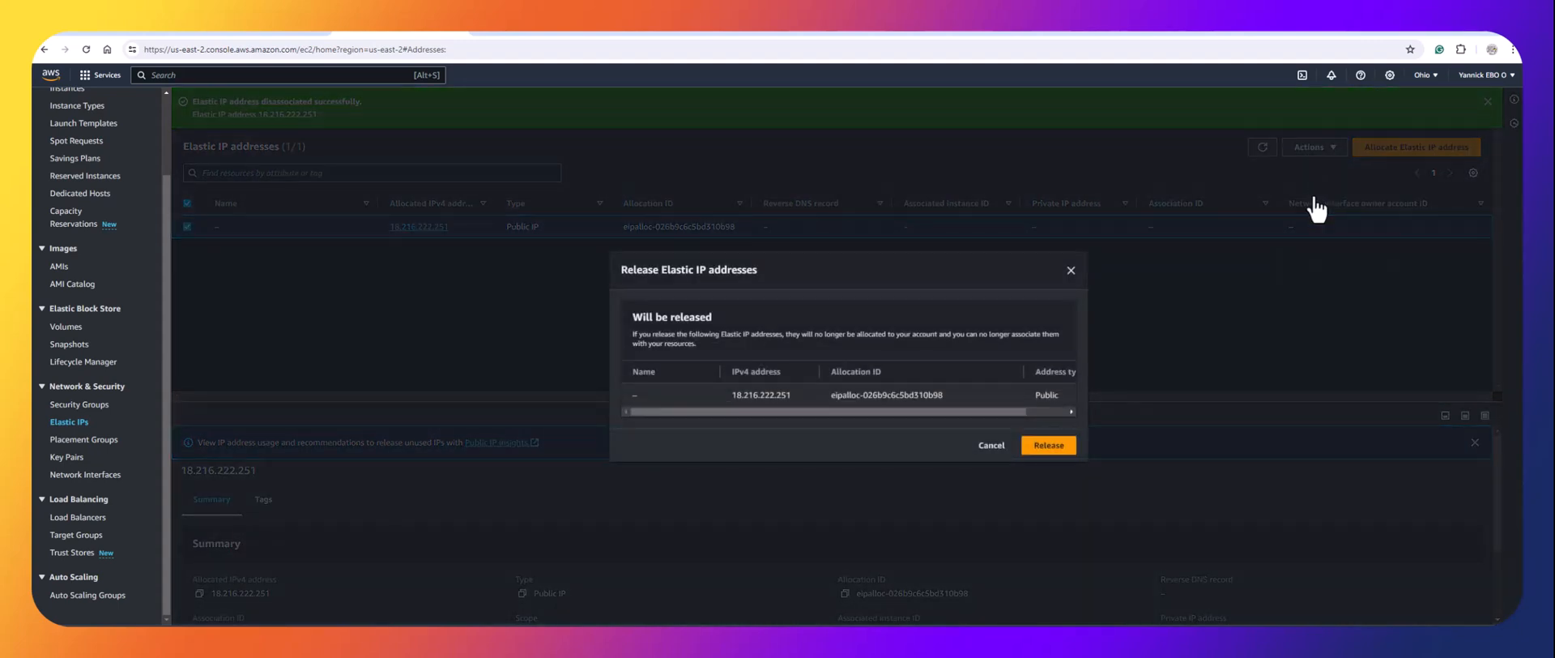
click(1049, 446)
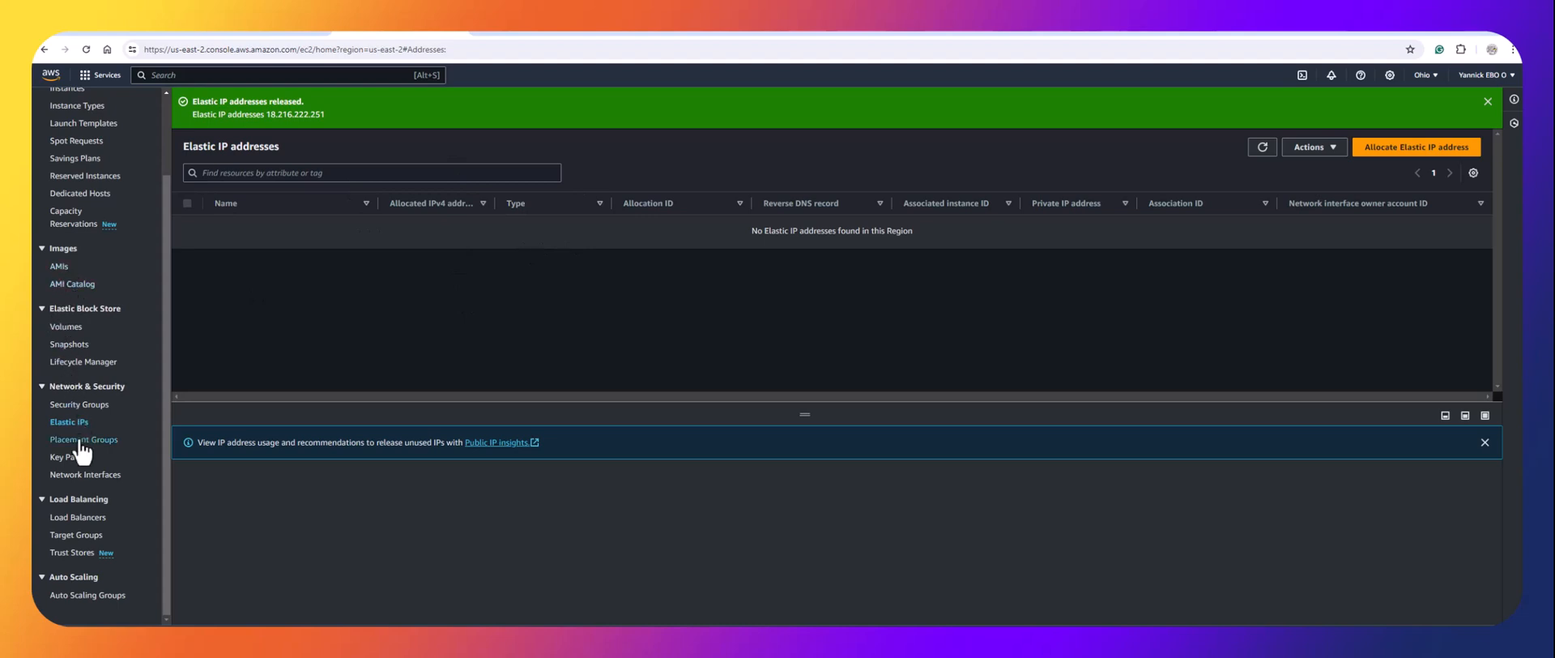
Check the two jenkins-server volumes, then refresh Instances to see jenkins-server Terminated.
click(66, 326)
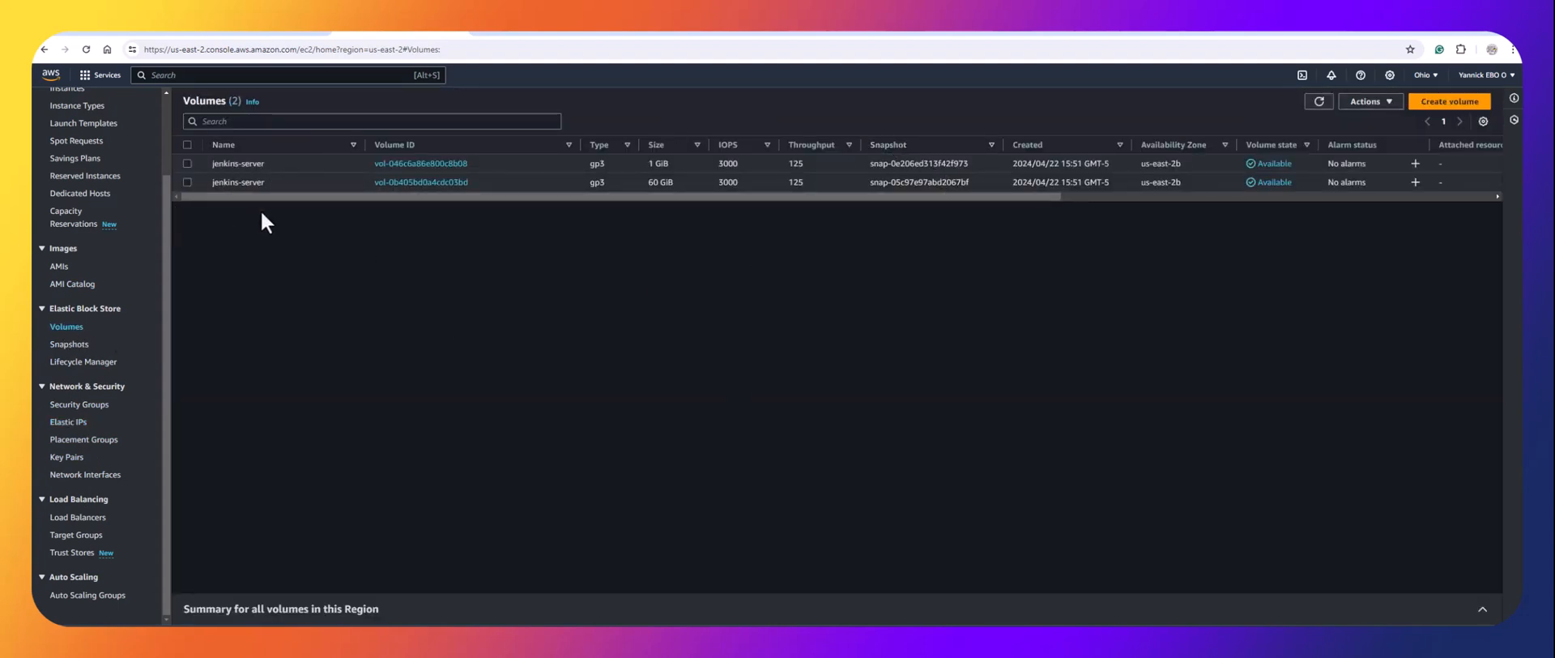
click(188, 145)
click(187, 144)
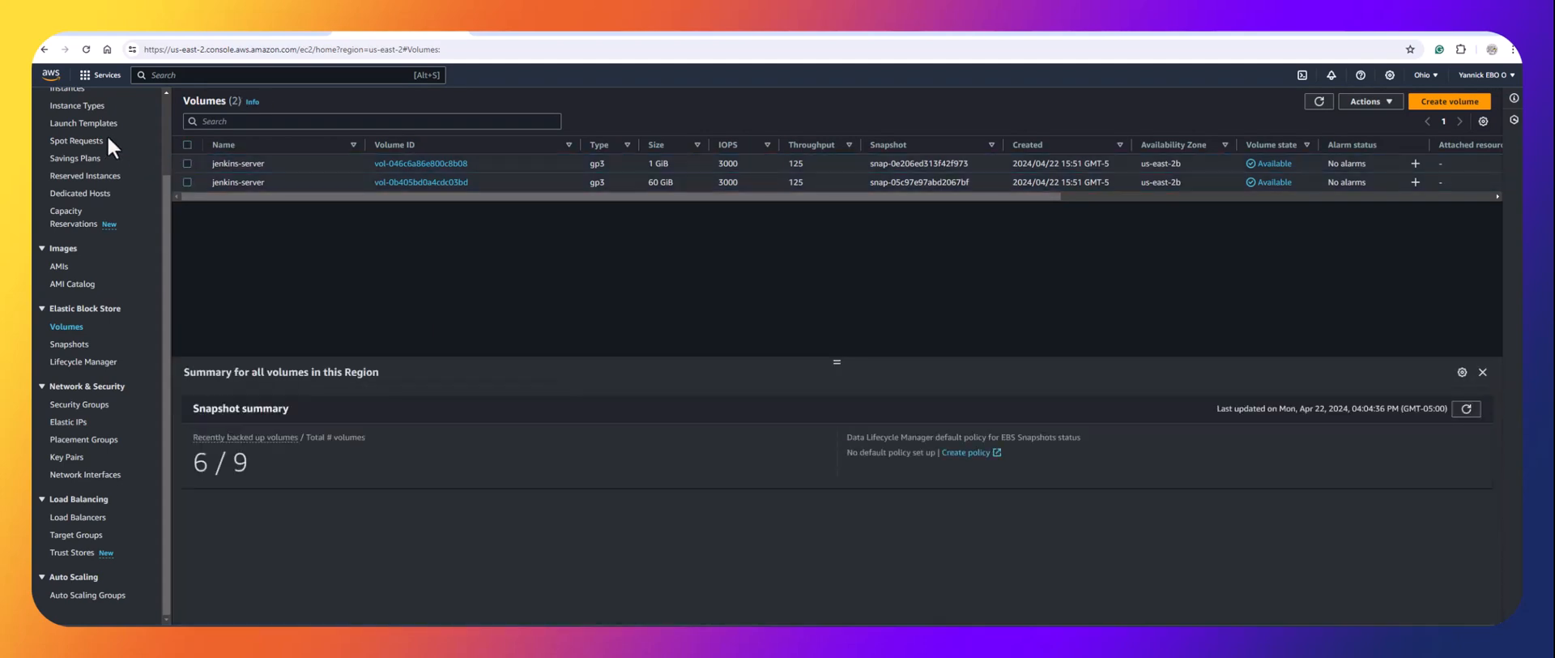
scroll(106, 150, up, 2)
click(81, 184)
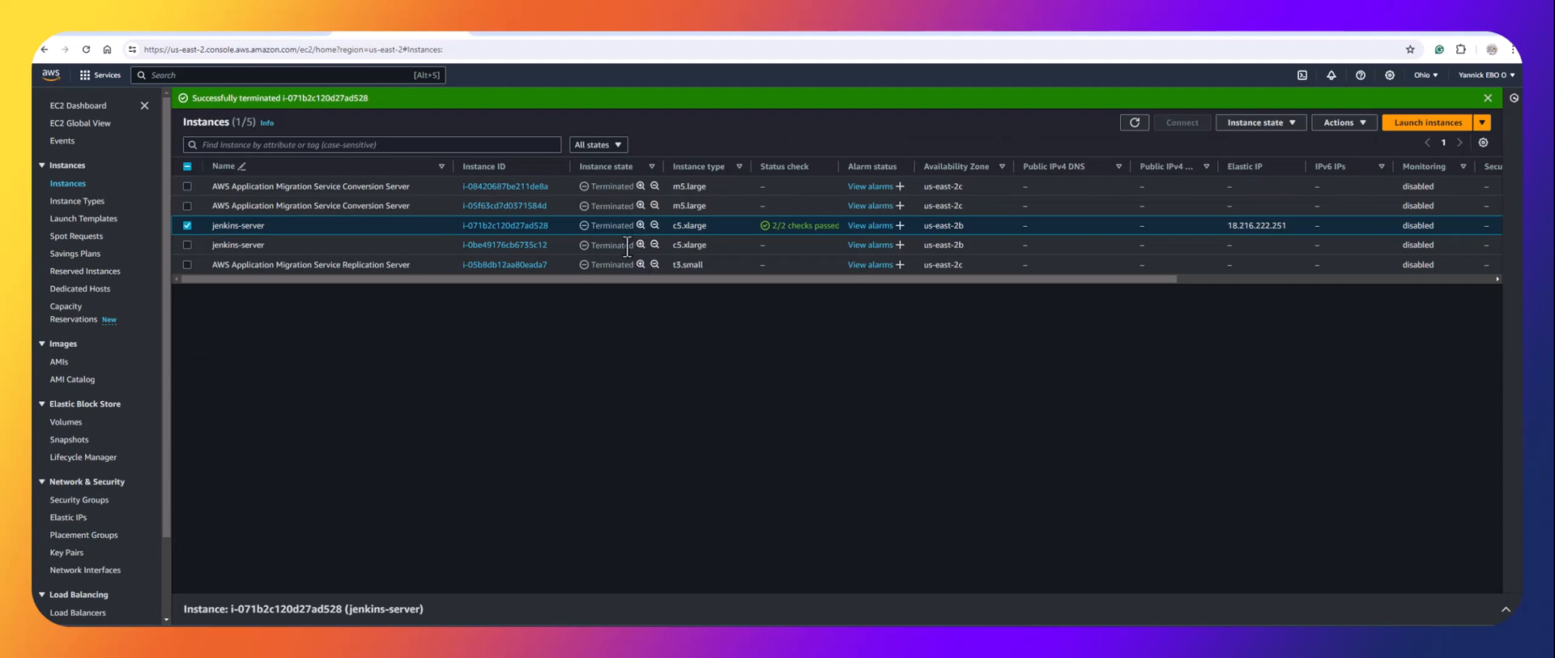
click(1136, 125)
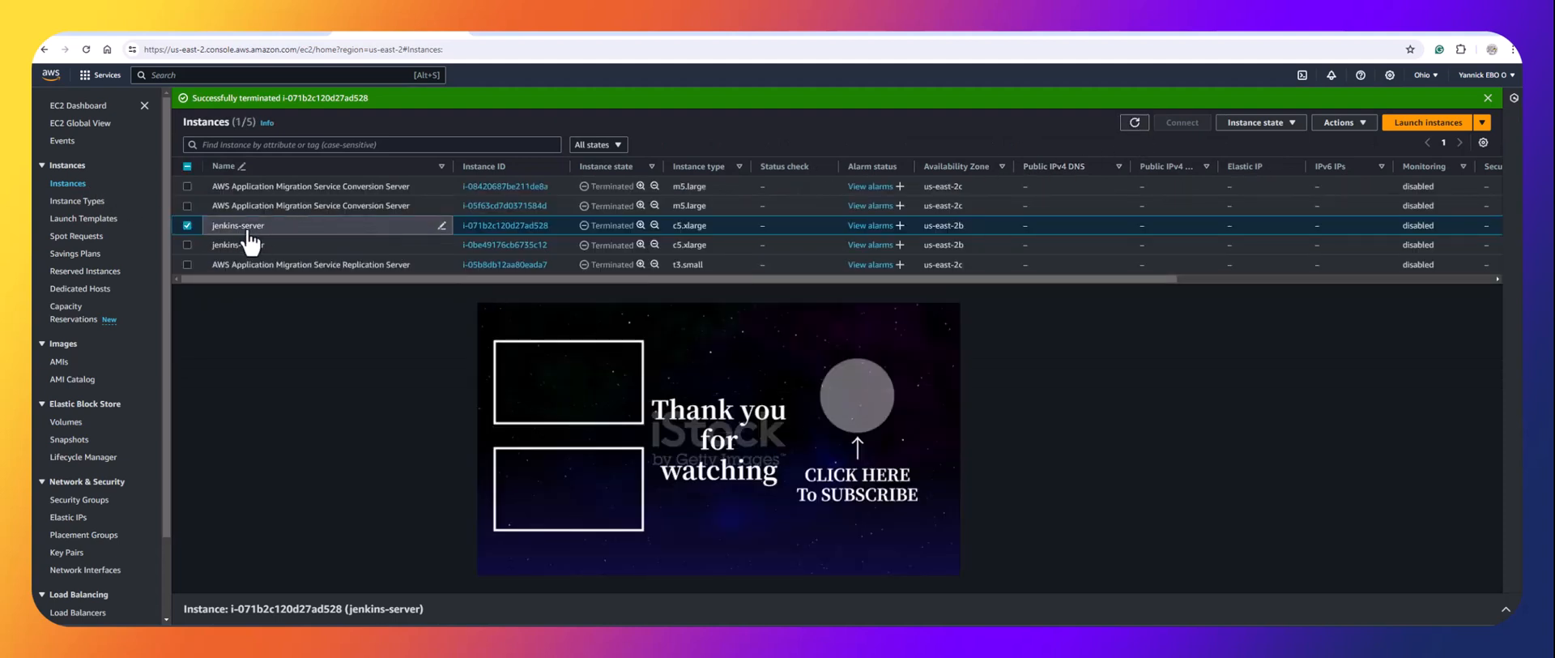